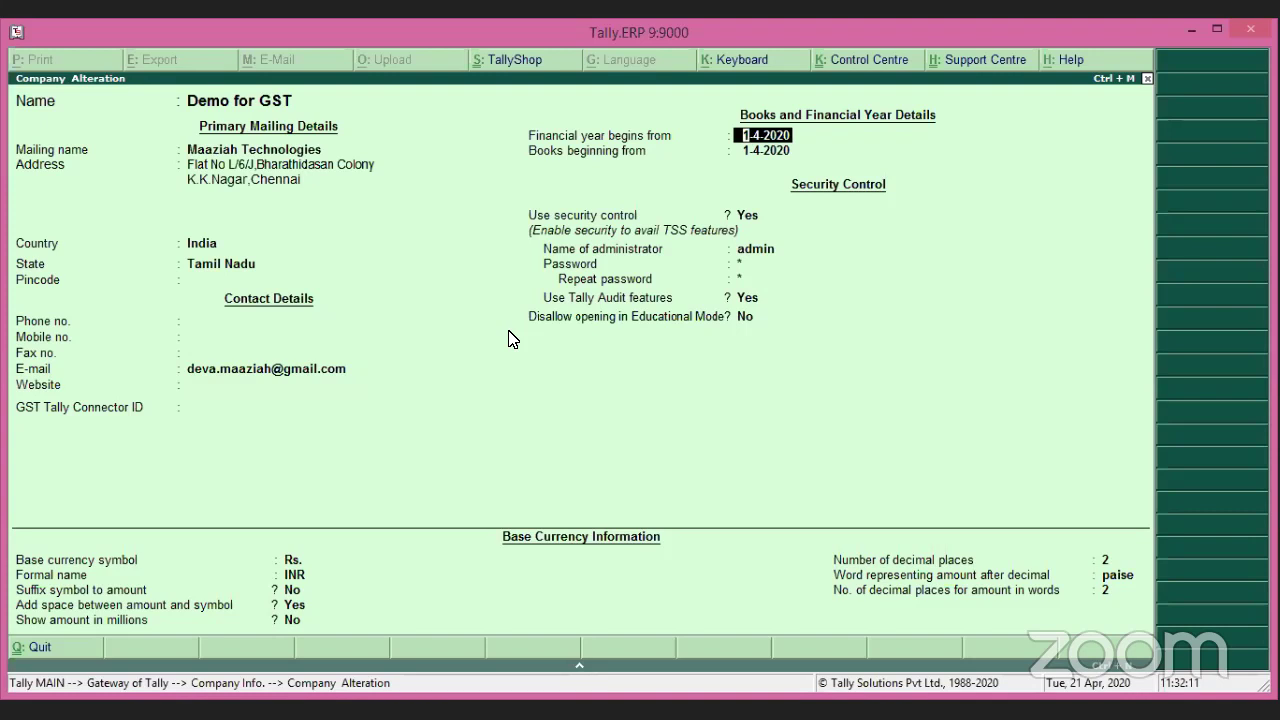
# Go through the company's financial year, books beginning date and security control settings up to the base currency section.
pyautogui.press('Return')
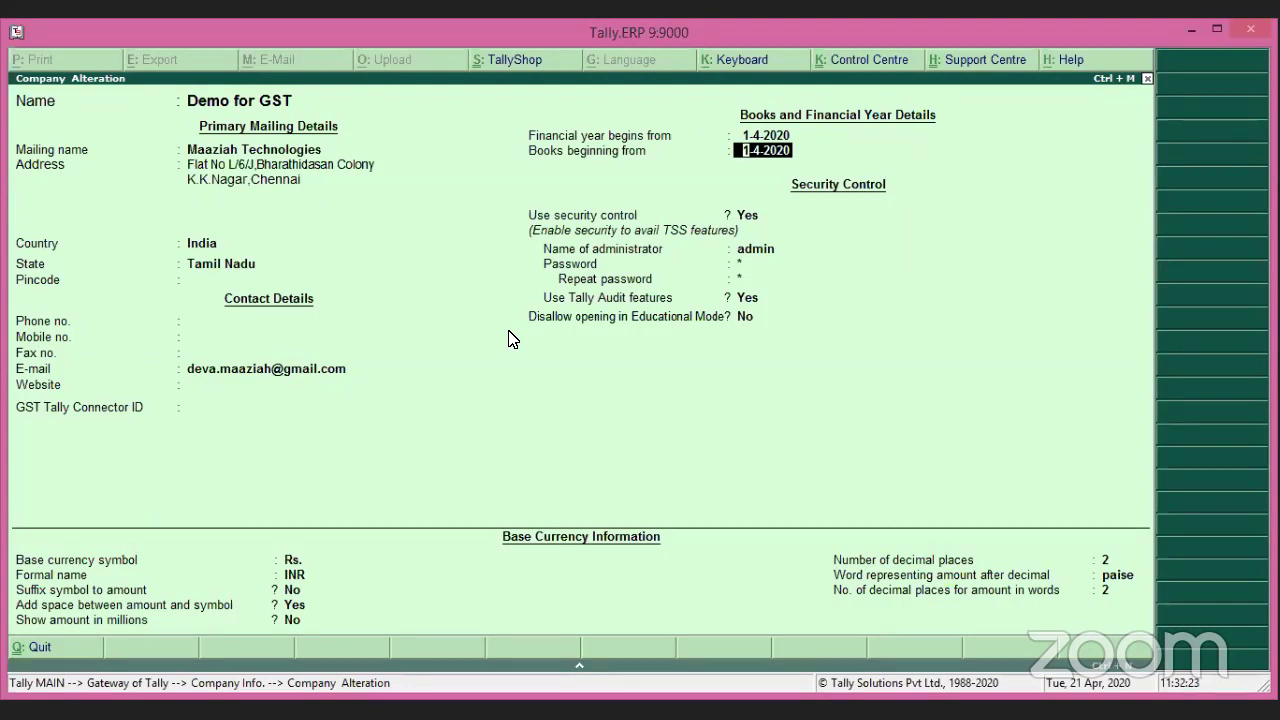
pyautogui.press('Return')
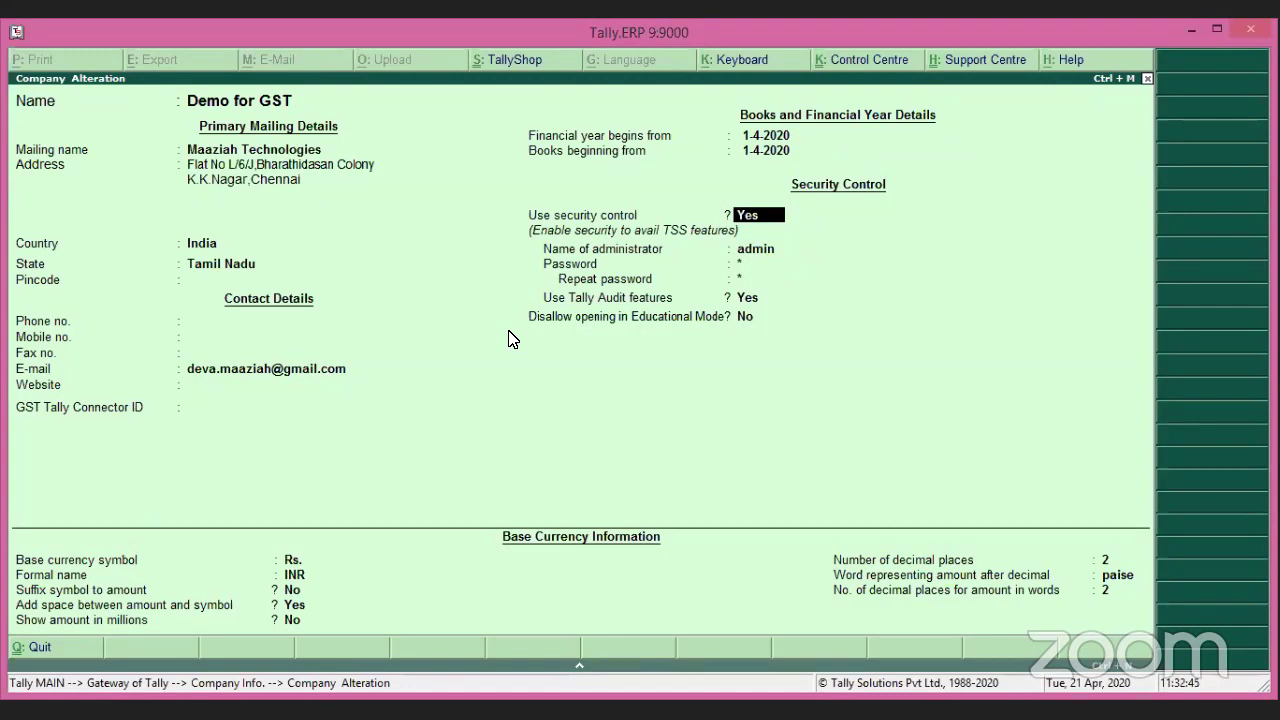
pyautogui.press('Return')
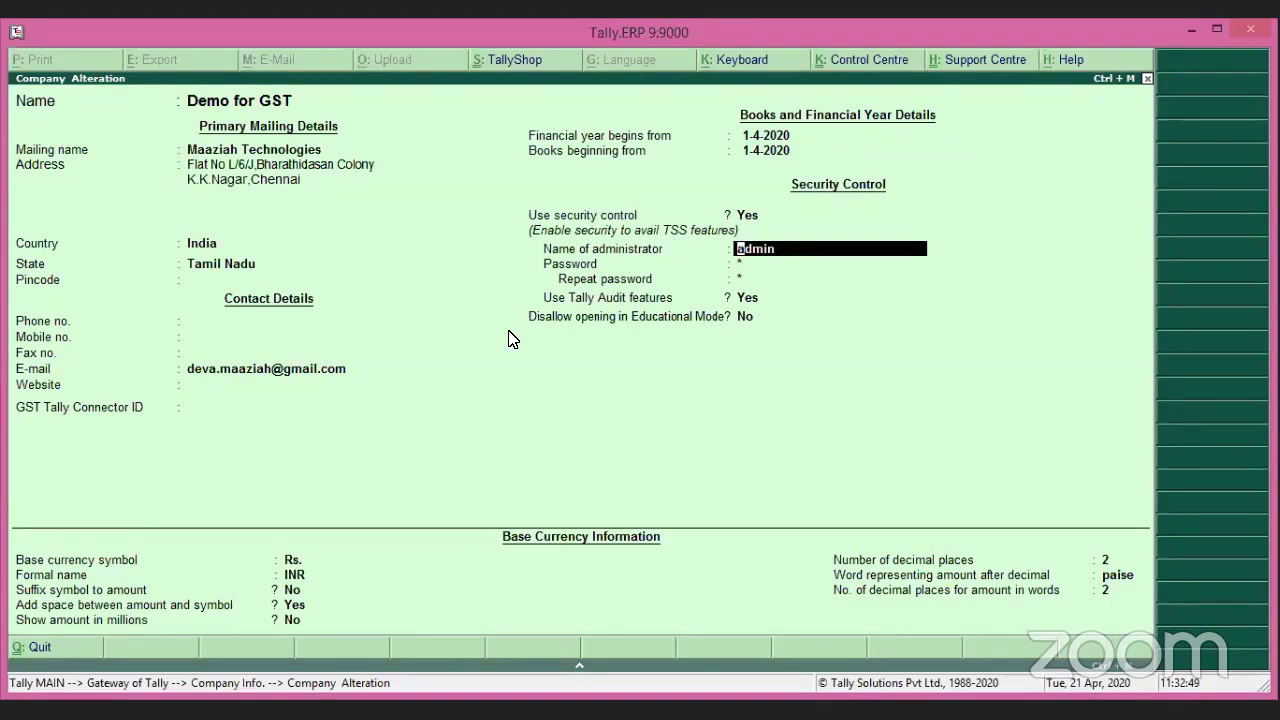
pyautogui.press('Return')
pyautogui.press('Return')
pyautogui.press('Return')
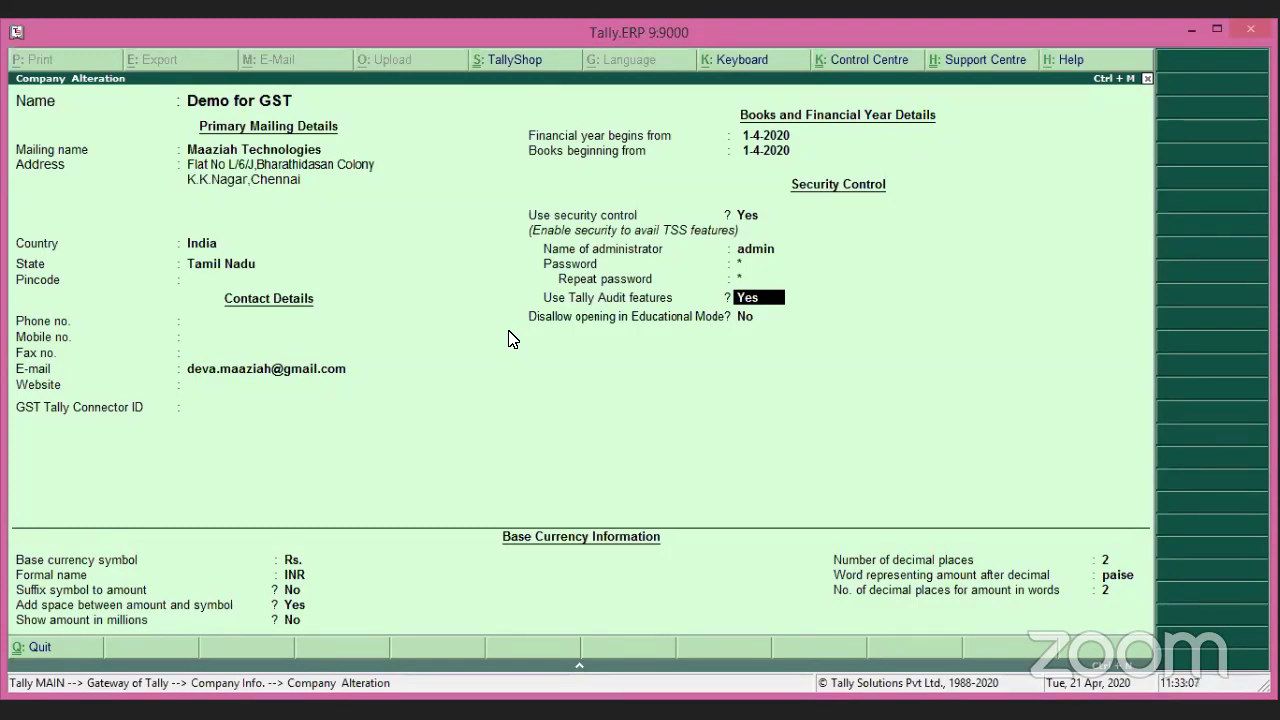
pyautogui.press('Return')
pyautogui.press('Return')
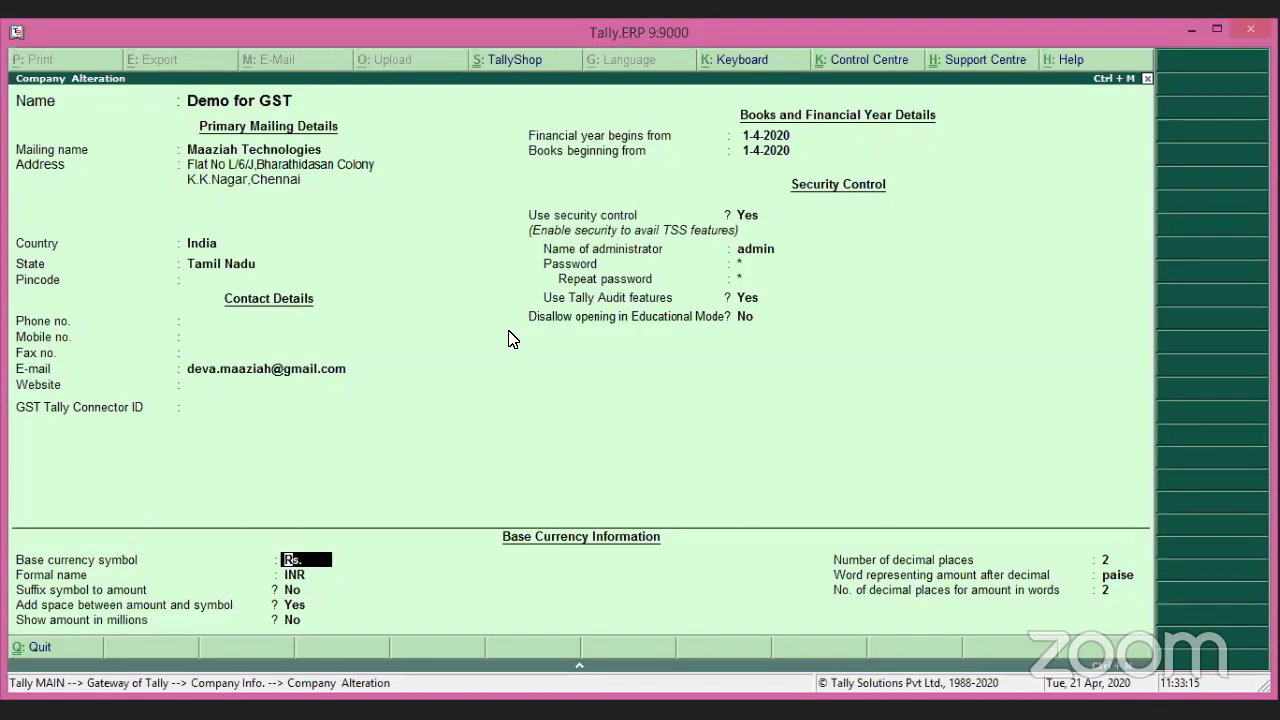
# Go through the base currency information, accept the company alteration and return to the Gateway of Tally.
pyautogui.press('Return')
pyautogui.press('Return')
pyautogui.press('Return')
pyautogui.press('Return')
pyautogui.press('Return')
pyautogui.press('Return')
pyautogui.press('Return')
pyautogui.press('Return')
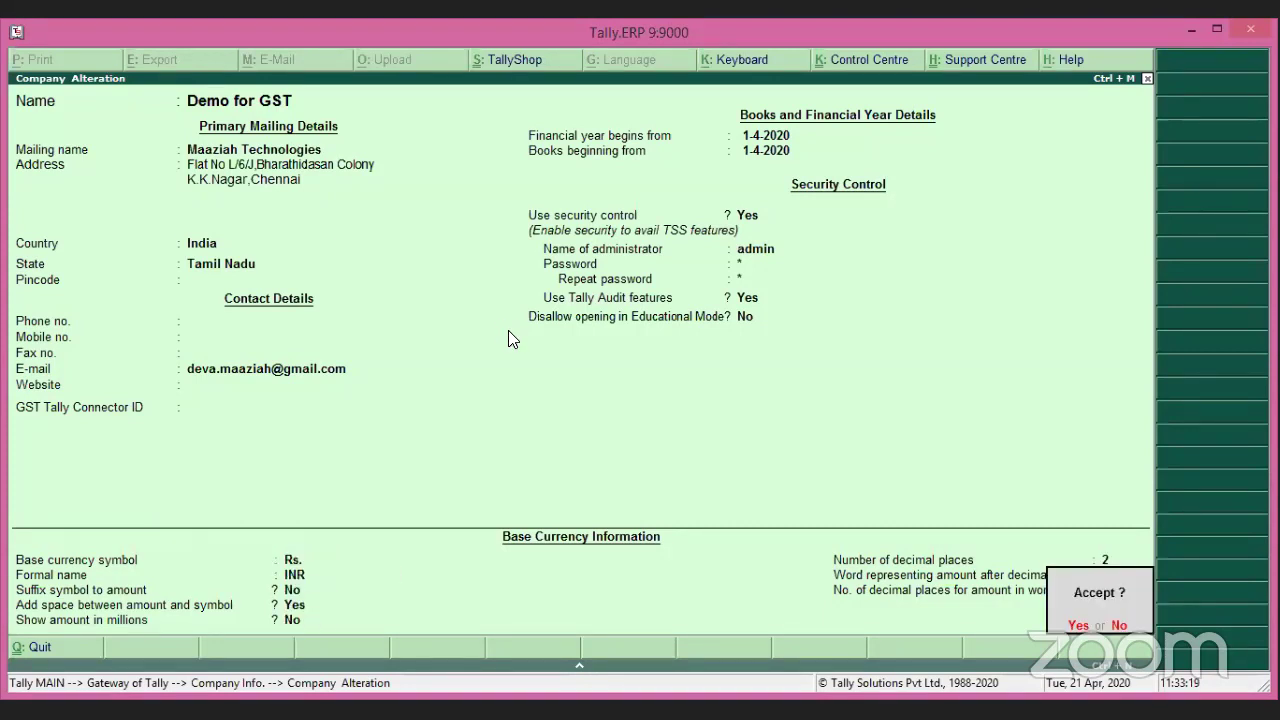
pyautogui.press('Return')
pyautogui.press('Escape')
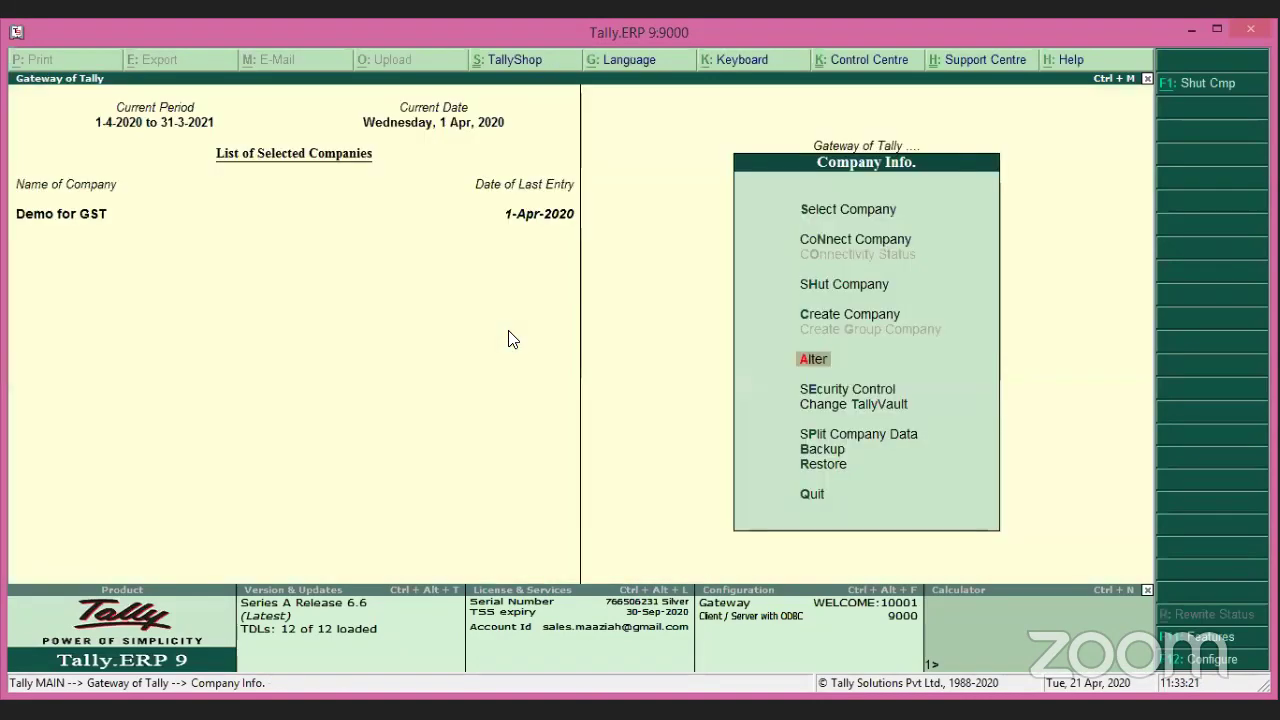
pyautogui.press('Escape')
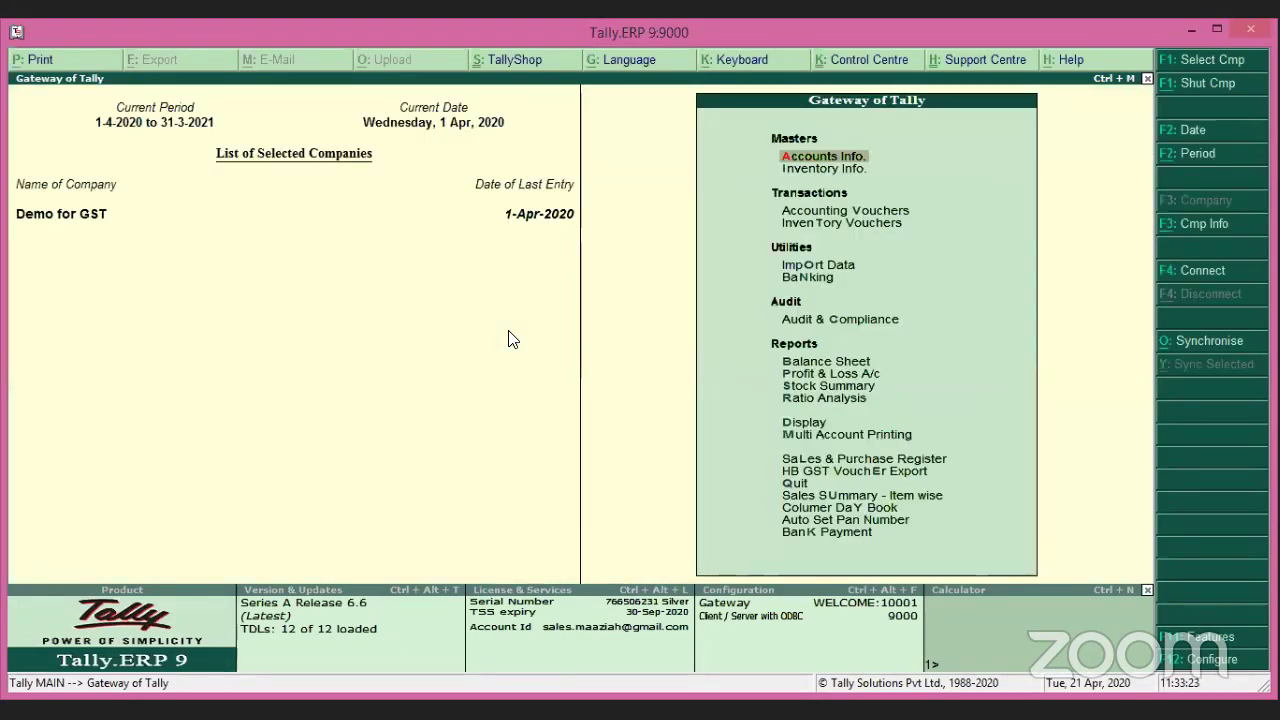
# Set Set/alter GST details to Yes in the company's Statutory & Taxation features to open its GST details.
pyautogui.press('F11')
pyautogui.press('Down')
pyautogui.press('Down')
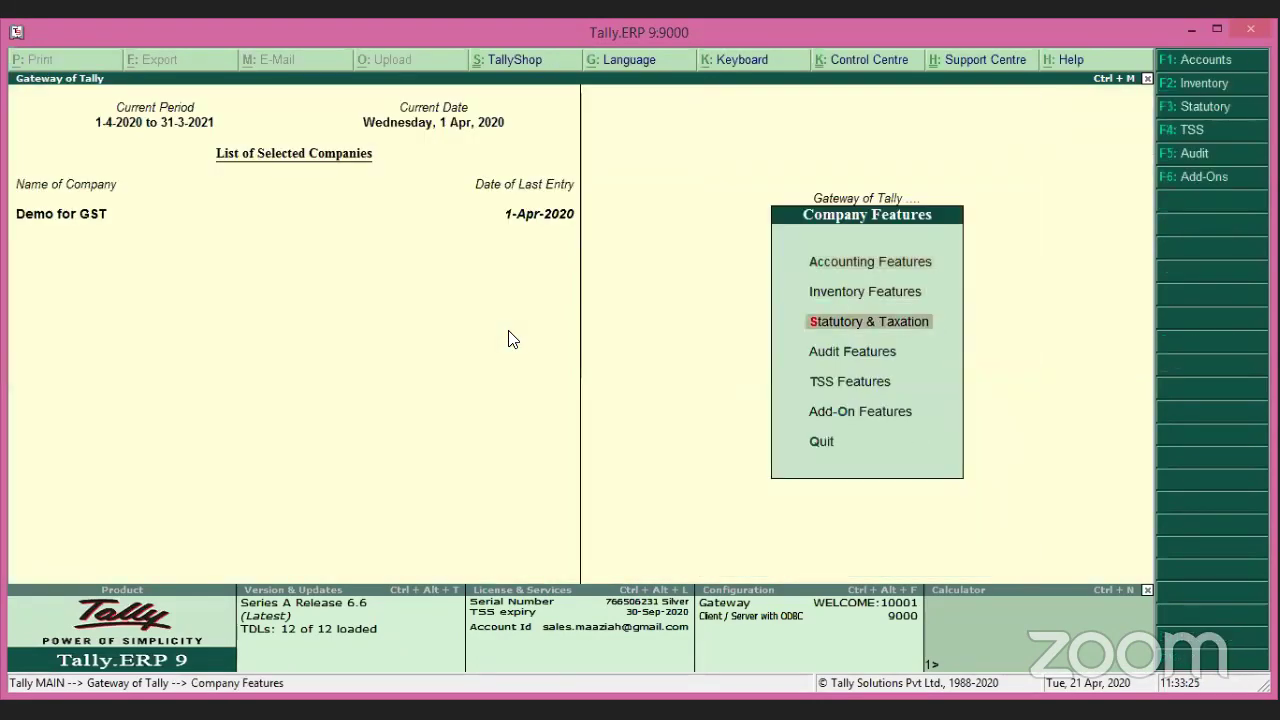
pyautogui.press('Return')
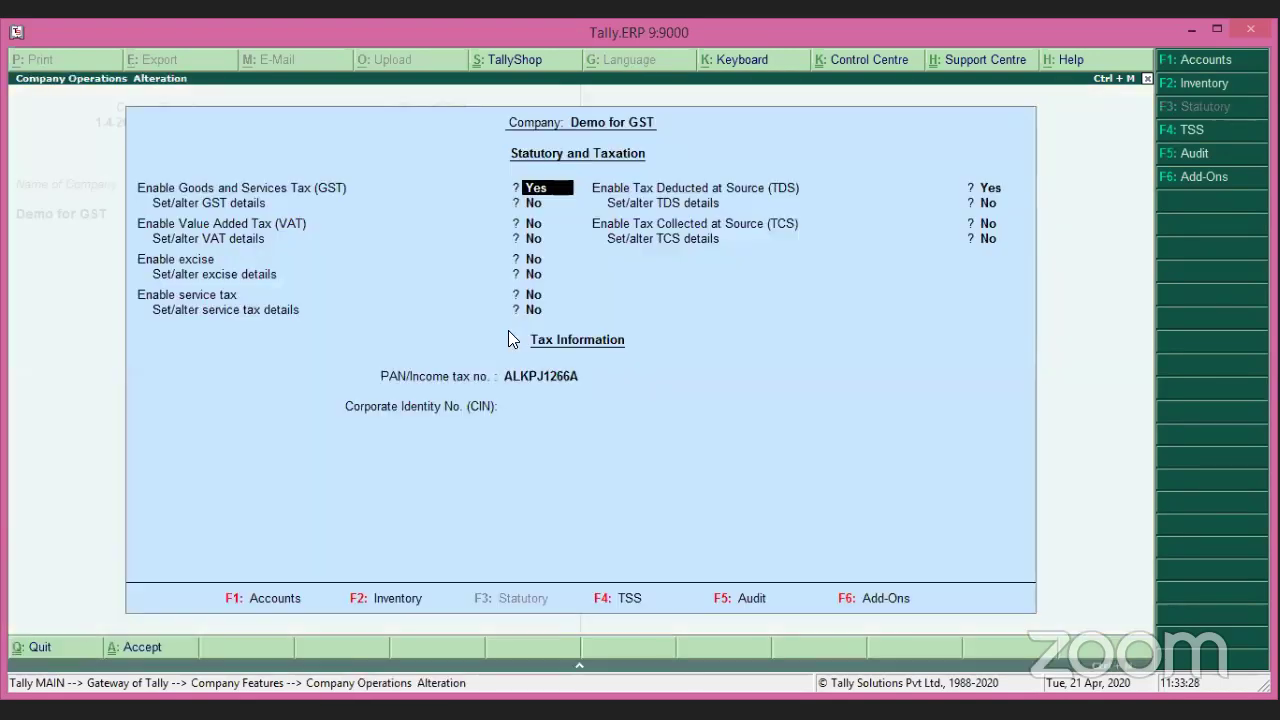
pyautogui.press('Return')
pyautogui.write('y')
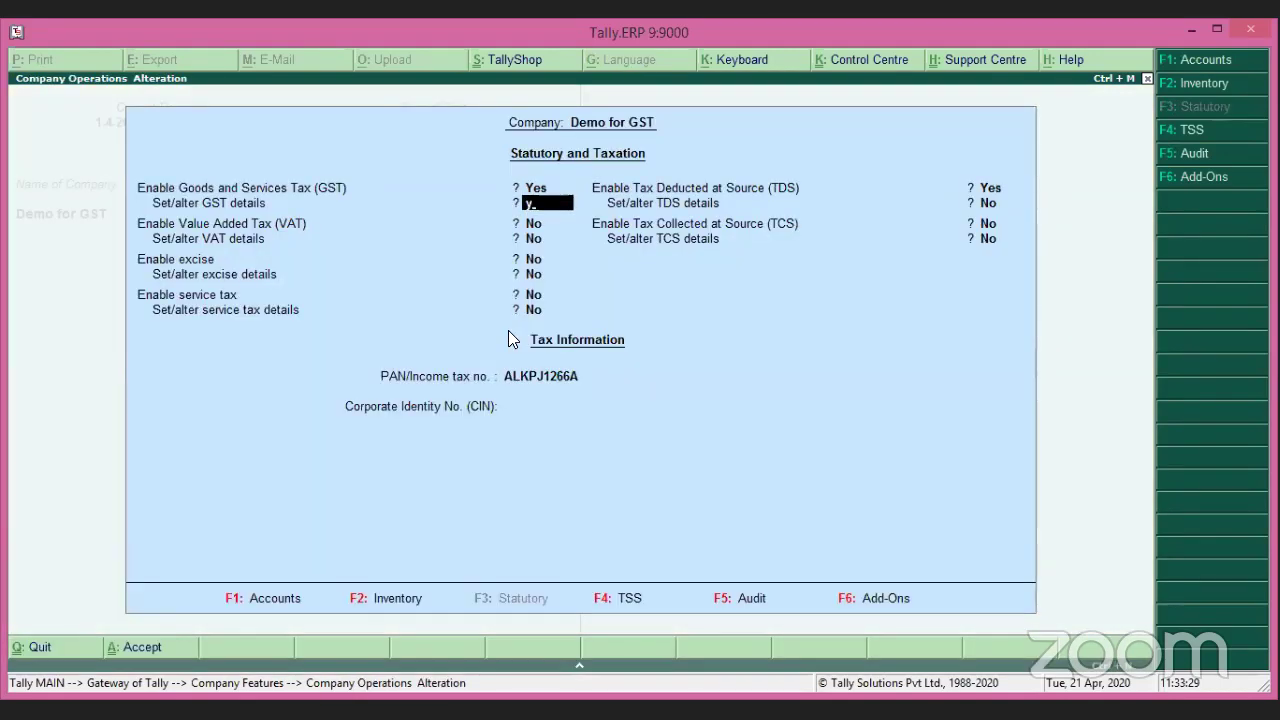
pyautogui.press('Return')
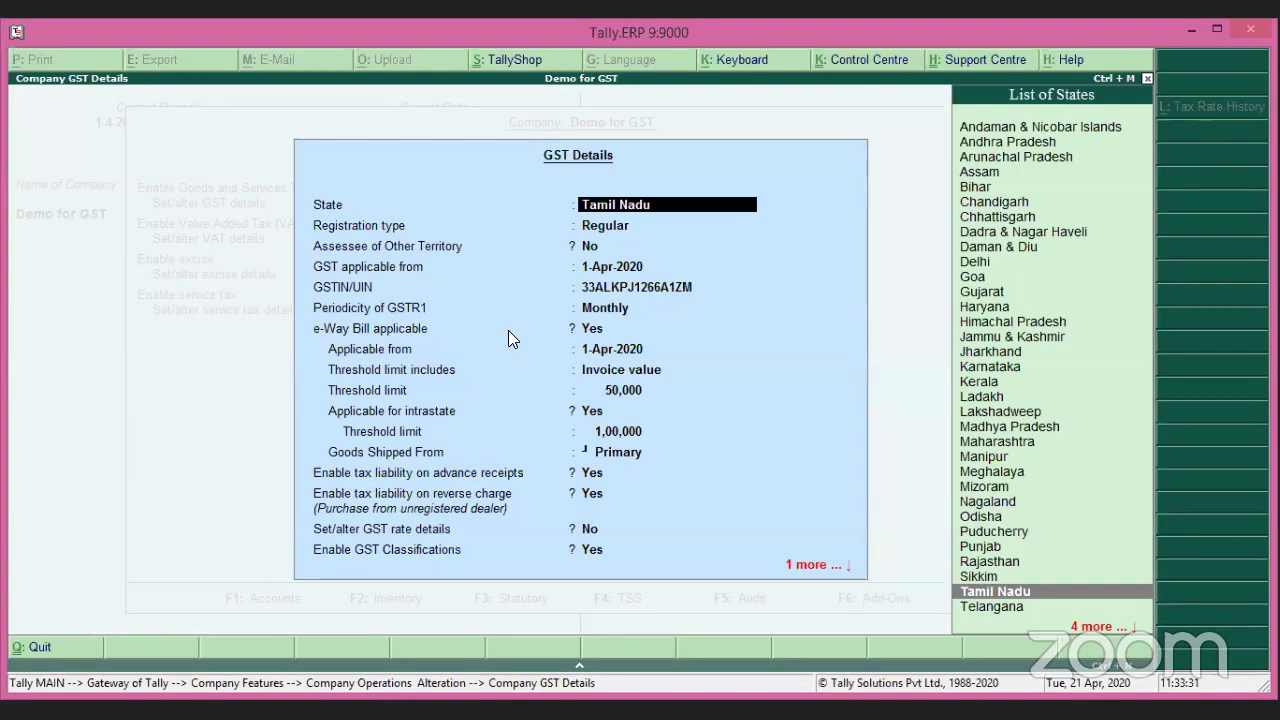
# Review the state, registration type, other-territory option, GST applicability date, GSTIN/UIN and GSTR1 periodicity in the company's GST details.
pyautogui.press('Return')
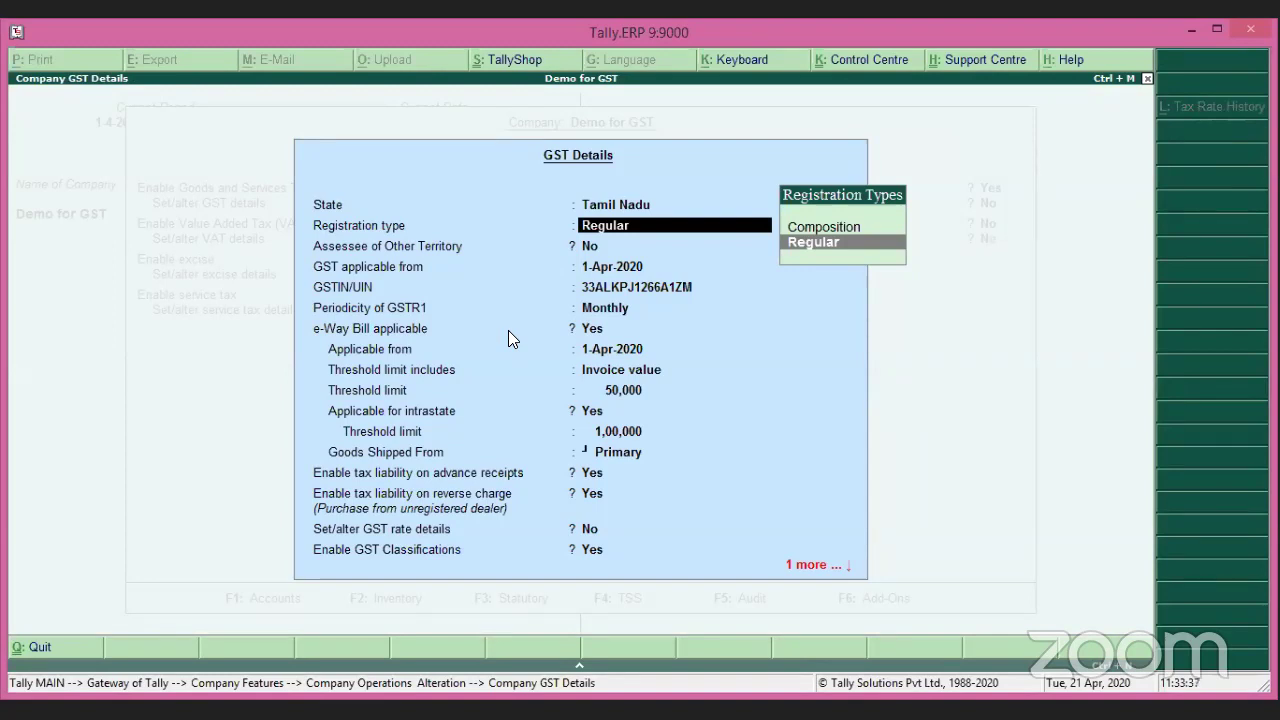
pyautogui.press('Return')
pyautogui.press('Return')
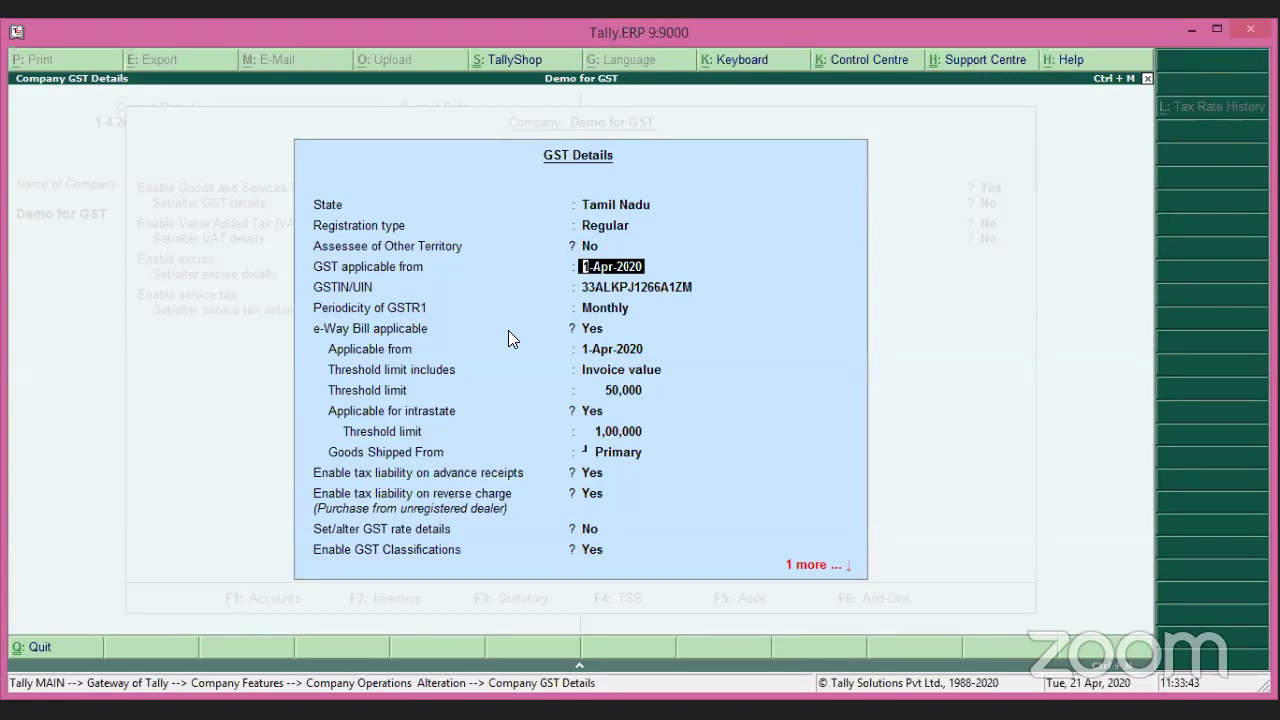
pyautogui.press('Return')
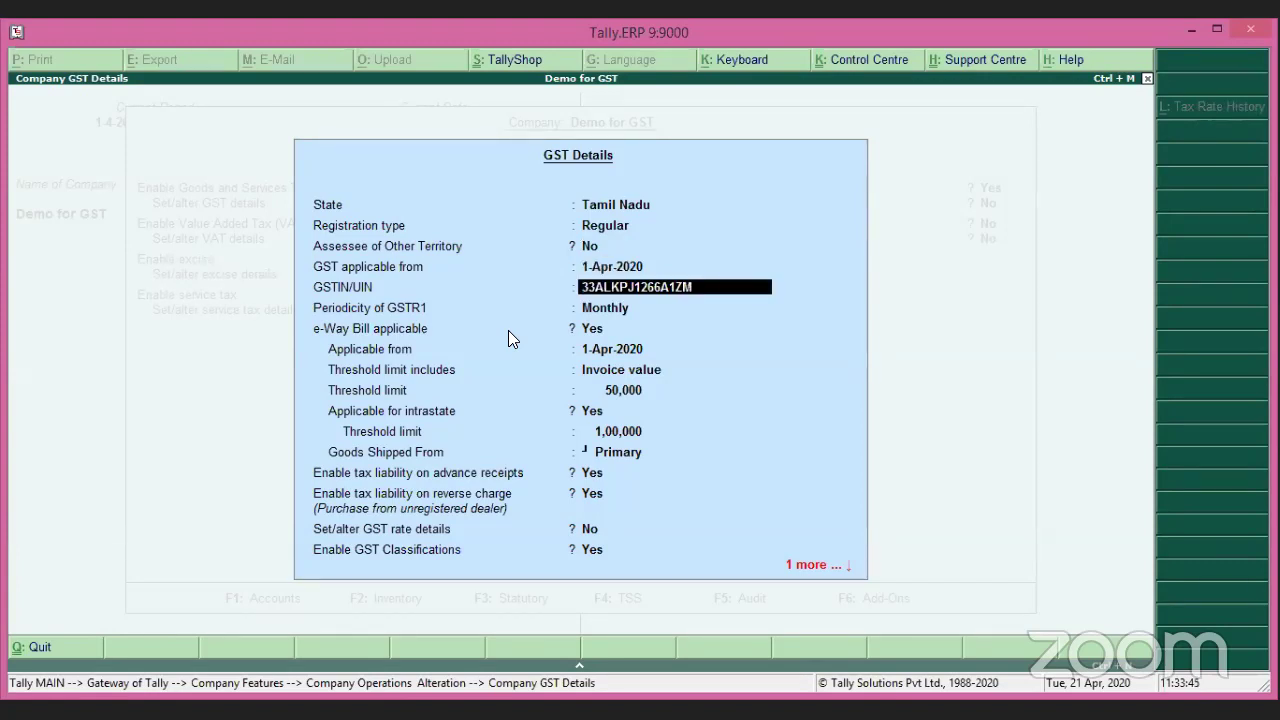
pyautogui.press('Return')
pyautogui.press('Return')
# Review the e-Way Bill settings, including the applicability date, both threshold limits, the intrastate option and the goods shipping address.
pyautogui.press('Return')
pyautogui.press('Return')
pyautogui.press('Return')
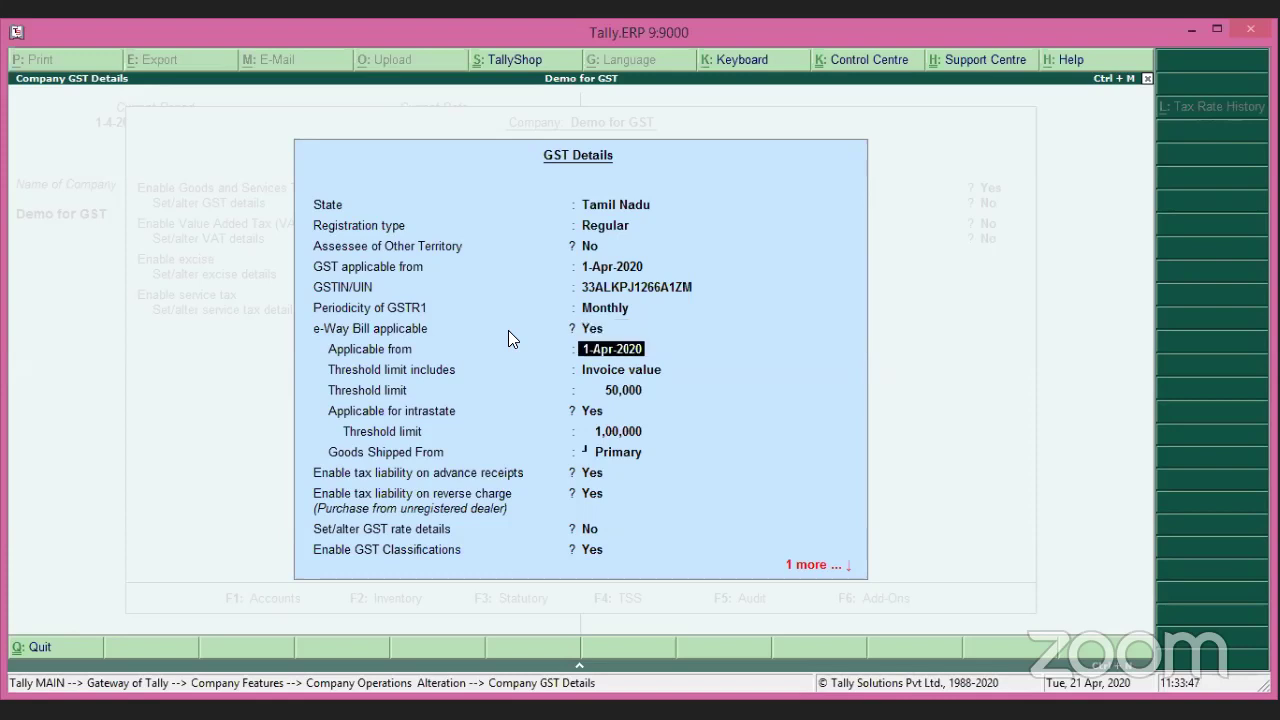
pyautogui.press('Return')
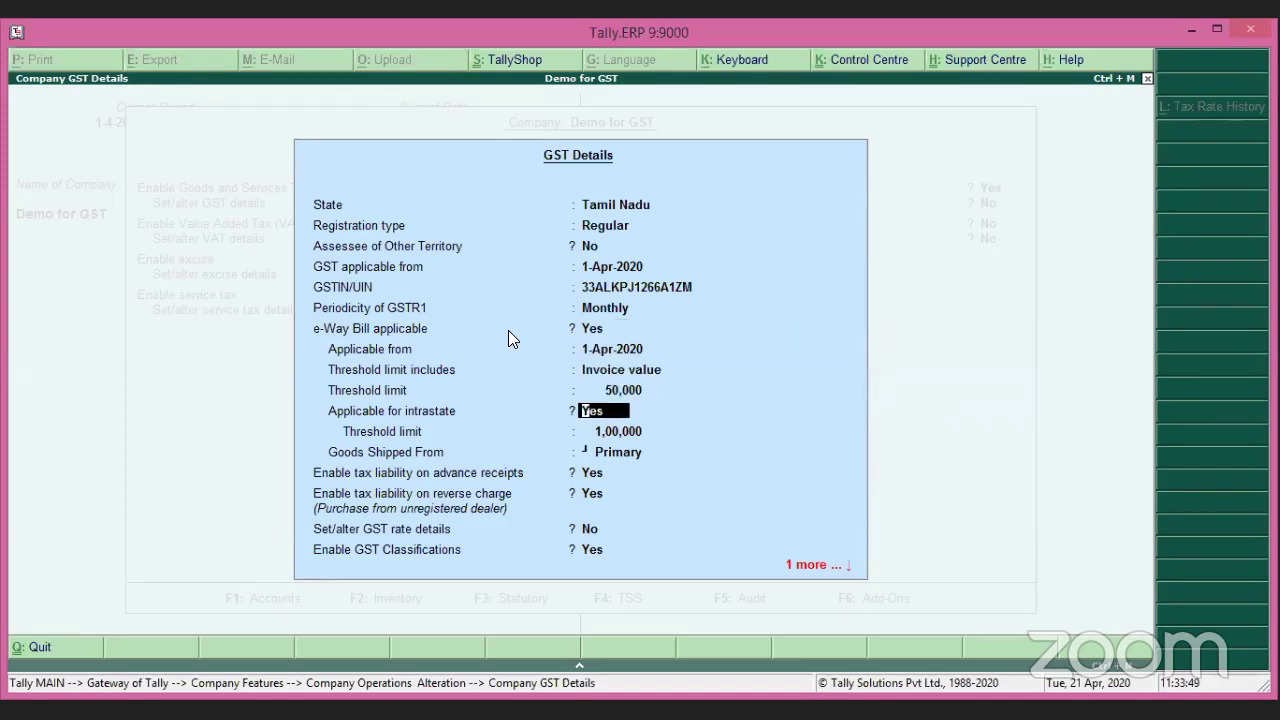
pyautogui.press('BackSpace')
pyautogui.press('BackSpace')
pyautogui.press('BackSpace')
pyautogui.press('BackSpace')
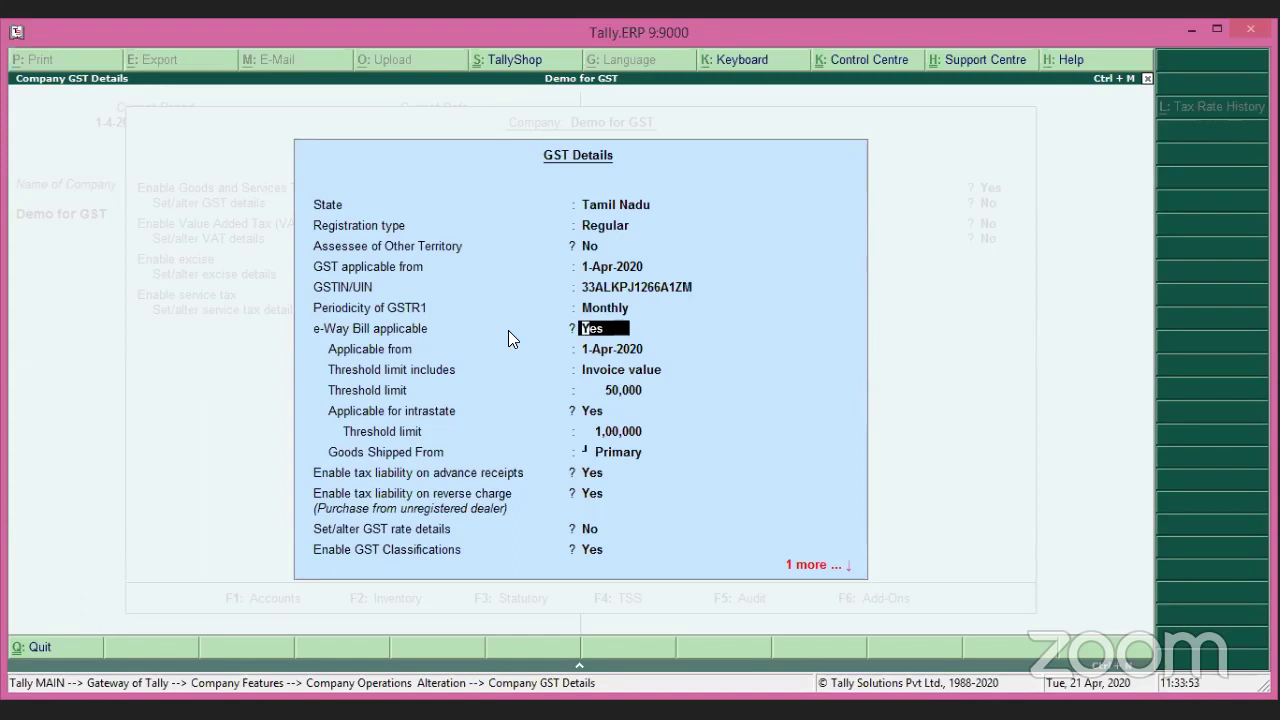
pyautogui.press('Return')
pyautogui.press('Return')
pyautogui.press('Return')
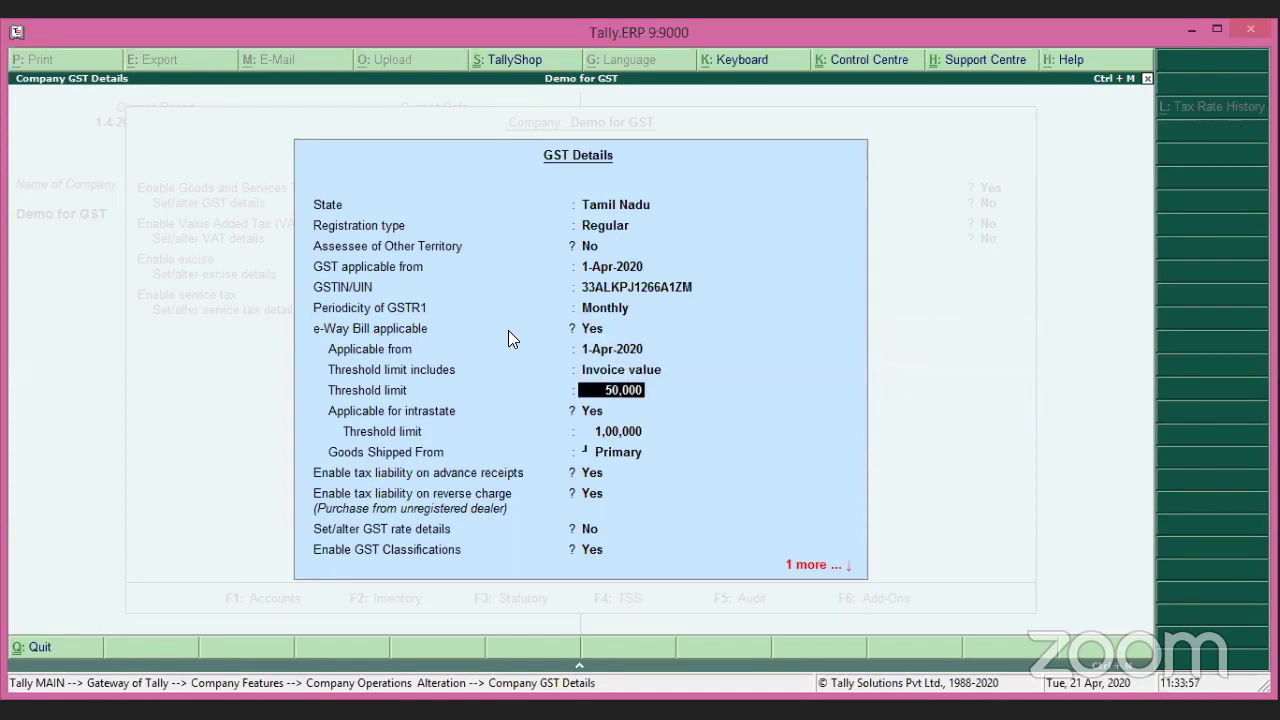
pyautogui.press('Return')
pyautogui.press('Return')
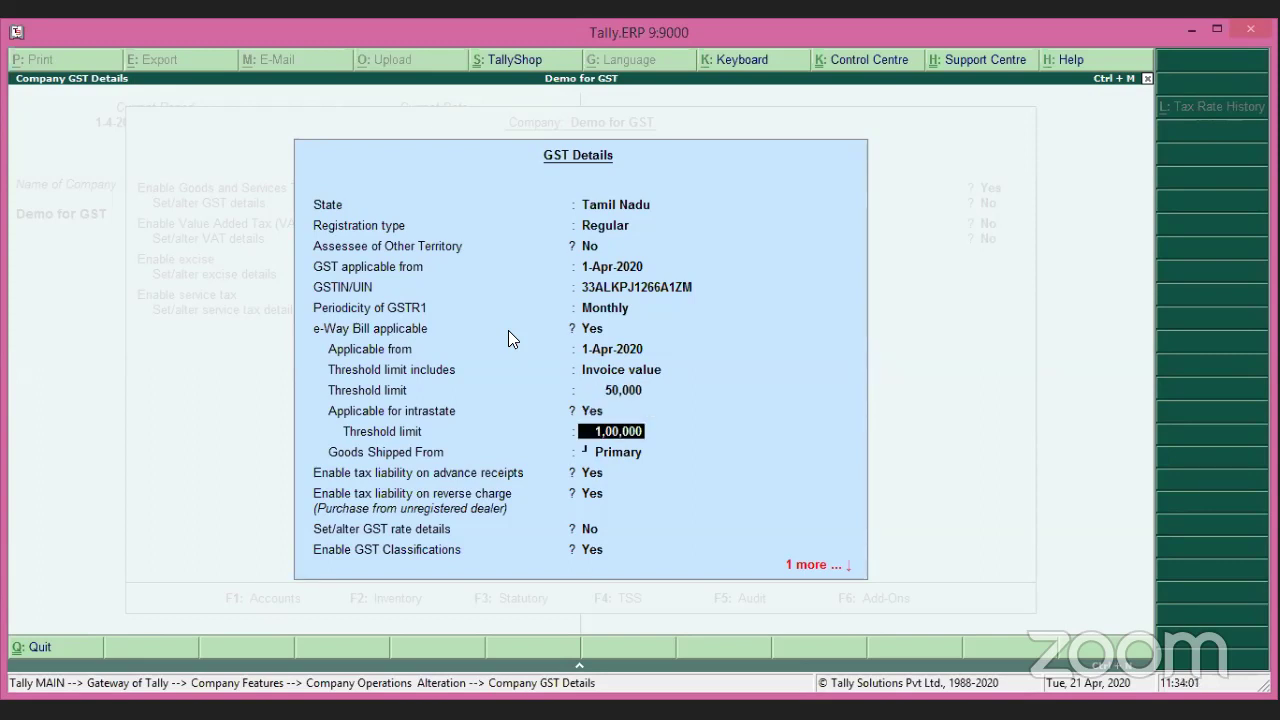
pyautogui.press('Return')
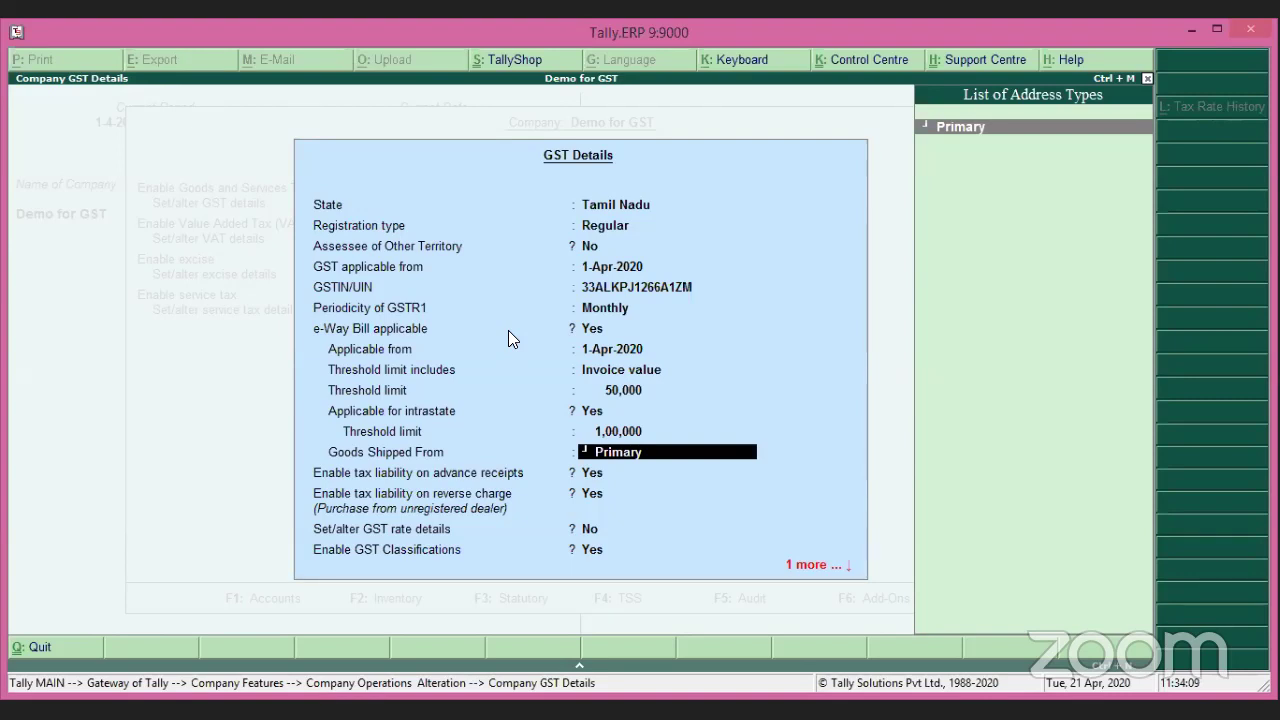
pyautogui.press('Return')
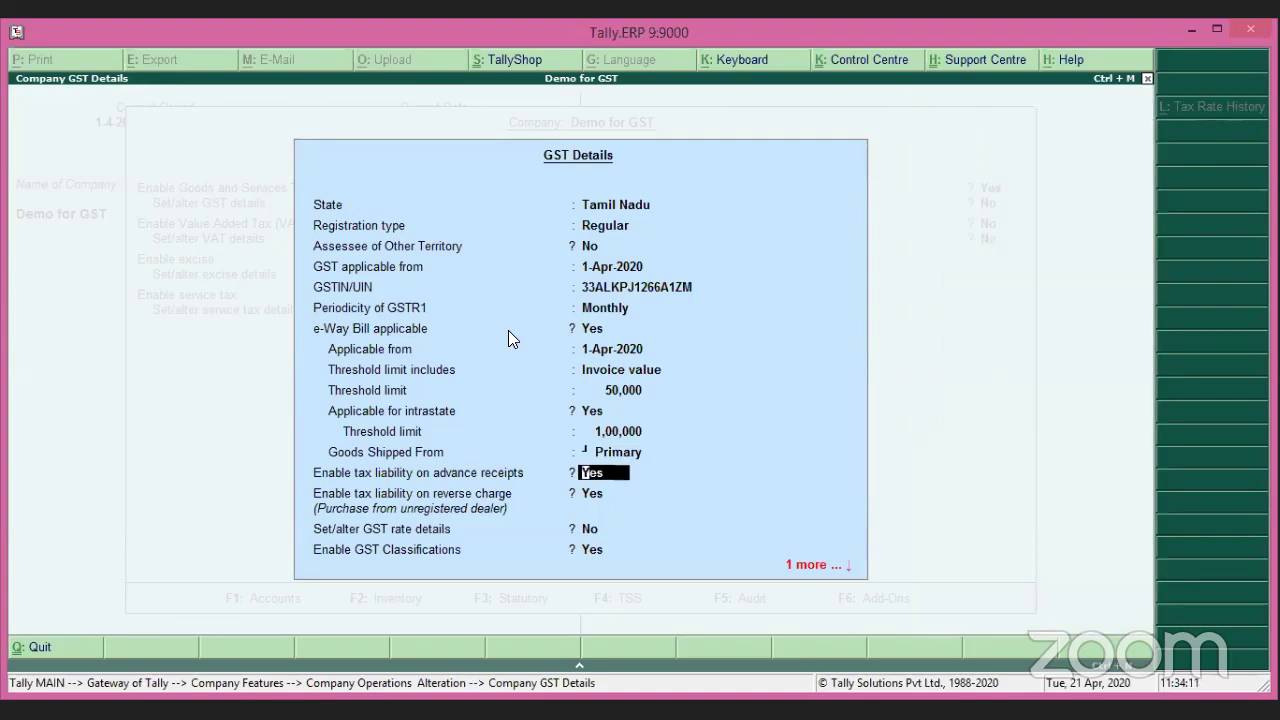
# Go through the tax liability, GST rate, classification and LUT/Bond options, and accept the GST details and statutory features.
pyautogui.press('Return')
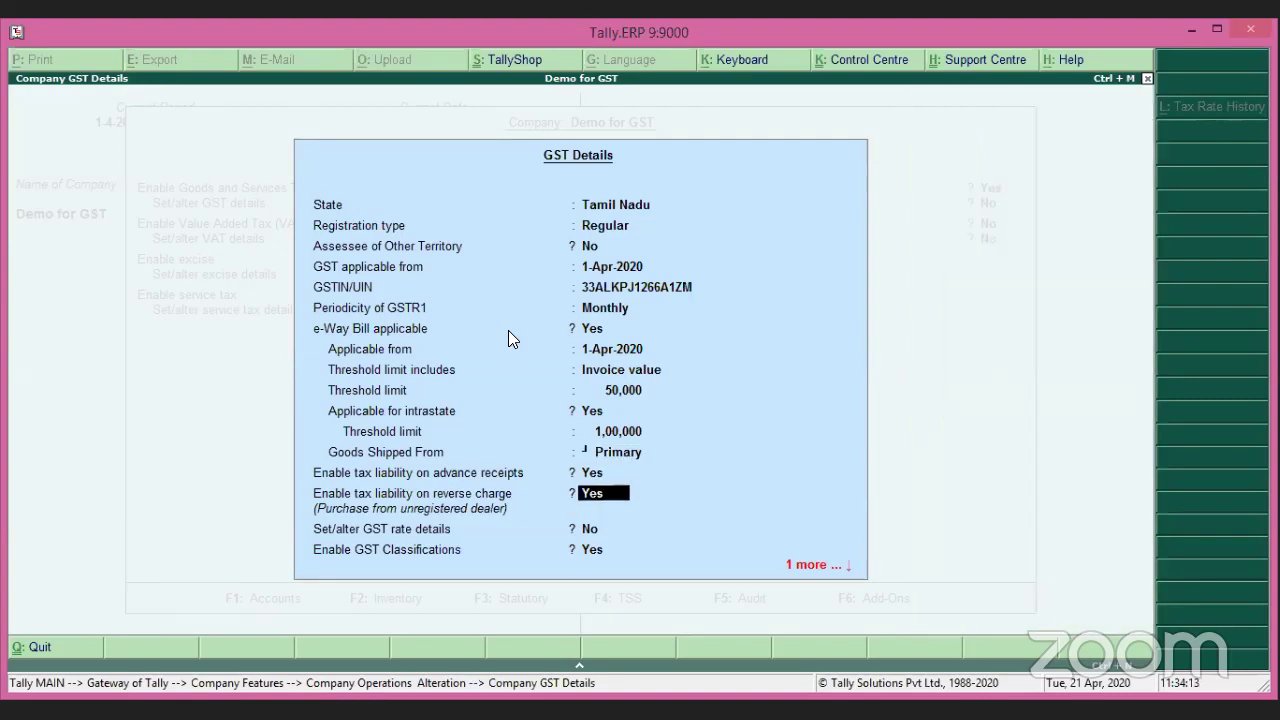
pyautogui.press('Return')
pyautogui.press('Return')
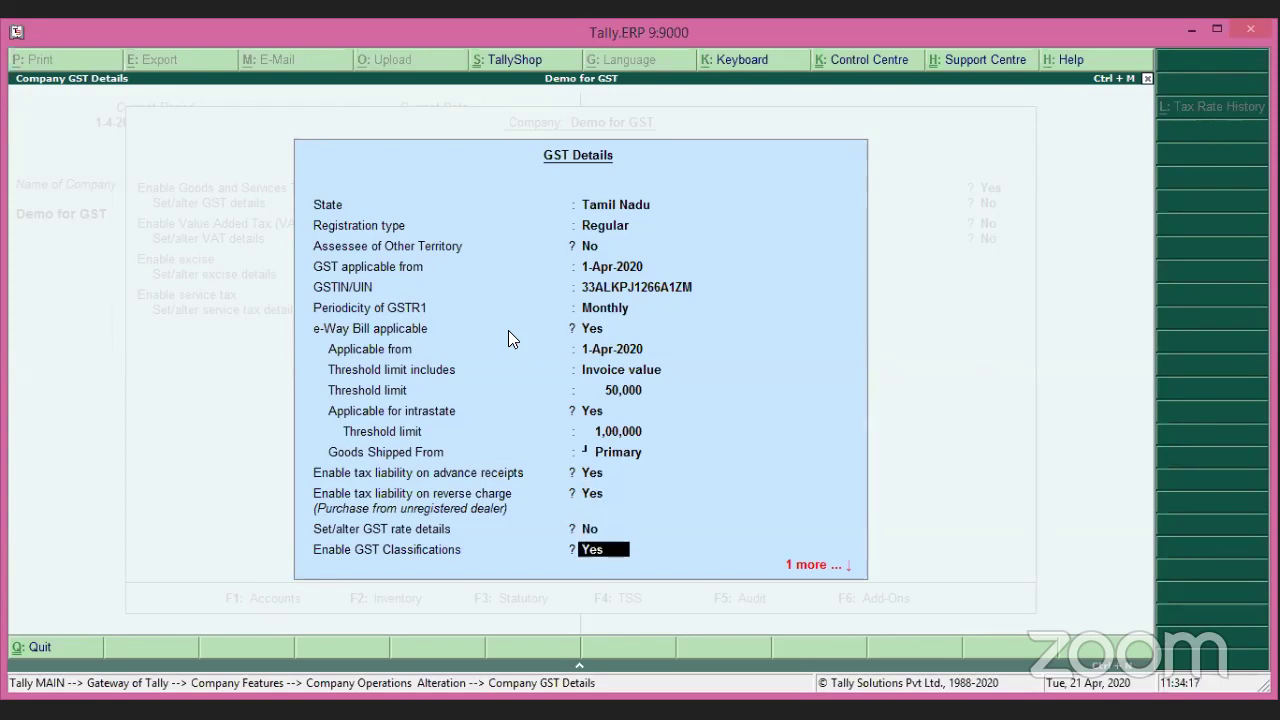
pyautogui.press('Return')
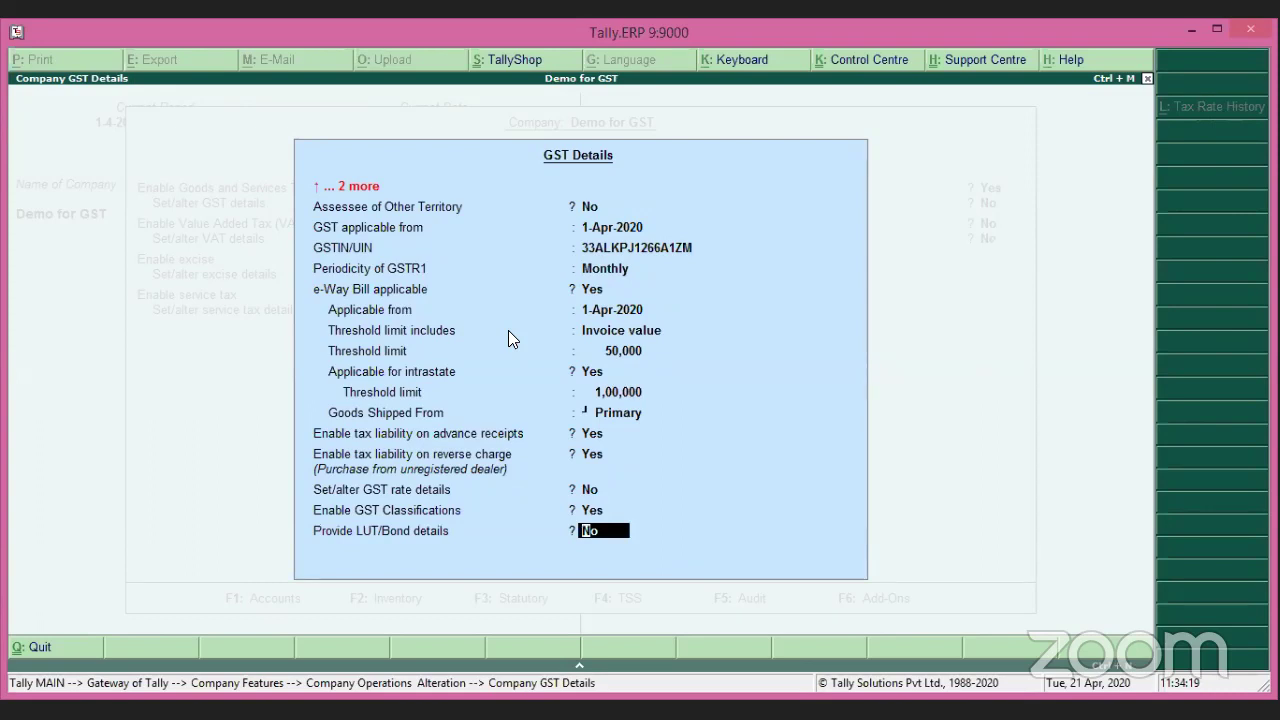
pyautogui.press('Return')
pyautogui.press('Return')
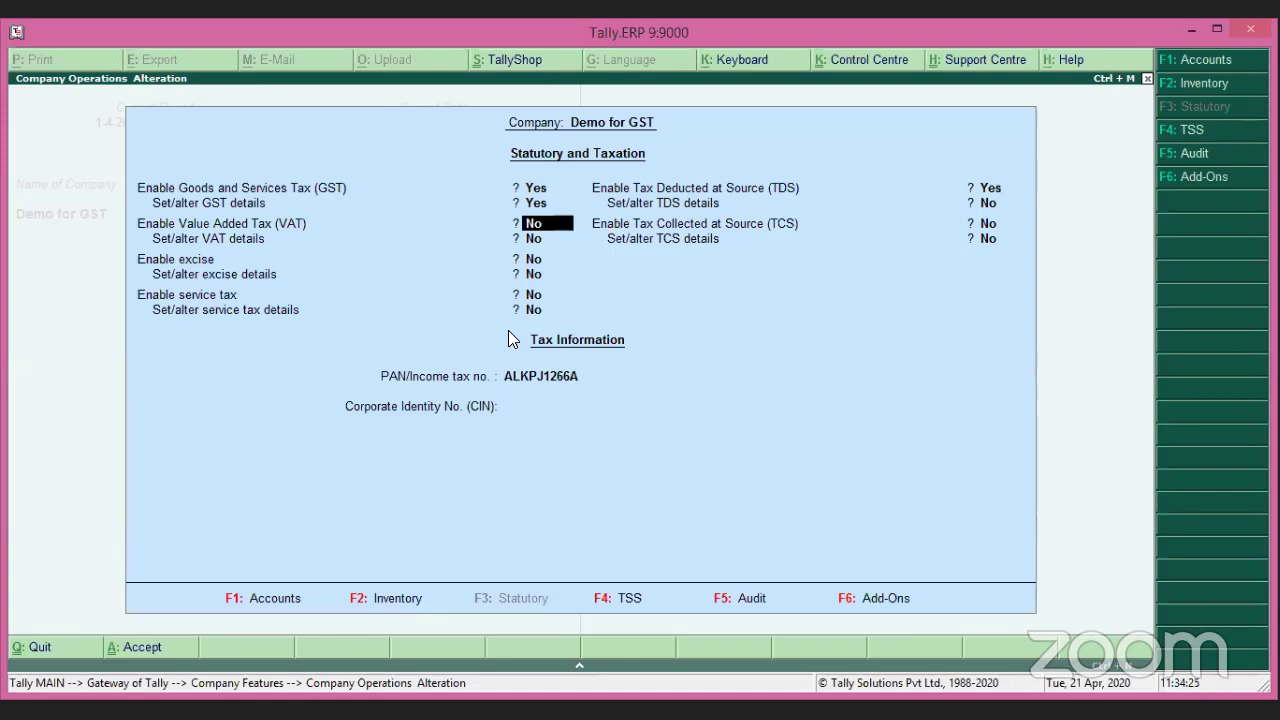
pyautogui.hotkey('ctrl', 'a')
pyautogui.press('Escape')
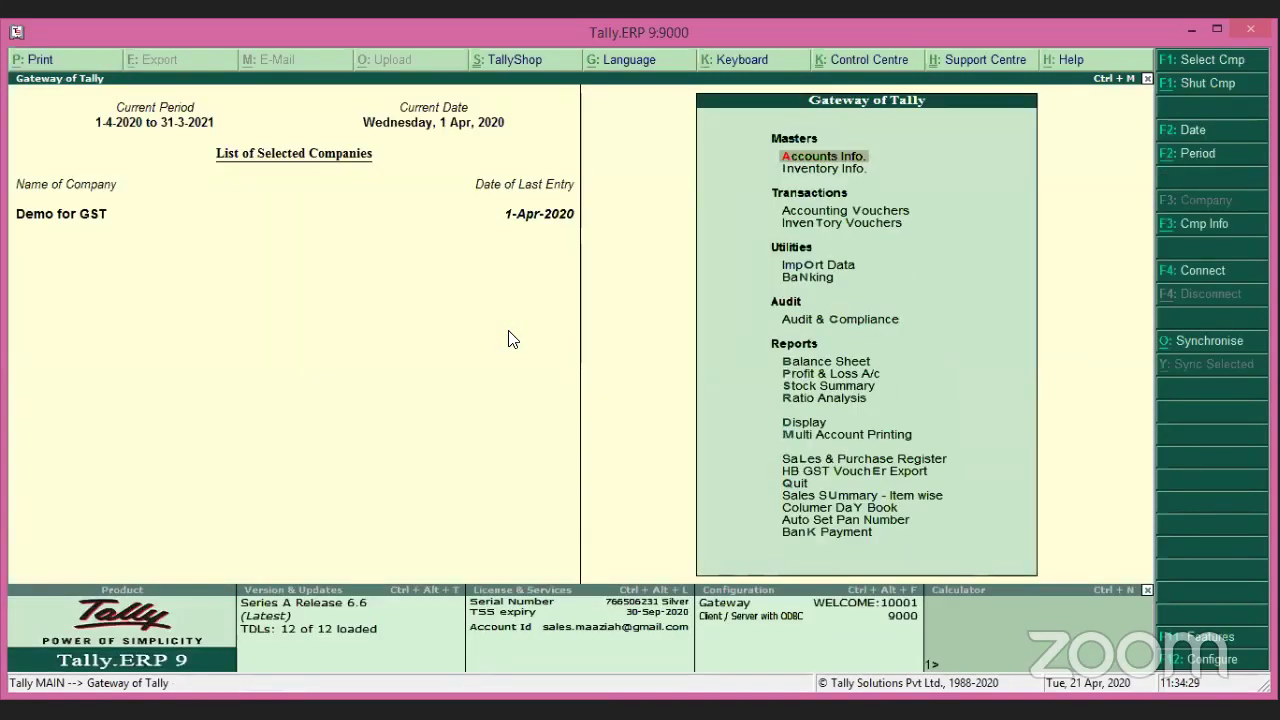
# Open the single stock item MS Printer for alteration from the inventory masters.
pyautogui.press('Down')
pyautogui.press('Return')
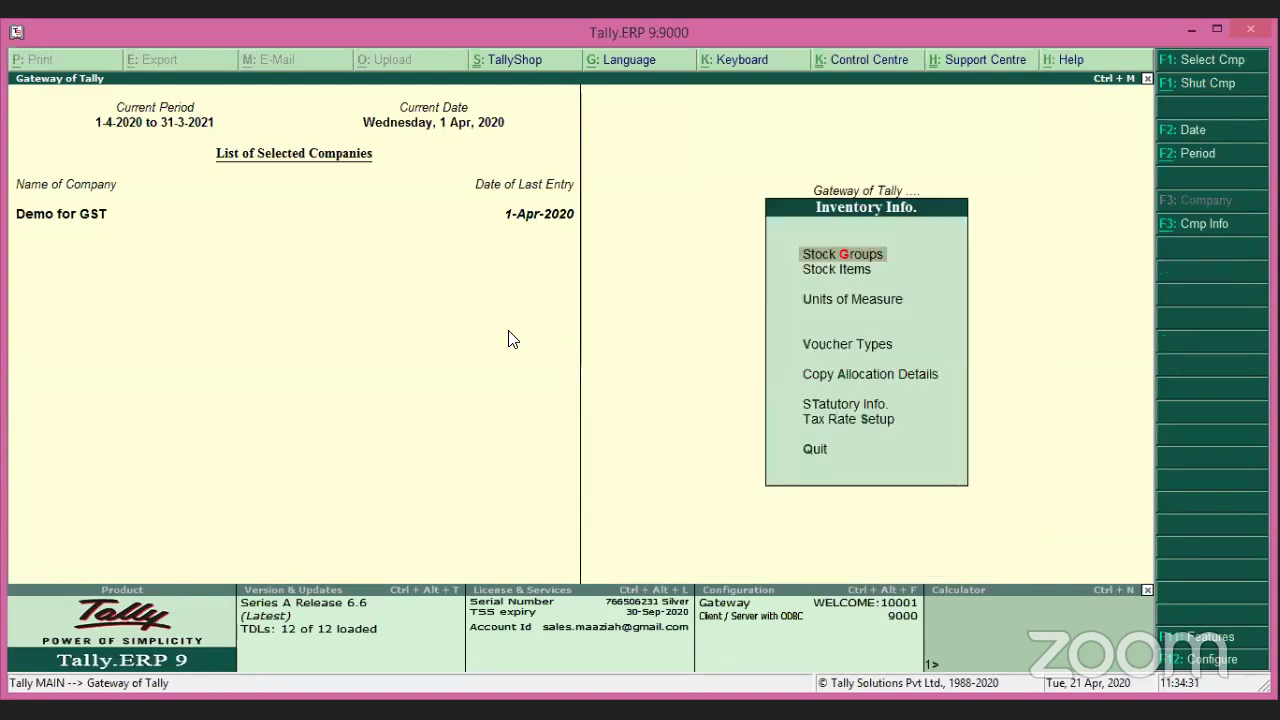
pyautogui.press('Down')
pyautogui.press('Down')
pyautogui.press('Up')
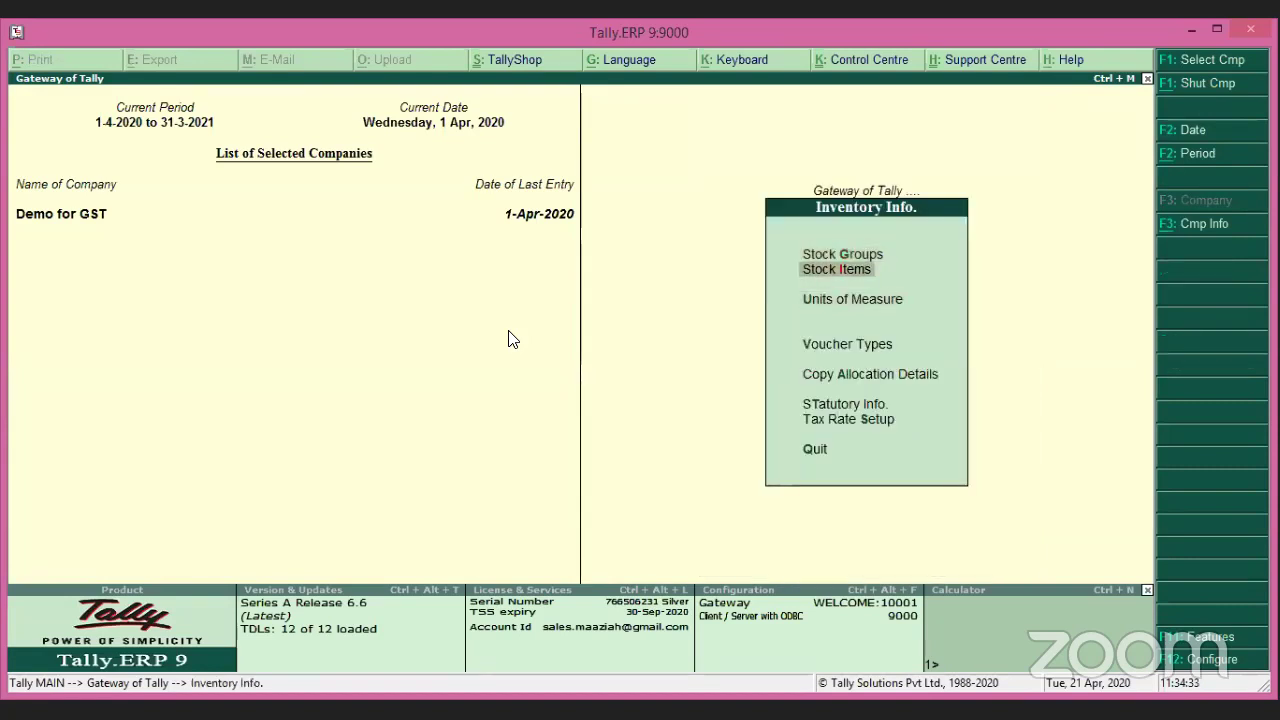
pyautogui.press('Return')
pyautogui.press('Down')
pyautogui.press('Down')
pyautogui.press('Return')
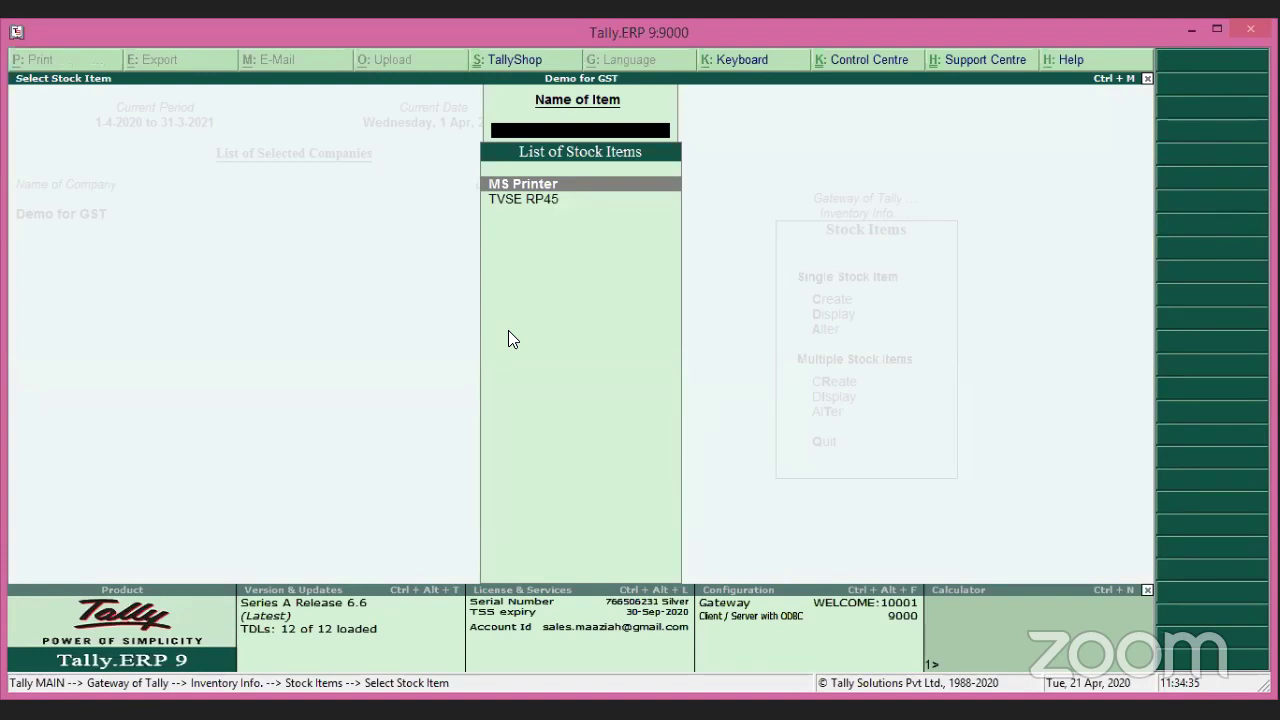
pyautogui.press('Return')
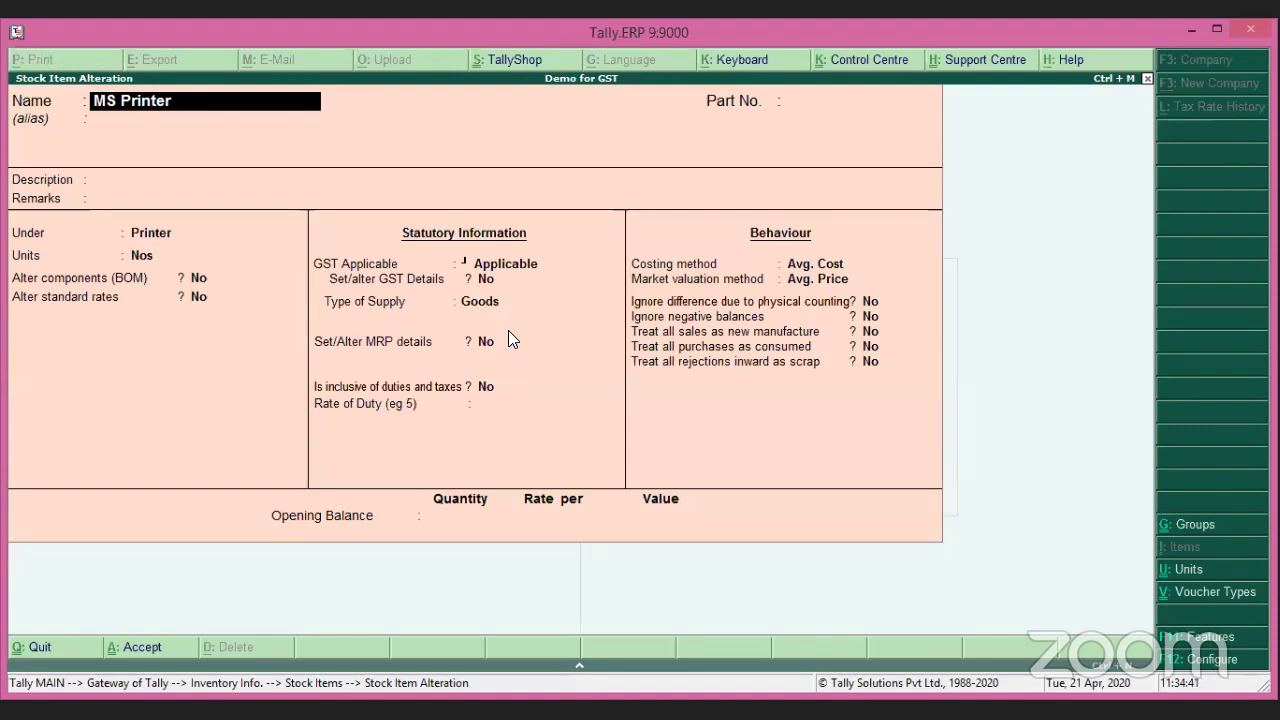
# Open the Printer stock group for alteration from the Under field of the MS Printer item.
pyautogui.press('Return')
pyautogui.press('Return')
pyautogui.press('Return')
pyautogui.press('Return')
pyautogui.press('Return')
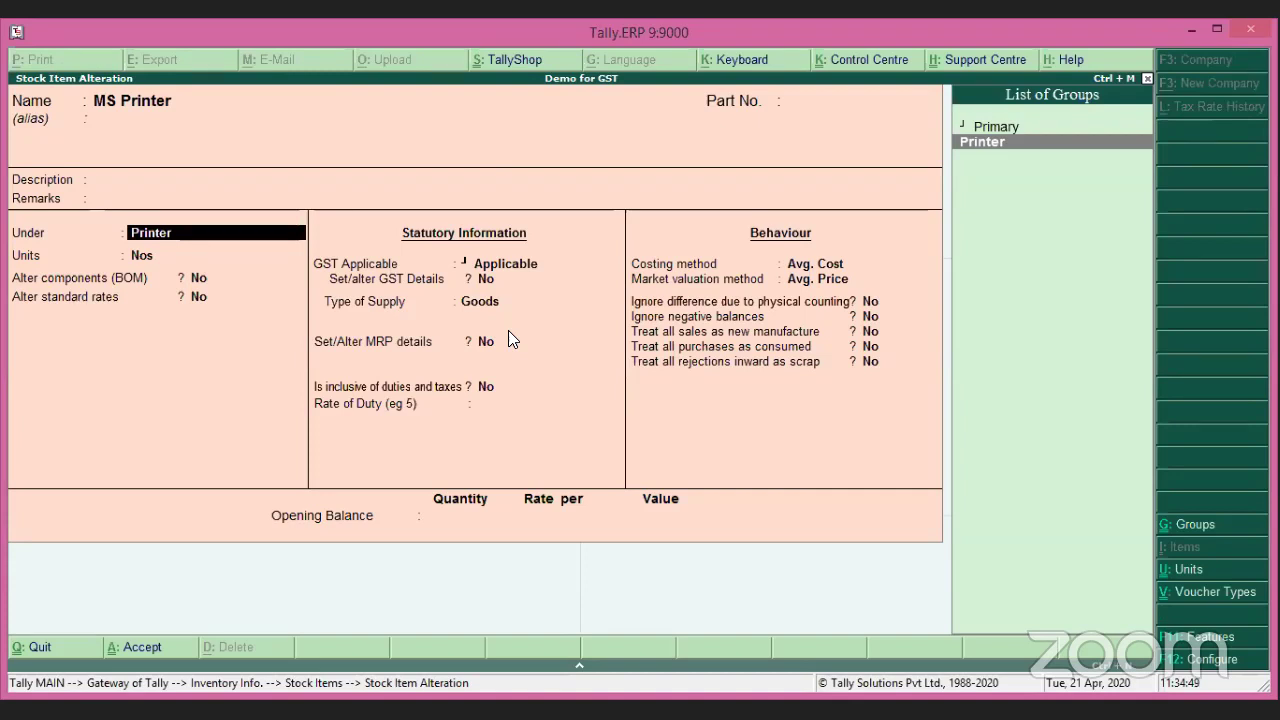
pyautogui.hotkey('ctrl', 'Return')
# Set Set/alter GST Details to Yes for the Printer stock group to open its GST details.
pyautogui.press('Return')
pyautogui.press('Return')
pyautogui.press('Return')
pyautogui.press('Return')
pyautogui.press('Return')
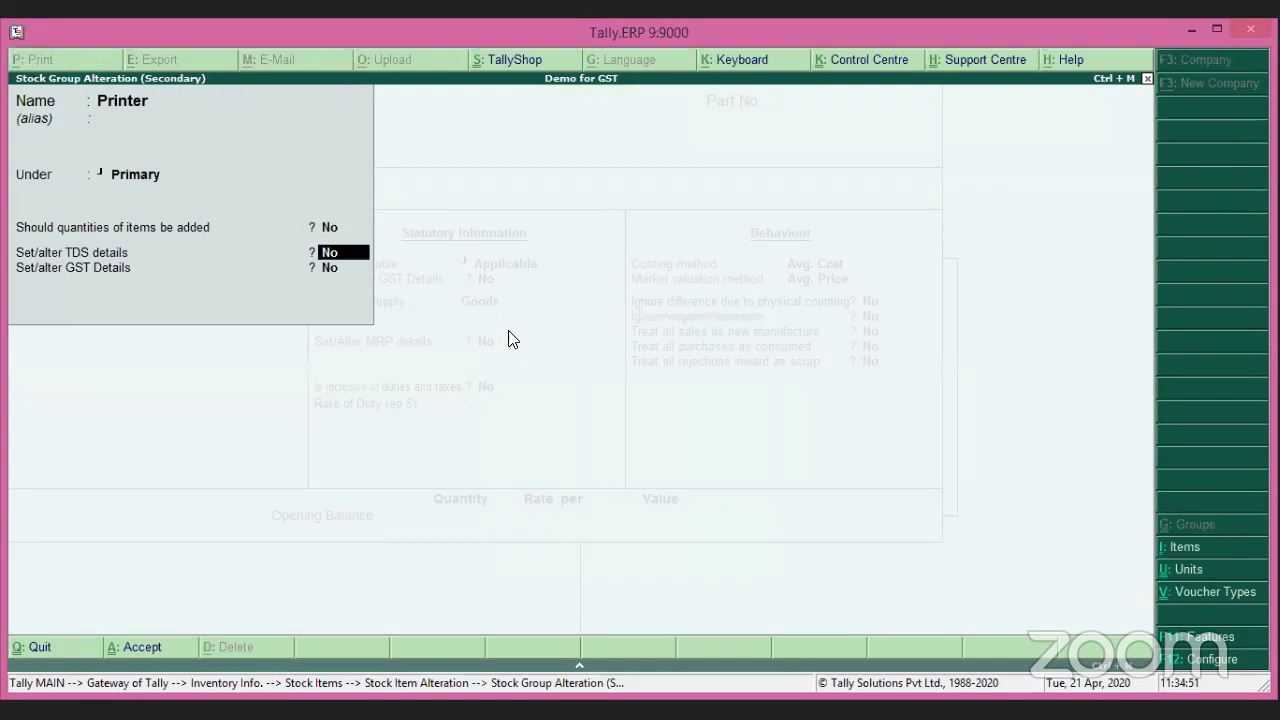
pyautogui.write('y')
pyautogui.press('Return')
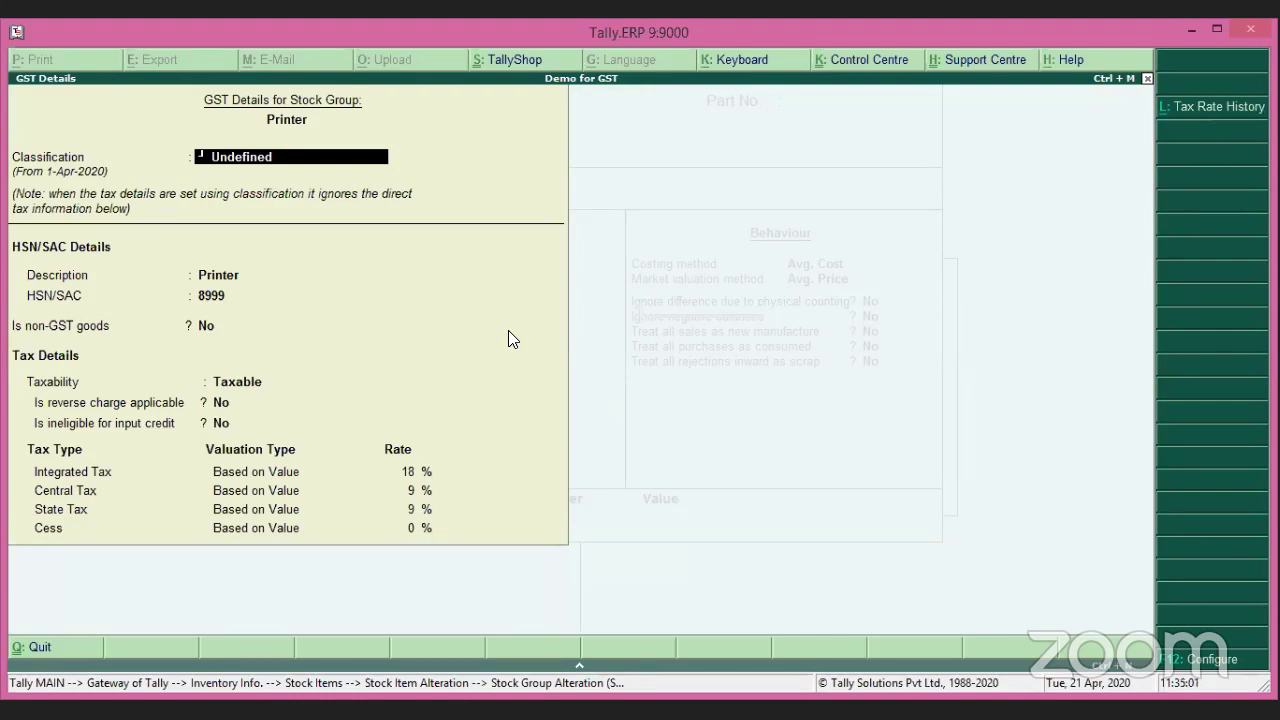
# Go through the classification, HSN/SAC and tax rate fields of the Printer stock group's GST details and return to the MS Printer item.
pyautogui.press('Return')
pyautogui.press('Return')
pyautogui.press('Return')
pyautogui.press('Return')
pyautogui.press('Return')
pyautogui.press('Return')
pyautogui.press('Return')
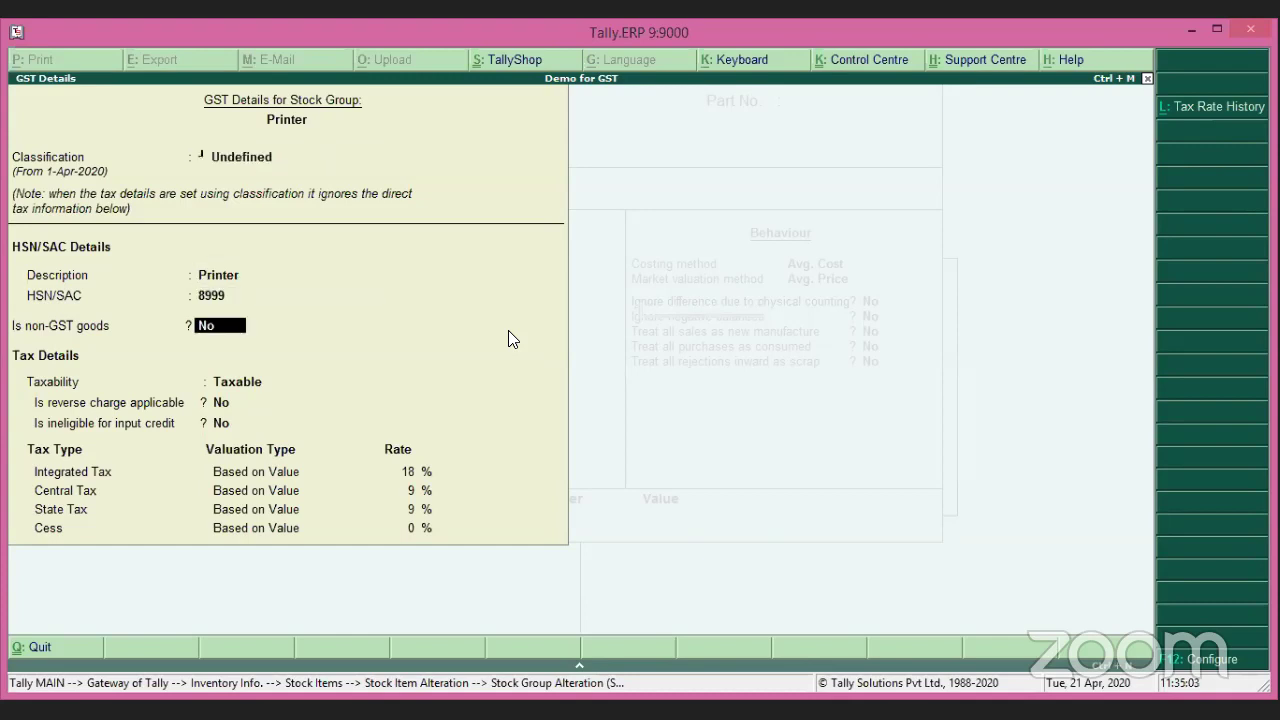
pyautogui.press('Return')
pyautogui.press('Return')
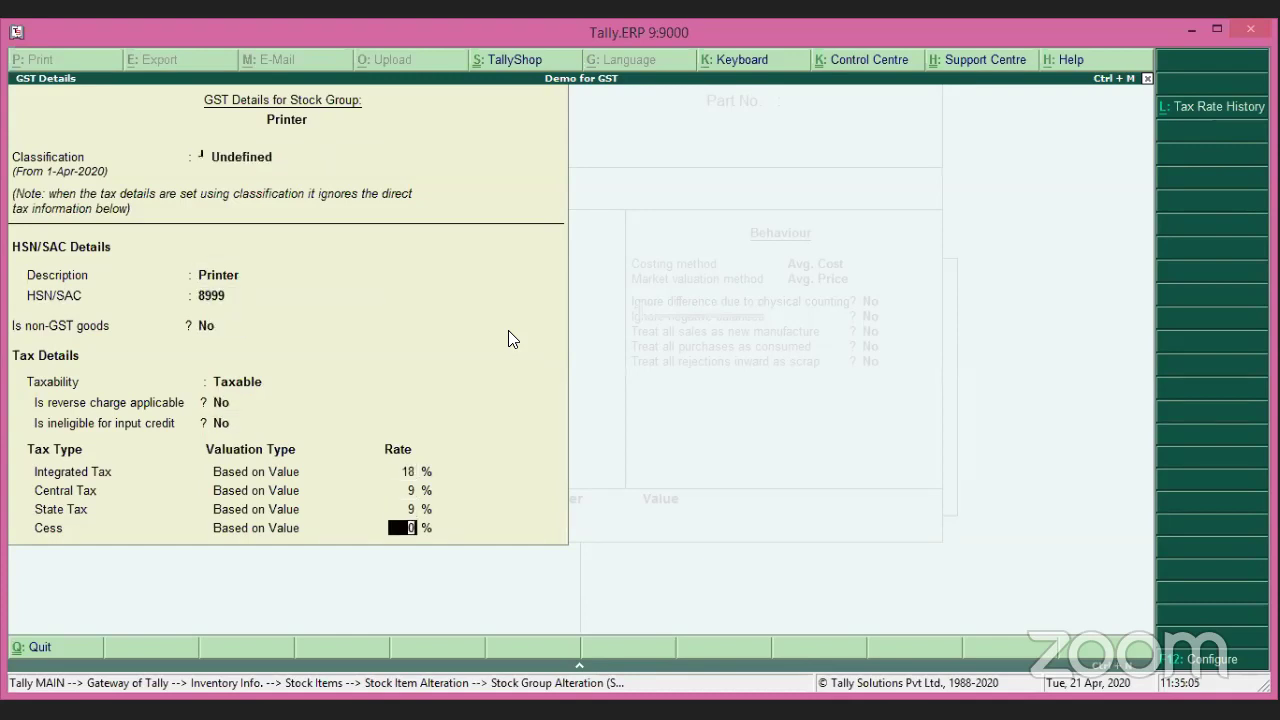
pyautogui.press('Return')
pyautogui.press('Return')
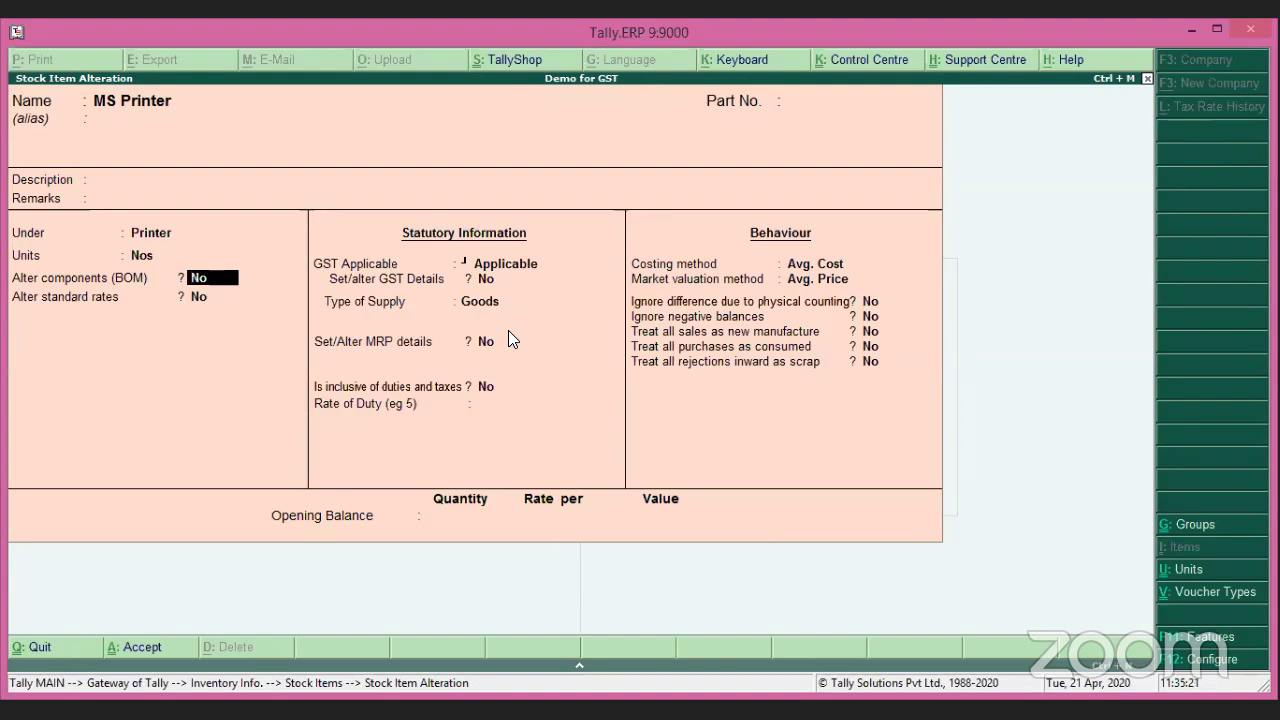
# Set Set/alter GST Details to Yes for the MS Printer item, view its GST details and leave them.
pyautogui.press('Return')
pyautogui.press('Return')
pyautogui.press('Return')
pyautogui.write('y')
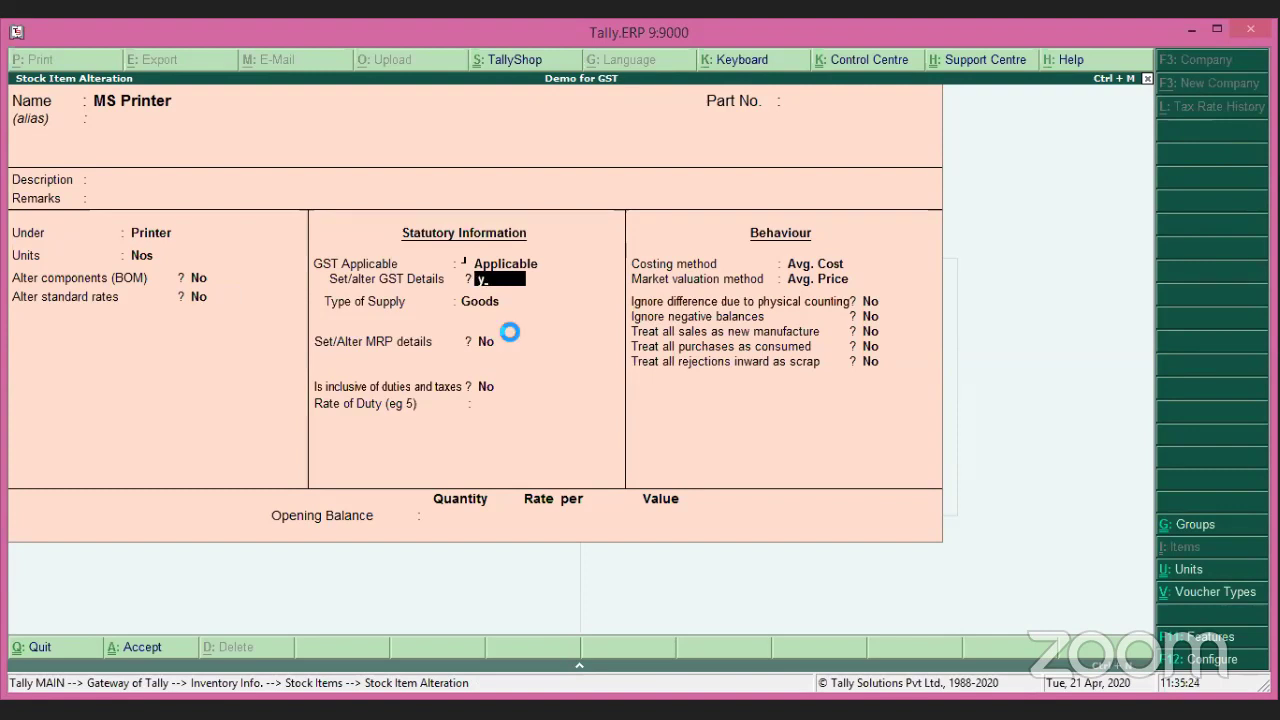
pyautogui.press('Return')
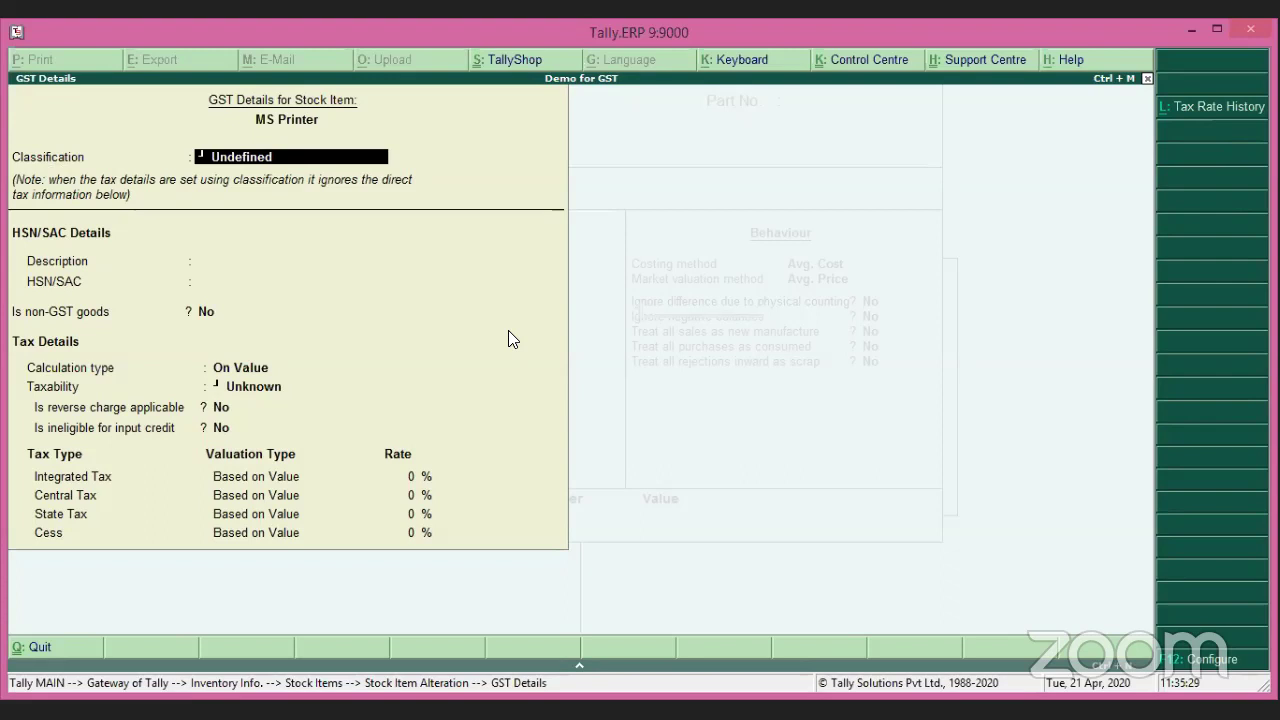
pyautogui.press('BackSpace')
pyautogui.press('Return')
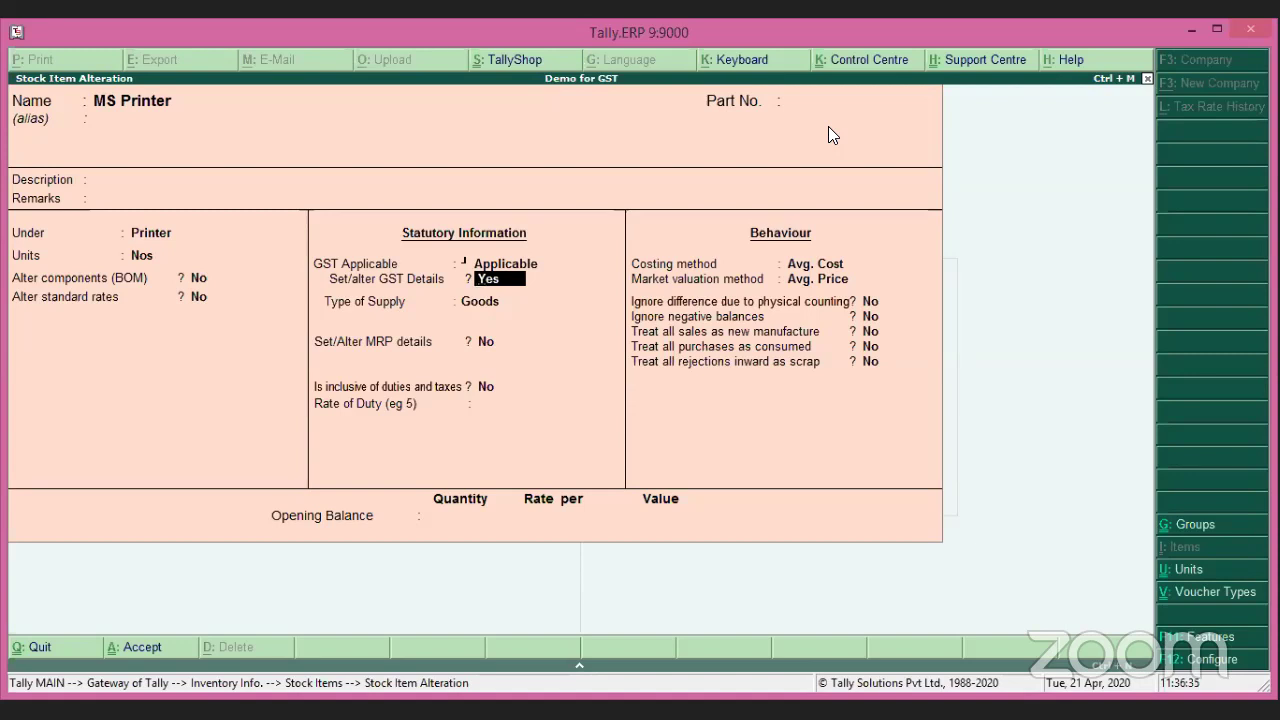
# Reopen and go through the MS Printer item's GST details, and quit its alteration without saving.
pyautogui.press('Return')
pyautogui.press('Return')
pyautogui.press('Return')
pyautogui.press('Return')
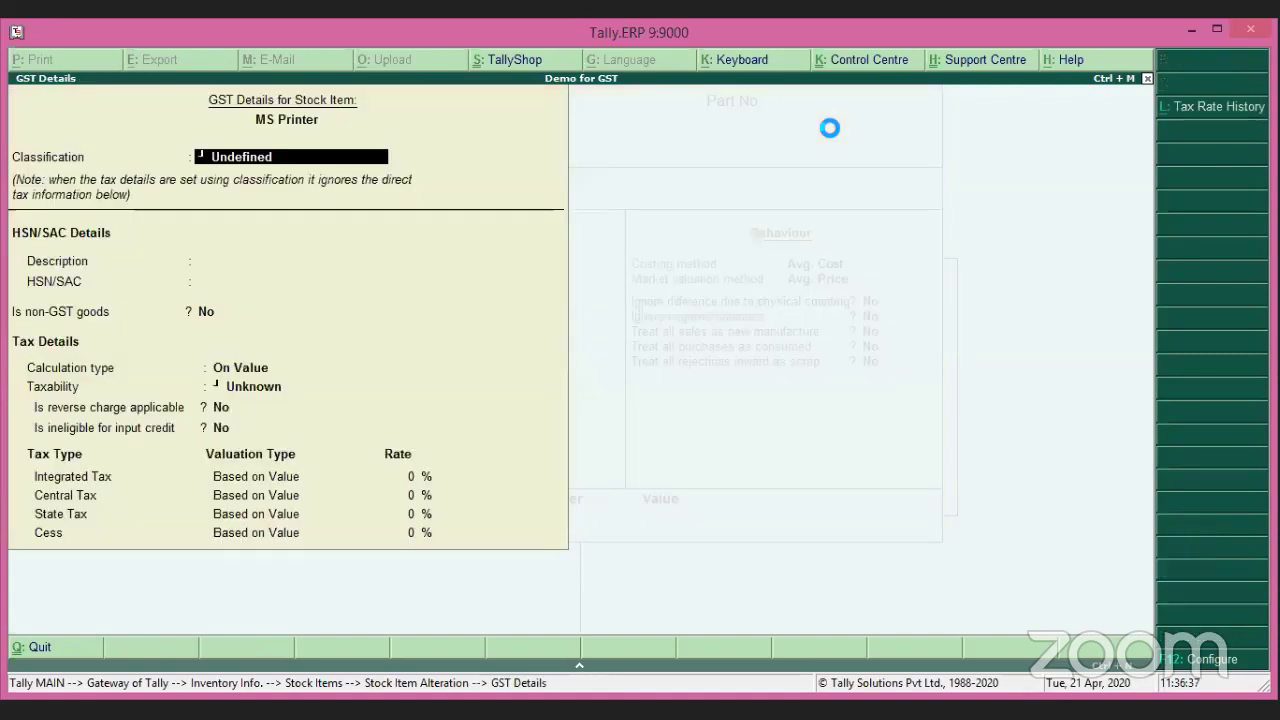
pyautogui.press('Return')
pyautogui.press('Return')
pyautogui.press('Return')
pyautogui.press('Return')
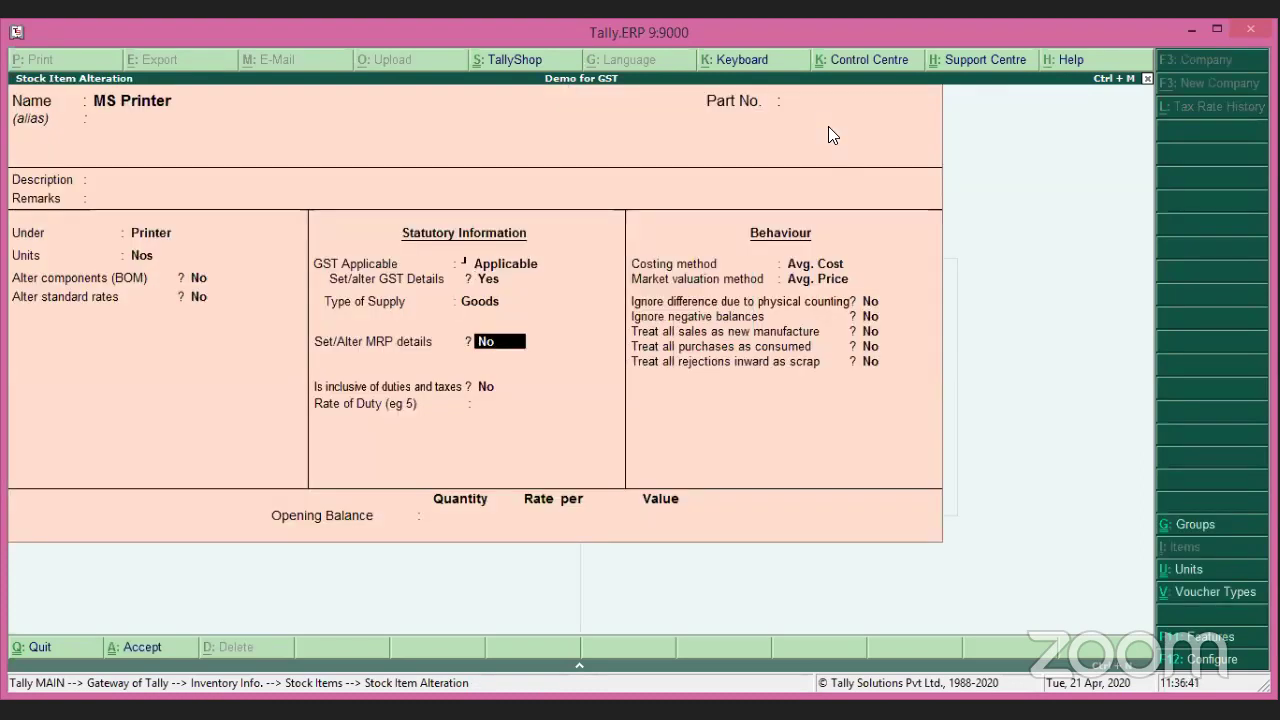
pyautogui.press('Escape')
pyautogui.press('Return')
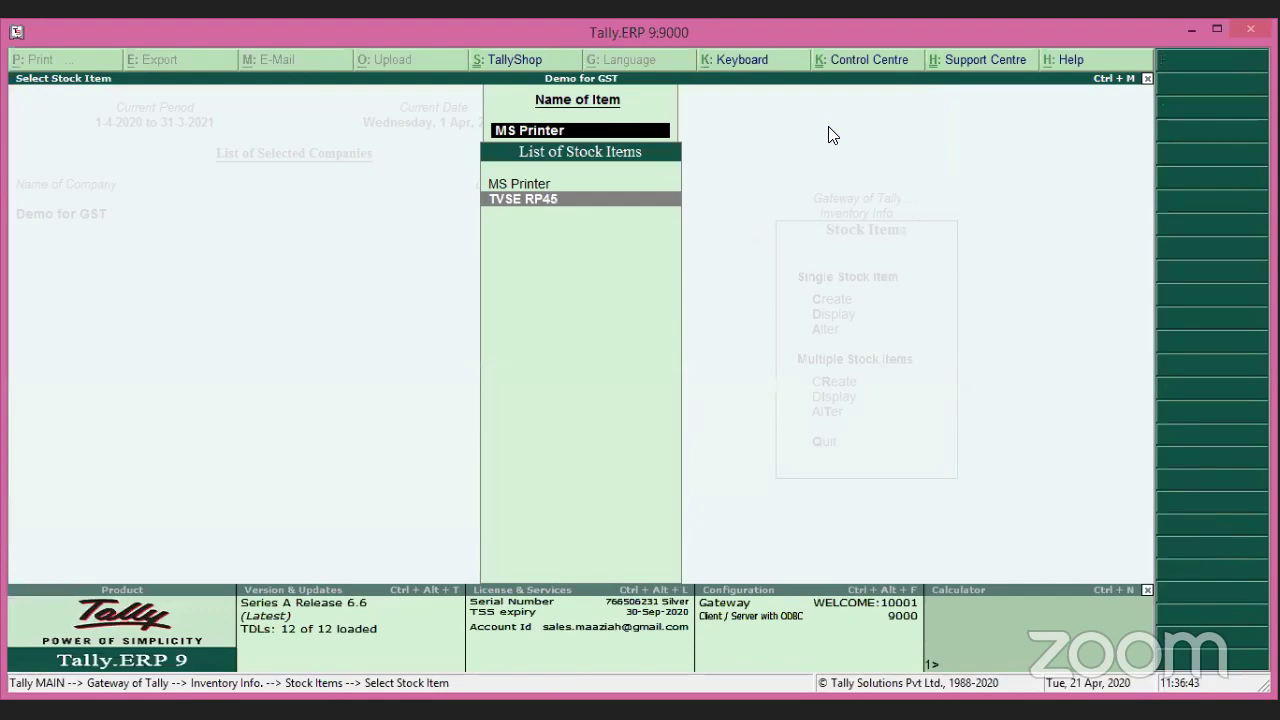
# Open the stock item TVSE RP45 for alteration and go to its Under group.
pyautogui.press('Return')
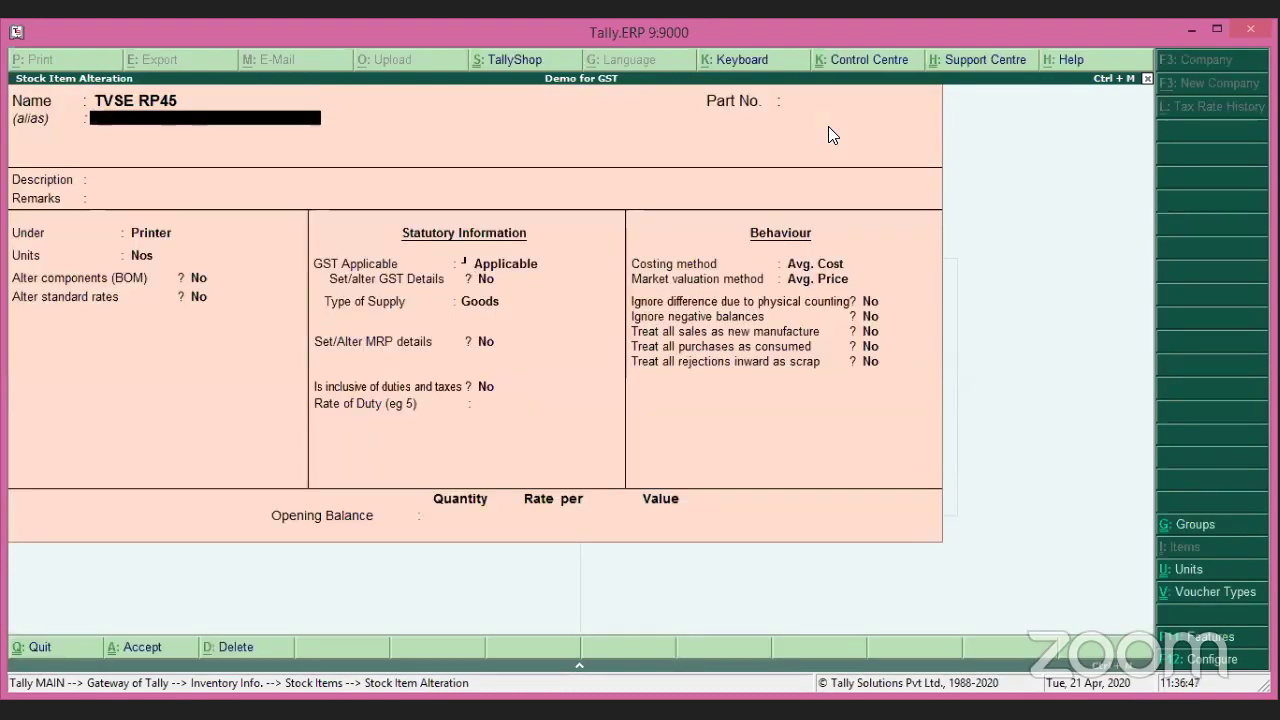
pyautogui.press('Return')
pyautogui.press('Return')
pyautogui.press('Return')
pyautogui.press('Return')
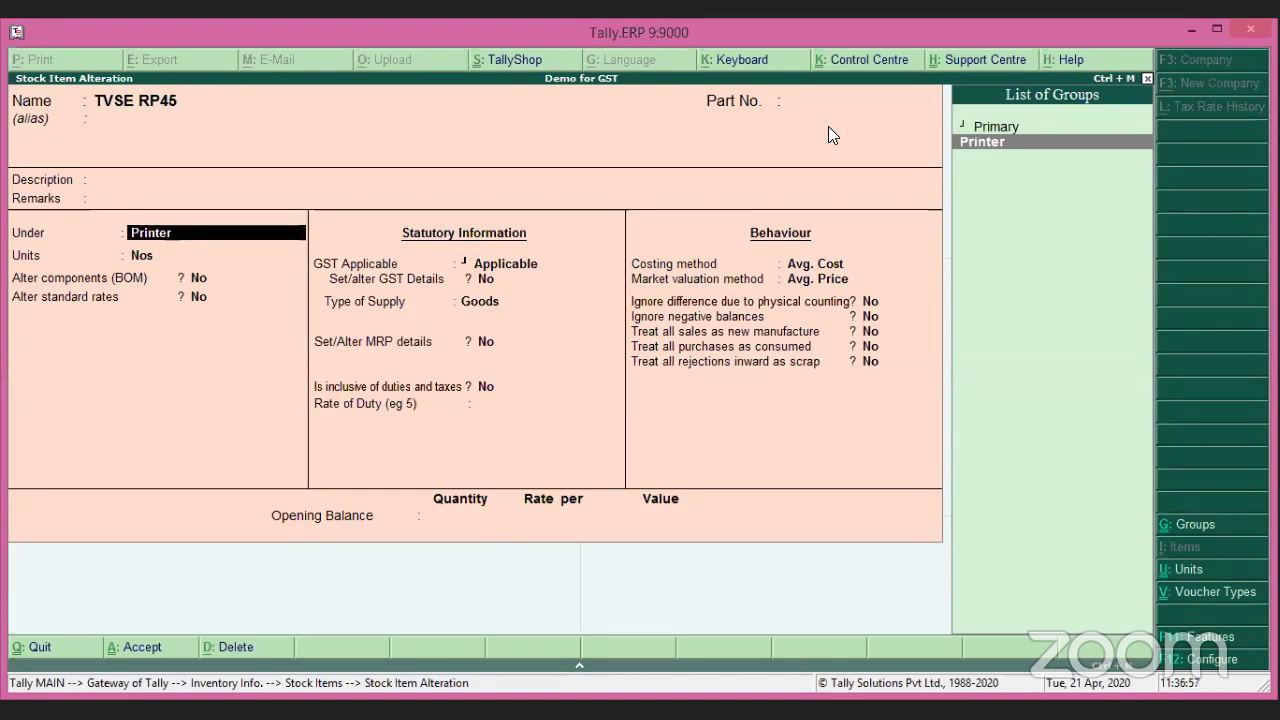
# Set Set/alter GST Details to Yes for the TVSE RP45 item to view its HSN/SAC and tax rates.
pyautogui.press('Return')
pyautogui.press('Return')
pyautogui.press('Return')
pyautogui.press('Return')
pyautogui.press('Return')
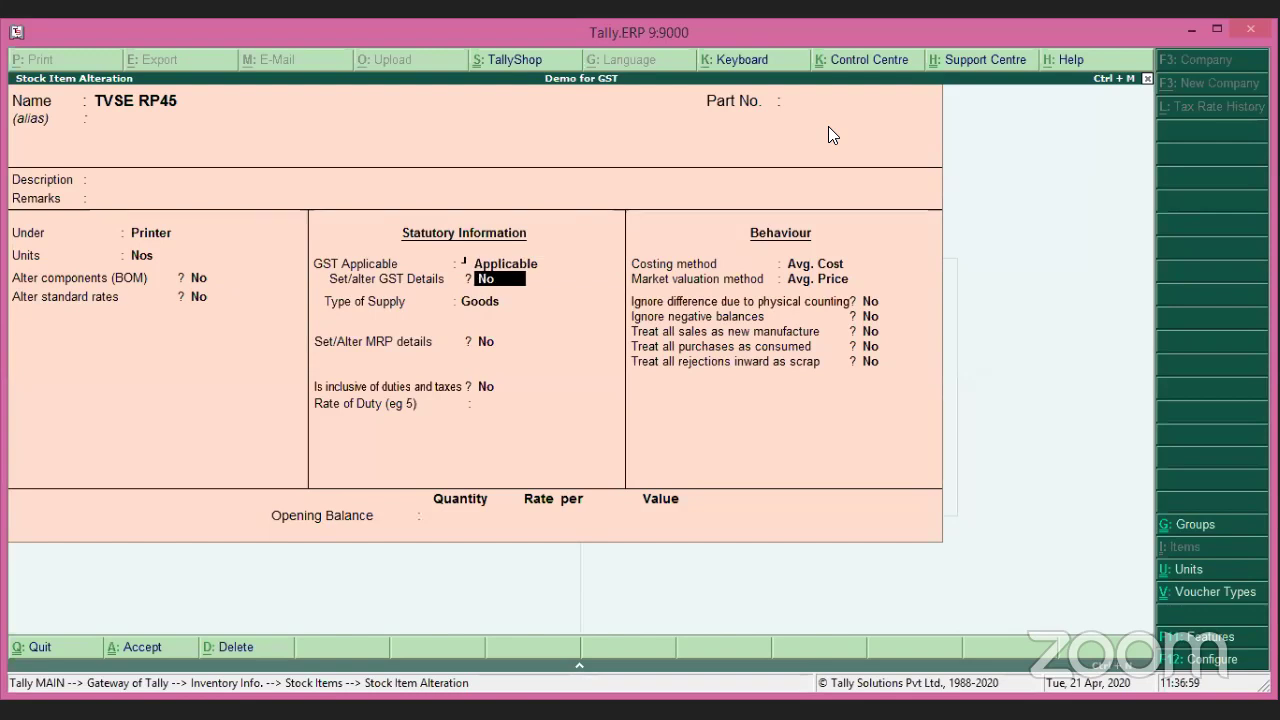
pyautogui.press('y')
pyautogui.press('Return')
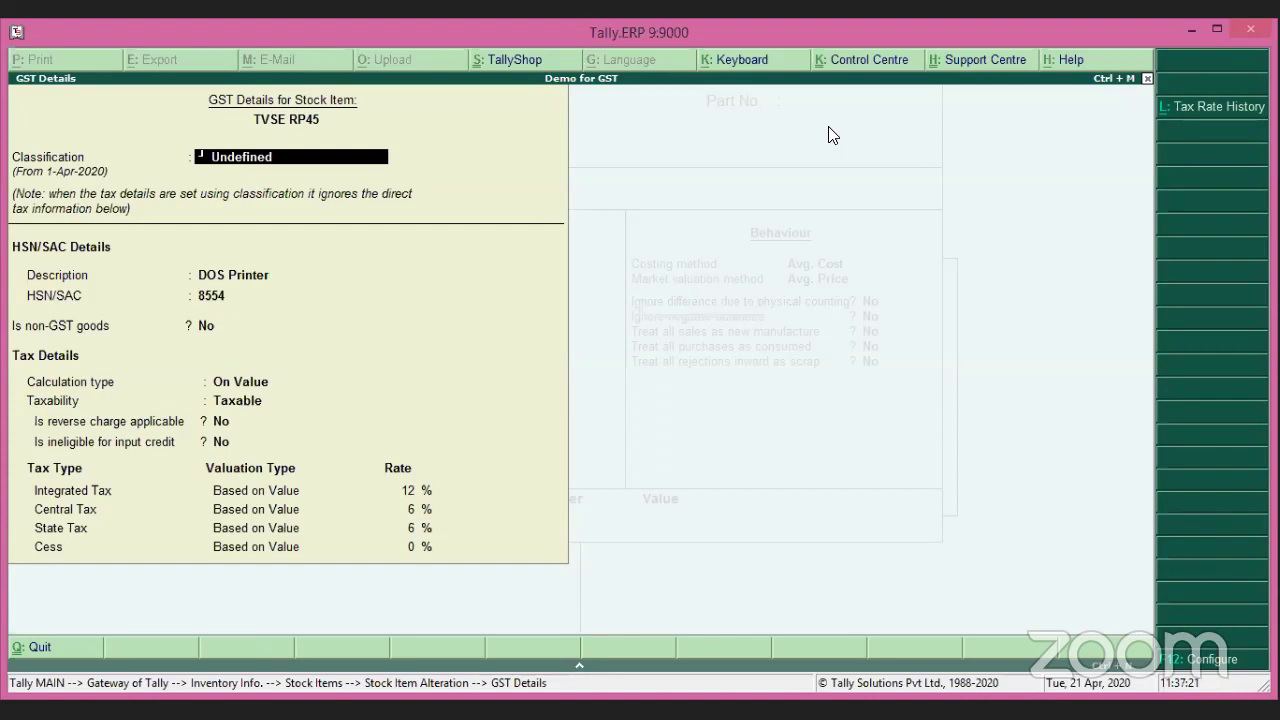
# Quit the GST details and alteration of TVSE RP45 without saving, and return to the Gateway of Tally.
pyautogui.press('Escape')
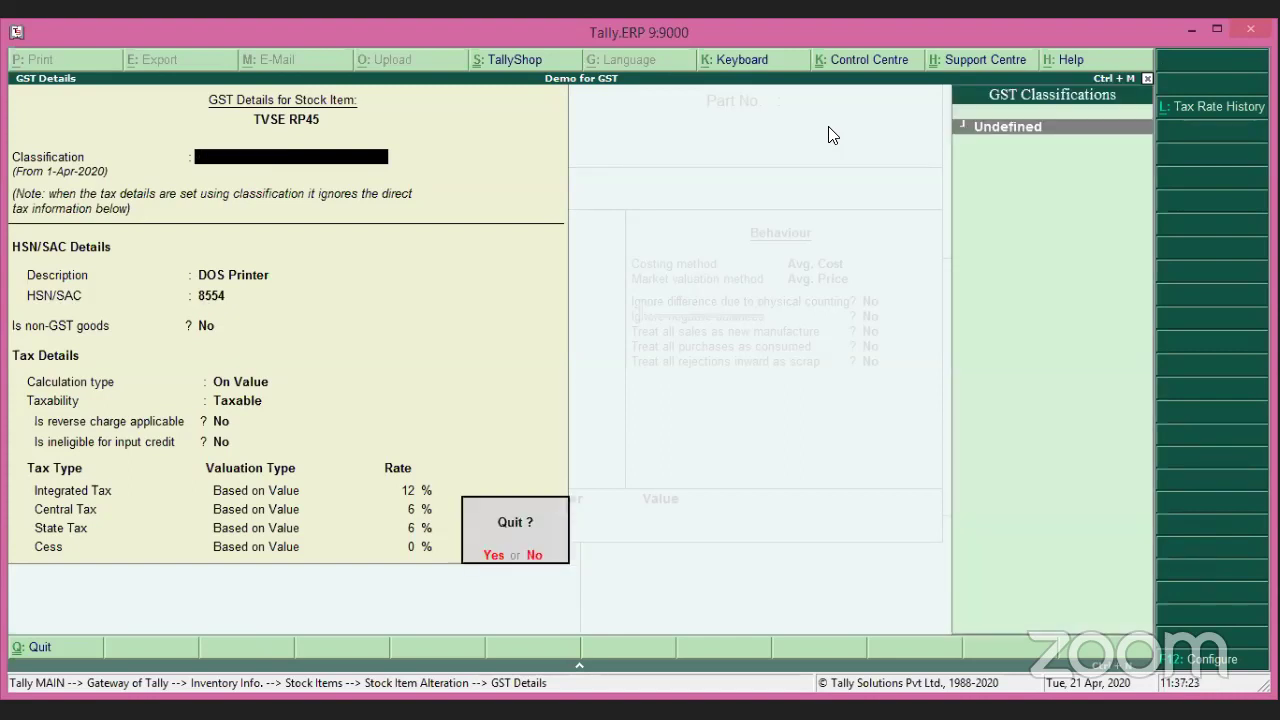
pyautogui.press('y')
pyautogui.press('Escape')
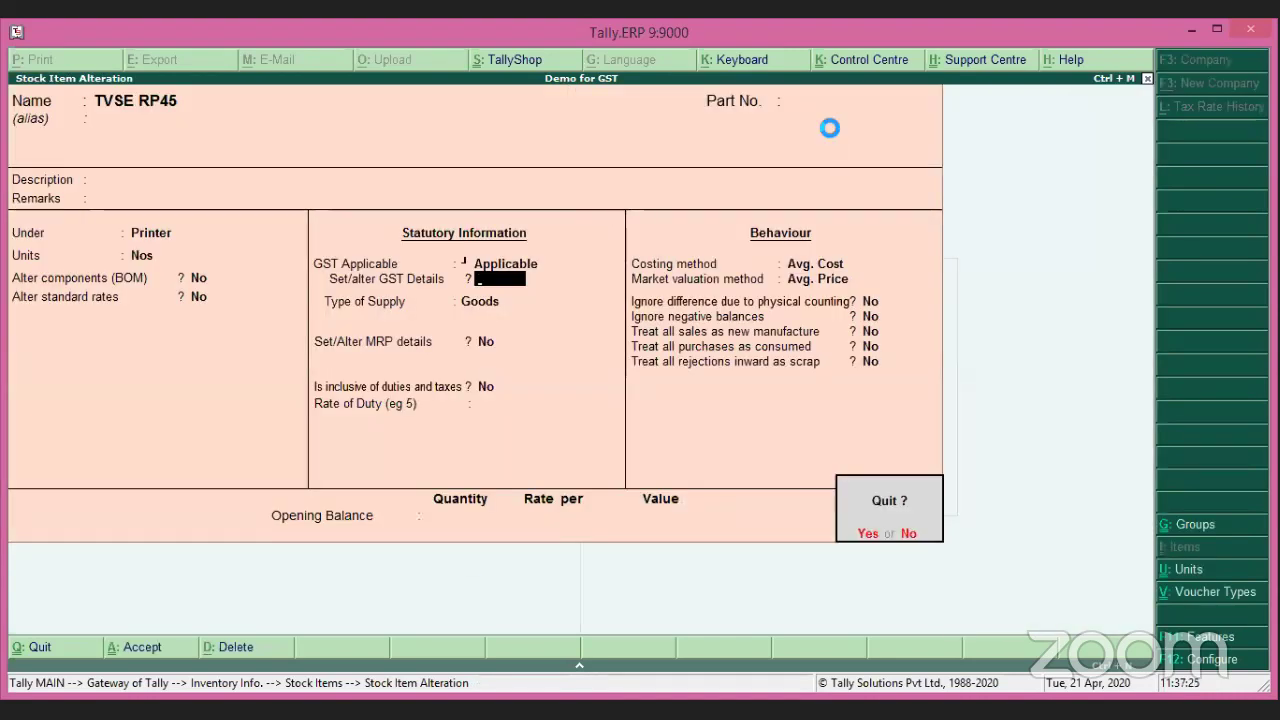
pyautogui.press('y')
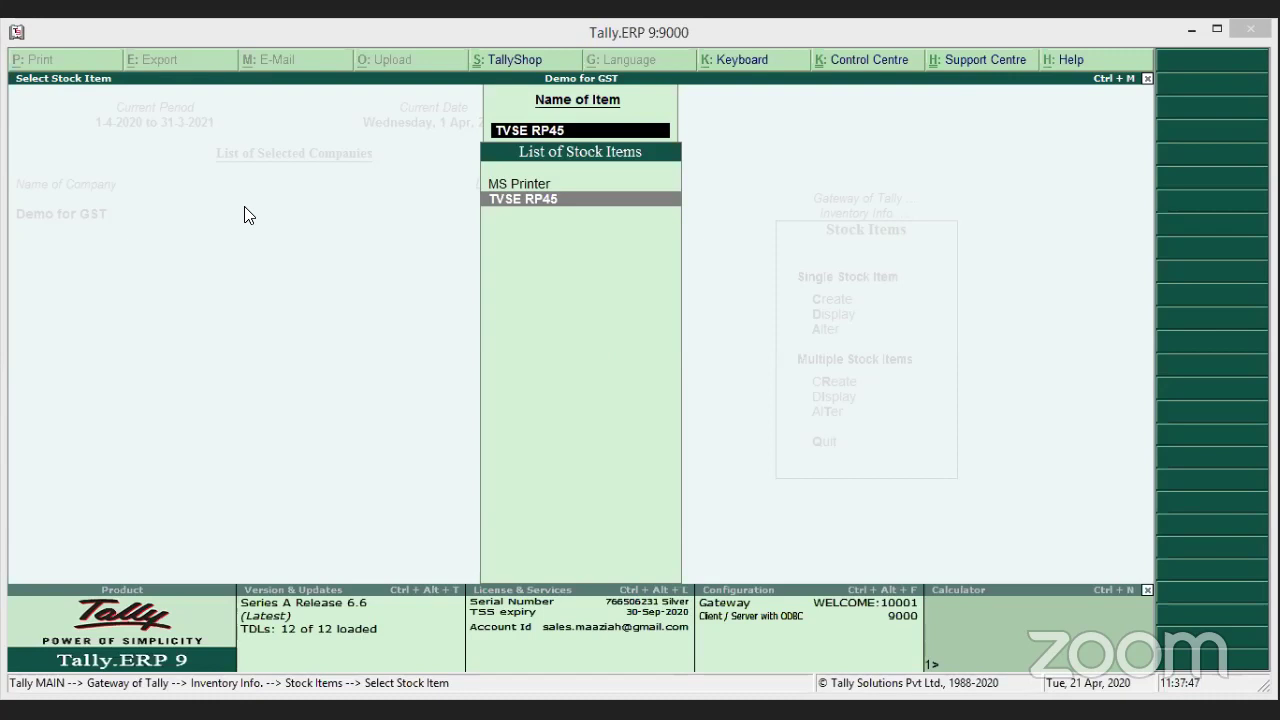
pyautogui.press('Escape')
pyautogui.press('Escape')
pyautogui.press('Escape')
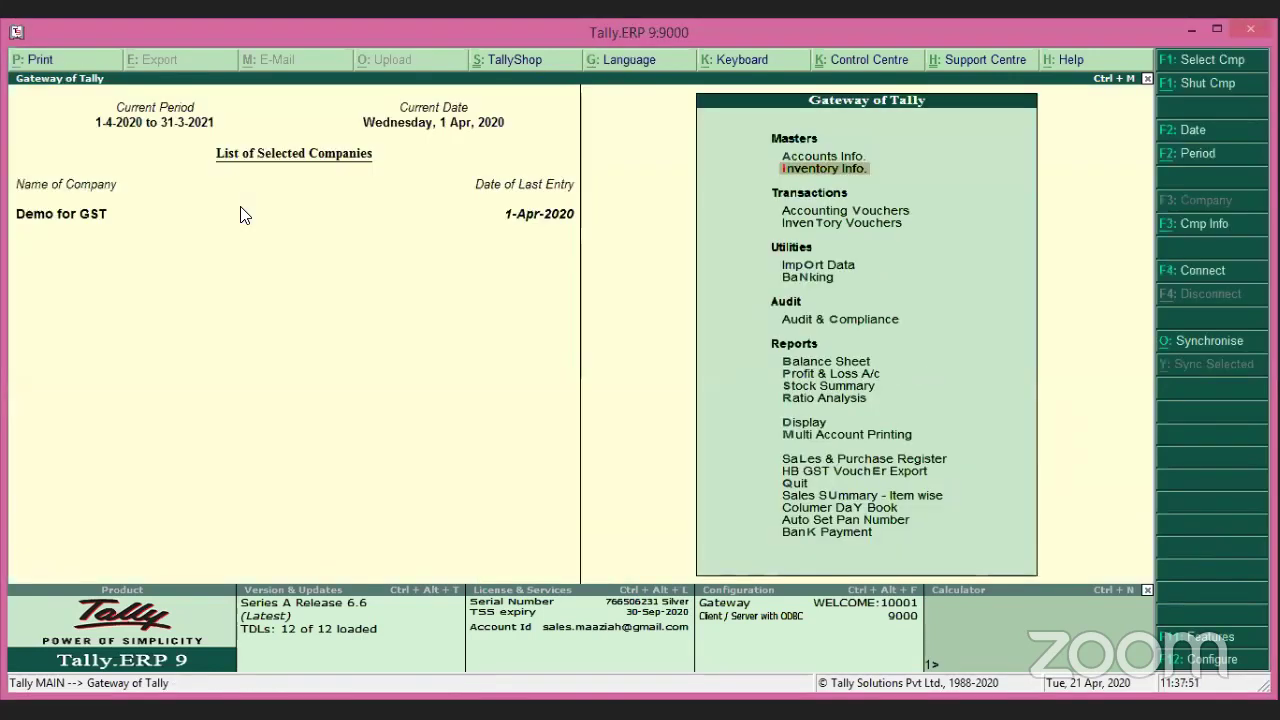
# View the list of ledgers available for single ledger alteration in the accounts masters and close it.
pyautogui.press('Up')
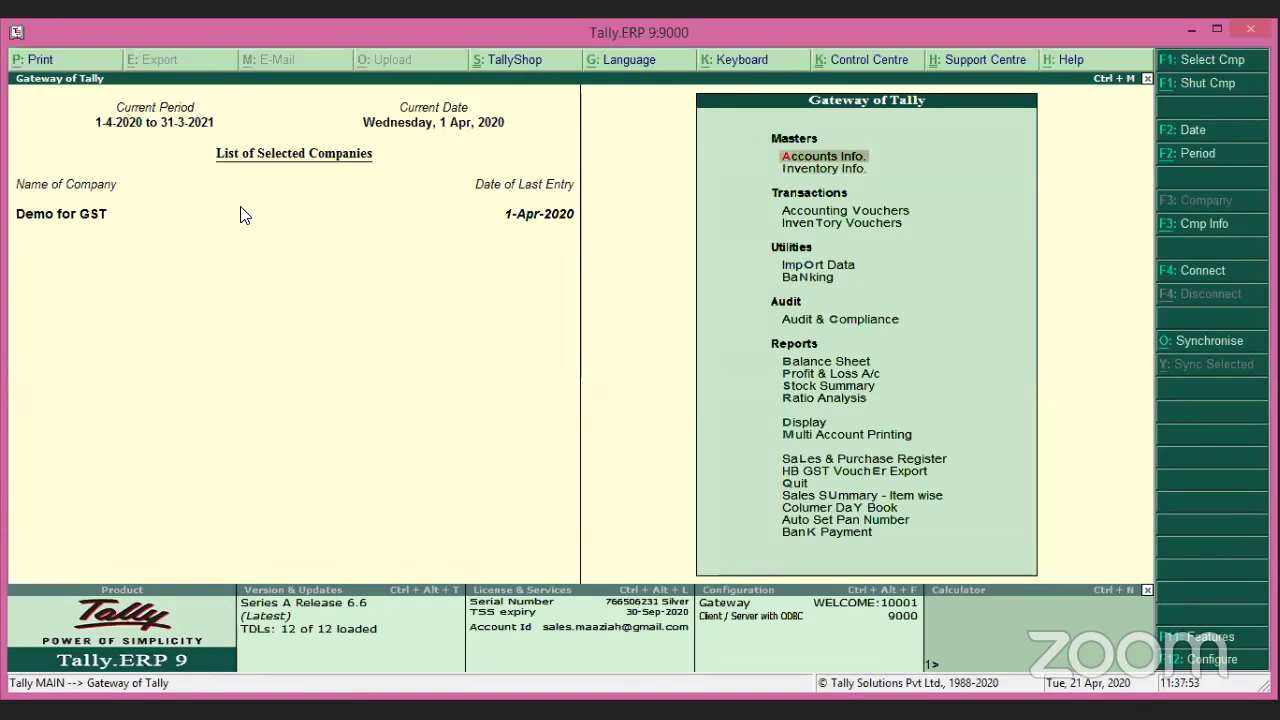
pyautogui.press('Return')
pyautogui.press('Down')
pyautogui.press('Return')
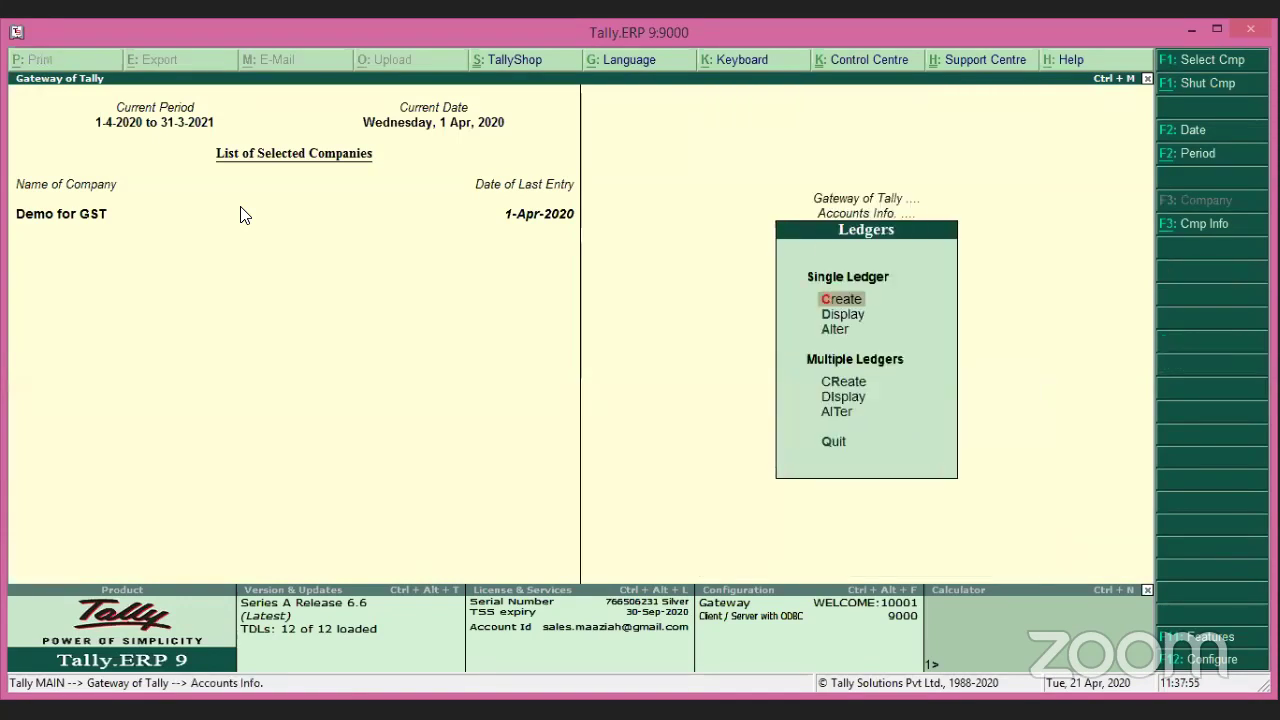
pyautogui.press('Down')
pyautogui.press('Down')
pyautogui.press('Return')
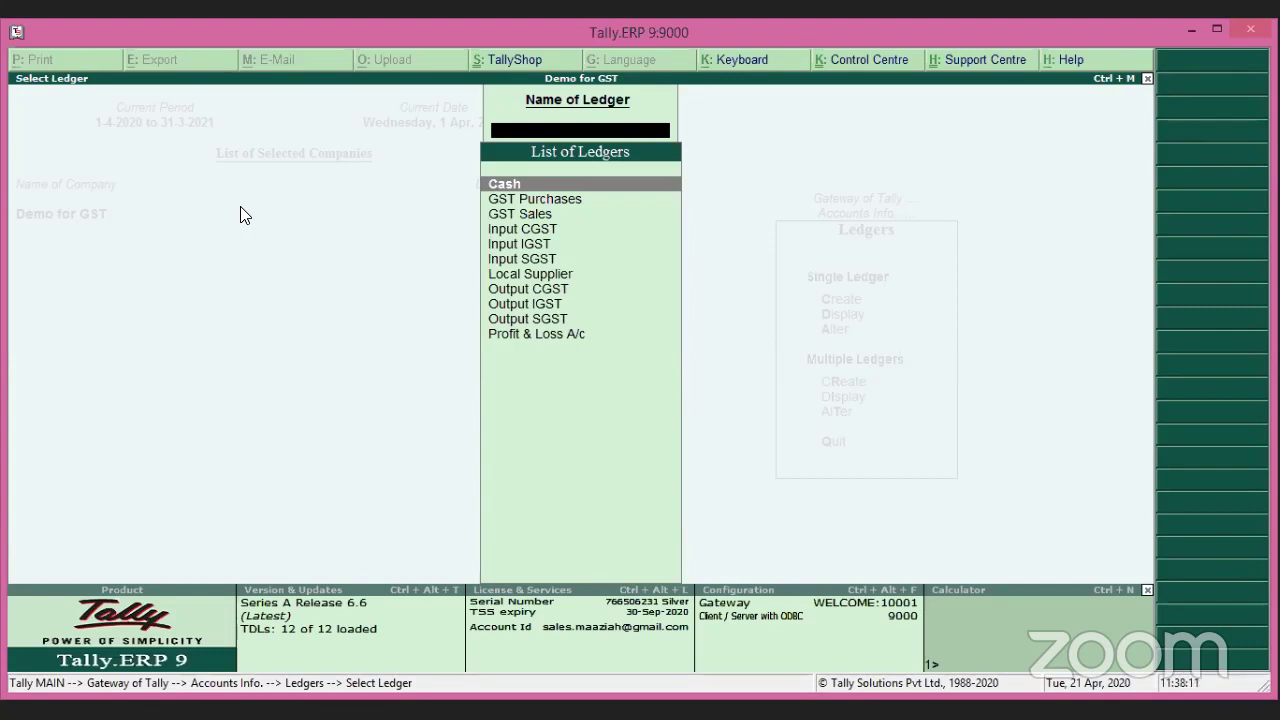
pyautogui.press('Escape')
pyautogui.press('Escape')
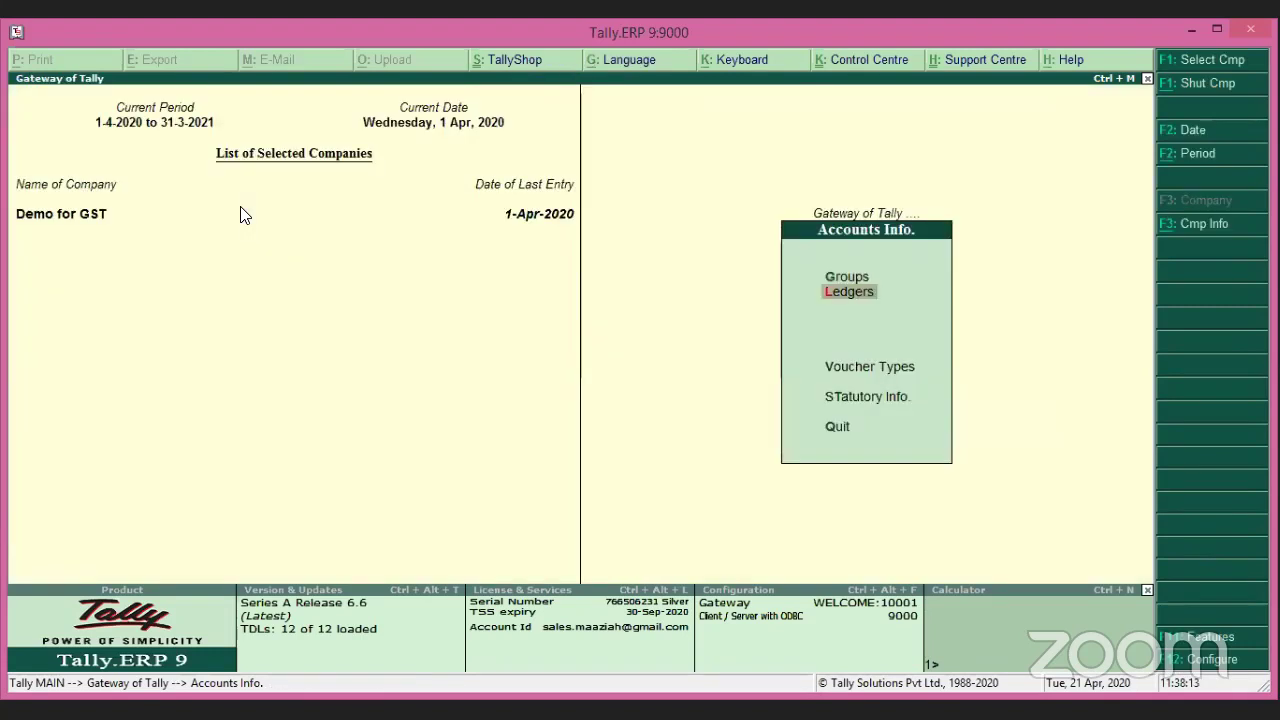
pyautogui.press('Return')
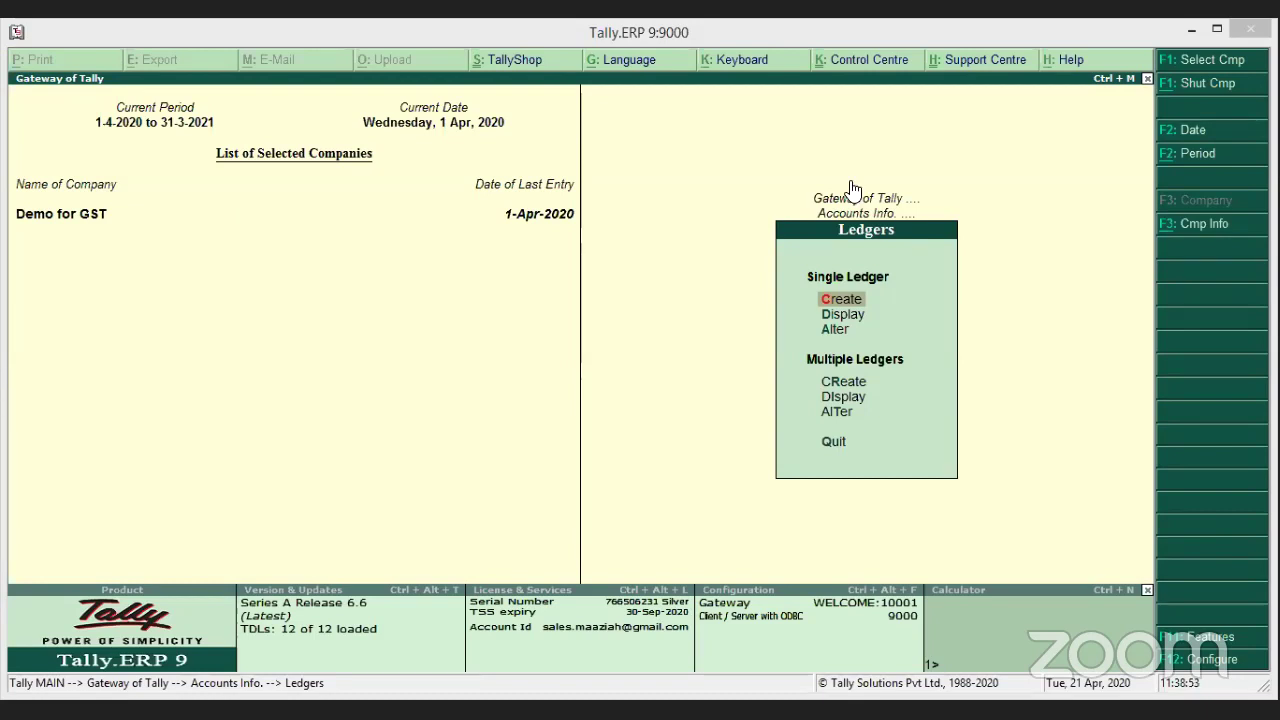
pyautogui.click(1088, 289)
pyautogui.press('Escape')
pyautogui.press('Escape')
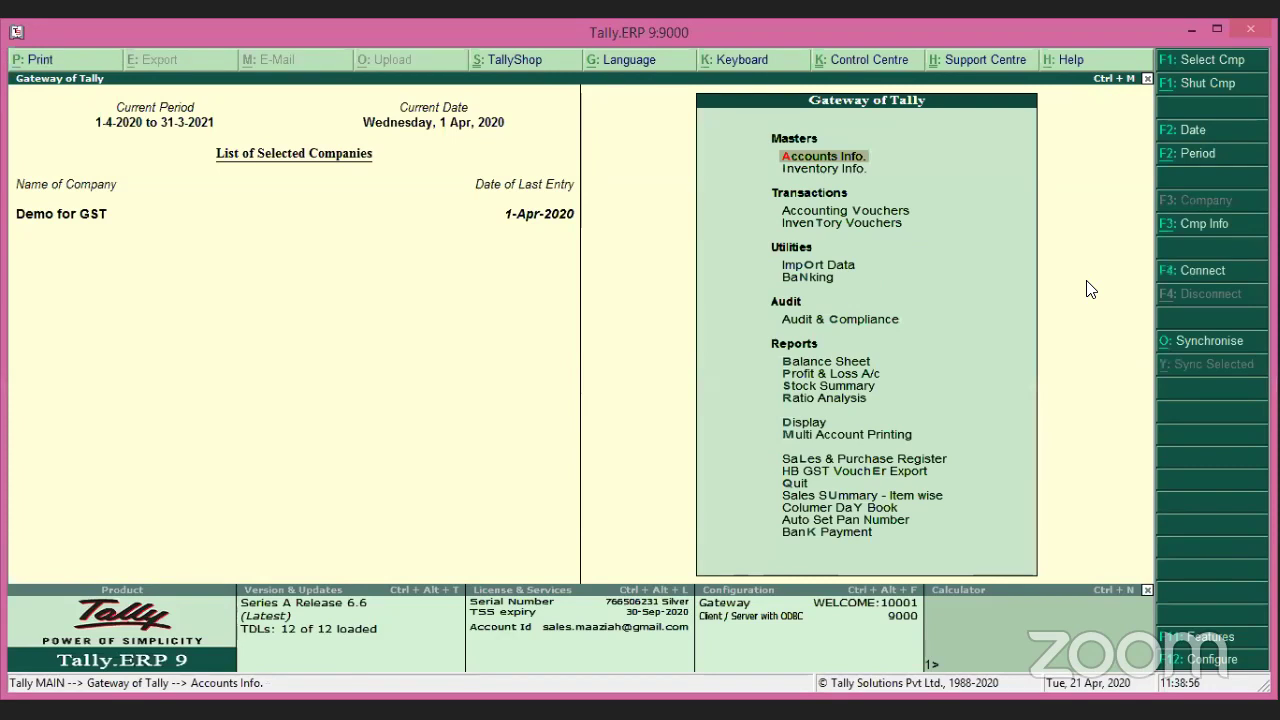
# Start a new single stock group named Staionery under Primary in the inventory masters, with quantities not added and no TDS details.
pyautogui.press('i')
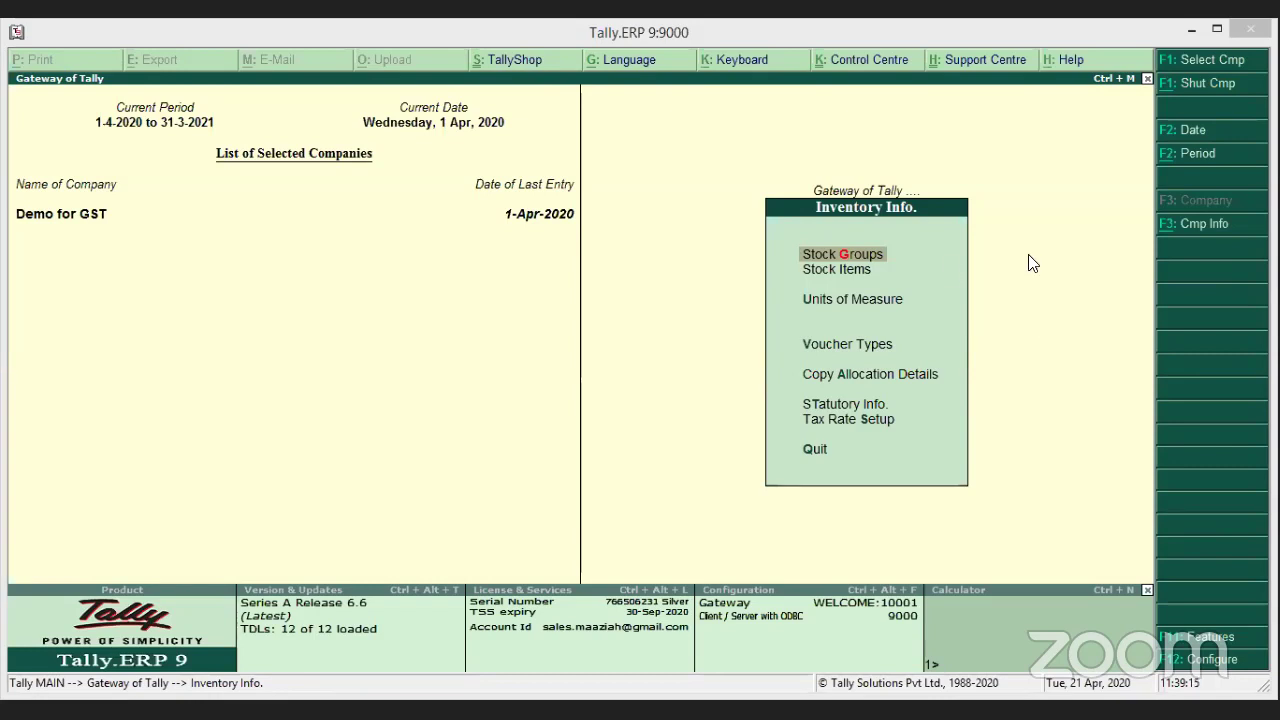
pyautogui.click(862, 258)
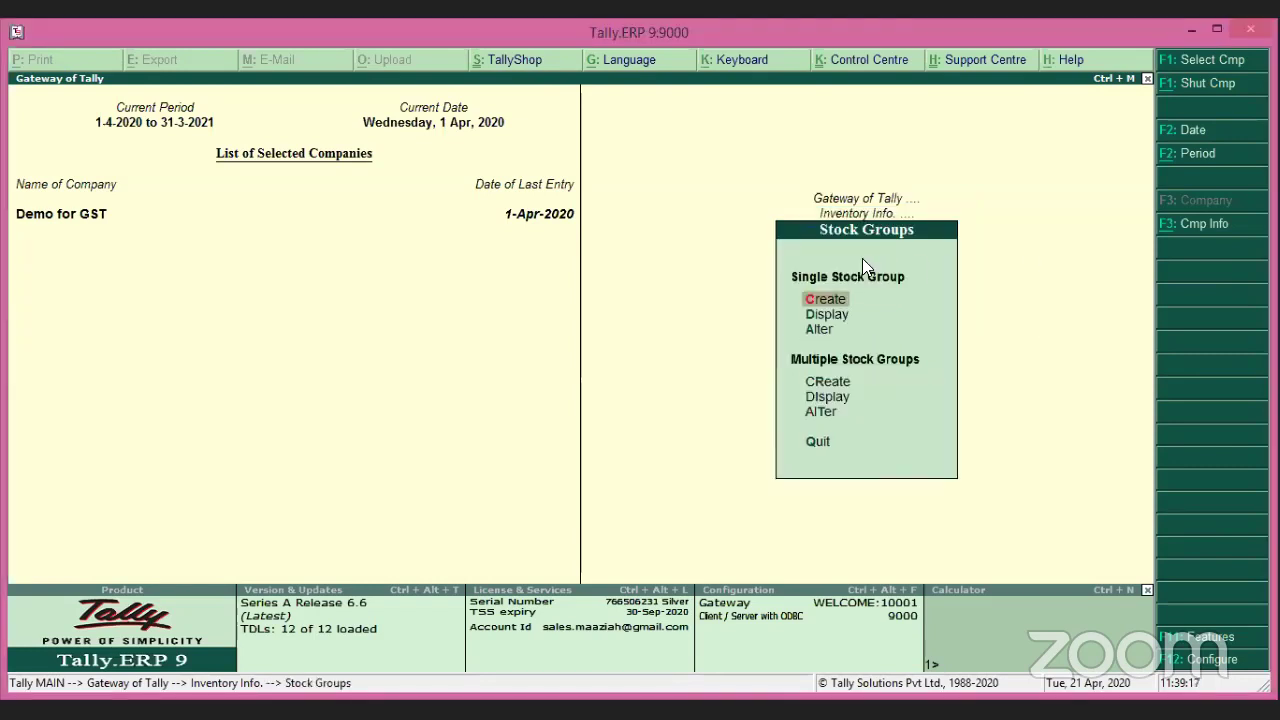
pyautogui.press('Return')
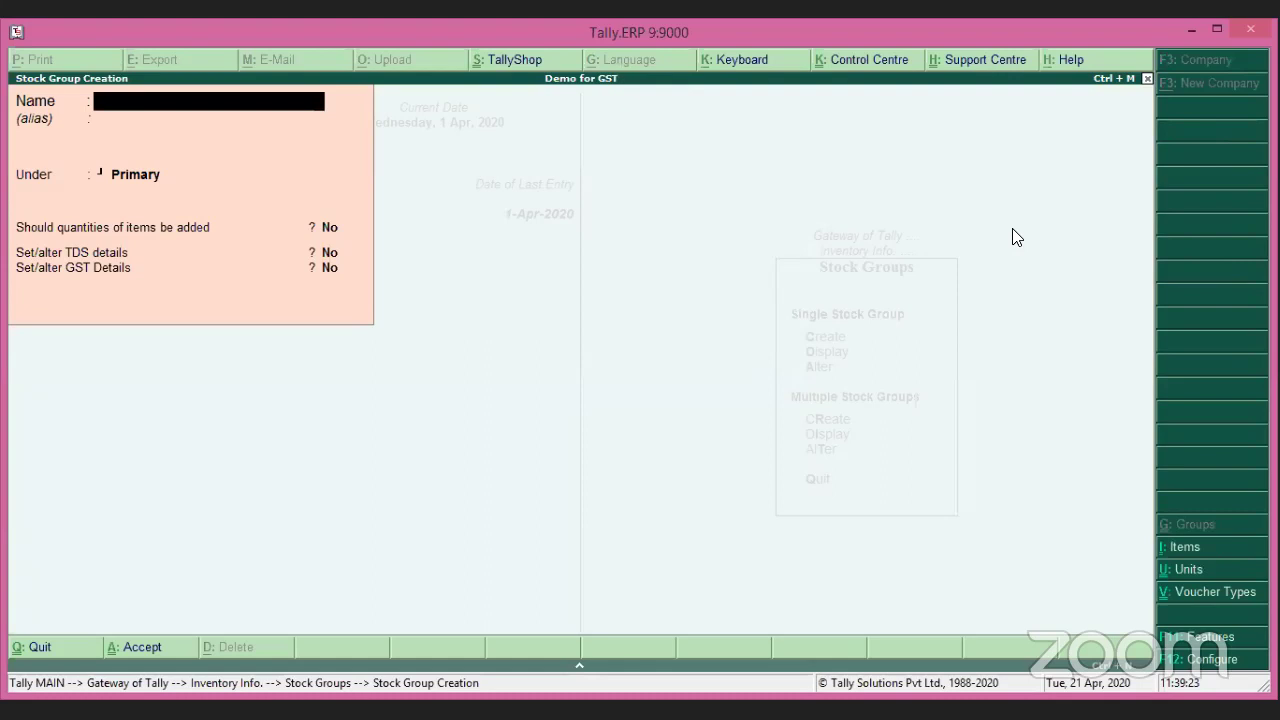
pyautogui.write('P')
pyautogui.press('BackSpace')
pyautogui.write('Staionery')
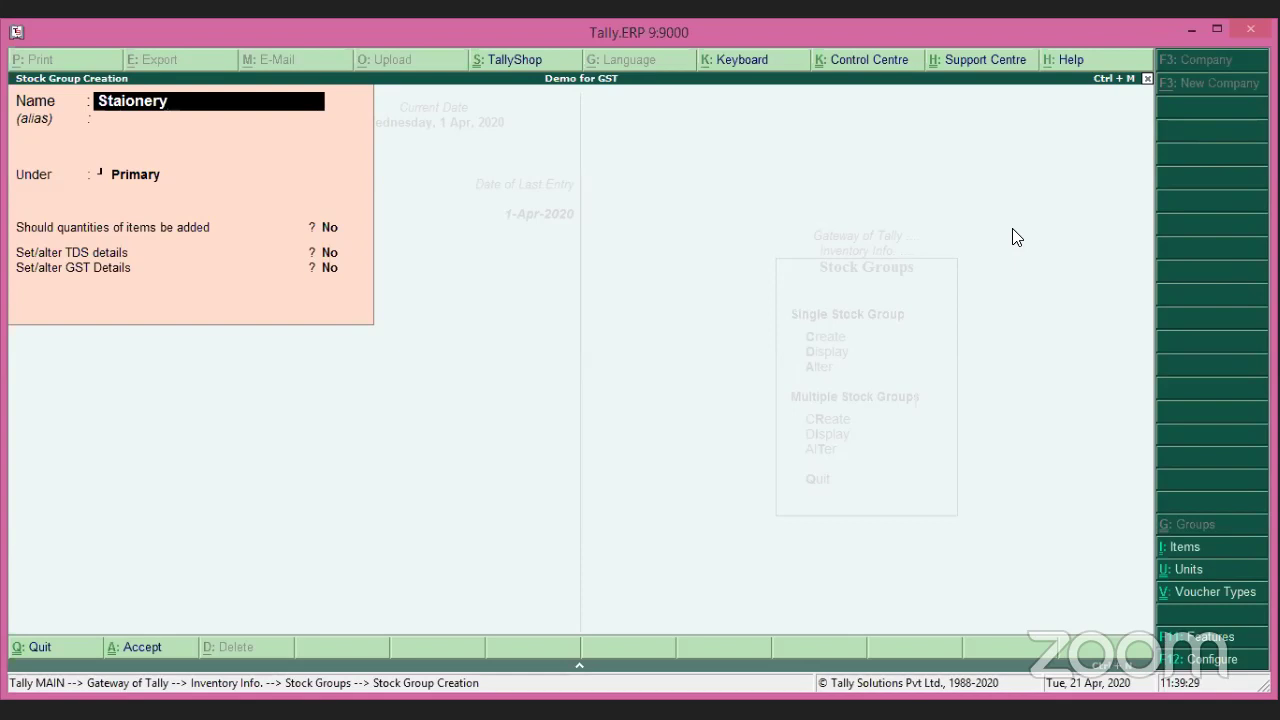
pyautogui.press('Return')
pyautogui.press('Return')
pyautogui.press('Return')
pyautogui.press('Return')
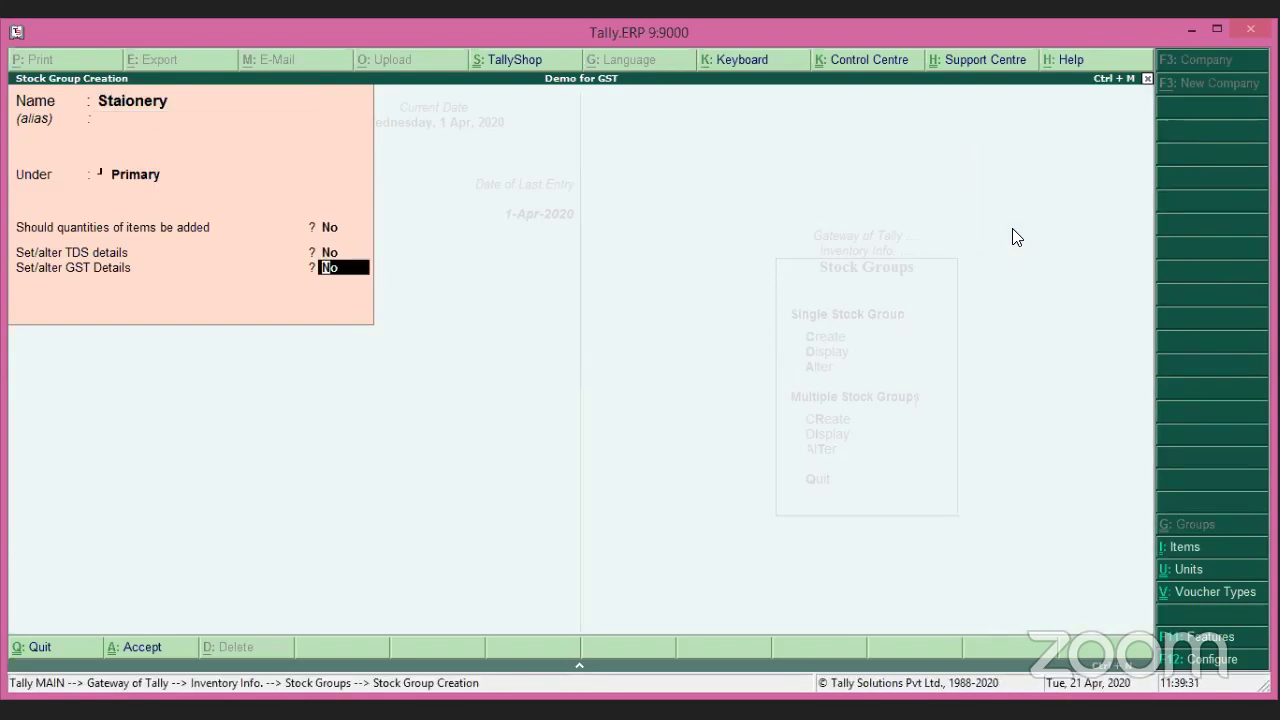
# Set Set/alter GST Details to Yes for the Staionery group and enter the HSN/SAC code 85678458.
pyautogui.write('y')
pyautogui.press('Return')
pyautogui.press('Return')
pyautogui.press('Return')
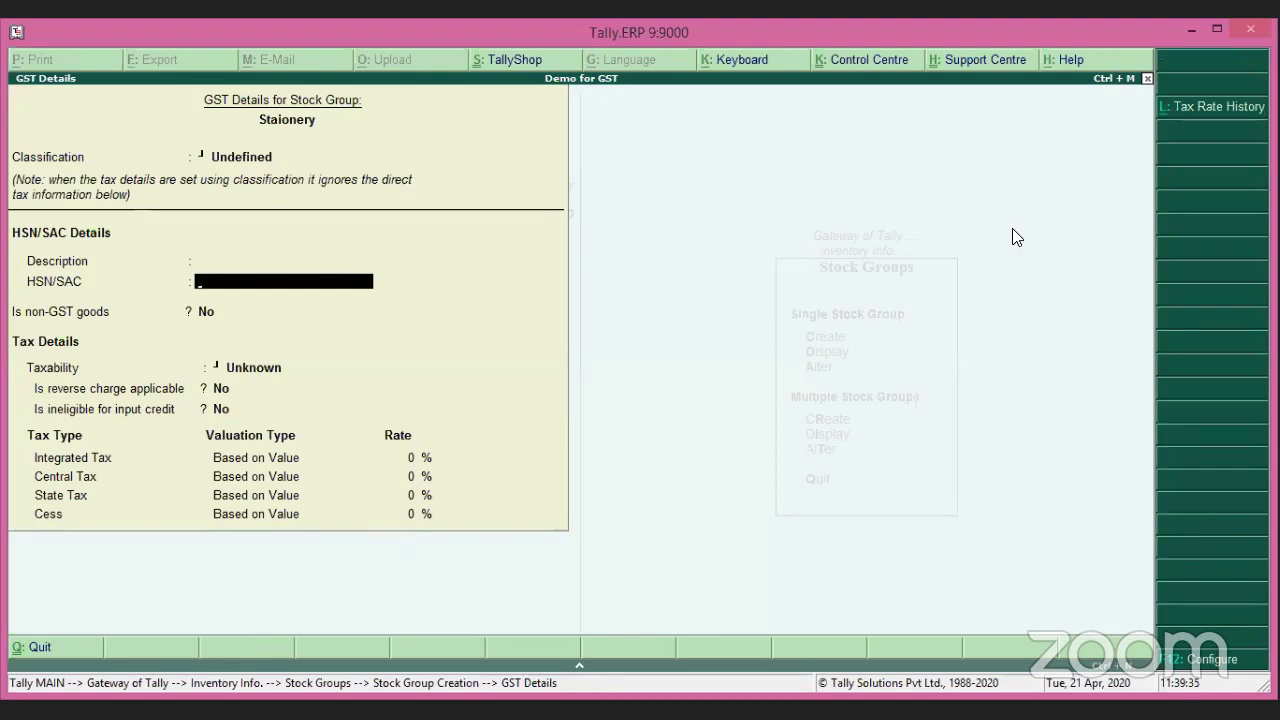
pyautogui.write('85678')
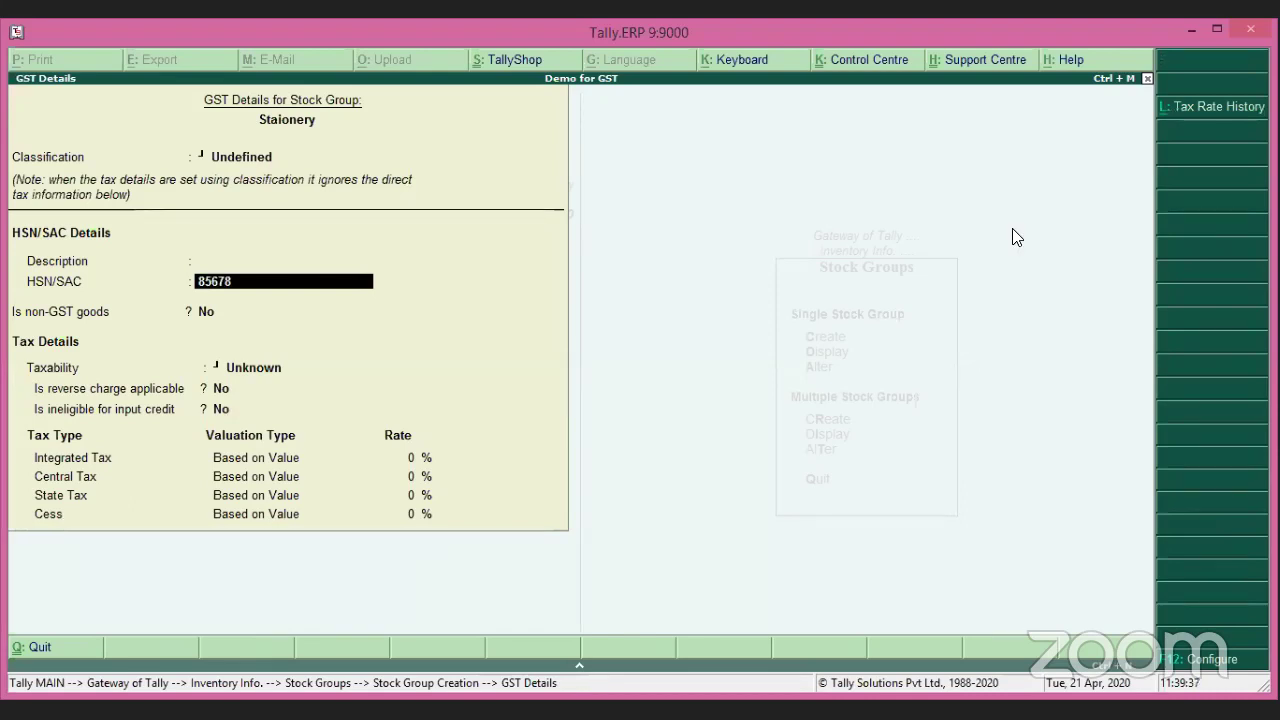
pyautogui.write('458')
pyautogui.press('Return')
# Set the Taxability of the Staionery group to Taxable, keeping non-GST goods at No.
pyautogui.press('Return')
pyautogui.press('Return')
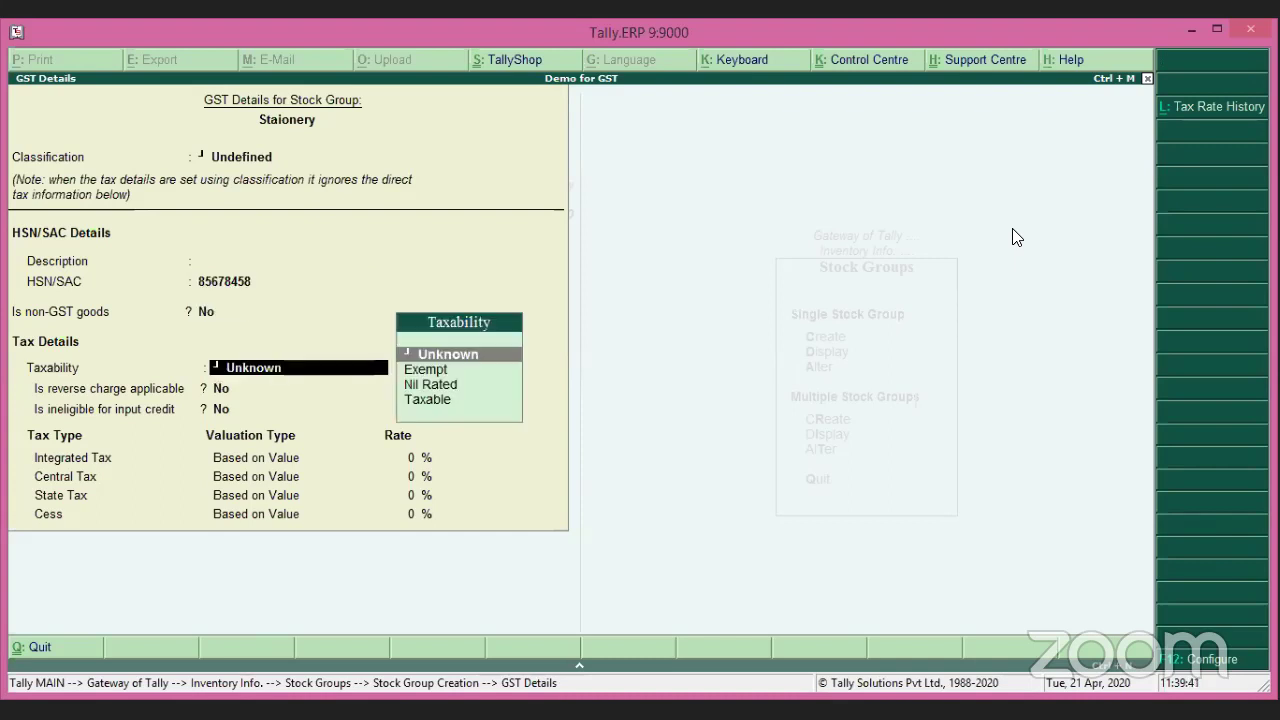
pyautogui.press('Escape')
pyautogui.press('Return')
pyautogui.press('Return')
pyautogui.press('Return')
pyautogui.press('Return')
pyautogui.press('Down')
pyautogui.press('Down')
pyautogui.press('Down')
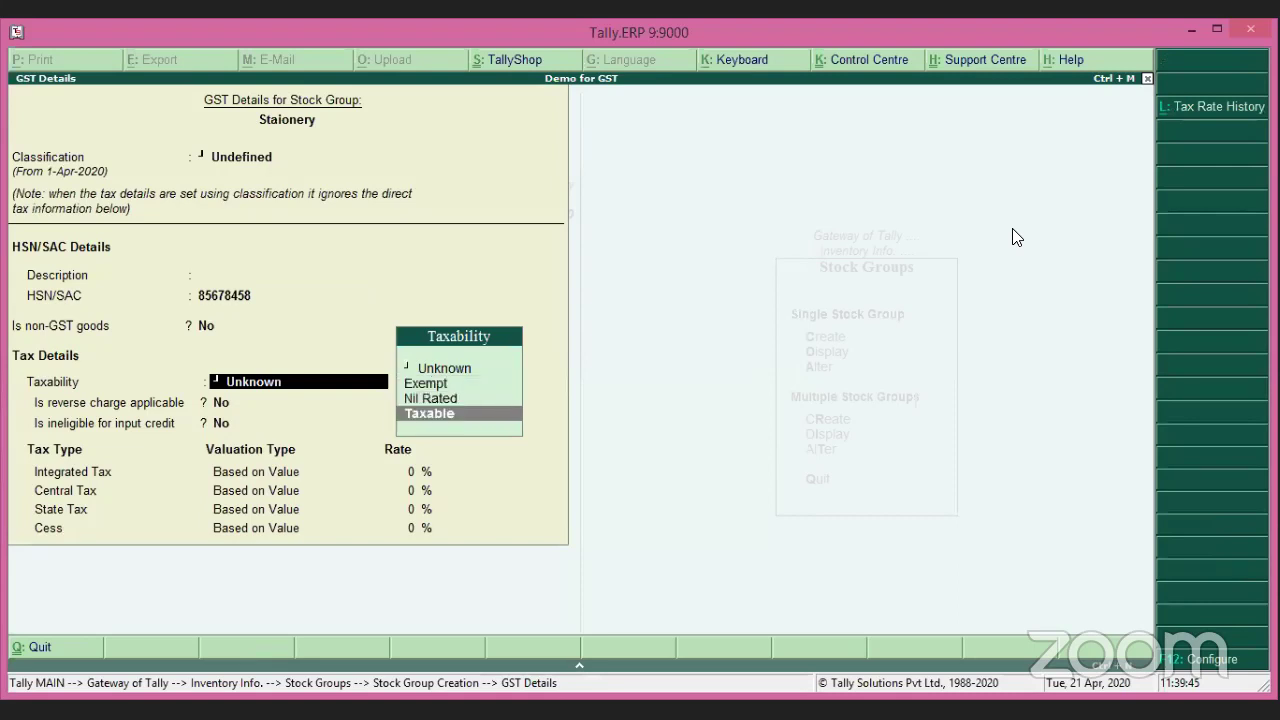
pyautogui.press('Return')
# Set the integrated tax rate to 5 %, applicable from 1-Apr-2020, and save the Staionery stock group.
pyautogui.press('Return')
pyautogui.press('Return')
pyautogui.write('5')
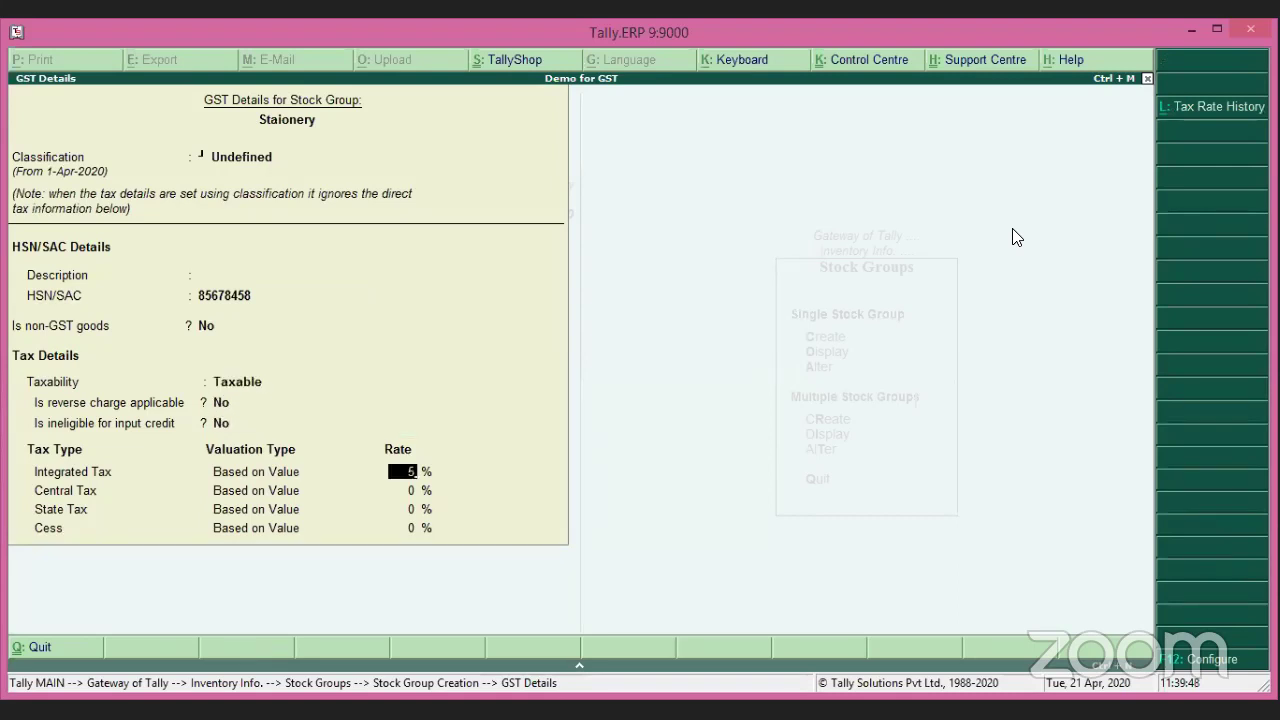
pyautogui.press('Return')
pyautogui.press('Return')
pyautogui.press('Return')
pyautogui.press('Return')
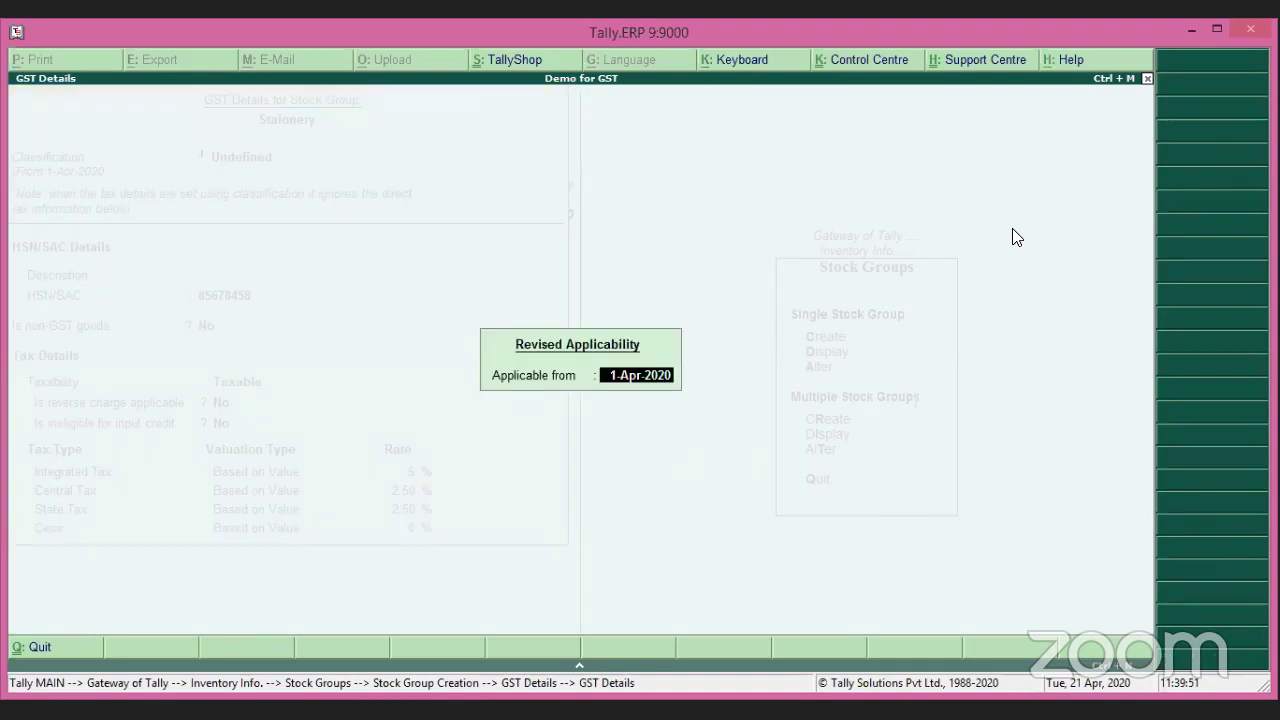
pyautogui.press('Return')
pyautogui.press('Return')
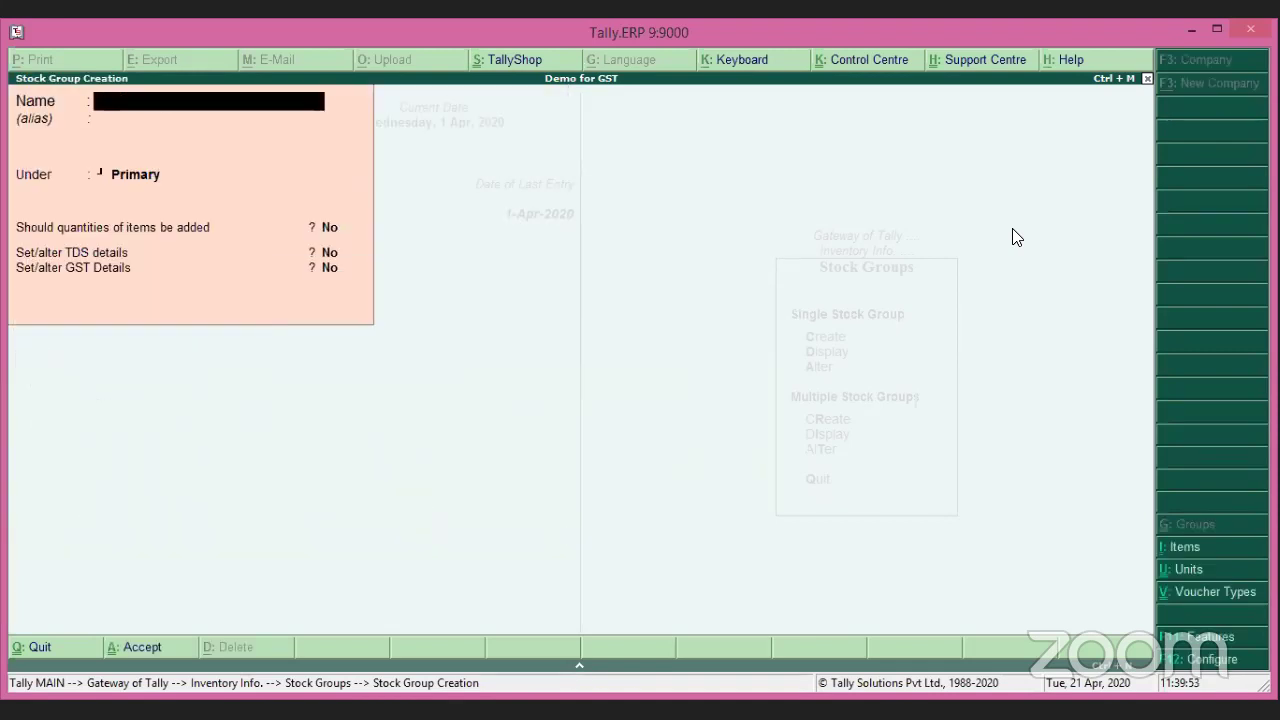
# Leave stock group creation and start a new single stock item named A4 Paper.
pyautogui.press('Escape')
pyautogui.press('Return')
pyautogui.press('Escape')
pyautogui.press('Down')
pyautogui.press('Return')
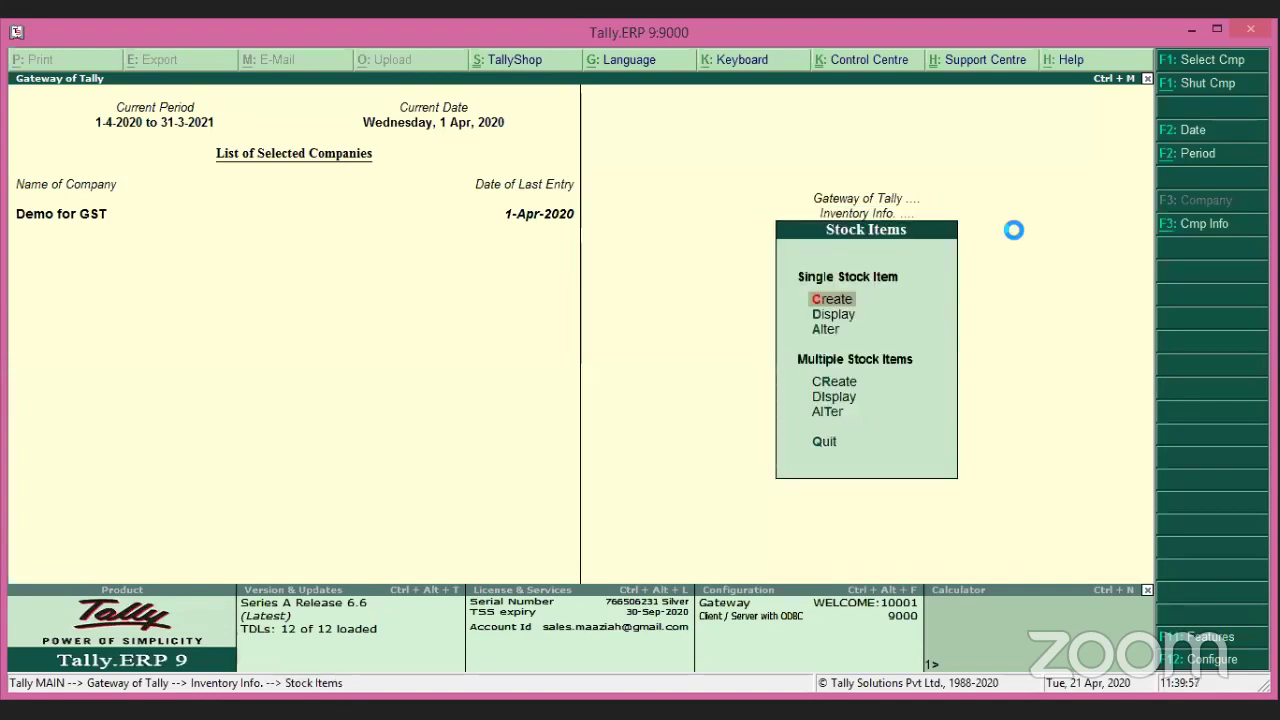
pyautogui.press('Return')
pyautogui.write('A4 Paper')
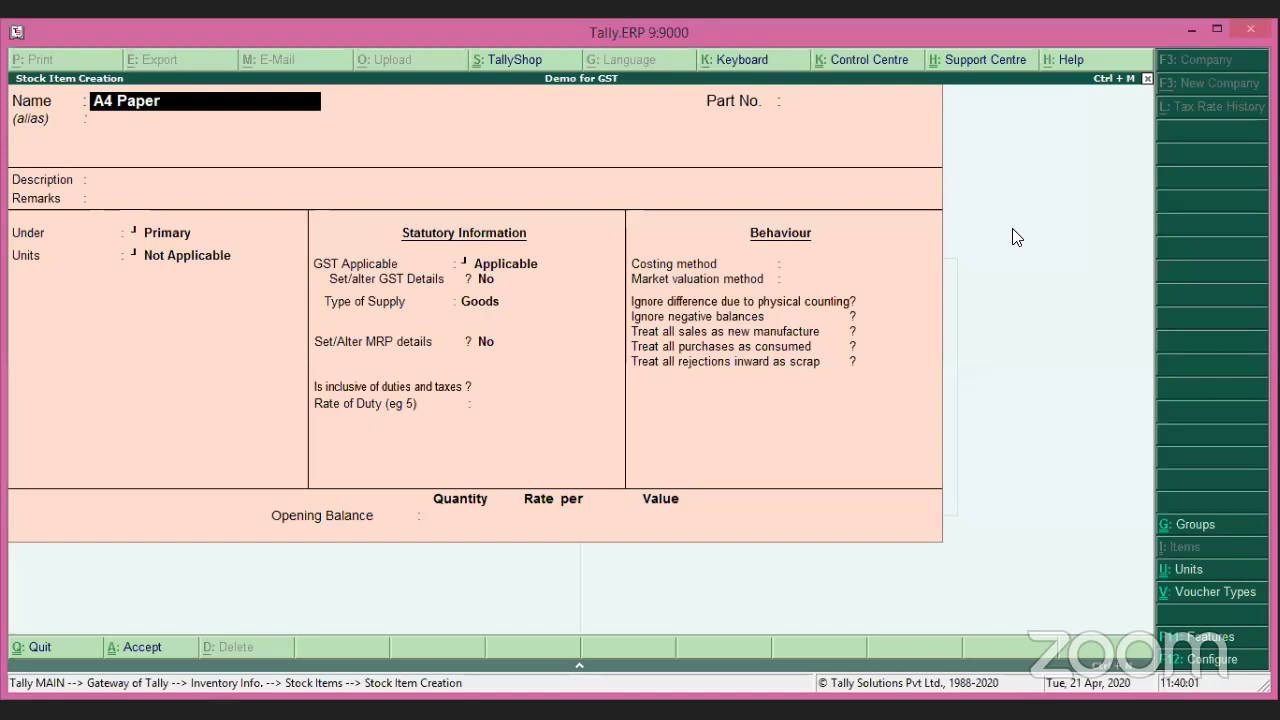
# Place the A4 Paper item under the Staionery group, leaving alias, part number, description and remarks blank.
pyautogui.press('Return')
pyautogui.press('Return')
pyautogui.press('Return')
pyautogui.press('Return')
pyautogui.press('Return')
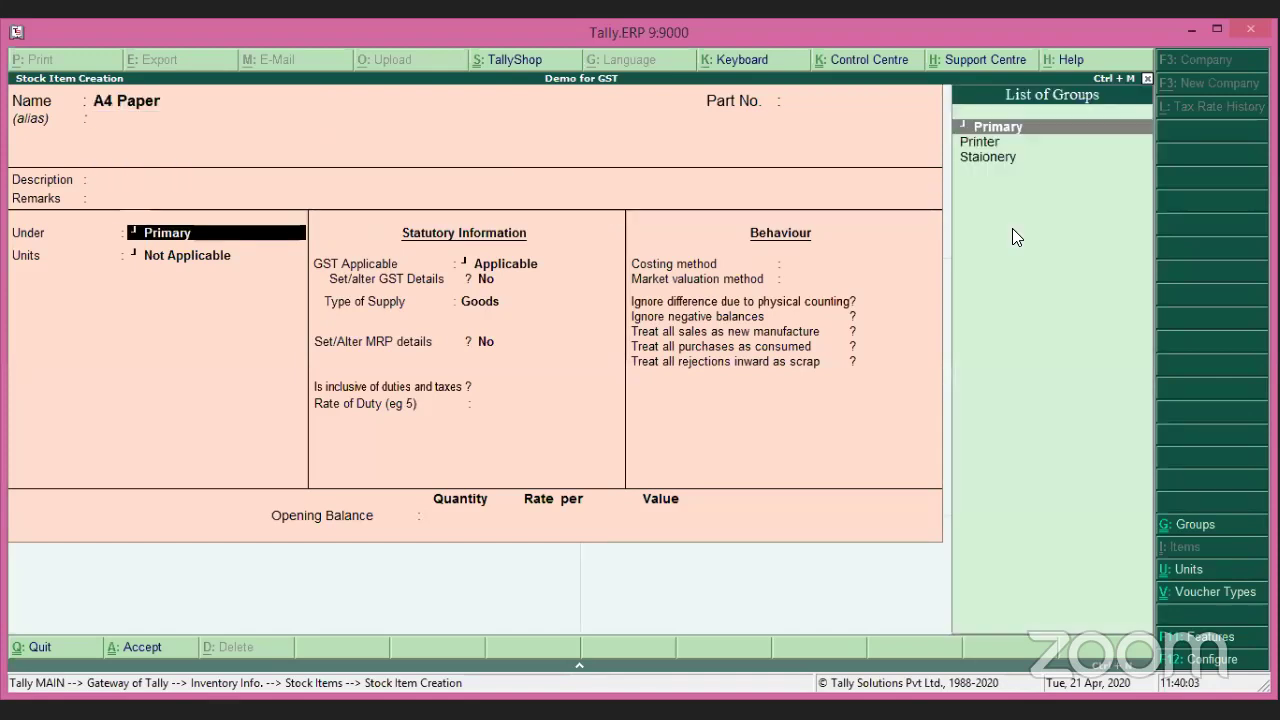
pyautogui.write('st')
pyautogui.press('Return')
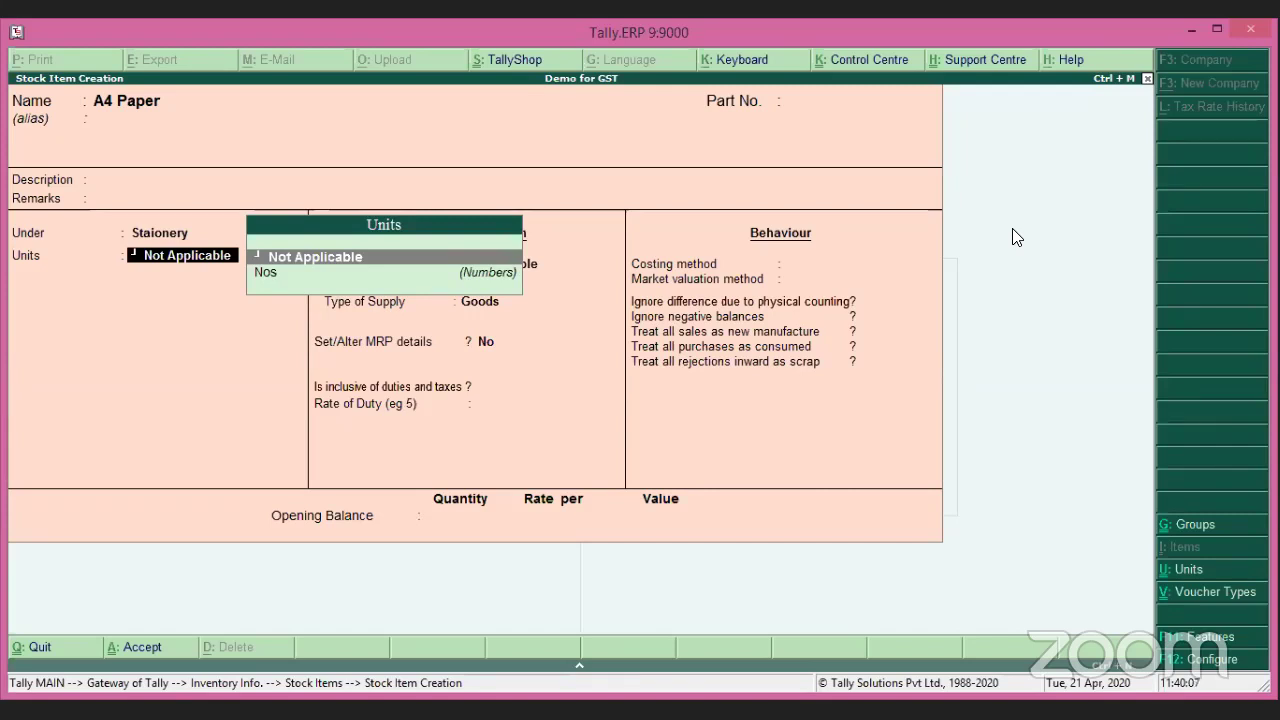
# Create a simple unit bundle with UQC BDL-BUNDLES and 0 decimal places, and use it for A4 Paper with GST Applicable.
pyautogui.hotkey('alt', 'c')
pyautogui.write('bundle')
pyautogui.press('Return')
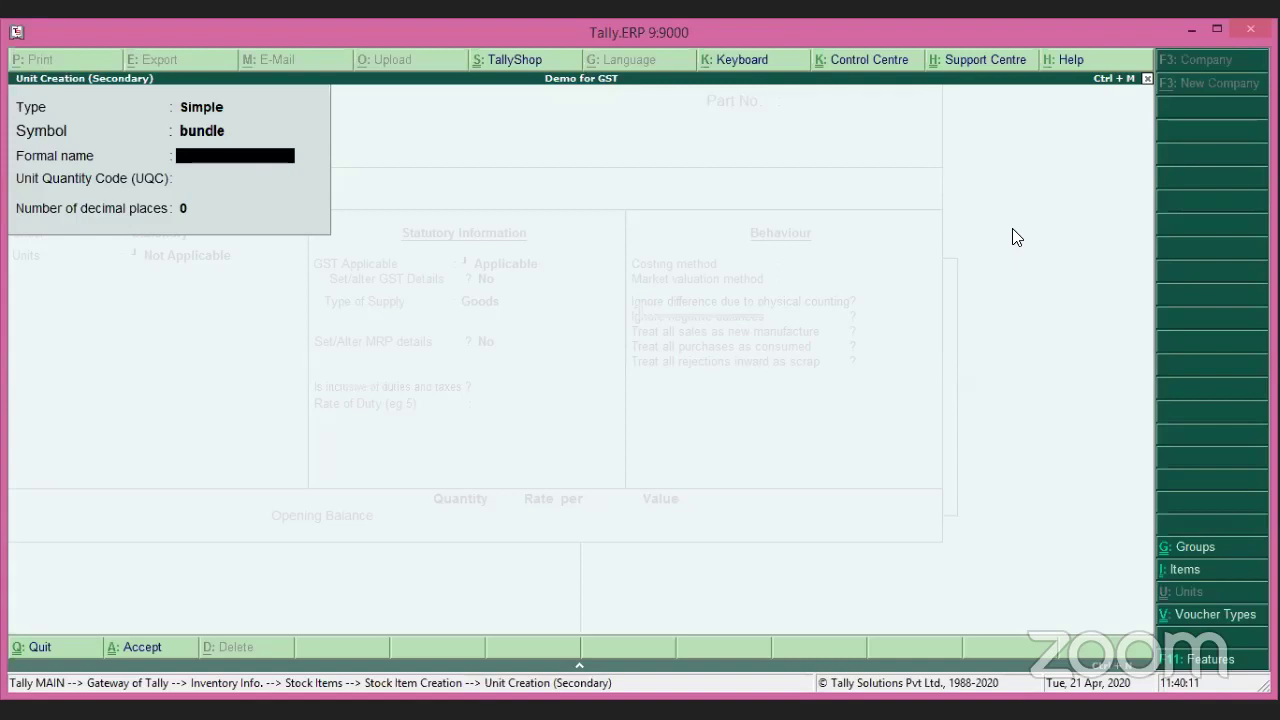
pyautogui.press('Return')
pyautogui.write('bu')
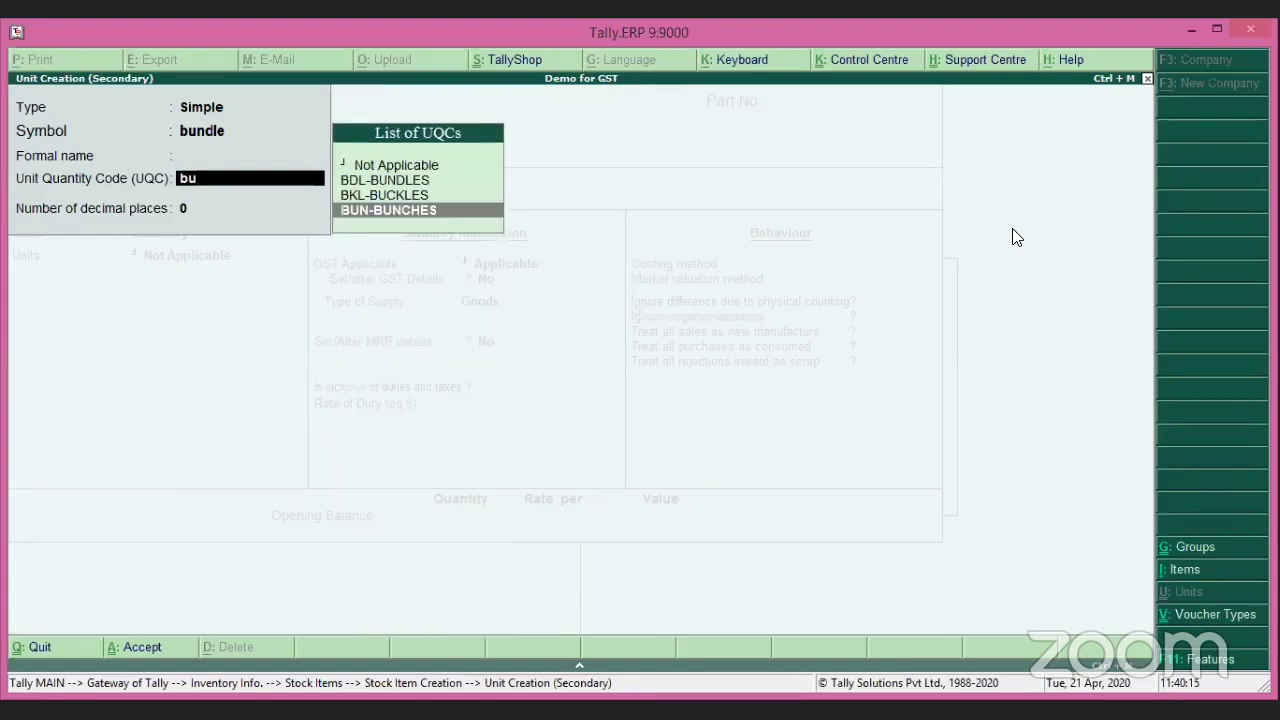
pyautogui.press('Up')
pyautogui.press('Up')
pyautogui.press('Return')
pyautogui.press('Return')
pyautogui.press('Return')
pyautogui.press('Return')
pyautogui.press('Return')
pyautogui.press('Return')
pyautogui.write('y')
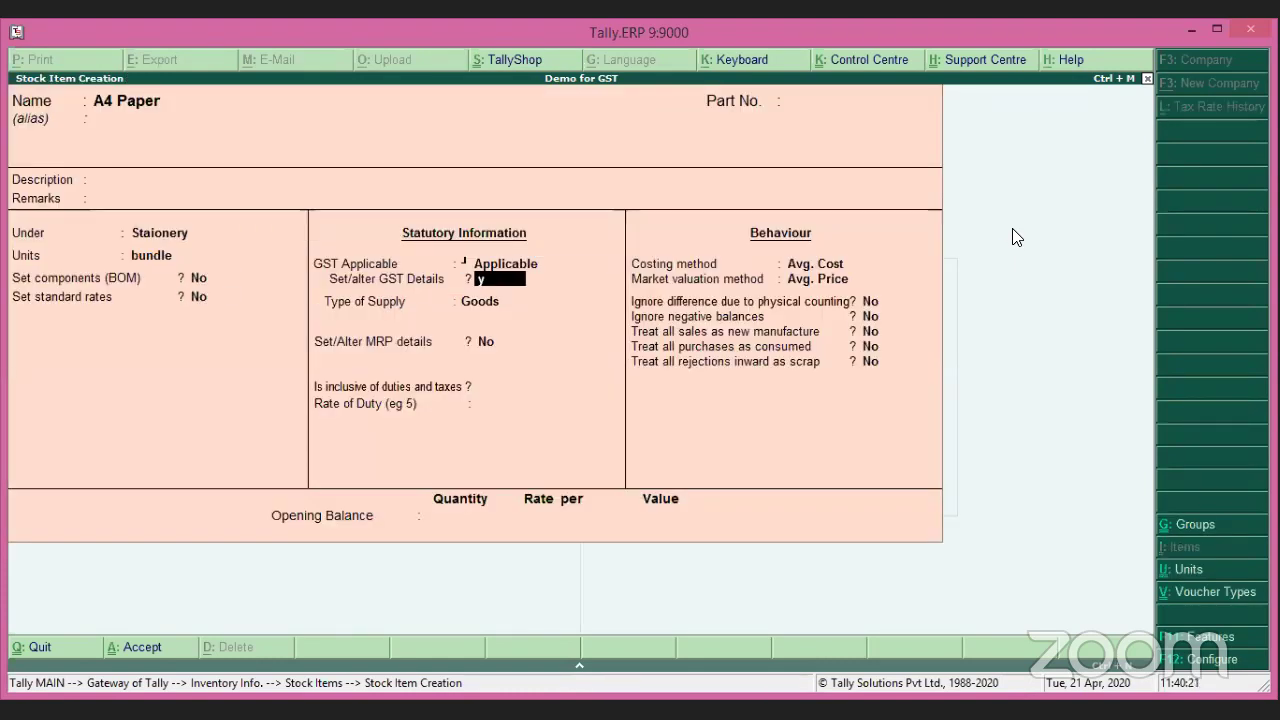
pyautogui.press('Return')
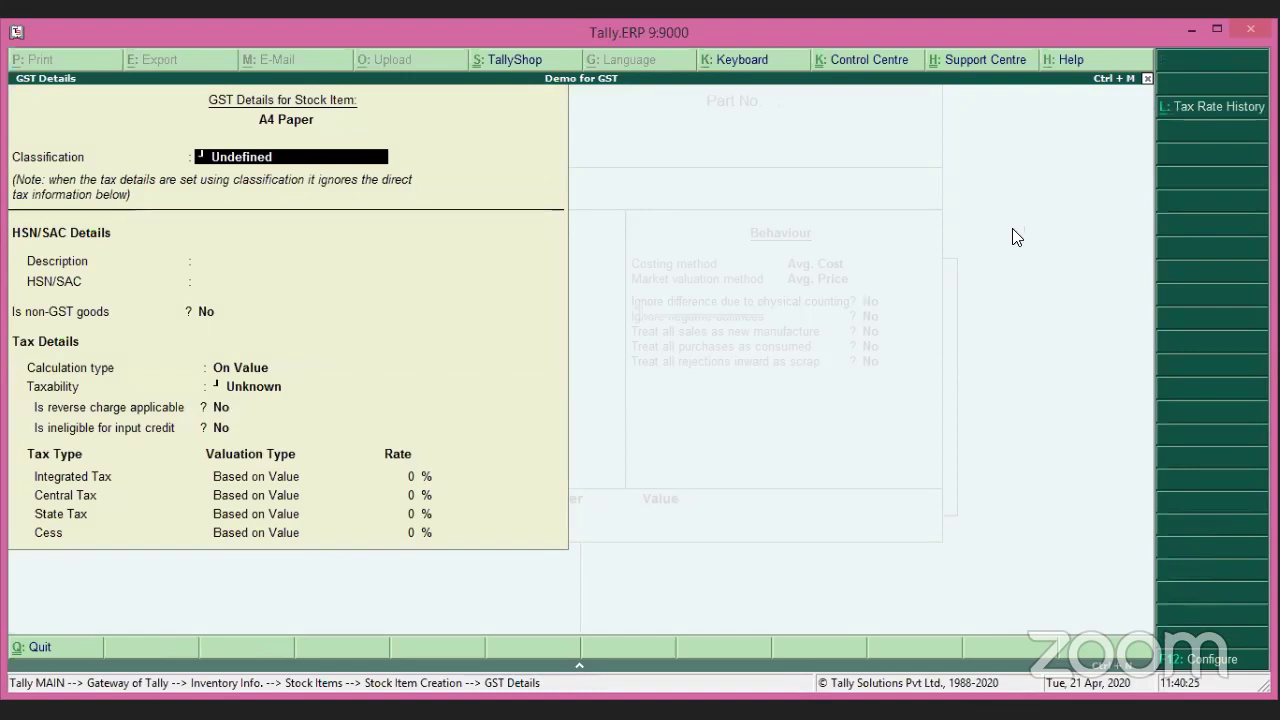
pyautogui.press('Escape')
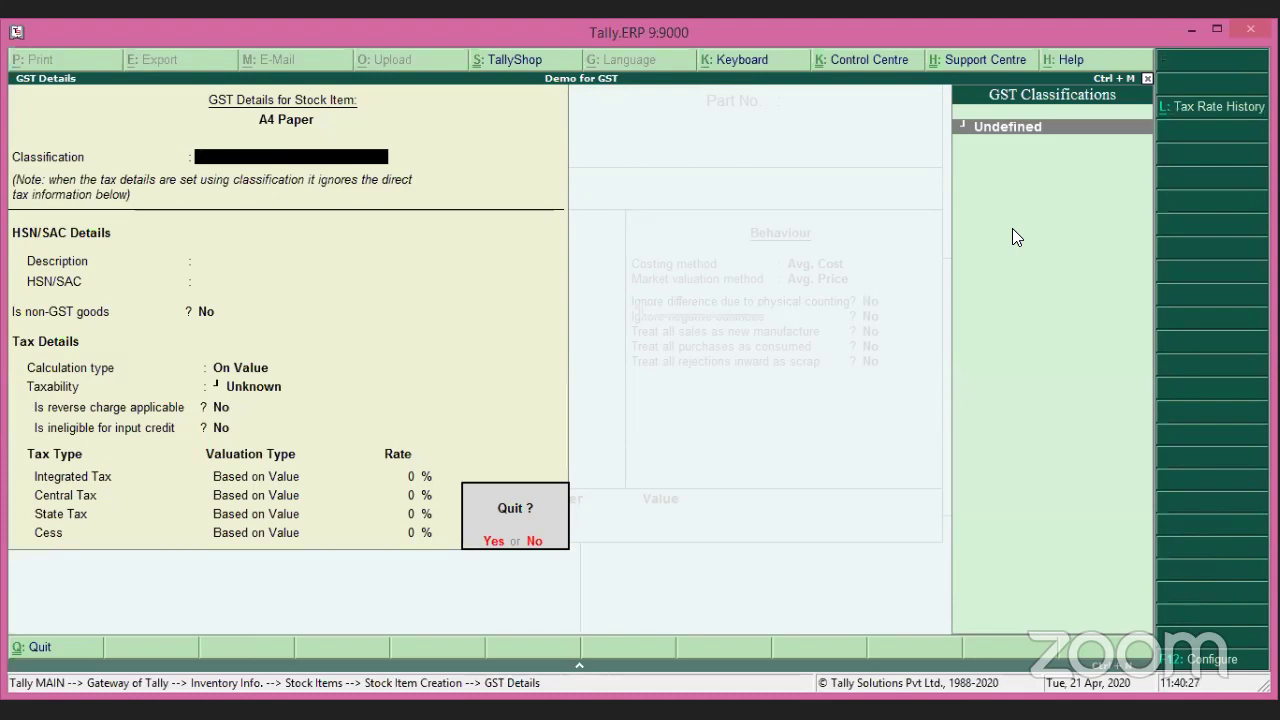
pyautogui.press('y')
# Set Set/alter GST Details to No for A4 Paper, keep Goods and the other defaults, and save the item.
pyautogui.press('n')
pyautogui.press('Return')
pyautogui.press('Return')
pyautogui.press('Return')
pyautogui.press('Return')
pyautogui.press('Return')
pyautogui.press('Return')
pyautogui.press('Return')
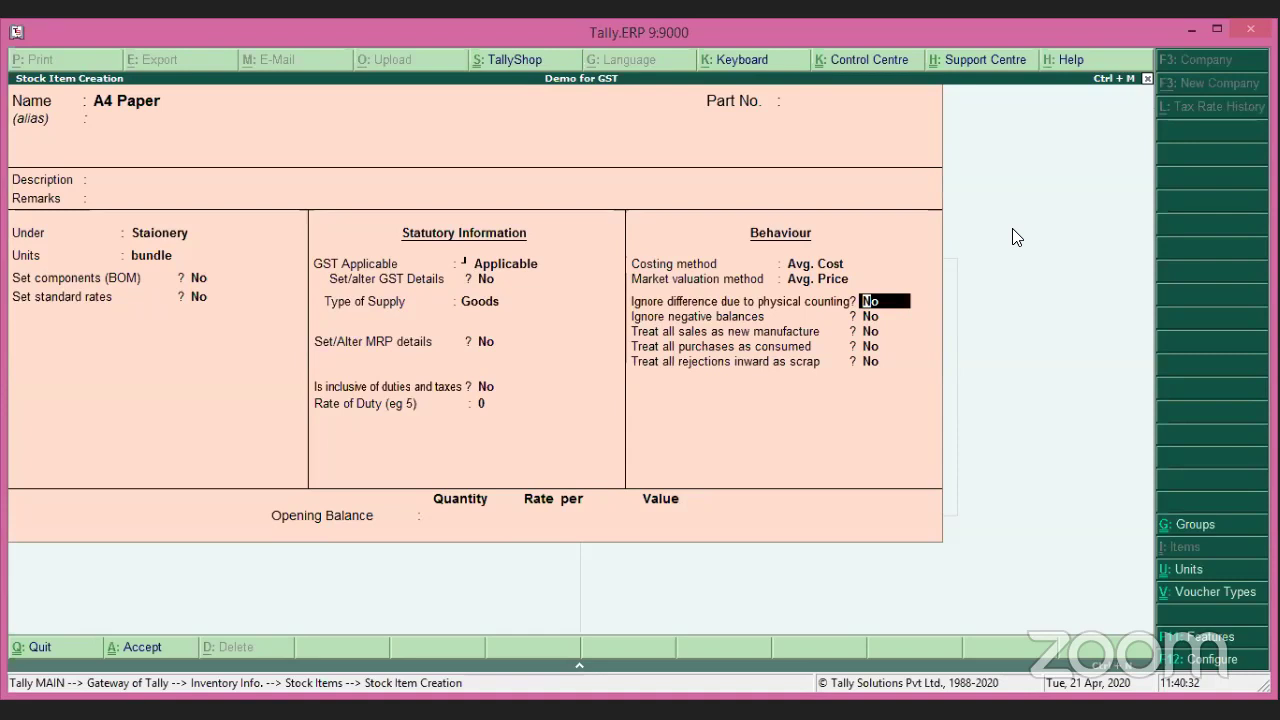
pyautogui.hotkey('ctrl', 'a')
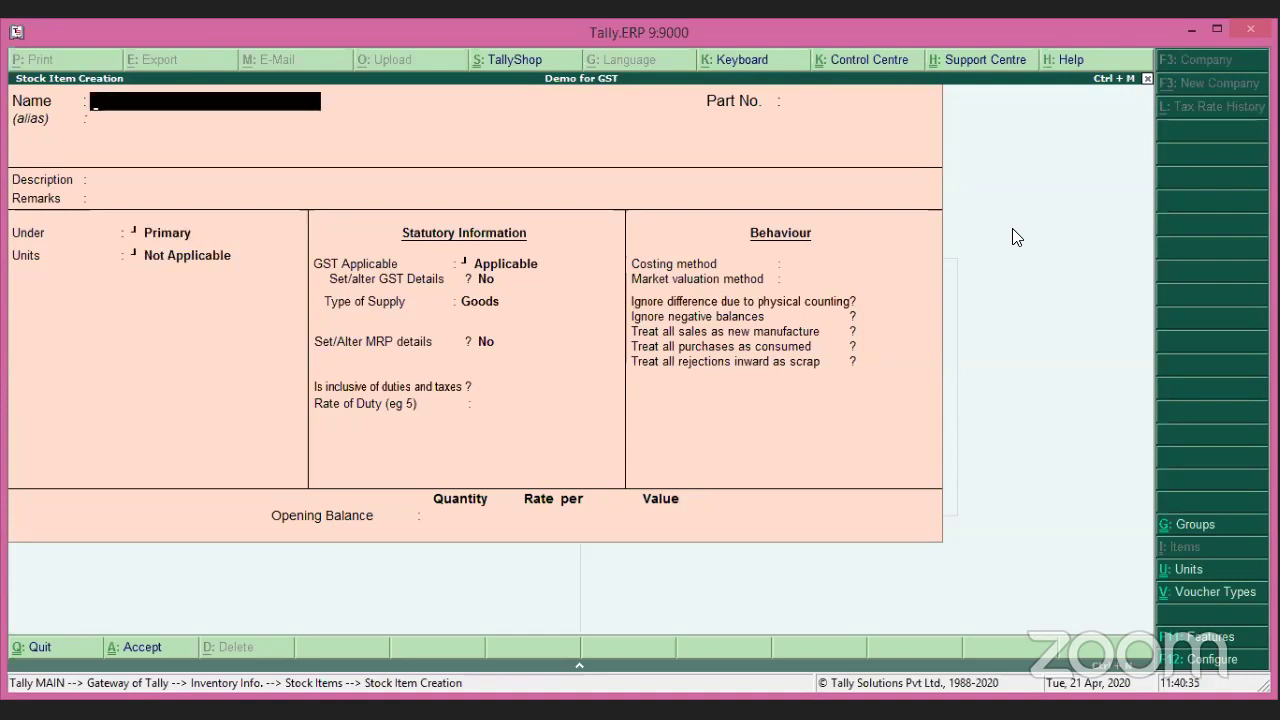
# Start a stock item named Jump Clip under the Staionery group with unit Nos and GST Applicable.
pyautogui.write('Jump clip')
pyautogui.press('Return')
pyautogui.press('Return')
pyautogui.press('Return')
pyautogui.write('St')
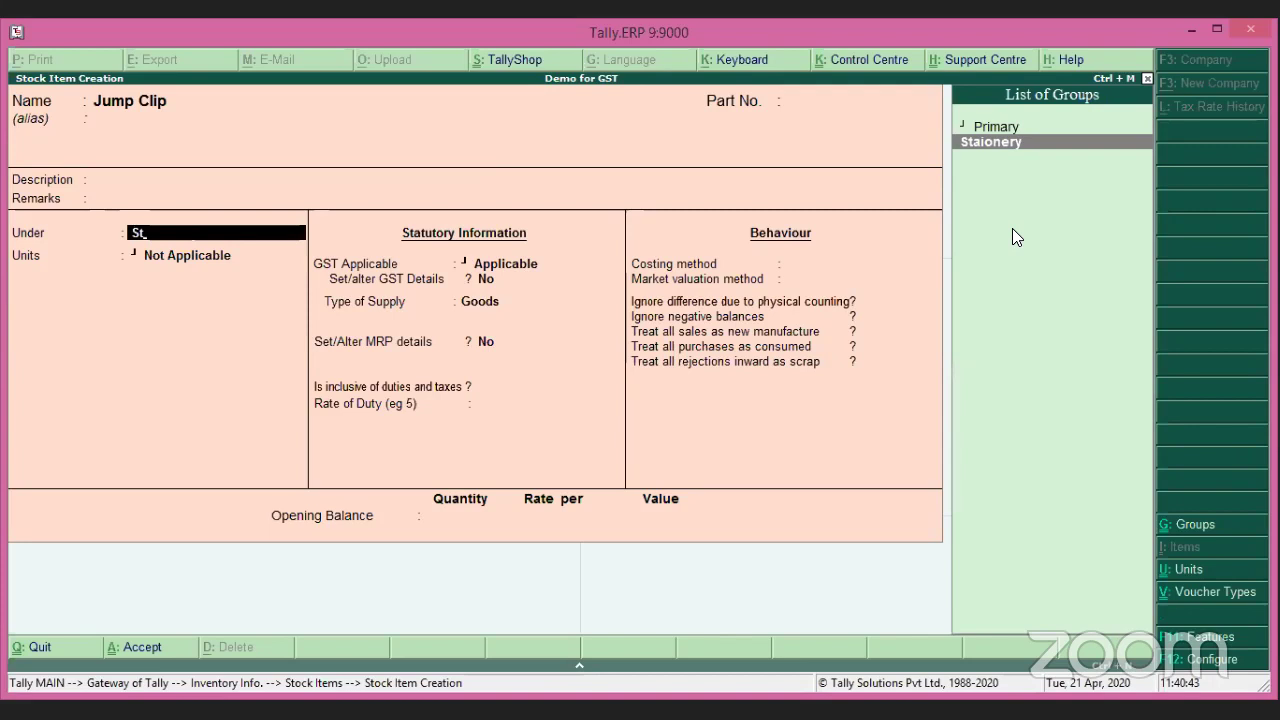
pyautogui.press('Return')
pyautogui.press('Down')
pyautogui.press('Down')
pyautogui.press('Return')
pyautogui.press('Return')
pyautogui.press('Return')
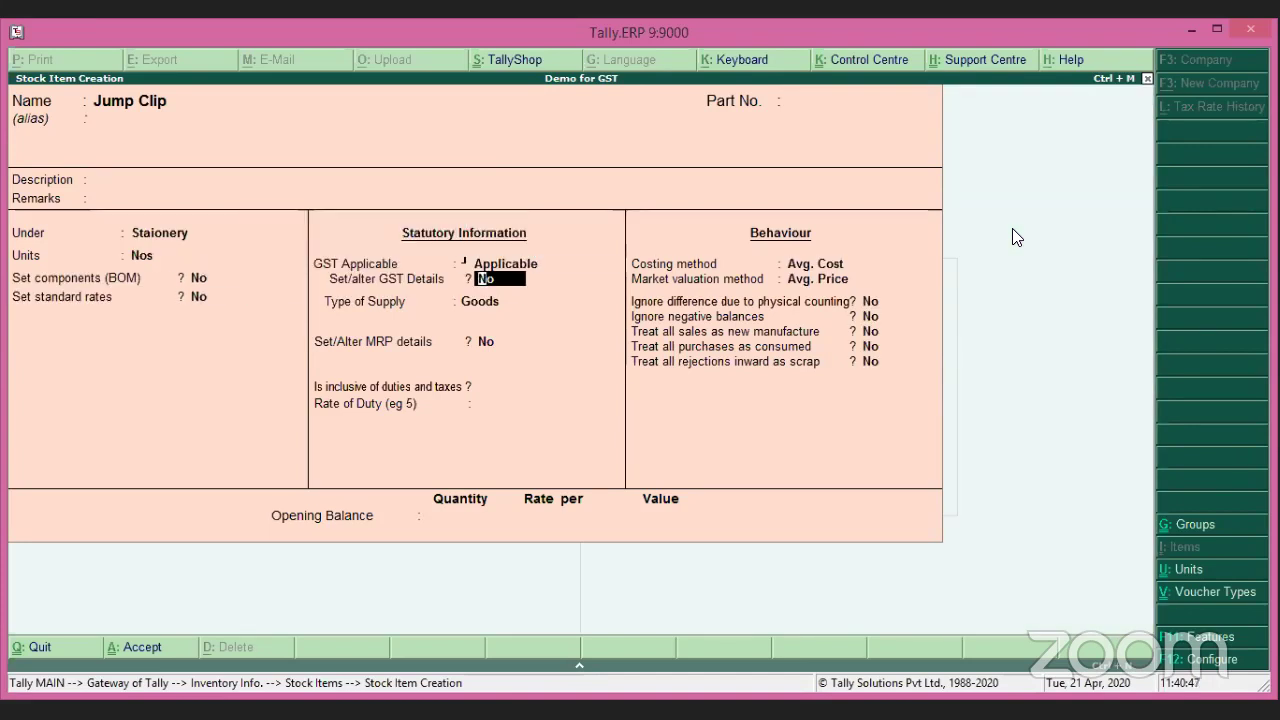
pyautogui.write('y')
pyautogui.press('Return')
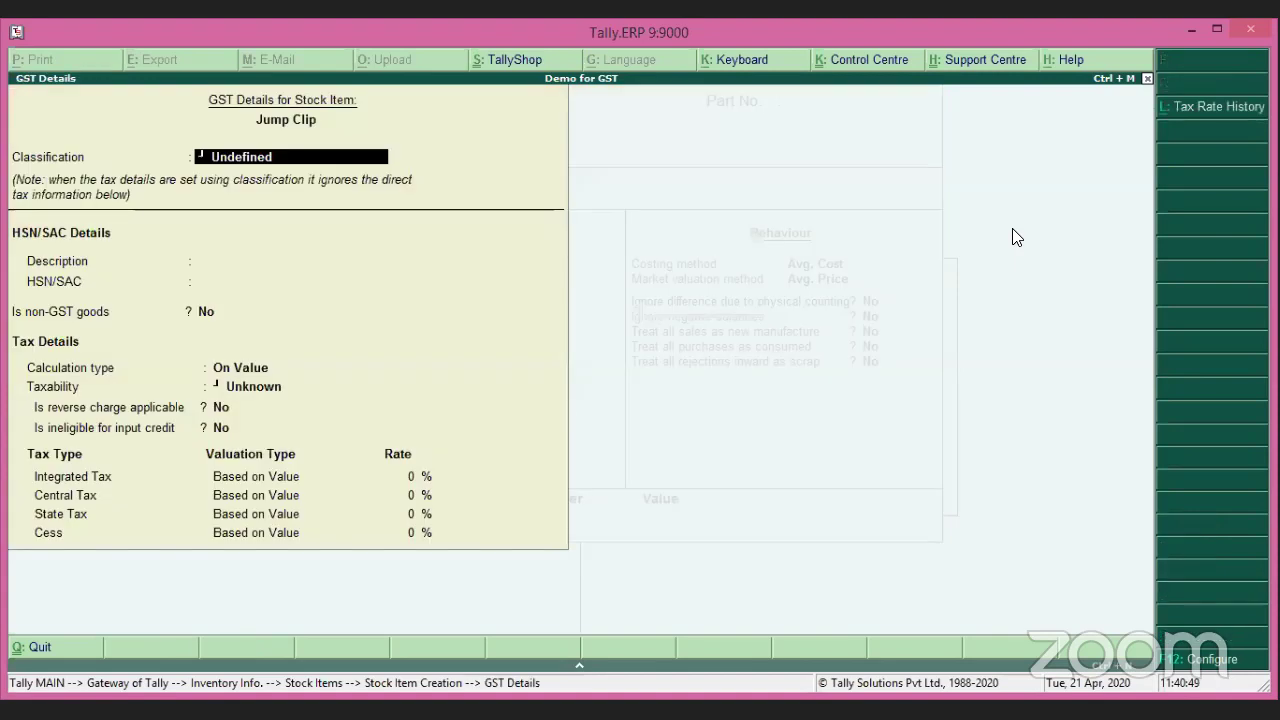
pyautogui.press('Escape')
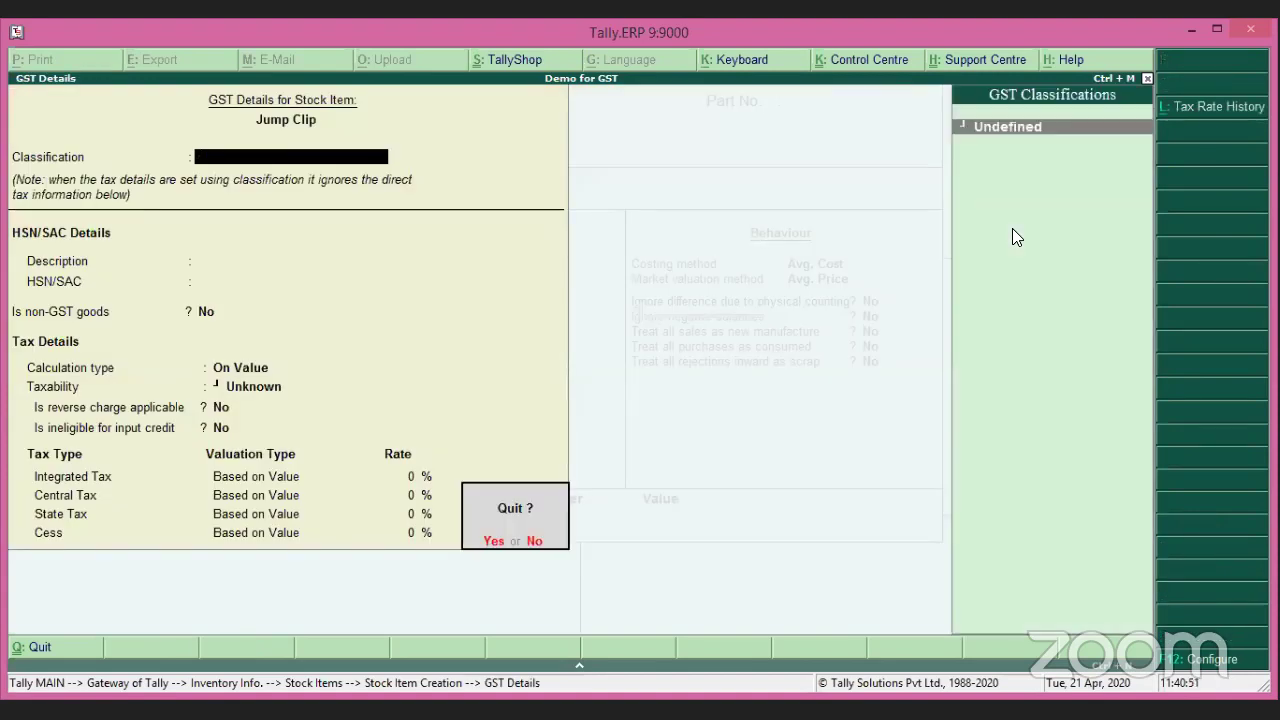
pyautogui.press('y')
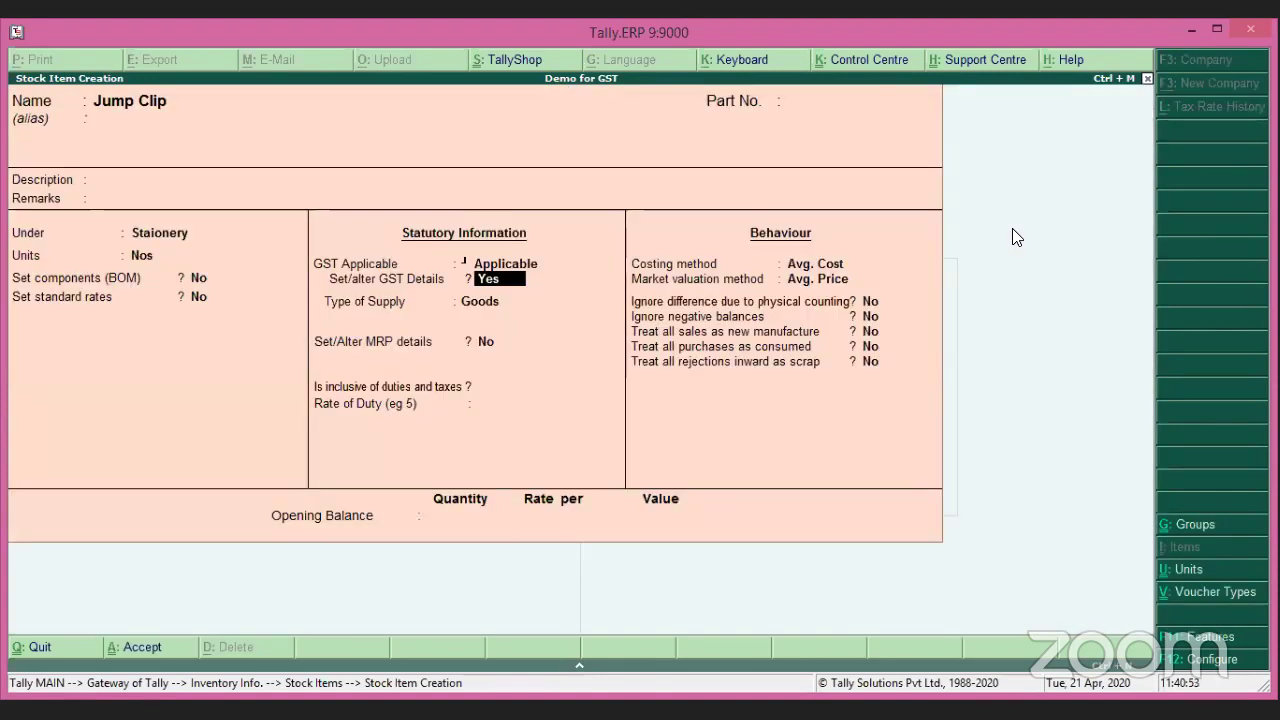
# Set Set/alter GST Details to No for Jump Clip and save the item.
pyautogui.press('n')
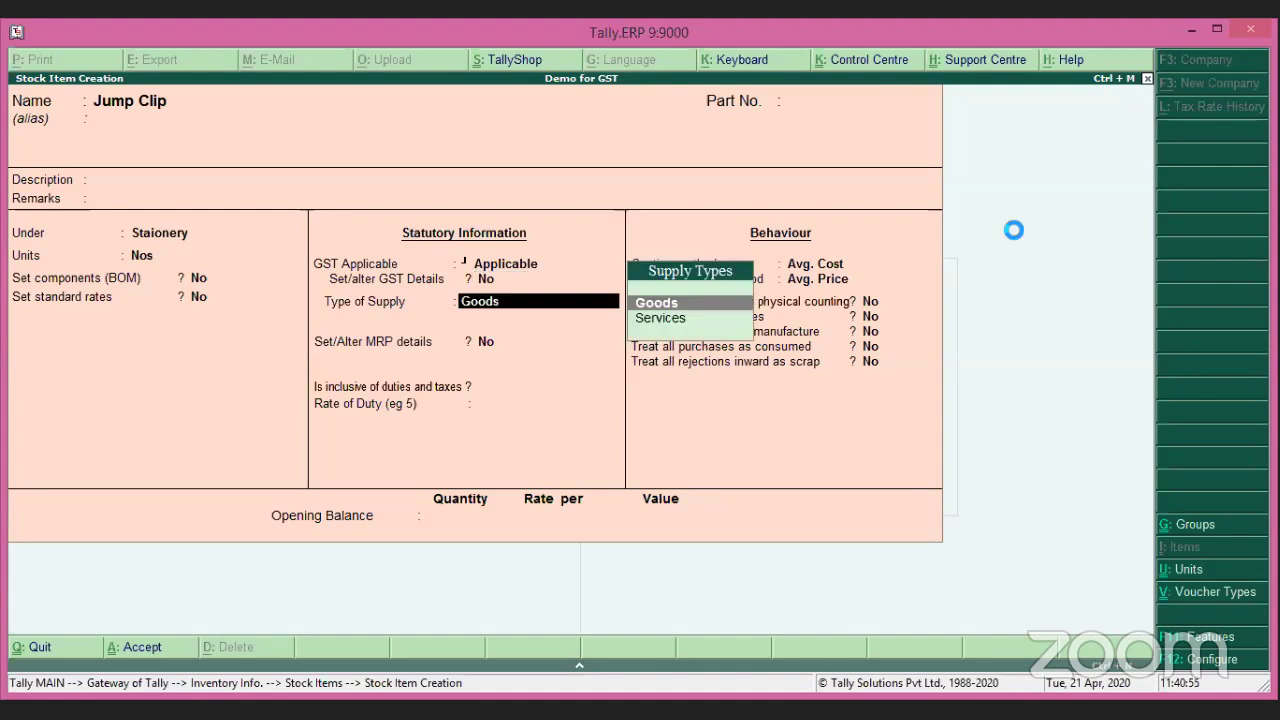
pyautogui.hotkey('ctrl', 'a')
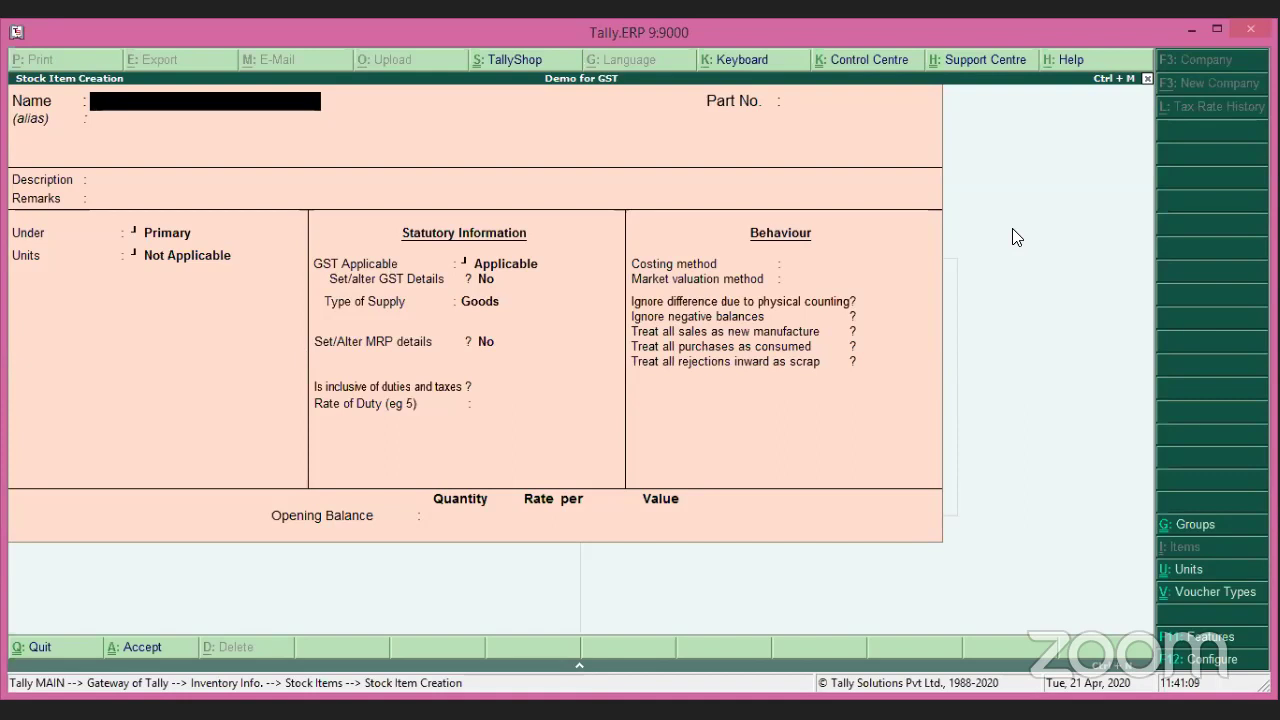
# Start a stock item named Diary under the Staionery group with unit Nos and GST Applicable.
pyautogui.write('Diary')
pyautogui.press('Return')
pyautogui.press('Return')
pyautogui.press('Return')
pyautogui.press('Return')
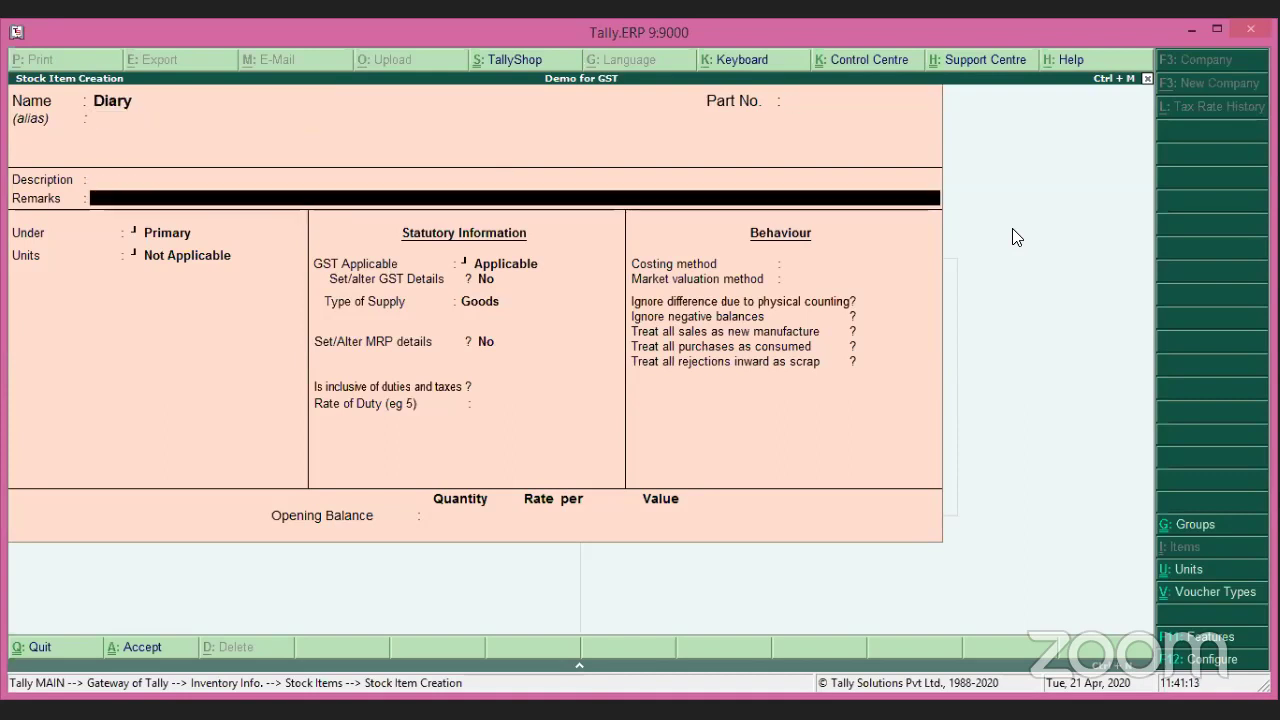
pyautogui.write('St')
pyautogui.press('Return')
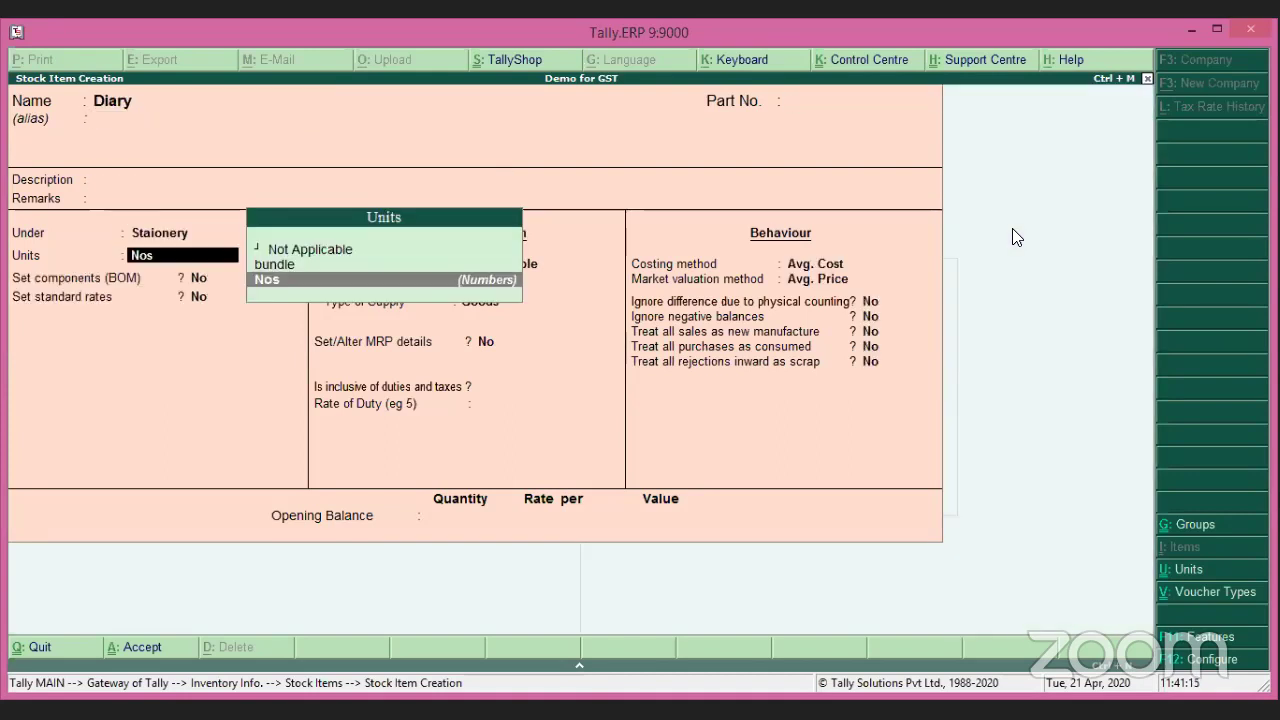
pyautogui.press('Return')
pyautogui.press('Return')
pyautogui.press('Return')
pyautogui.press('Return')
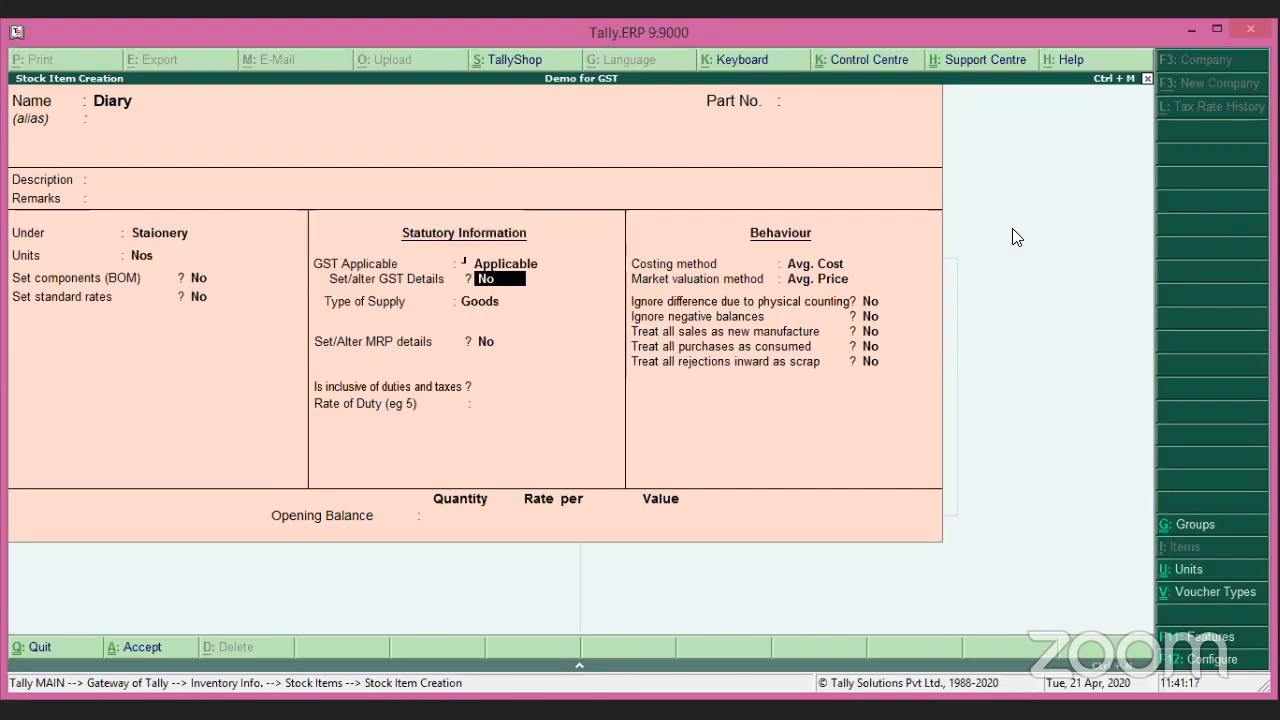
# Set Set/alter GST Details to Yes for Diary and enter the HSN/SAC code 84236895.
pyautogui.write('y')
pyautogui.press('Return')
pyautogui.press('Return')
pyautogui.press('Return')
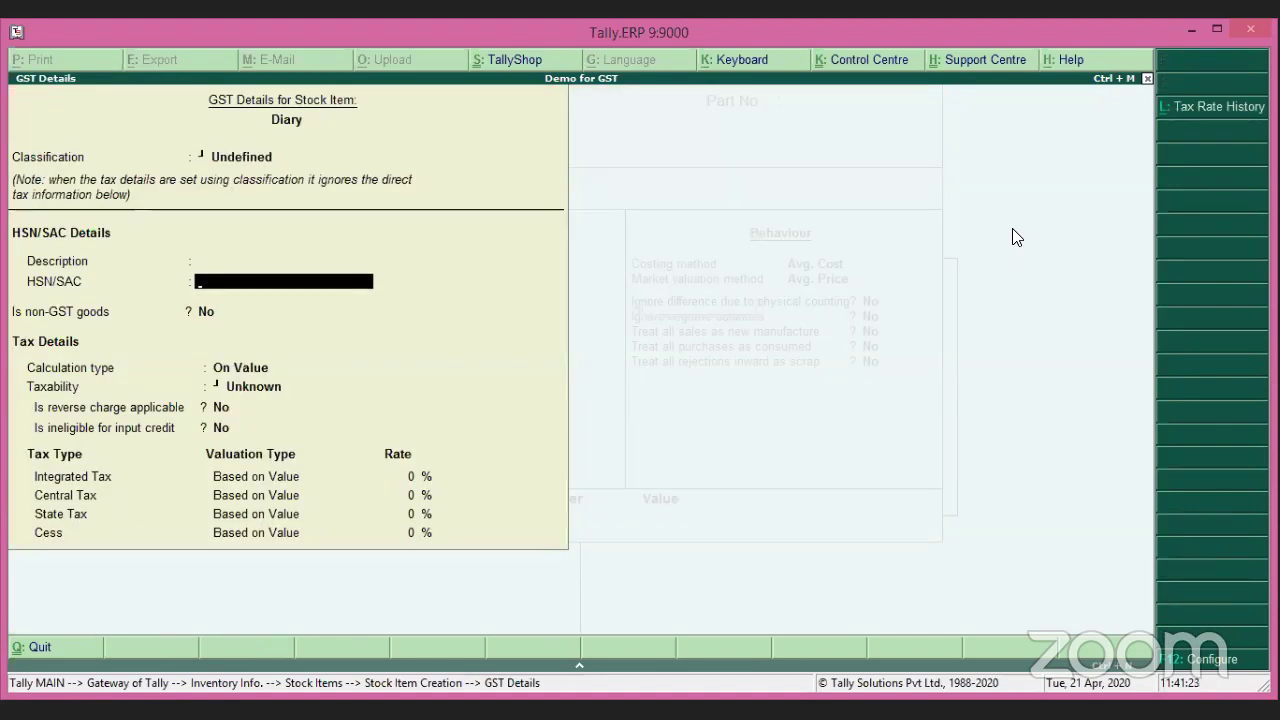
pyautogui.write('84236')
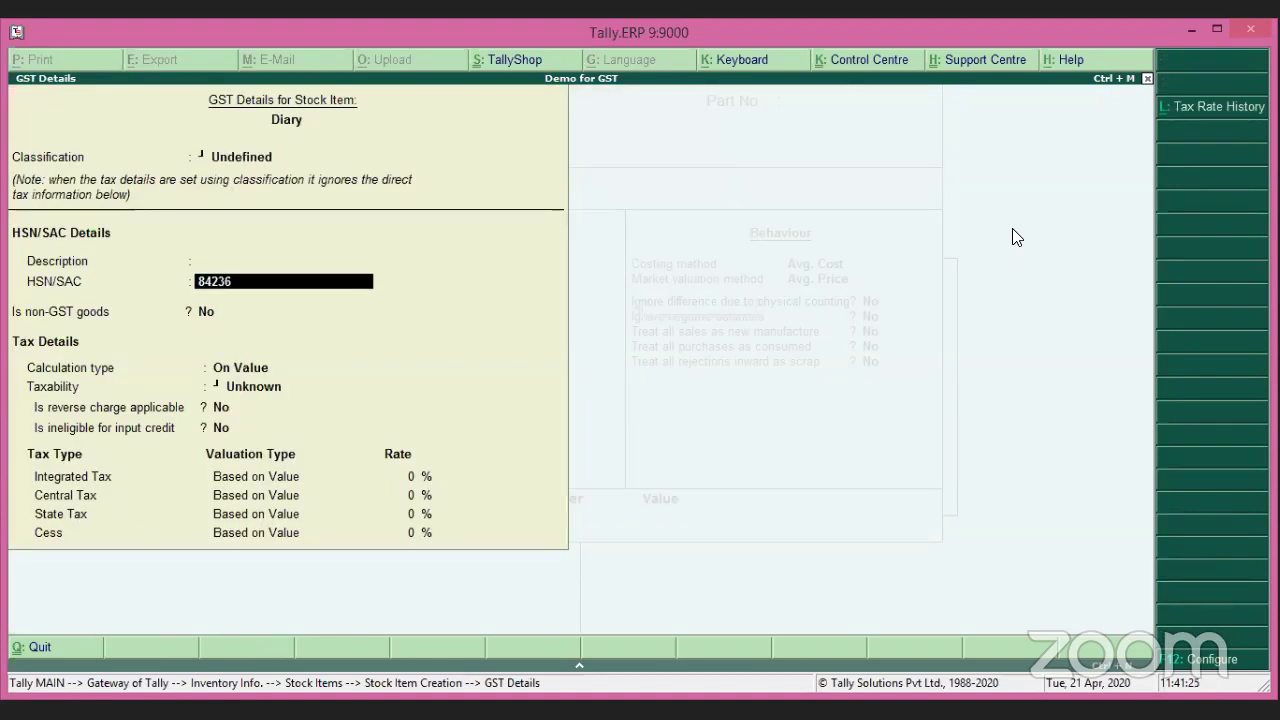
pyautogui.write('895')
pyautogui.press('Return')
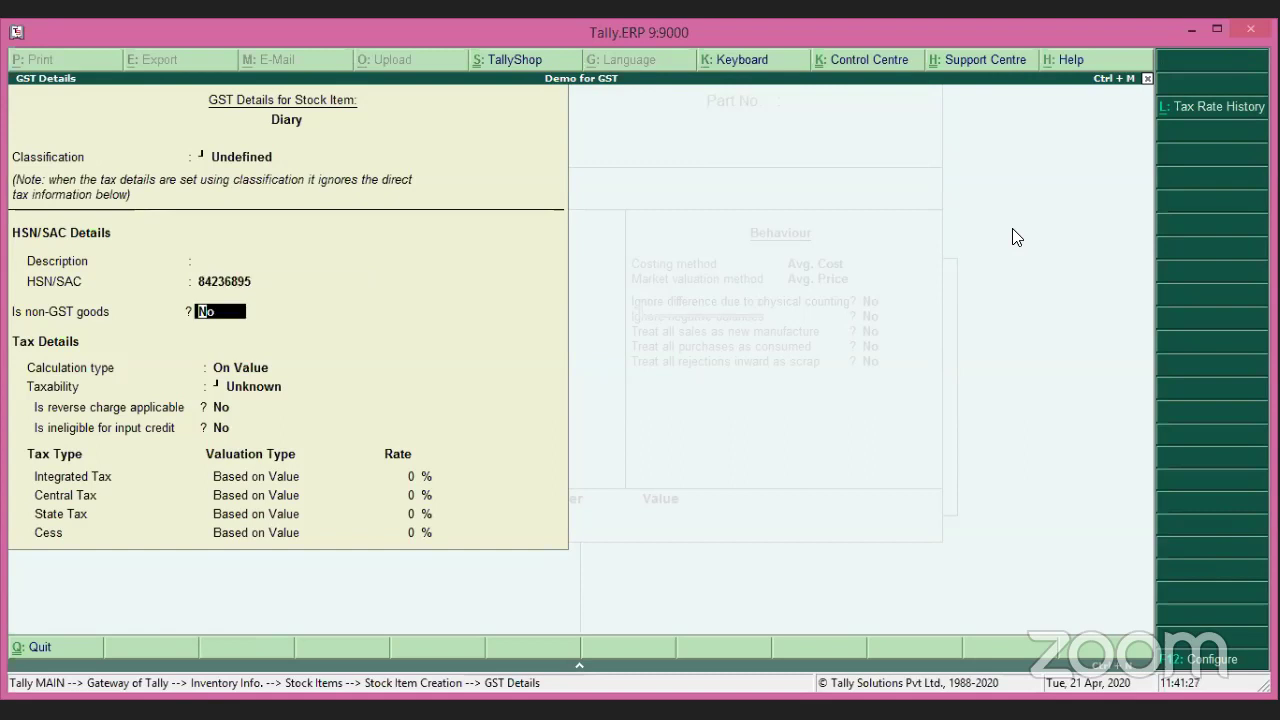
# Set the Taxability of Diary to Taxable, keeping non-GST goods, reverse charge and input credit ineligibility at No.
pyautogui.press('Return')
pyautogui.press('Return')
pyautogui.press('Down')
pyautogui.press('Down')
pyautogui.press('Down')
pyautogui.press('Return')
pyautogui.press('Return')
pyautogui.press('Return')
# Set the integrated tax rate of Diary to 12 %, keep Goods as the type of supply, and save the item.
pyautogui.write('12')
pyautogui.press('Return')
pyautogui.press('Return')
pyautogui.press('Return')
pyautogui.press('Return')
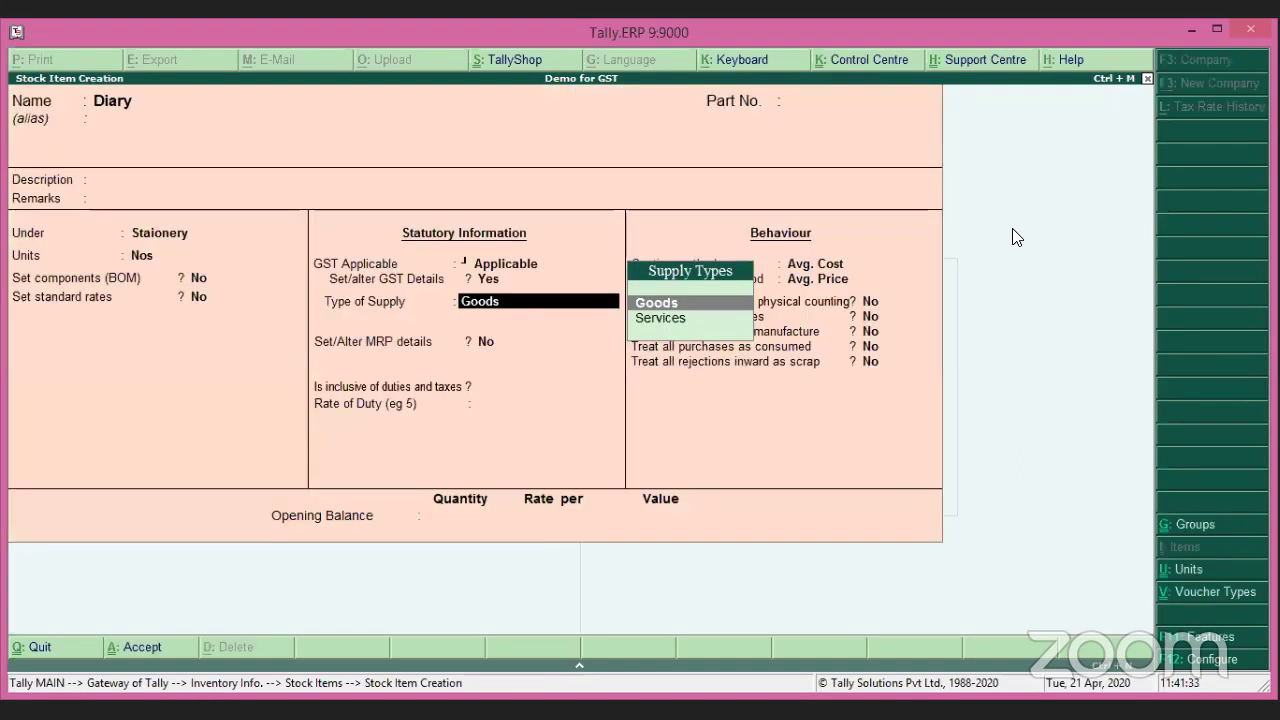
pyautogui.press('Return')
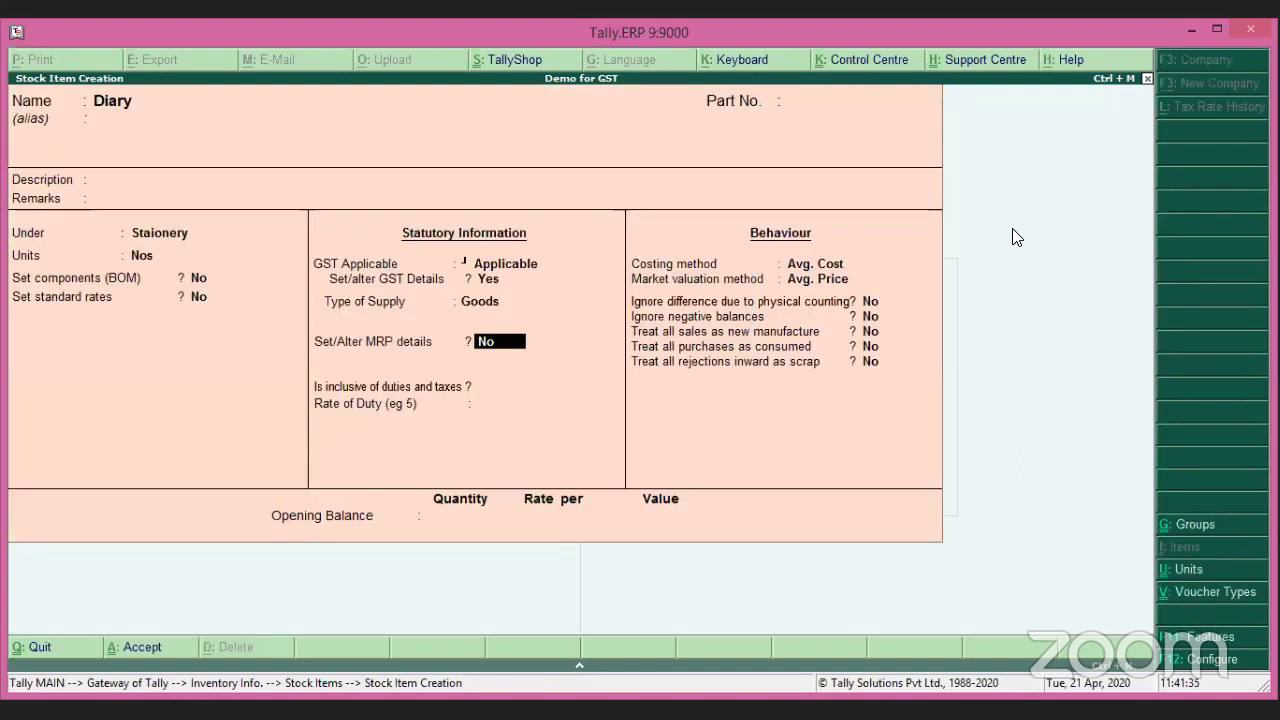
pyautogui.hotkey('ctrl', 'a')
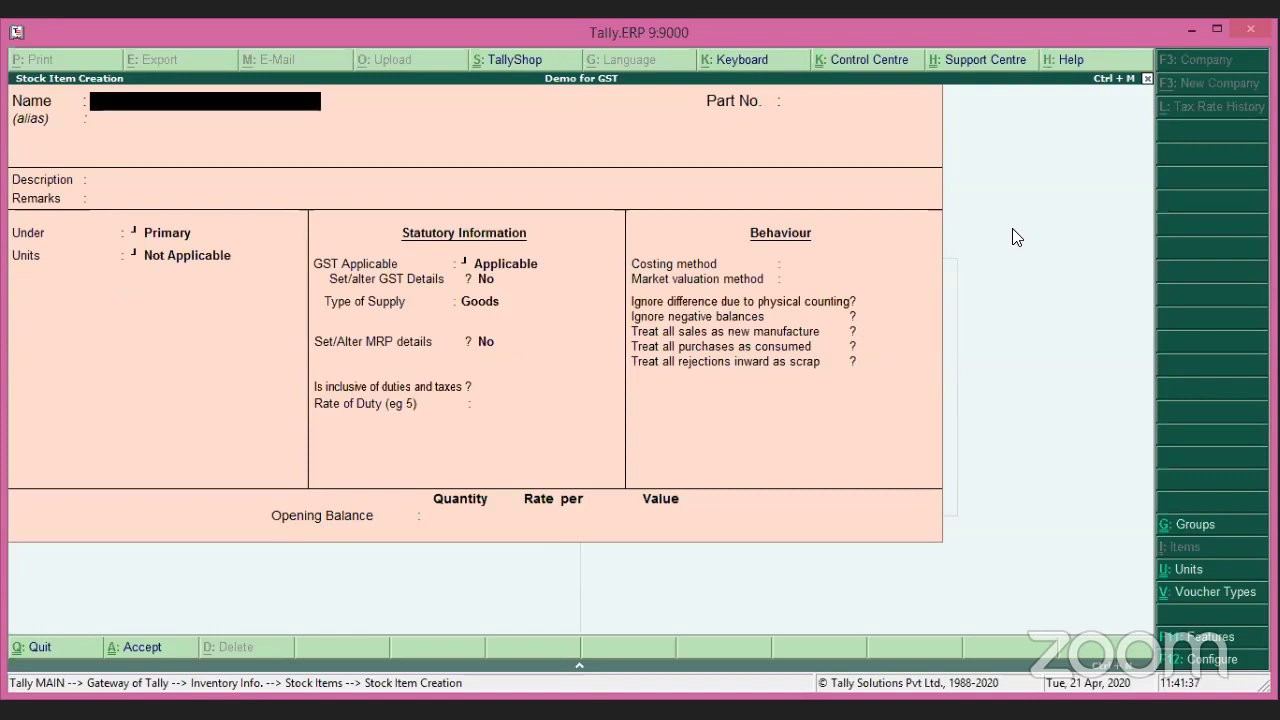
# Start a new stock item named Pen and place it under the Staionery group.
pyautogui.write('Pen')
pyautogui.press('Return')
pyautogui.press('Return')
pyautogui.press('Return')
pyautogui.press('Return')
pyautogui.press('Return')
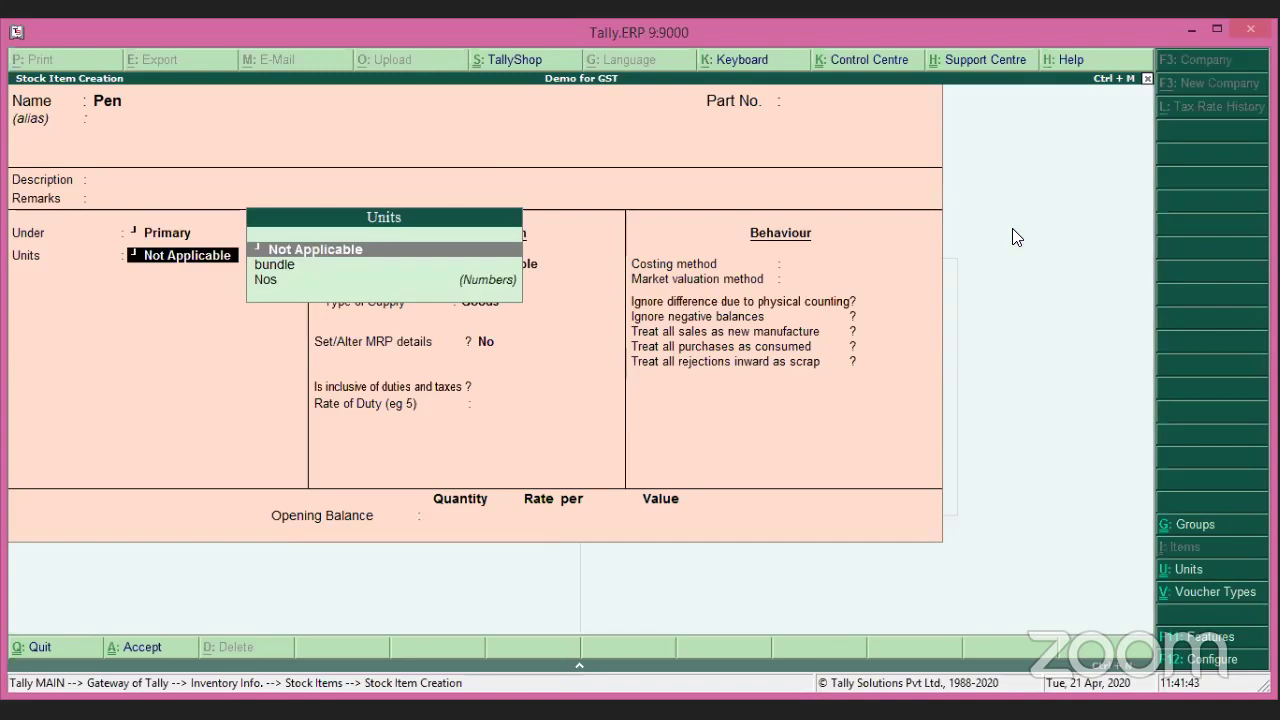
pyautogui.press('BackSpace')
pyautogui.press('Down')
pyautogui.press('Down')
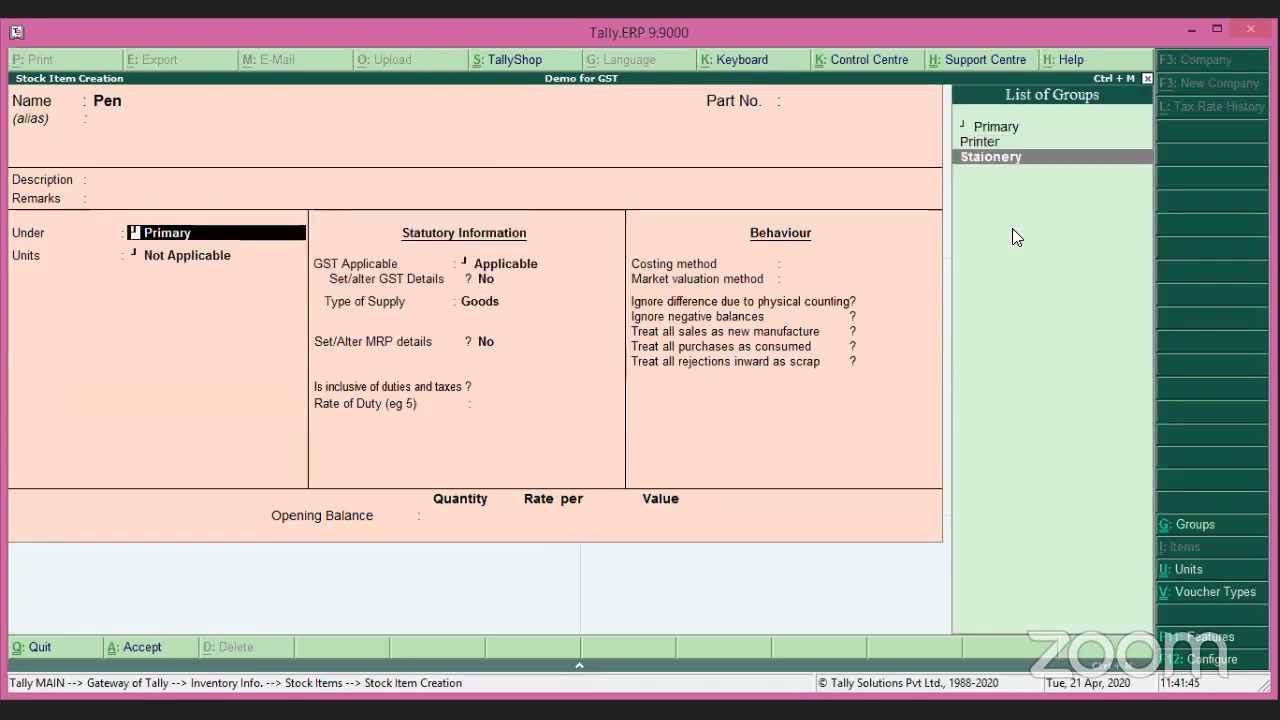
pyautogui.press('Return')
# Set the unit of Pen to Nos, keeping components and standard rates at No and GST Applicable.
pyautogui.press('Down')
pyautogui.press('Down')
pyautogui.press('Return')
pyautogui.press('Return')
pyautogui.press('Return')
pyautogui.press('Return')
# Set Set/alter GST Details to Yes for Pen and enter the HSN/SAC code 82356952, keeping non-GST goods at No.
pyautogui.write('y')
pyautogui.press('Return')
pyautogui.press('Return')
pyautogui.press('Return')
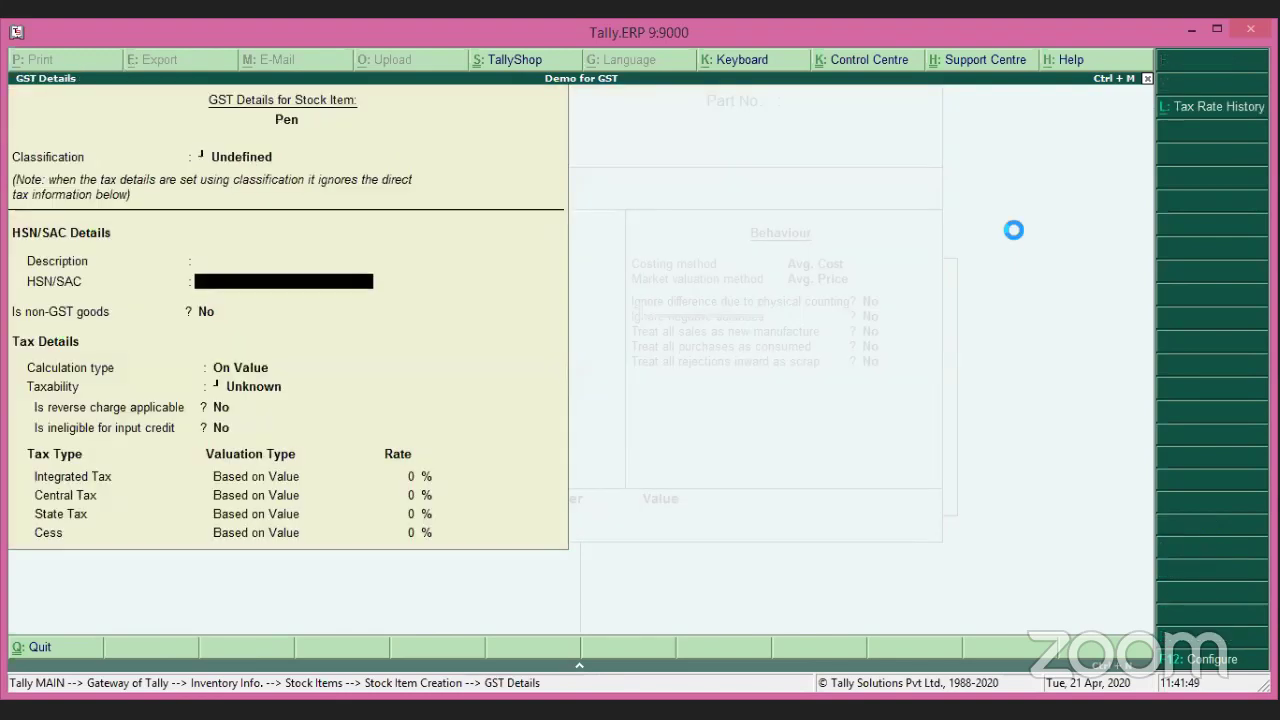
pyautogui.write('8')
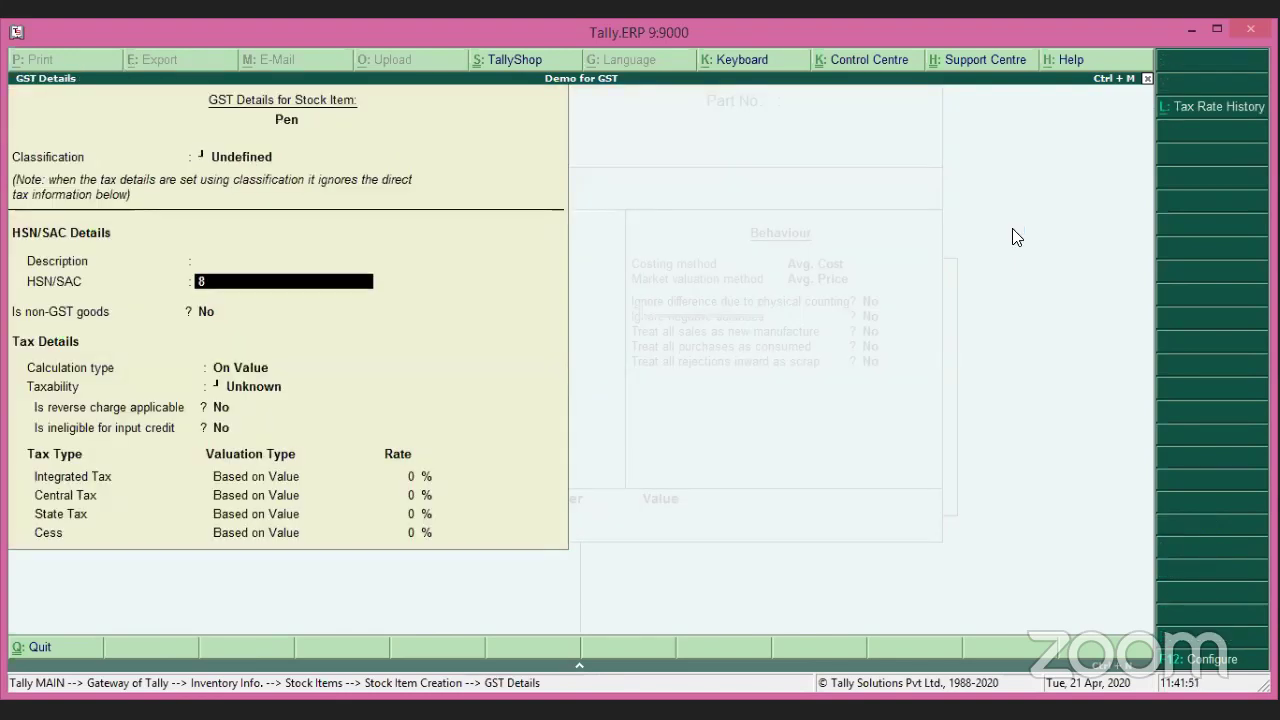
pyautogui.write('23569525')
pyautogui.press('BackSpace')
pyautogui.press('Return')
pyautogui.press('Return')
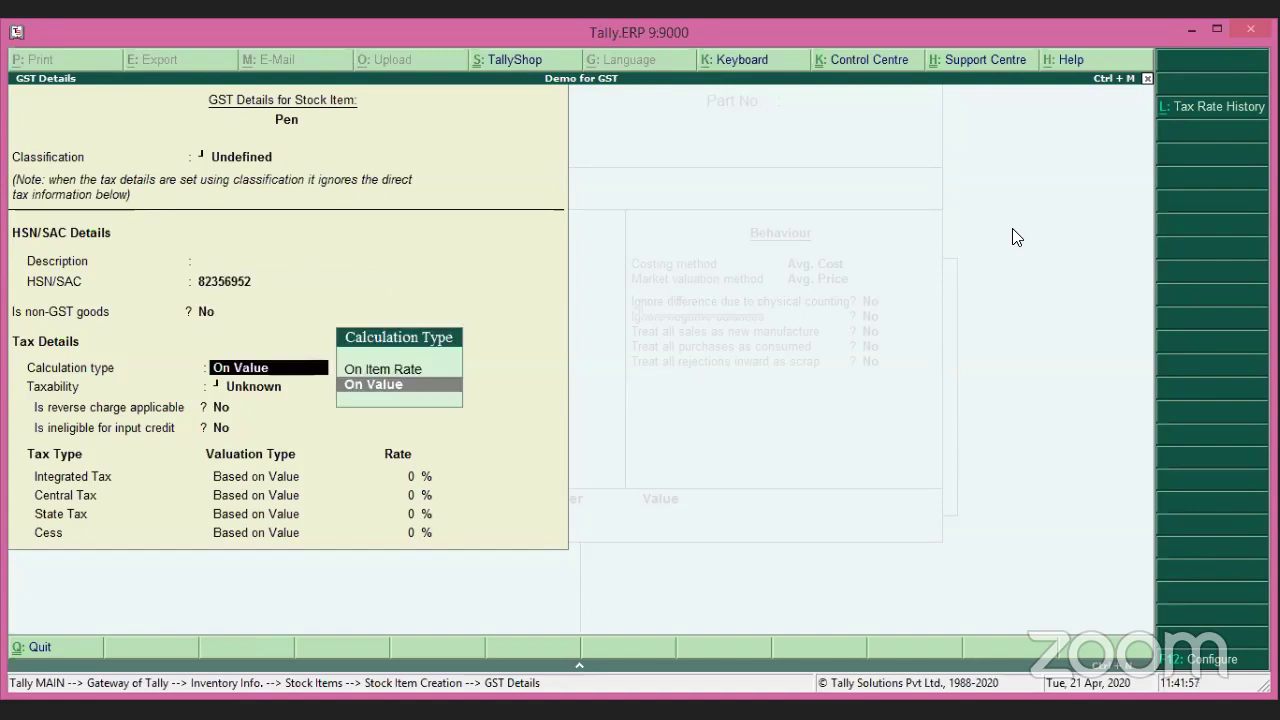
# Set the Taxability of Pen to Taxable with calculation On Value, keeping reverse charge and input credit ineligibility at No.
pyautogui.press('Return')
pyautogui.press('Down')
pyautogui.press('Down')
pyautogui.press('Down')
pyautogui.press('Return')
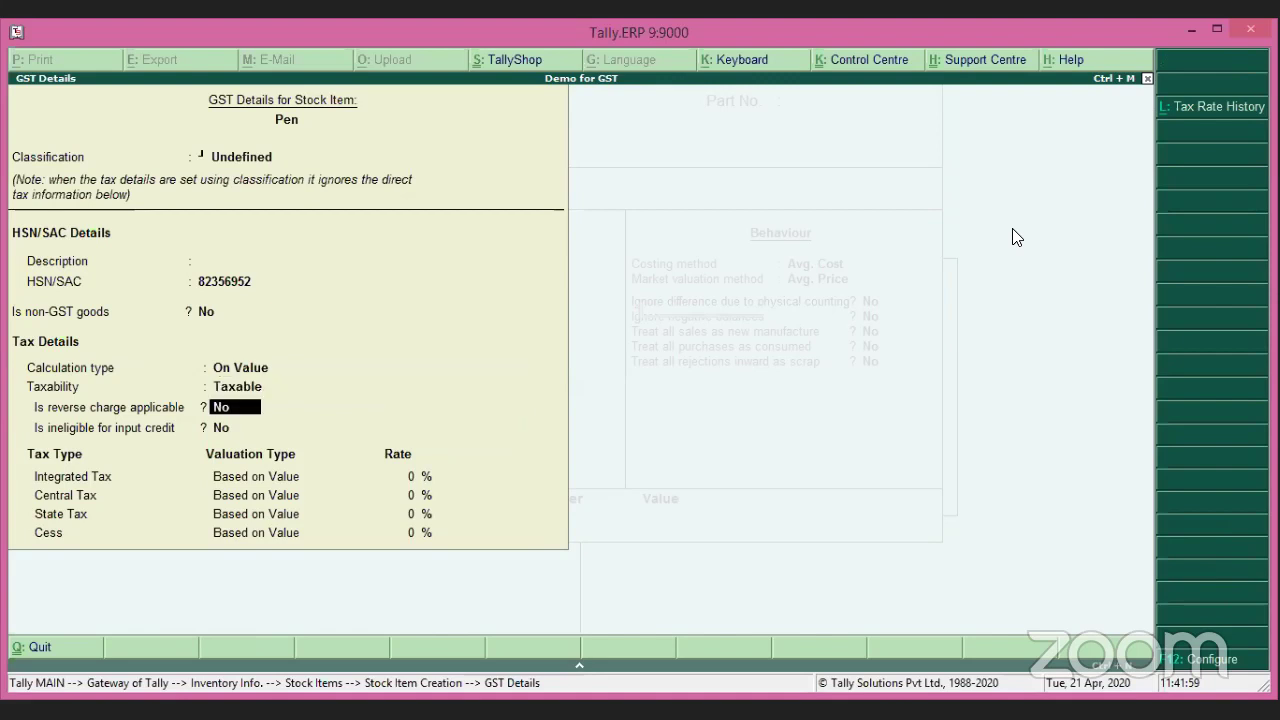
pyautogui.press('Return')
pyautogui.press('Return')
# Set the integrated tax rate of Pen to 18 % with 0 % cess, and accept the GST details with Goods as supply type.
pyautogui.write('18')
pyautogui.press('Return')
pyautogui.press('Return')
pyautogui.press('Return')
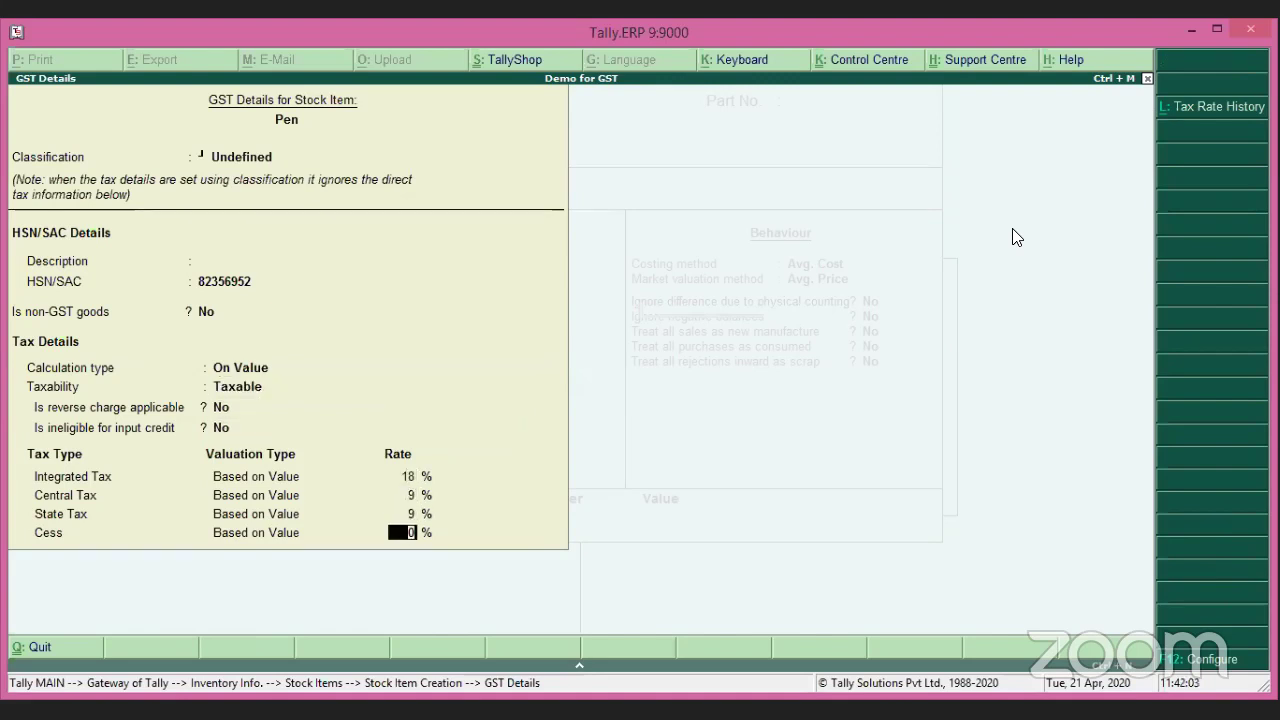
pyautogui.press('Return')
pyautogui.press('Return')
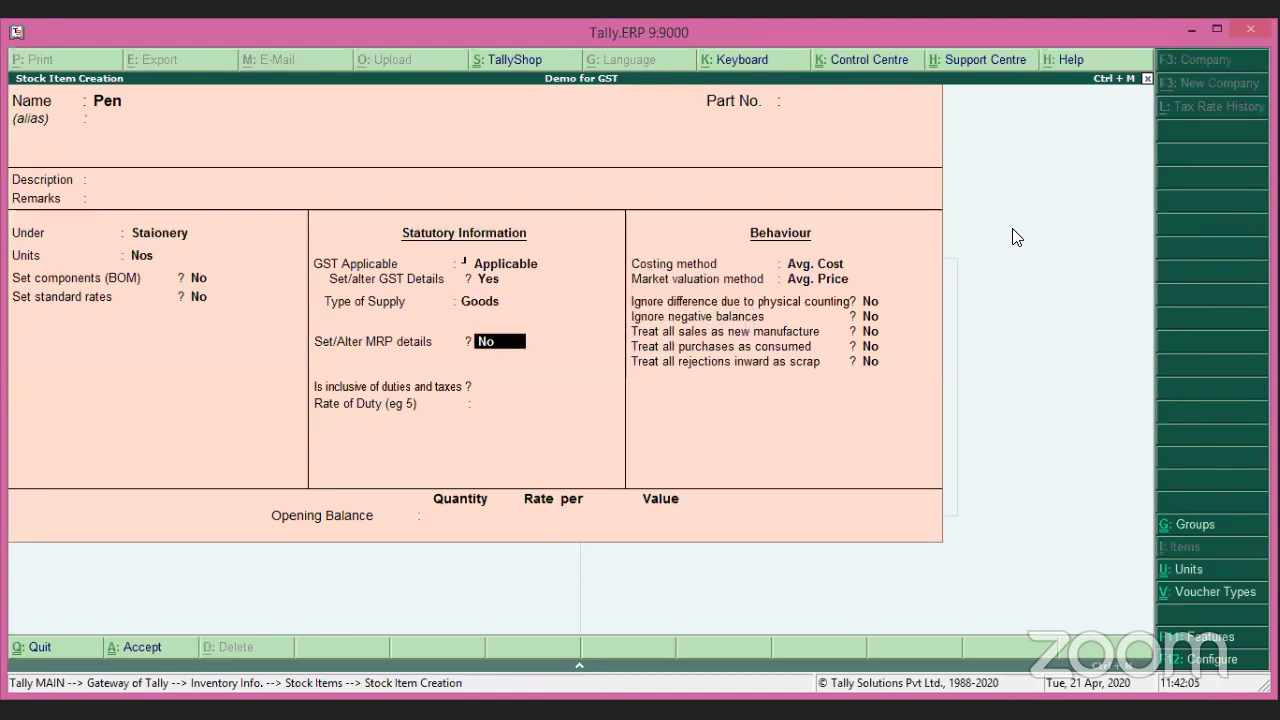
# Save the Pen stock item, leave stock item creation and open the list of stock items for alteration.
pyautogui.press('Escape')
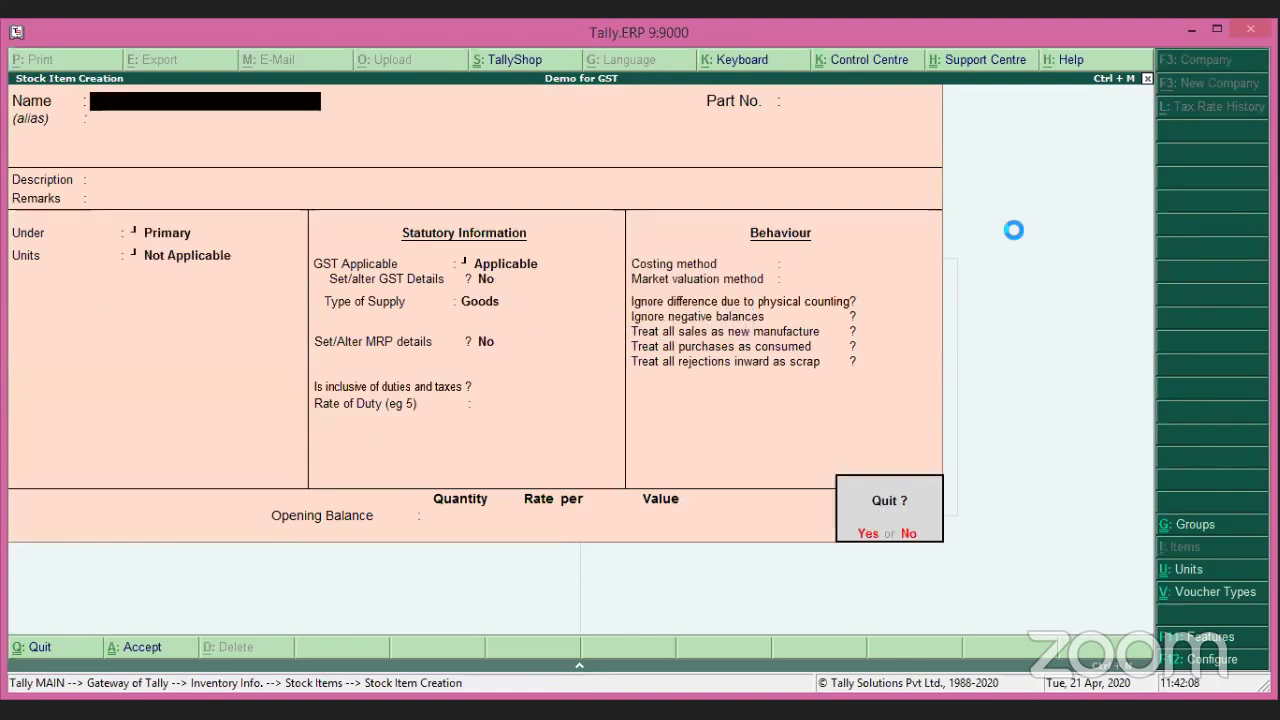
pyautogui.press('Return')
pyautogui.press('Down')
pyautogui.press('Down')
pyautogui.press('Return')
# Review the stock items in the list from A4 Paper to TVSE RP45, and return to the main menu.
pyautogui.press('Down')
pyautogui.press('Down')
pyautogui.press('Down')
pyautogui.press('Down')
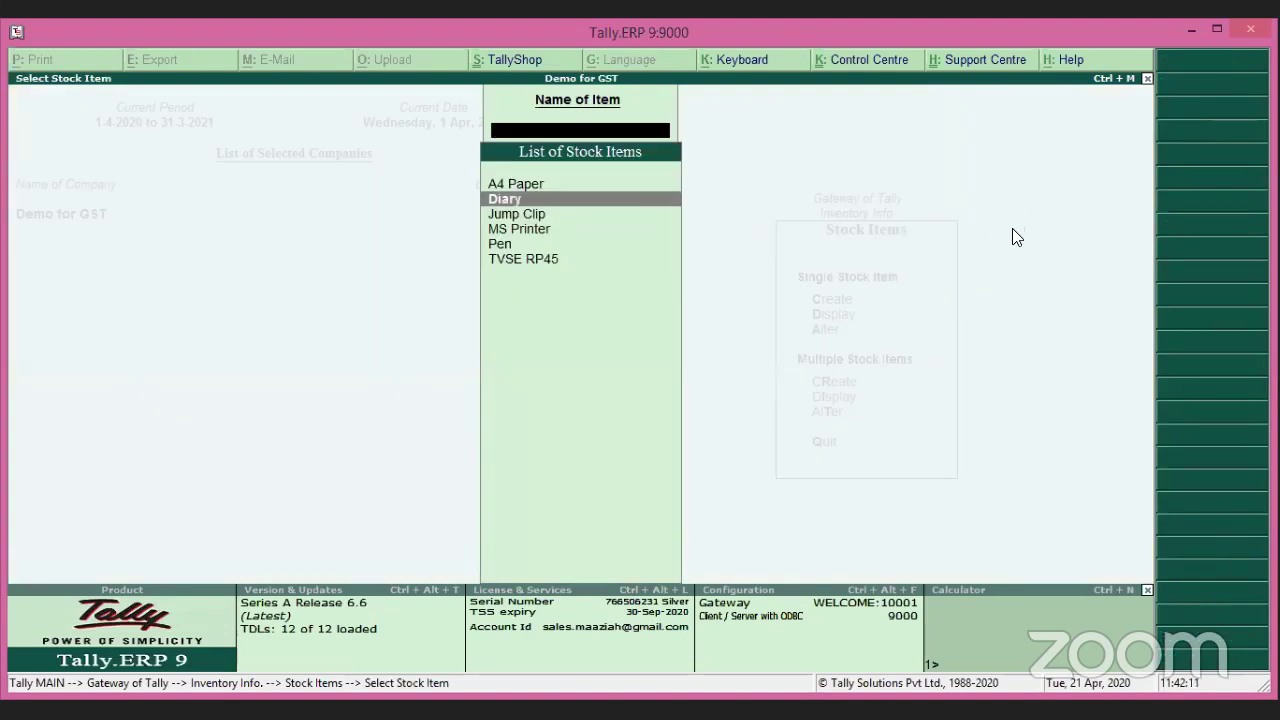
pyautogui.press('Up')
pyautogui.press('Up')
pyautogui.press('Down')
pyautogui.press('Down')
pyautogui.press('Down')
pyautogui.press('Down')
pyautogui.press('Up')
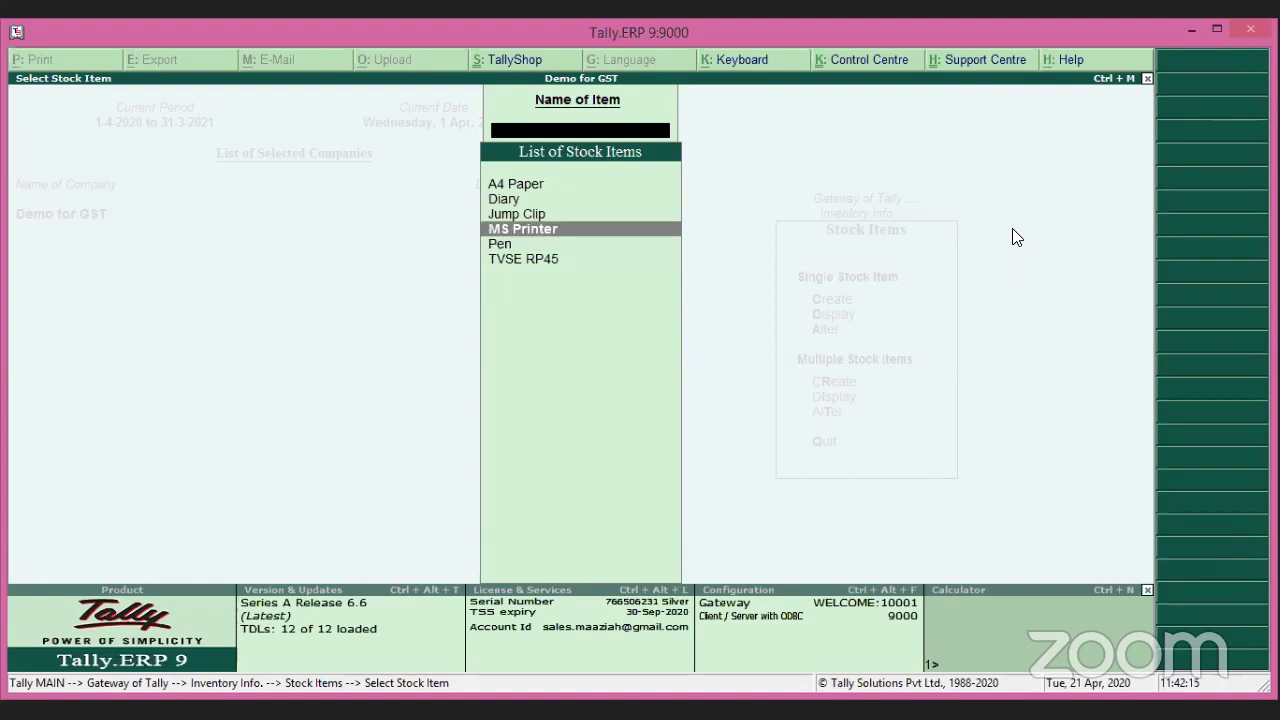
pyautogui.press('Up')
pyautogui.press('Up')
pyautogui.press('Up')
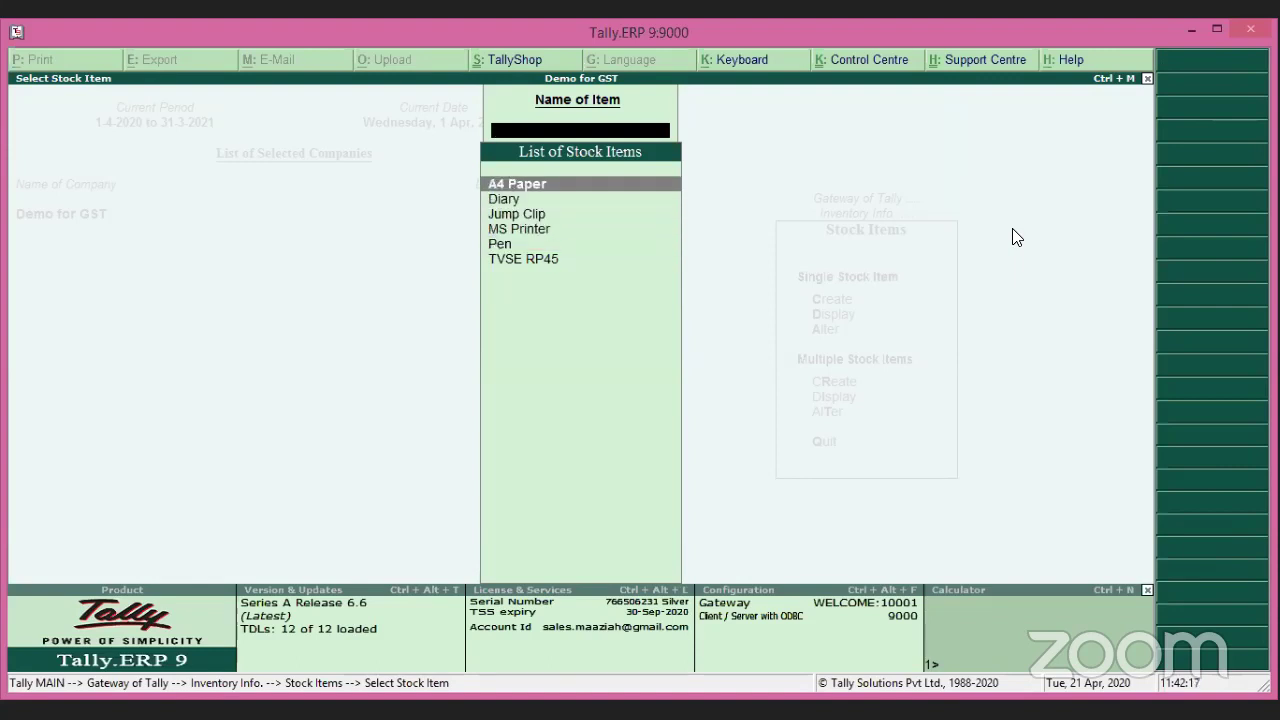
pyautogui.press('Down')
pyautogui.press('Down')
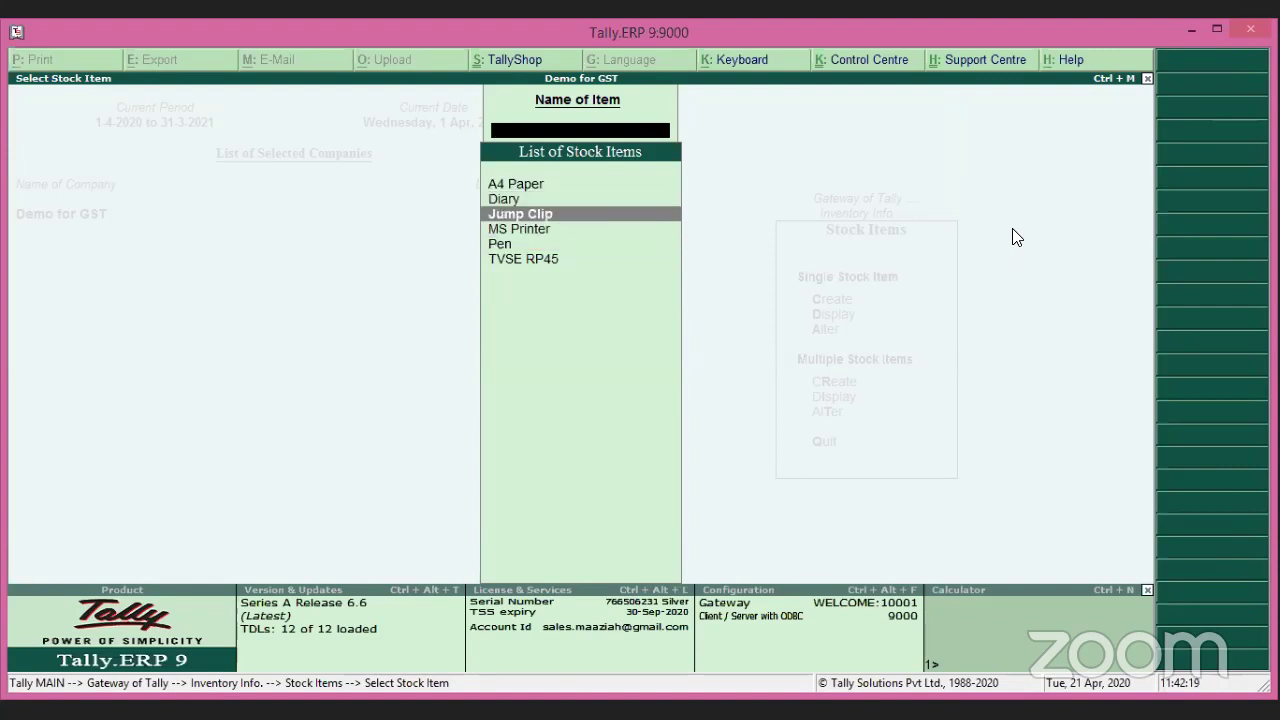
pyautogui.press('Up')
pyautogui.press('Down')
pyautogui.press('Down')
pyautogui.press('Down')
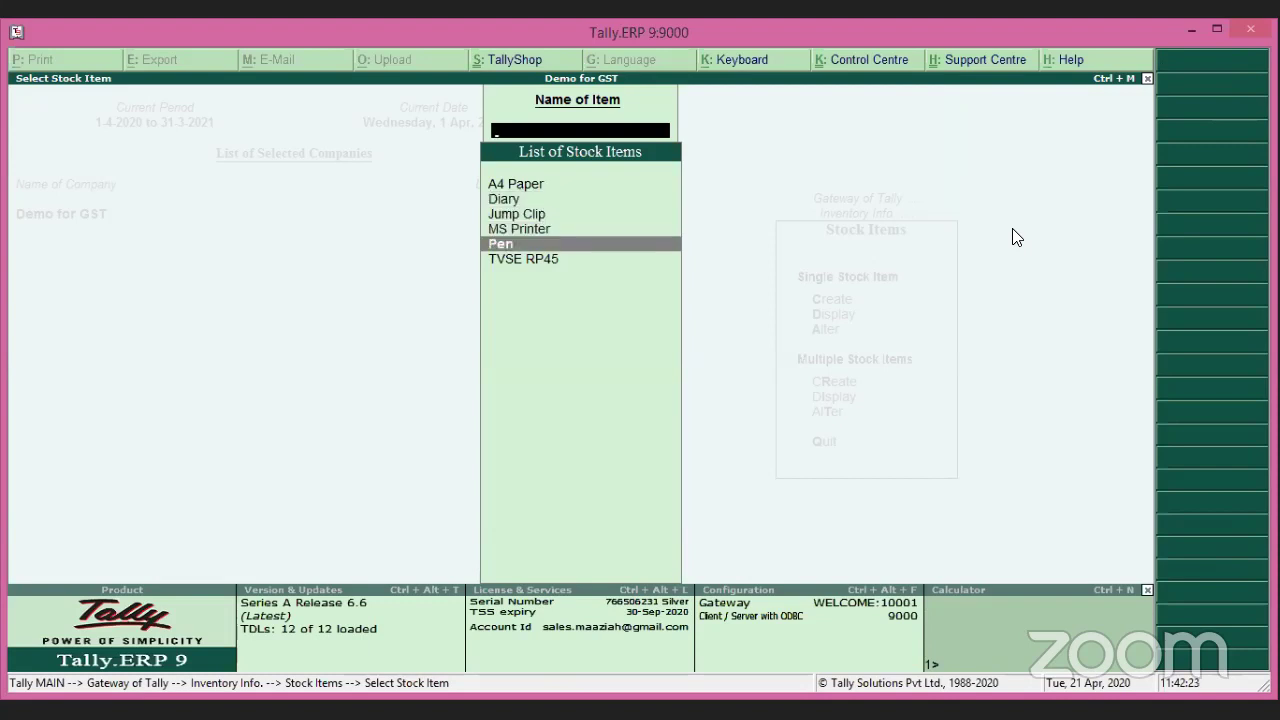
pyautogui.press('Escape')
pyautogui.press('Escape')
pyautogui.press('Escape')
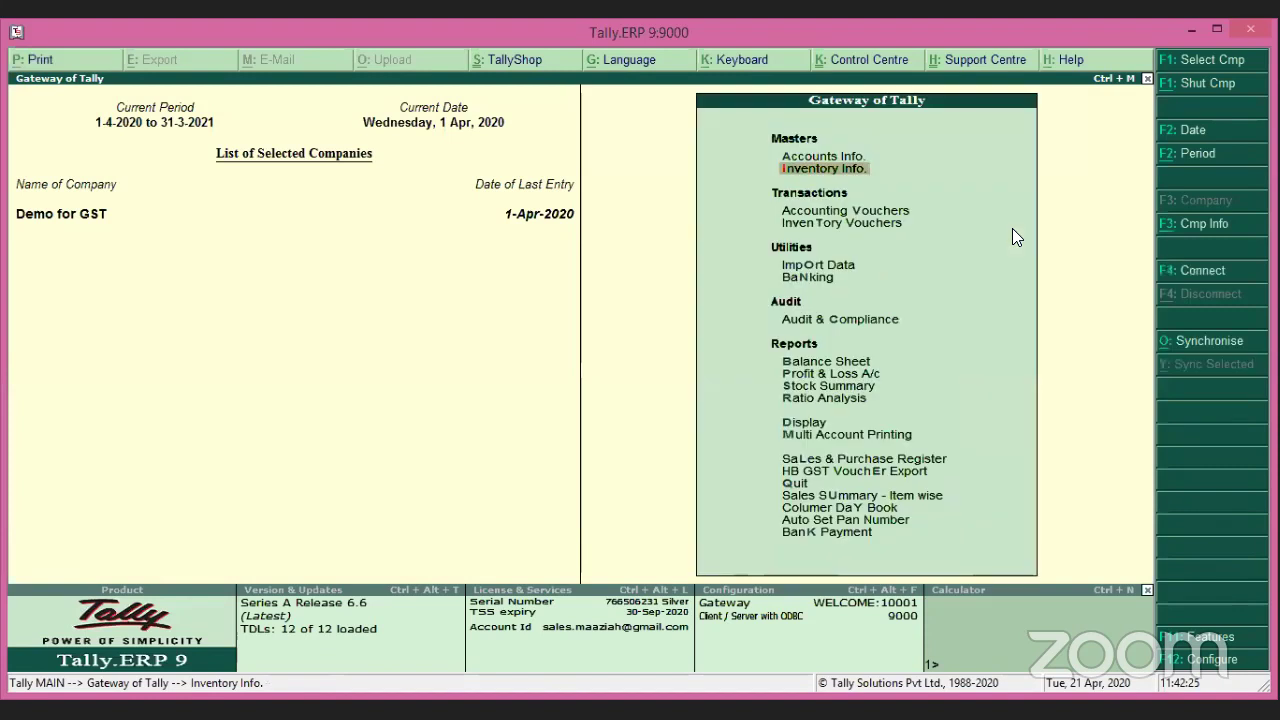
# Open the GST Purchases ledger for alteration.
pyautogui.press('Up')
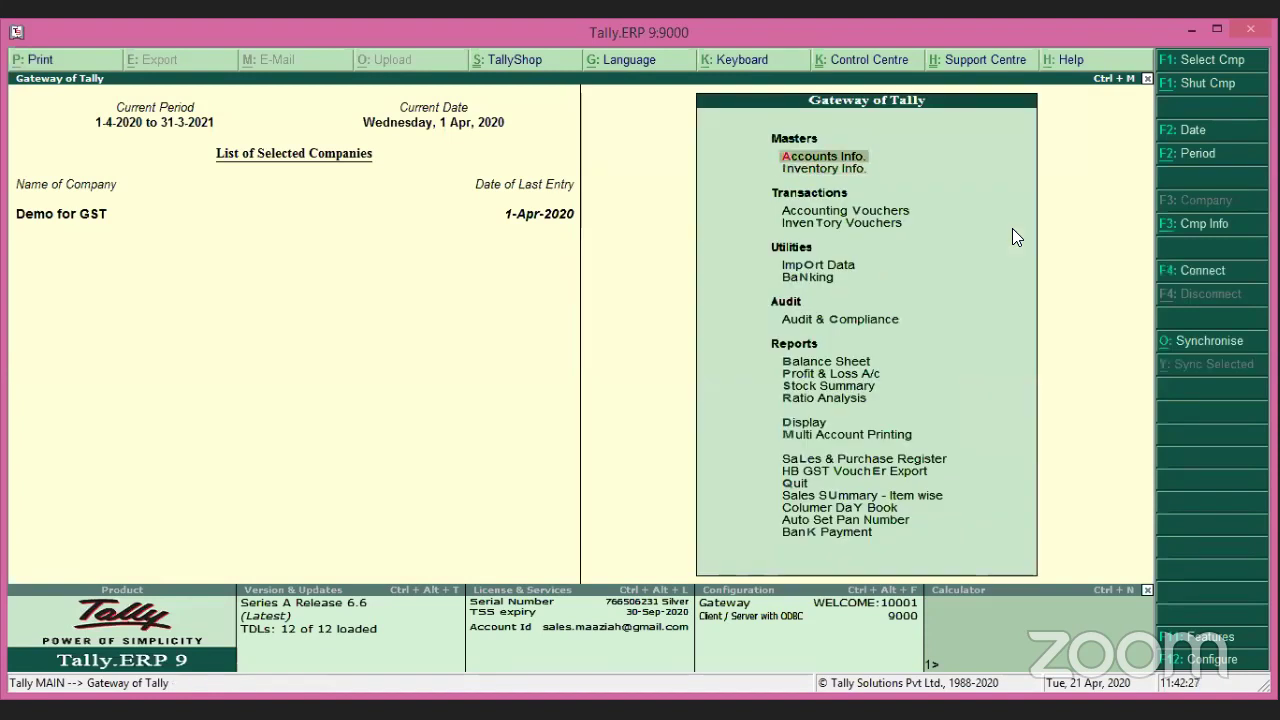
pyautogui.press('Return')
pyautogui.press('Down')
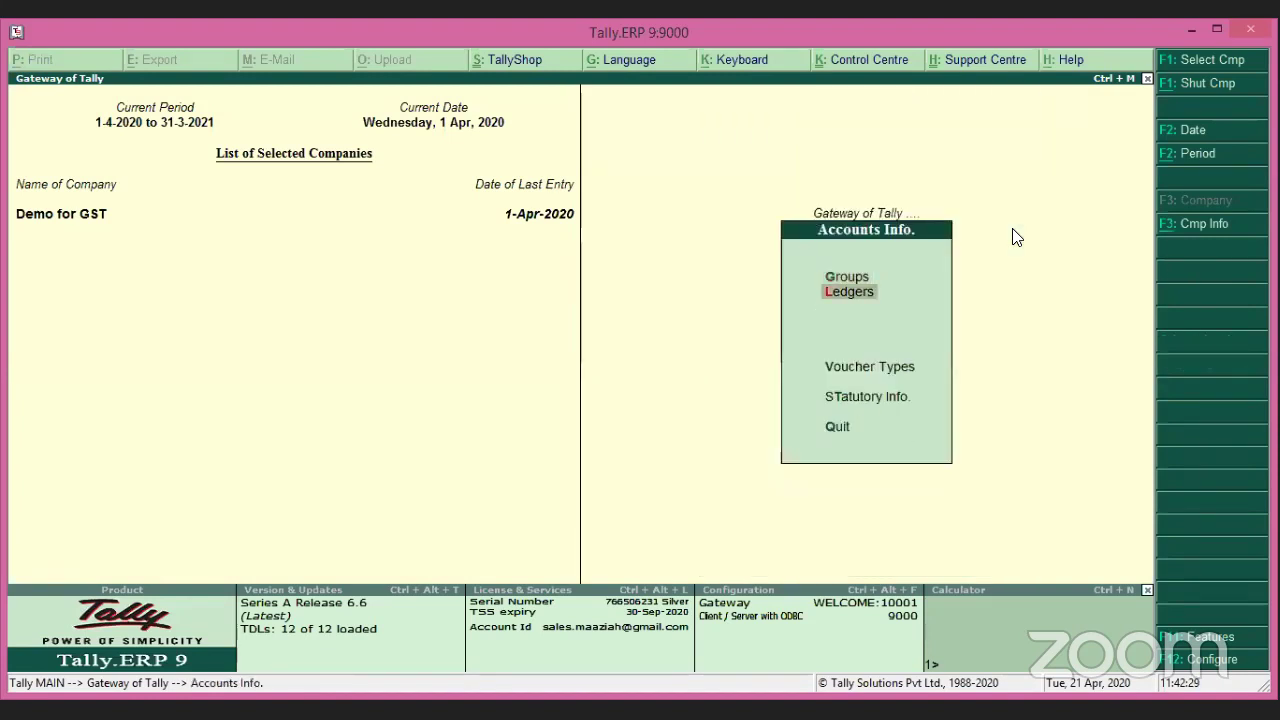
pyautogui.press('Return')
pyautogui.press('Down')
pyautogui.press('Return')
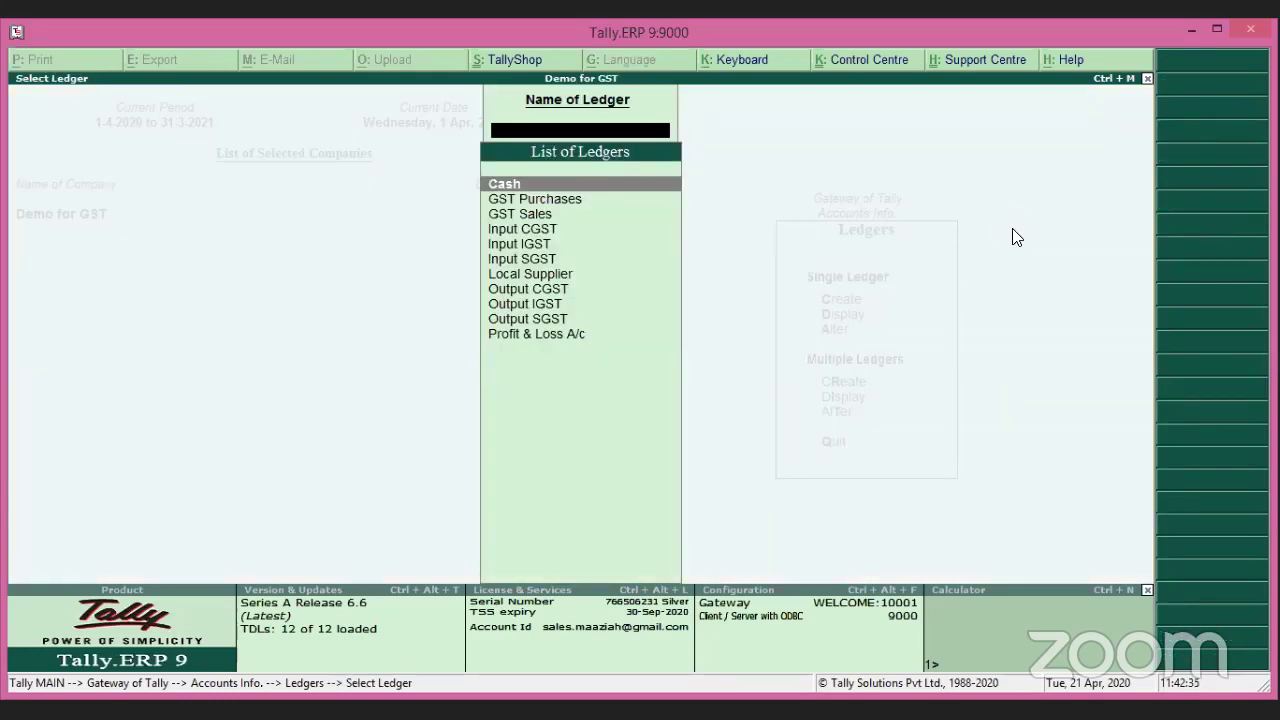
pyautogui.press('Down')
pyautogui.press('Return')
# Try setting Set/alter GST Details to Yes for the GST Purchases ledger, keeping its other settings.
pyautogui.press('Return')
pyautogui.press('Return')
pyautogui.press('Return')
pyautogui.press('Return')
pyautogui.press('Return')
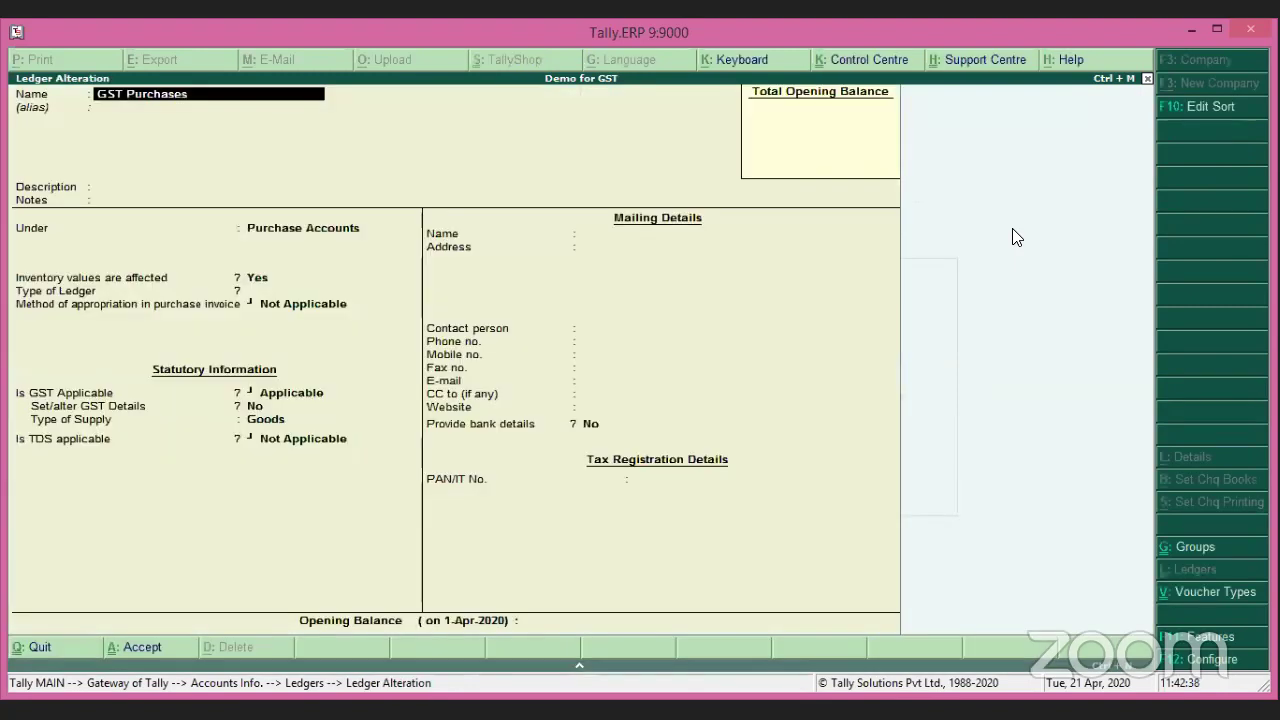
pyautogui.press('Return')
pyautogui.press('Return')
pyautogui.press('Return')
pyautogui.press('Return')
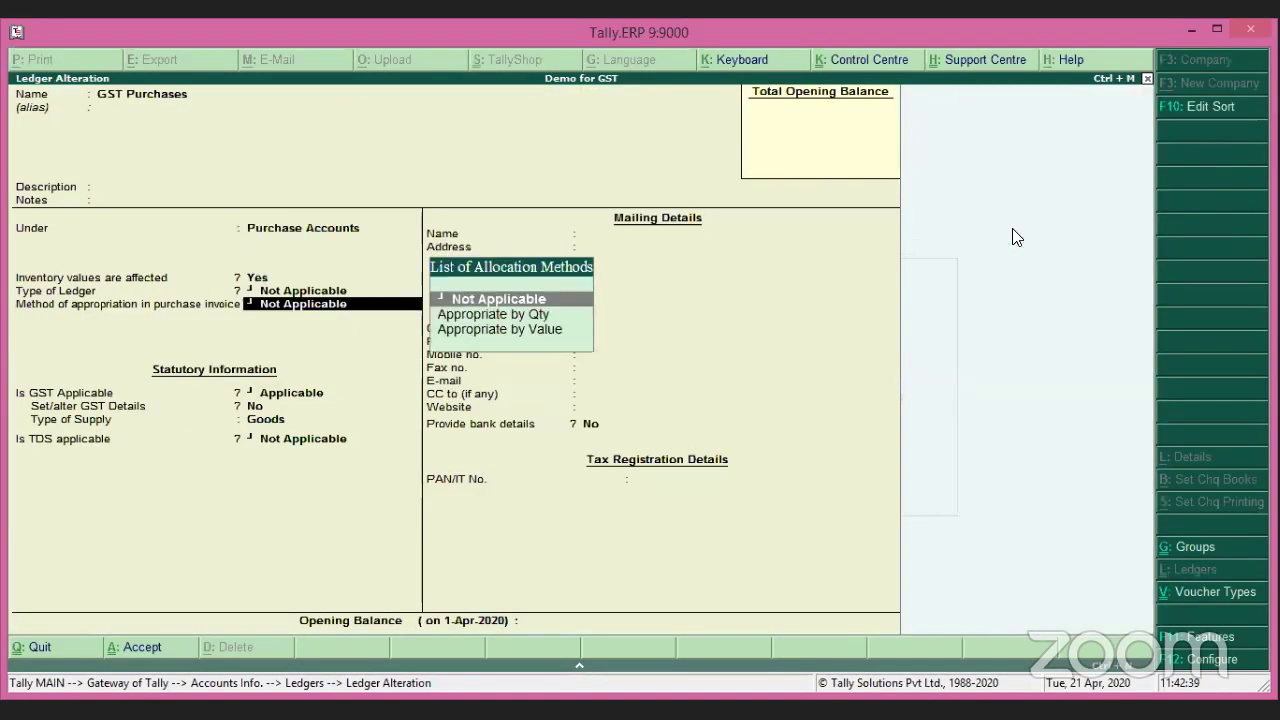
pyautogui.write('y')
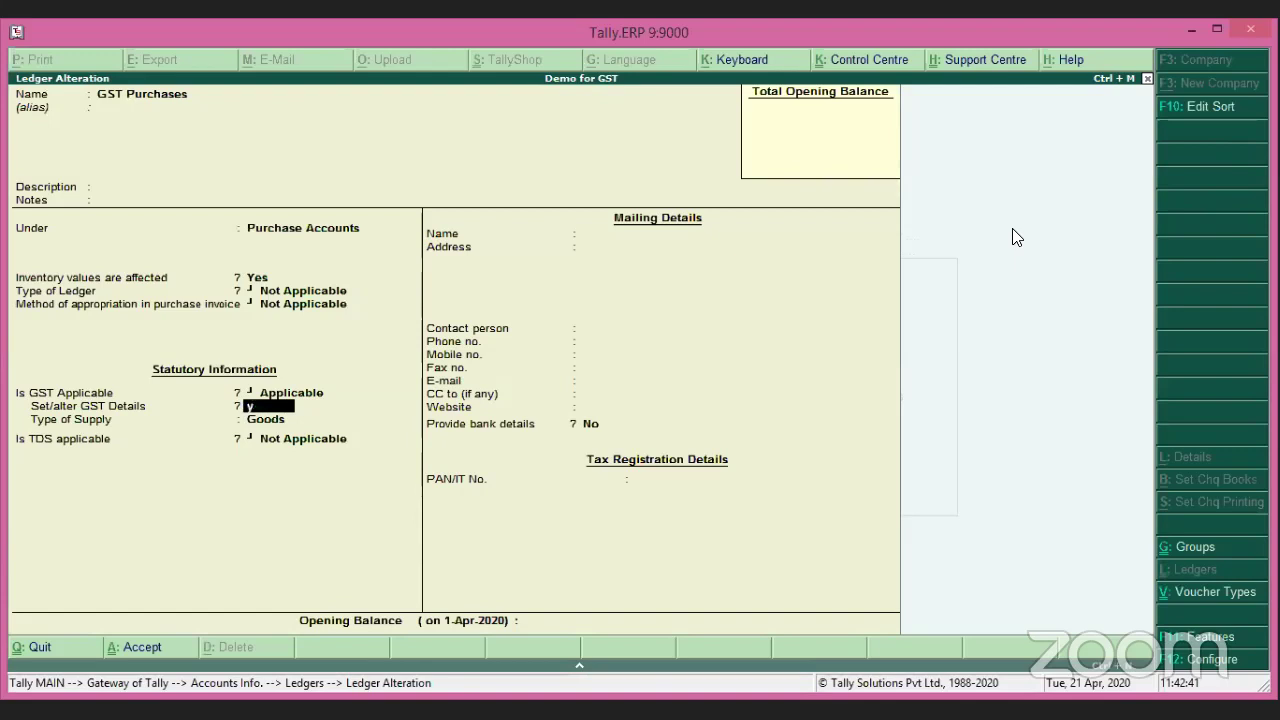
pyautogui.press('Return')
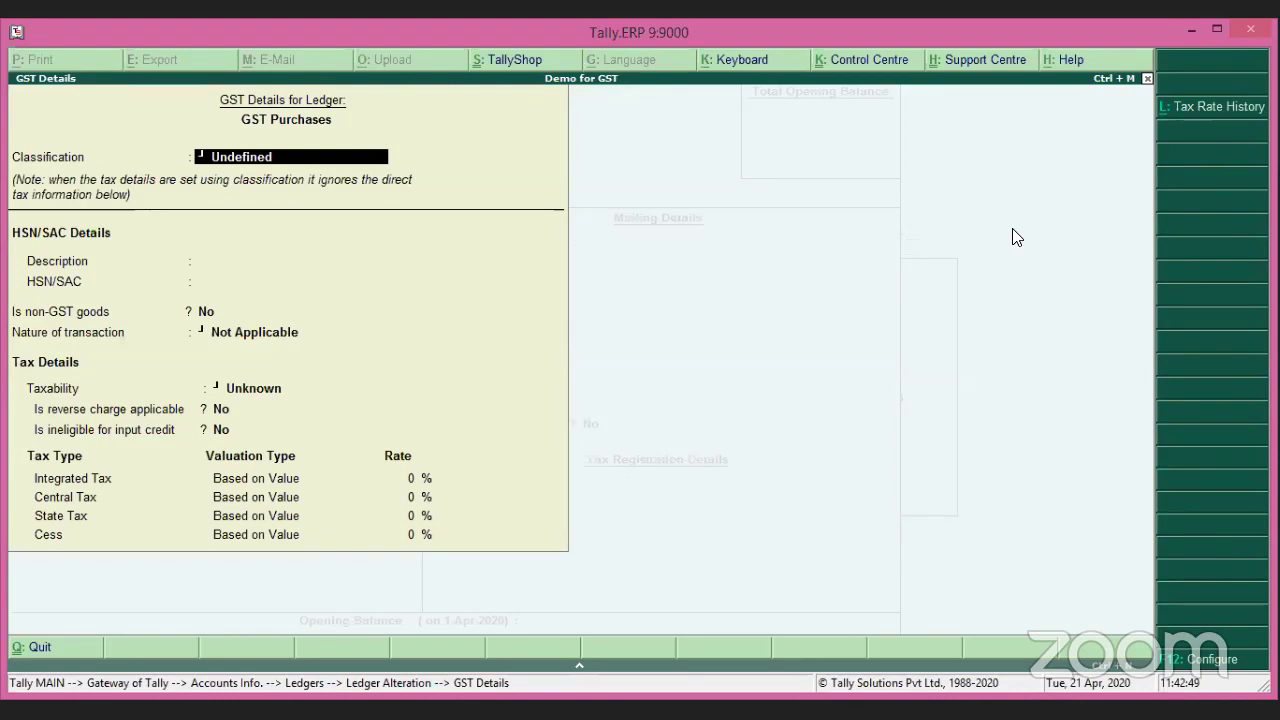
# Examine the natures of transaction available for GST Purchases, and quit the ledger without saving.
pyautogui.press('Return')
pyautogui.press('Return')
pyautogui.press('Return')
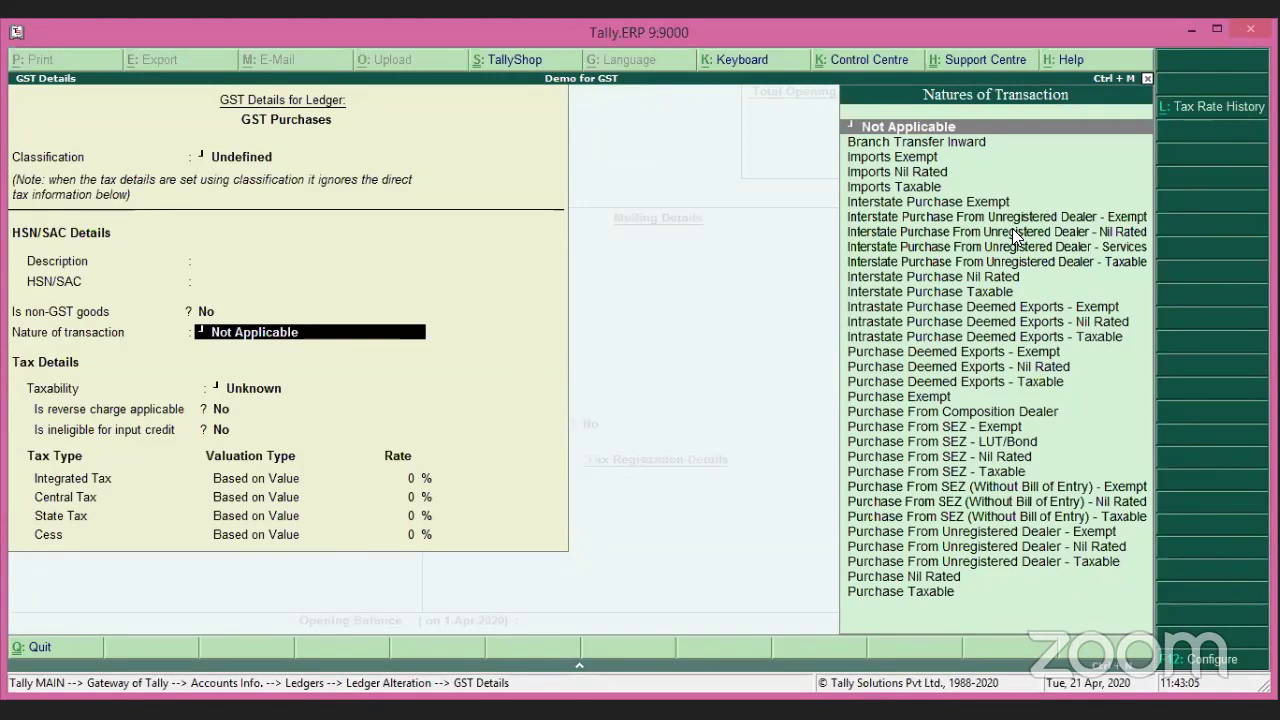
pyautogui.press('Escape')
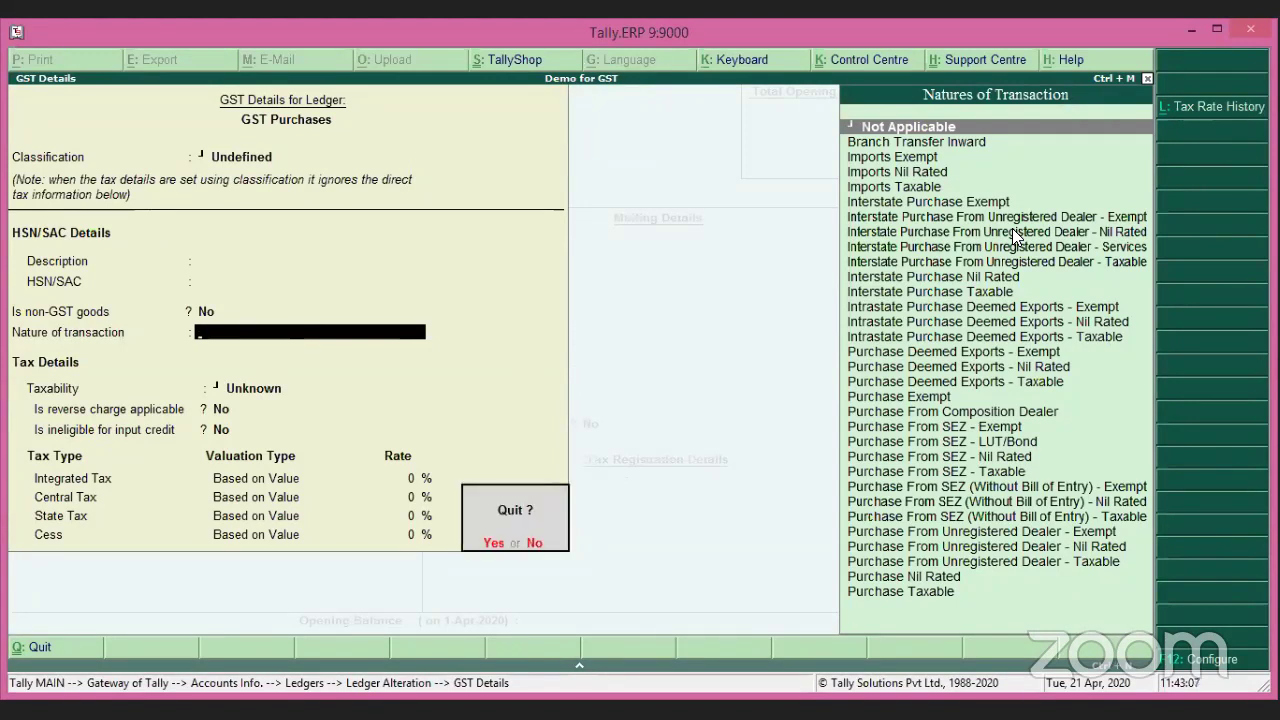
pyautogui.press('y')
pyautogui.press('Escape')
pyautogui.press('y')
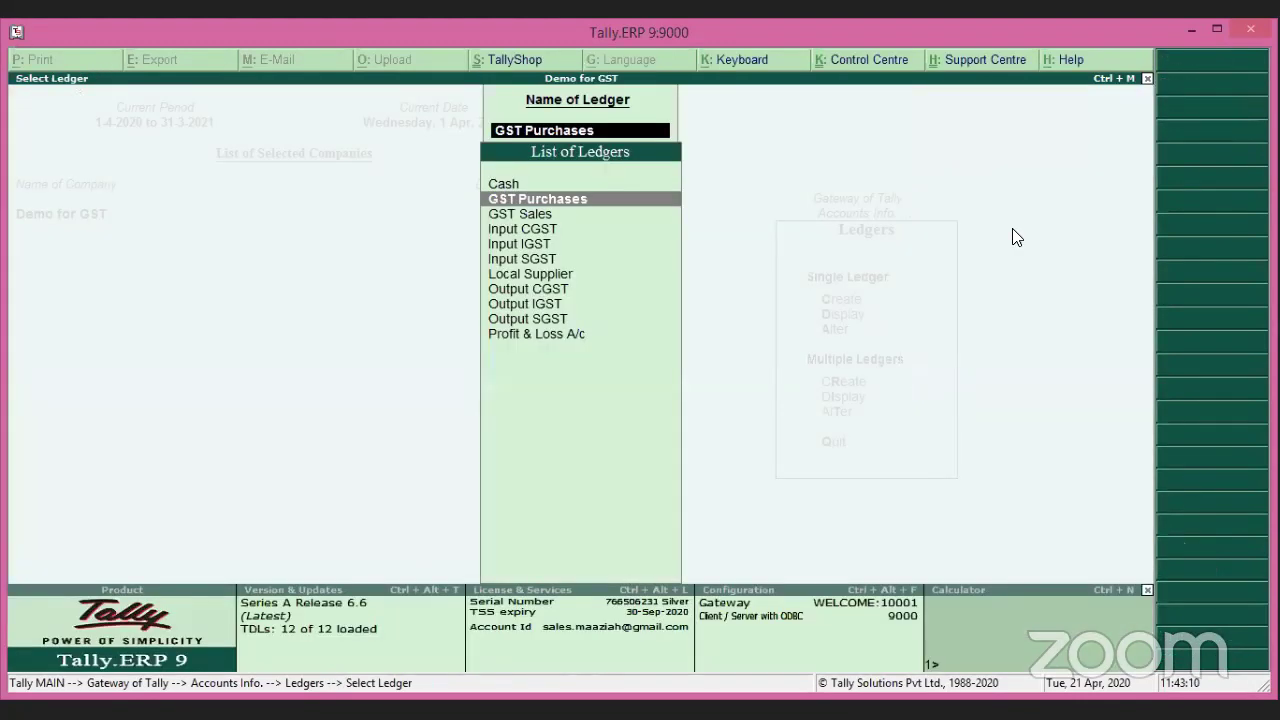
pyautogui.press('Escape')
# Create a new single ledger named Local Sales @ 5% under the Sales Accounts group.
pyautogui.press('Up')
pyautogui.press('Up')
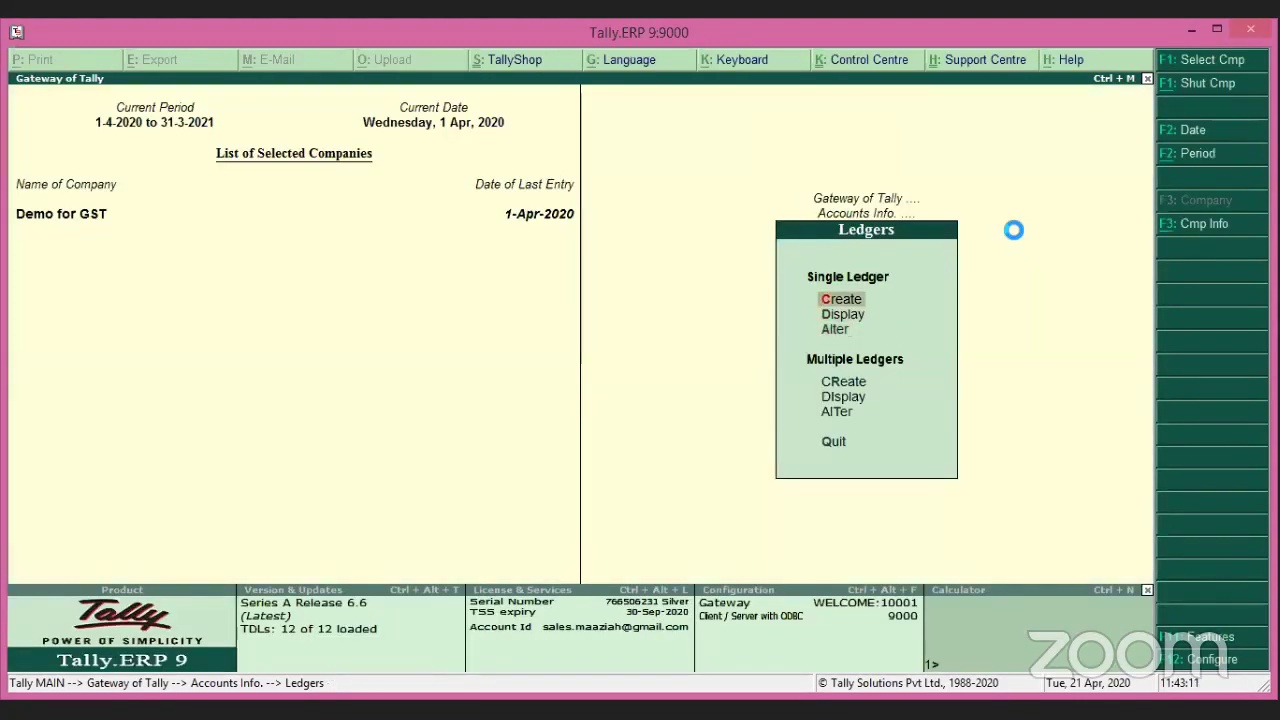
pyautogui.press('Return')
pyautogui.write('Local Sale')
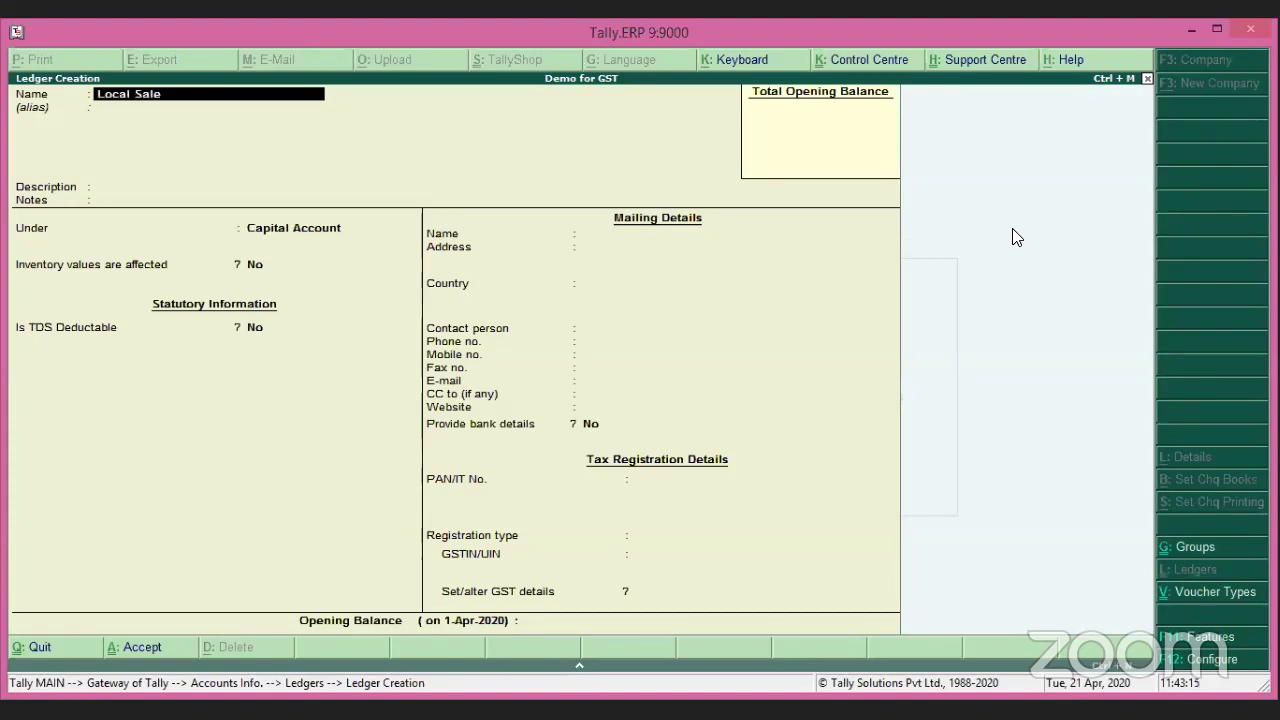
pyautogui.write('s @ 5%')
pyautogui.press('Return')
pyautogui.press('Return')
pyautogui.press('Return')
pyautogui.press('Return')
pyautogui.write('Sa')
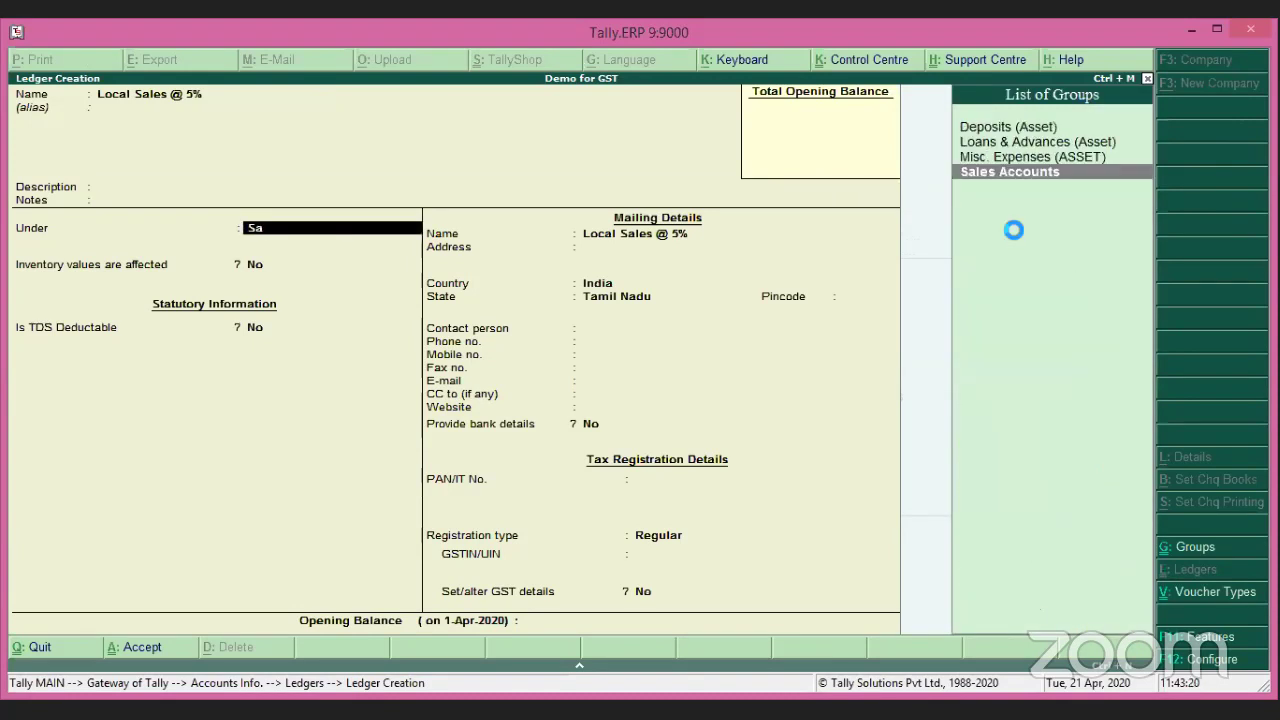
pyautogui.press('Return')
# Keep inventory values affected and GST Applicable for Local Sales @ 5%, and set Set/alter GST Details to Yes.
pyautogui.press('Return')
pyautogui.press('Return')
pyautogui.press('Return')
pyautogui.write('y')
pyautogui.press('Return')
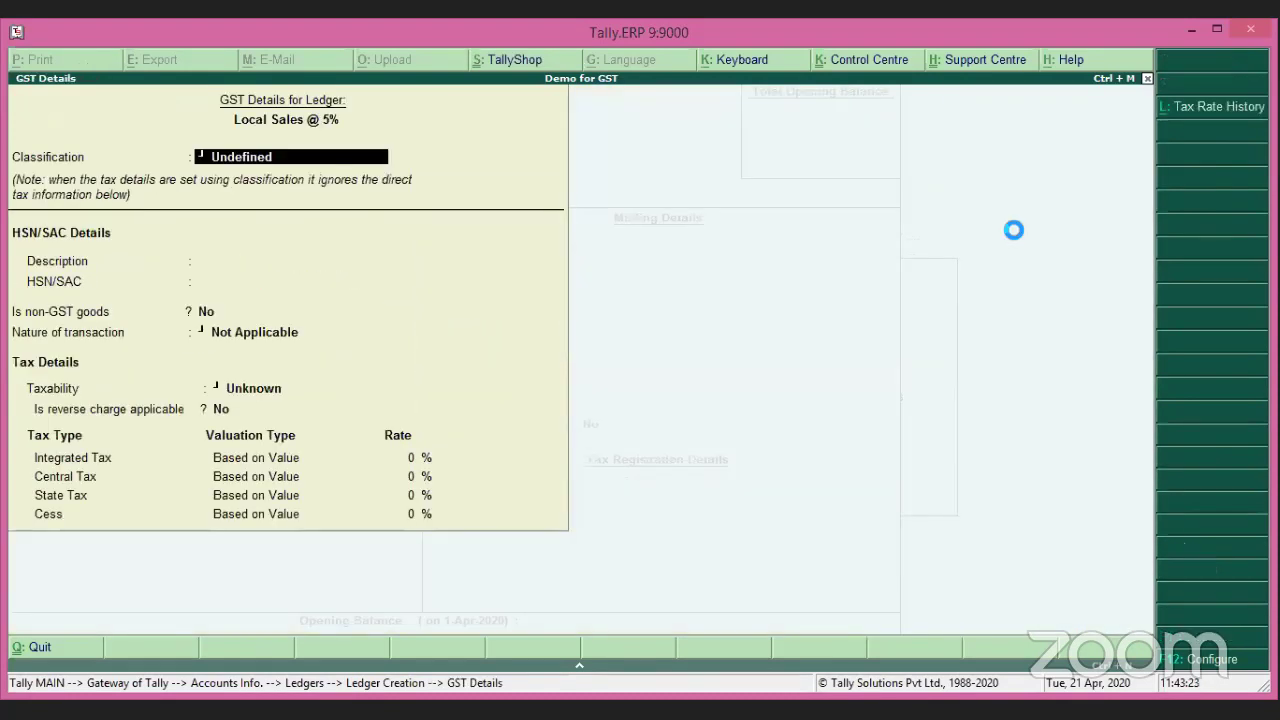
# Set the nature of transaction of Local Sales @ 5% to Sales Taxable, leaving HSN/SAC details blank and non-GST goods at No.
pyautogui.press('Return')
pyautogui.press('Return')
pyautogui.press('Return')
pyautogui.press('Return')
pyautogui.write('Sal')
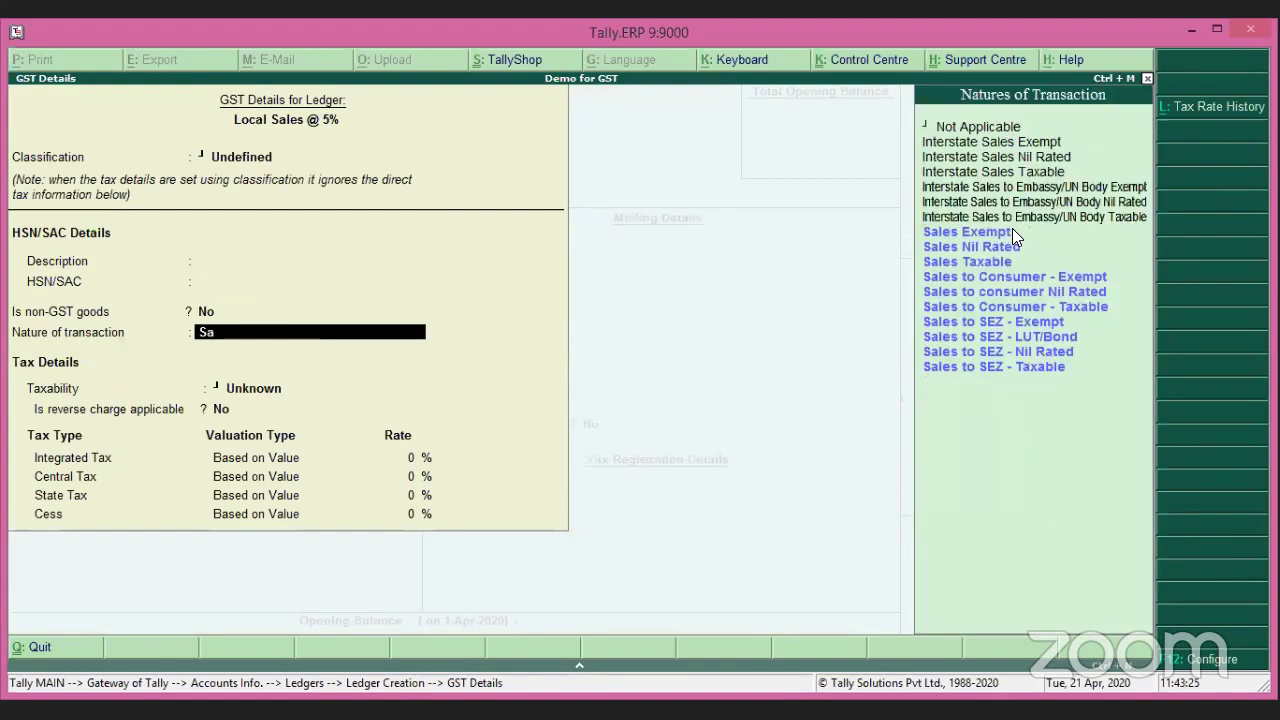
pyautogui.press('Down')
pyautogui.press('Down')
pyautogui.press('Down')
pyautogui.press('Up')
pyautogui.press('Return')
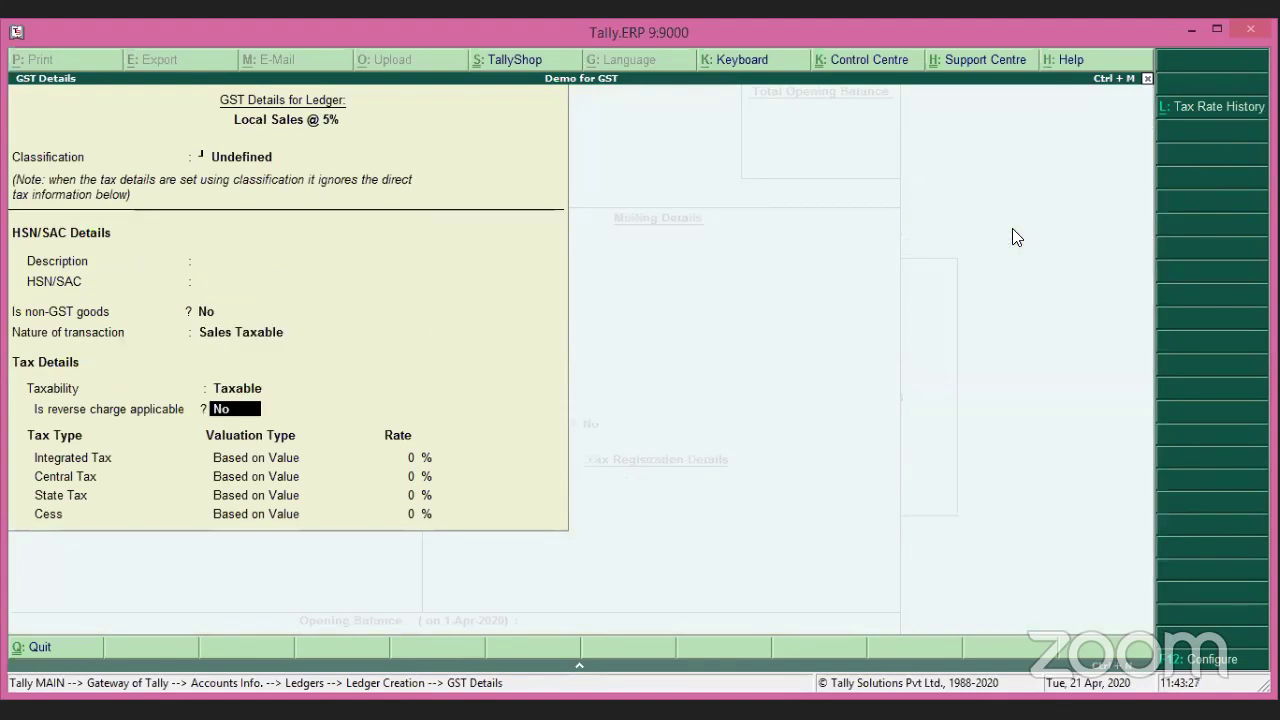
# Set the integrated tax rate of Local Sales @ 5% to 5 % without reverse charge, and accept the GST details.
pyautogui.press('Return')
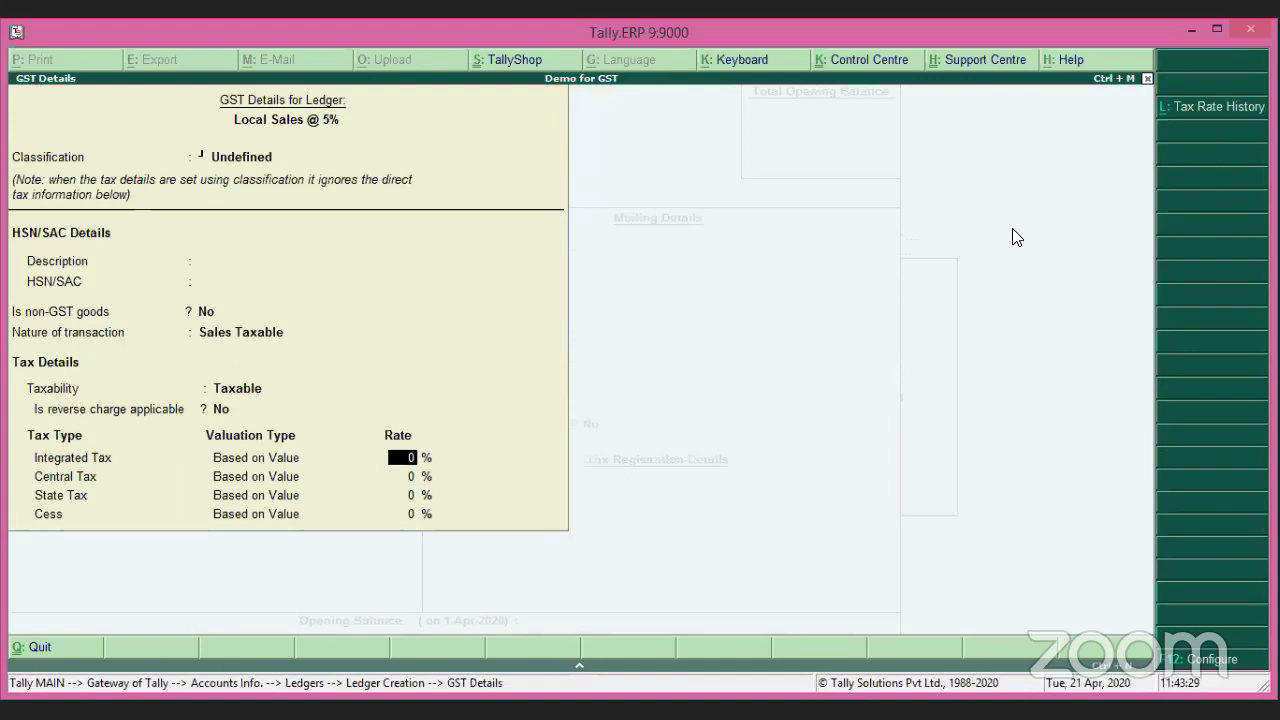
pyautogui.write('5')
pyautogui.press('Return')
pyautogui.press('Return')
pyautogui.press('Return')
pyautogui.press('Return')
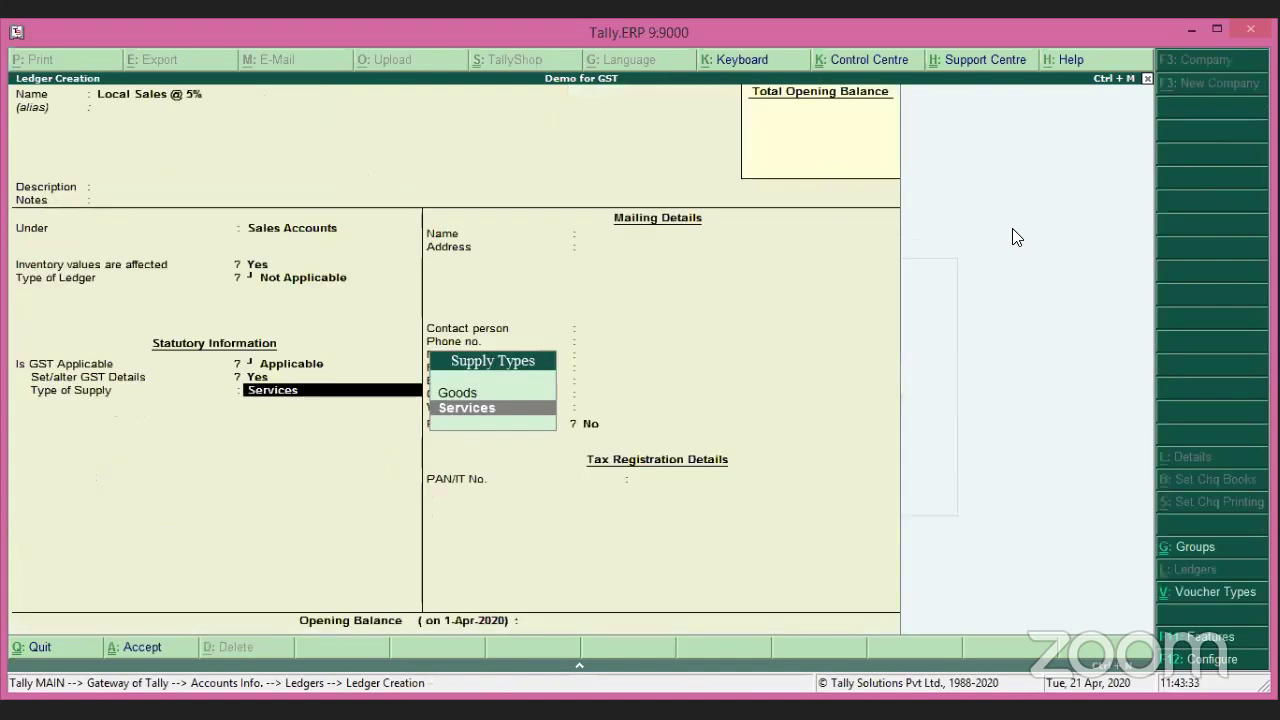
# Set the type of supply of Local Sales @ 5% to Goods, keep bank details at No, and save the ledger.
pyautogui.press('Up')
pyautogui.press('Return')
pyautogui.press('Return')
pyautogui.press('Return')
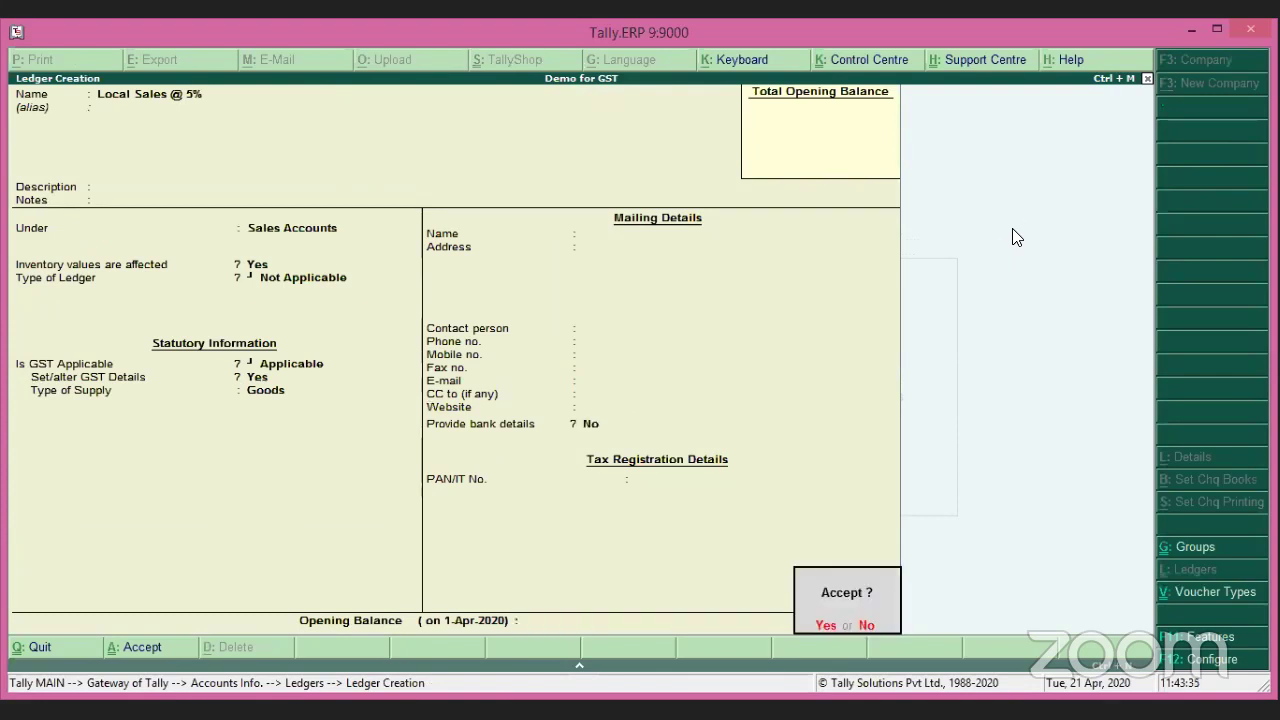
pyautogui.press('Return')
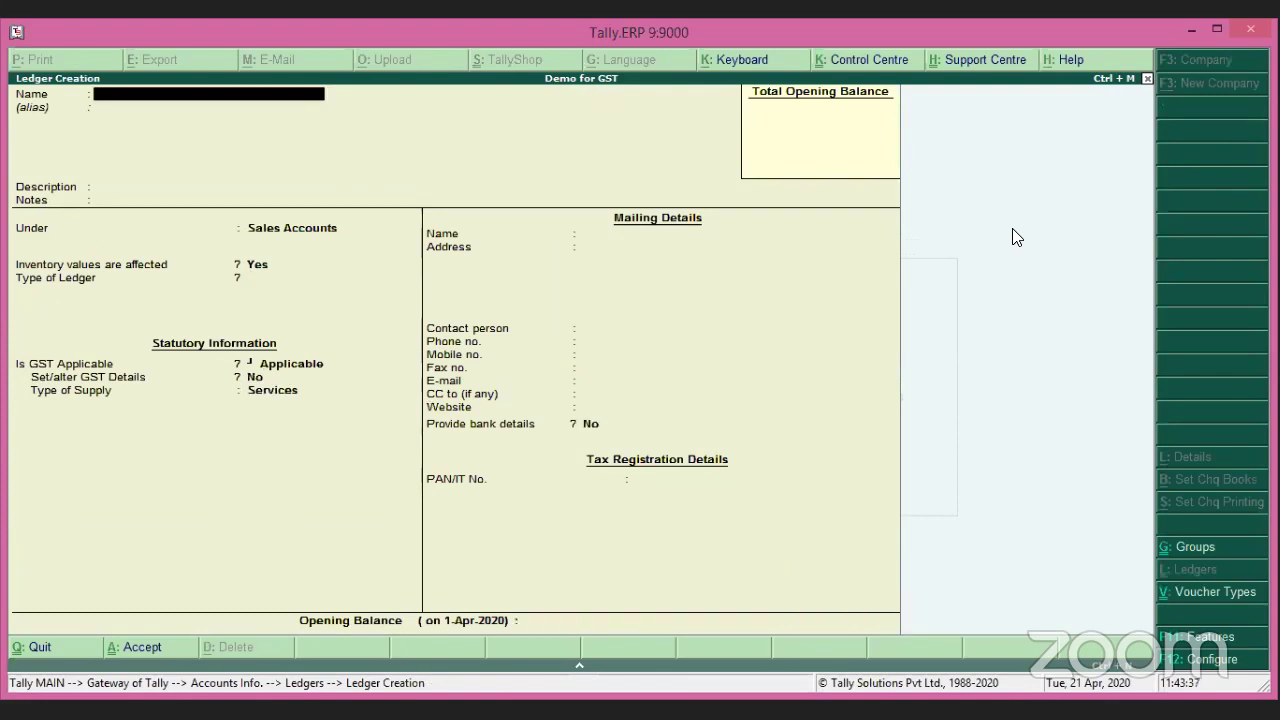
# Name the next ledger Interstate Sales @ 5% under Sales Accounts and set Set/alter GST Details to Yes.
pyautogui.write('Interstate Sales @ 5%')
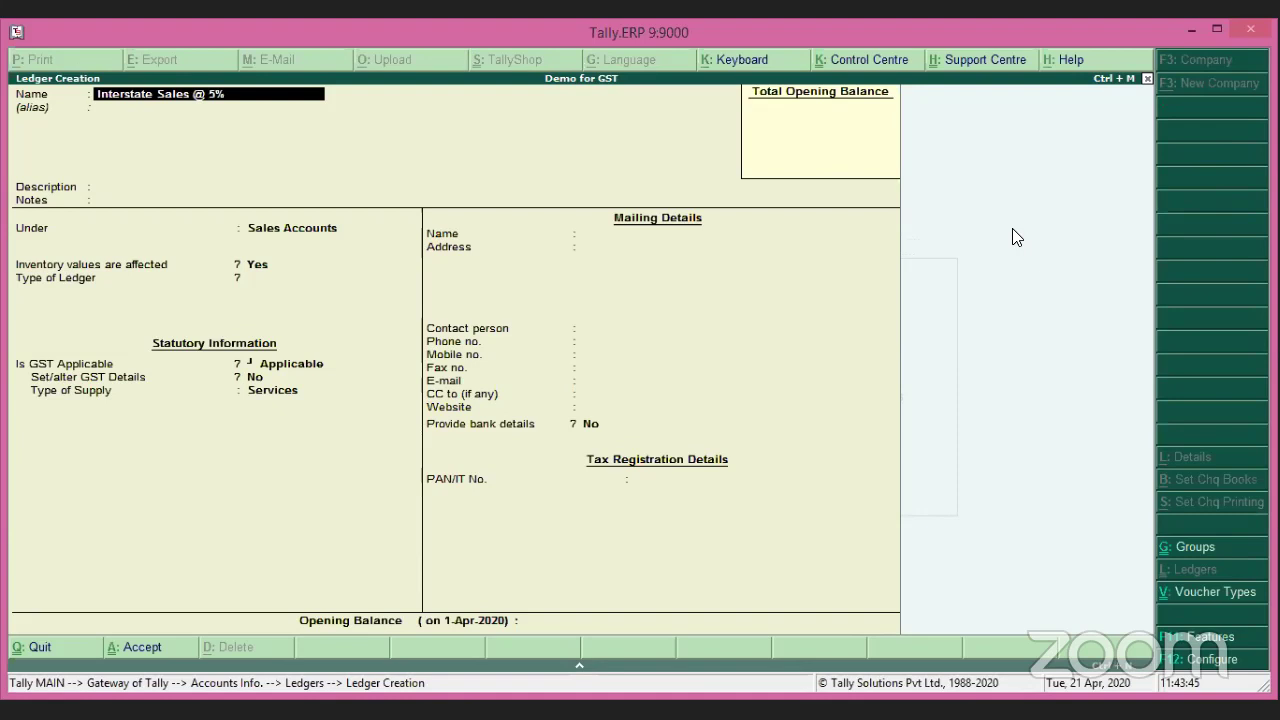
pyautogui.press('Return')
pyautogui.press('Return')
pyautogui.press('Return')
pyautogui.press('Return')
pyautogui.press('Return')
pyautogui.press('Return')
pyautogui.press('Return')
pyautogui.write('y')
pyautogui.press('Return')
# Set the nature of transaction of Interstate Sales @ 5% to Interstate Sales Taxable, leaving HSN/SAC details blank.
pyautogui.press('Return')
pyautogui.press('Return')
pyautogui.press('Return')
pyautogui.press('Return')
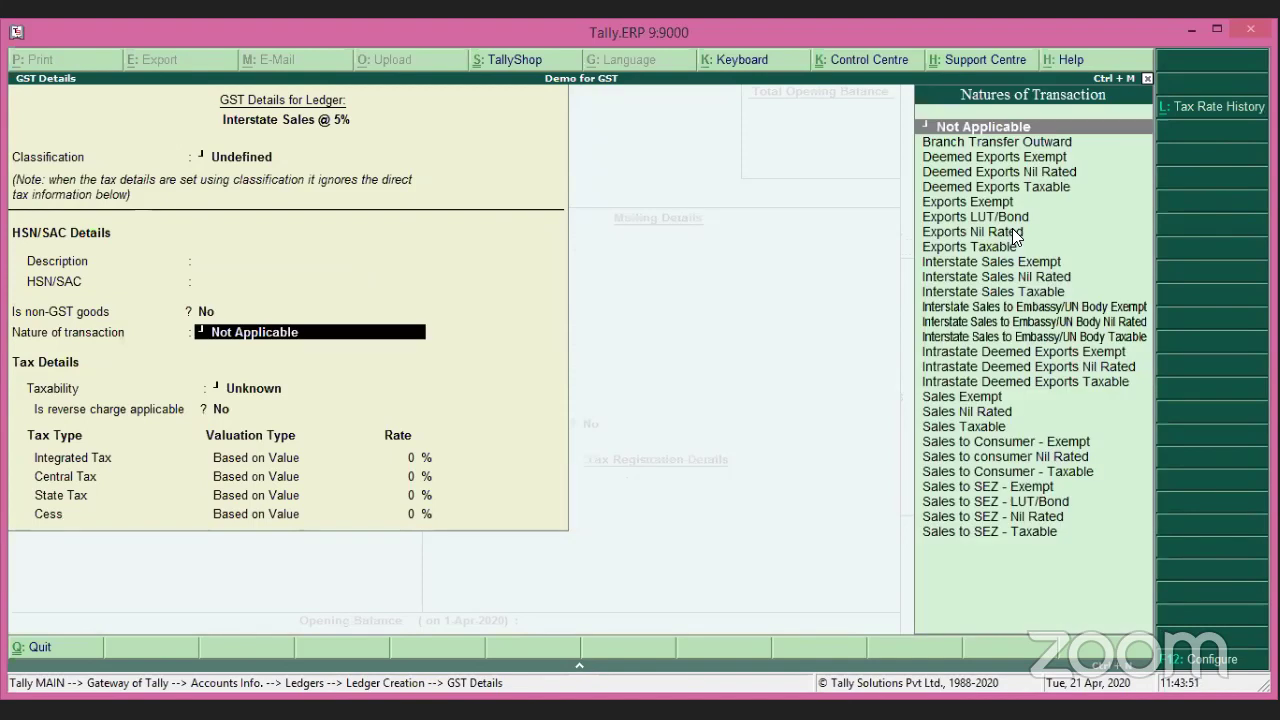
pyautogui.write('In')
pyautogui.press('Down')
pyautogui.press('Down')
pyautogui.press('Return')
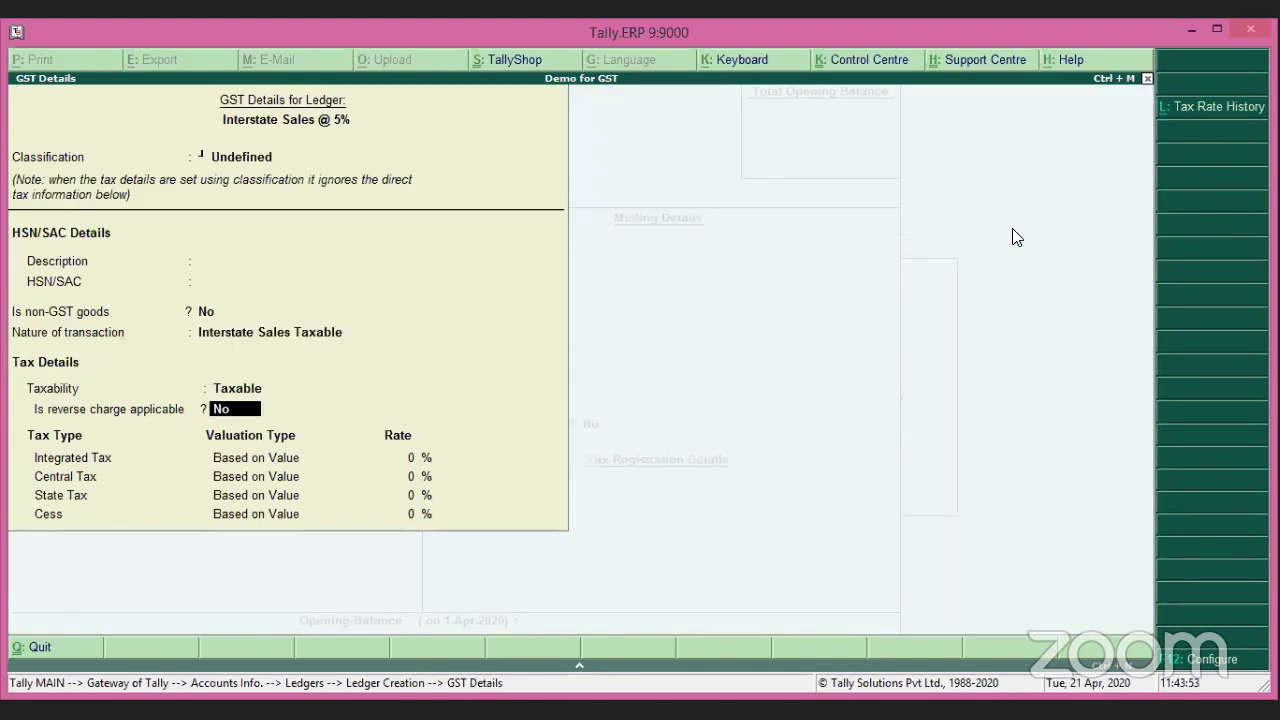
# Set the integrated tax rate of Interstate Sales @ 5% to 5 % without reverse charge, and accept the GST details.
pyautogui.press('Return')
pyautogui.write('5')
pyautogui.press('Return')
pyautogui.press('Return')
pyautogui.press('Return')
pyautogui.press('Return')
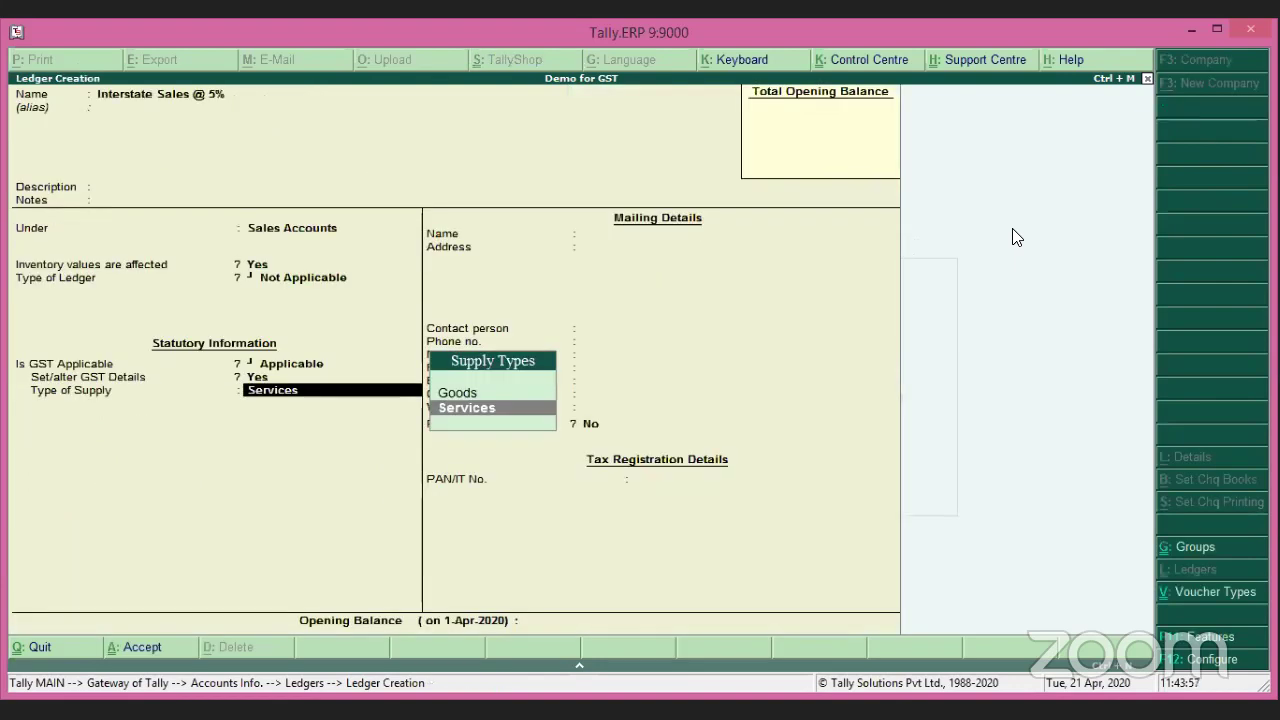
# Set the type of supply of Interstate Sales @ 5% to Goods, save the ledger and leave ledger creation.
pyautogui.press('Up')
pyautogui.press('Return')
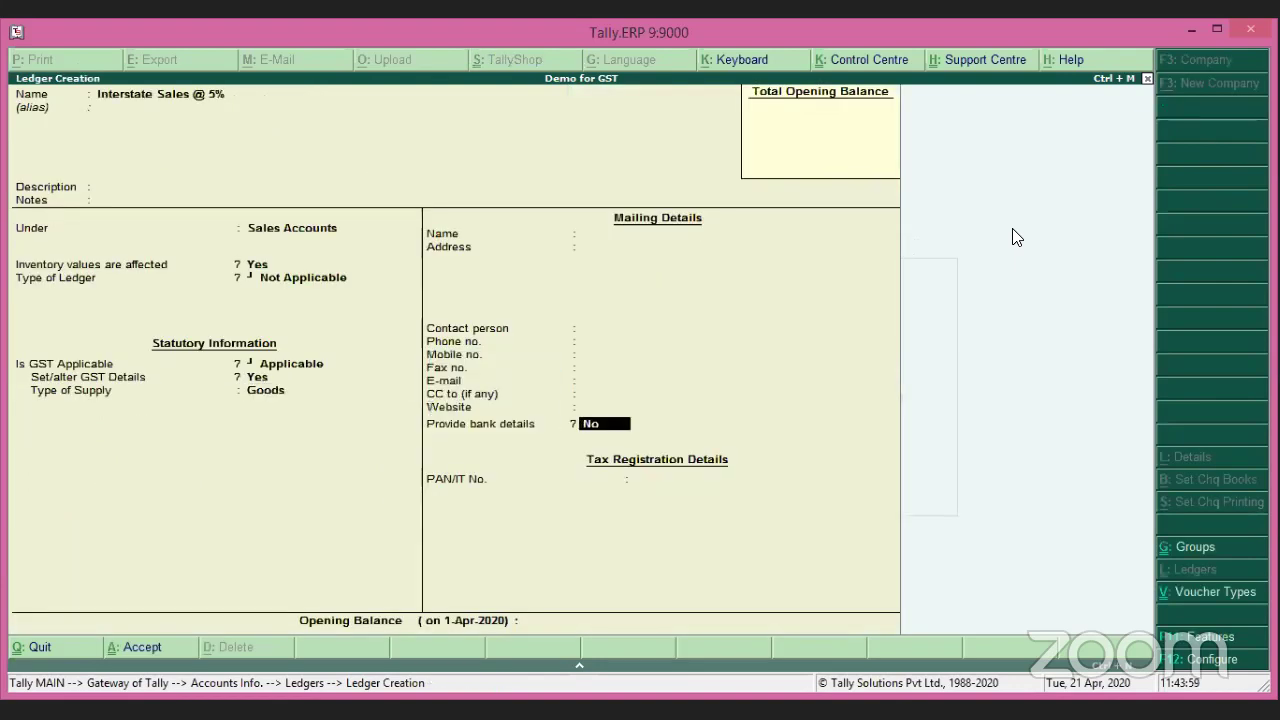
pyautogui.hotkey('ctrl', 'a')
pyautogui.press('Escape')
pyautogui.press('Return')
# Open the existing GST Sales ledger for alteration.
pyautogui.press('Down')
pyautogui.press('Down')
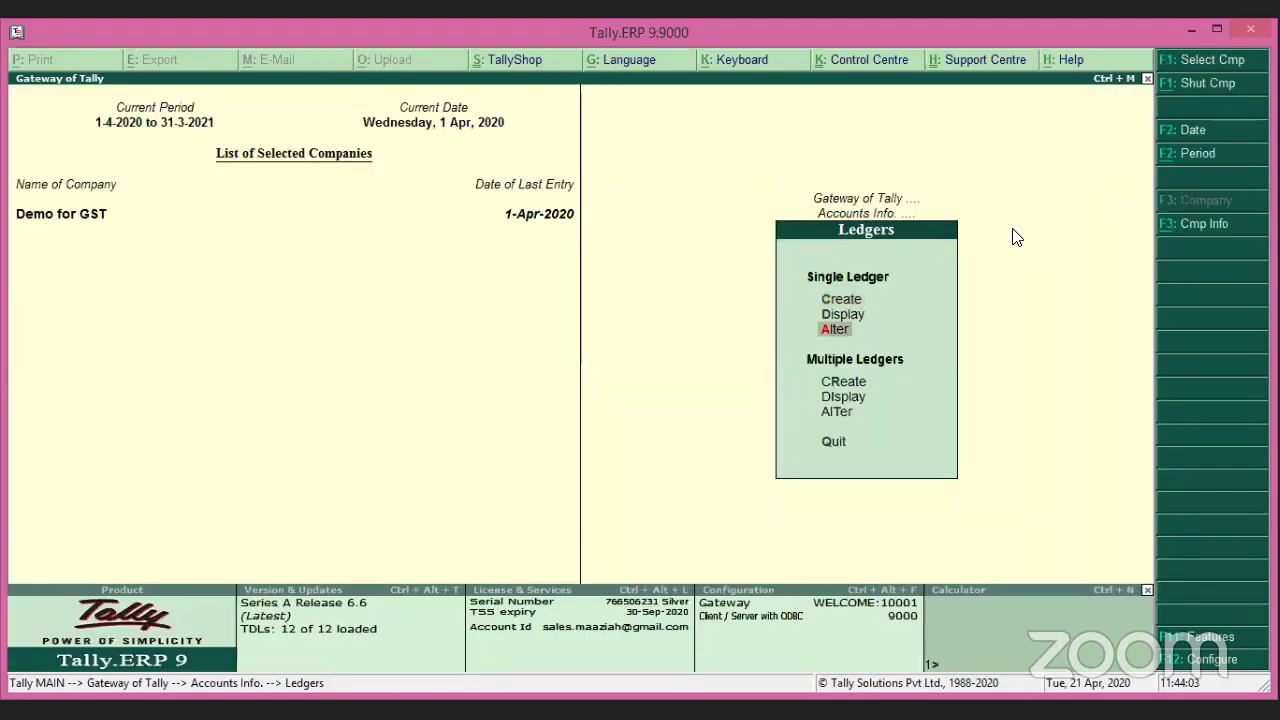
pyautogui.press('Return')
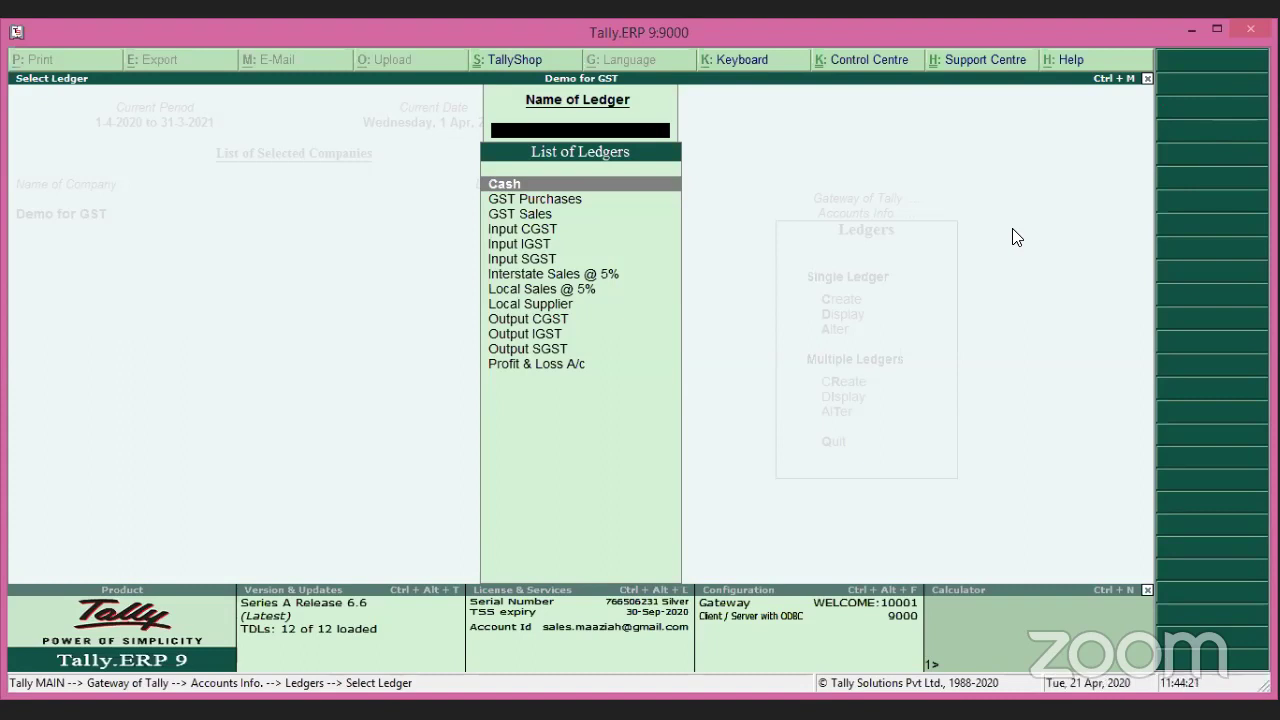
pyautogui.press('Down')
pyautogui.press('Down')
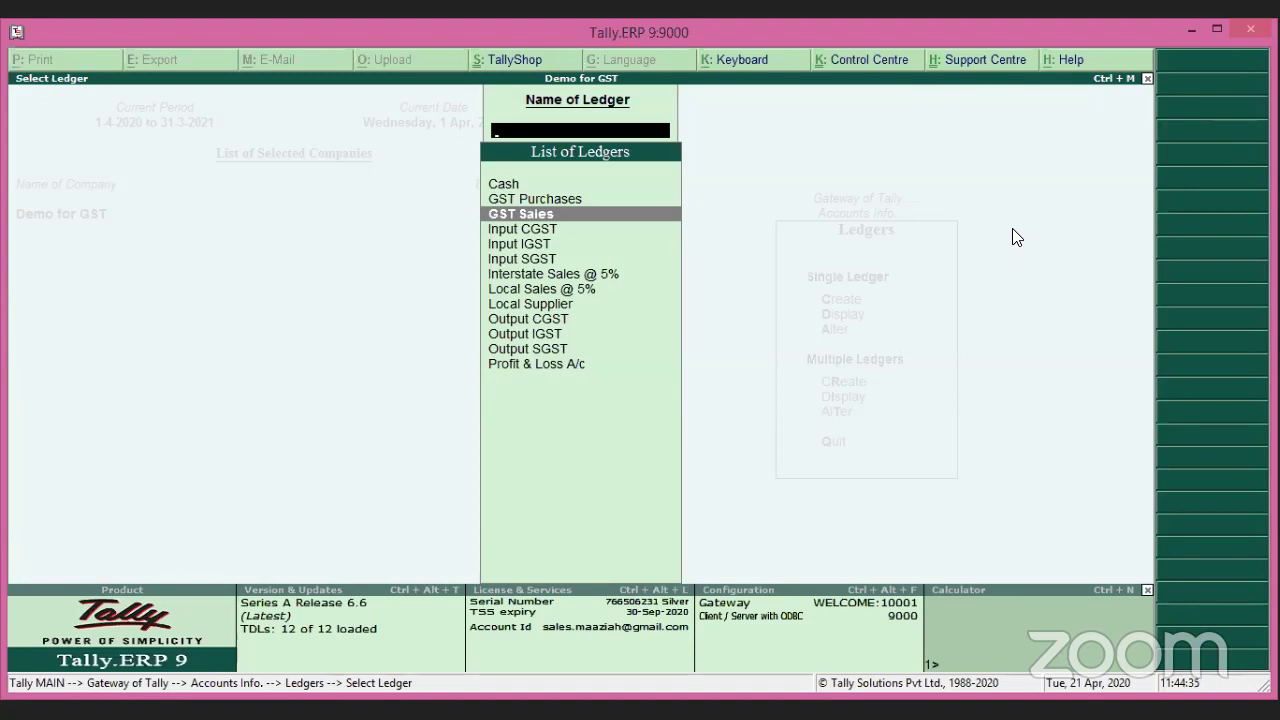
pyautogui.press('Return')
pyautogui.press('Return')
pyautogui.press('Return')
pyautogui.press('Return')
pyautogui.press('Return')
pyautogui.press('Return')
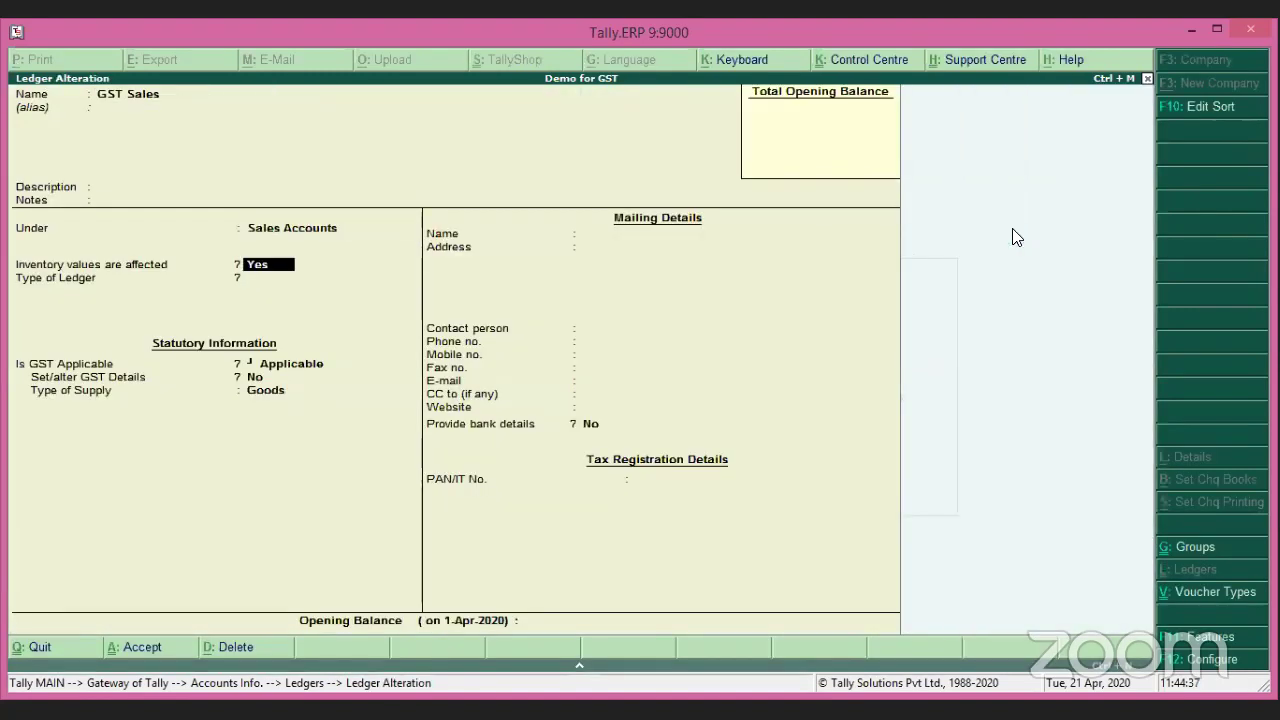
# View the GST details of the GST Sales ledger, leave it without saving and return to the Gateway of Tally.
pyautogui.press('Return')
pyautogui.press('Return')
pyautogui.press('Return')
pyautogui.write('y')
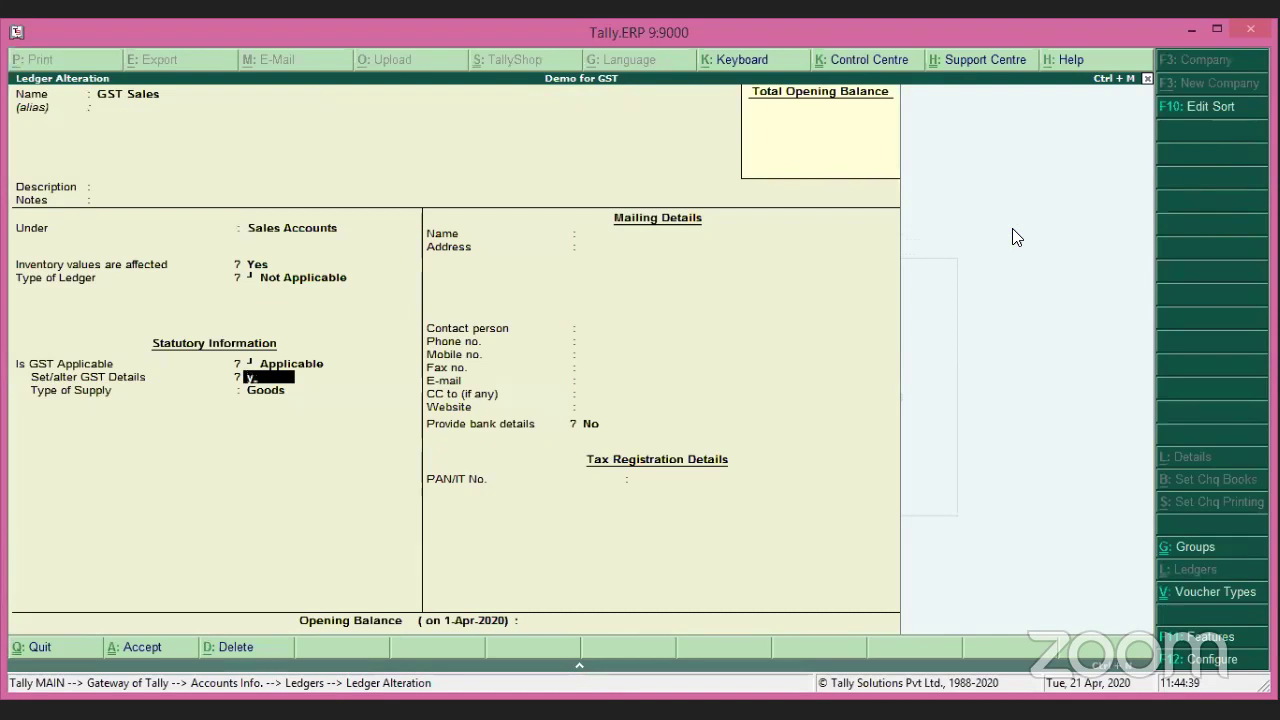
pyautogui.press('Return')
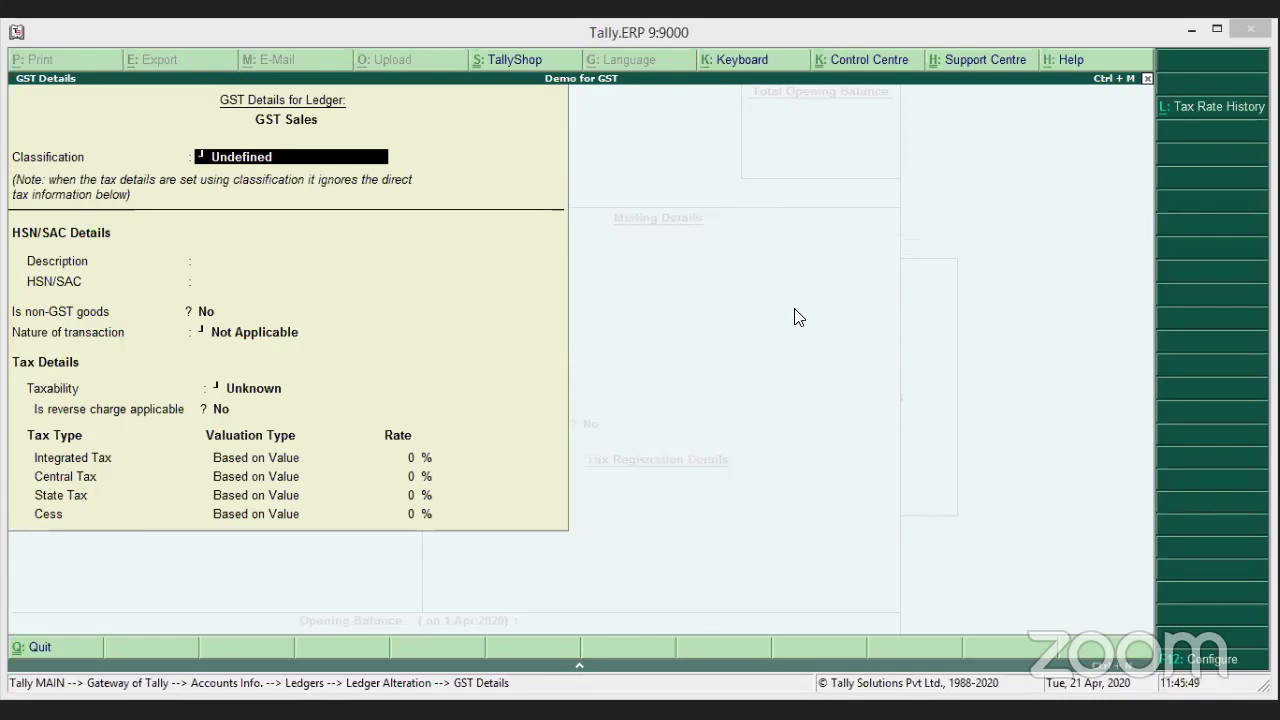
pyautogui.press('Escape')
pyautogui.press('y')
pyautogui.press('Escape')
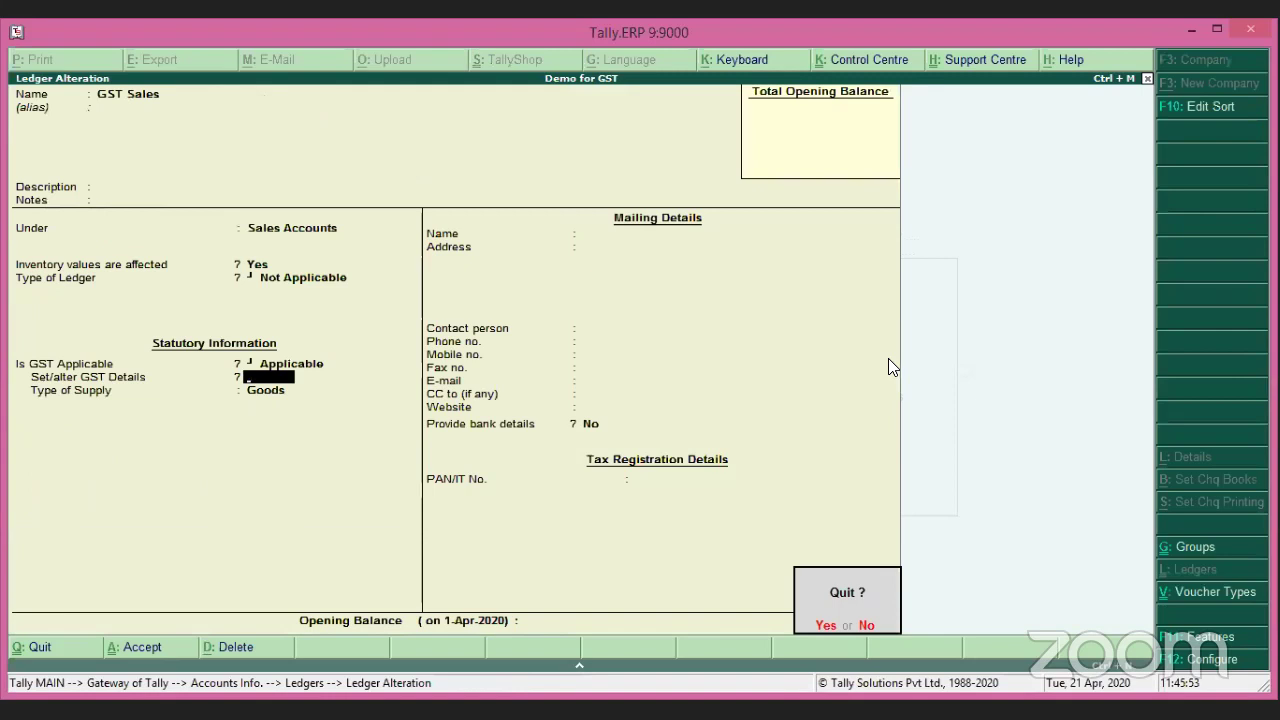
pyautogui.press('y')
pyautogui.press('Escape')
pyautogui.press('Escape')
pyautogui.press('Escape')
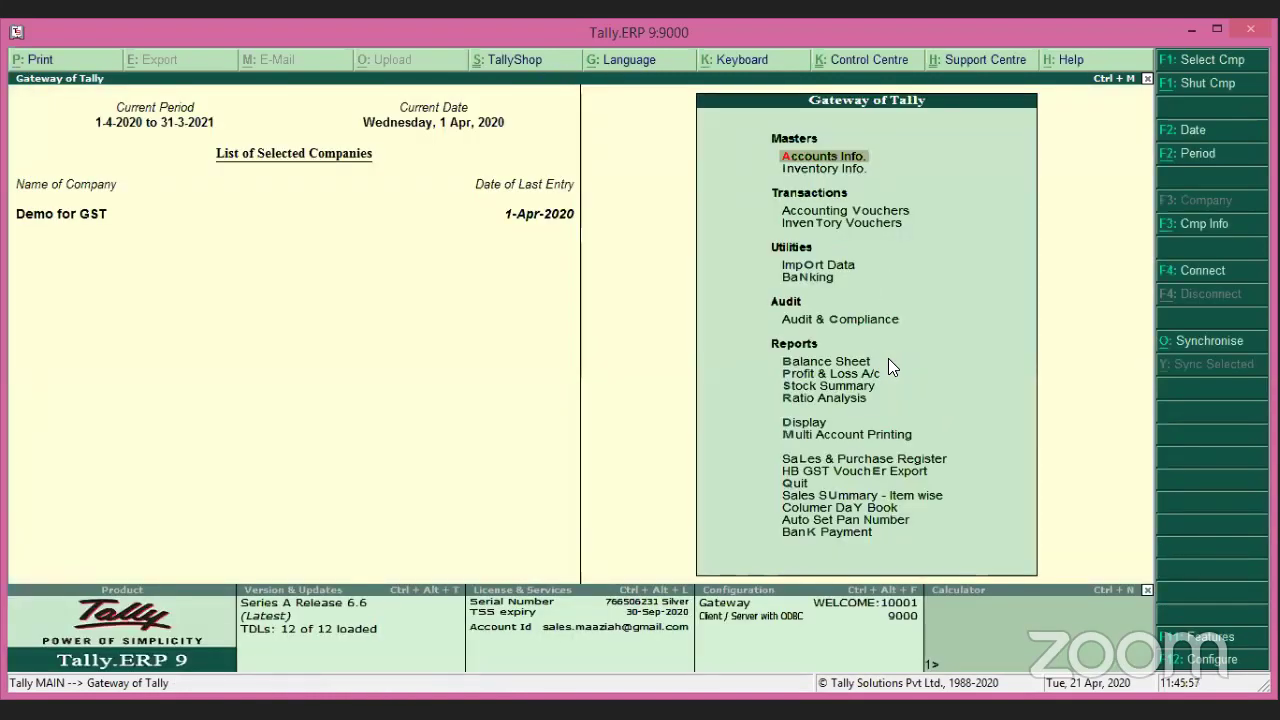
# Open the GSTR-3B report from the statutory GST reports.
pyautogui.press('Down')
pyautogui.press('Down')
pyautogui.press('Down')
pyautogui.press('Down')
pyautogui.press('Down')
pyautogui.press('Down')
pyautogui.press('Down')
pyautogui.press('Down')
pyautogui.press('Down')
pyautogui.press('Down')
pyautogui.press('Down')
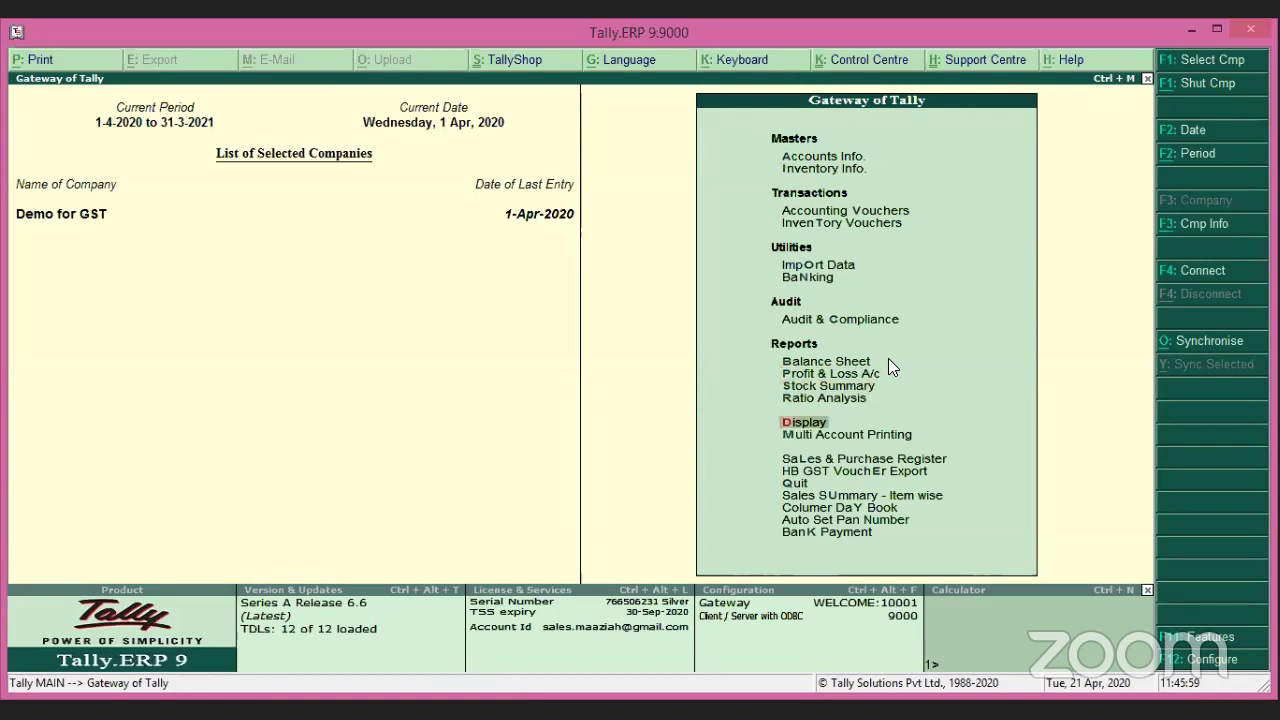
pyautogui.press('Return')
pyautogui.press('Down')
pyautogui.press('Down')
pyautogui.press('Down')
pyautogui.press('Down')
pyautogui.press('Down')
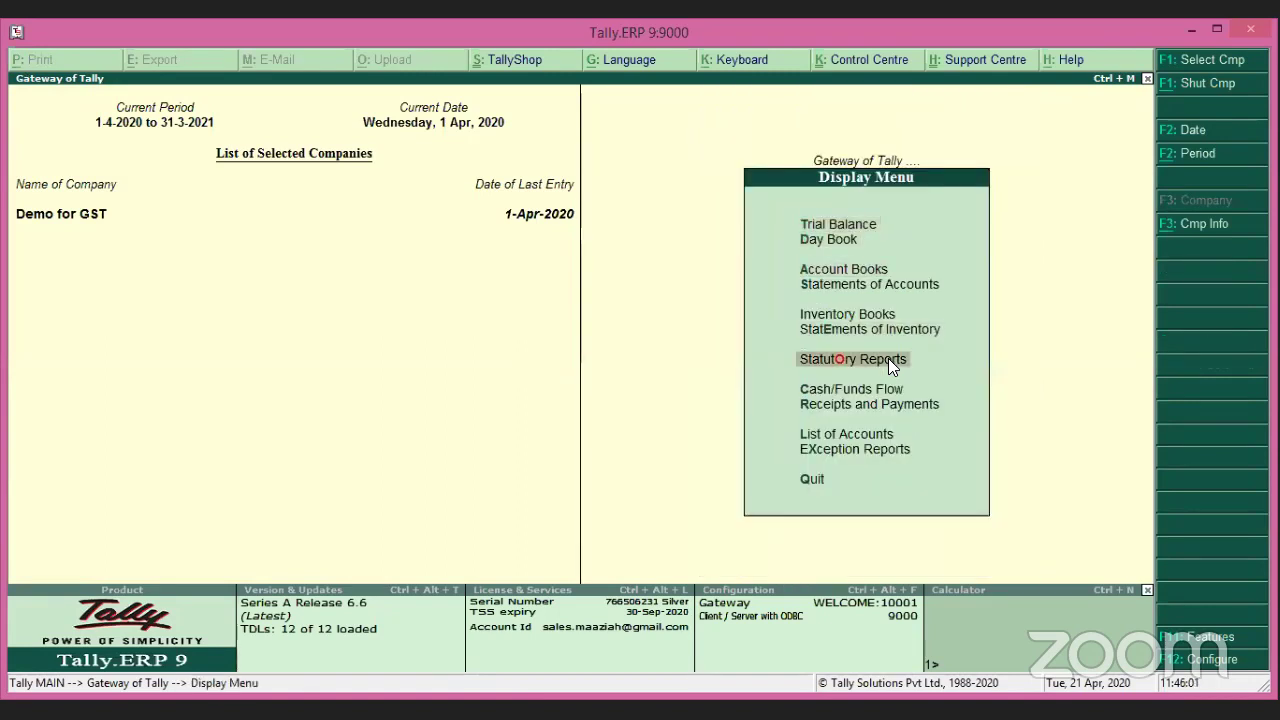
pyautogui.press('Return')
pyautogui.press('Return')
pyautogui.press('Down')
pyautogui.press('Down')
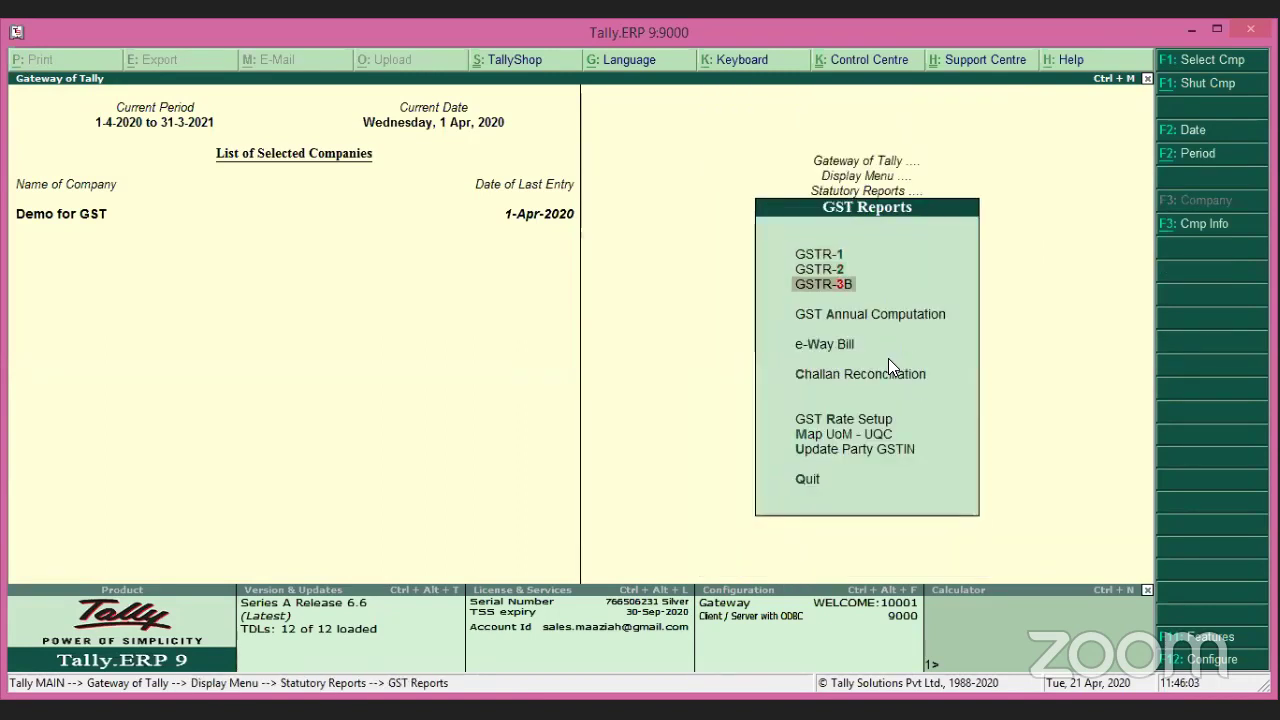
pyautogui.press('Return')
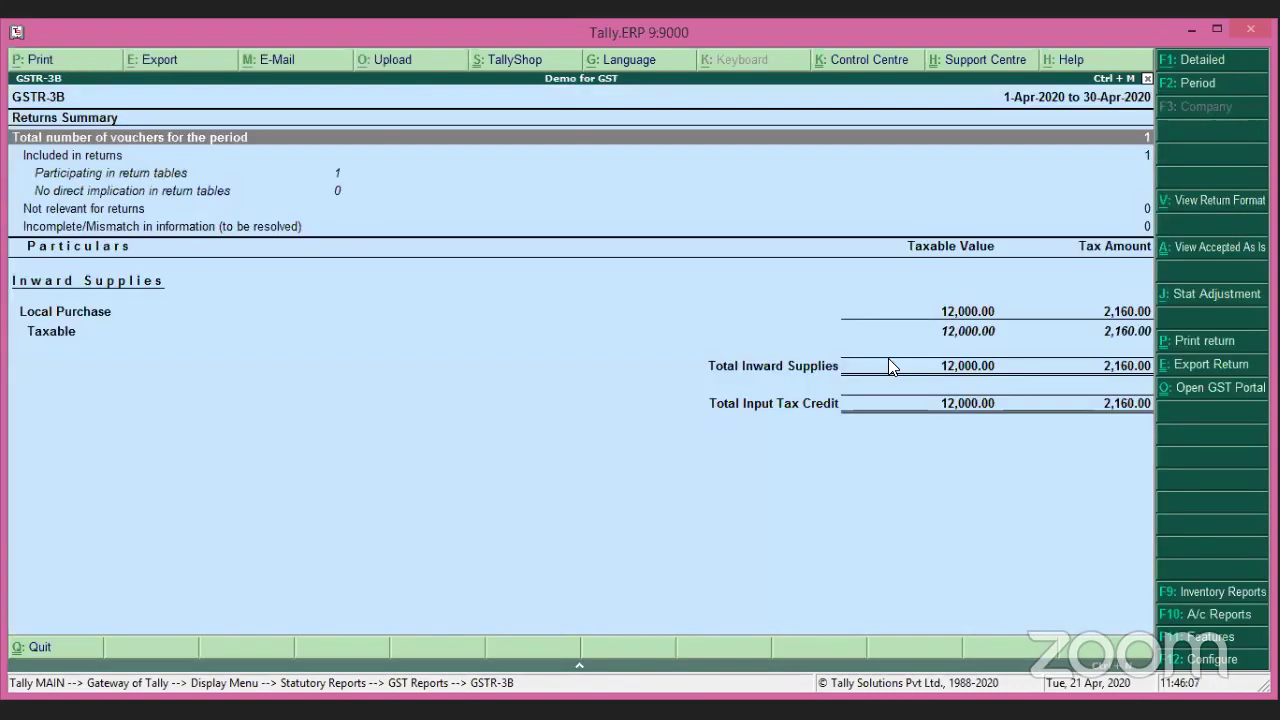
# View GSTR-3B in return format and as a detailed summary down to the local purchase tax rate, and leave the reports.
pyautogui.click(1222, 201)
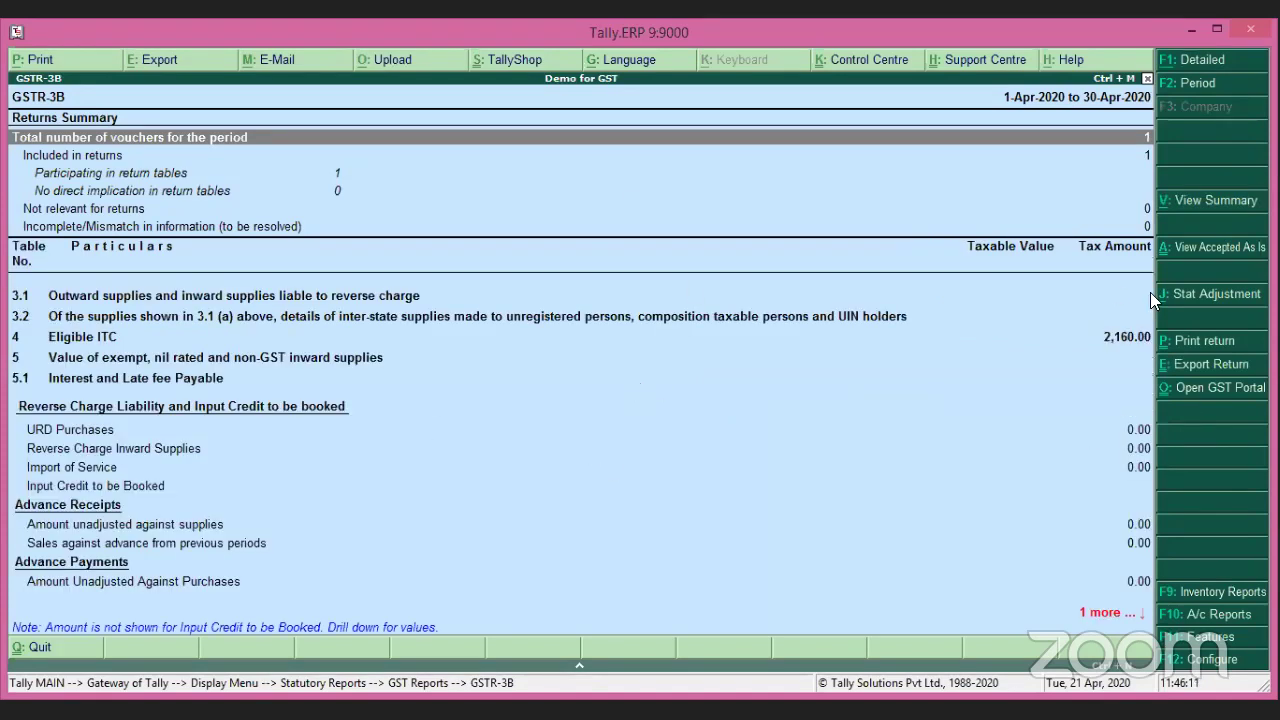
pyautogui.click(1212, 204)
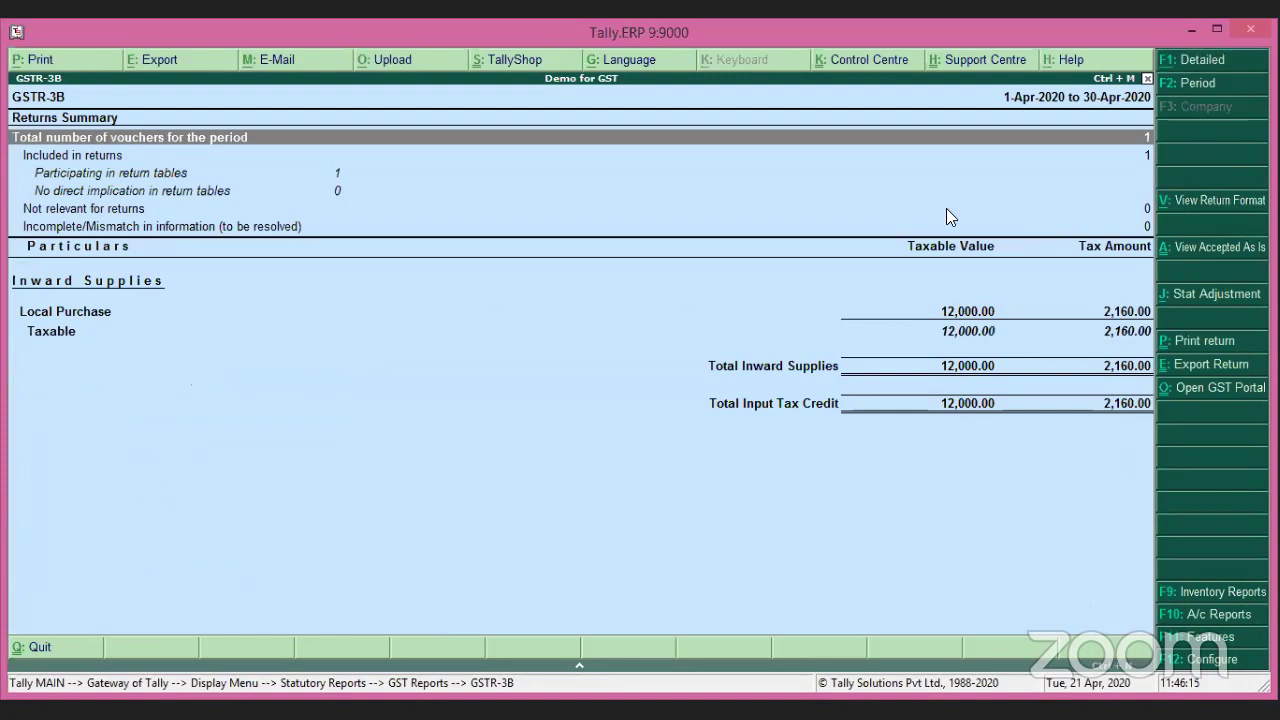
pyautogui.hotkey('alt', 'F1')
pyautogui.click(160, 370)
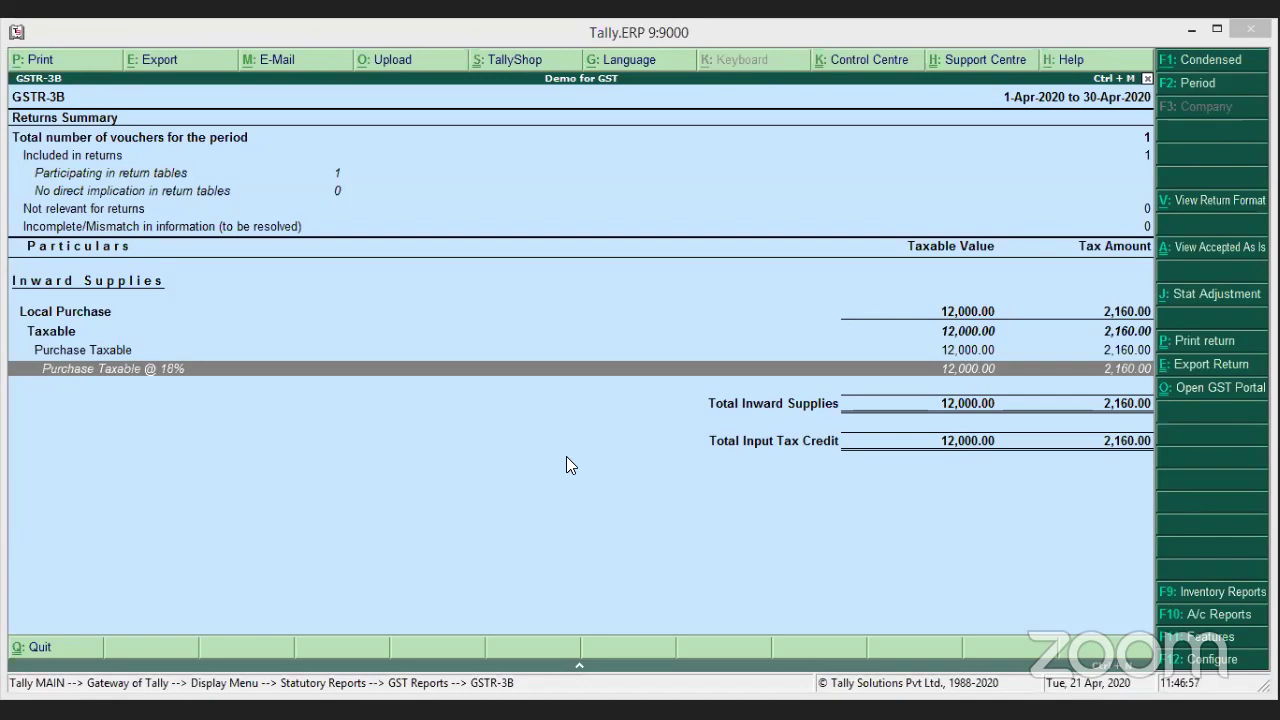
pyautogui.press('Escape')
pyautogui.press('Escape')
pyautogui.press('Escape')
pyautogui.press('Escape')
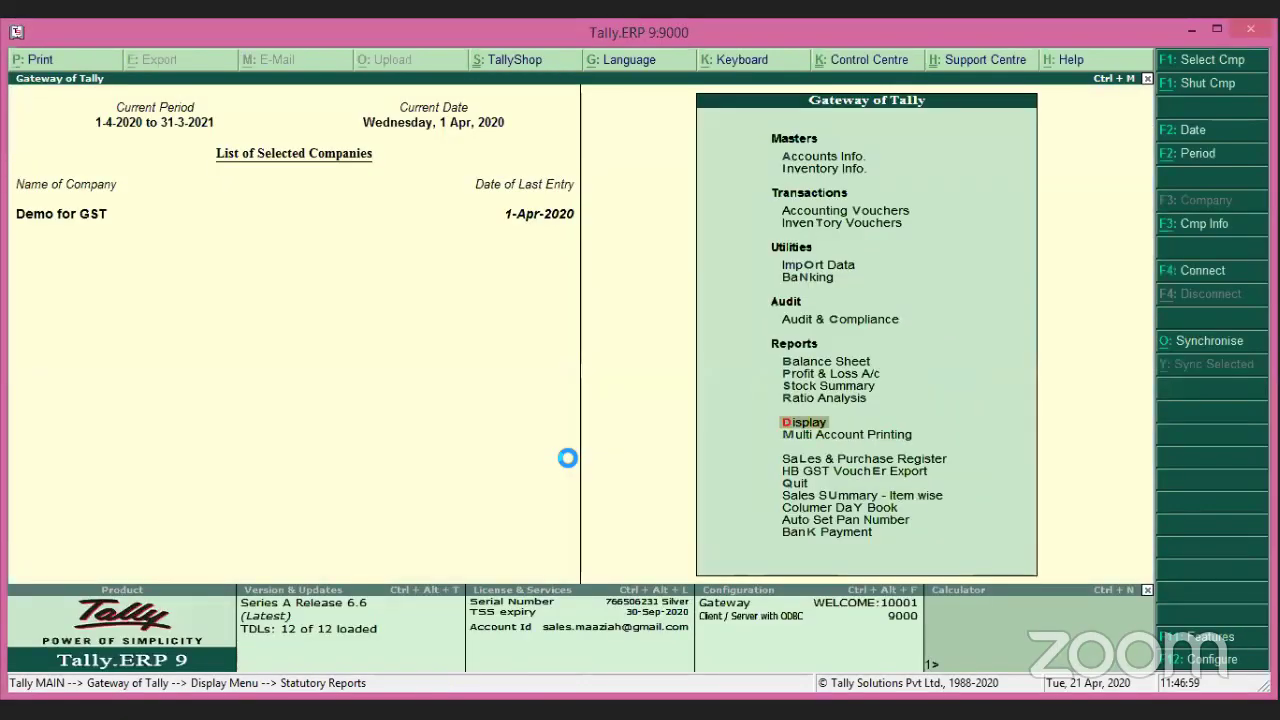
# Start a purchase voucher dated 10-4-20 with supplier invoice no. 4578 and invoice date 10-Apr-2020.
pyautogui.press('v')
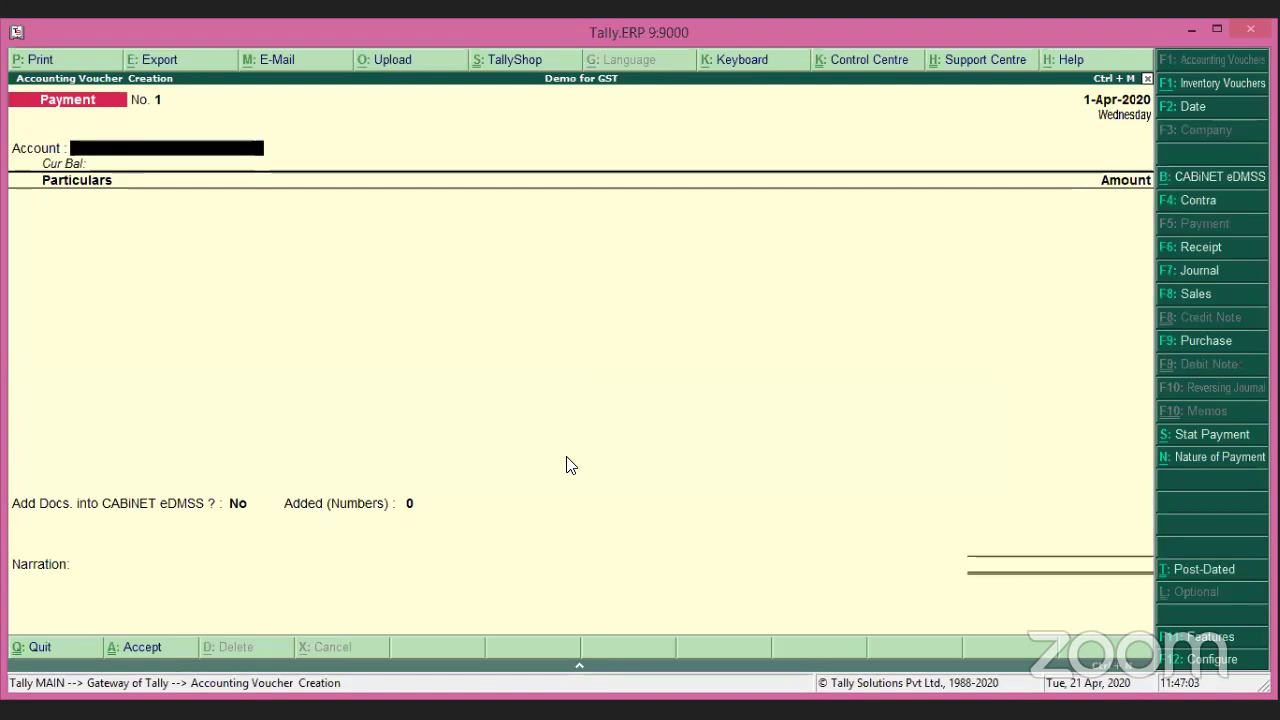
pyautogui.press('F9')
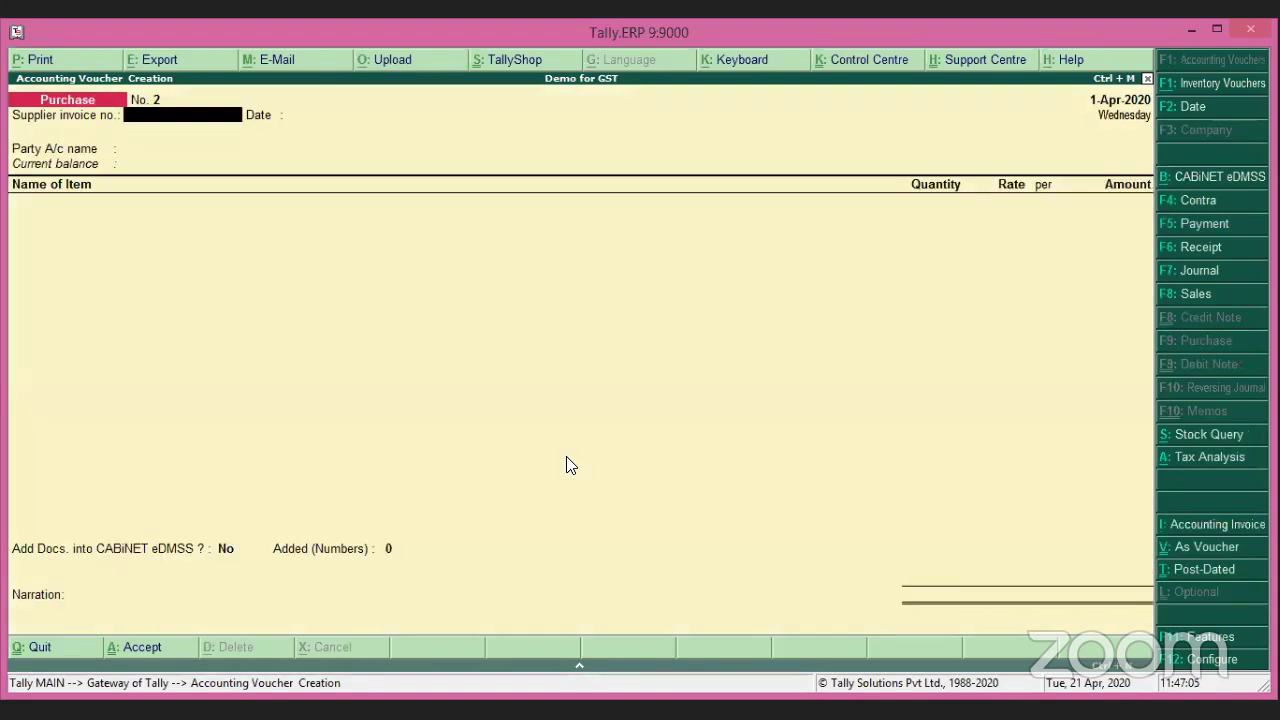
pyautogui.press('F2')
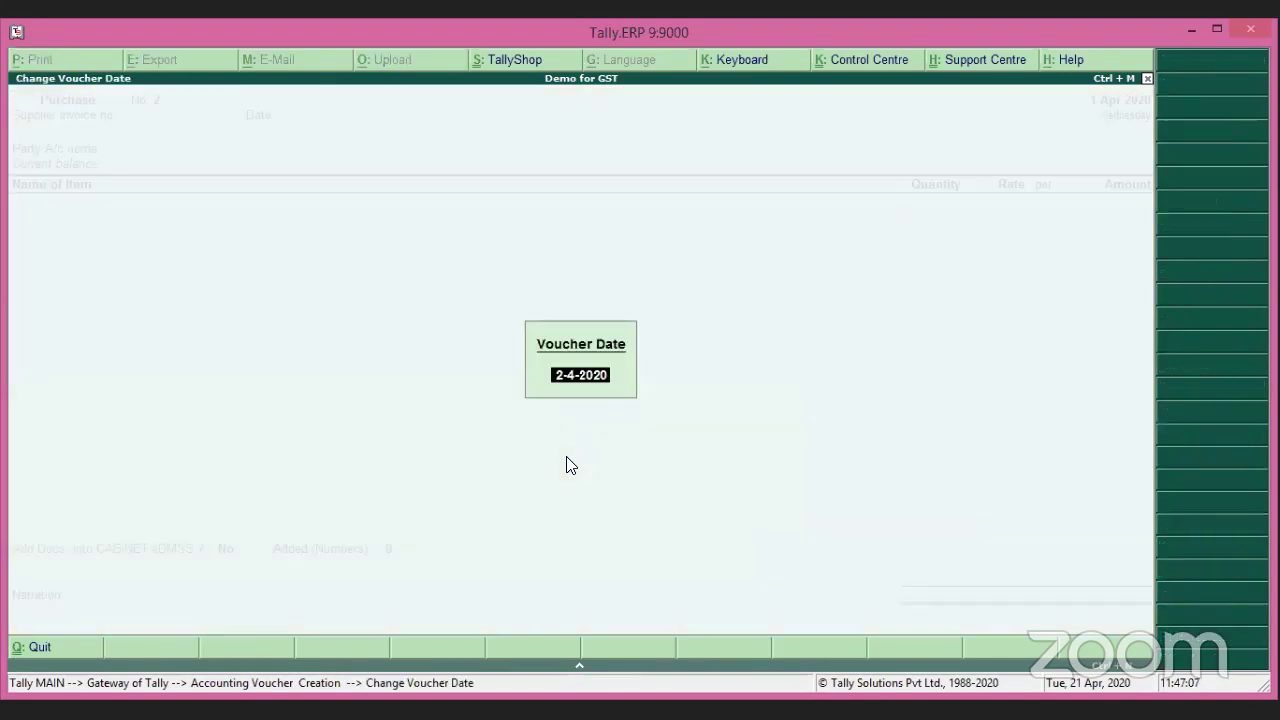
pyautogui.write('10-4-20')
pyautogui.press('Return')
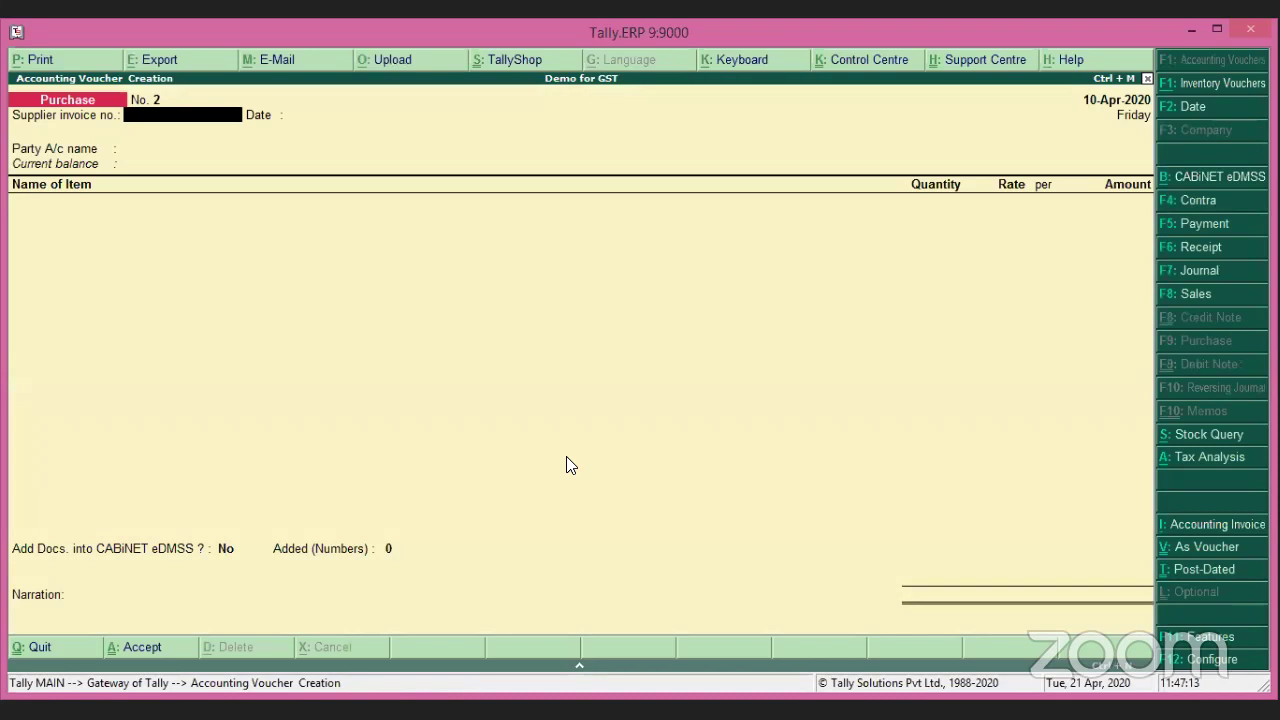
pyautogui.write('4578')
pyautogui.press('Return')
pyautogui.press('Return')
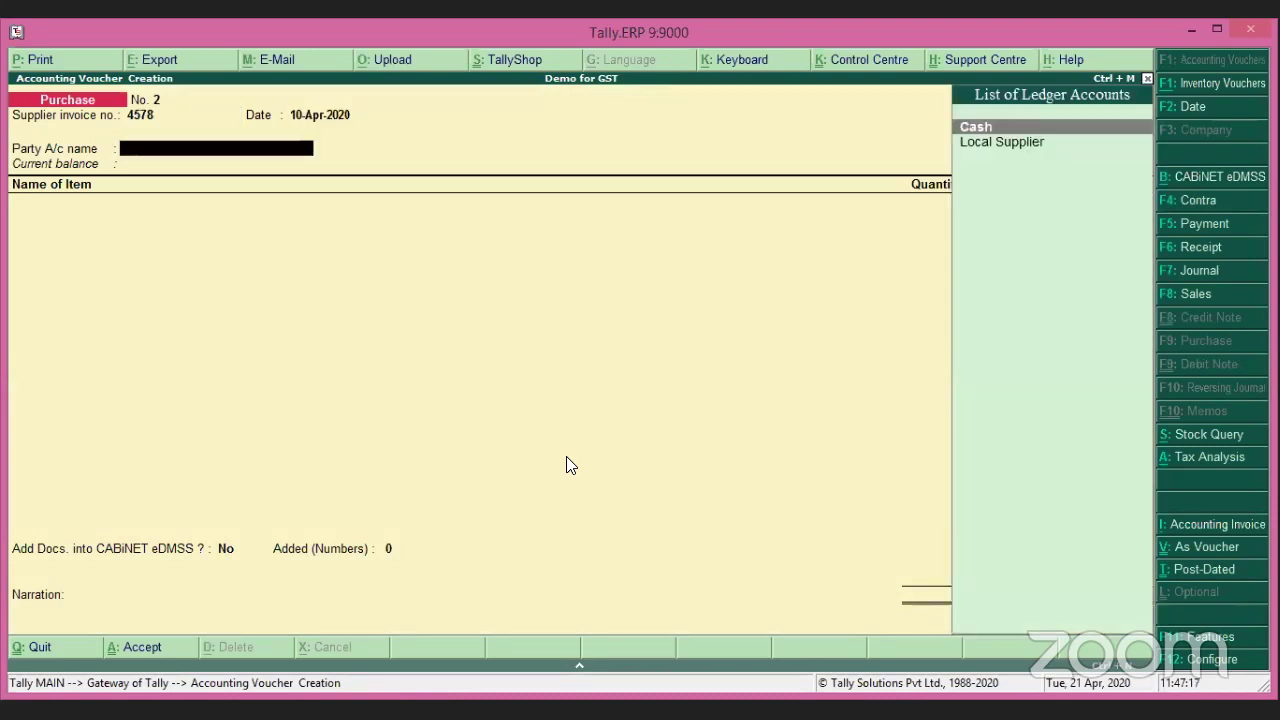
# Create a party ledger from the purchase voucher, named Interstate Supplier, under Sundry Creditors.
pyautogui.press('Down')
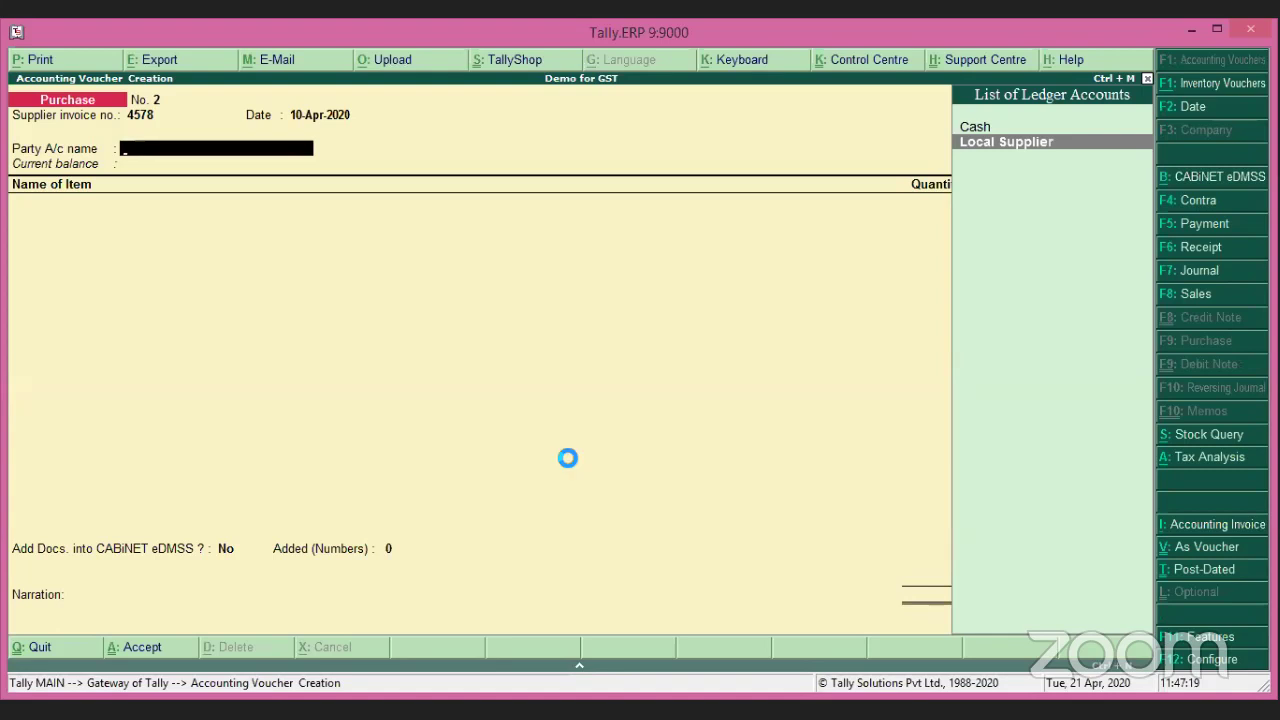
pyautogui.hotkey('alt', 'c')
pyautogui.write('Interstate Supplier')
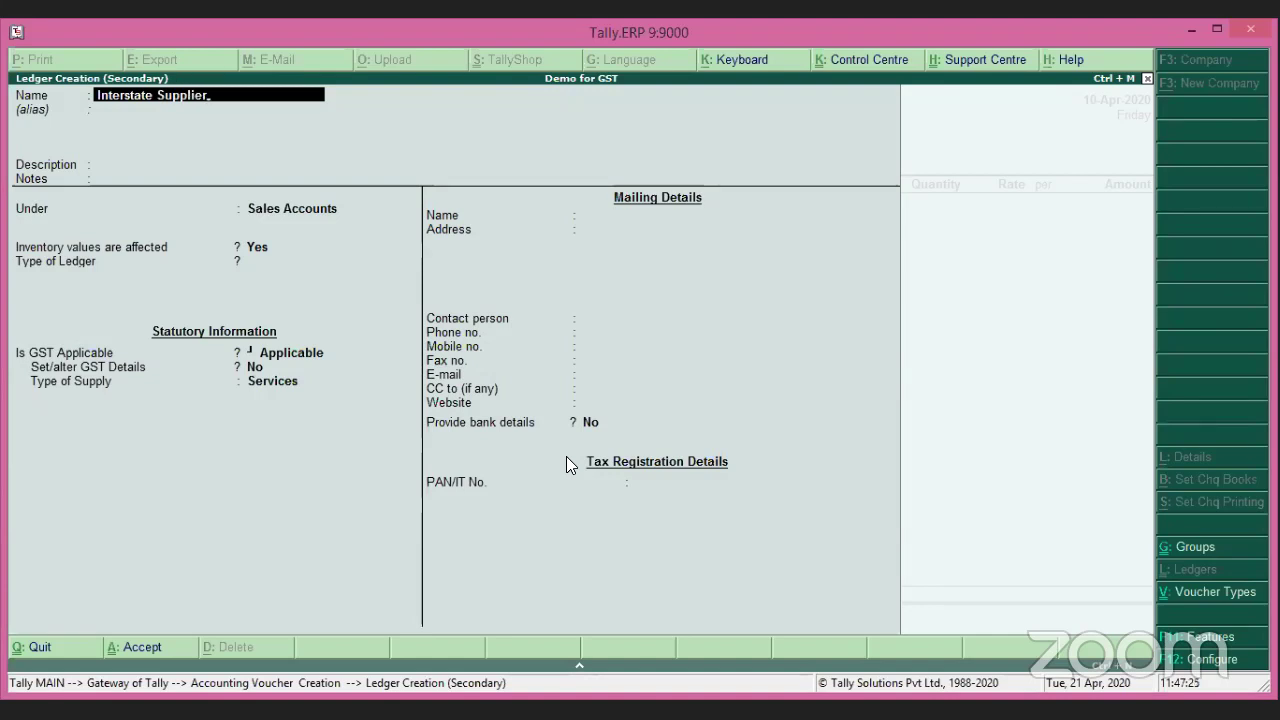
pyautogui.press('Return')
pyautogui.press('Return')
pyautogui.press('Return')
pyautogui.press('Return')
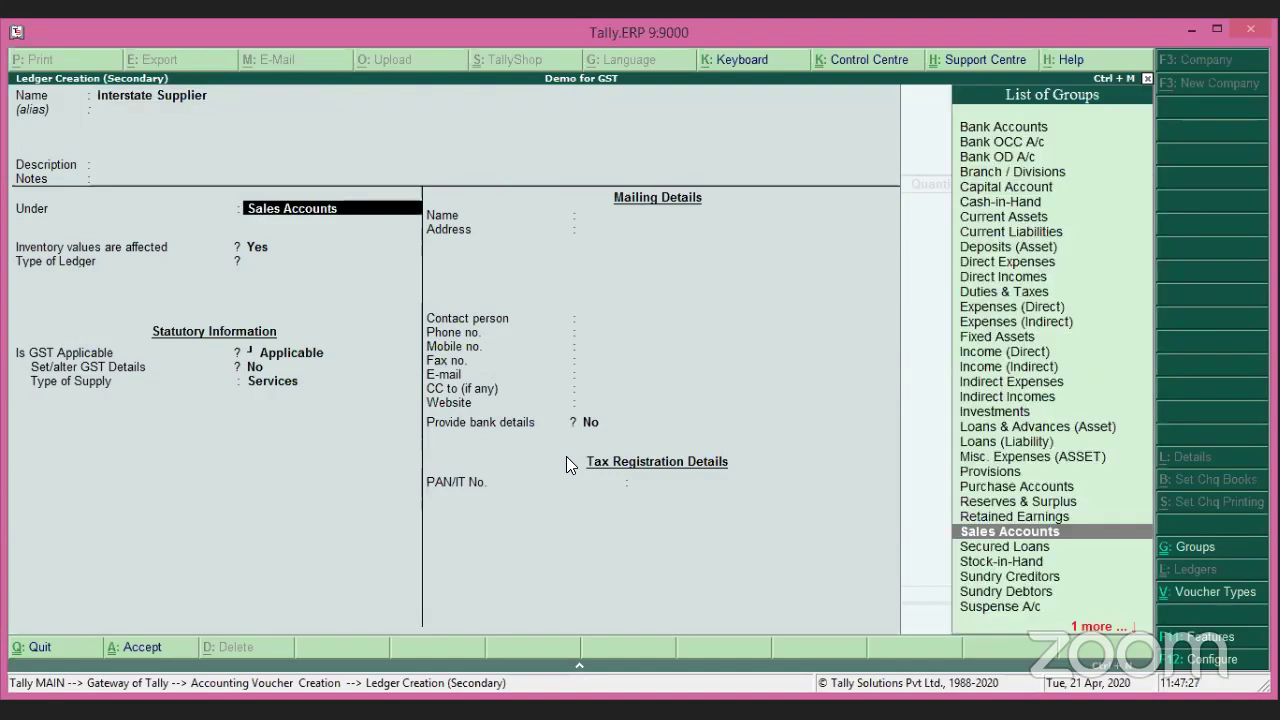
pyautogui.write('Sun')
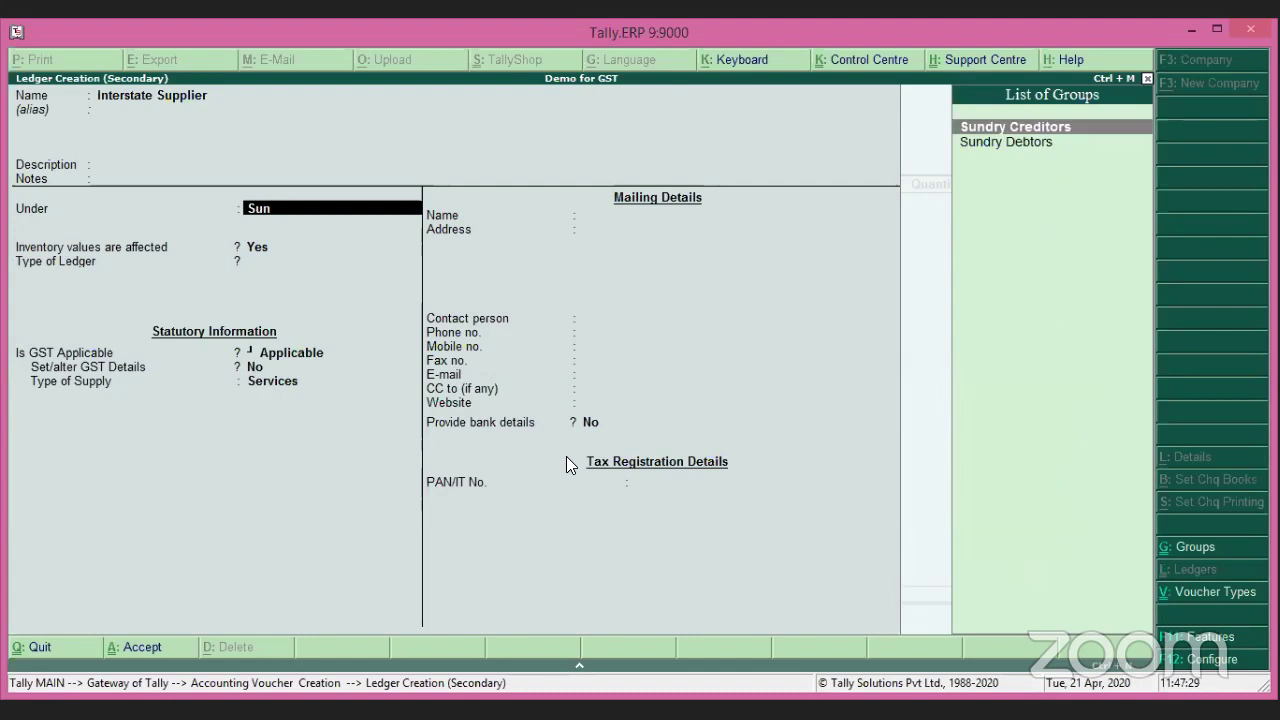
pyautogui.press('Return')
# Set Interstate Supplier to maintain balances bill-by-bill and set its mailing state to Karnataka, India.
pyautogui.write('yes')
pyautogui.press('Return')
pyautogui.press('Return')
pyautogui.press('Return')
pyautogui.press('Return')
pyautogui.press('Return')
pyautogui.press('Return')
pyautogui.press('Return')
pyautogui.press('Return')
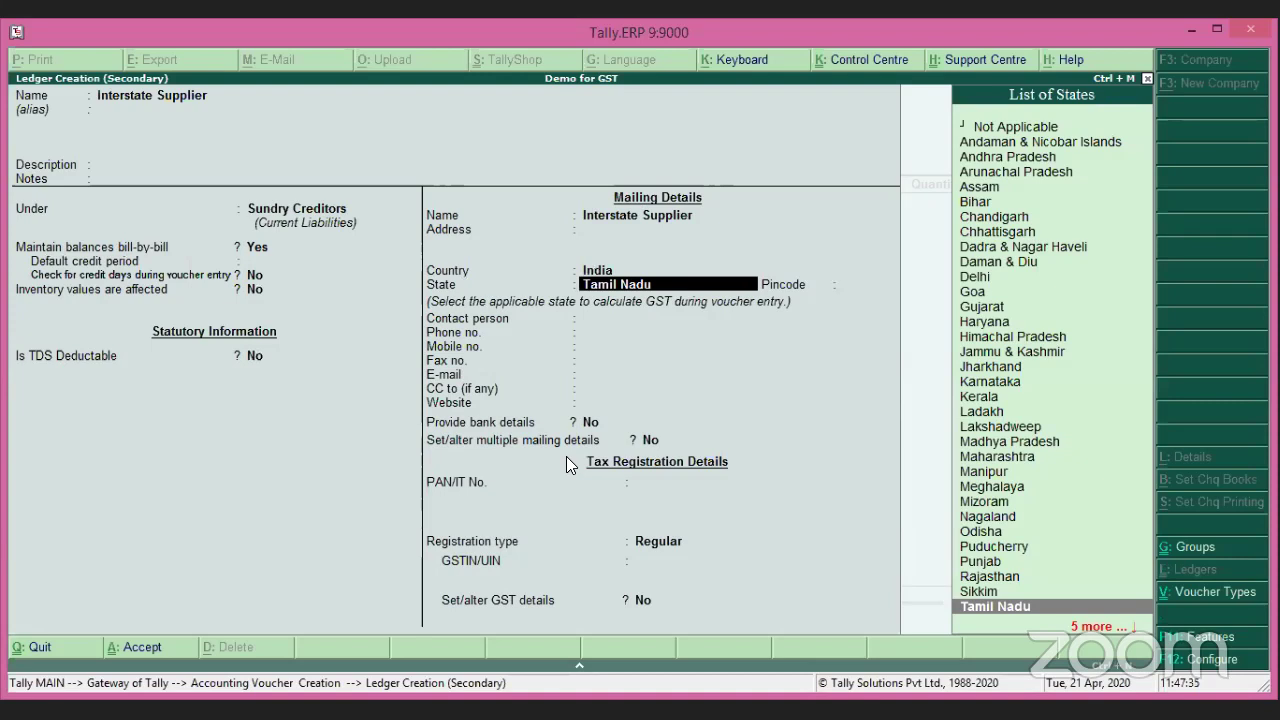
pyautogui.write('Ka')
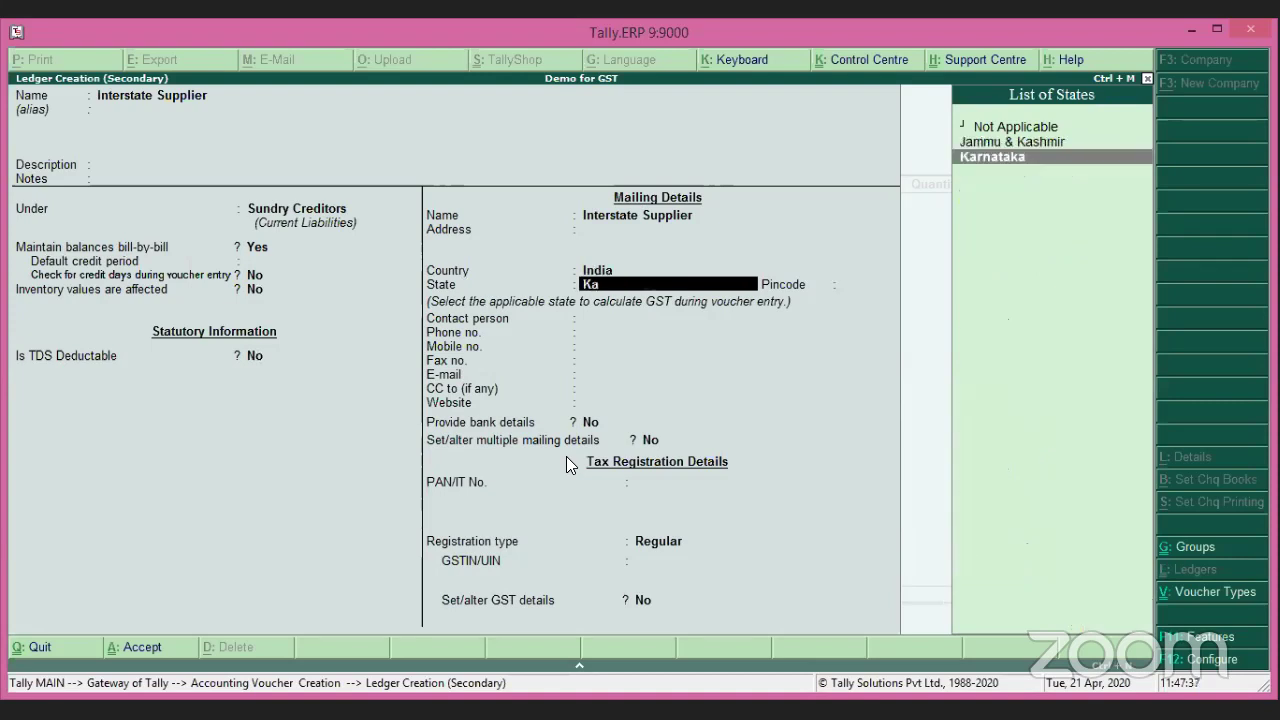
pyautogui.press('Return')
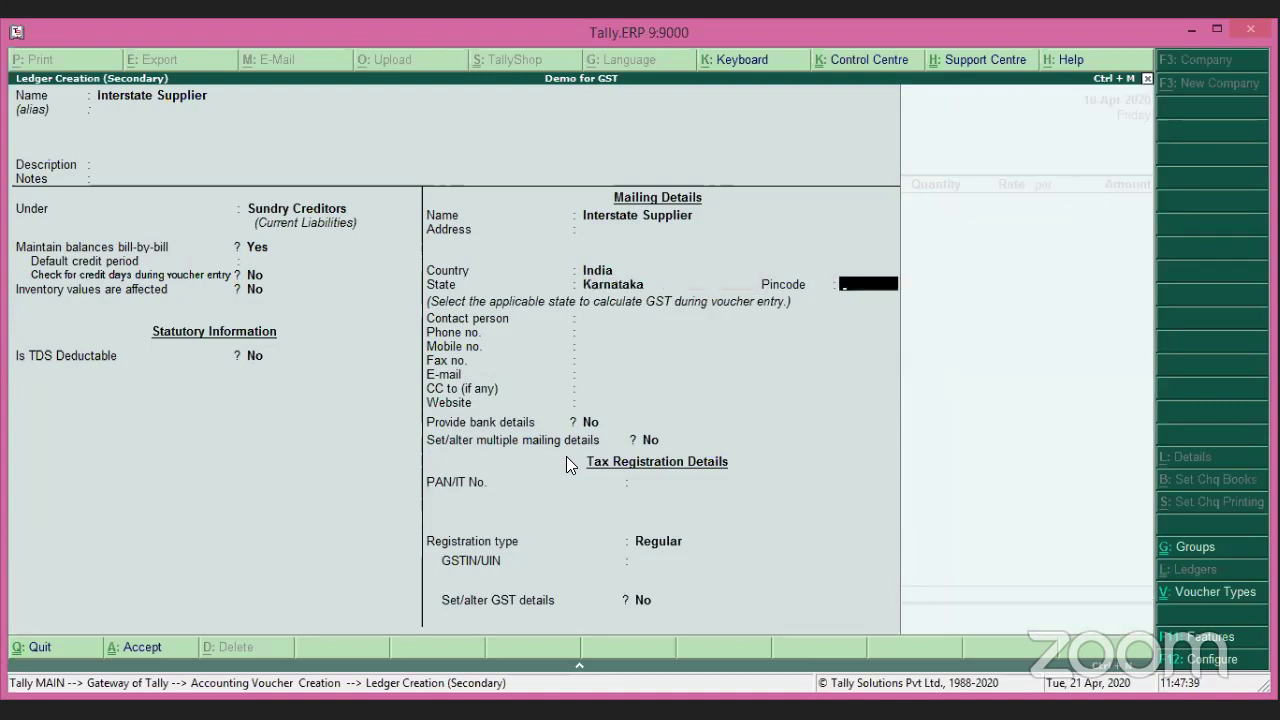
# Leave the pincode, contact and PAN fields of Interstate Supplier blank and keep its registration type as Regular.
pyautogui.press('Return')
pyautogui.press('Return')
pyautogui.press('Return')
pyautogui.press('Return')
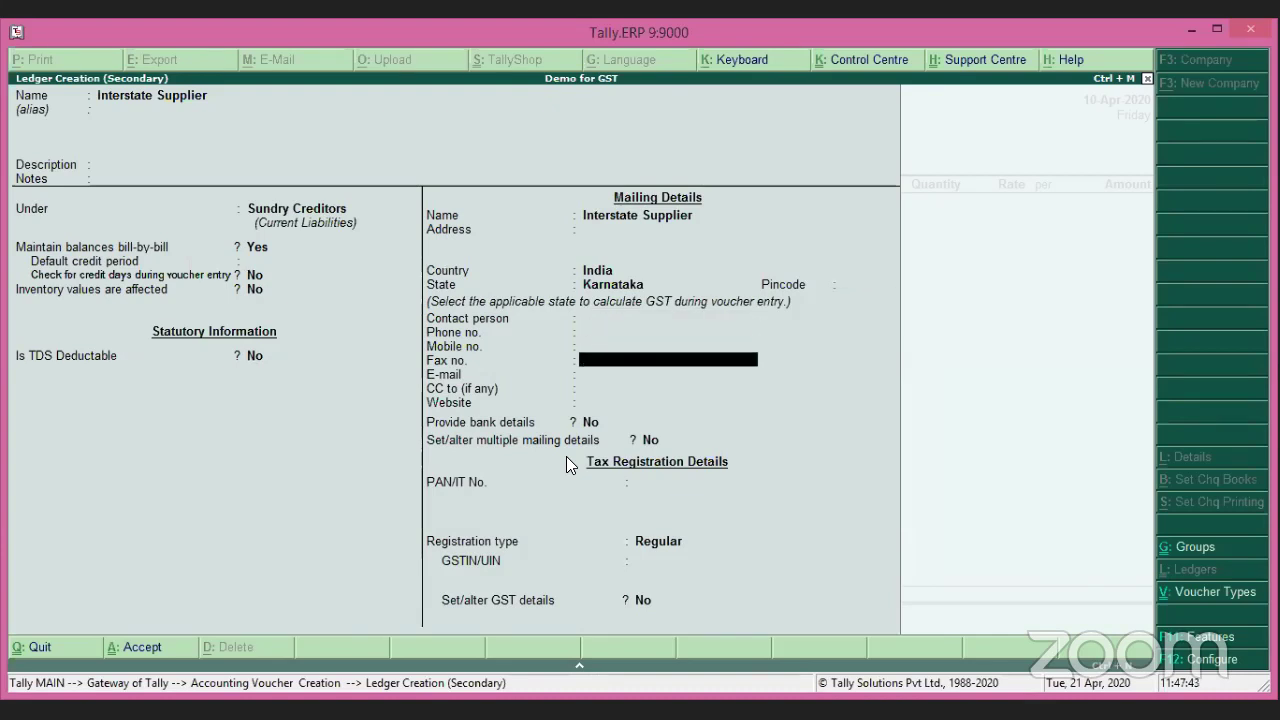
pyautogui.press('Return')
pyautogui.press('Return')
pyautogui.press('Return')
pyautogui.press('Return')
pyautogui.press('Return')
pyautogui.press('Return')
pyautogui.press('Return')
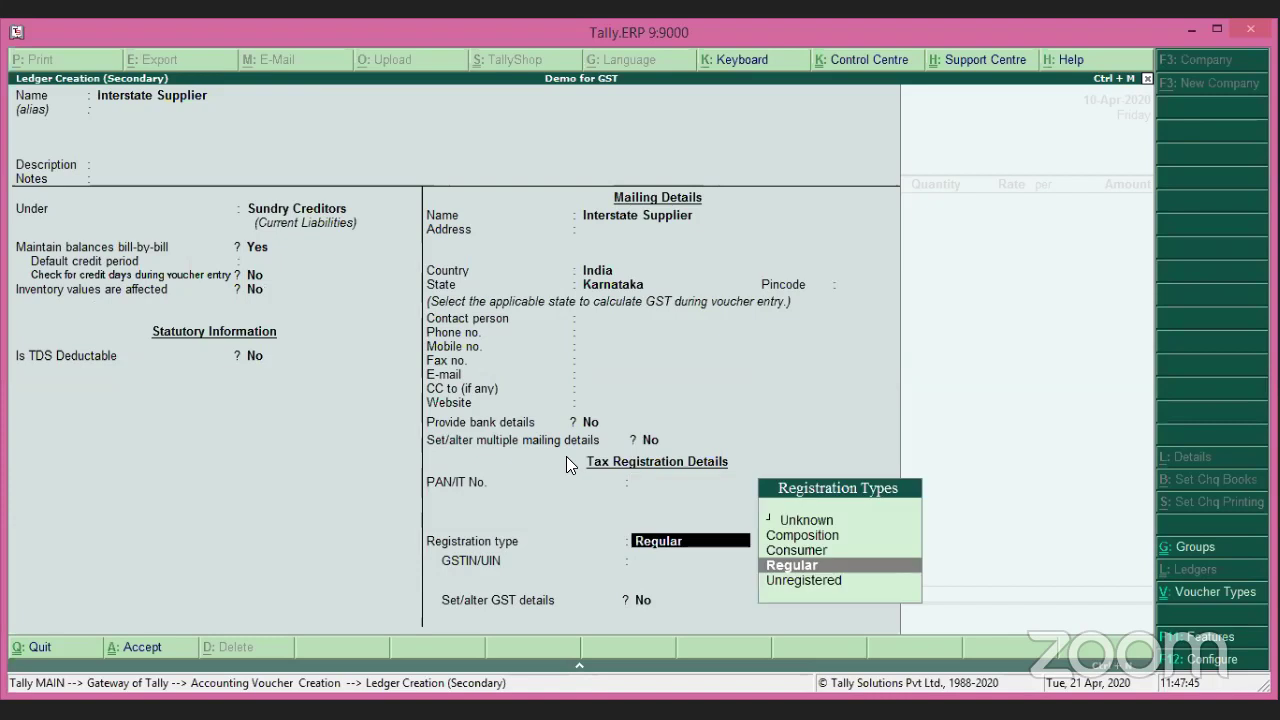
pyautogui.press('Return')
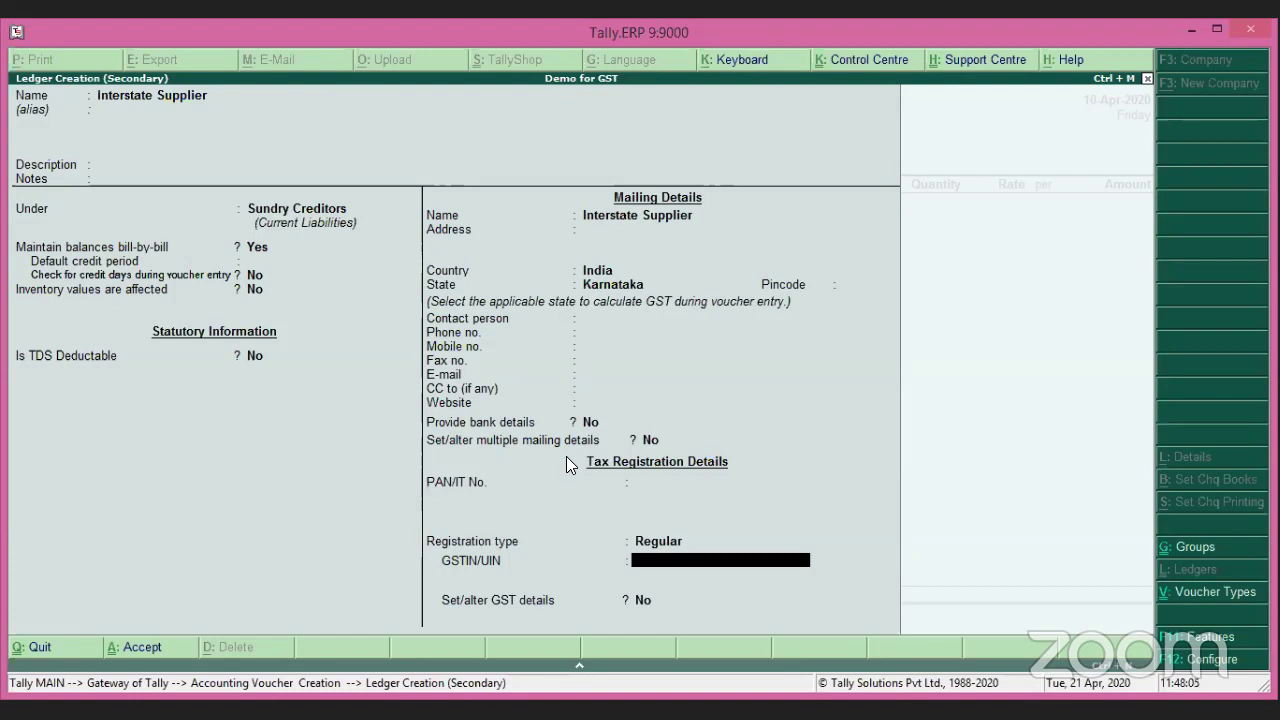
# Enter the supplier's GSTIN/UIN and leave Set/alter GST details at No.
pyautogui.write('29AAACP7')
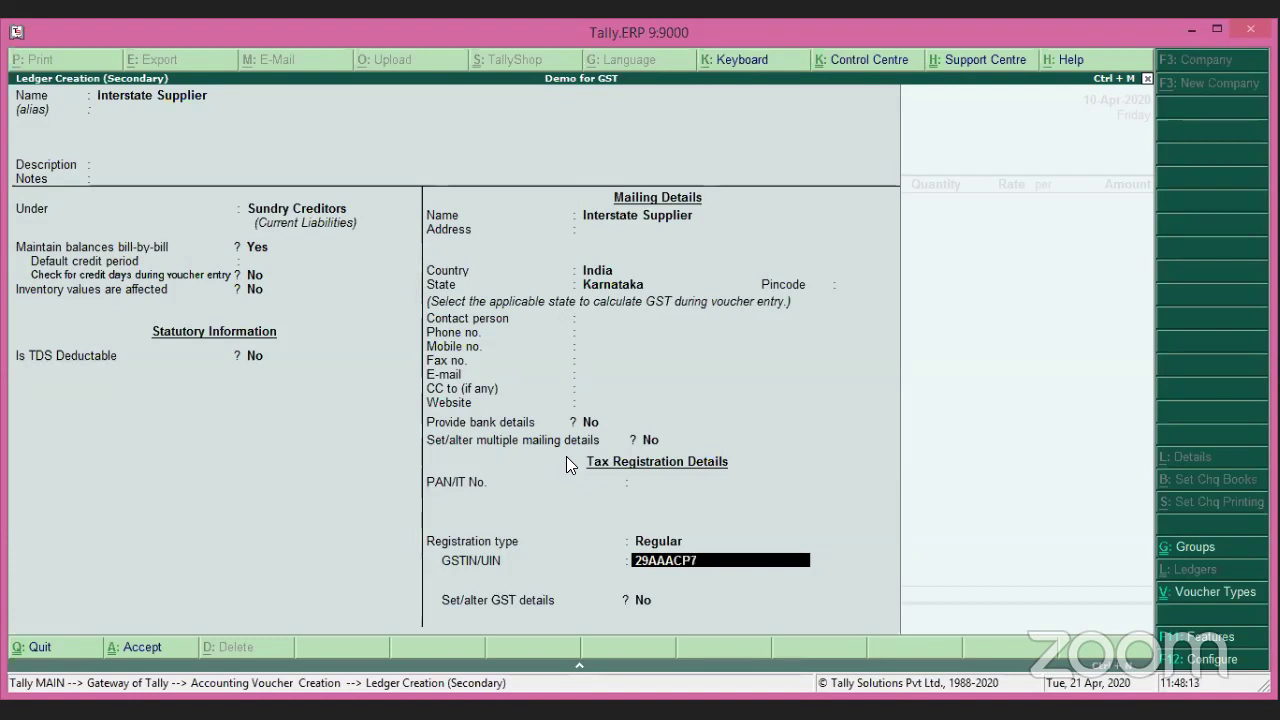
pyautogui.write('879')
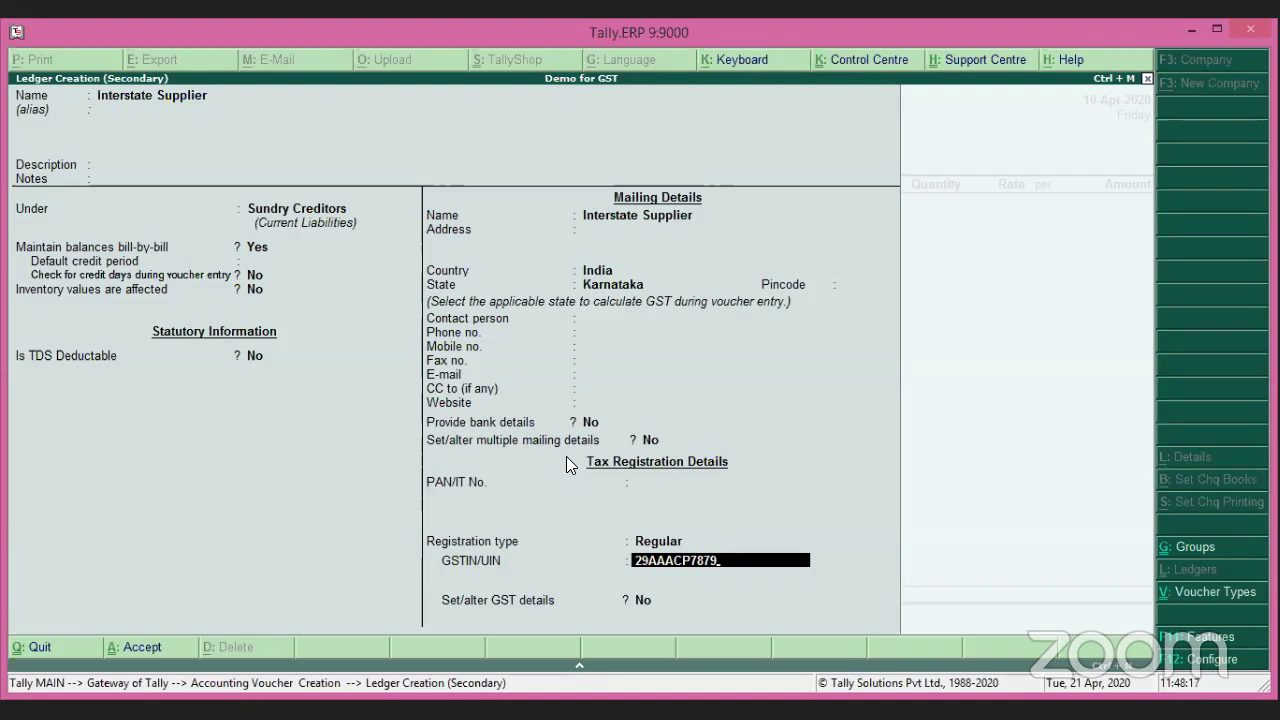
pyautogui.write('79D1Z0')
pyautogui.press('Return')
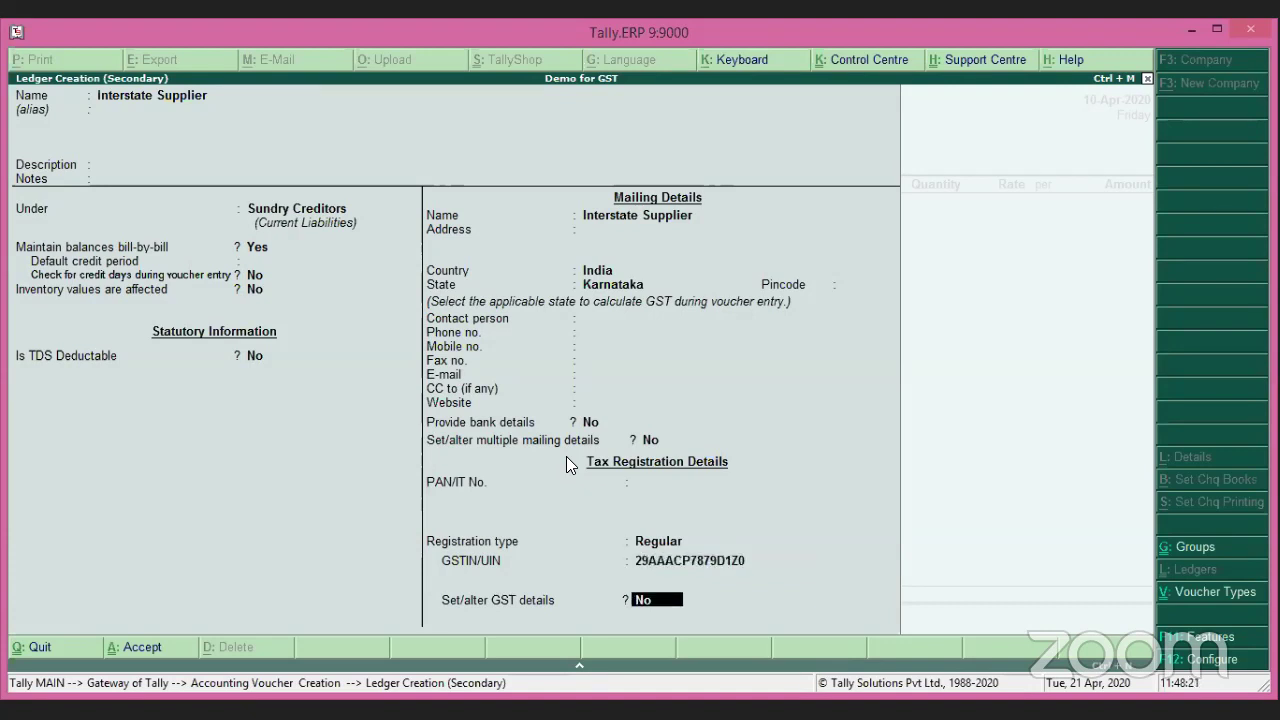
pyautogui.press('Return')
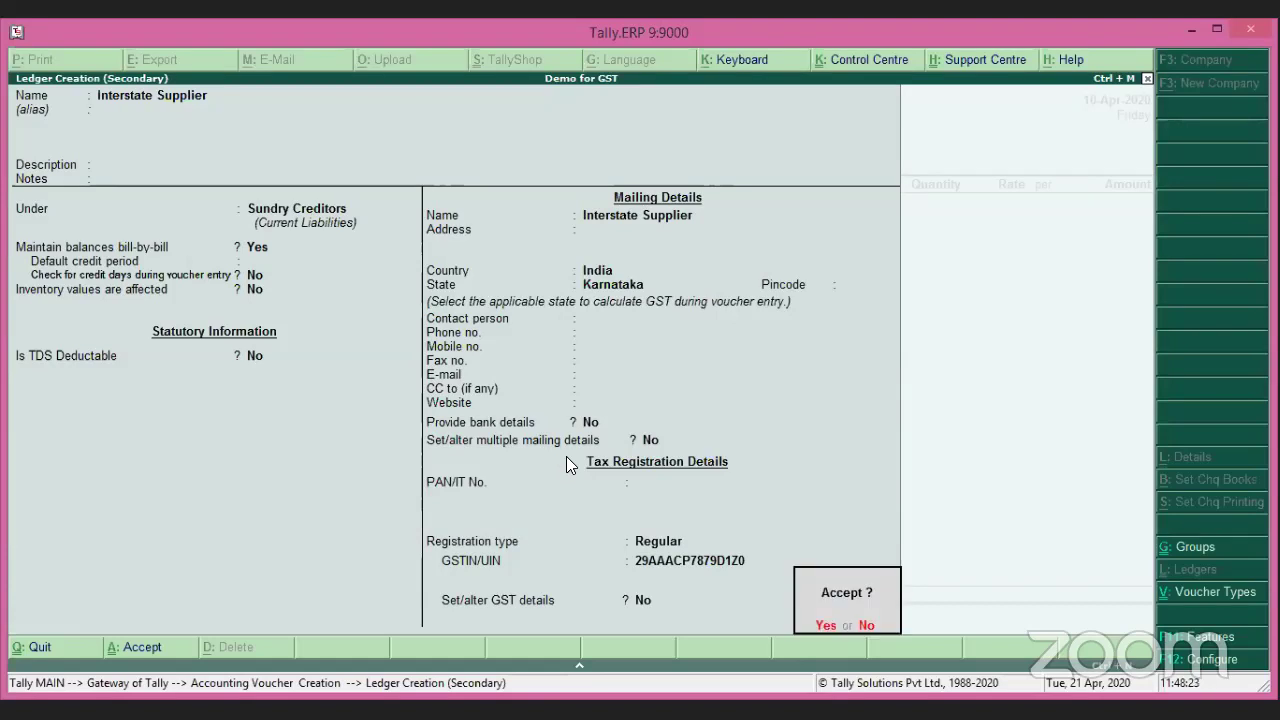
# Save the Interstate Supplier ledger and accept the party details on the purchase voucher as they are.
pyautogui.press('Return')
pyautogui.press('Return')
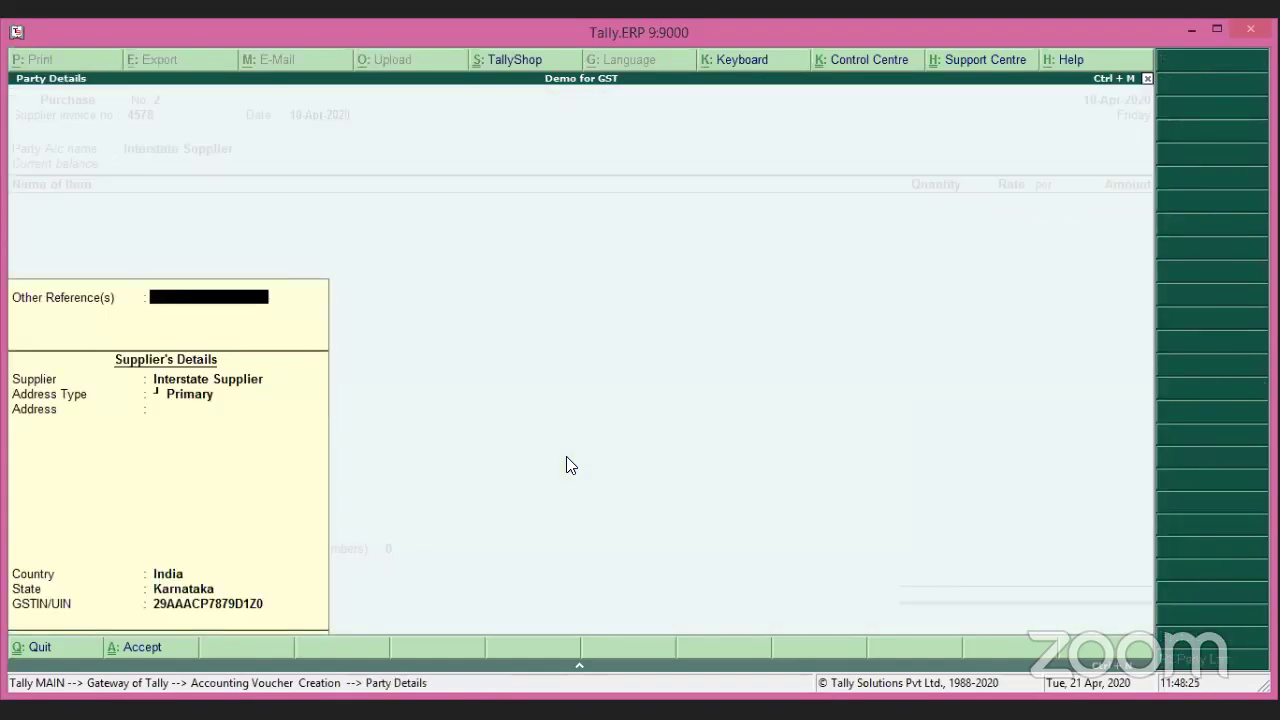
pyautogui.press('Return')
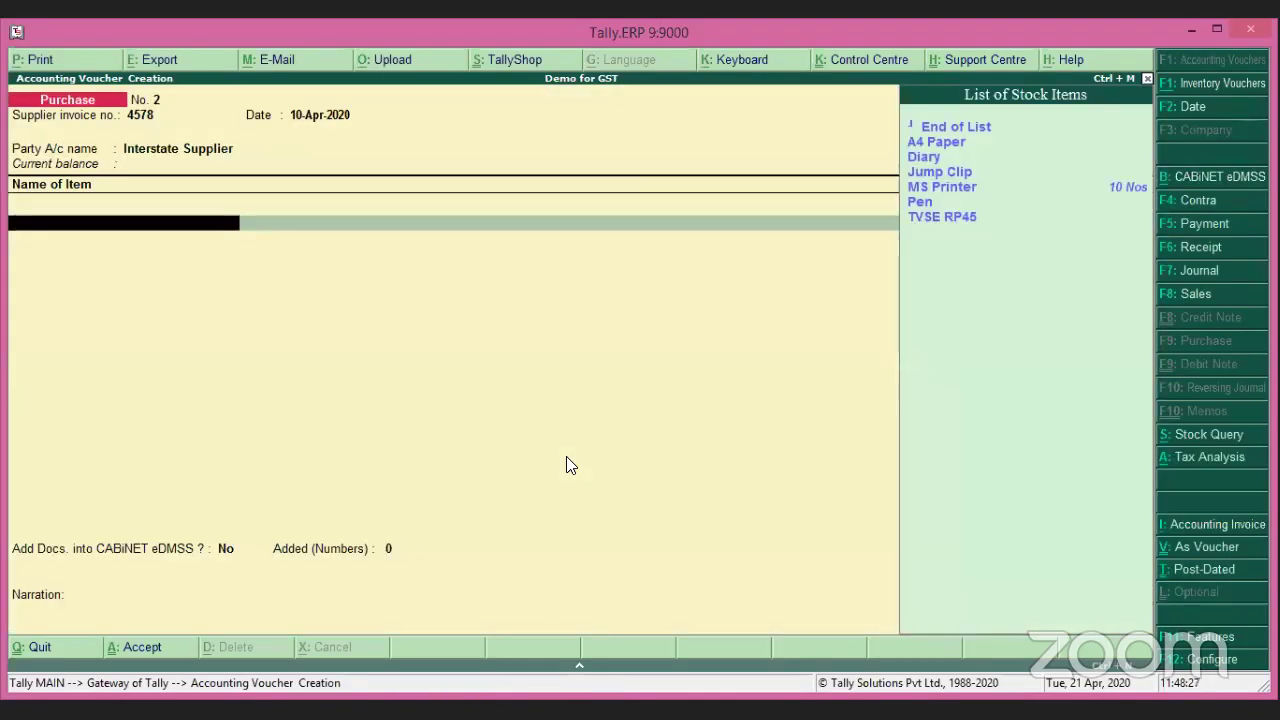
# Choose A4 Paper as the first stock item of the purchase voucher.
pyautogui.press('Down')
pyautogui.press('Down')
pyautogui.press('Down')
pyautogui.press('Down')
pyautogui.press('Down')
pyautogui.press('Up')
pyautogui.press('Up')
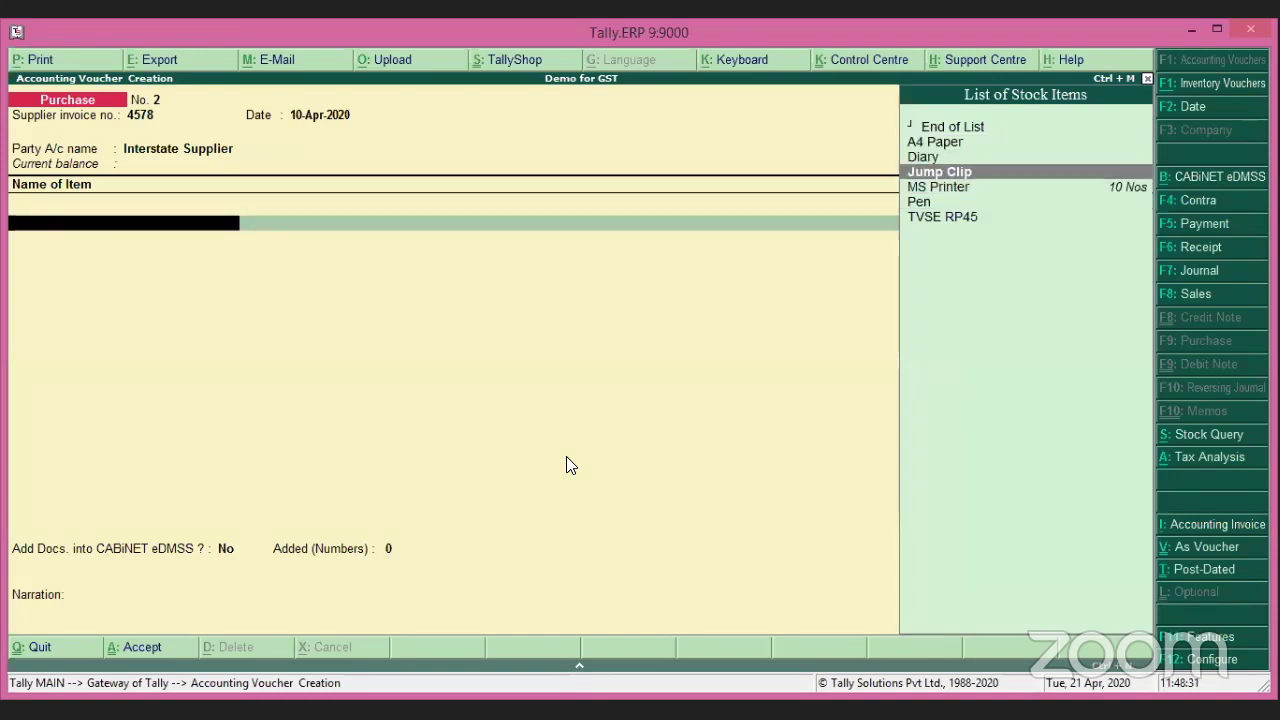
pyautogui.press('Up')
pyautogui.press('Up')
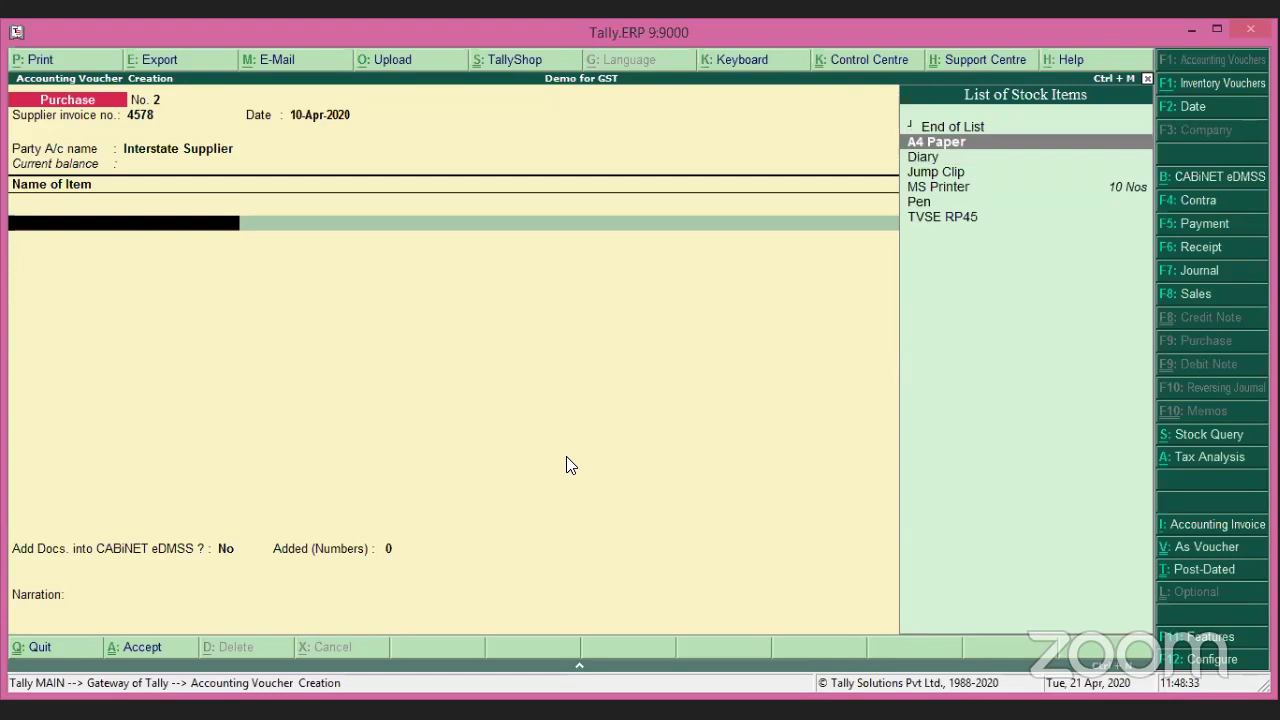
pyautogui.press('Return')
# Enter 10 bundles of A4 Paper at a rate of 150 and allocate the amount to the GST Purchases ledger.
pyautogui.press('Return')
pyautogui.write('10')
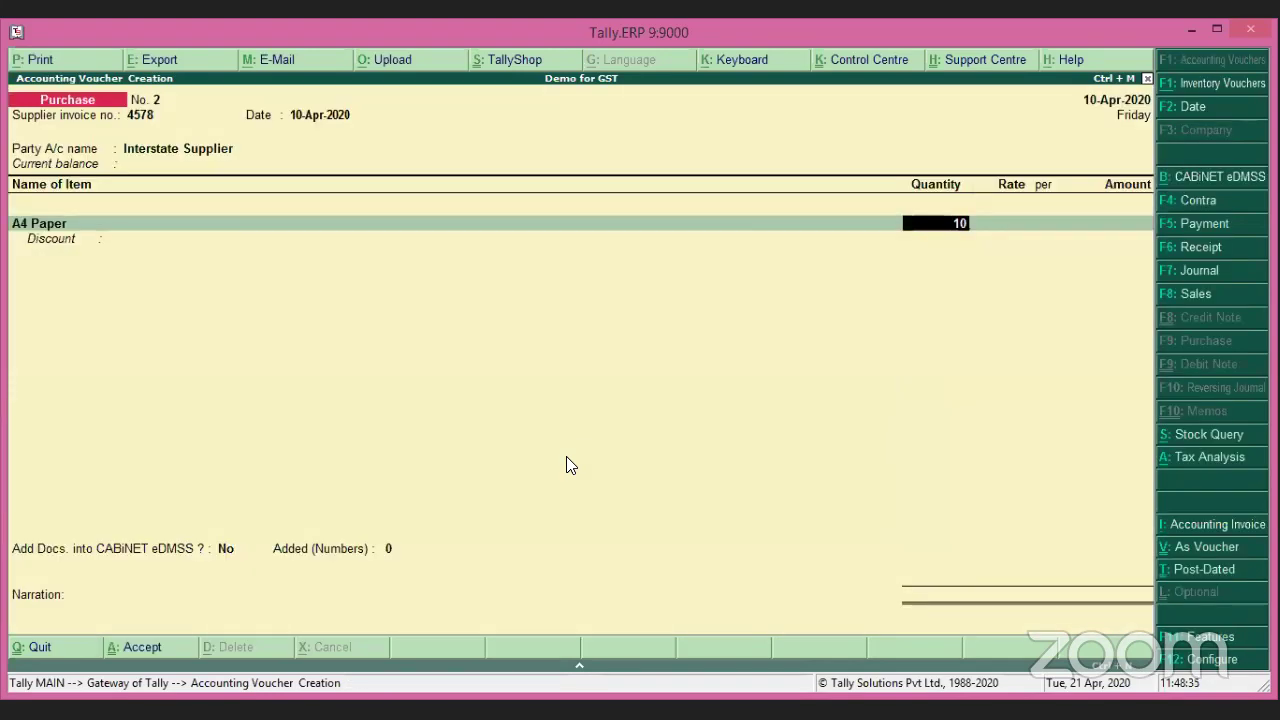
pyautogui.press('Return')
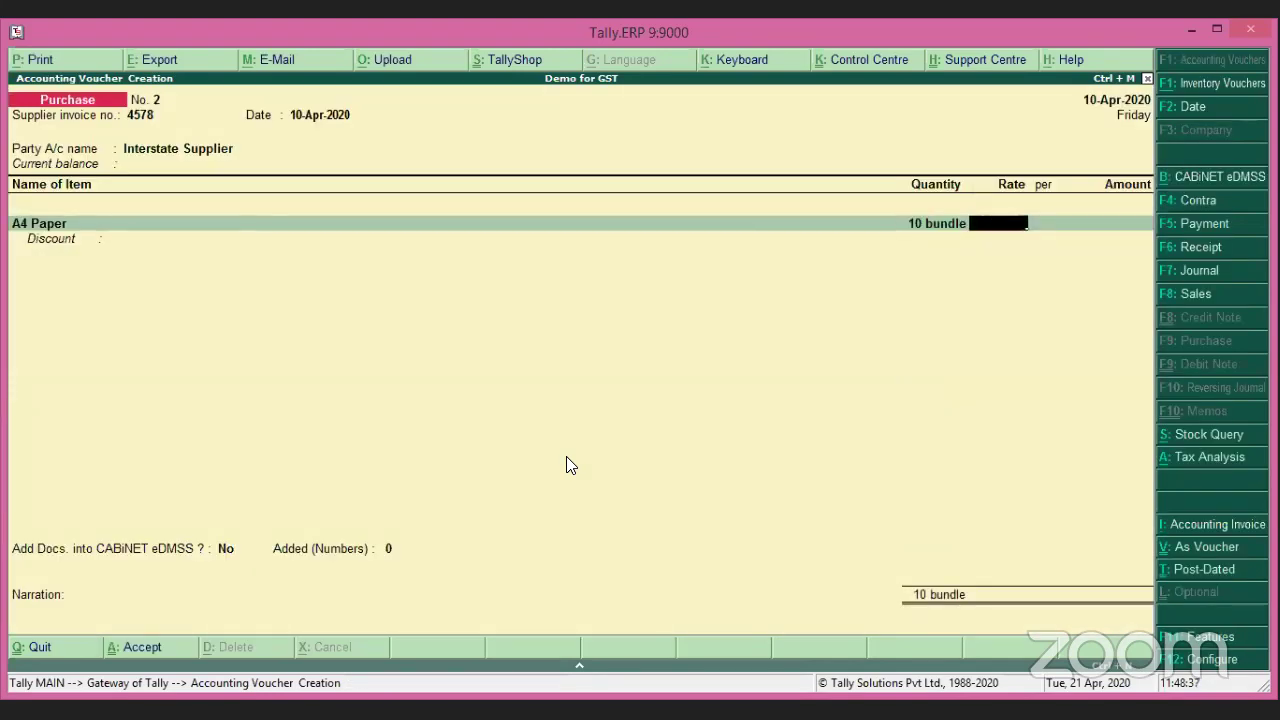
pyautogui.write('150')
pyautogui.press('Return')
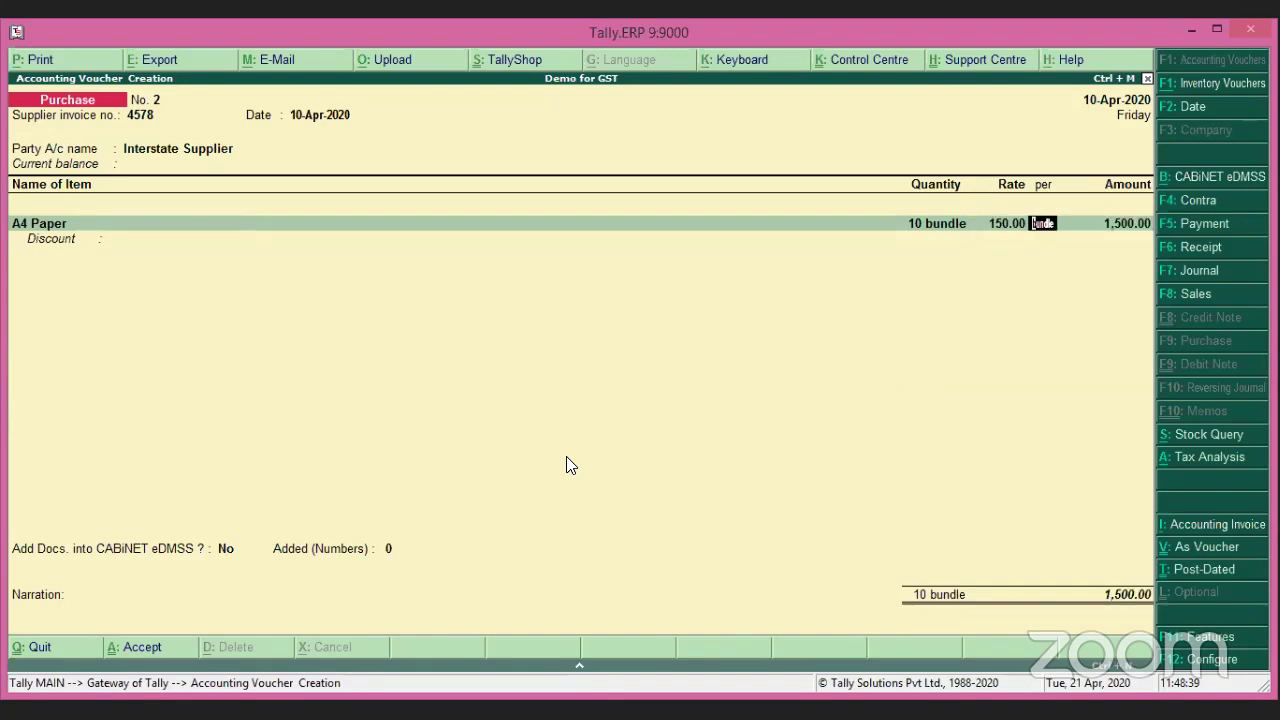
pyautogui.press('Return')
pyautogui.press('Return')
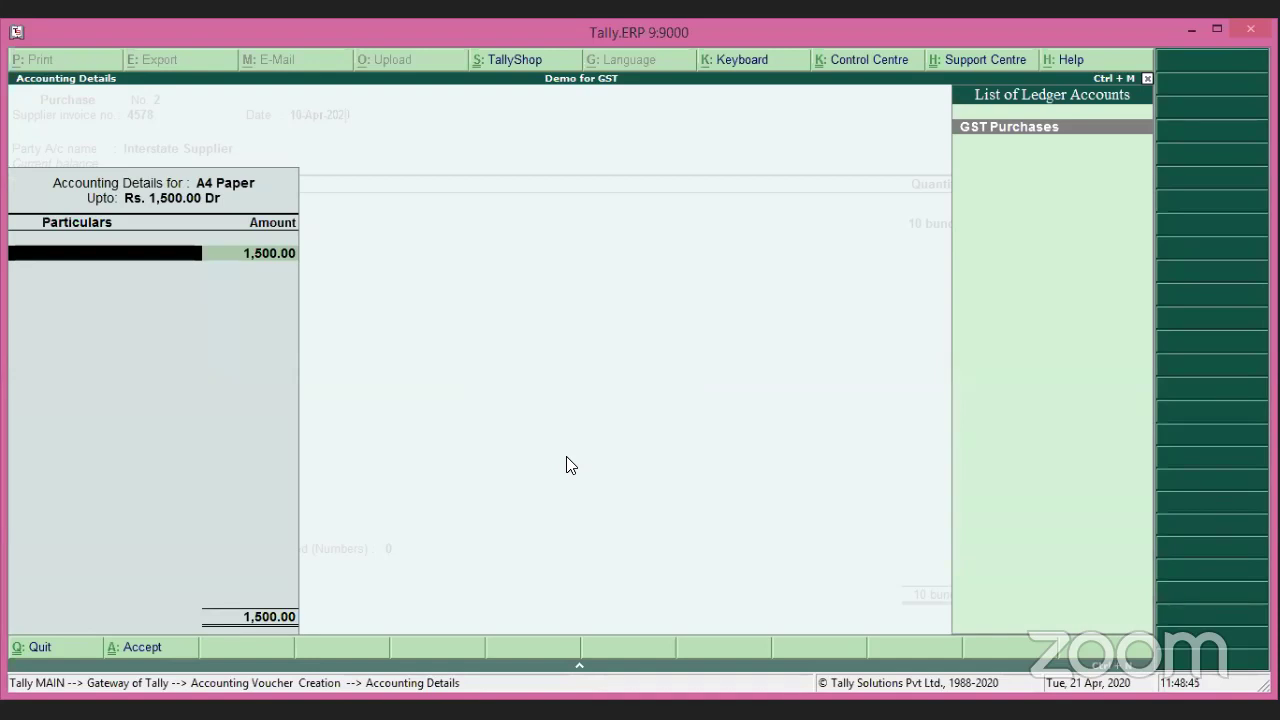
pyautogui.press('Return')
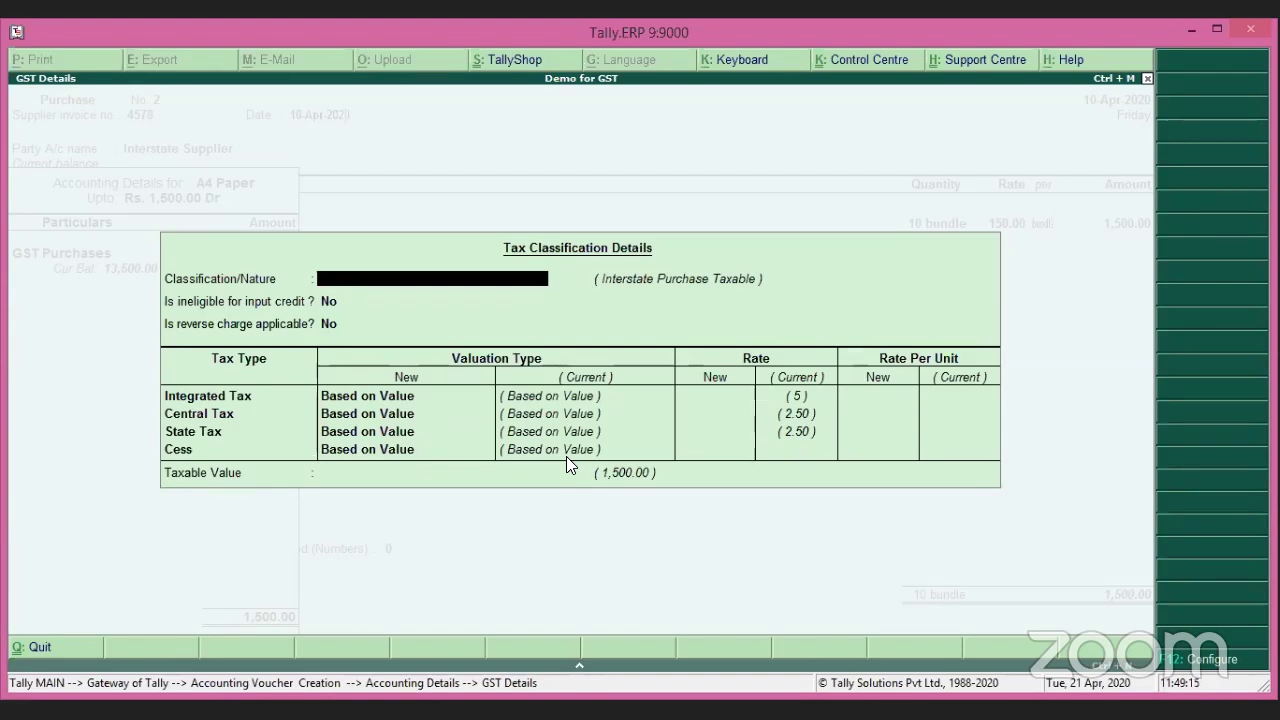
pyautogui.hotkey('ctrl', 'a')
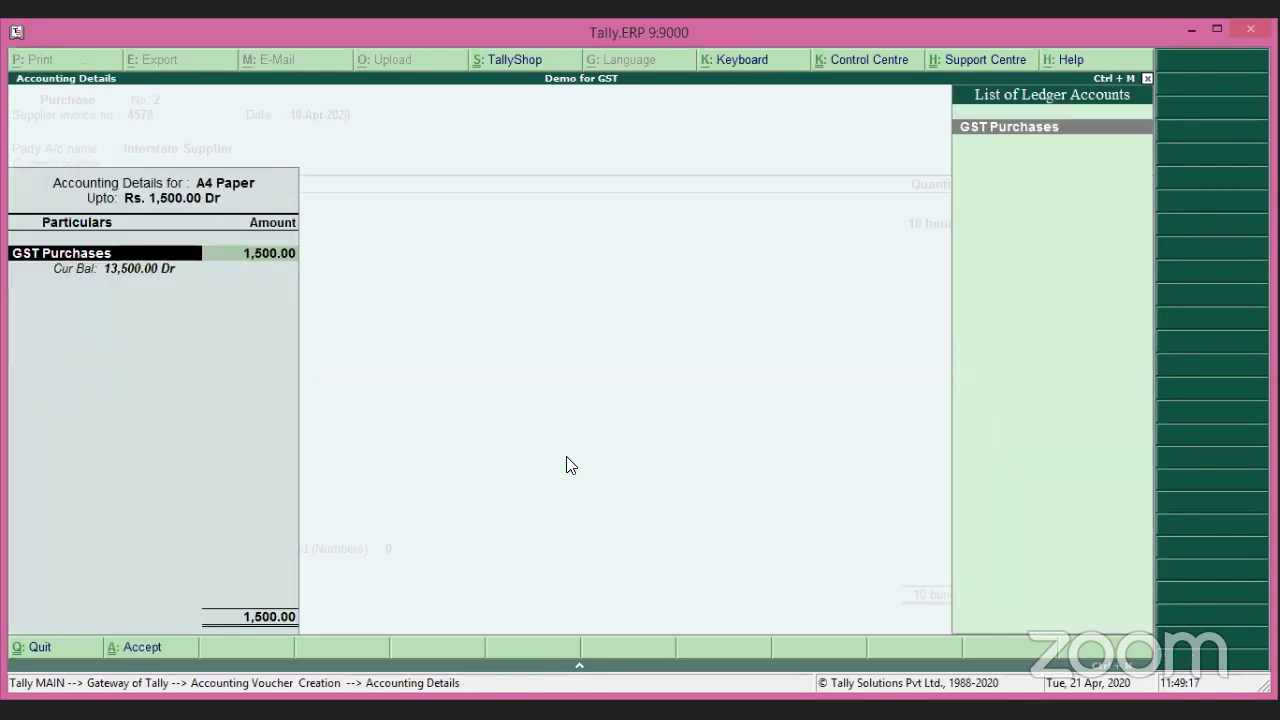
# Examine the GST details of the GST Purchases ledger from the voucher and quit without saving.
pyautogui.hotkey('ctrl', 'Return')
pyautogui.press('Return')
pyautogui.press('Return')
pyautogui.press('Return')
pyautogui.press('Return')
pyautogui.press('Return')
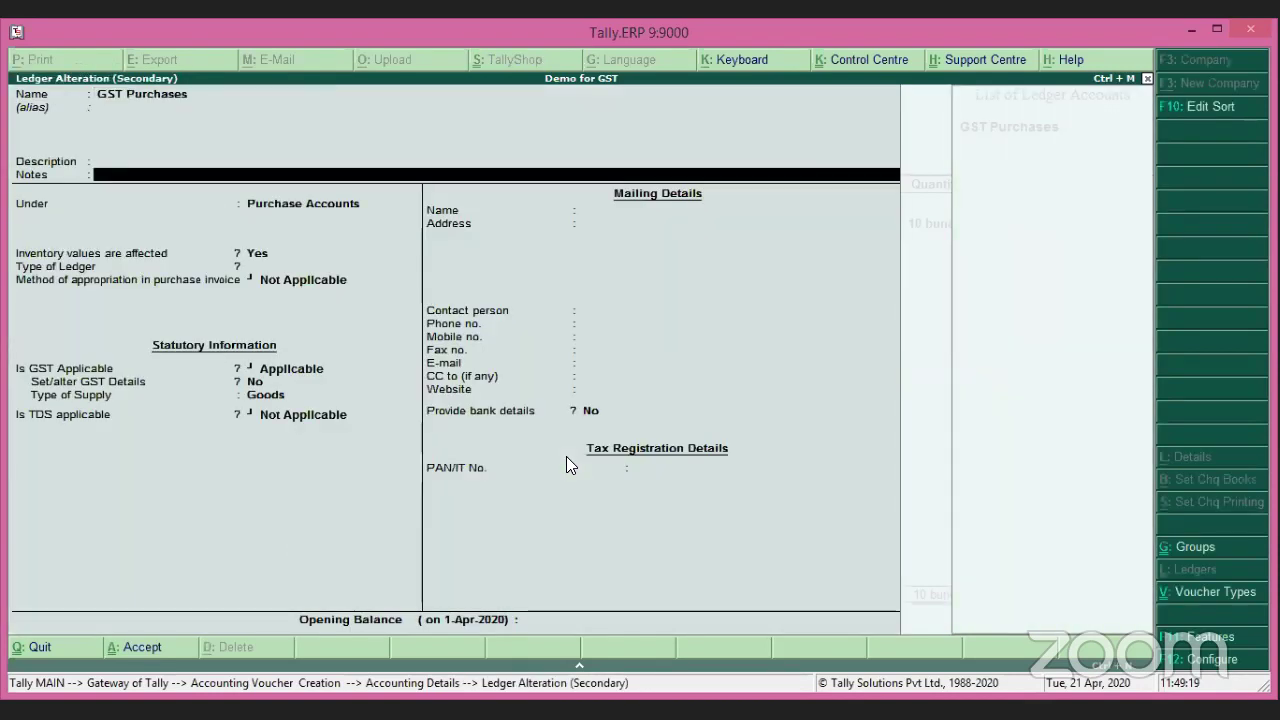
pyautogui.press('Return')
pyautogui.press('Return')
pyautogui.press('Return')
pyautogui.write('y')
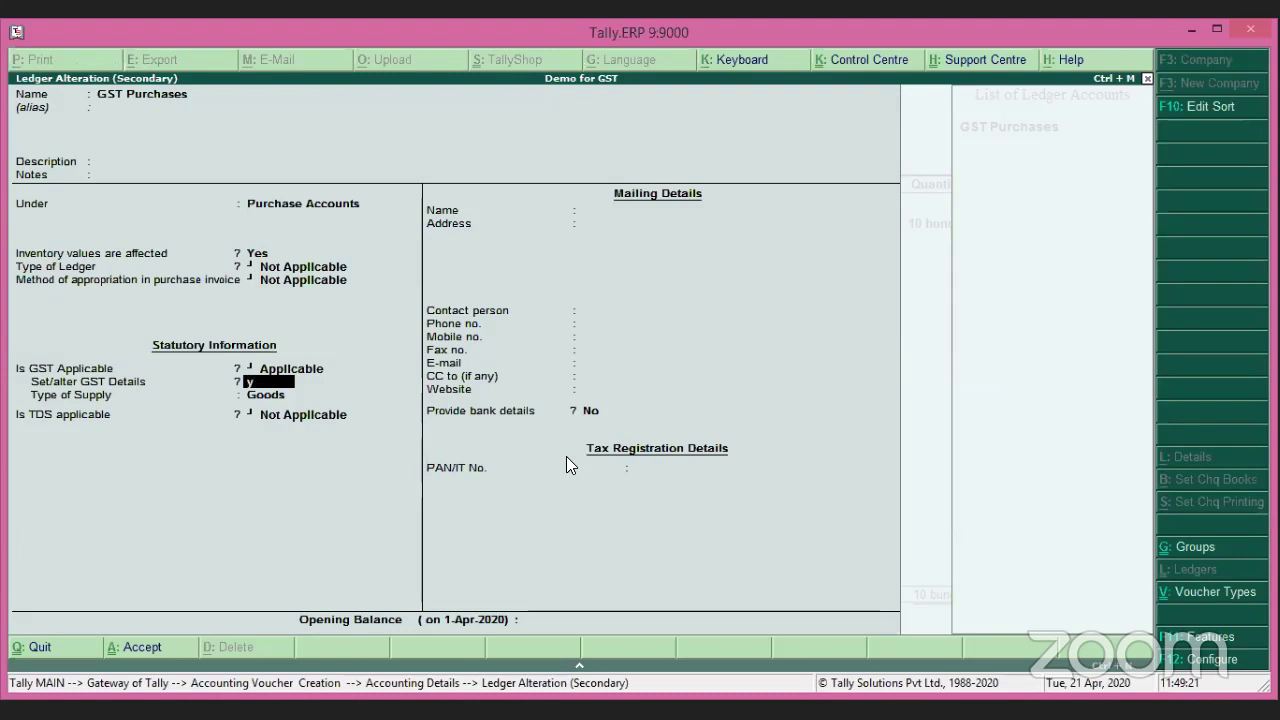
pyautogui.press('Return')
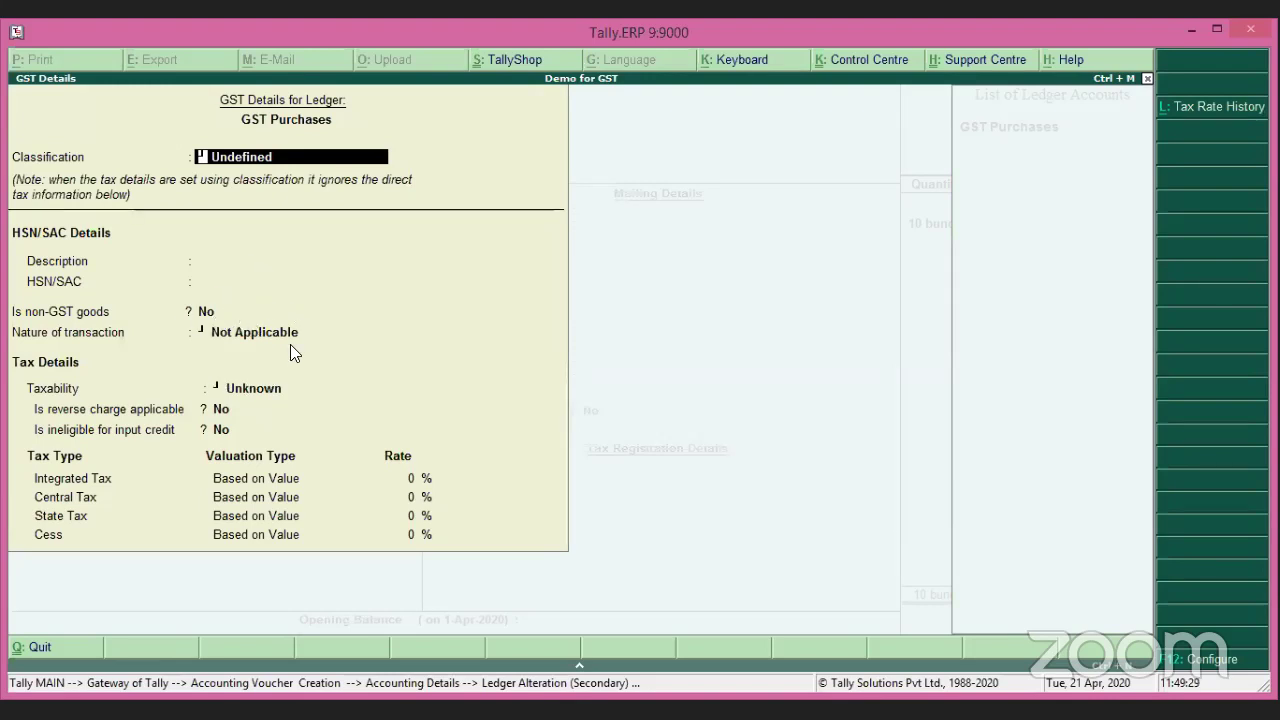
pyautogui.press('Escape')
pyautogui.press('Return')
pyautogui.press('Escape')
pyautogui.press('Return')
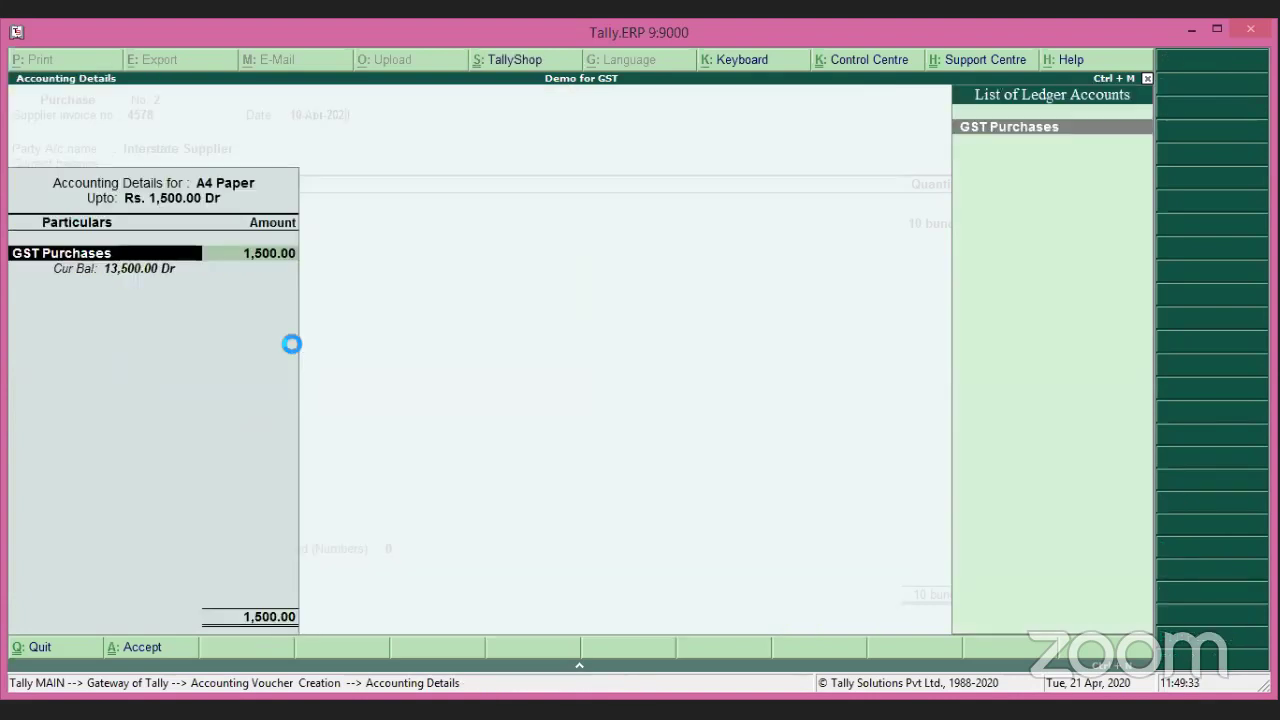
# Keep GST Purchases for A4 Paper with tax classification Not Applicable, no new tax rates and no discount.
pyautogui.press('Return')
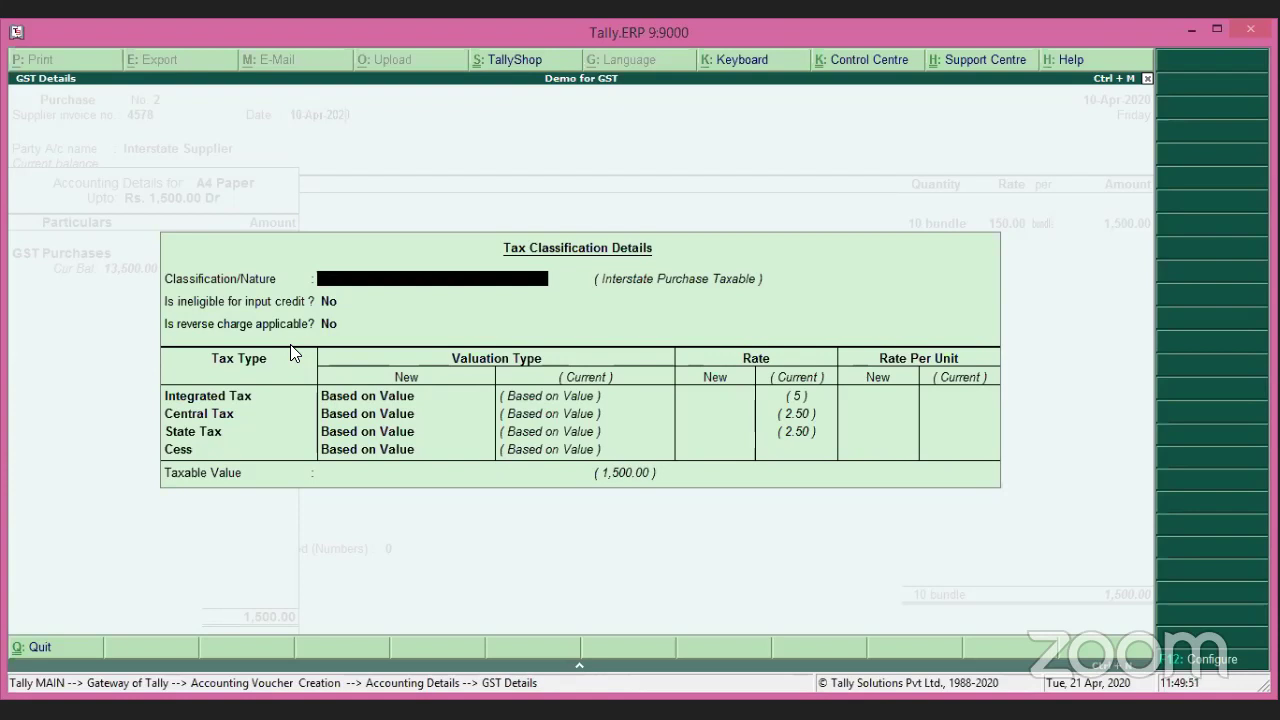
pyautogui.press('Return')
pyautogui.press('Return')
pyautogui.press('Return')
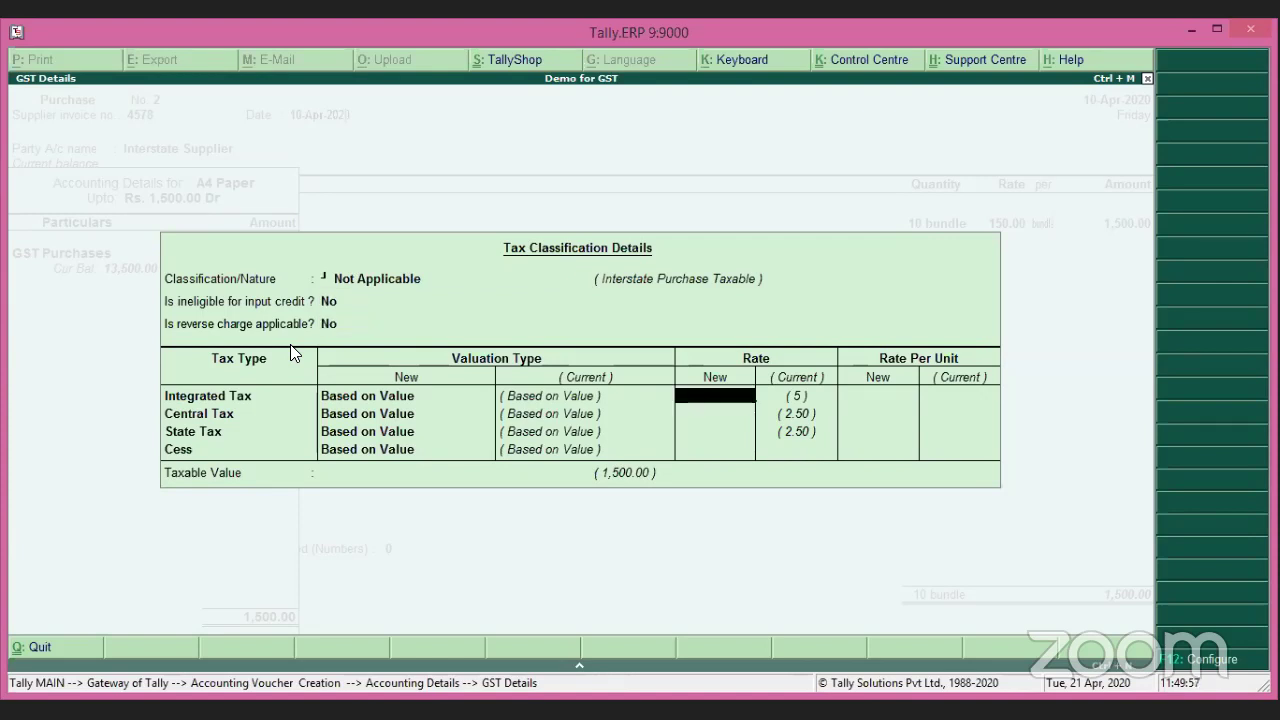
pyautogui.press('Return')
pyautogui.press('Return')
pyautogui.press('Return')
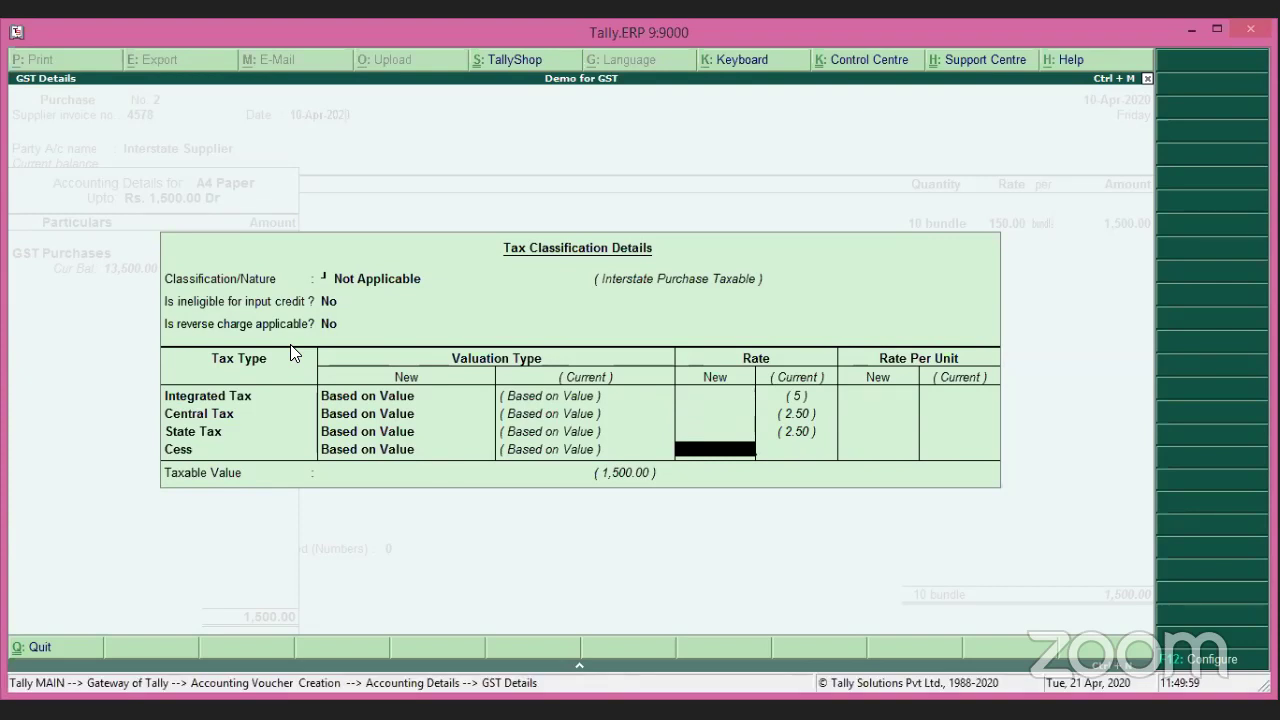
pyautogui.press('Return')
pyautogui.press('Return')
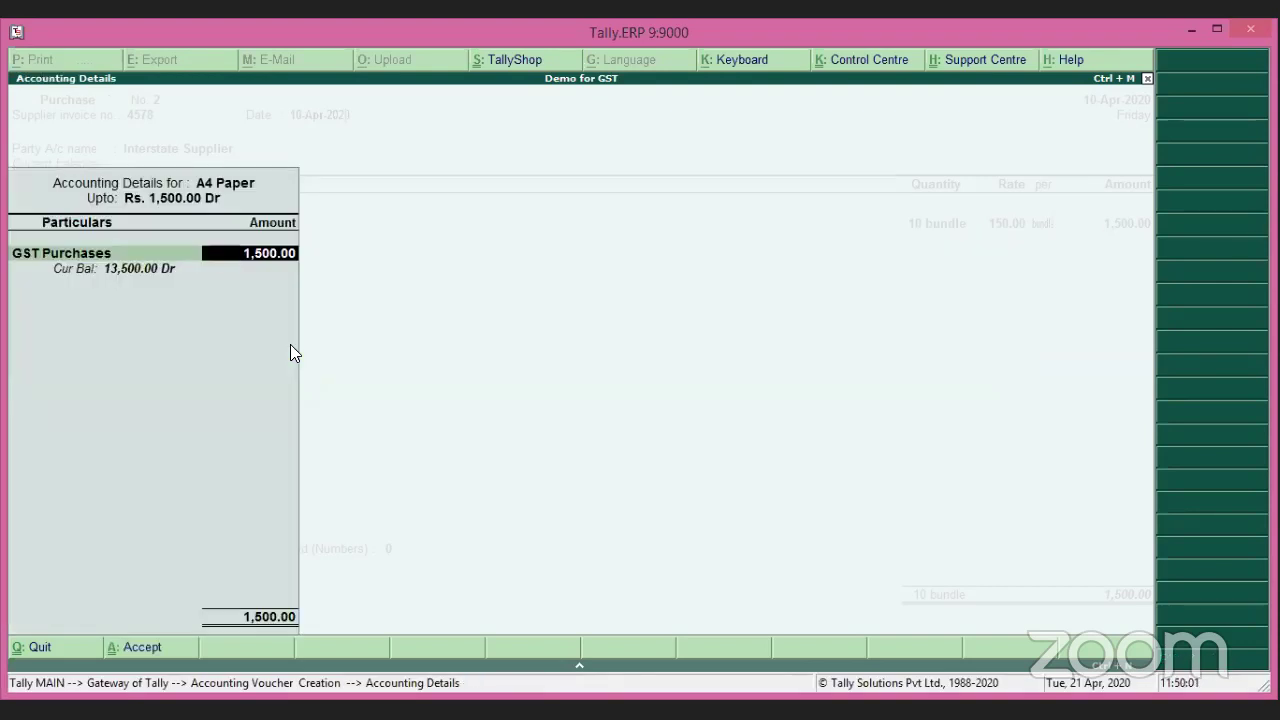
pyautogui.press('Return')
pyautogui.press('Return')
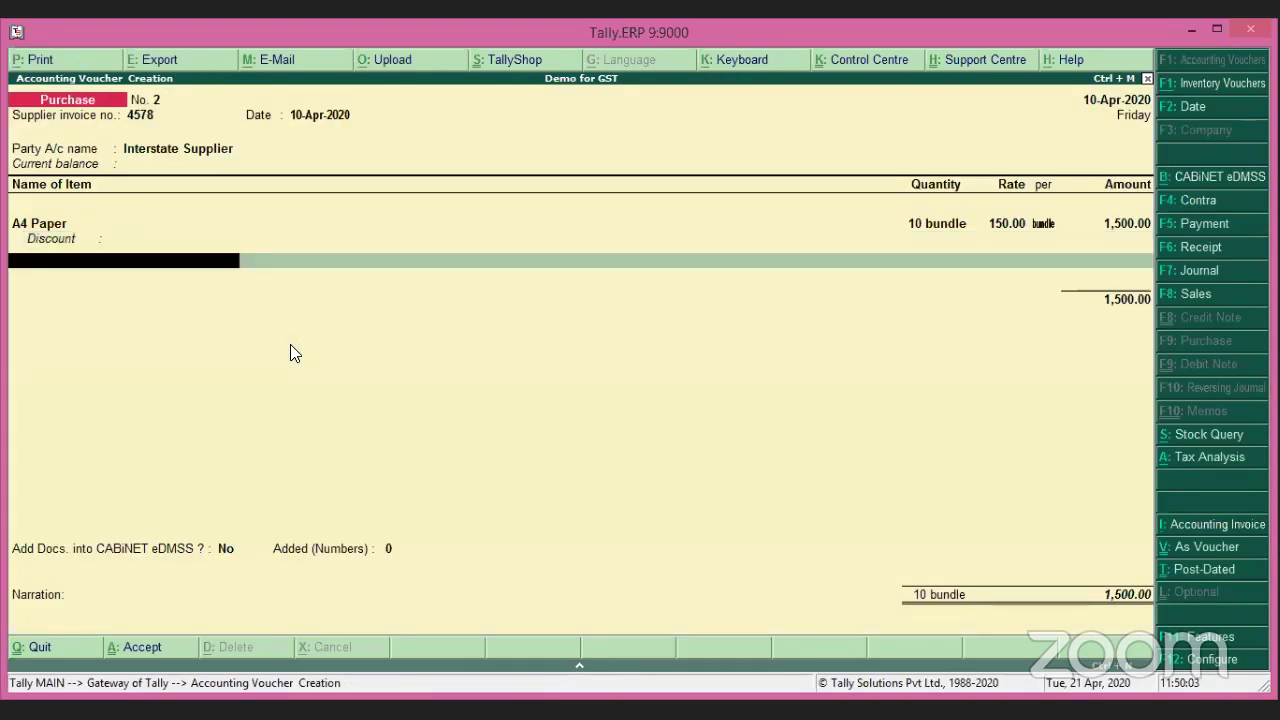
# Add Pen as the second voucher item with a quantity of 50 Nos at a rate of 25.
pyautogui.write('Pen')
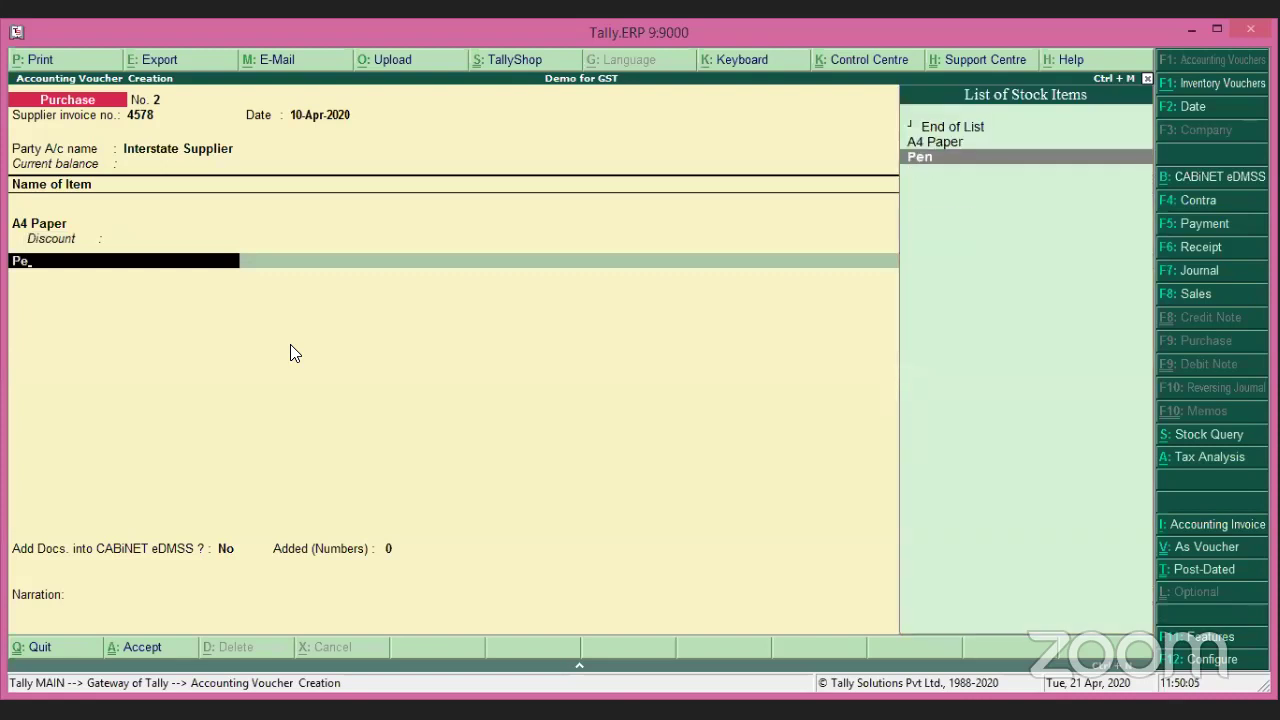
pyautogui.press('Return')
pyautogui.press('Return')
pyautogui.write('5')
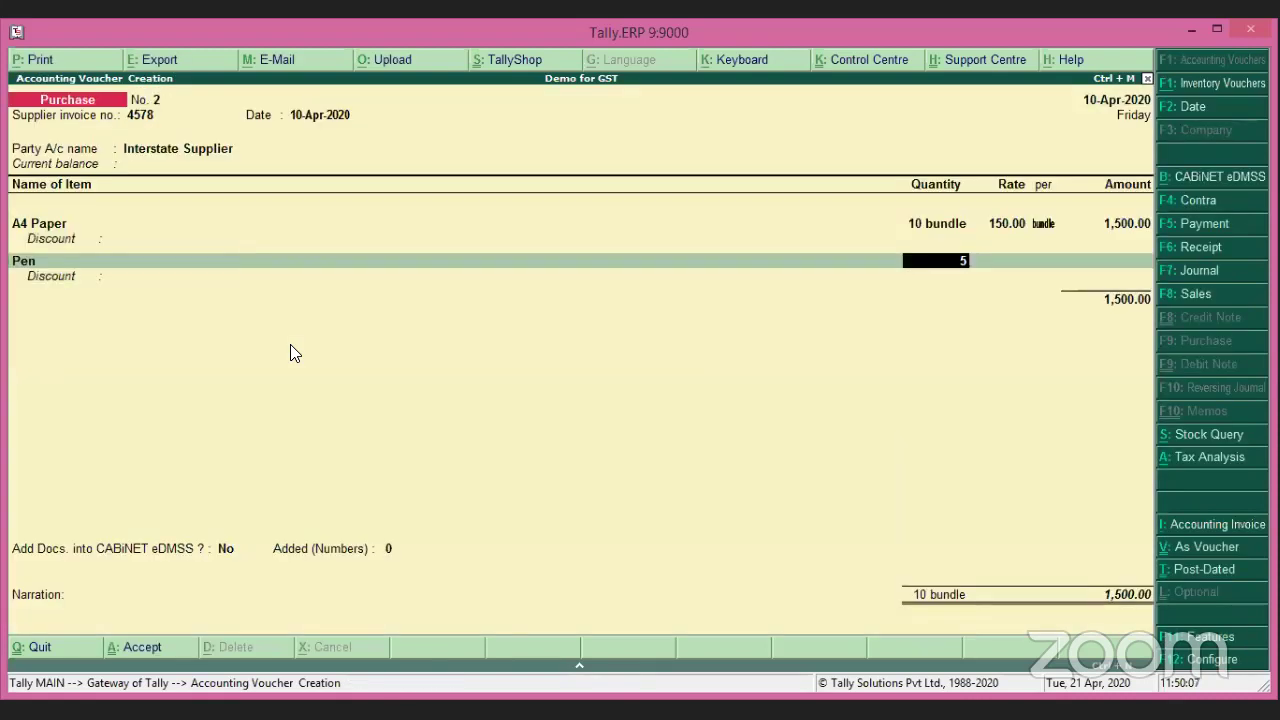
pyautogui.write('0')
pyautogui.press('Return')
pyautogui.write('25')
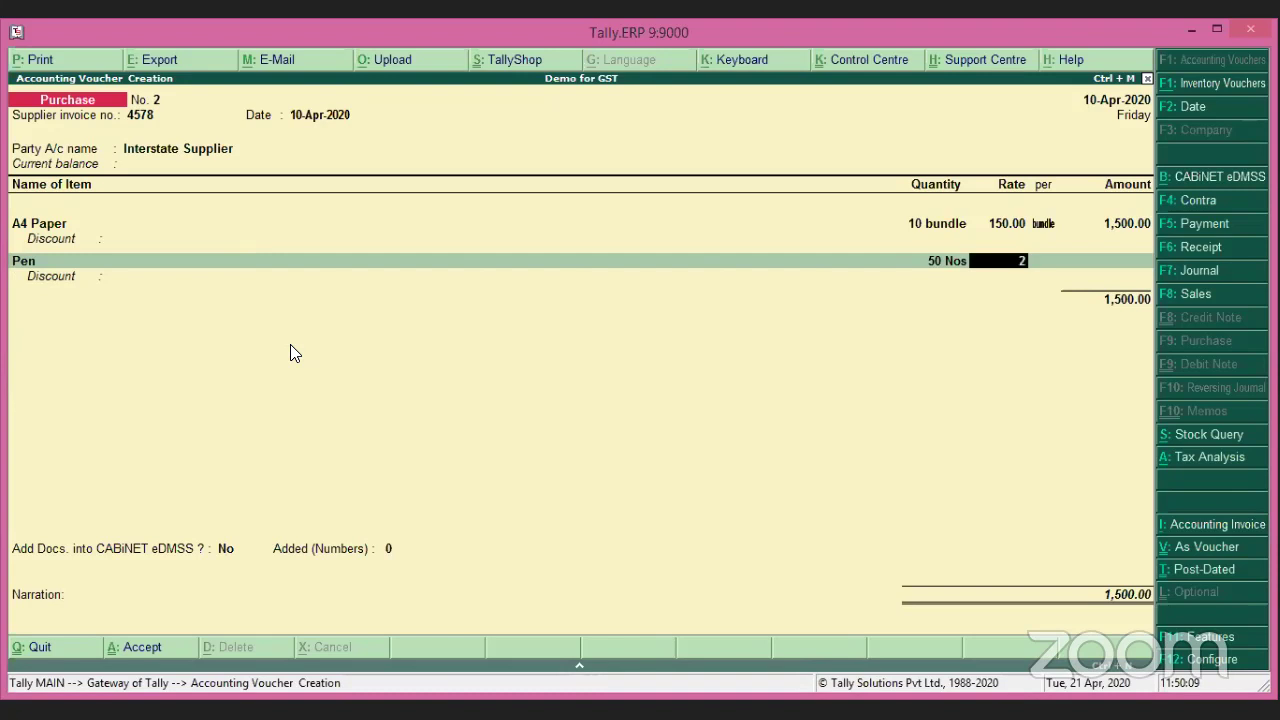
pyautogui.press('Return')
pyautogui.press('Return')
pyautogui.press('Return')
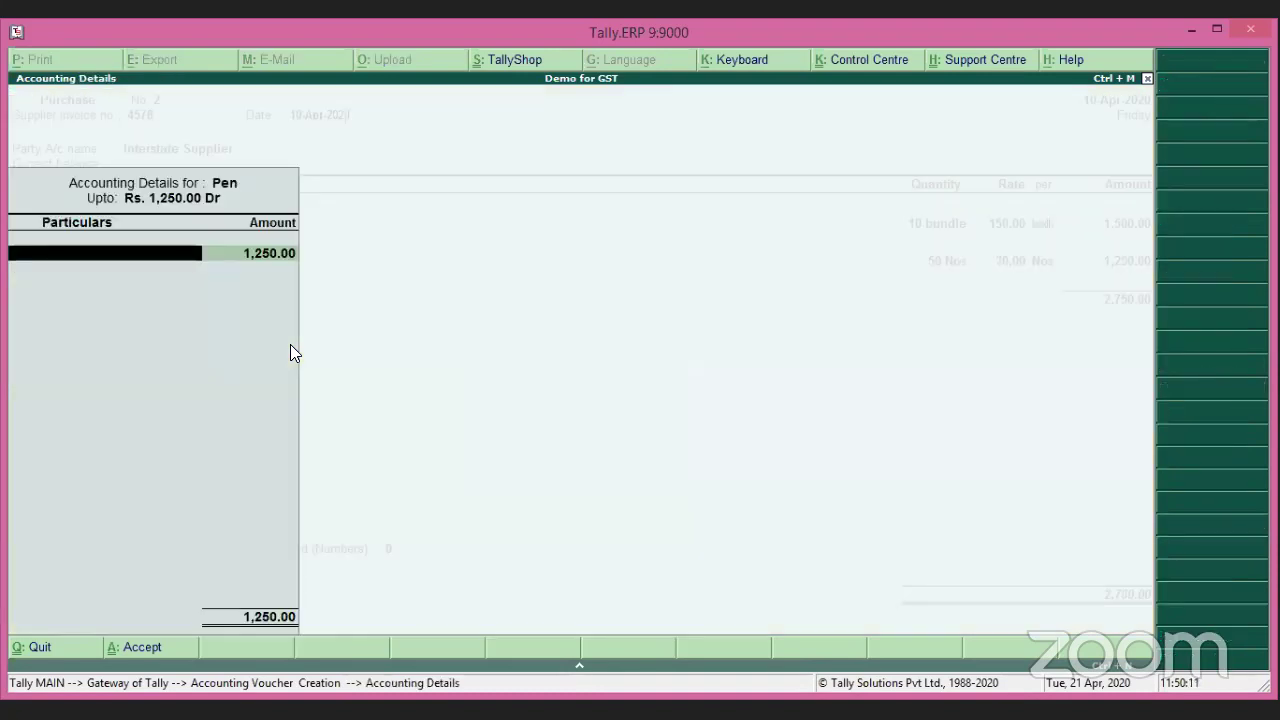
# Allocate Pen to GST Purchases with tax classification Not Applicable, entering no new tax rates and no discount.
pyautogui.press('Return')
pyautogui.press('Return')
pyautogui.press('Return')
pyautogui.press('Return')
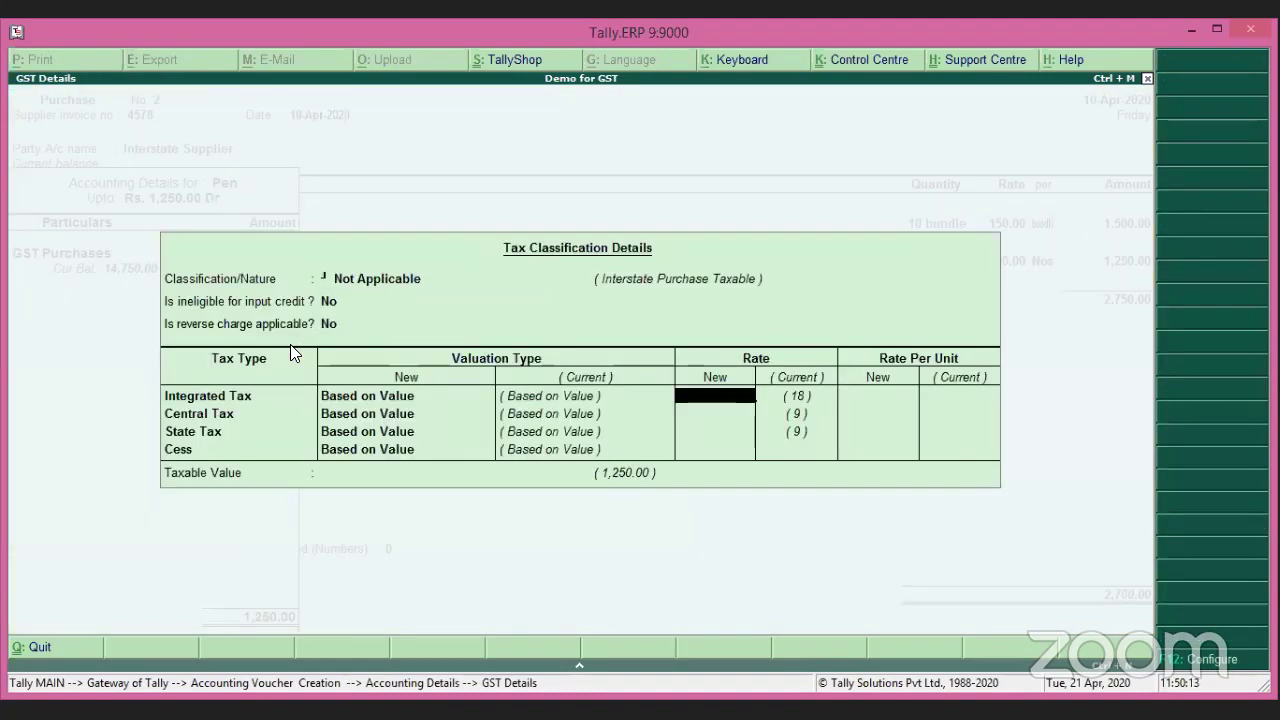
pyautogui.press('Return')
pyautogui.press('Return')
pyautogui.press('Return')
pyautogui.press('Return')
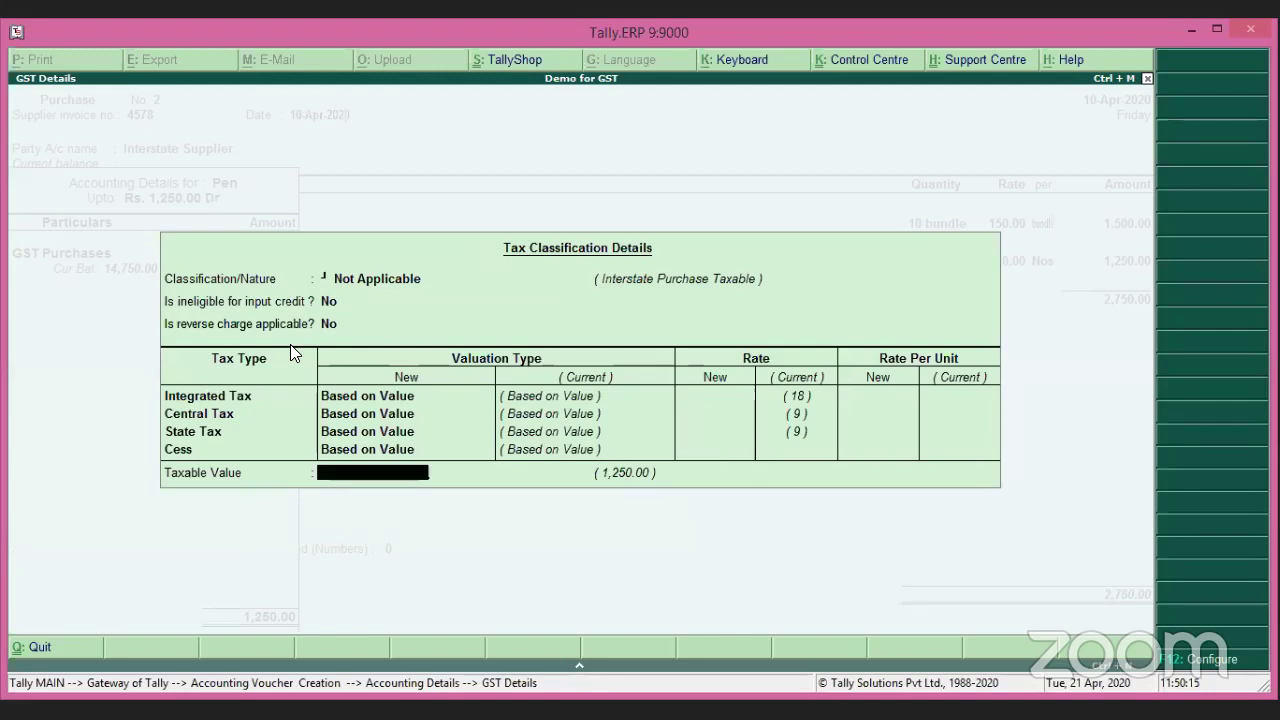
pyautogui.press('Return')
pyautogui.press('Return')
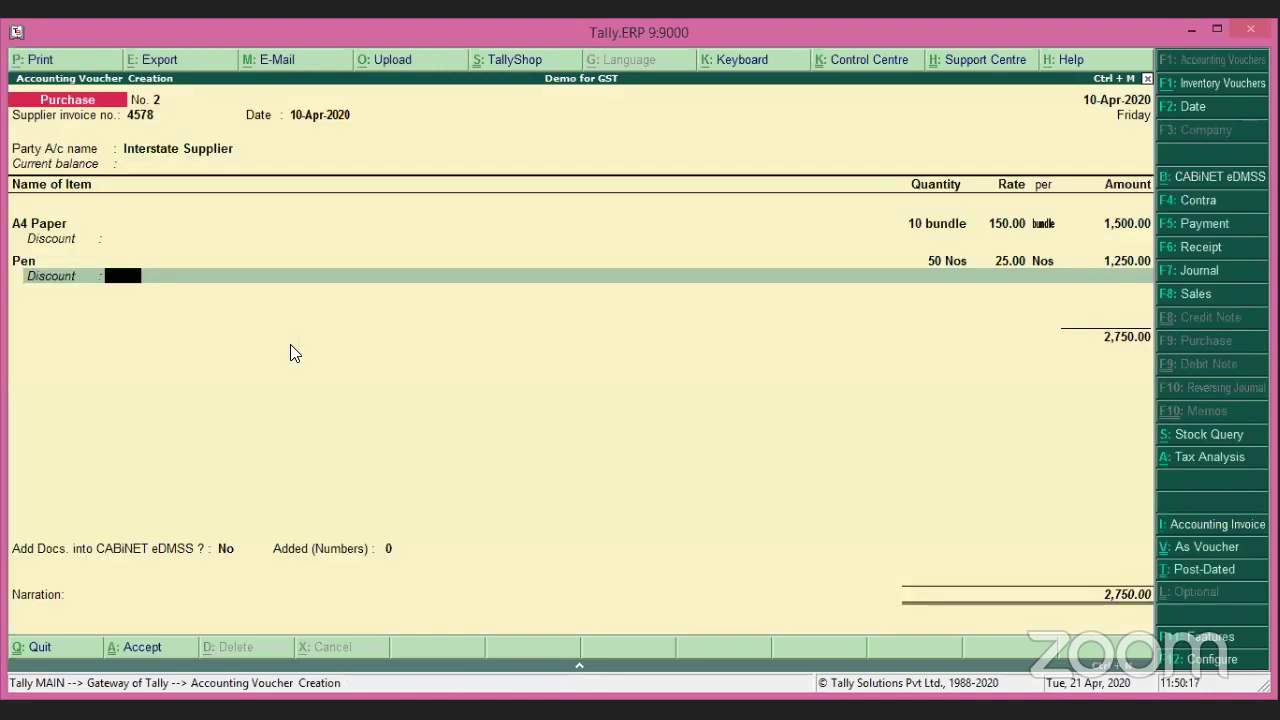
pyautogui.press('Return')
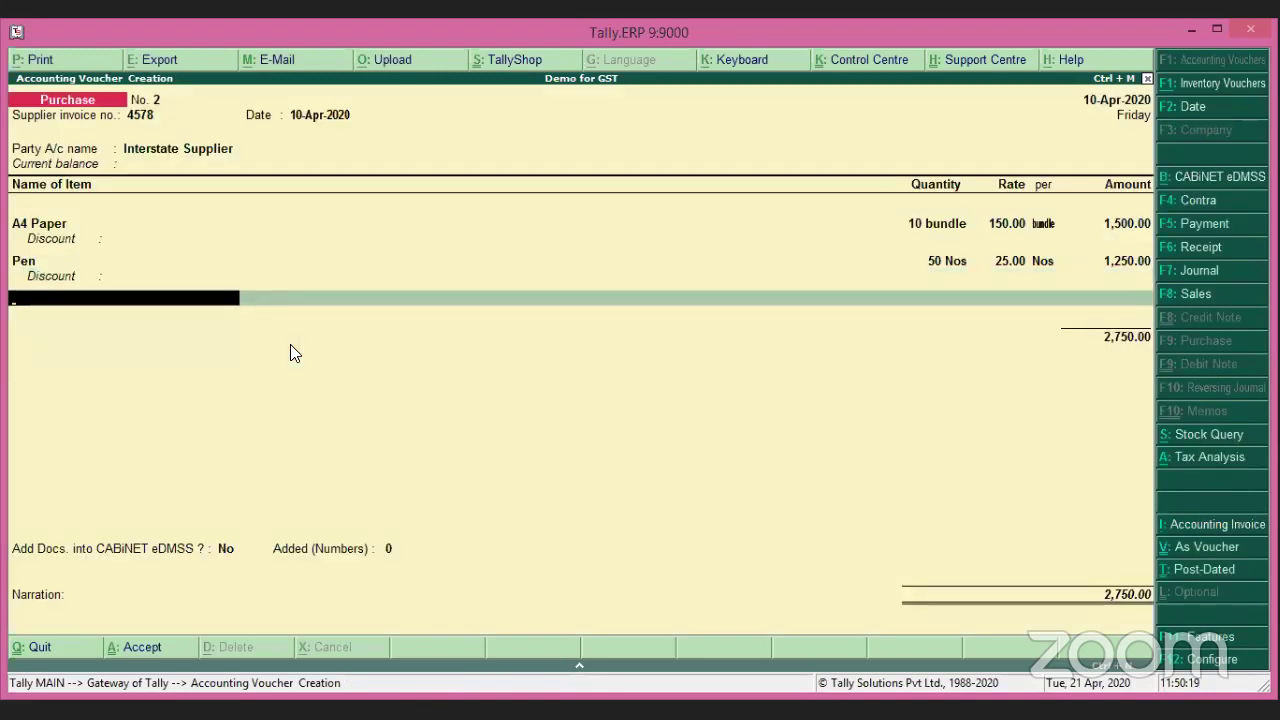
# Open the A4 Paper stock item from the voucher and check the stock group it is under.
pyautogui.click(44, 224)
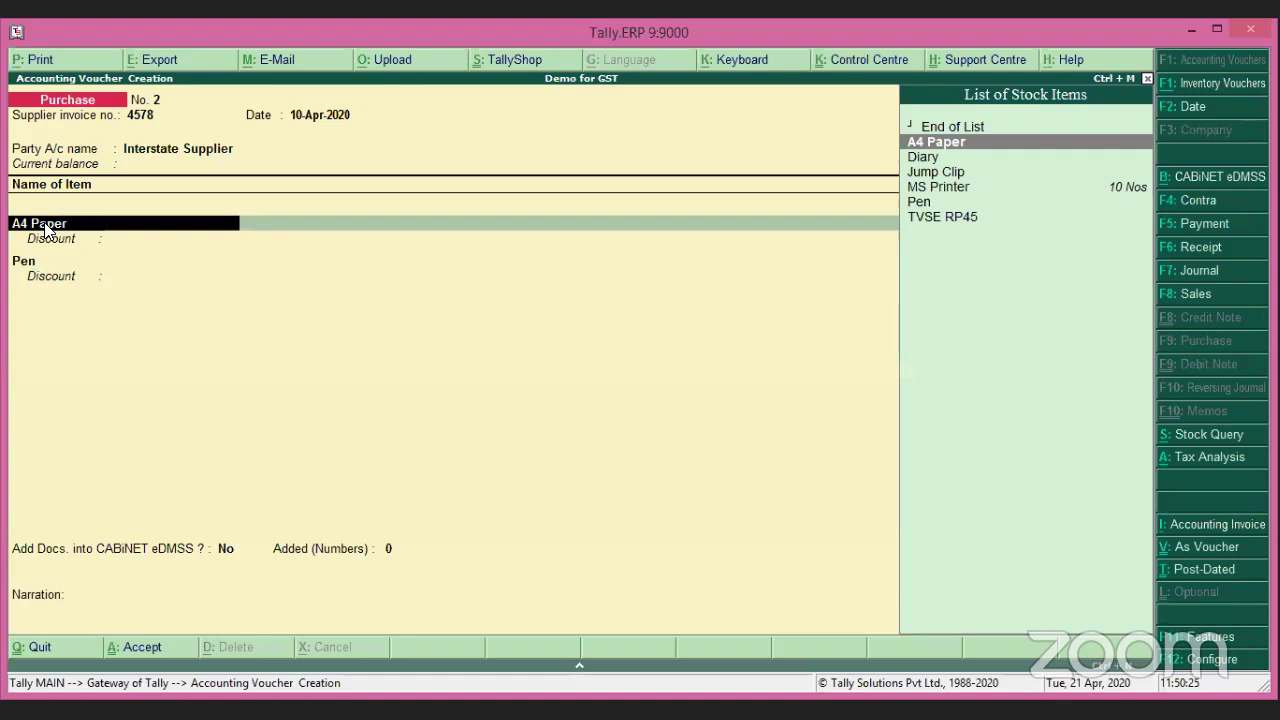
pyautogui.hotkey('ctrl', 'Return')
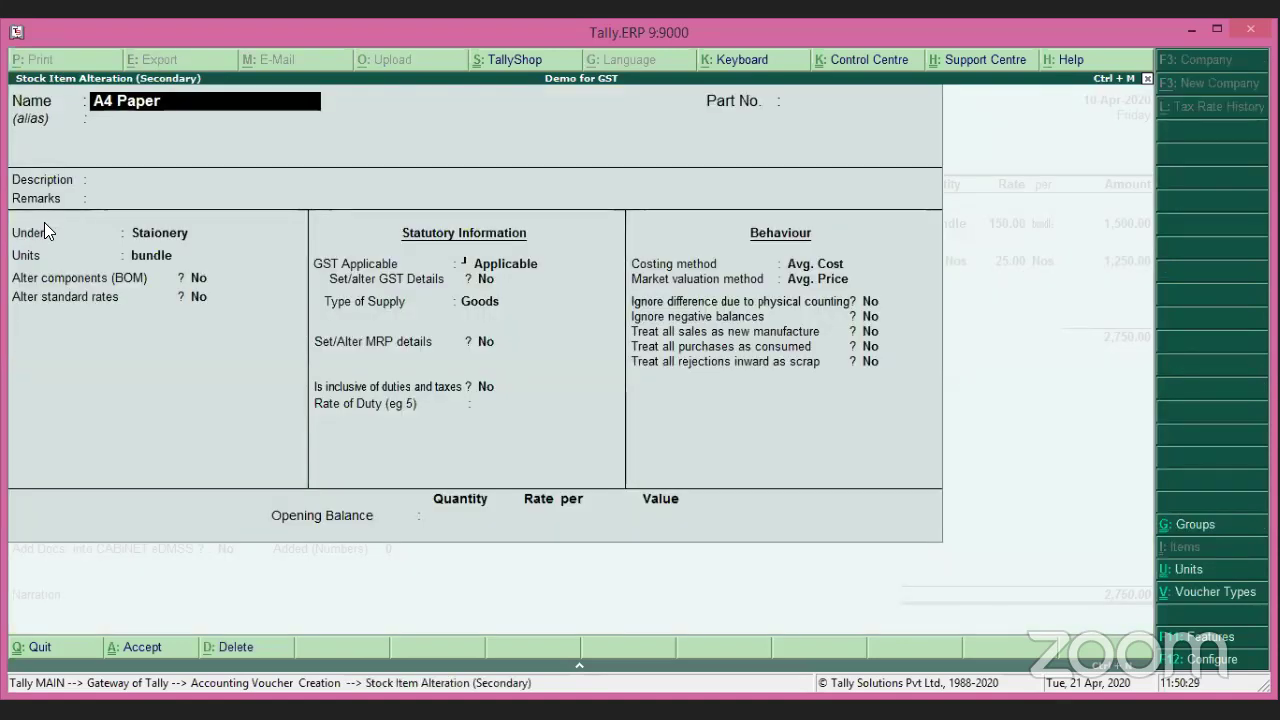
pyautogui.press('Return')
pyautogui.press('Return')
pyautogui.press('Return')
pyautogui.press('Return')
pyautogui.press('Return')
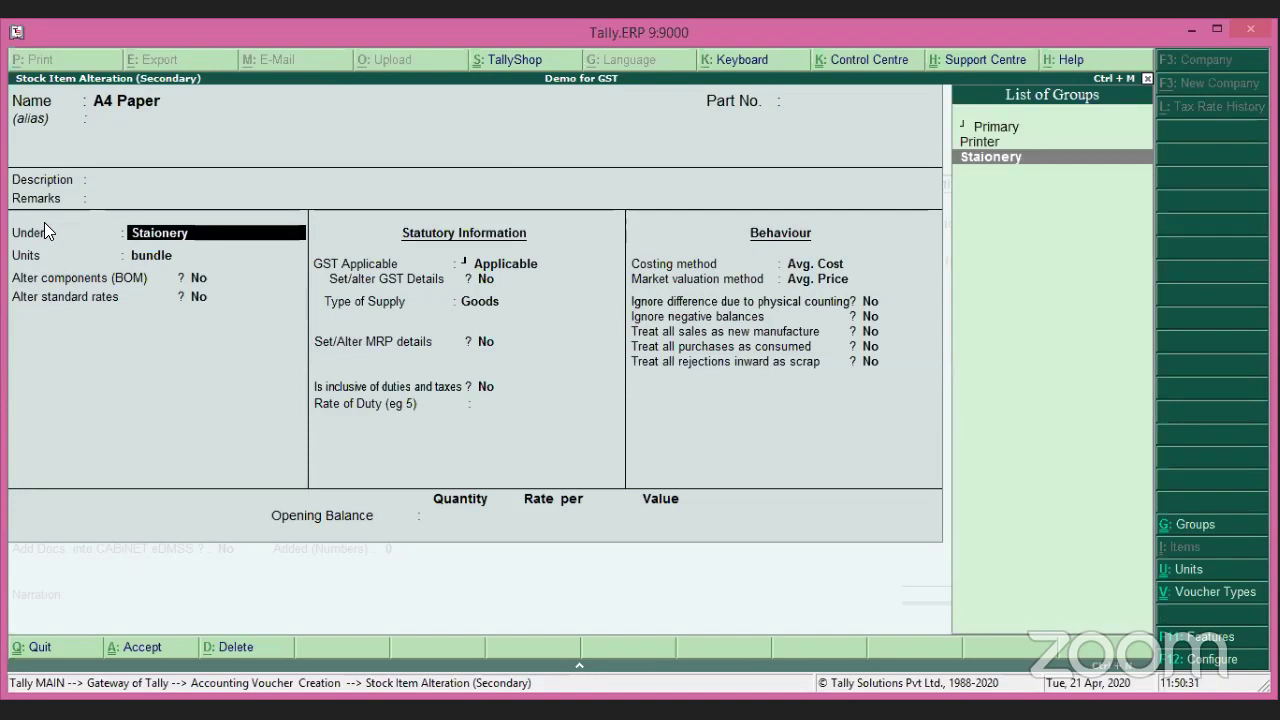
# Examine the GST details of the Staionery stock group and quit back to the voucher without saving.
pyautogui.hotkey('ctrl', 'Return')
pyautogui.press('Return')
pyautogui.press('Return')
pyautogui.press('Return')
pyautogui.press('Return')
pyautogui.press('y')
pyautogui.press('Return')
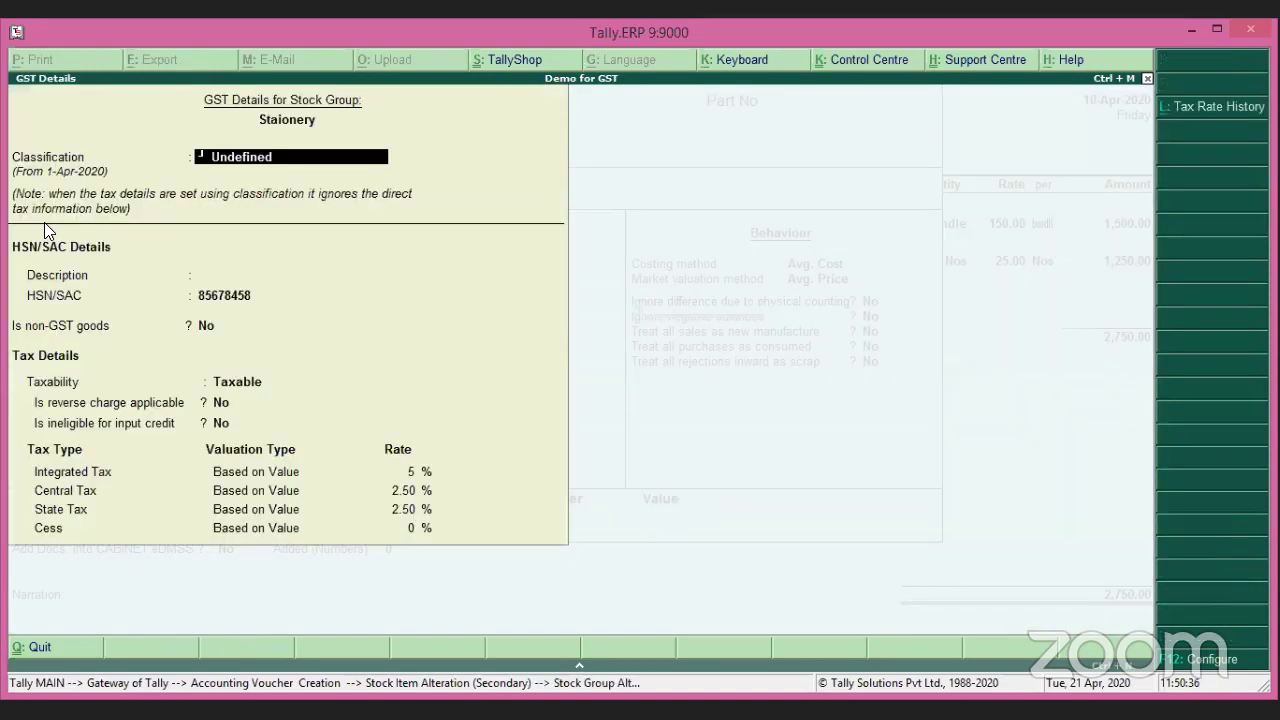
pyautogui.press('Escape')
pyautogui.press('Escape')
pyautogui.press('y')
pyautogui.press('Escape')
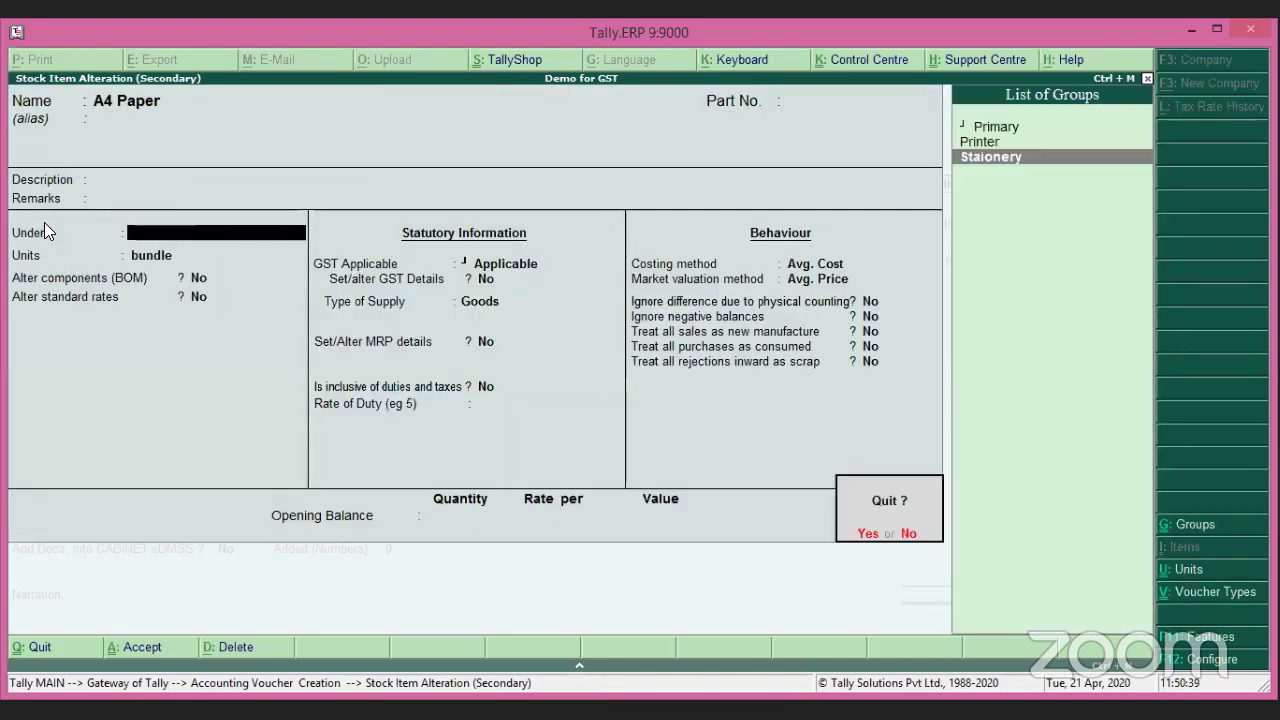
pyautogui.press('y')
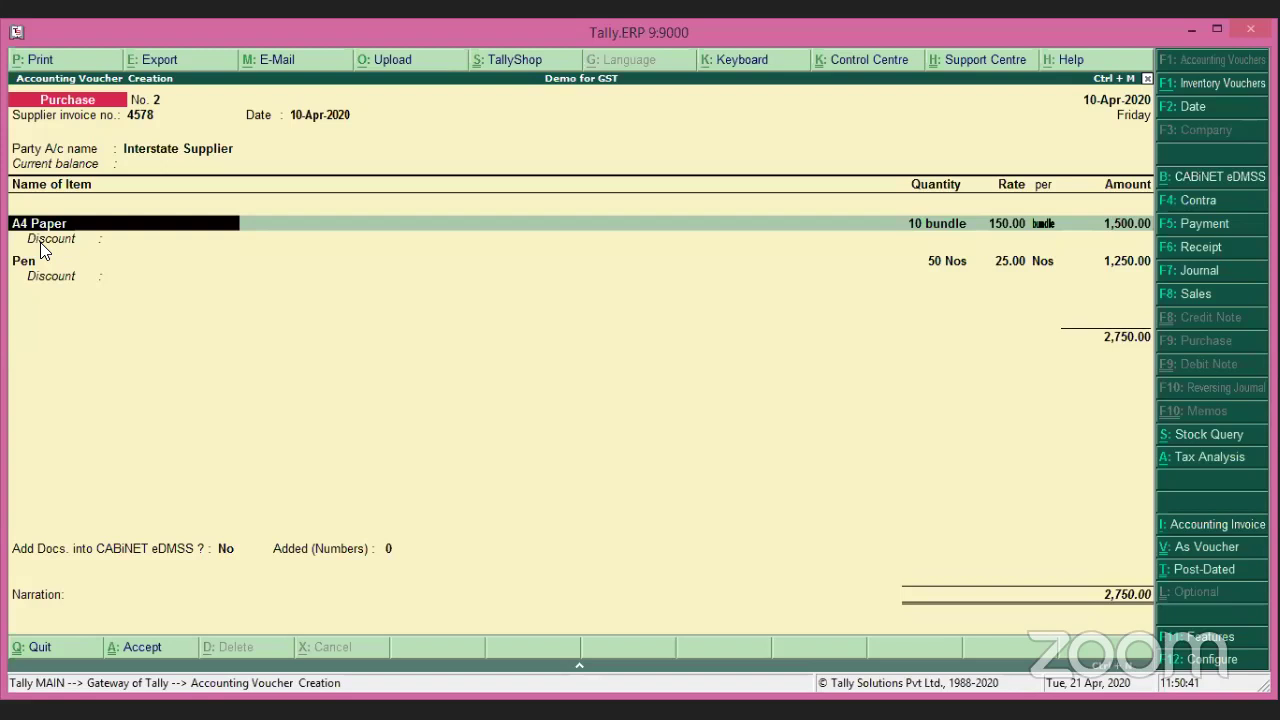
# Open the Pen stock item from the voucher, examine its GST details and quit both screens without saving.
pyautogui.click(20, 264)
pyautogui.hotkey('ctrl', 'Return')
pyautogui.press('Return')
pyautogui.press('Return')
pyautogui.press('Return')
pyautogui.press('Return')
pyautogui.press('Return')
pyautogui.press('Return')
pyautogui.press('Return')
pyautogui.press('Return')
pyautogui.press('Return')
pyautogui.press('Return')
pyautogui.press('y')
pyautogui.press('Return')
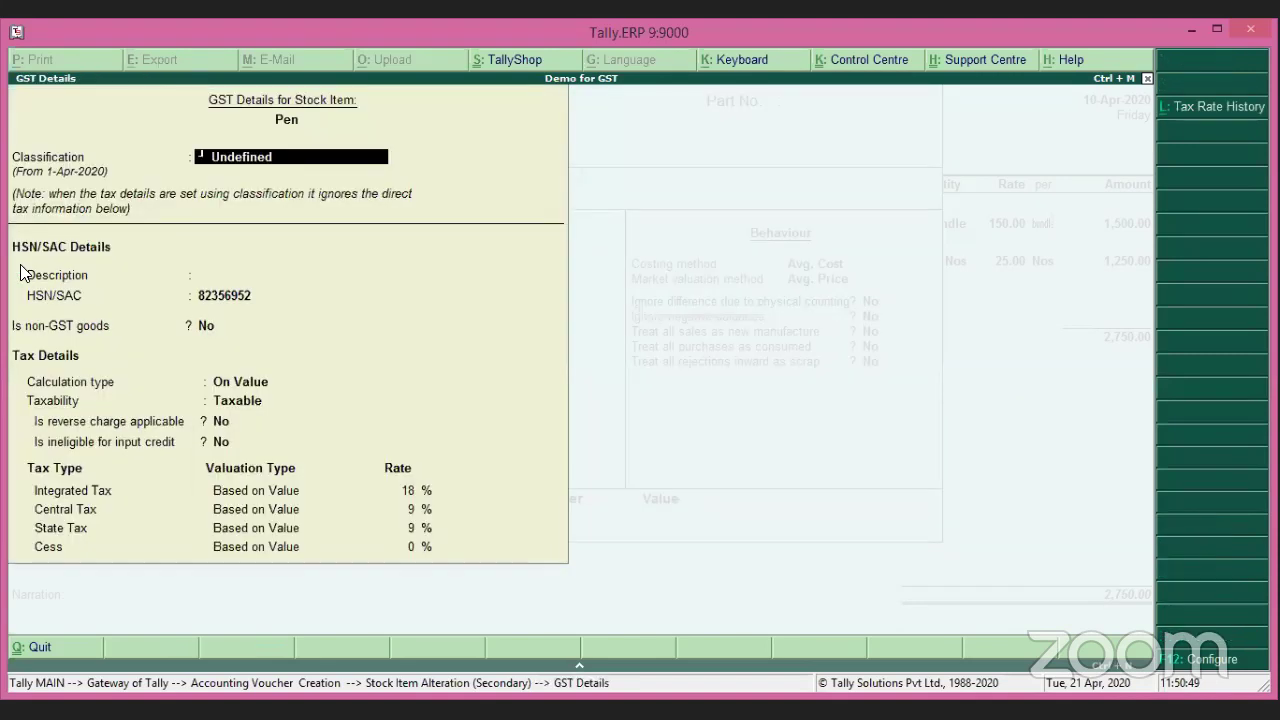
pyautogui.press('BackSpace')
pyautogui.press('Escape')
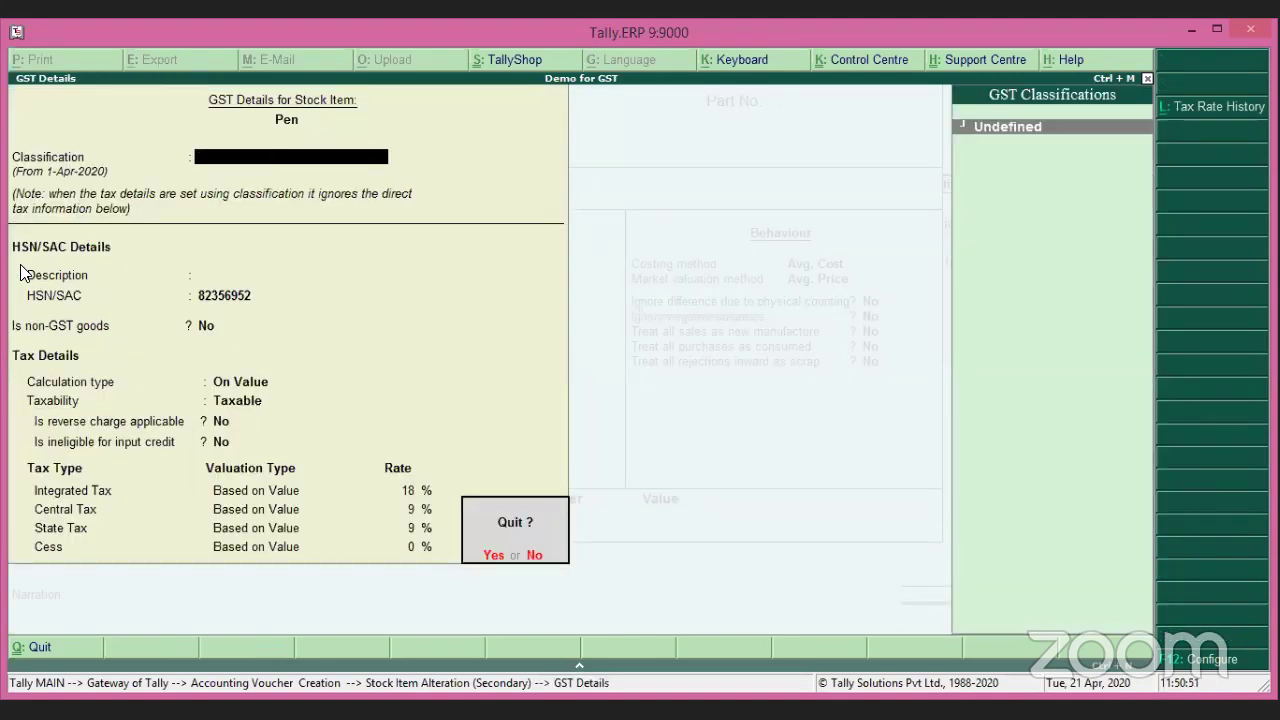
pyautogui.press('y')
pyautogui.press('Escape')
pyautogui.press('y')
# Accept Pen's existing quantity, rate, GST Purchases allocation and tax classification without a discount, continuing to a new item line.
pyautogui.press('Return')
pyautogui.press('Return')
pyautogui.press('Return')
pyautogui.press('Return')
pyautogui.press('Return')
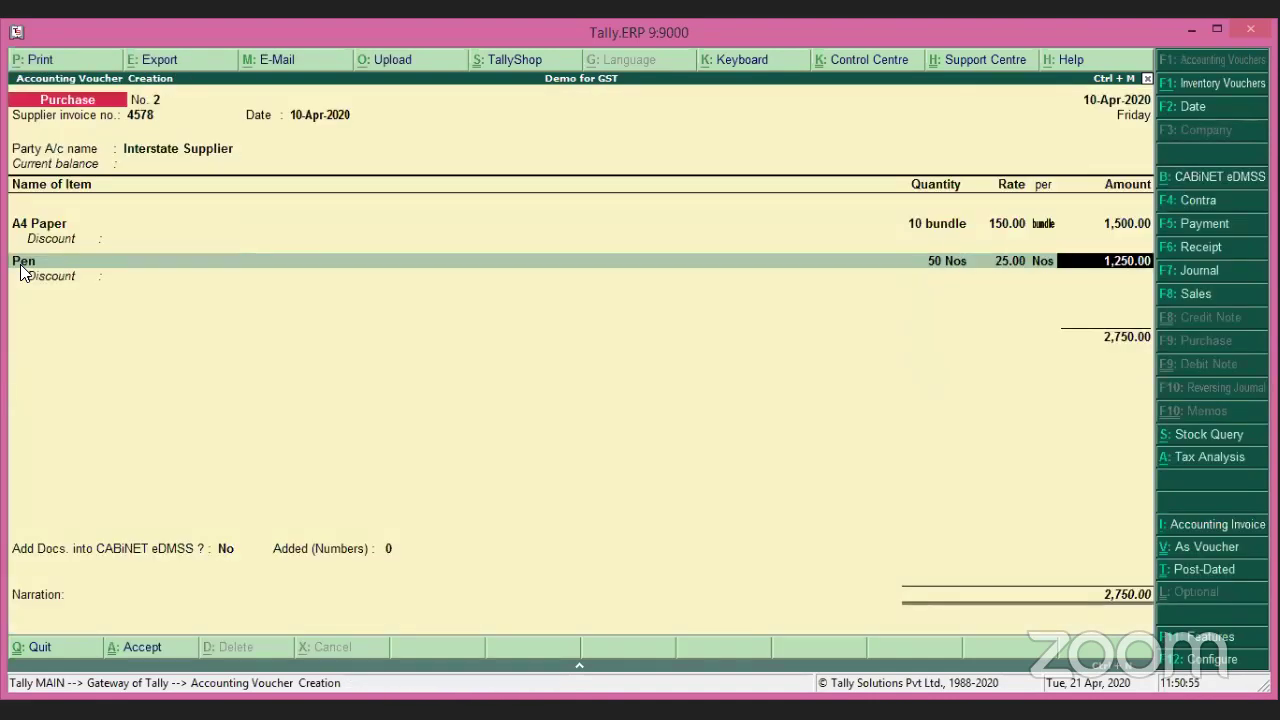
pyautogui.press('Return')
pyautogui.press('Return')
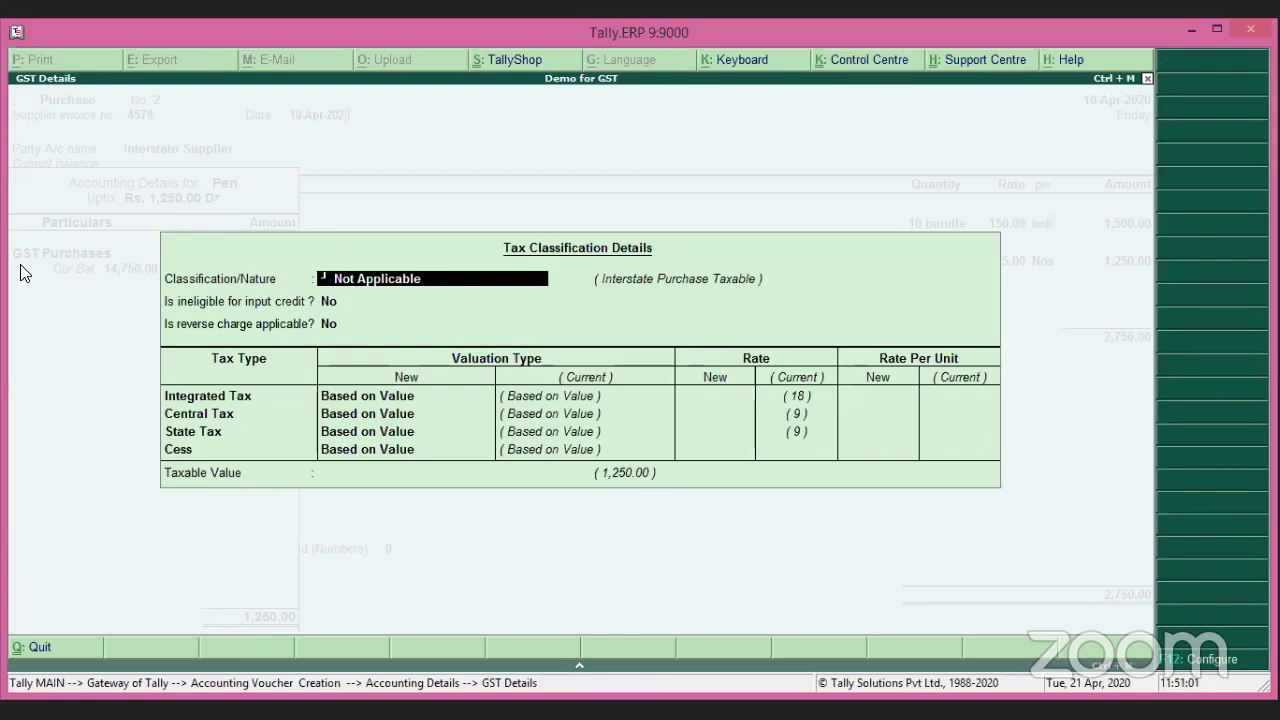
pyautogui.press('Return')
pyautogui.press('Return')
pyautogui.press('Return')
pyautogui.press('Return')
pyautogui.press('Return')
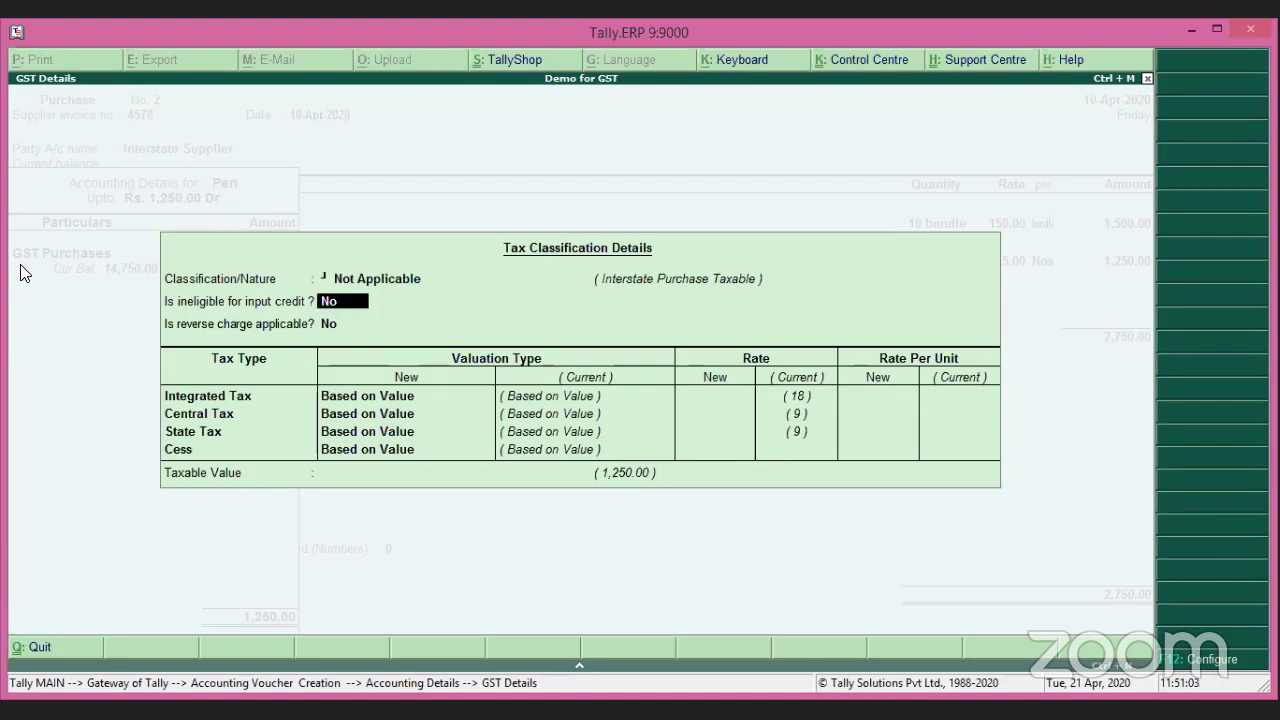
pyautogui.press('Return')
pyautogui.press('Return')
pyautogui.press('Return')
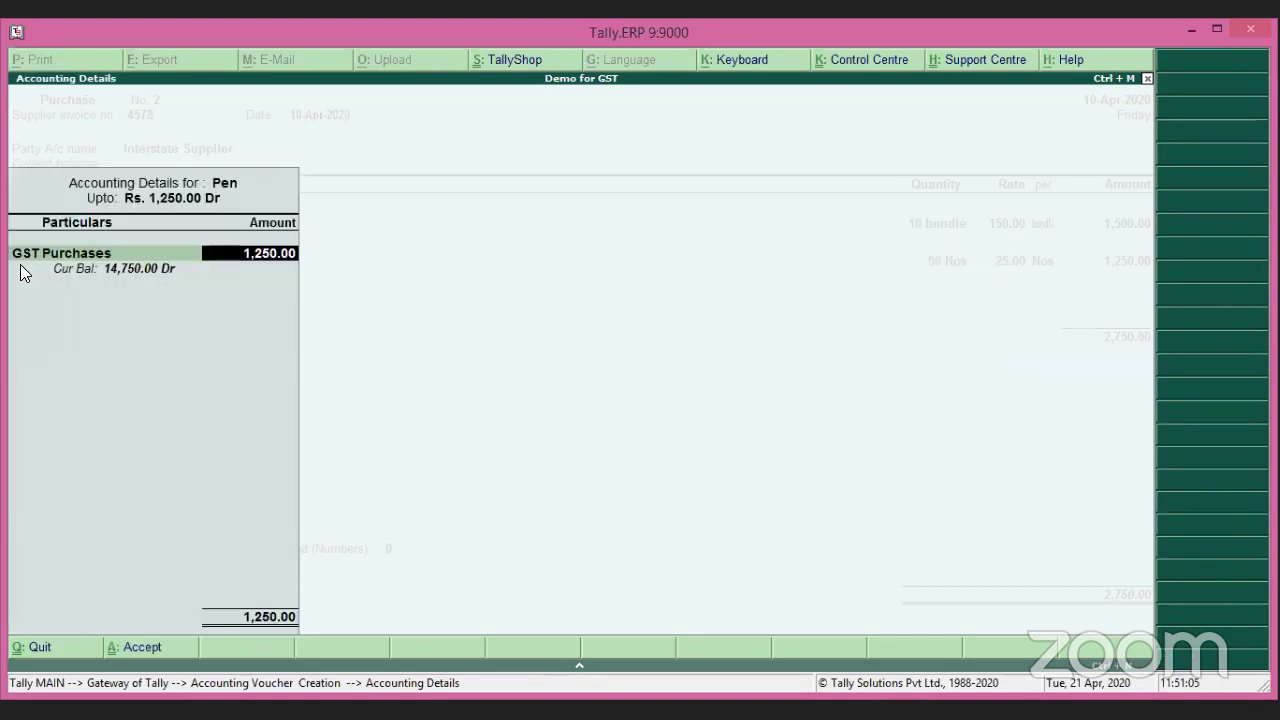
pyautogui.press('Return')
pyautogui.press('Return')
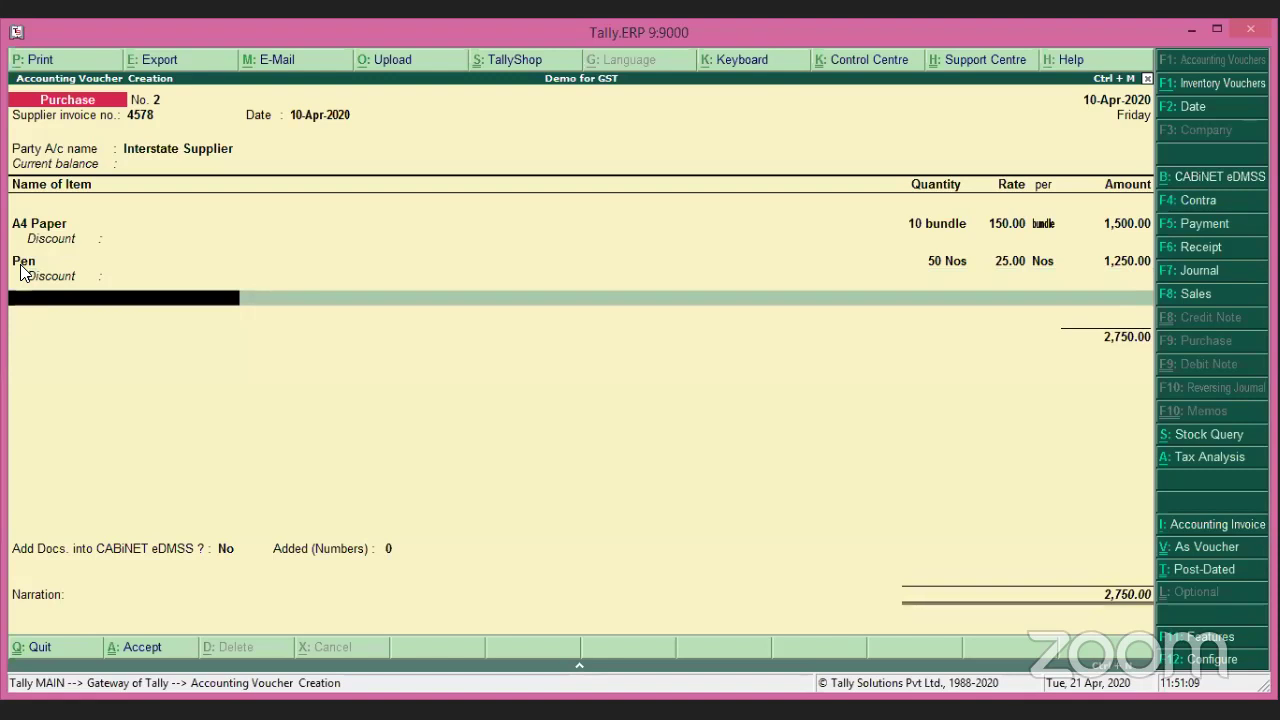
# Add Diary as the third voucher item with a quantity of 25 Nos at a rate of 125.
pyautogui.write('Di')
pyautogui.press('Return')
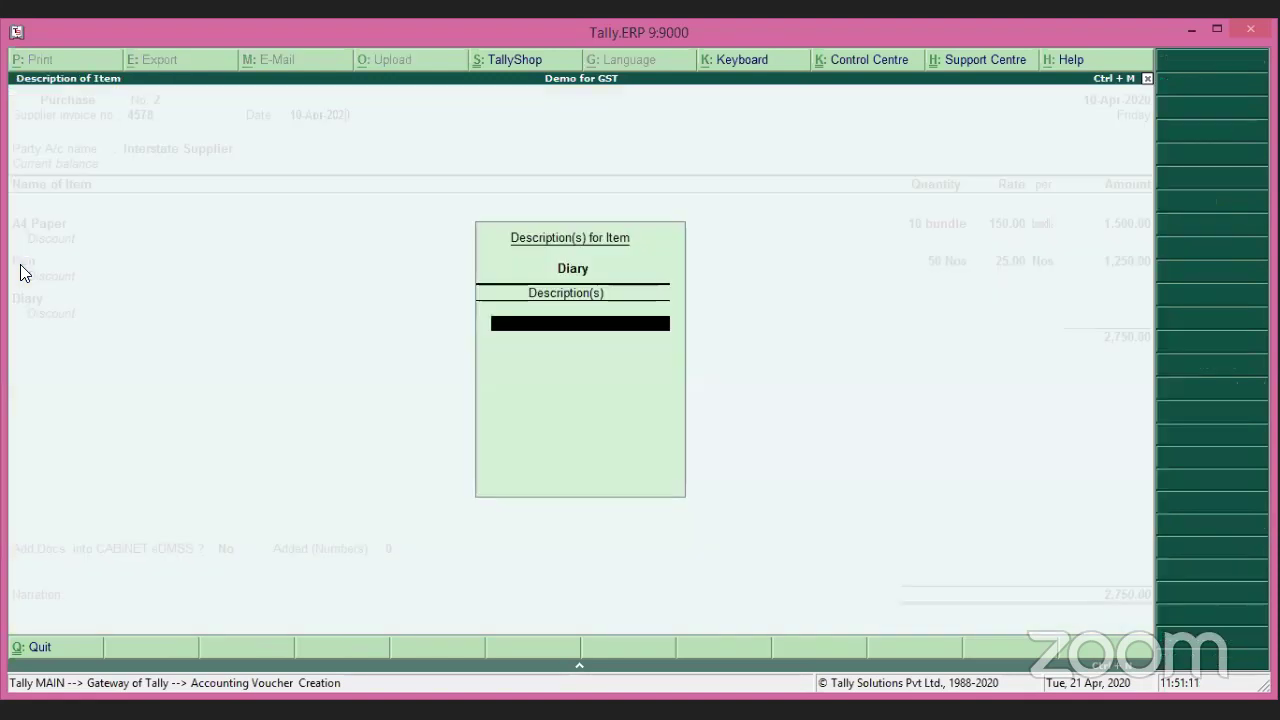
pyautogui.press('Return')
pyautogui.write('25')
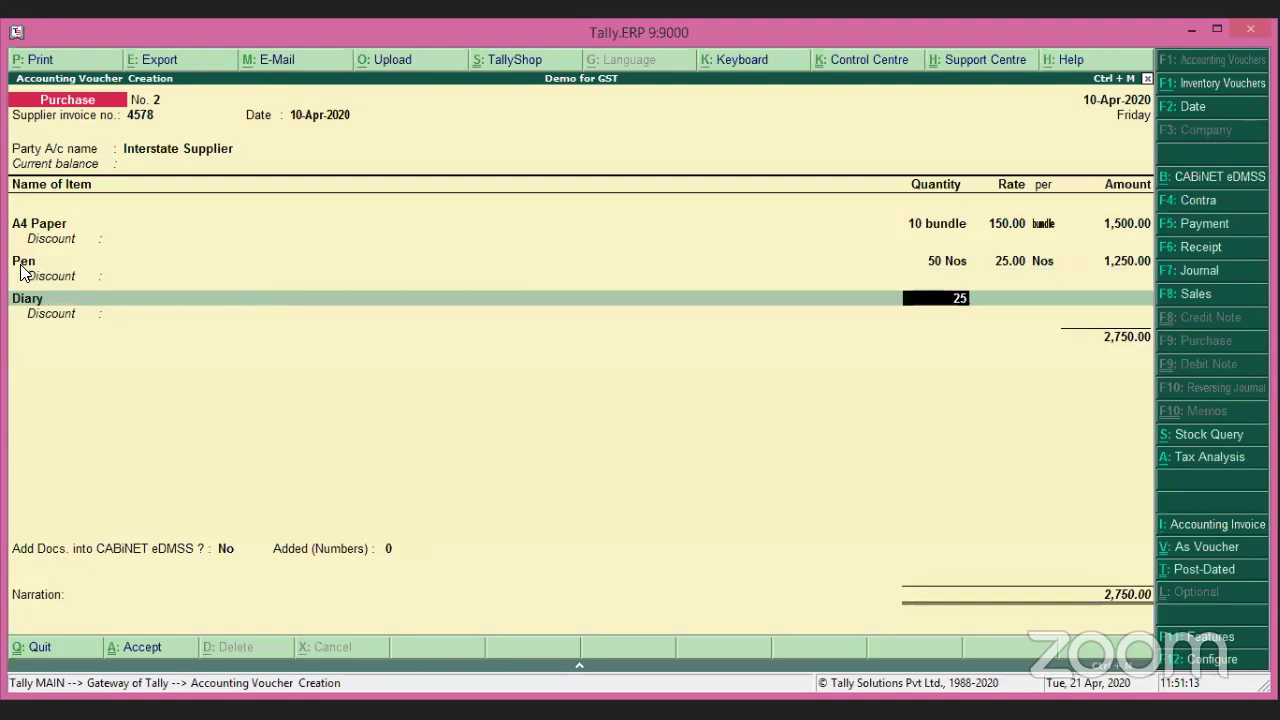
pyautogui.press('Return')
pyautogui.write('125')
pyautogui.press('Return')
pyautogui.press('Return')
pyautogui.press('Return')
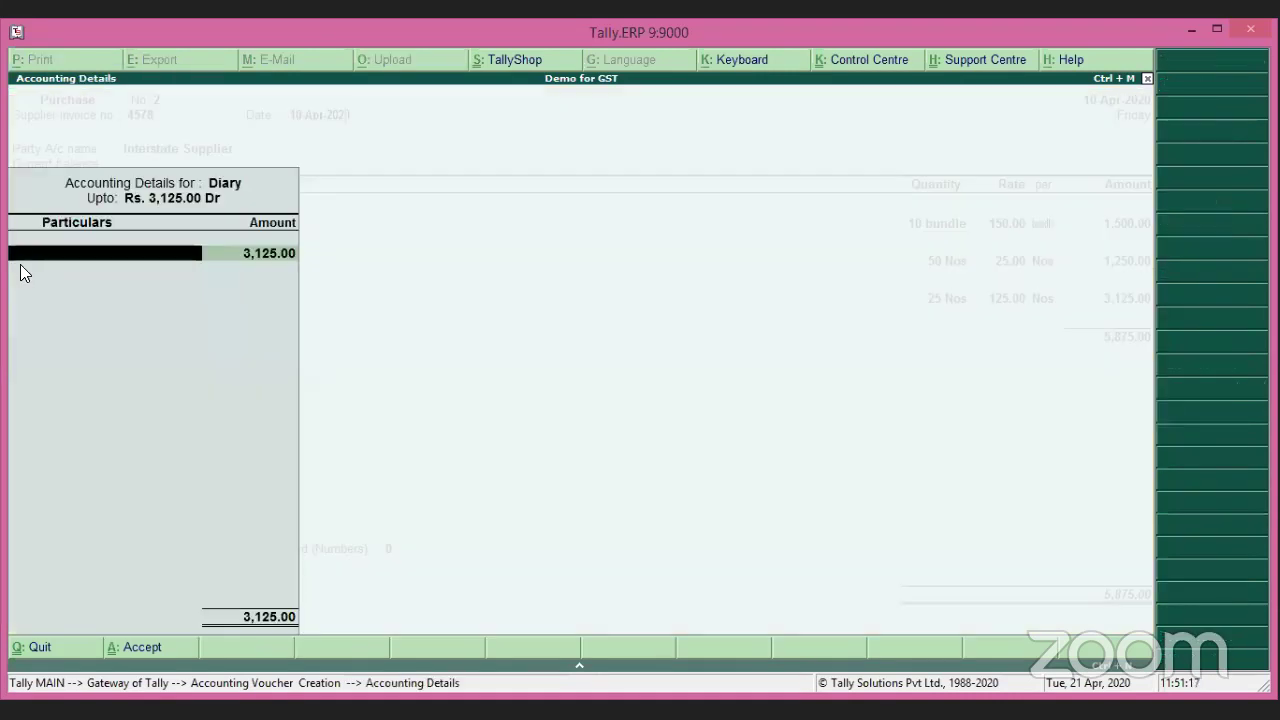
# Allocate Diary to GST Purchases with tax classification Not Applicable, entering no new tax rates and no discount.
pyautogui.press('Return')
pyautogui.press('Return')
pyautogui.press('Return')
pyautogui.press('Return')
pyautogui.press('Return')
pyautogui.press('Return')
pyautogui.press('Return')
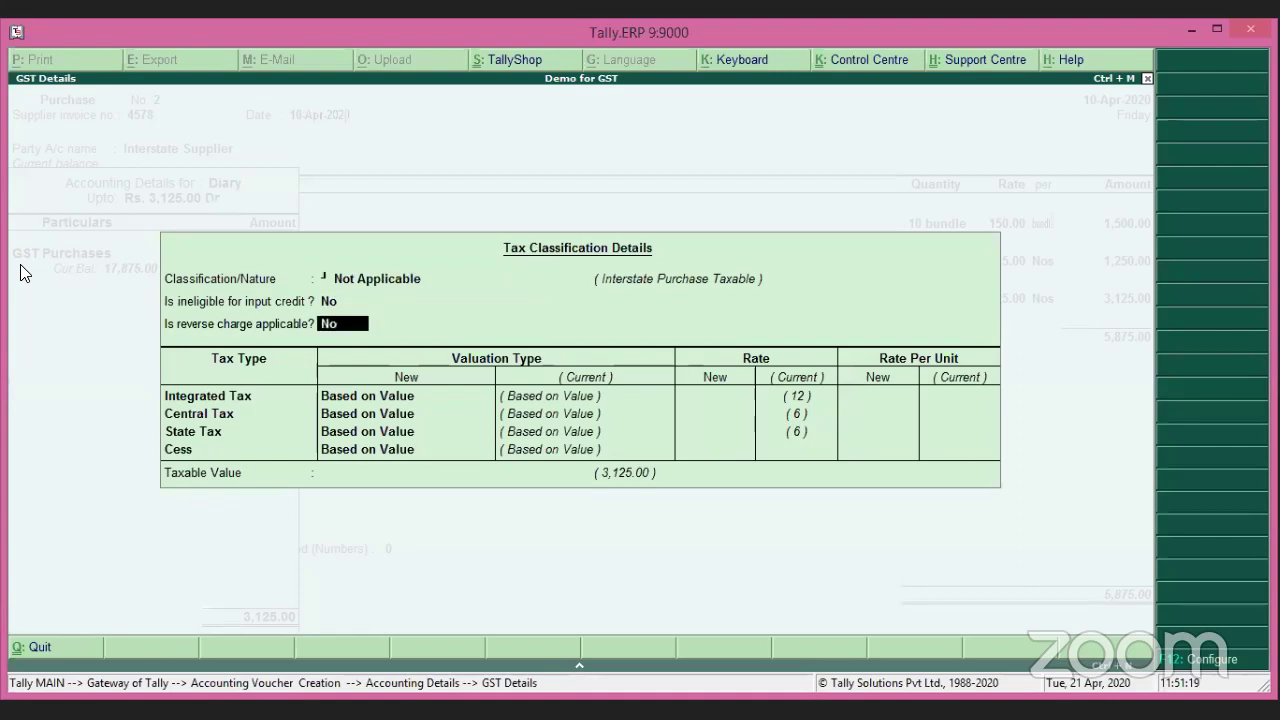
pyautogui.press('Return')
pyautogui.press('Return')
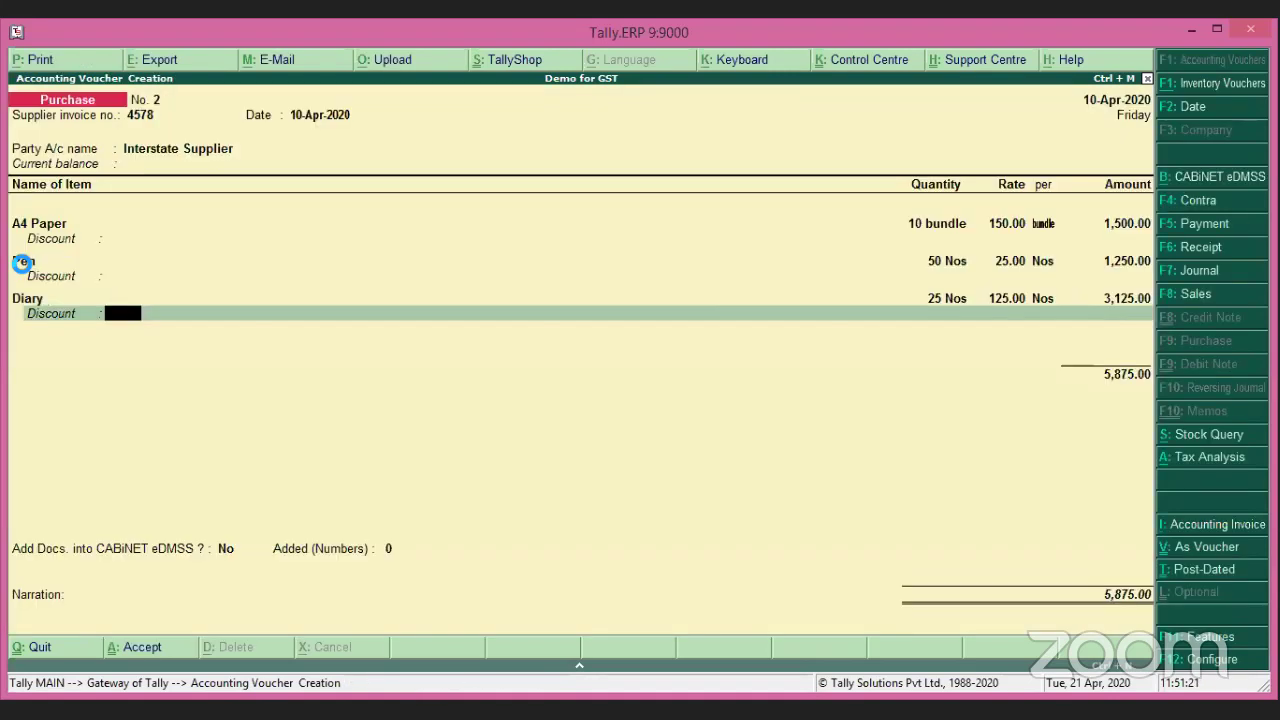
pyautogui.press('Return')
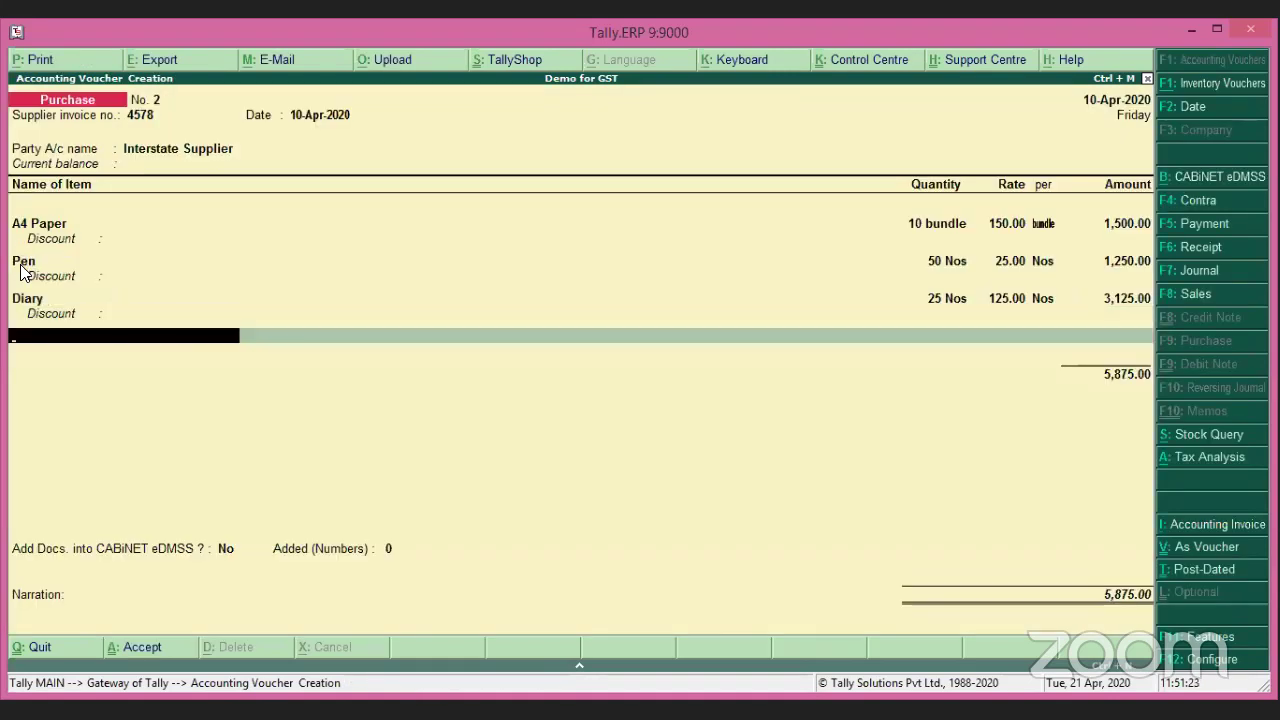
# Add Jump Clip as the fourth voucher item with a quantity of 100 Nos at a rate of 15.
pyautogui.press('Down')
pyautogui.press('Down')
pyautogui.press('Down')
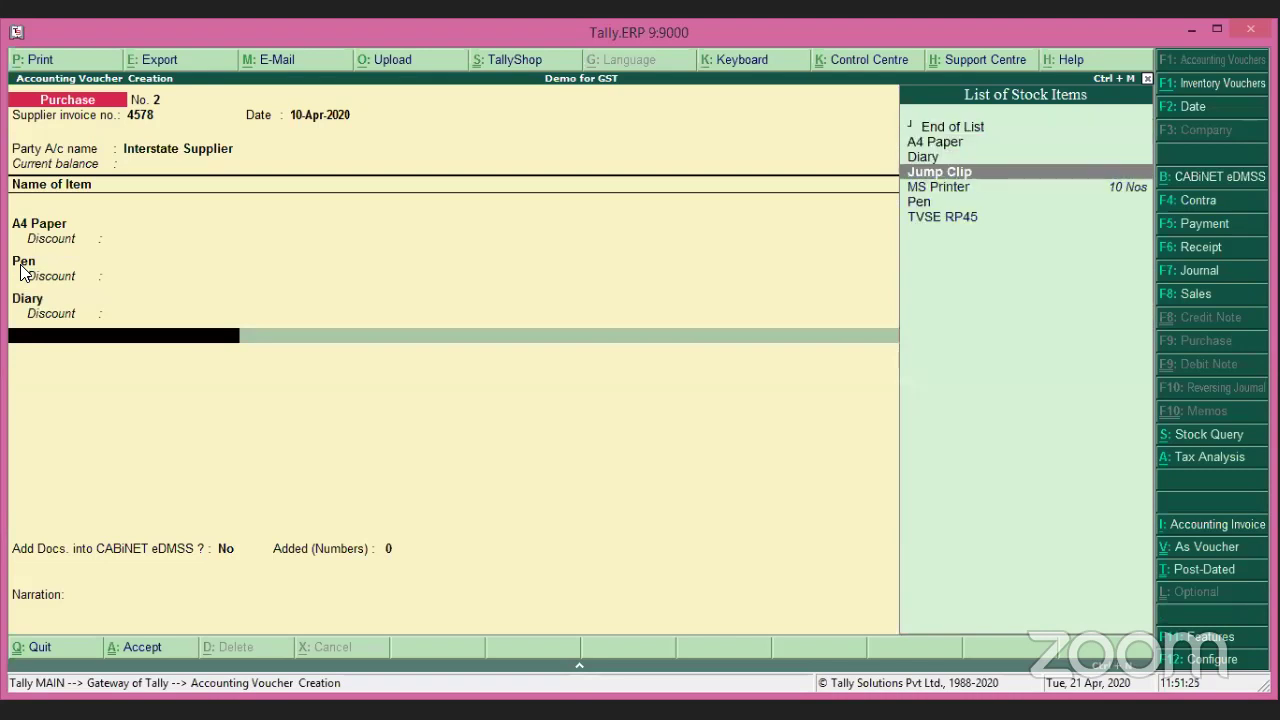
pyautogui.press('Return')
pyautogui.press('Return')
pyautogui.write('100')
pyautogui.press('Return')
pyautogui.write('15')
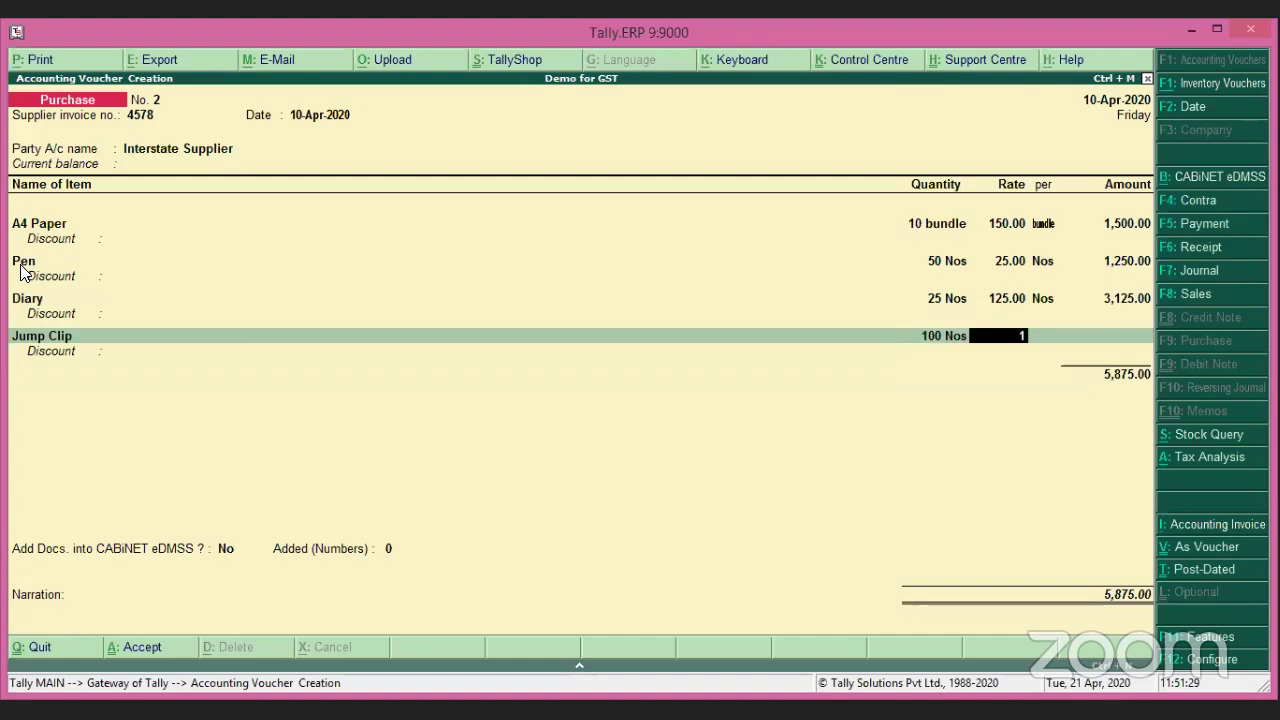
pyautogui.press('Return')
pyautogui.press('Return')
pyautogui.press('Return')
# Allocate Jump Clip to GST Purchases with tax classification Not Applicable, entering no new tax rates and no discount.
pyautogui.press('Return')
pyautogui.press('Return')
pyautogui.press('Return')
pyautogui.press('Return')
pyautogui.press('Return')
pyautogui.press('Return')
pyautogui.press('Return')
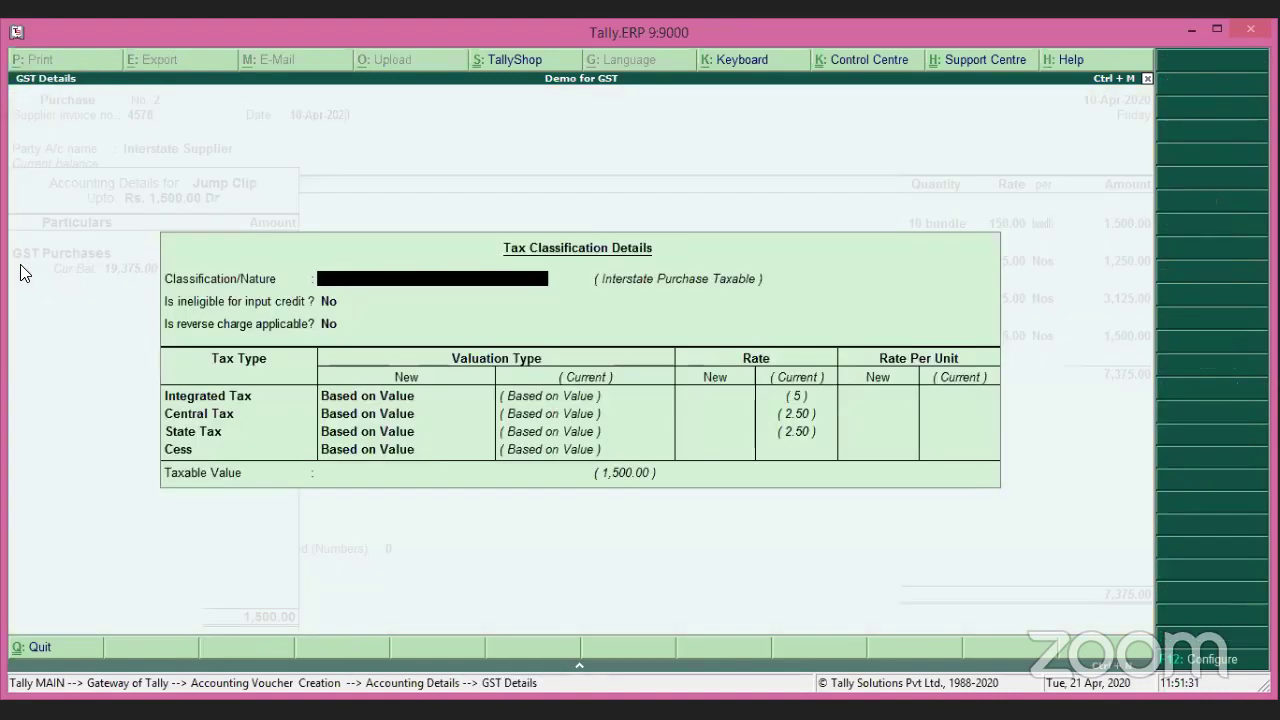
pyautogui.press('Return')
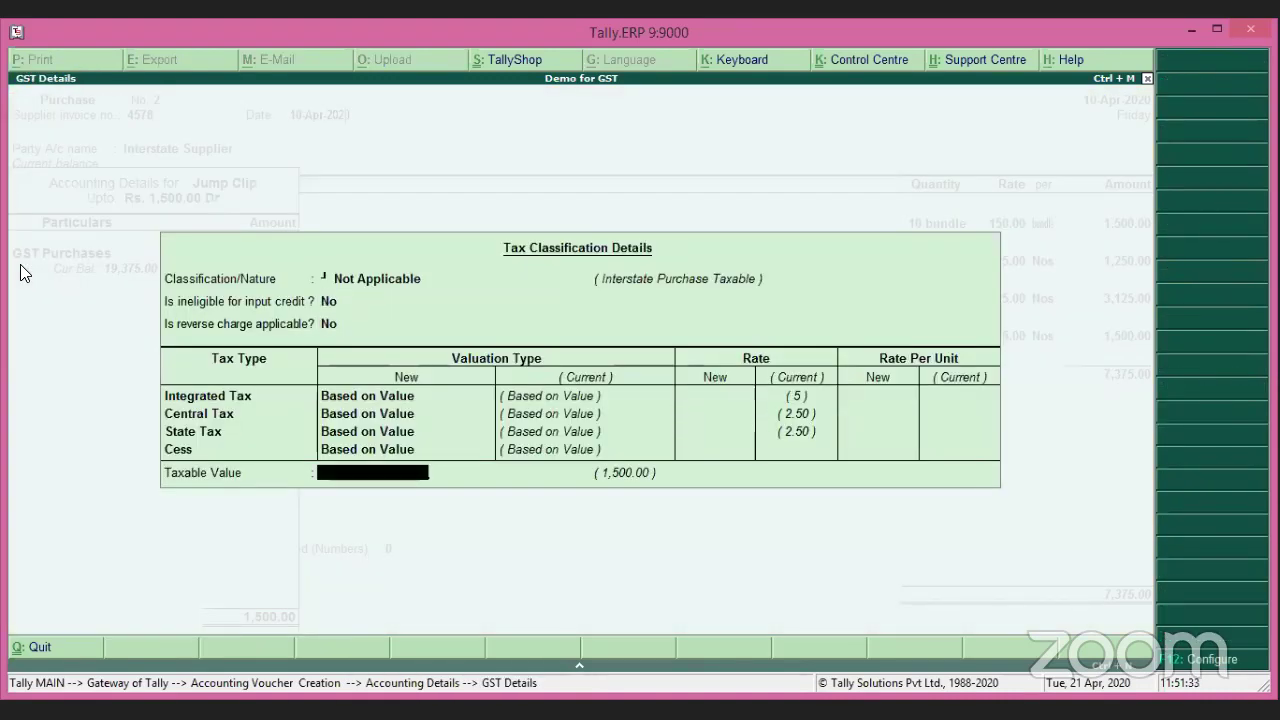
pyautogui.press('Return')
pyautogui.press('Return')
pyautogui.press('Return')
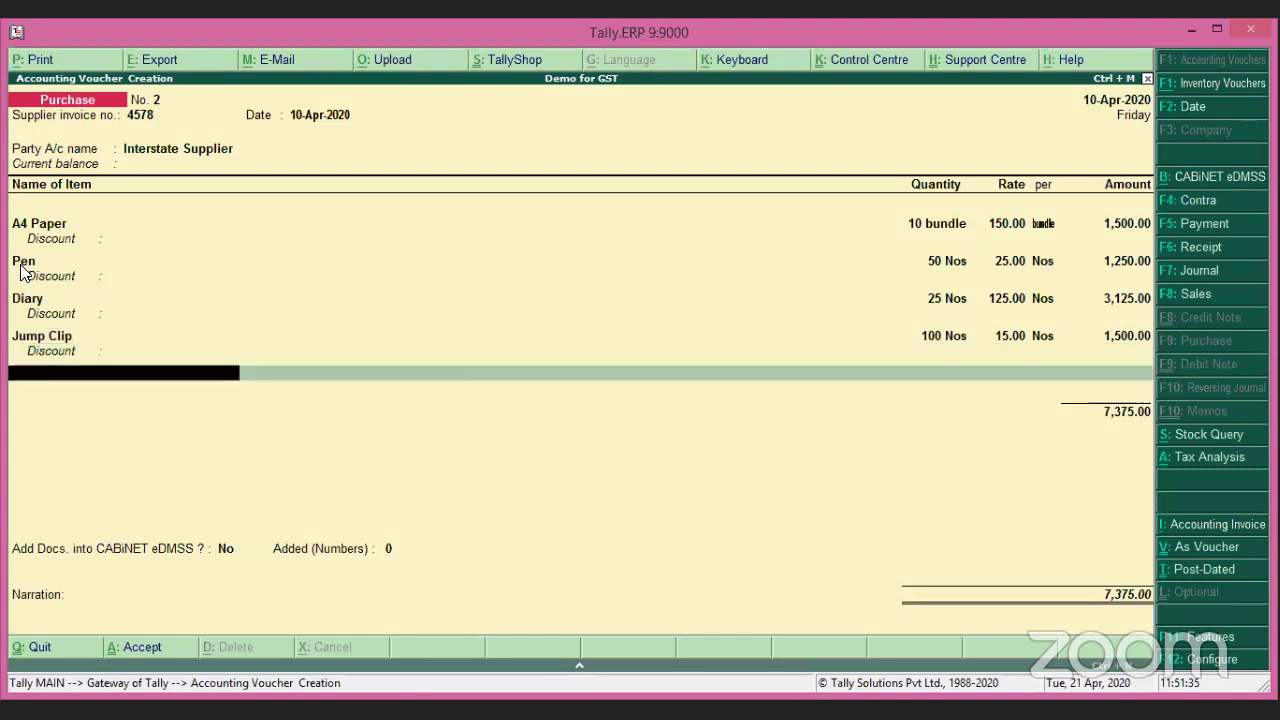
# End the item list and add the Input CGST and Input SGST ledgers below it, leaving both amounts blank.
pyautogui.press('Return')
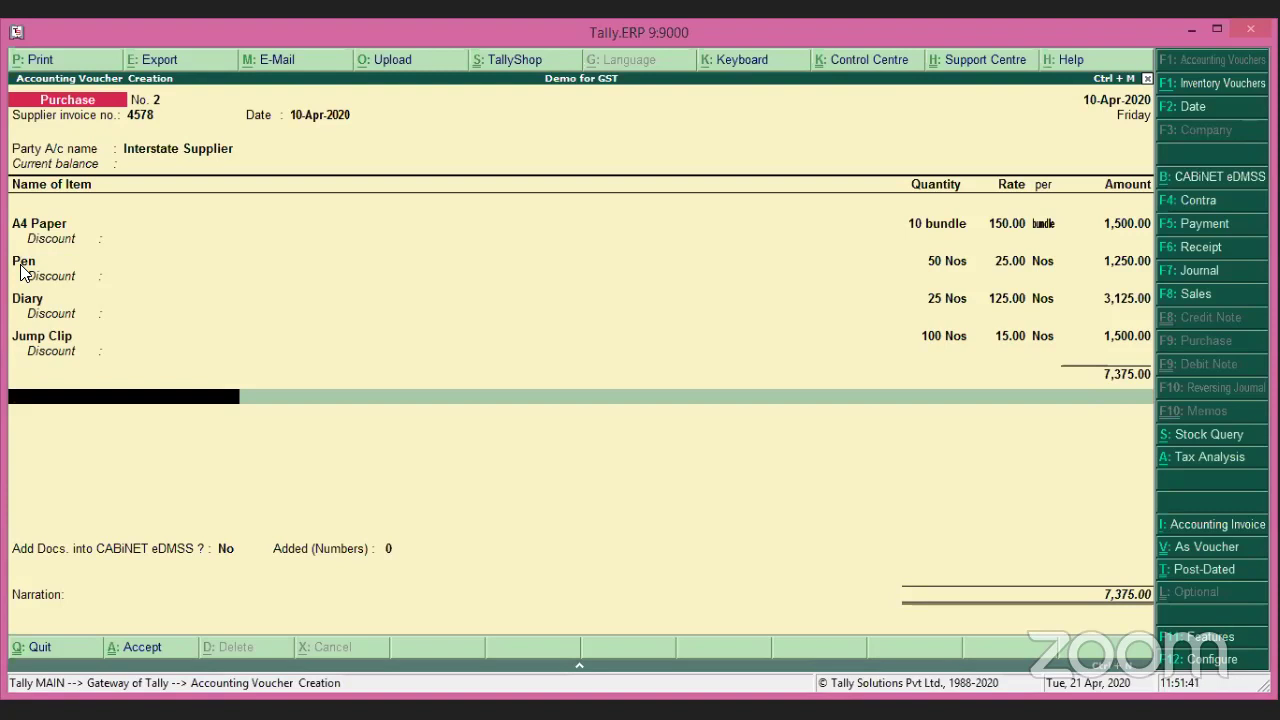
pyautogui.write('In')
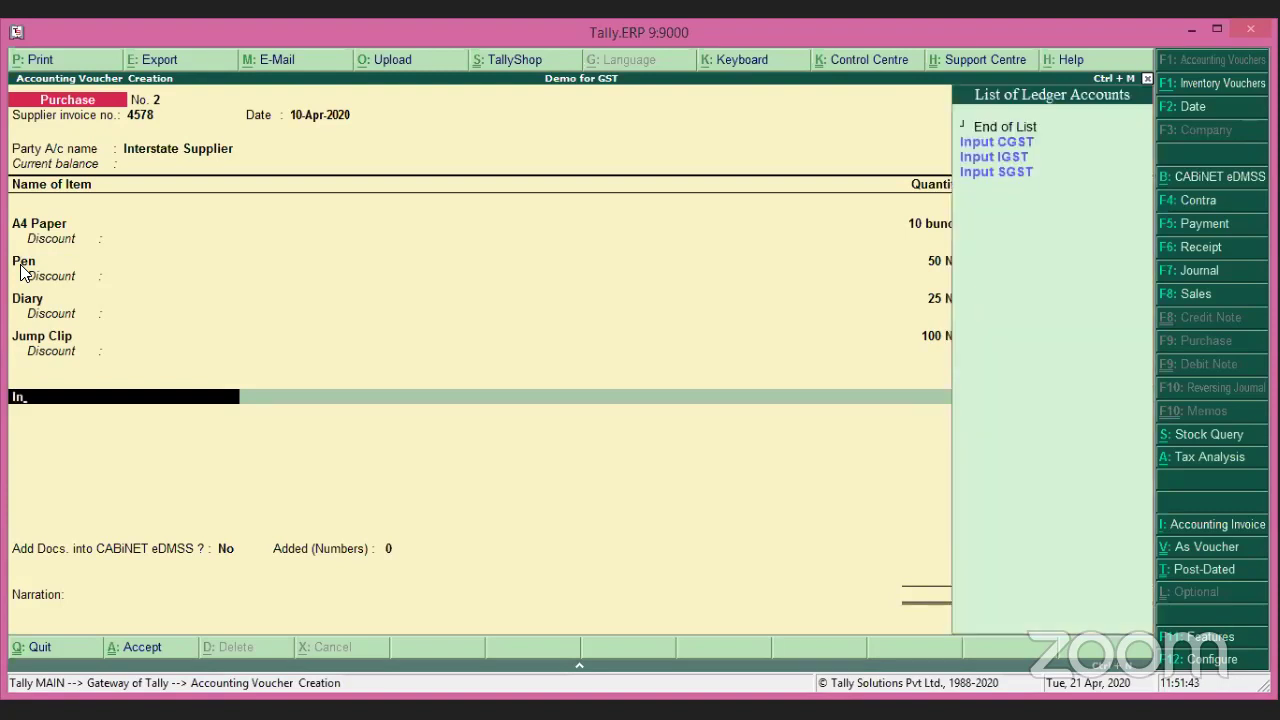
pyautogui.press('Return')
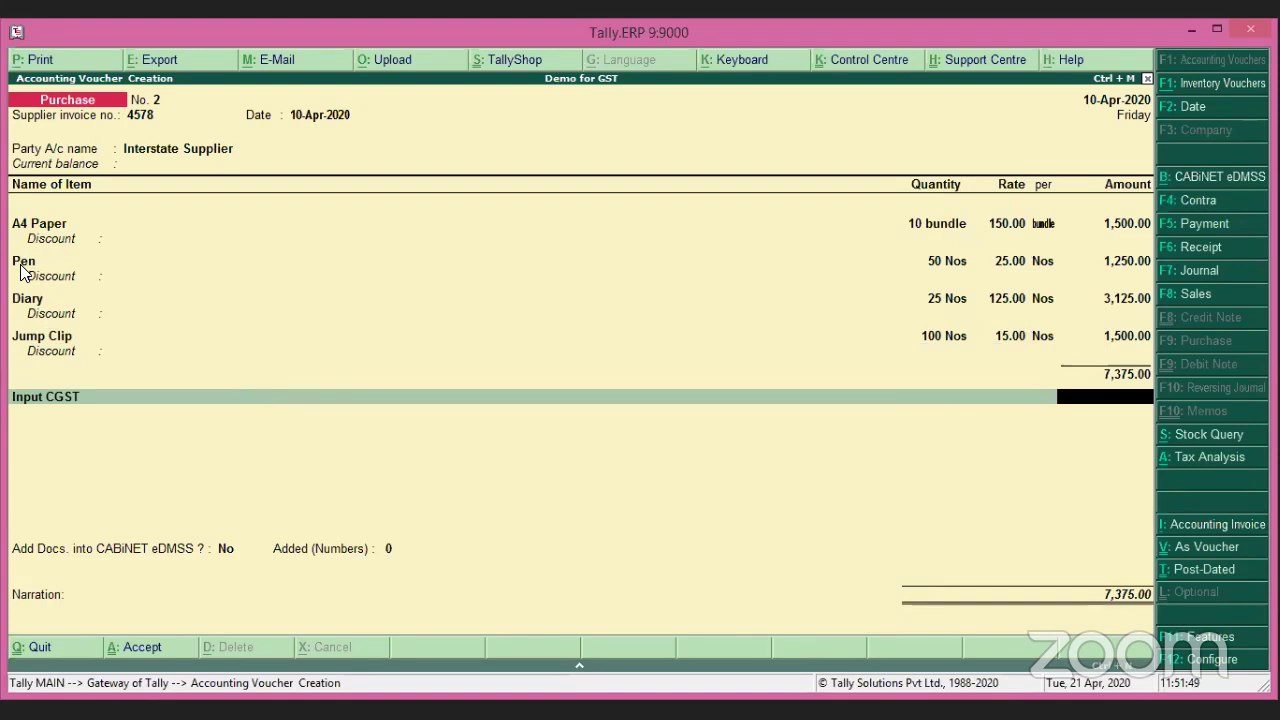
pyautogui.press('Return')
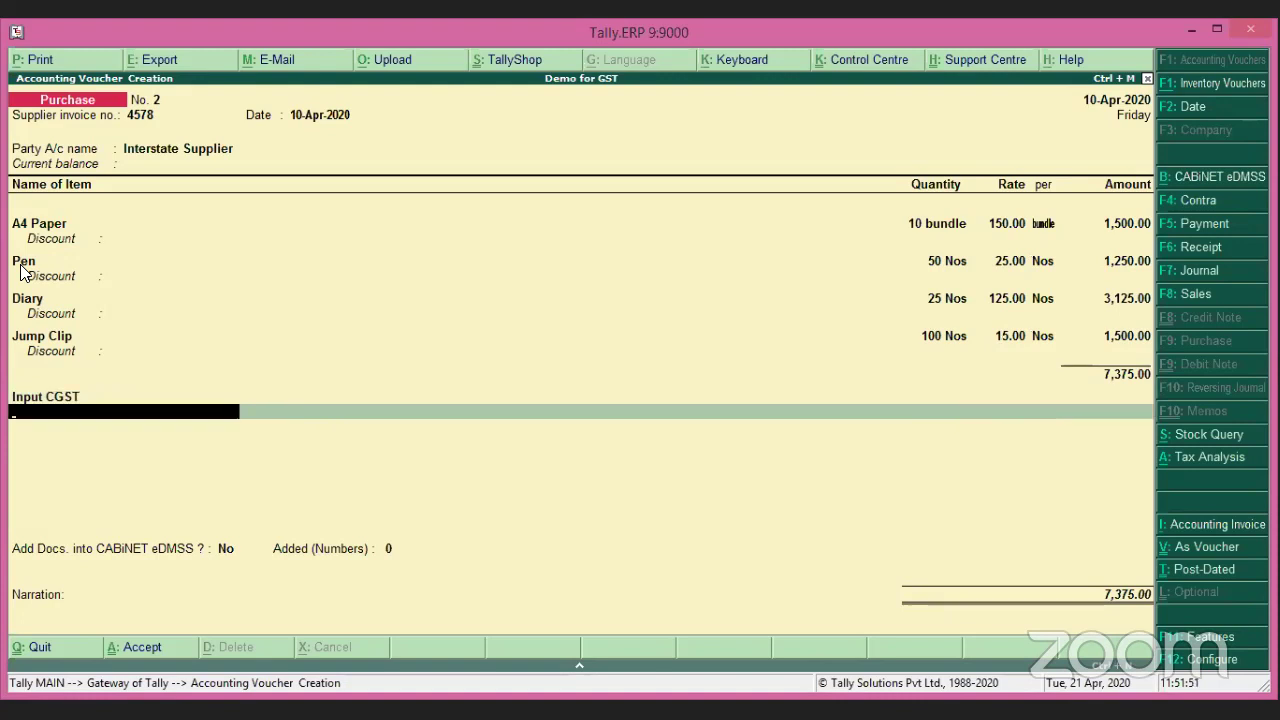
pyautogui.write('In')
pyautogui.press('Down')
pyautogui.press('Down')
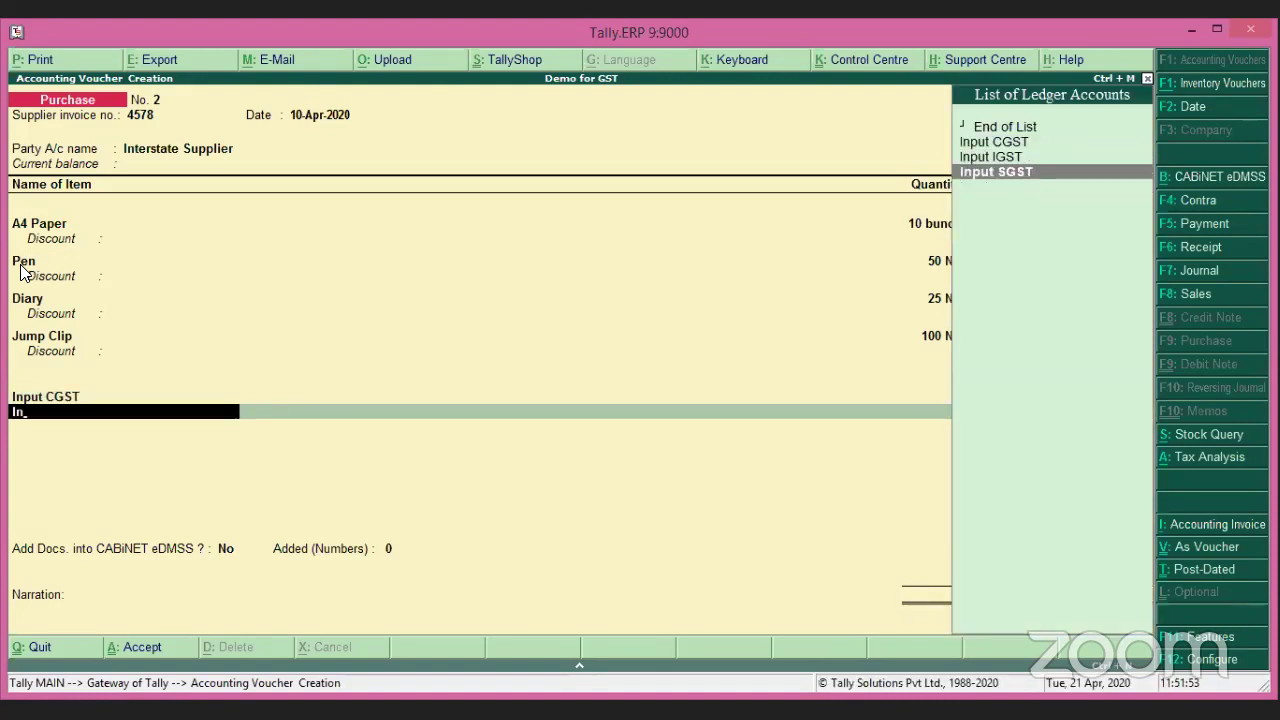
pyautogui.press('Return')
pyautogui.press('Return')
# Add the Input IGST ledger to the voucher and accept its automatically calculated amount.
pyautogui.write('In')
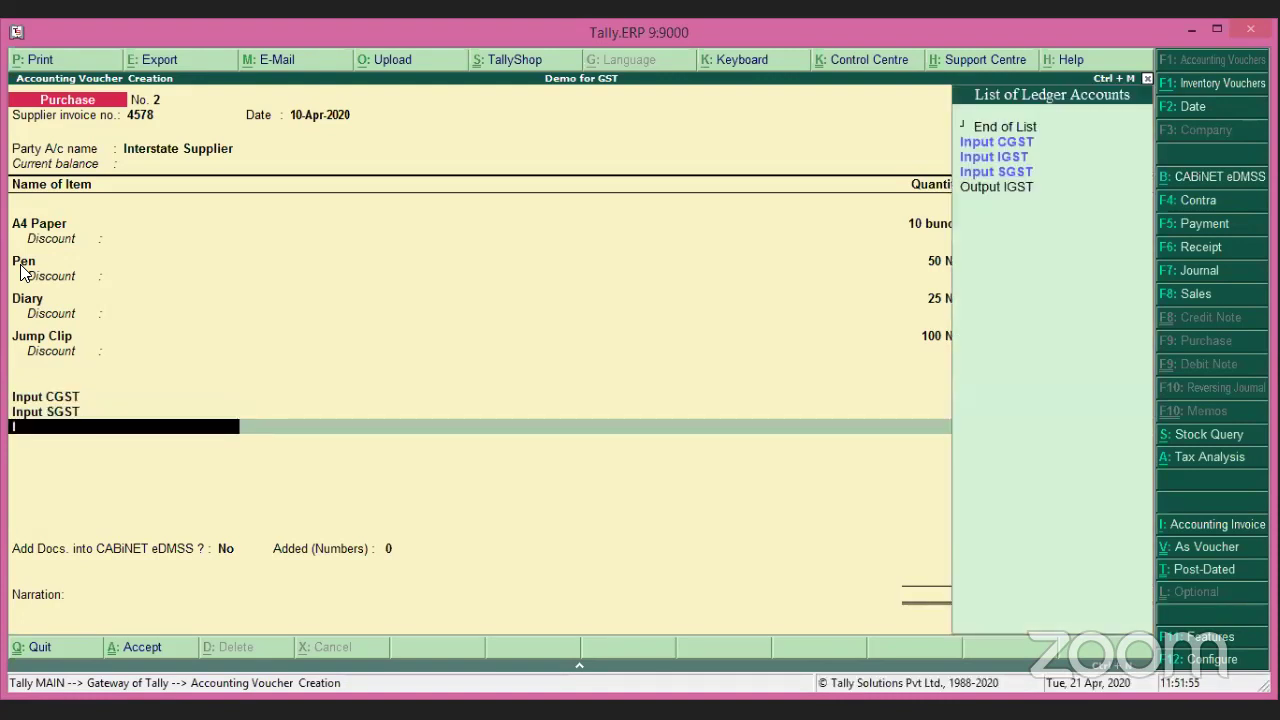
pyautogui.press('Down')
pyautogui.press('Return')
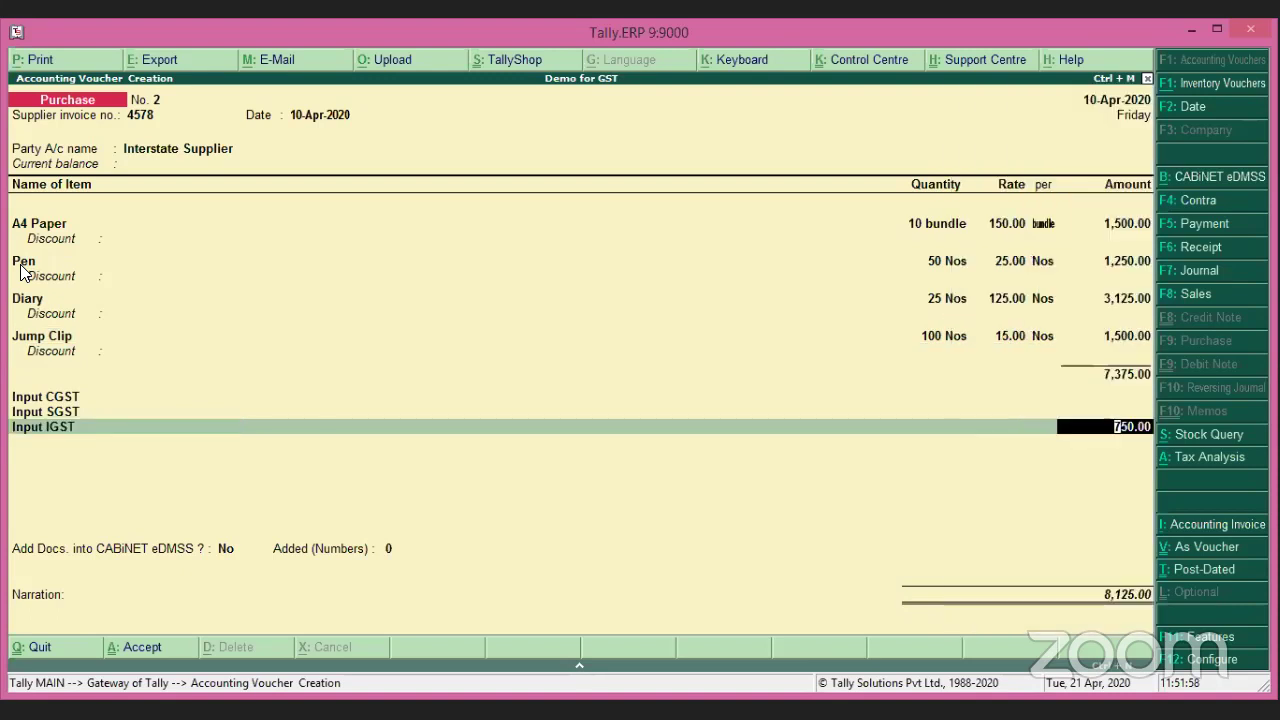
pyautogui.press('Return')
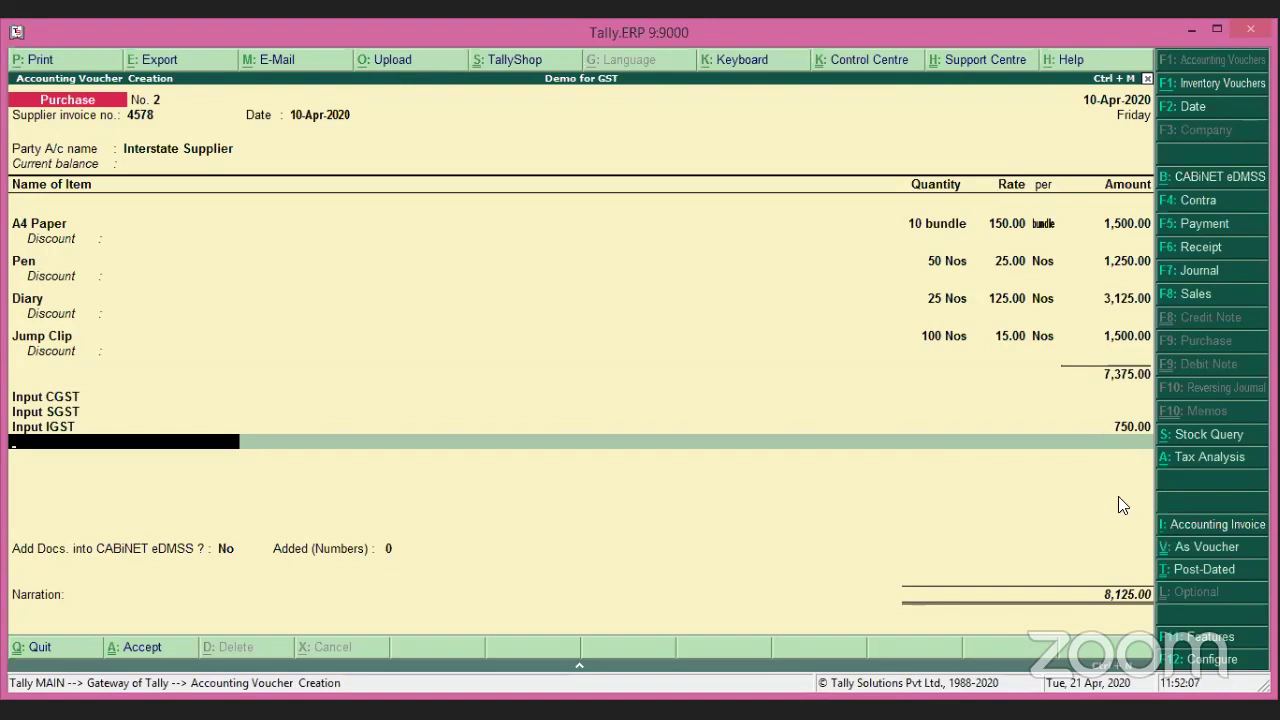
# Examine the voucher's detailed tax analysis, checking each item's integrated tax rate, and return to the voucher.
pyautogui.click(1196, 460)
pyautogui.hotkey('alt', 'F1')
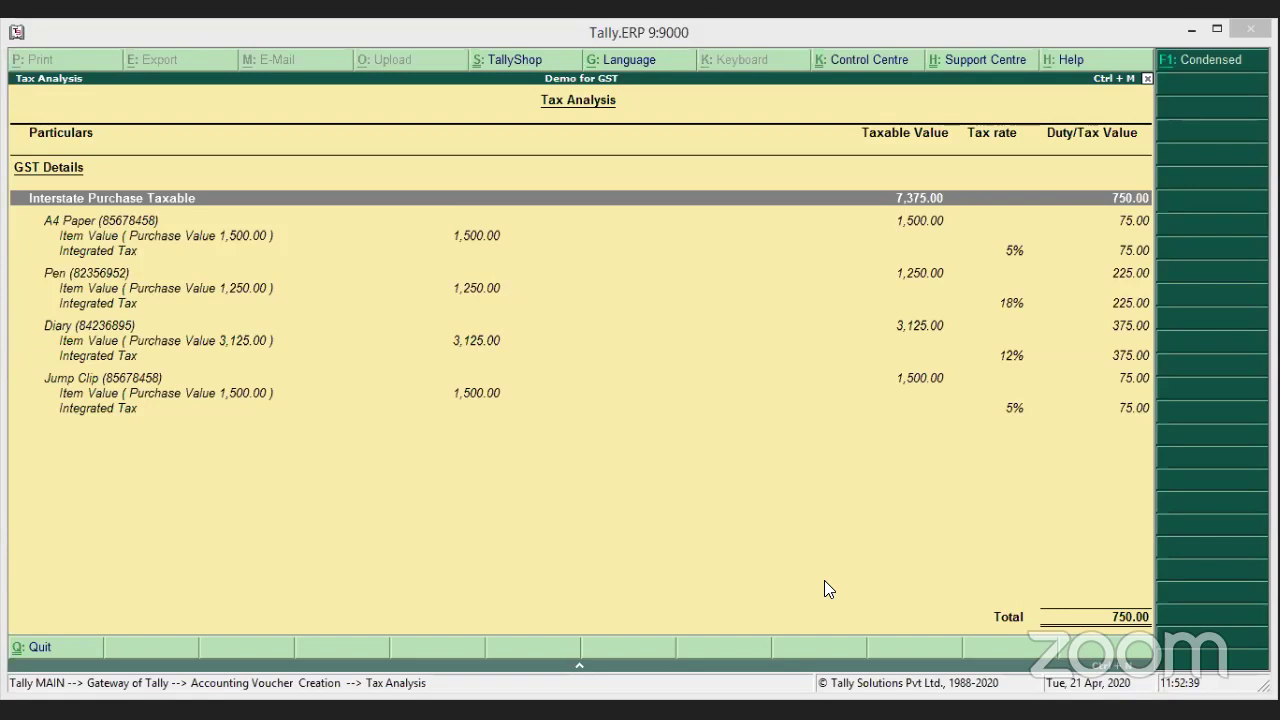
pyautogui.press('Escape')
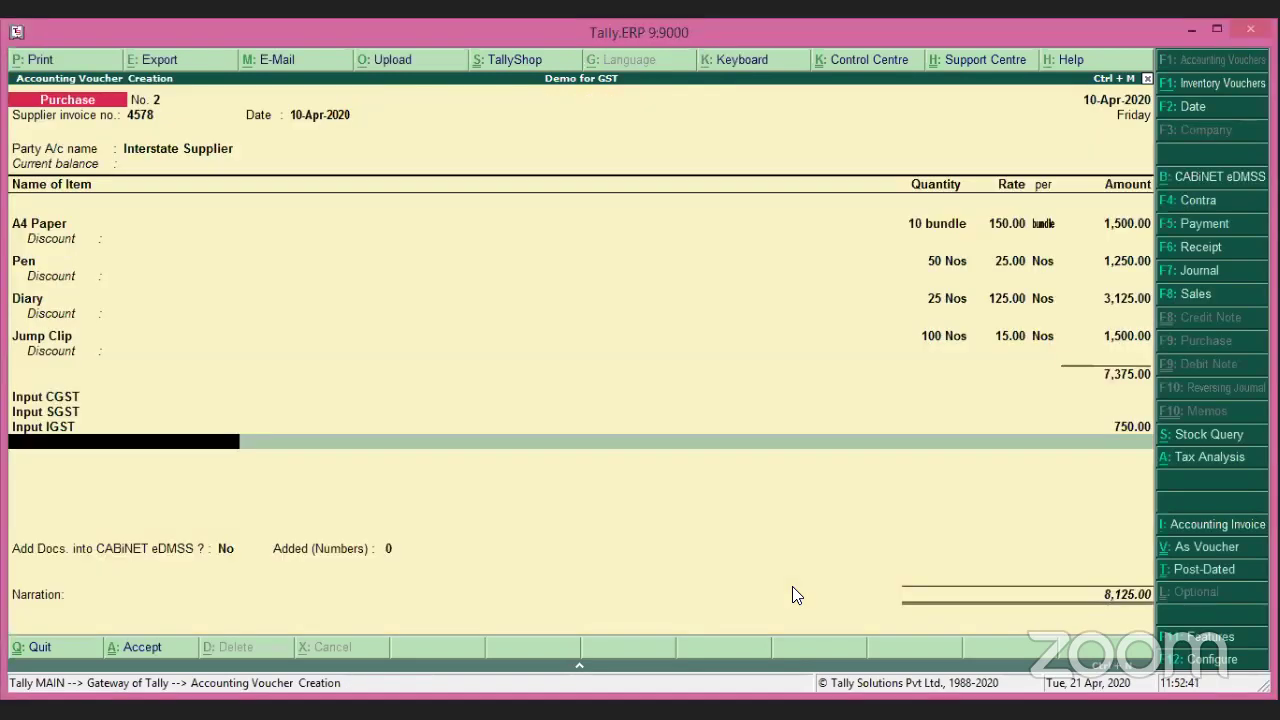
# Finish the ledger list and save the interstate purchase voucher with no added documents and no narration.
pyautogui.press('Return')
pyautogui.press('Return')
pyautogui.press('Return')
pyautogui.press('Return')
pyautogui.press('Return')
pyautogui.press('Return')
pyautogui.press('Return')
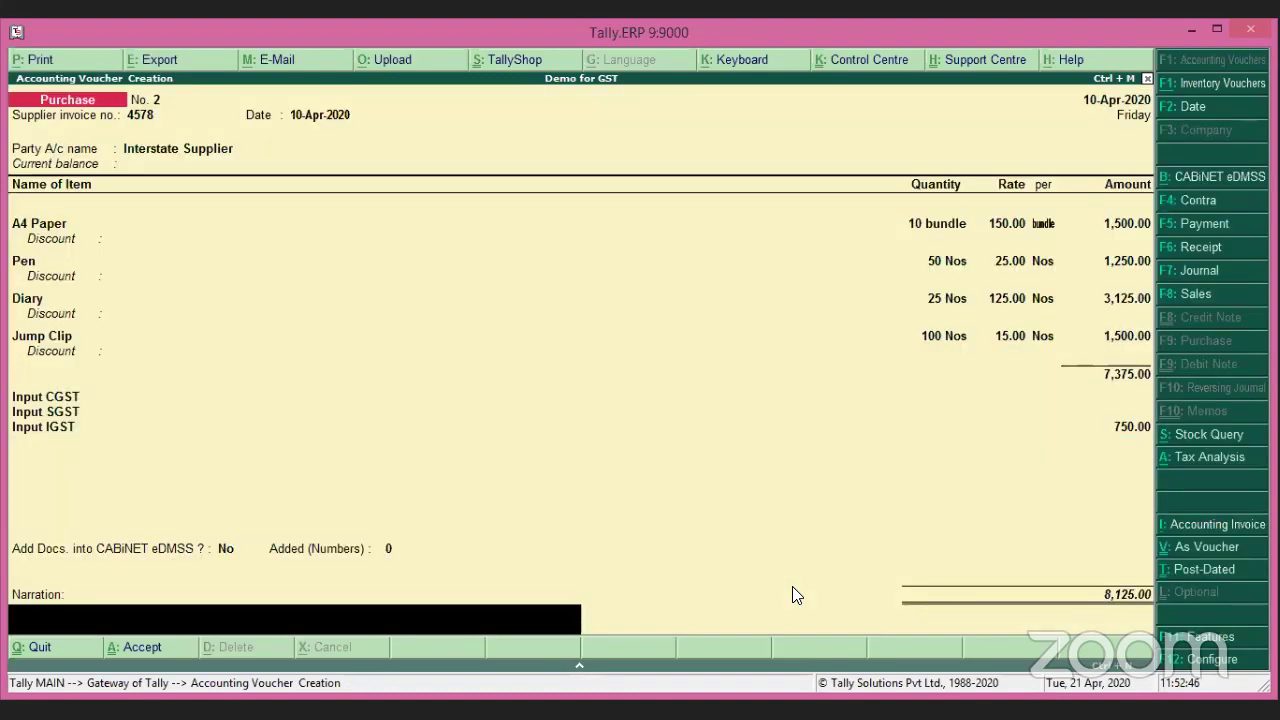
pyautogui.press('Return')
pyautogui.press('Return')
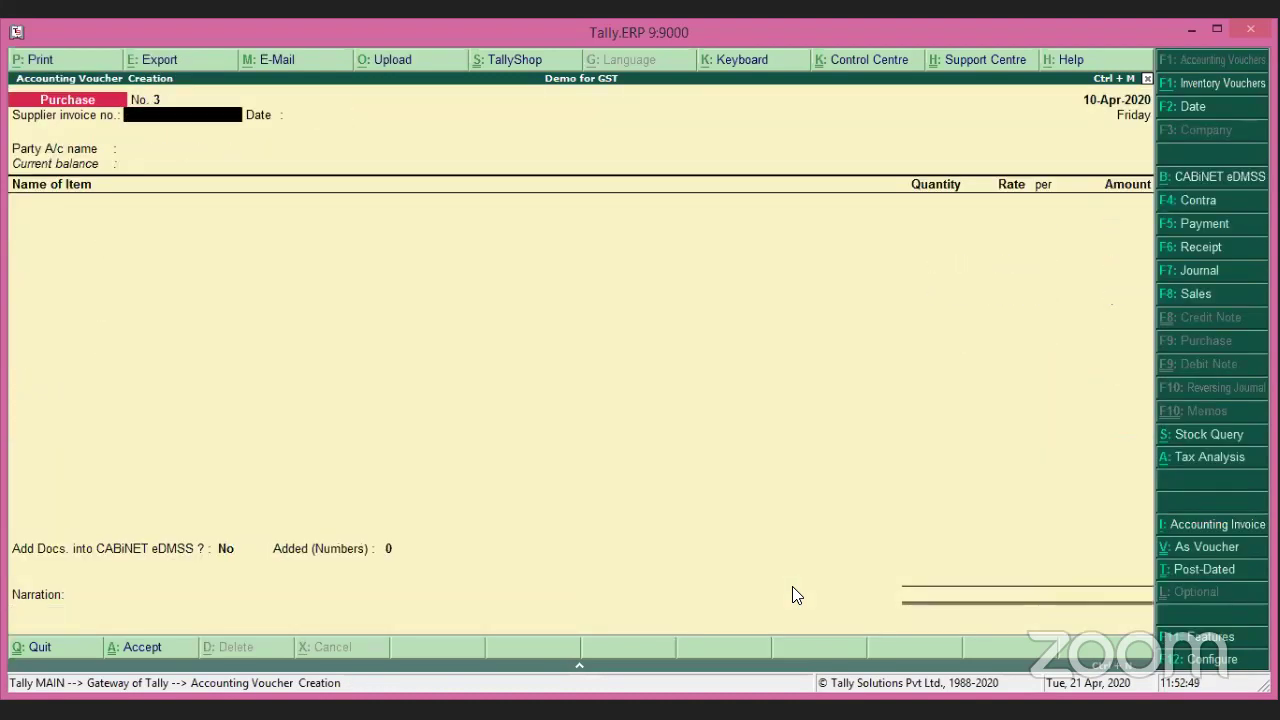
# Open the Day Book for 1-Apr-2020 to 10-Apr-2020 and examine the local and interstate purchase vouchers.
pyautogui.press('Escape')
pyautogui.press('Return')
pyautogui.press('d')
pyautogui.press('y')
pyautogui.press('F2')
pyautogui.write('apr')
pyautogui.press('Return')
pyautogui.press('Return')
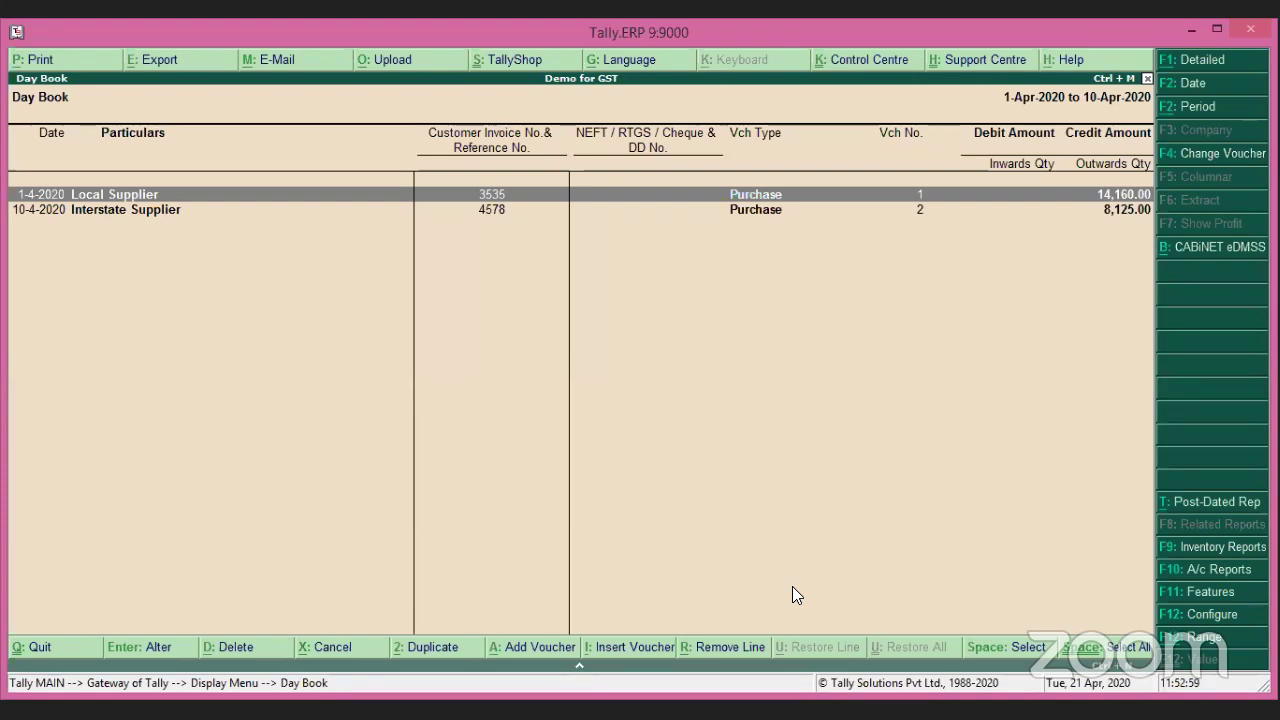
pyautogui.press('Down')
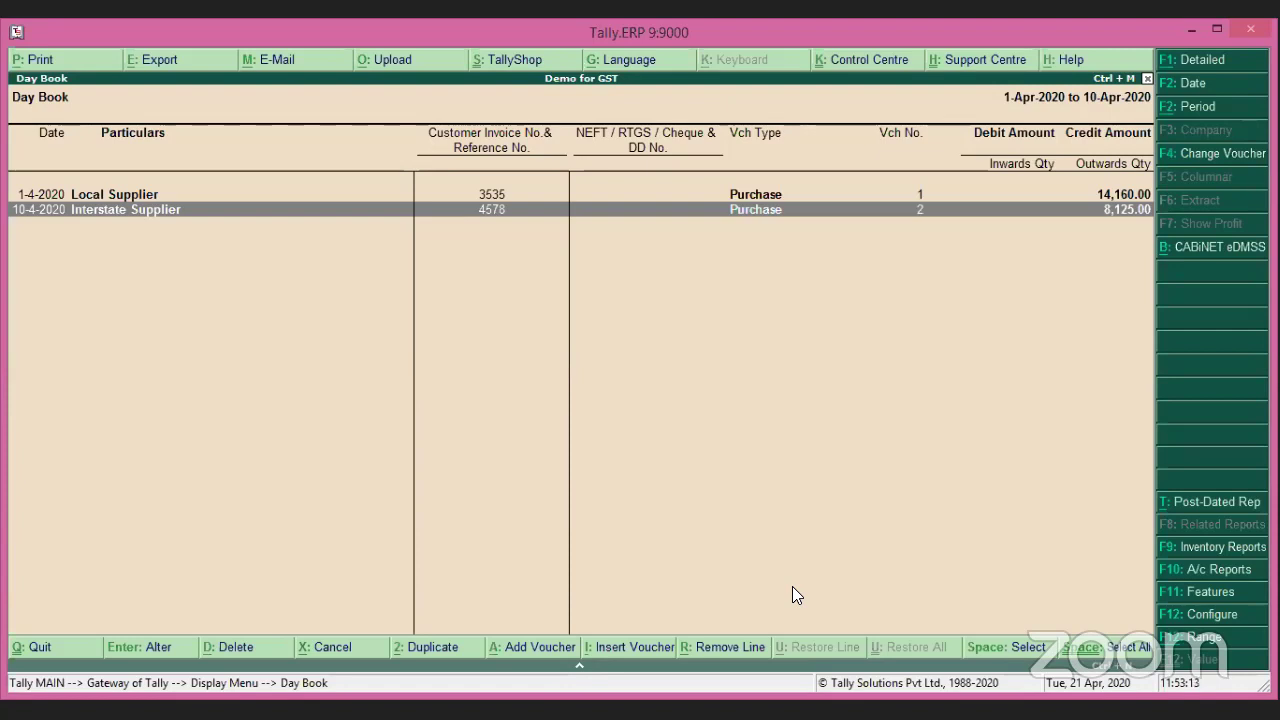
# Leave the Day Book and enable the separate discount column in invoices in the company's inventory features.
pyautogui.press('Escape')
pyautogui.press('Escape')
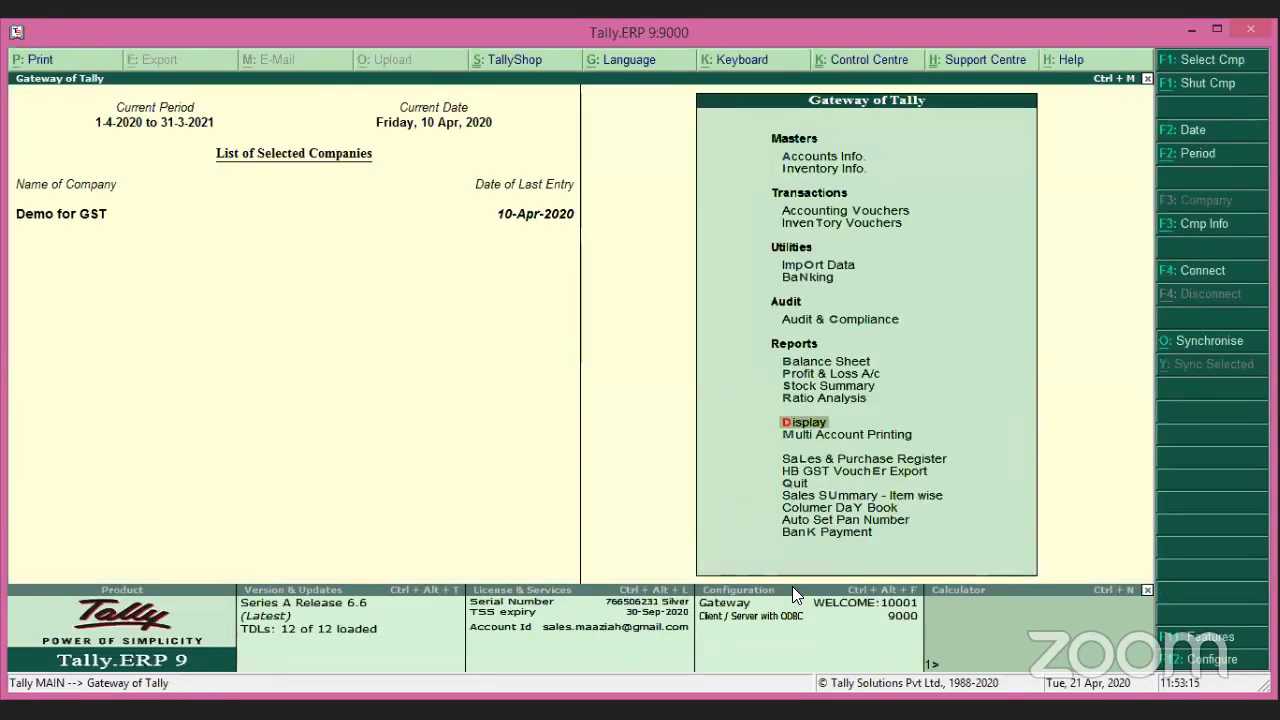
pyautogui.press('F11')
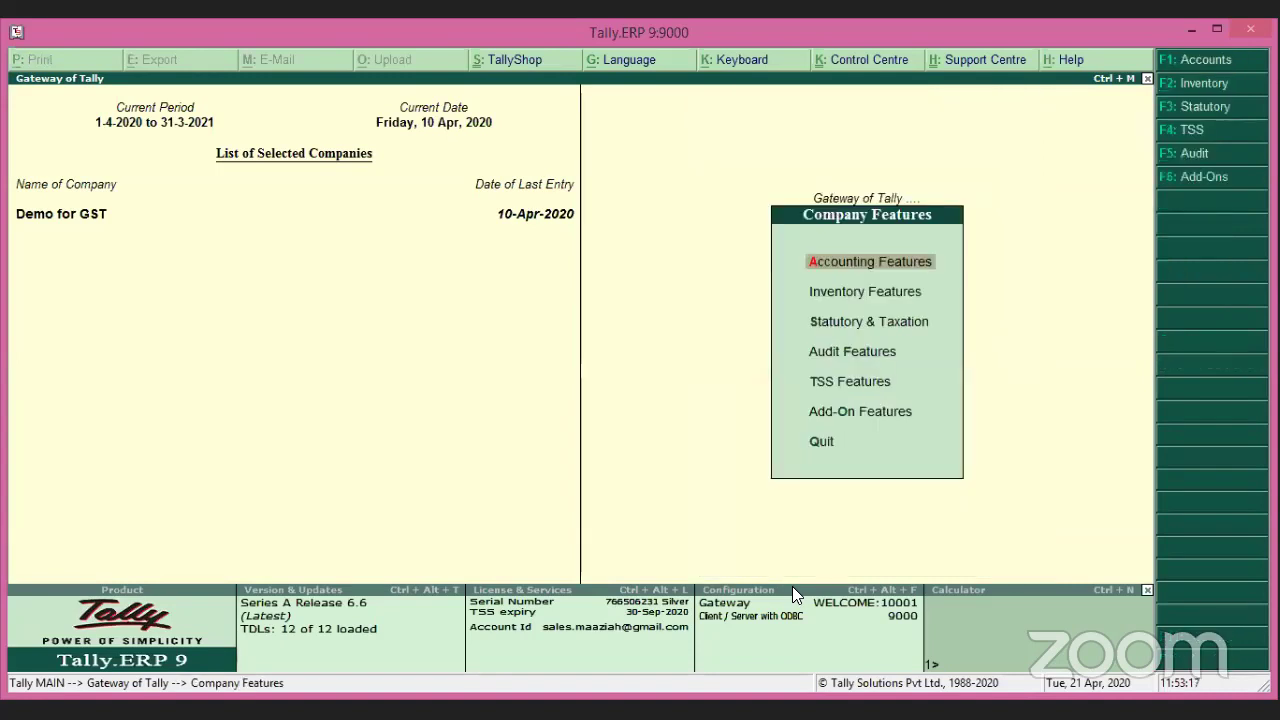
pyautogui.press('Down')
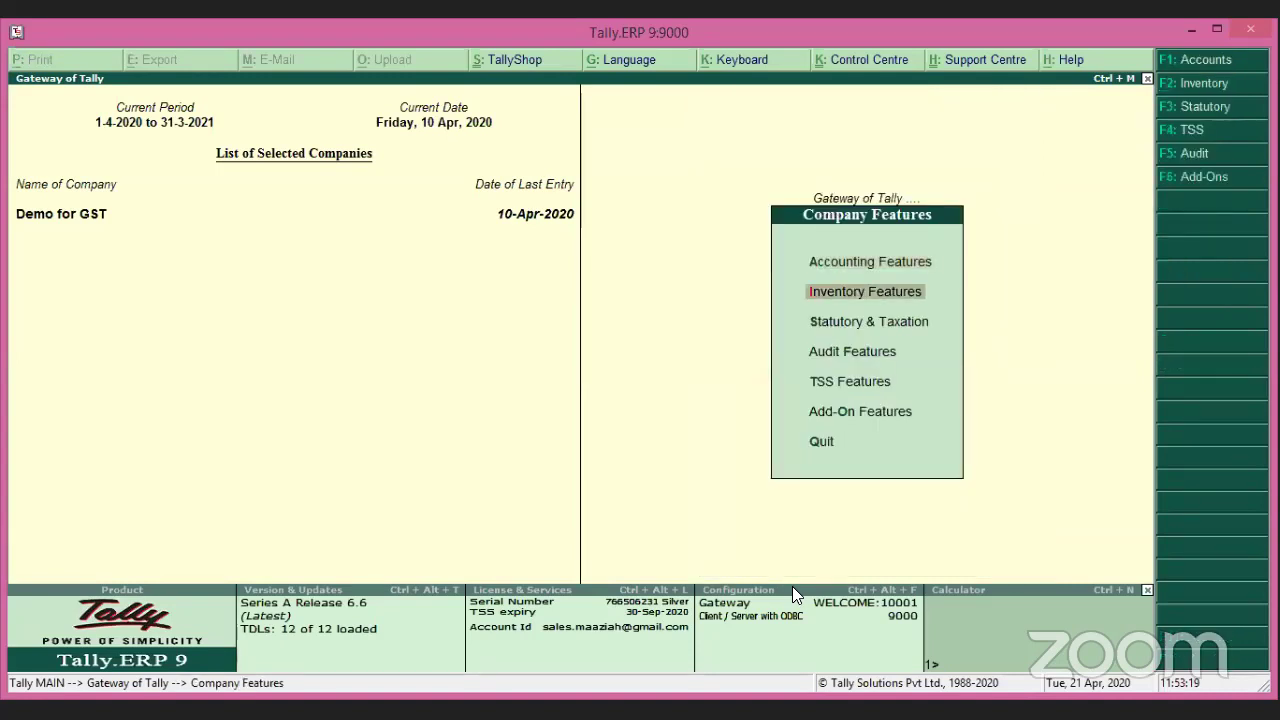
pyautogui.press('Return')
pyautogui.press('Down')
pyautogui.press('Down')
pyautogui.press('Down')
pyautogui.press('Down')
pyautogui.press('Down')
pyautogui.press('Down')
pyautogui.press('Down')
pyautogui.press('Down')
pyautogui.press('Down')
pyautogui.press('Down')
pyautogui.press('Down')
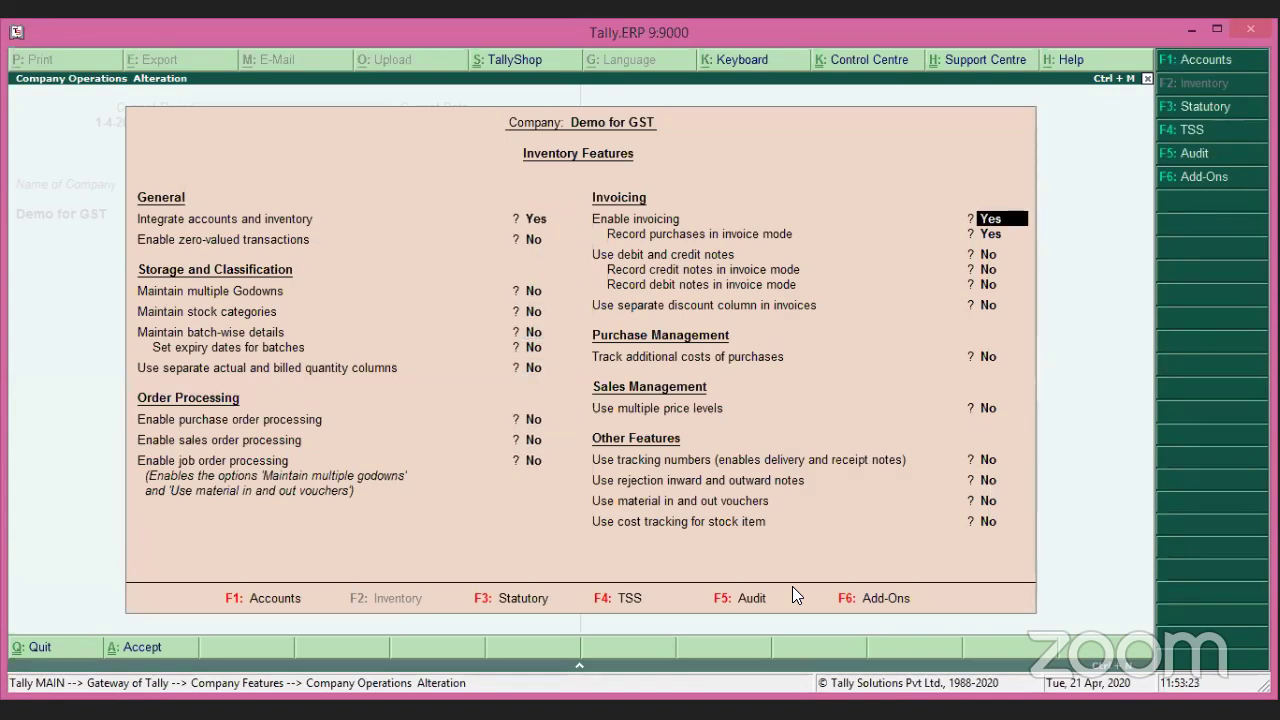
pyautogui.write('y')
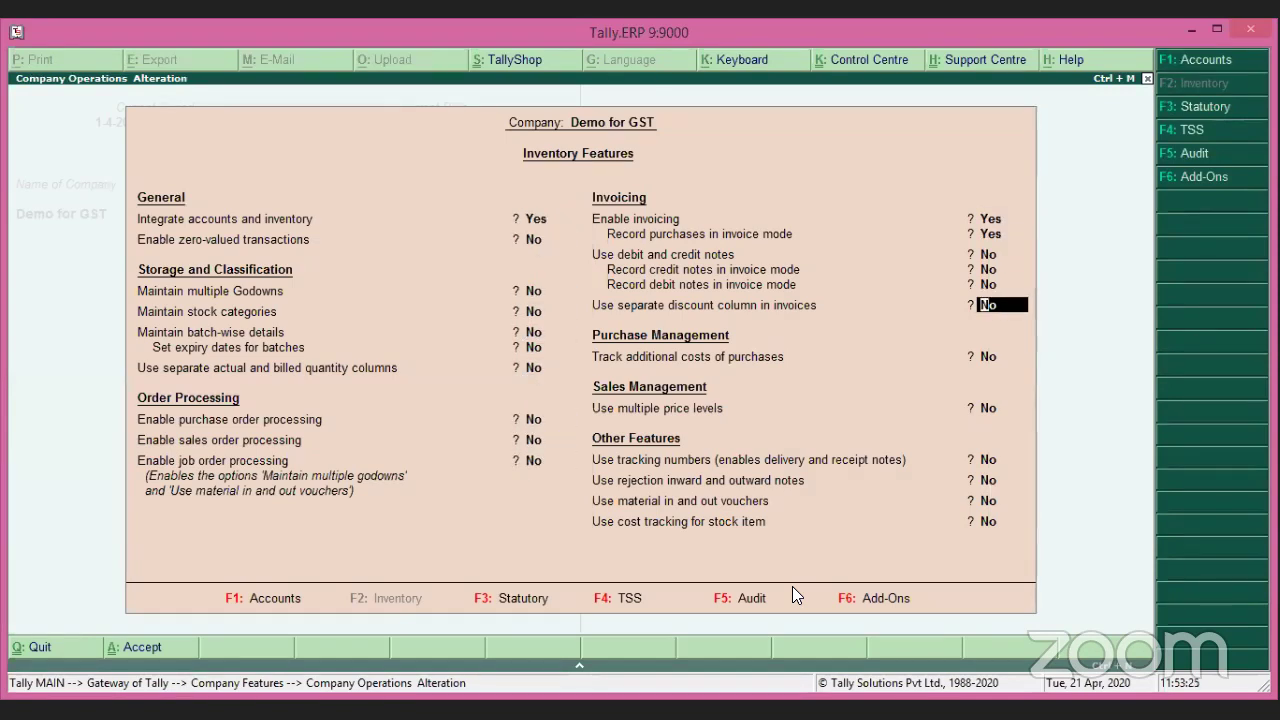
pyautogui.press('Return')
# Enable debit and credit notes, record both in invoice mode, and save the inventory features.
pyautogui.press('Up')
pyautogui.press('Up')
pyautogui.press('Up')
pyautogui.press('Return')
pyautogui.write('y')
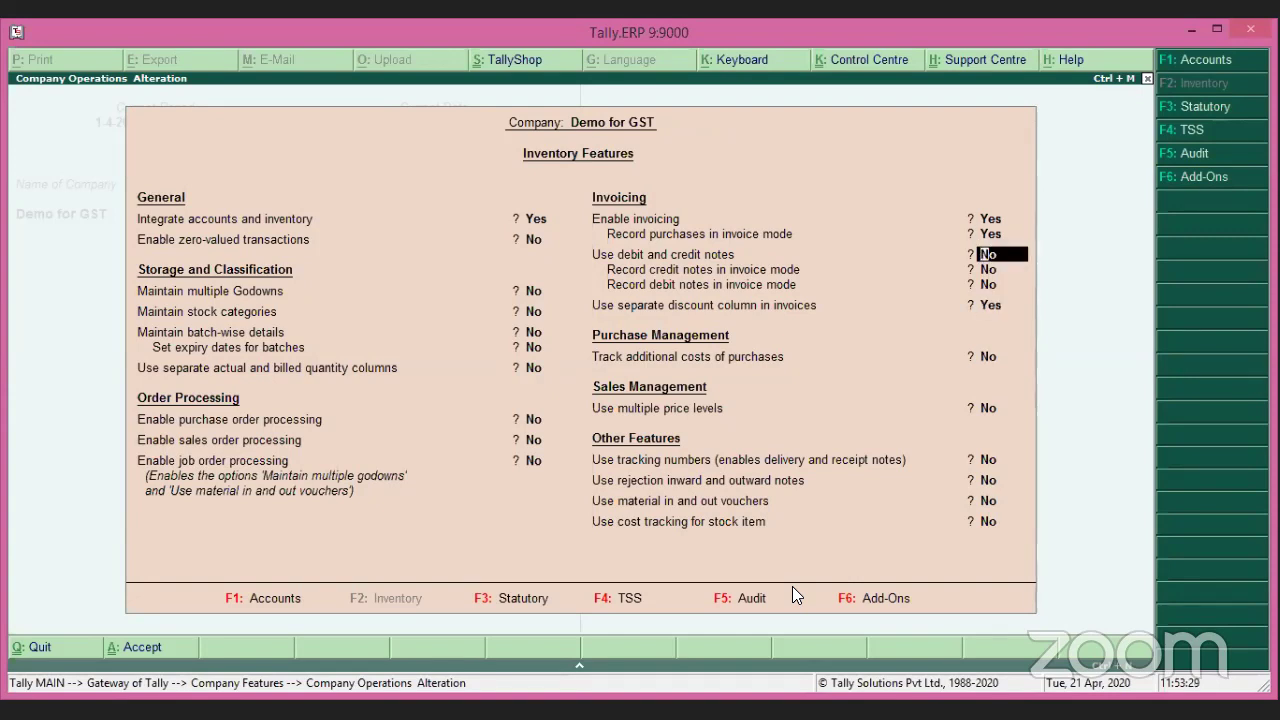
pyautogui.press('Return')
pyautogui.write('y')
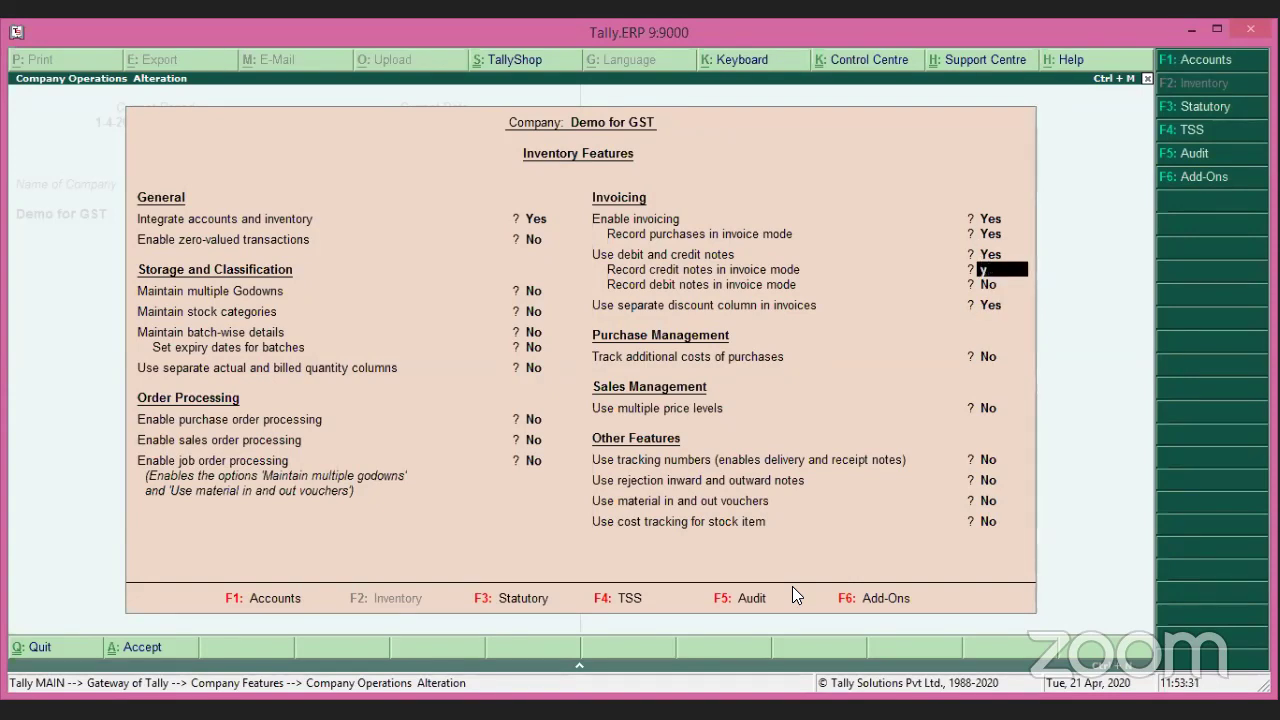
pyautogui.press('Return')
pyautogui.write('y')
pyautogui.press('Return')
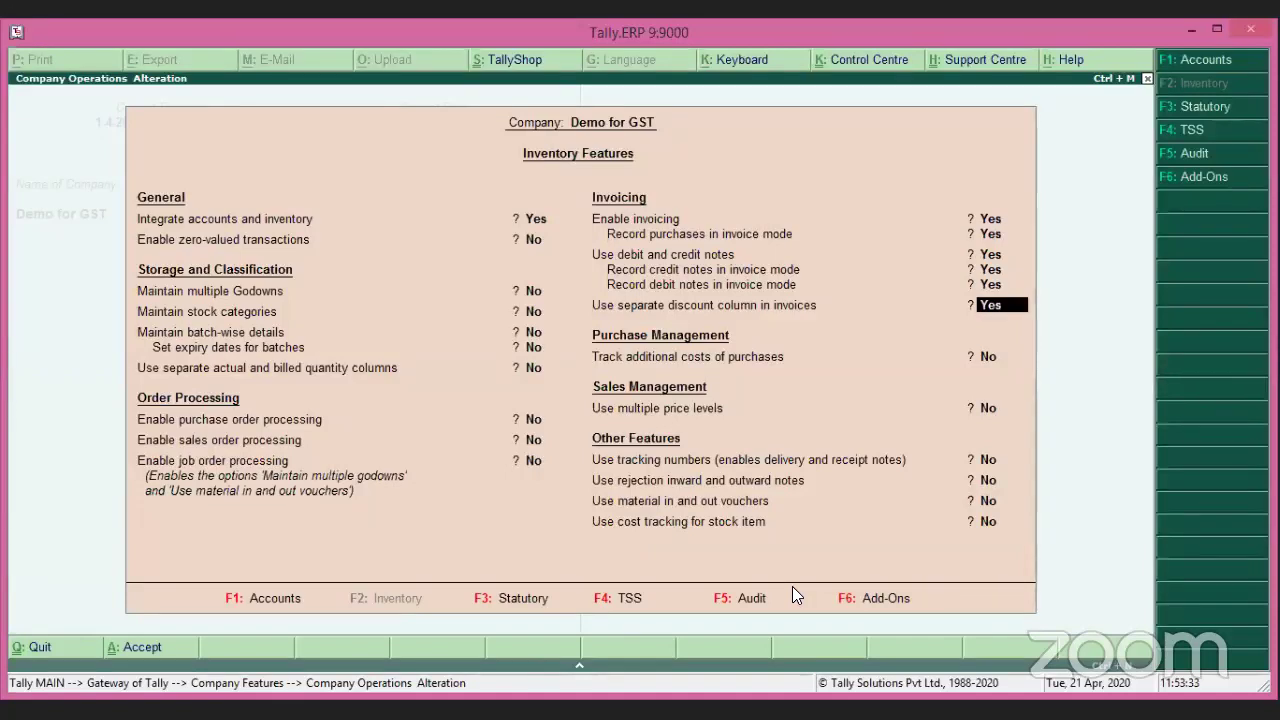
pyautogui.press('Return')
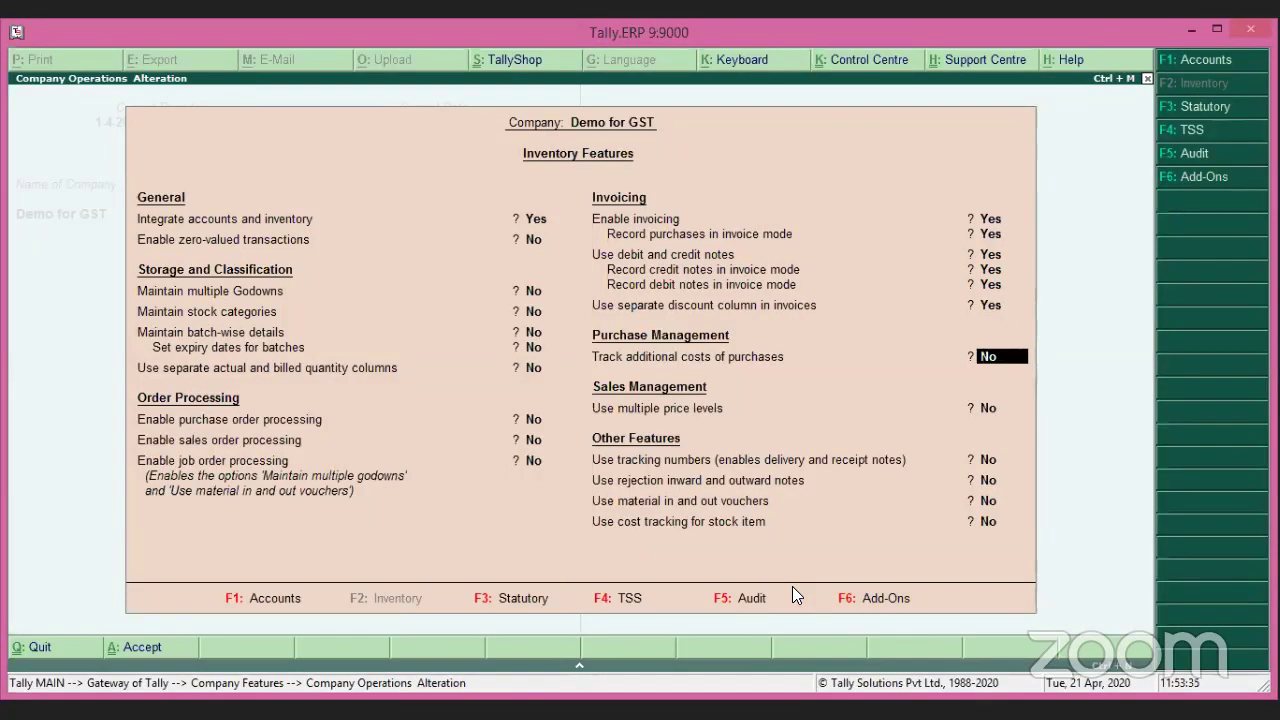
pyautogui.hotkey('ctrl', 'a')
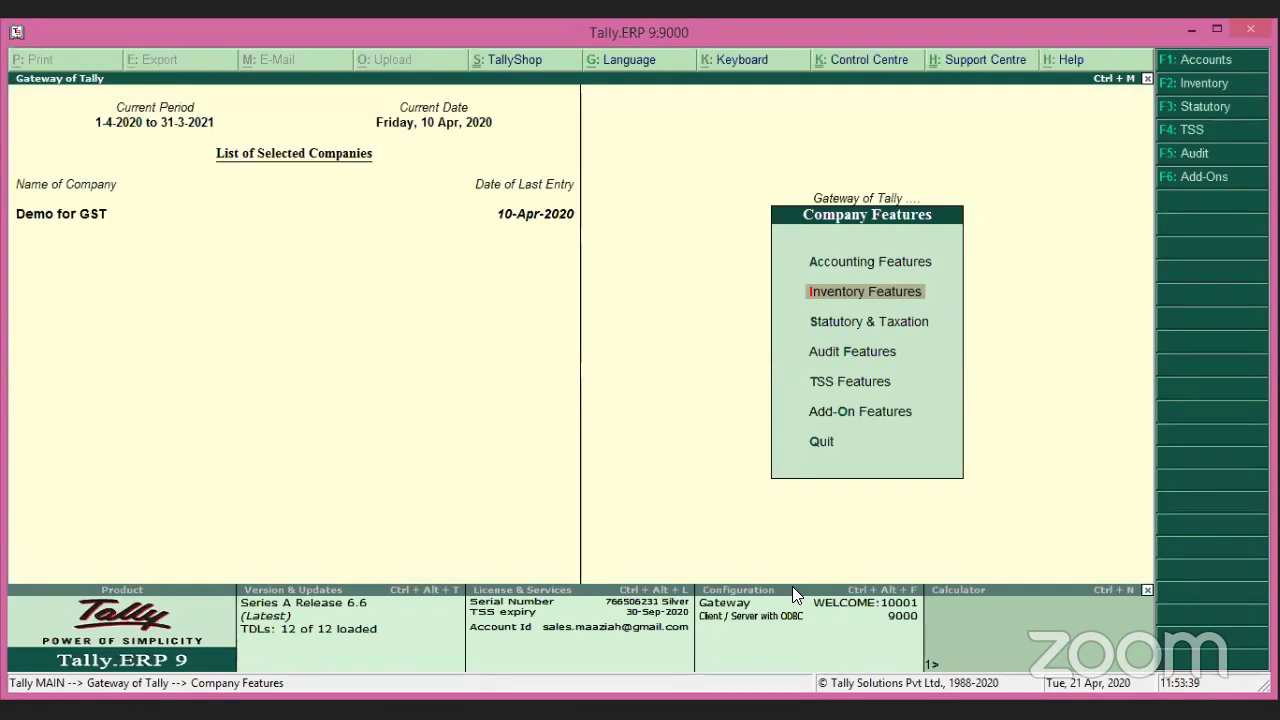
pyautogui.press('Escape')
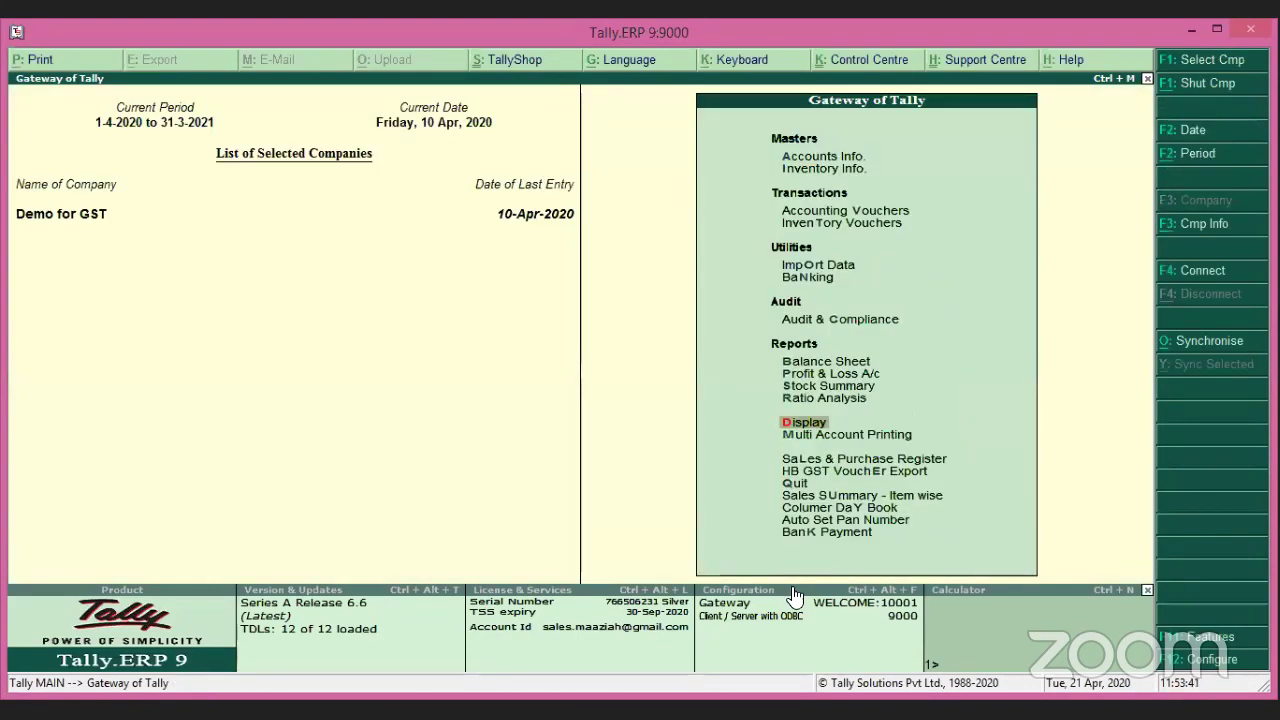
# Open a new purchase voucher in accounting voucher entry.
pyautogui.press('Up')
pyautogui.press('Up')
pyautogui.press('Up')
pyautogui.press('Up')
pyautogui.press('Up')
pyautogui.press('Up')
pyautogui.press('Up')
pyautogui.press('Up')
pyautogui.press('Up')
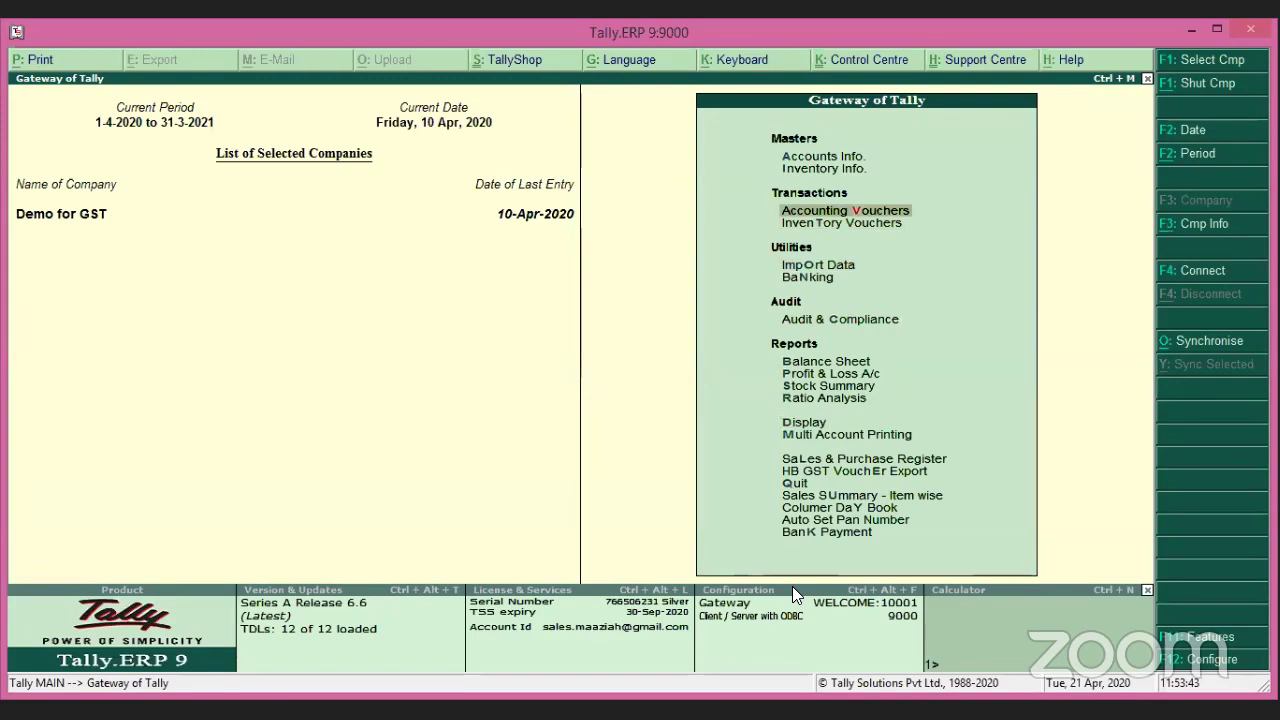
pyautogui.press('Return')
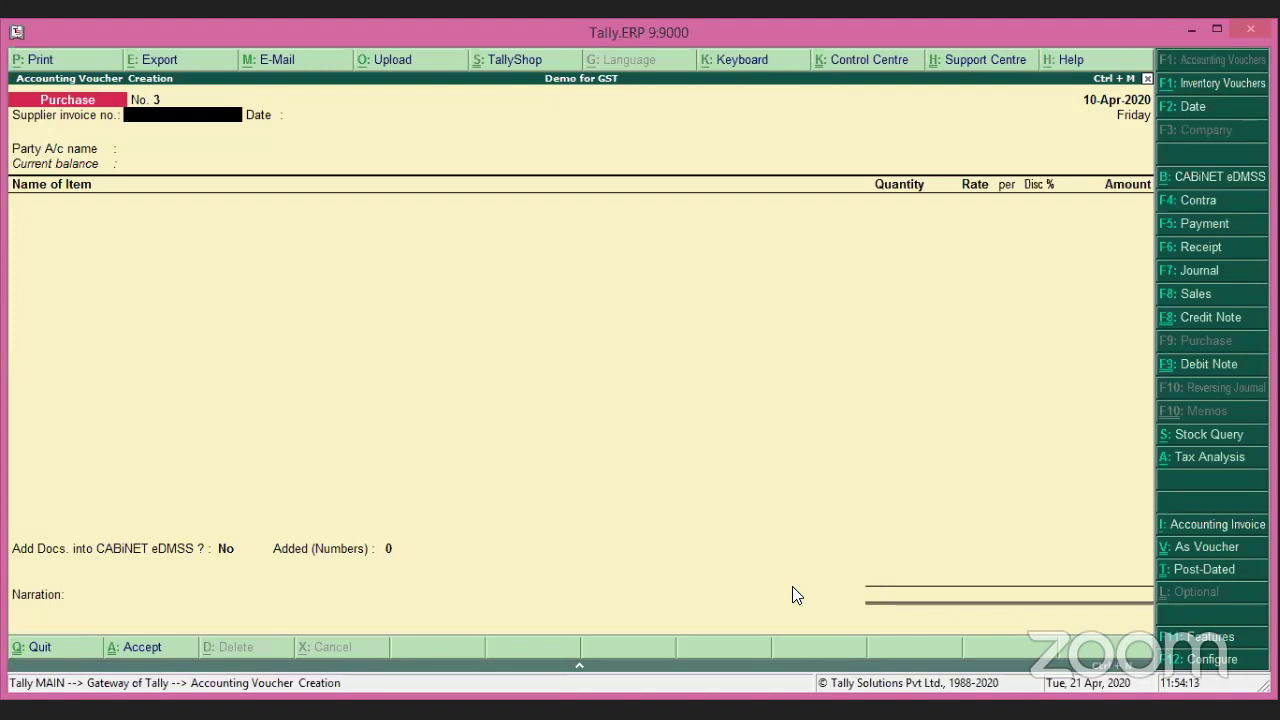
# Check the Activate cash/trade discount option in the purchase invoice's advanced configuration and accept the settings.
pyautogui.press('F12')
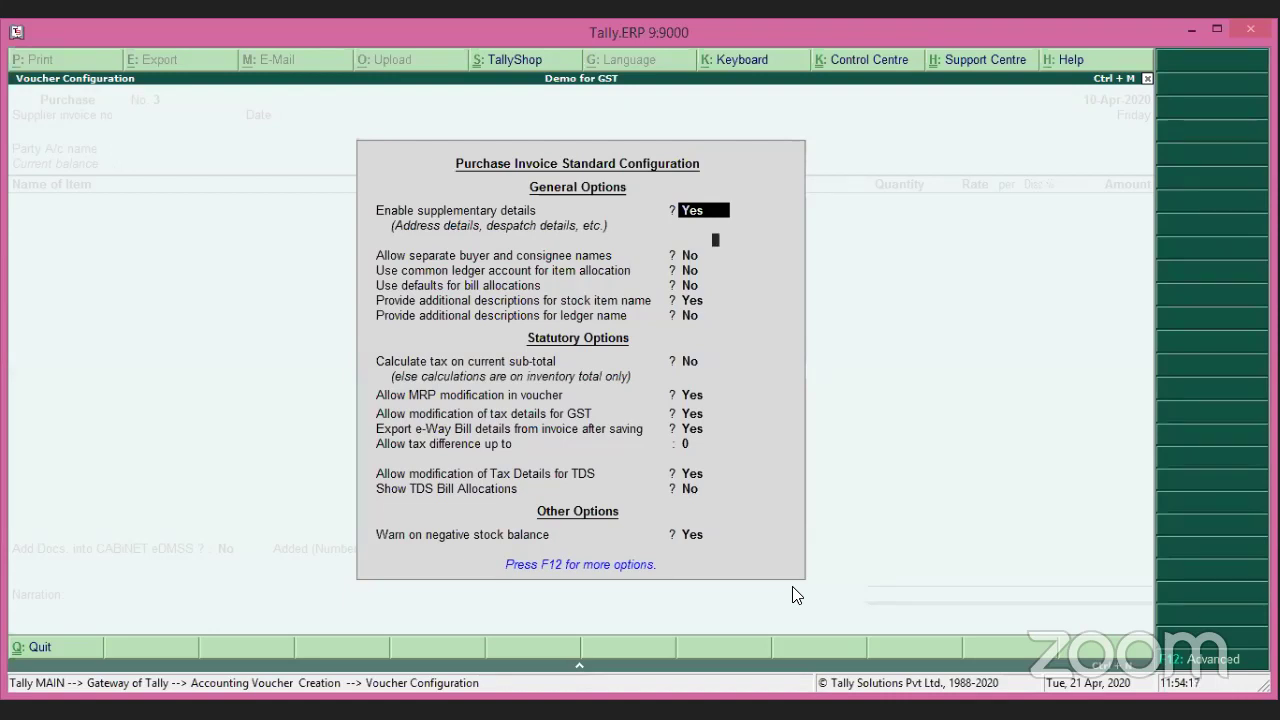
pyautogui.press('F12')
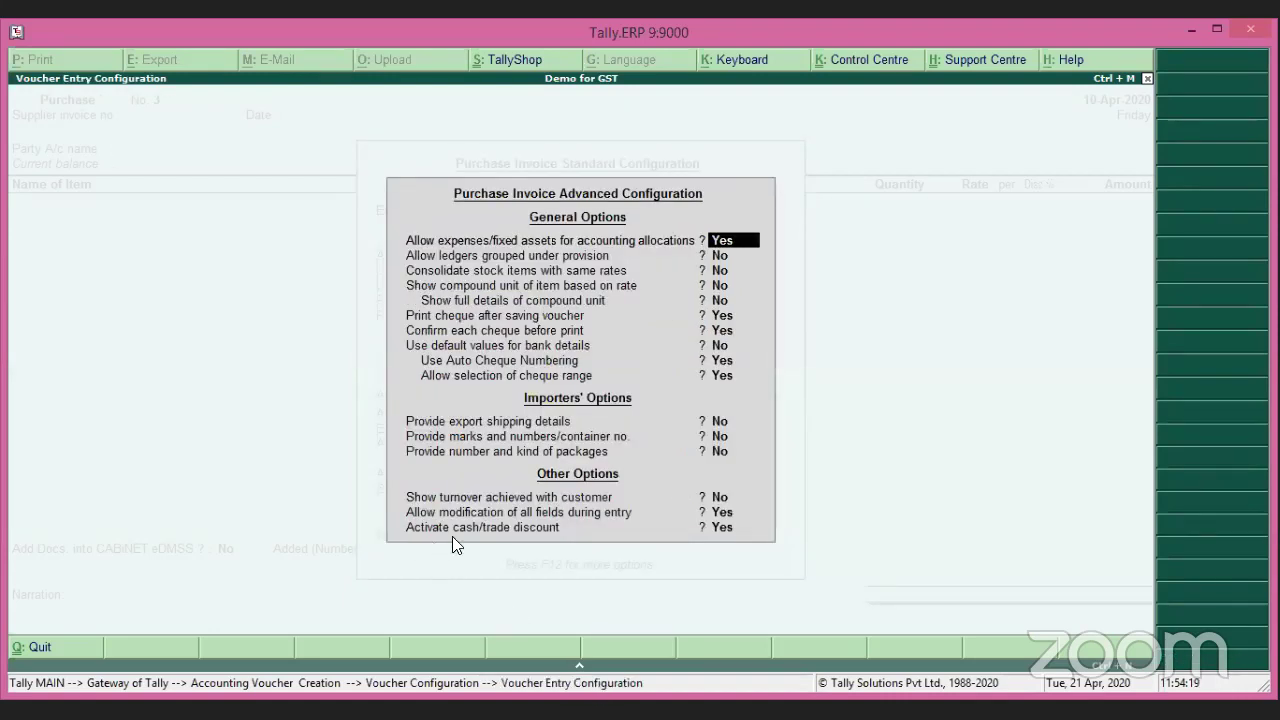
pyautogui.click(724, 528)
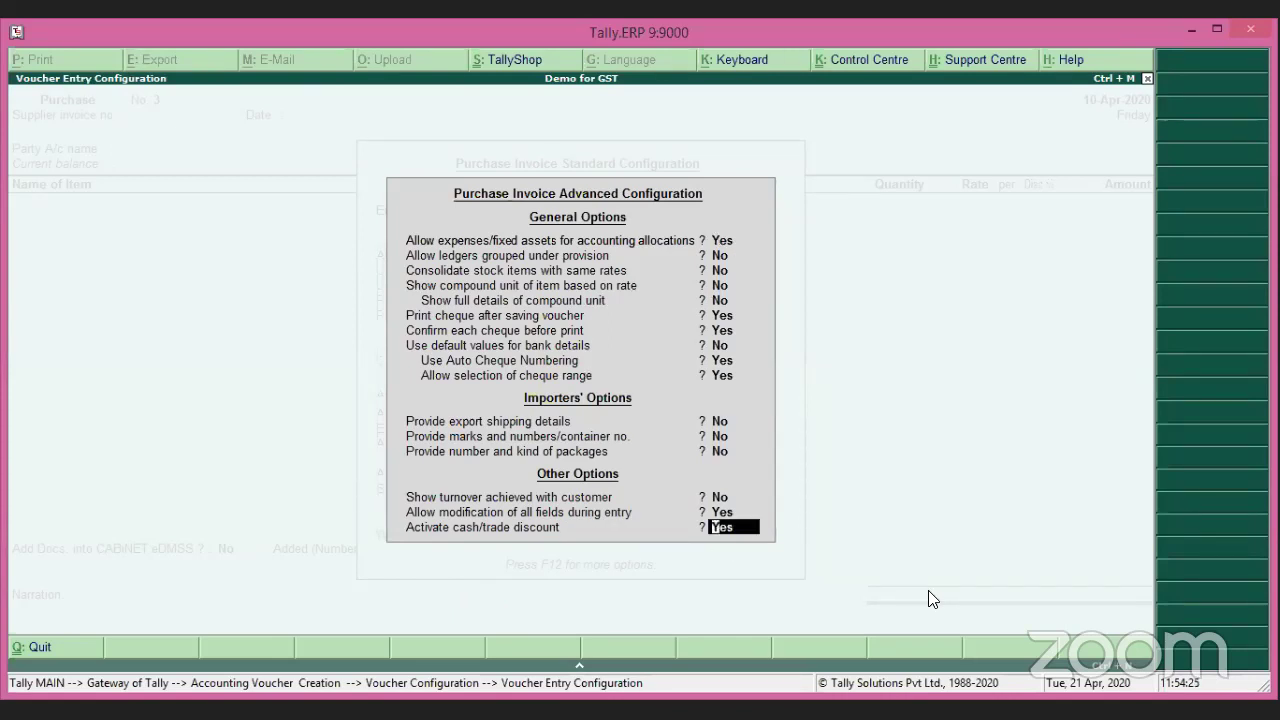
pyautogui.press('Return')
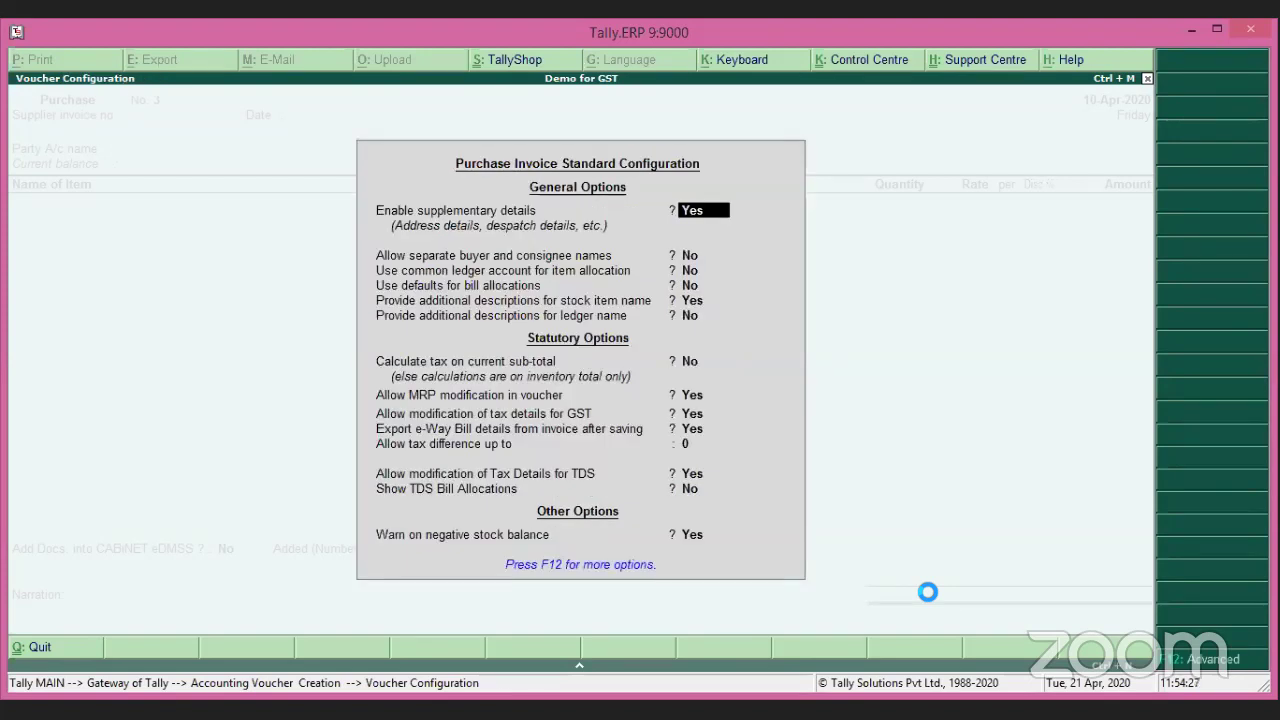
pyautogui.hotkey('ctrl', 'a')
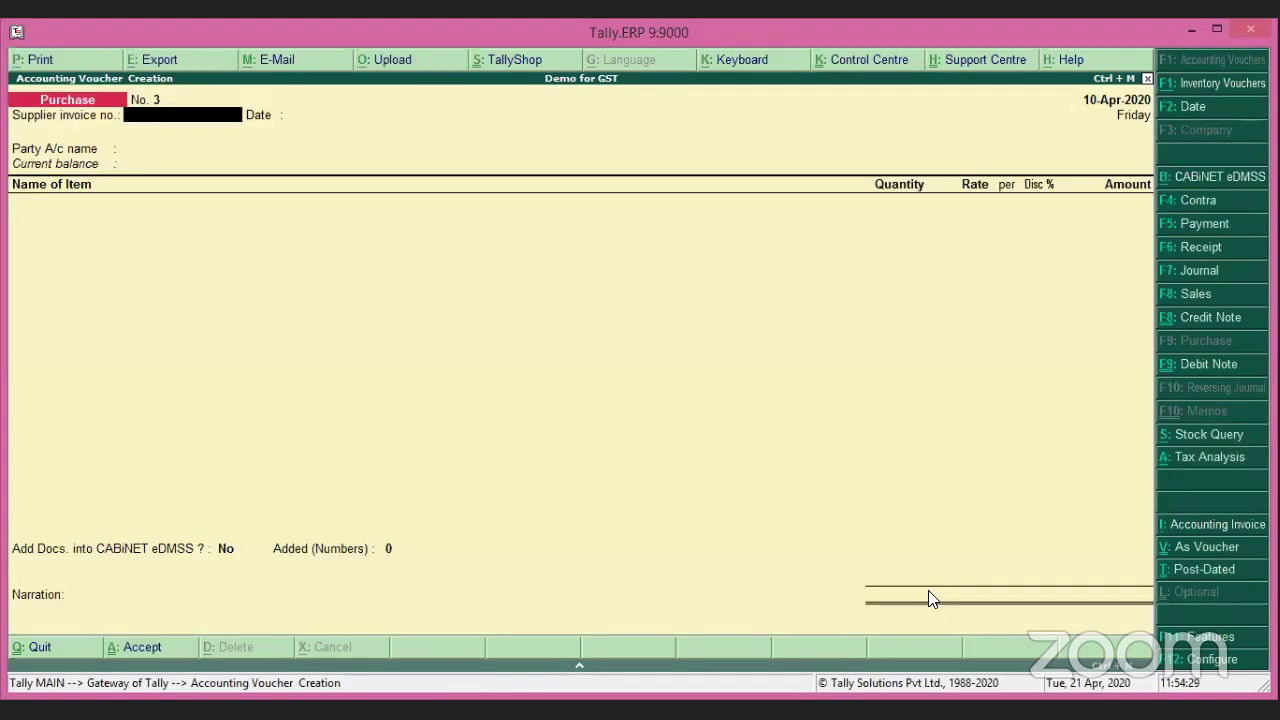
# Date the purchase voucher 15-Apr-2020 and enter supplier invoice number 4584 with invoice date 15-Apr-2020.
pyautogui.press('F2')
pyautogui.write('15')
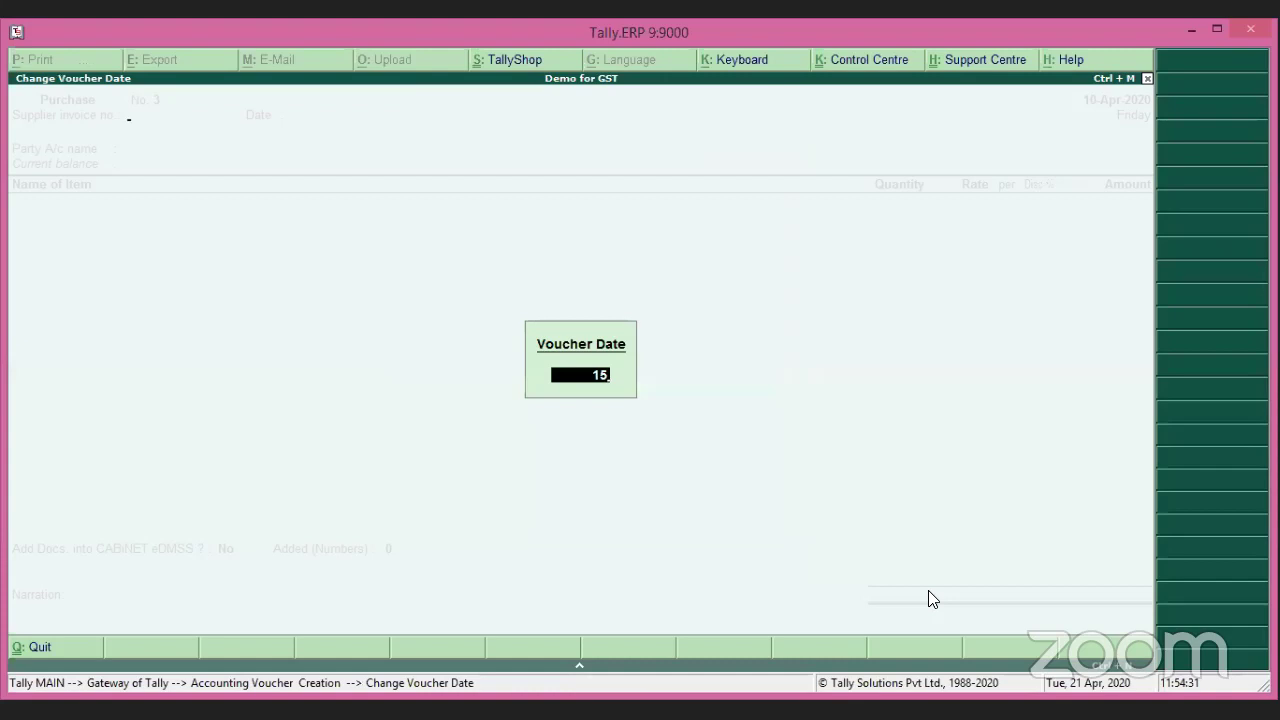
pyautogui.press('Return')
pyautogui.write('4584')
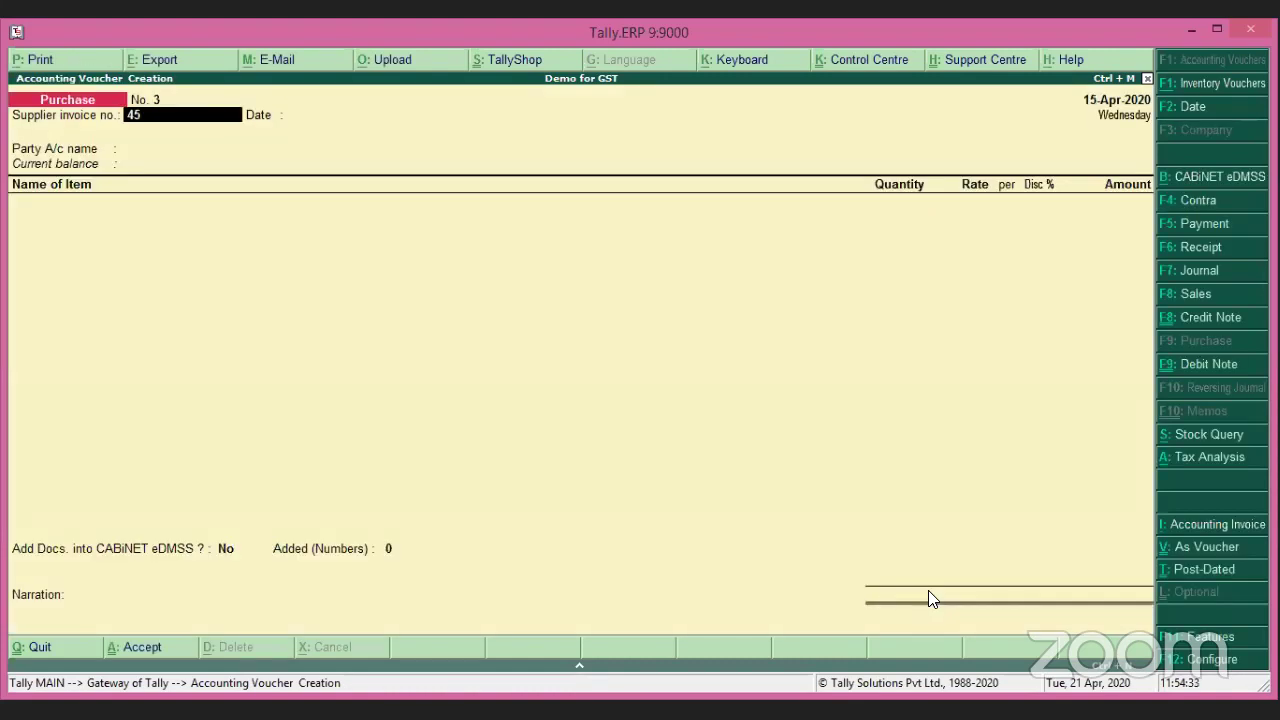
pyautogui.press('Return')
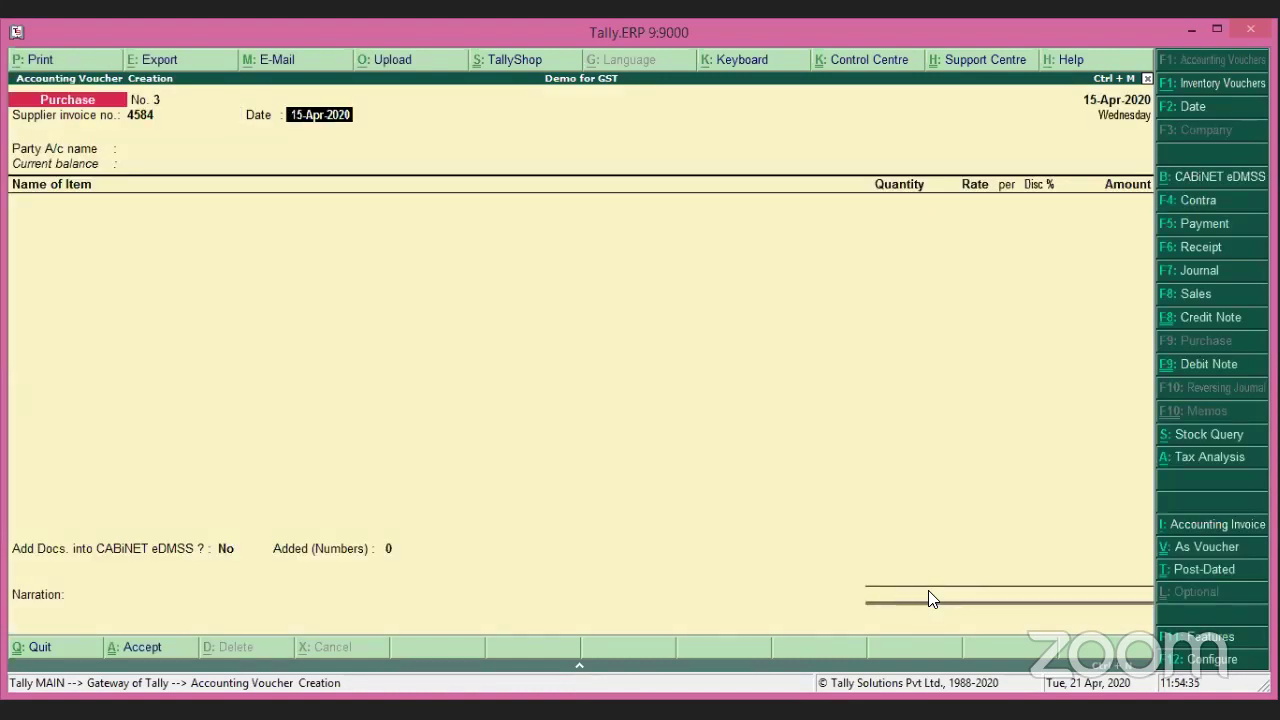
pyautogui.press('Return')
# Choose Local Supplier as the voucher's party account and accept the supplier's details.
pyautogui.press('Down')
pyautogui.press('Down')
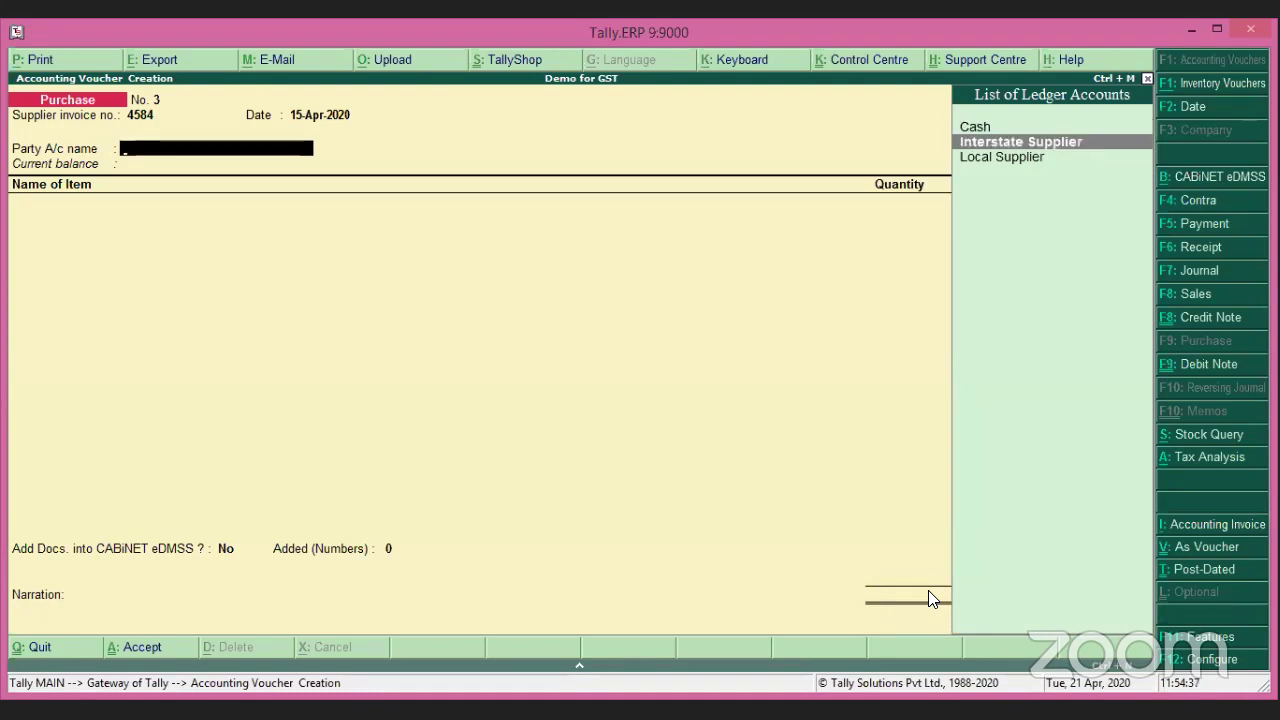
pyautogui.press('Return')
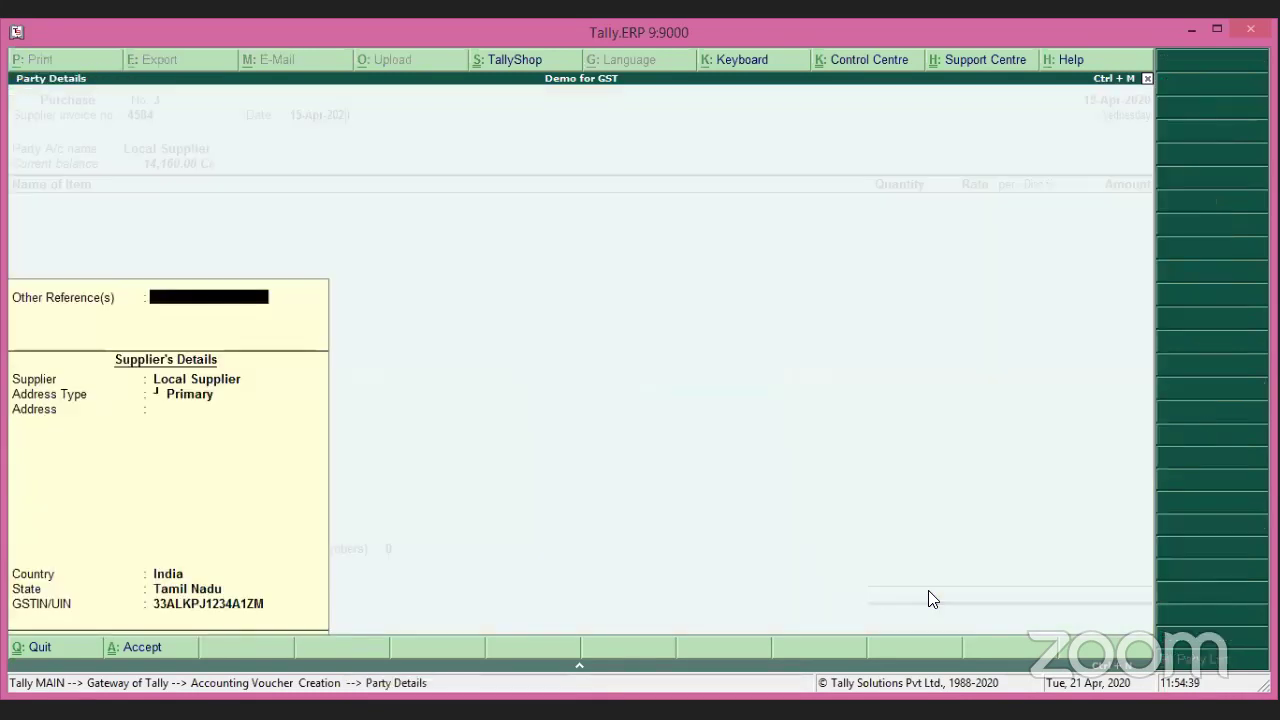
pyautogui.press('Return')
# Add the stock item TVSE RP45 without a description, with quantity 10 Nos and rate 8,500 per Nos.
pyautogui.press('Down')
pyautogui.press('Down')
pyautogui.press('Down')
pyautogui.press('Down')
pyautogui.press('Down')
pyautogui.press('Down')
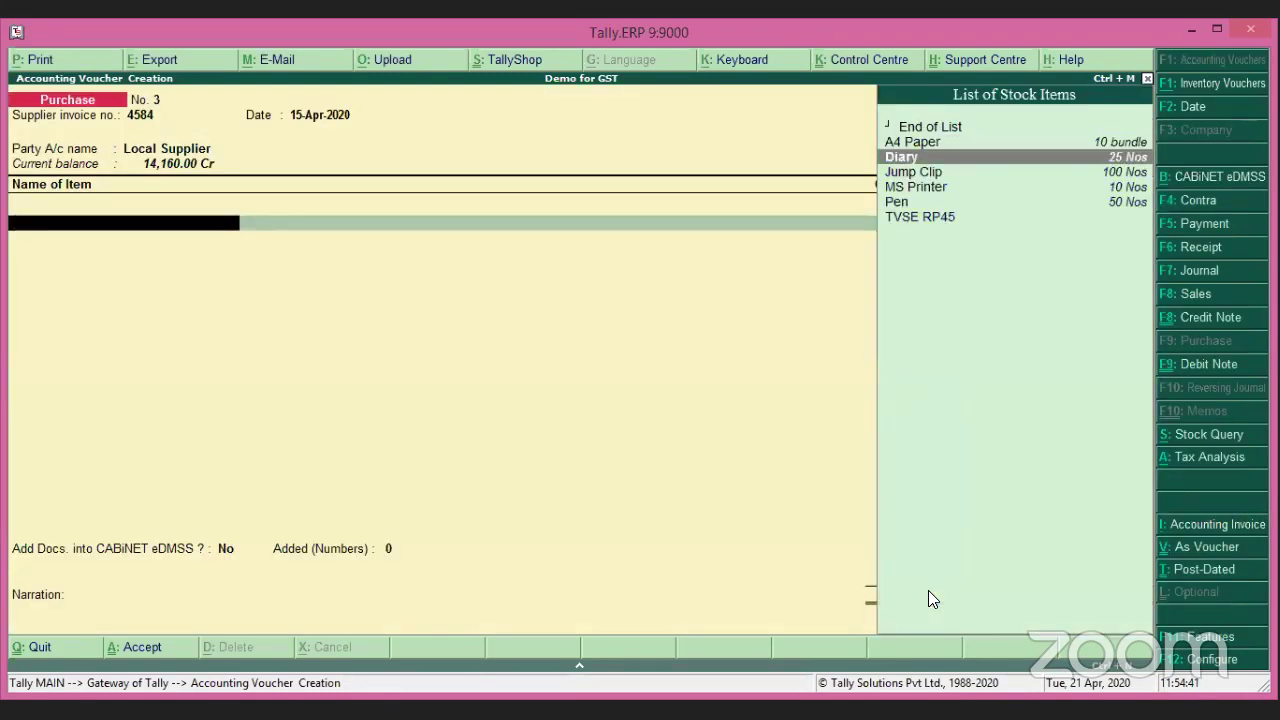
pyautogui.press('Return')
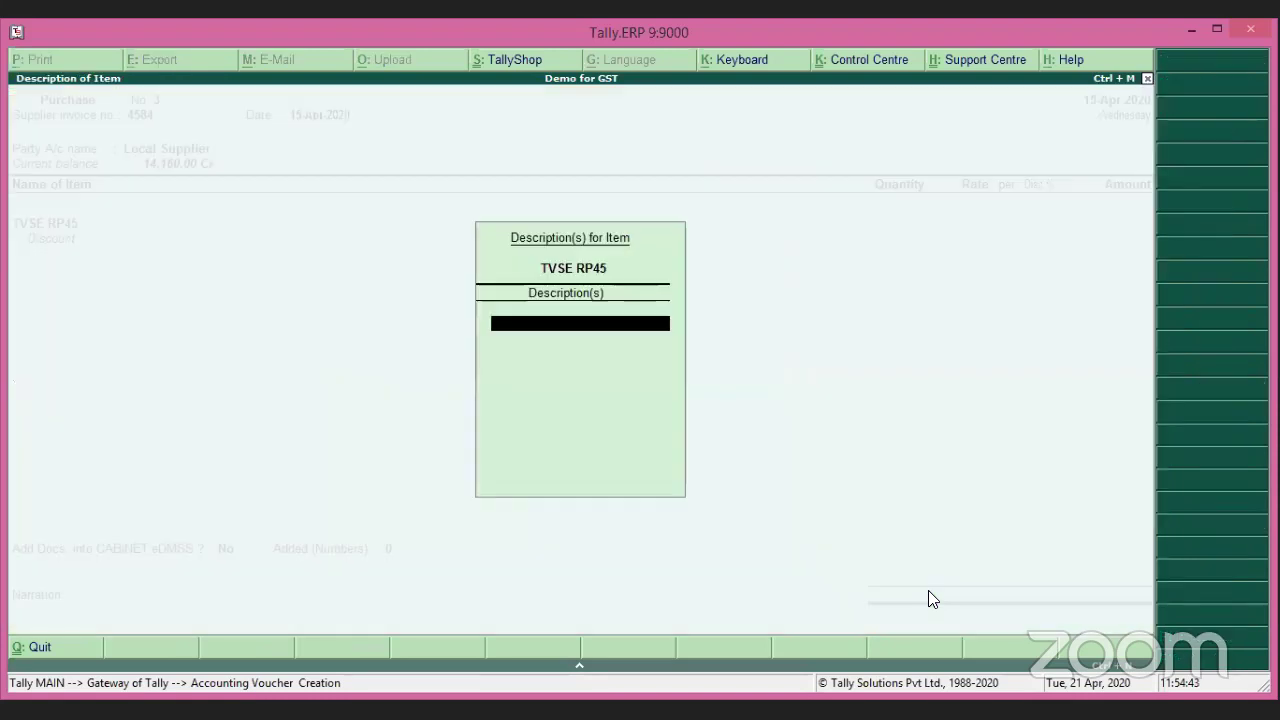
pyautogui.press('Return')
pyautogui.write('10')
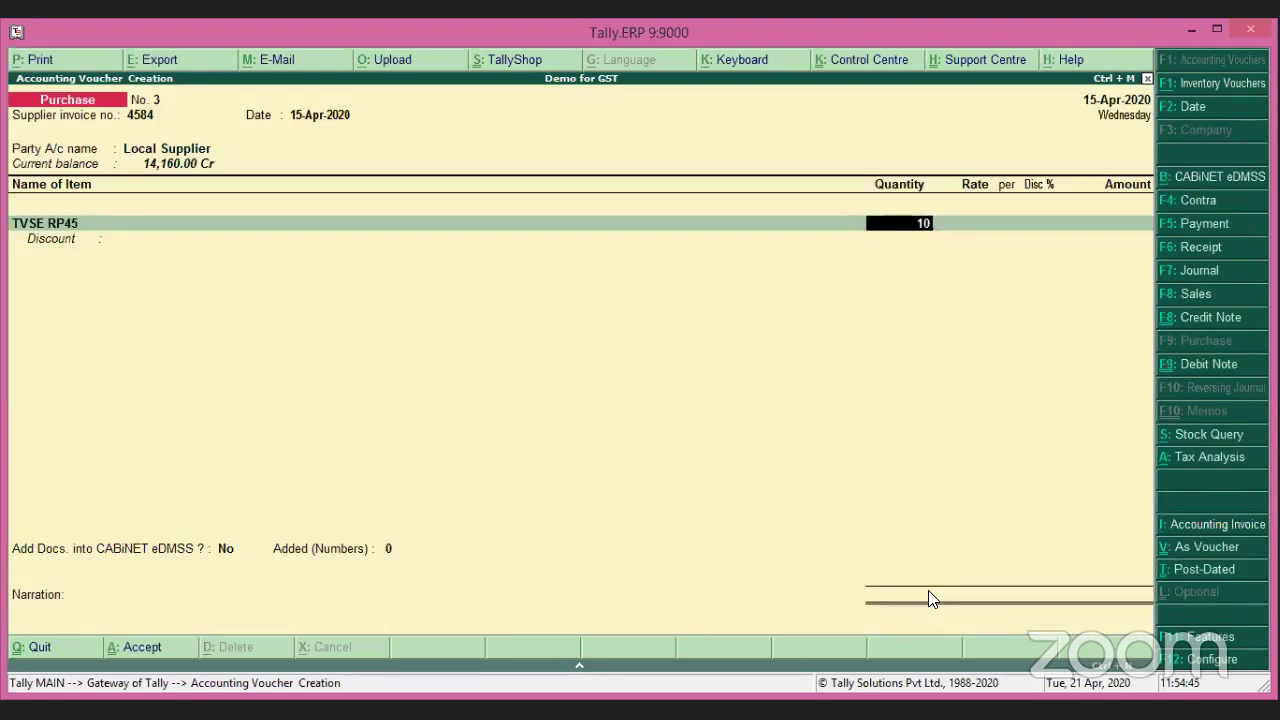
pyautogui.press('Return')
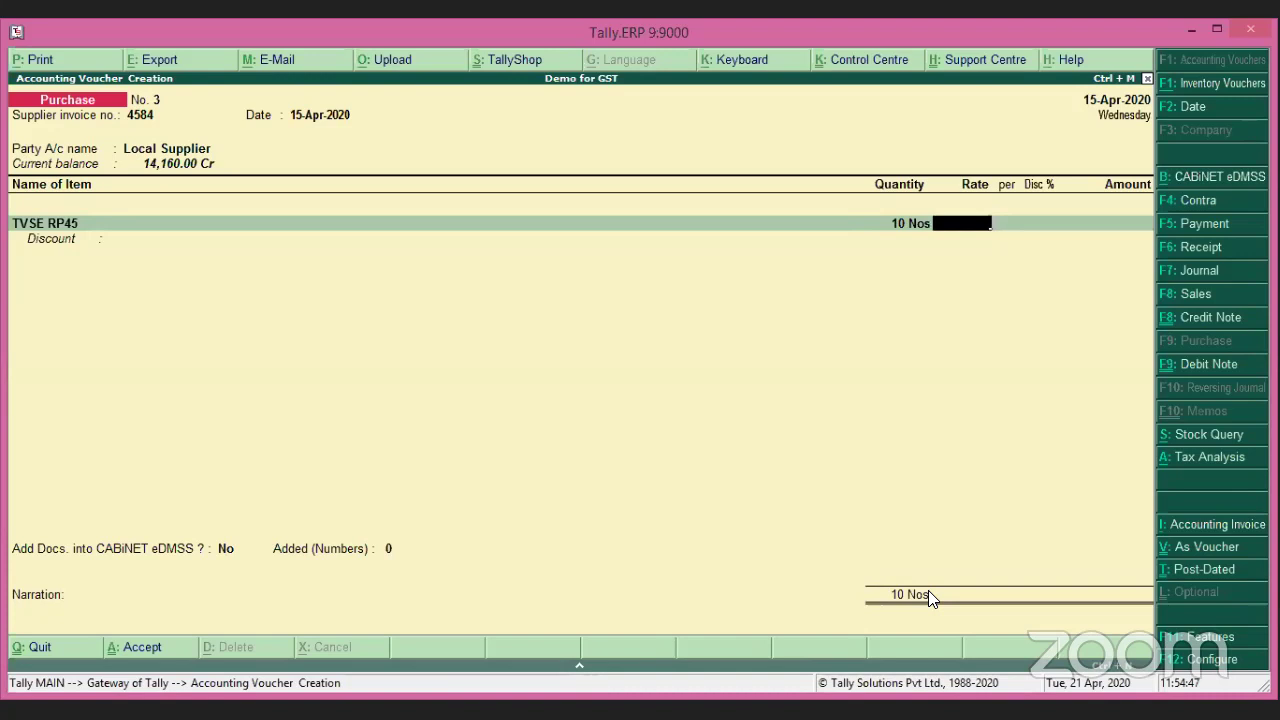
pyautogui.write('8500')
pyautogui.press('Return')
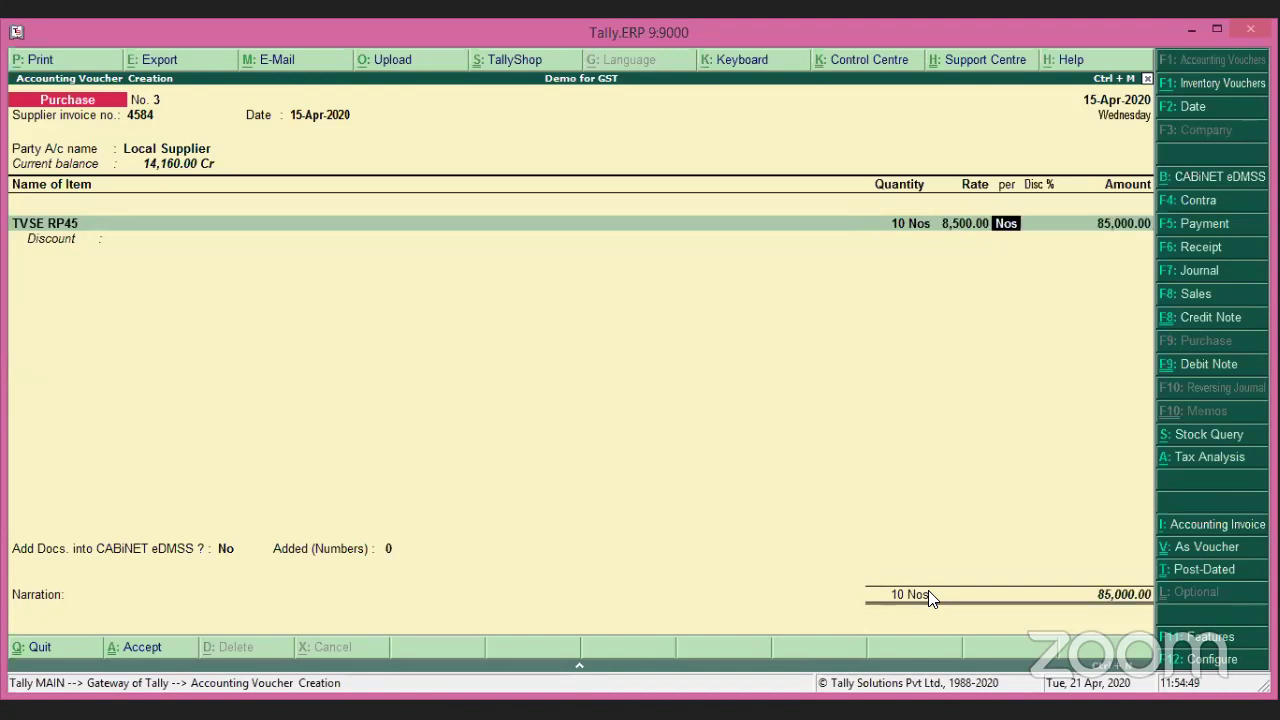
pyautogui.press('Return')
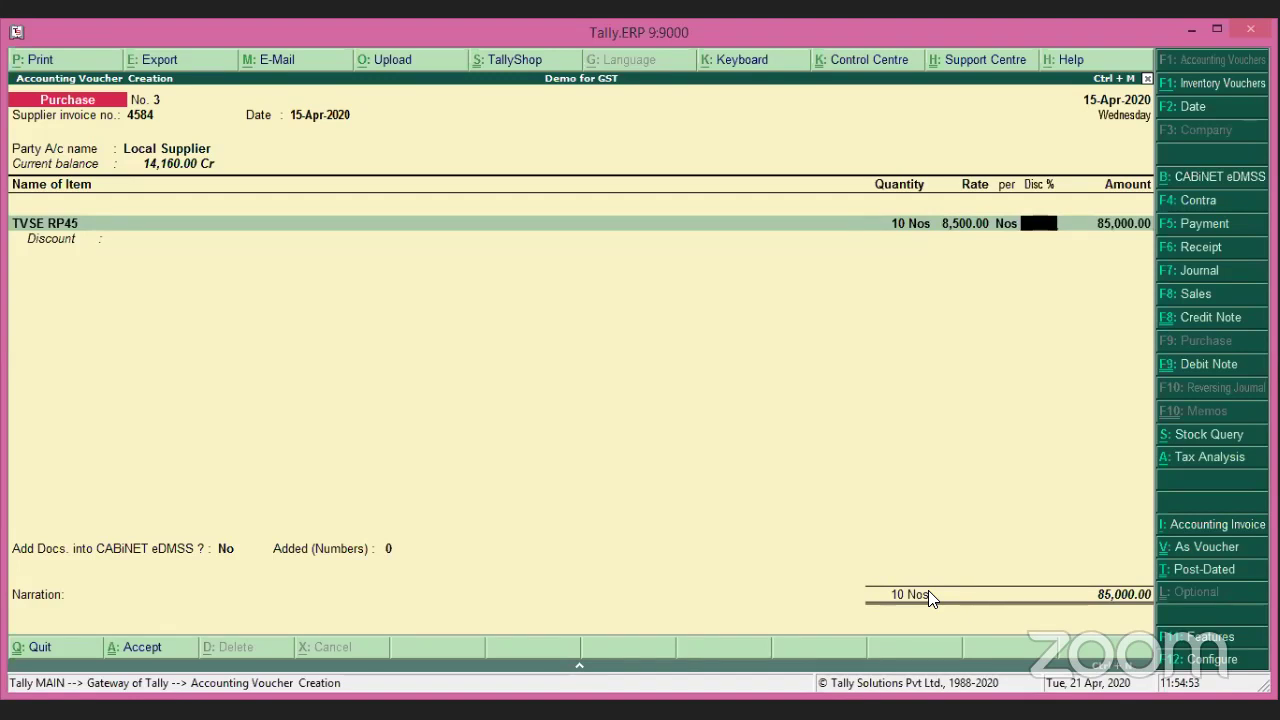
# Try a 5 % discount on the TVSE RP45 line, and clear the discount again.
pyautogui.write('5')
pyautogui.press('Return')
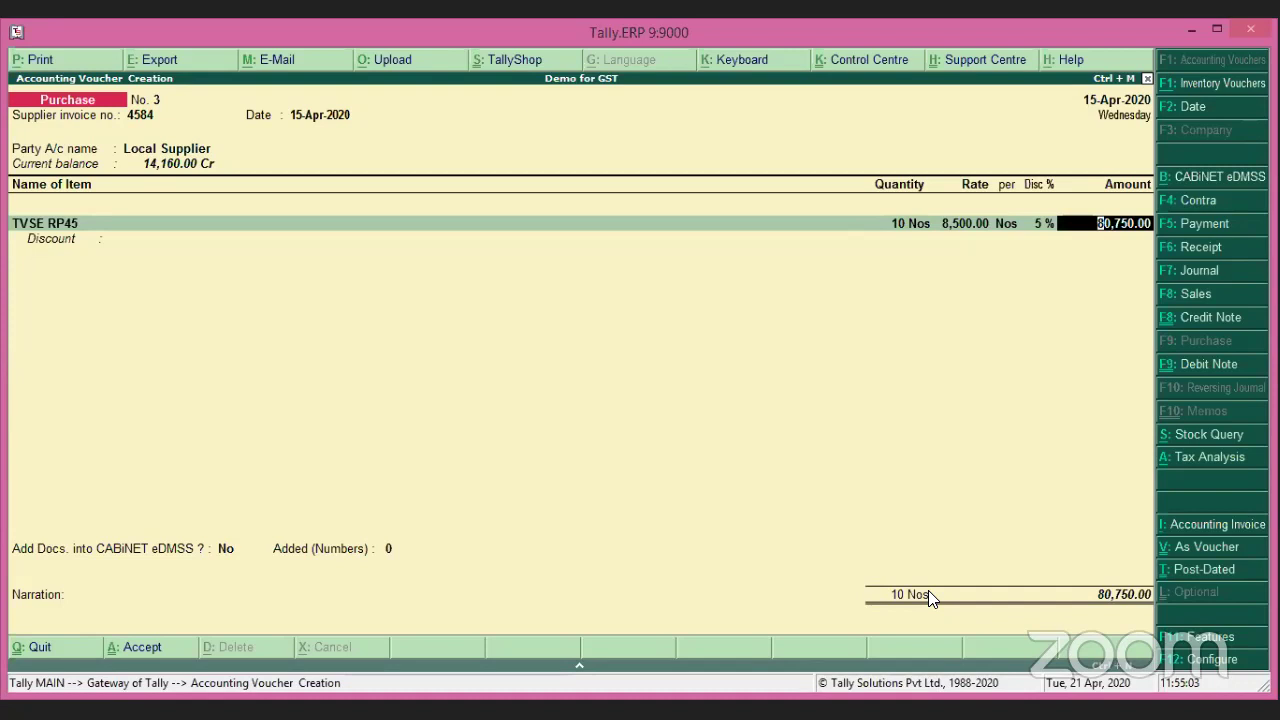
pyautogui.press('BackSpace')
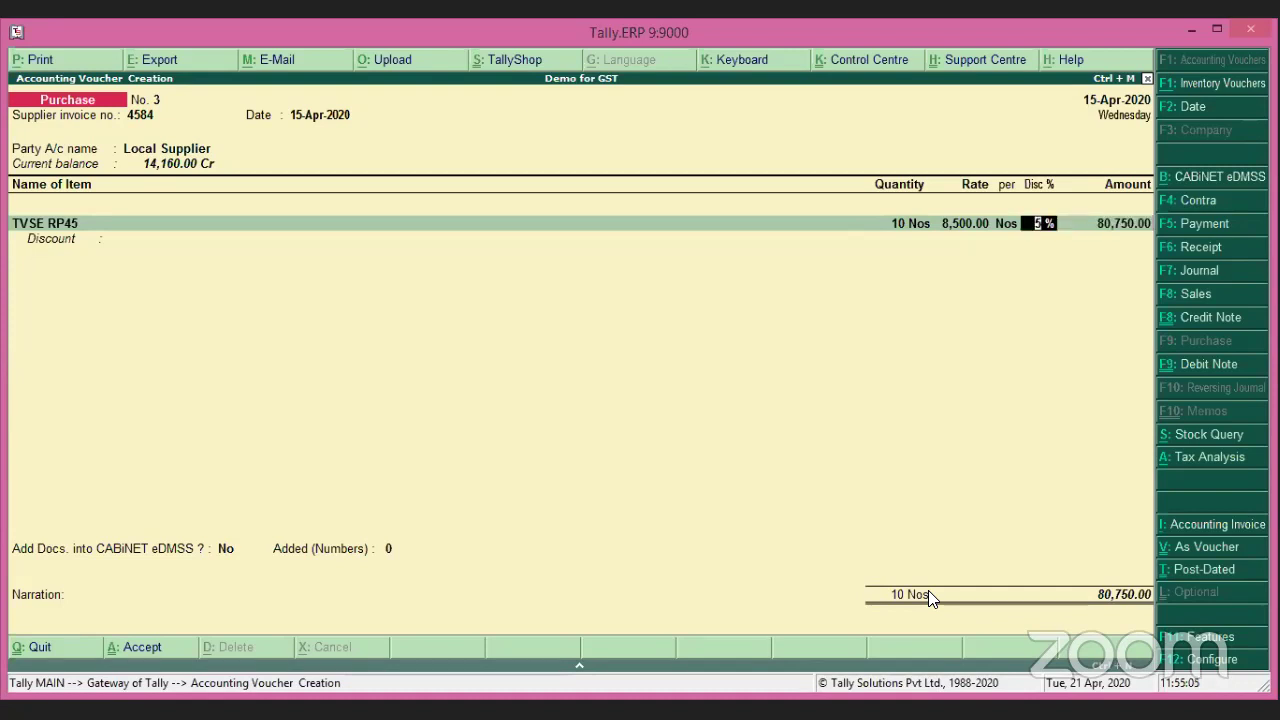
pyautogui.press('Delete')
# Accept the TVSE RP45 line without a discount and allocate its amount to the GST Purchases ledger.
pyautogui.press('Return')
pyautogui.press('Return')
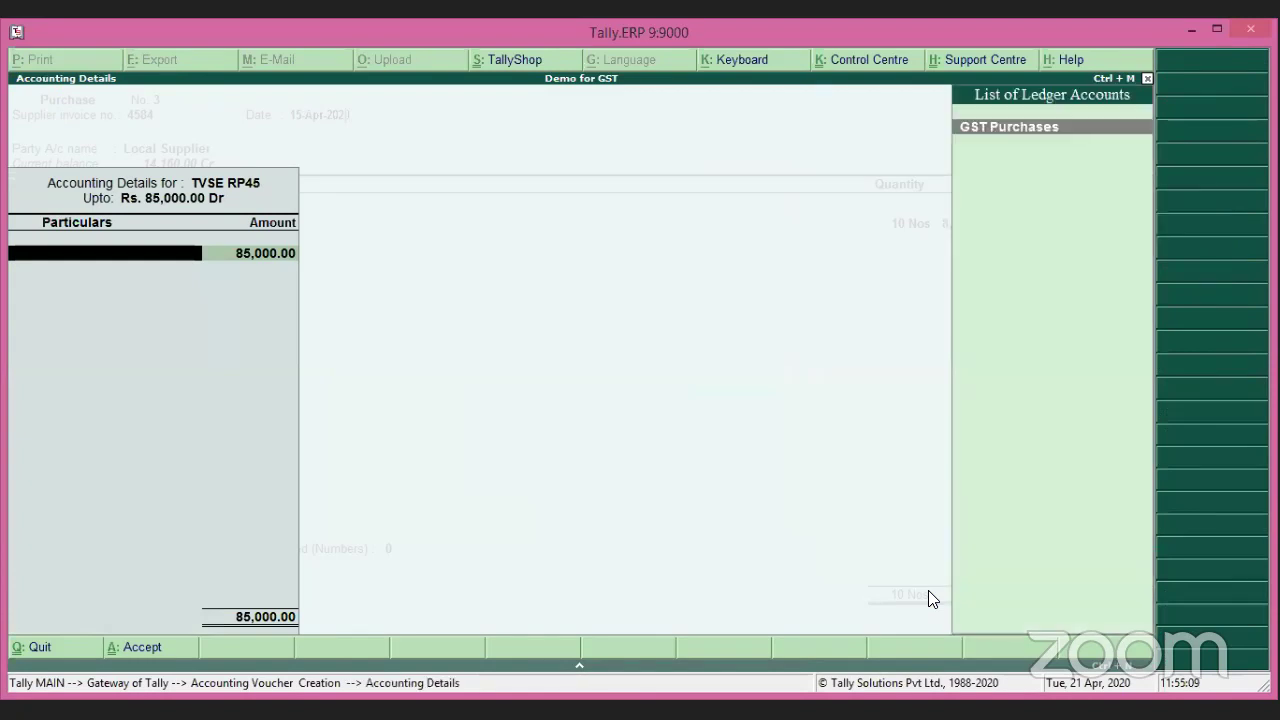
pyautogui.press('Return')
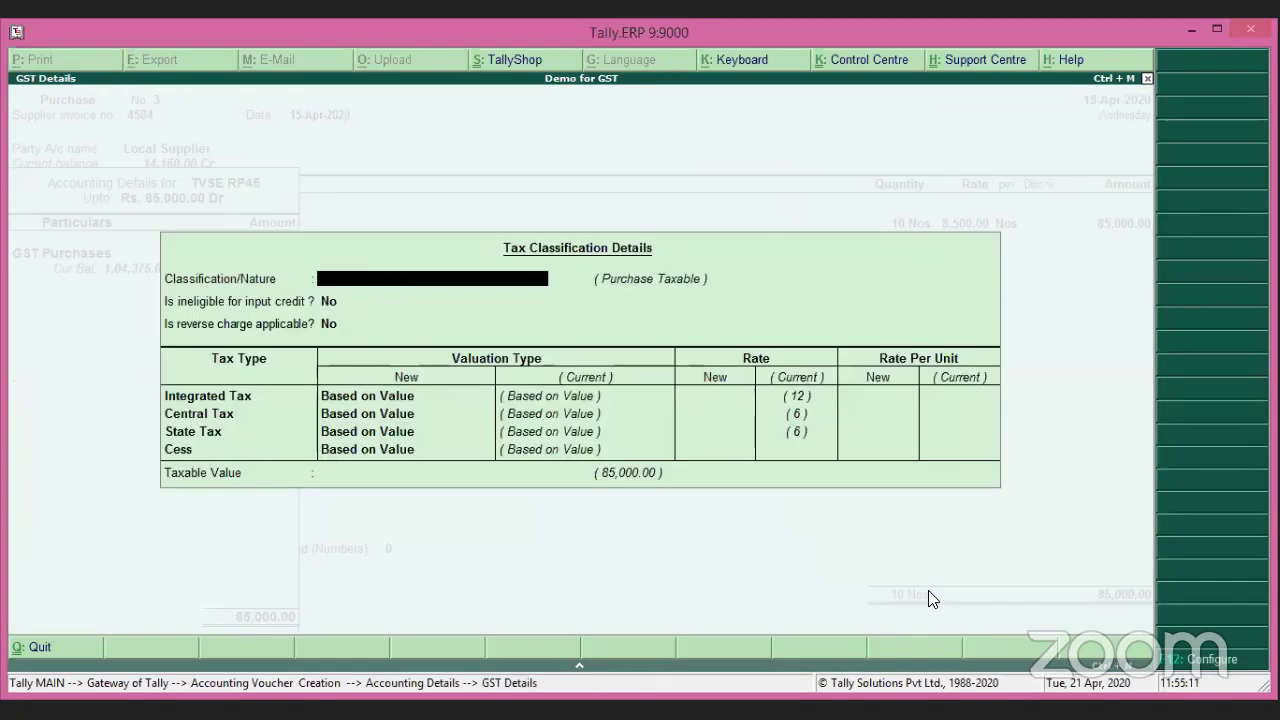
# Accept the tax classification details of the TVSE RP45 line with classification Not Applicable and no new rates or taxable value.
pyautogui.press('Return')
pyautogui.press('Return')
pyautogui.press('Return')
pyautogui.press('Return')
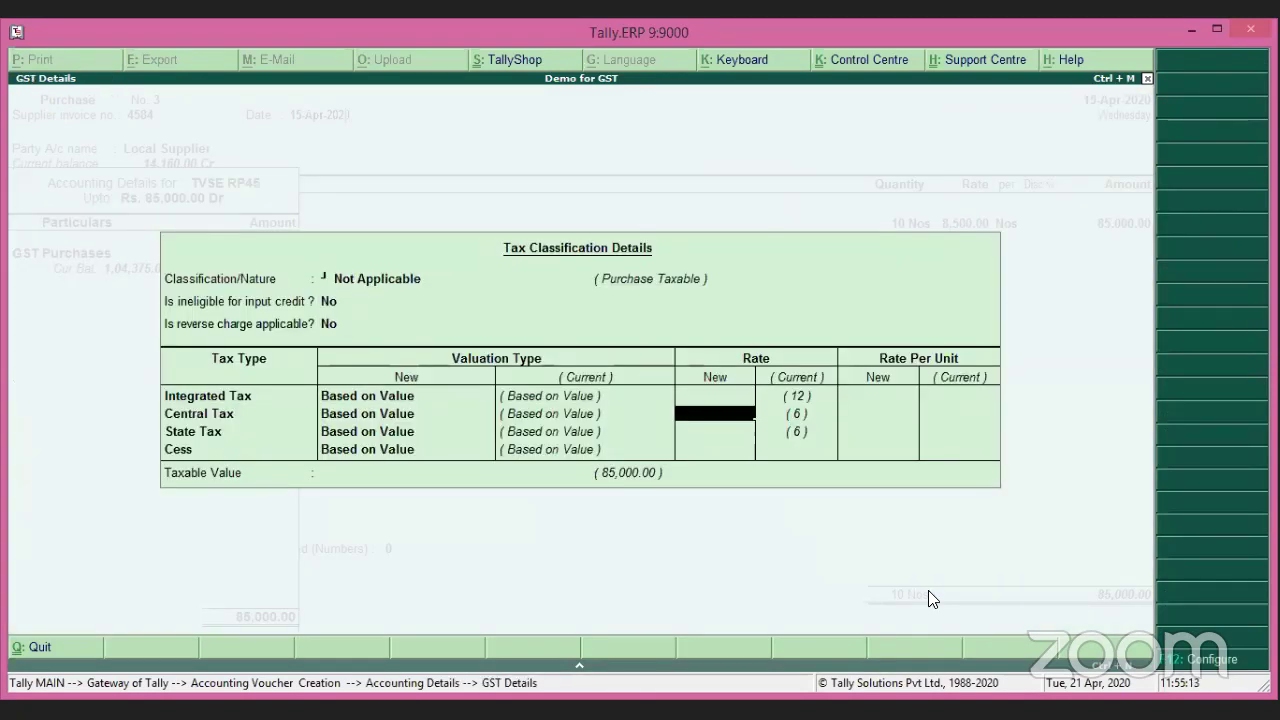
pyautogui.press('Return')
pyautogui.press('Return')
pyautogui.press('Return')
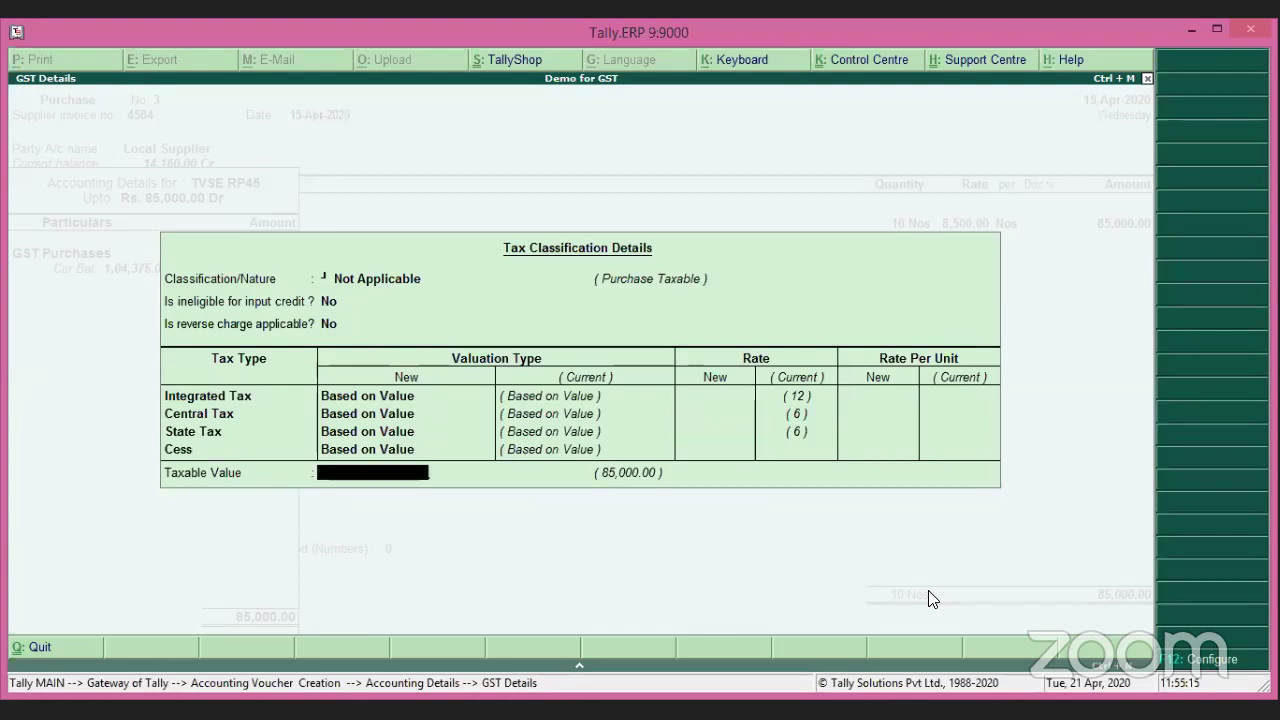
pyautogui.press('Return')
pyautogui.press('Return')
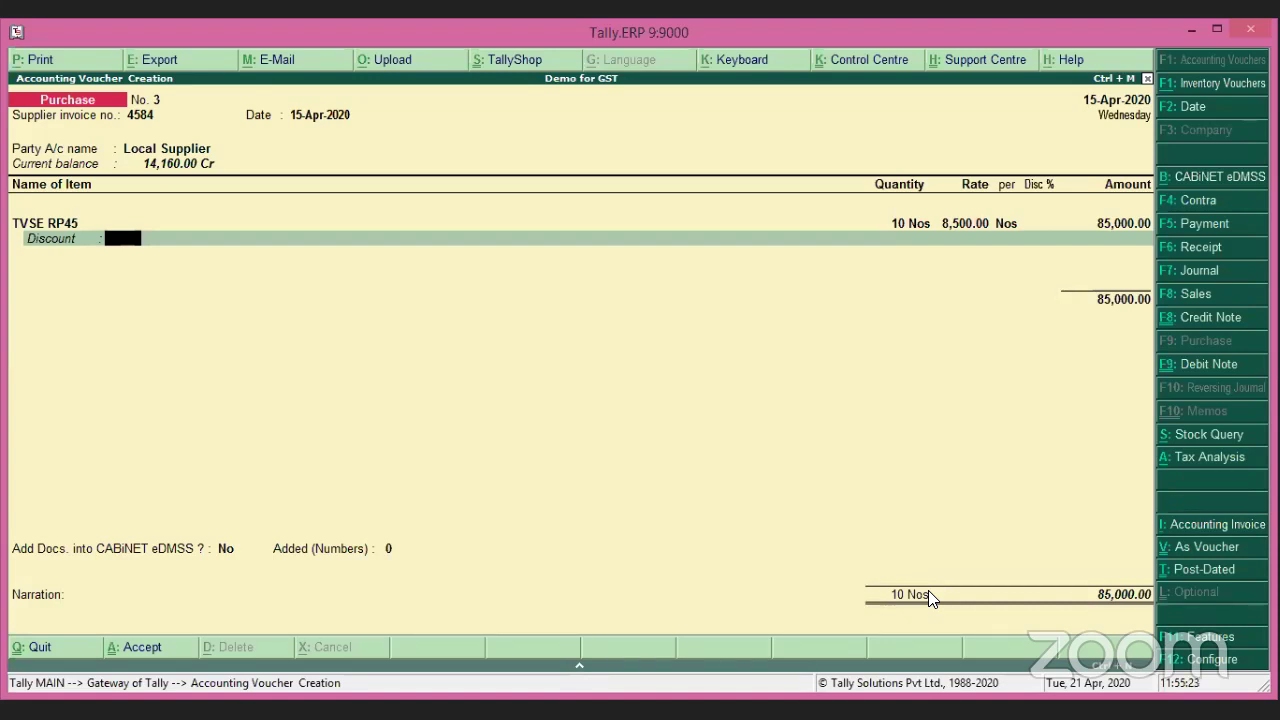
# Enter a discount amount of 1,000 for the TVSE RP45 line and finish the item list.
pyautogui.press('Return')
pyautogui.write('1000')
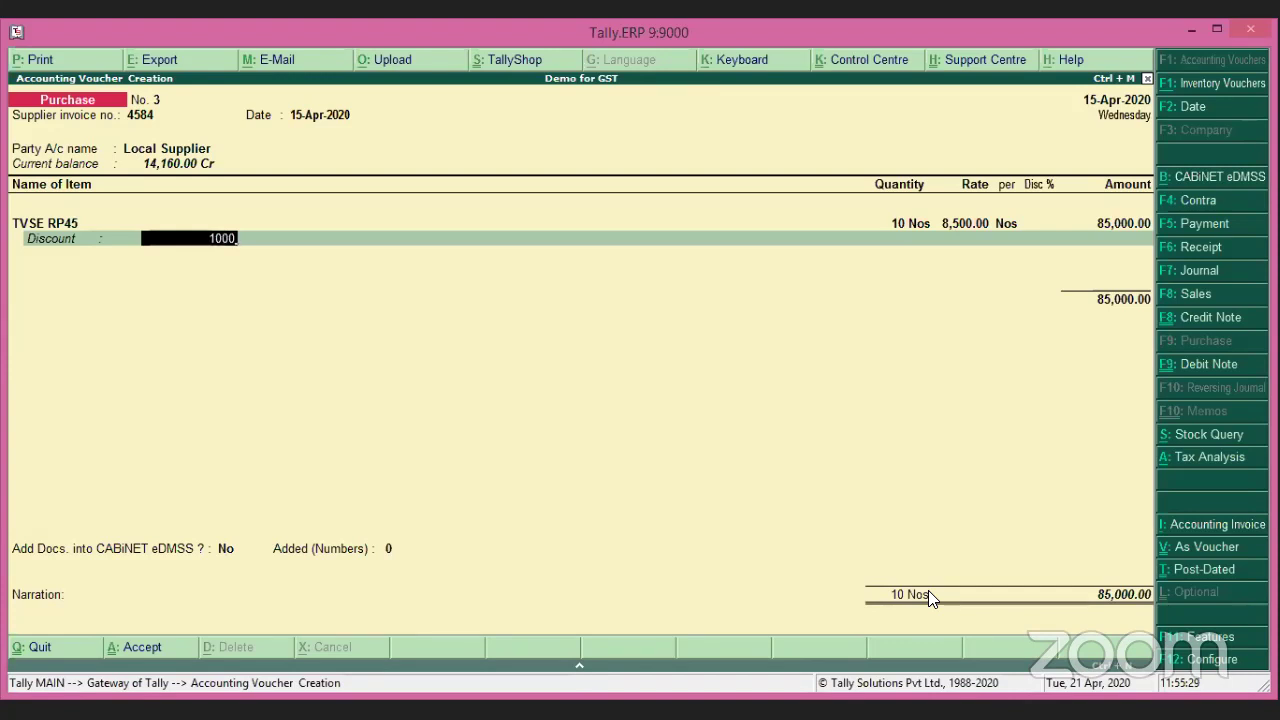
pyautogui.press('Return')
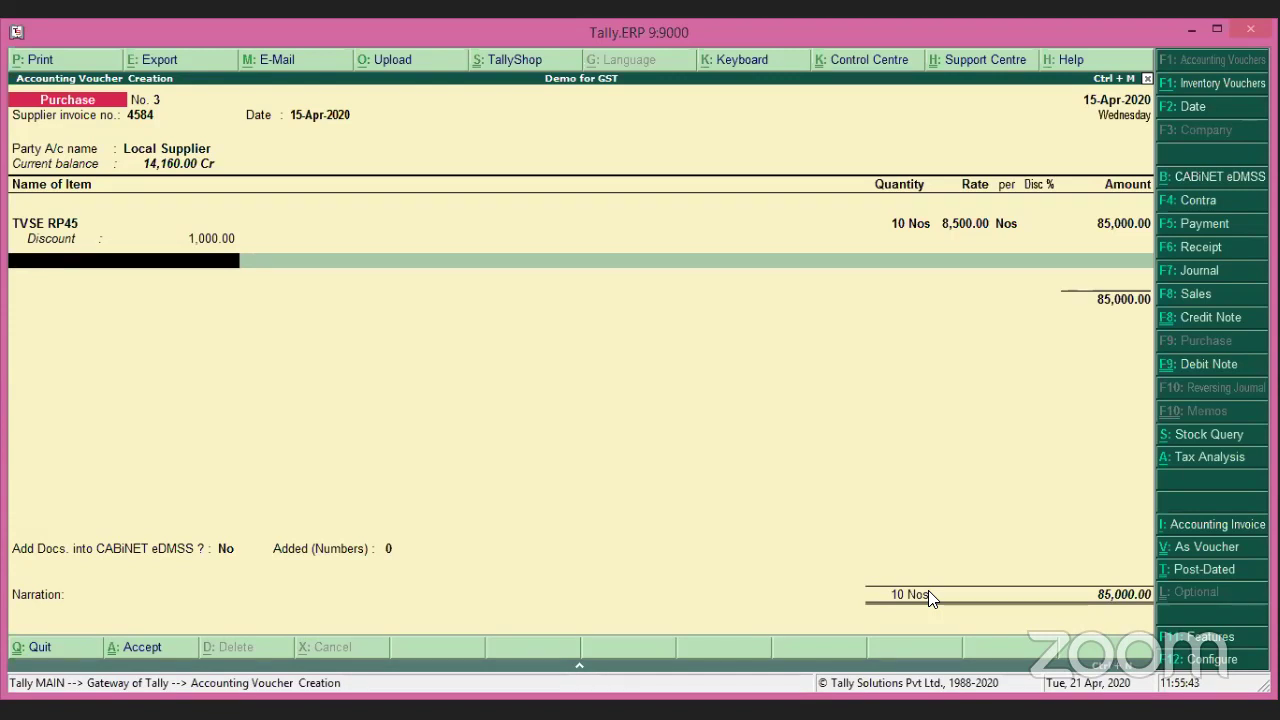
pyautogui.press('Return')
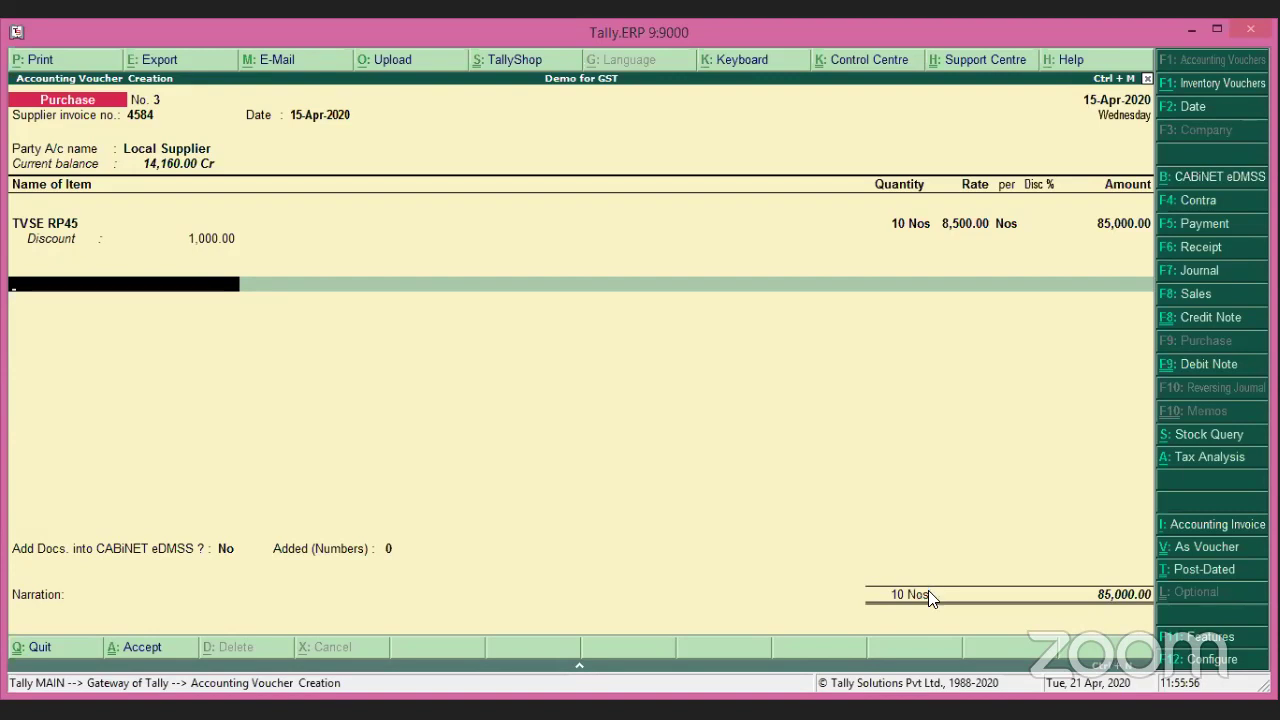
# Create a new ledger named Discount, without alias or notes, under the group Direct Expenses.
pyautogui.hotkey('alt', 'c')
pyautogui.write('Dis')
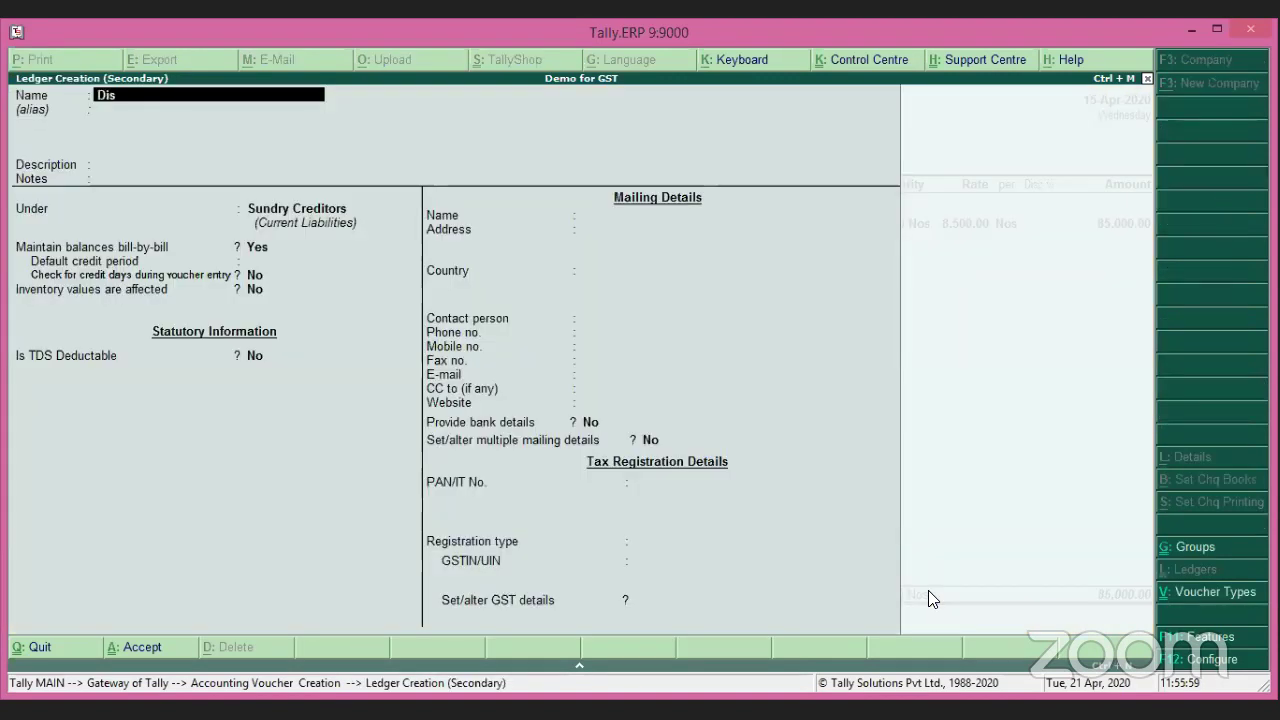
pyautogui.write('count')
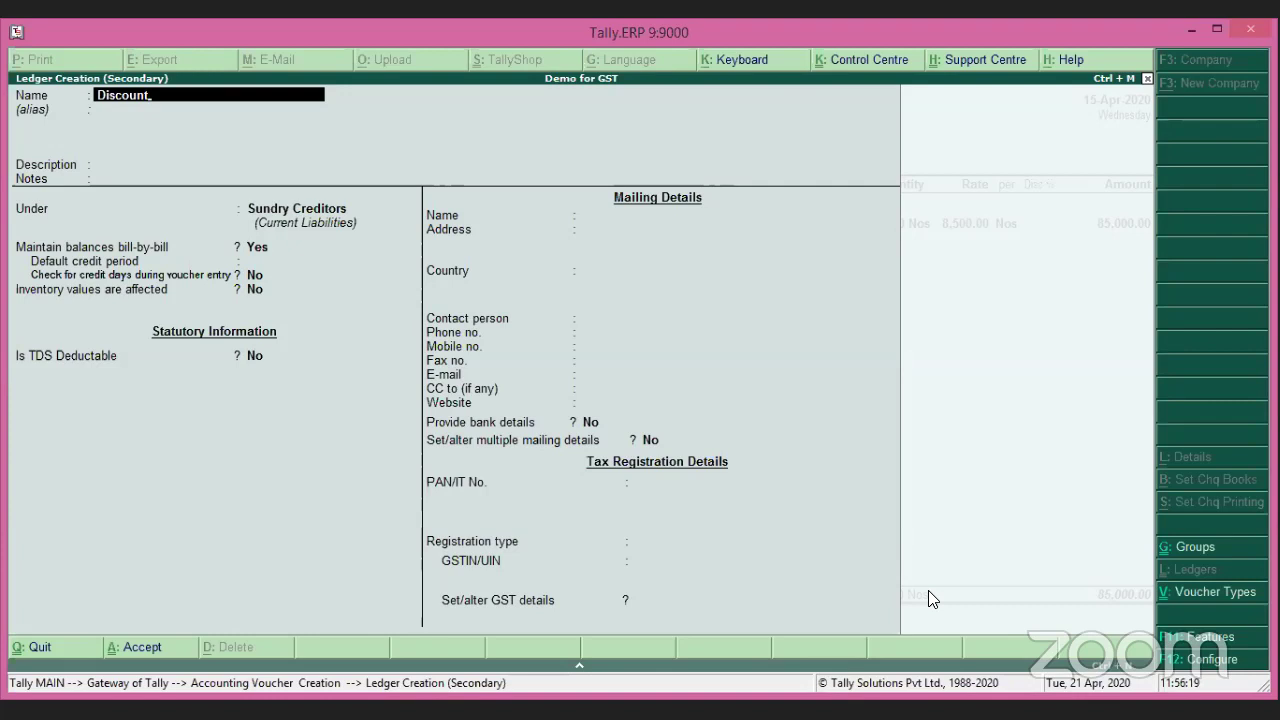
pyautogui.press('Return')
pyautogui.press('Return')
pyautogui.press('Return')
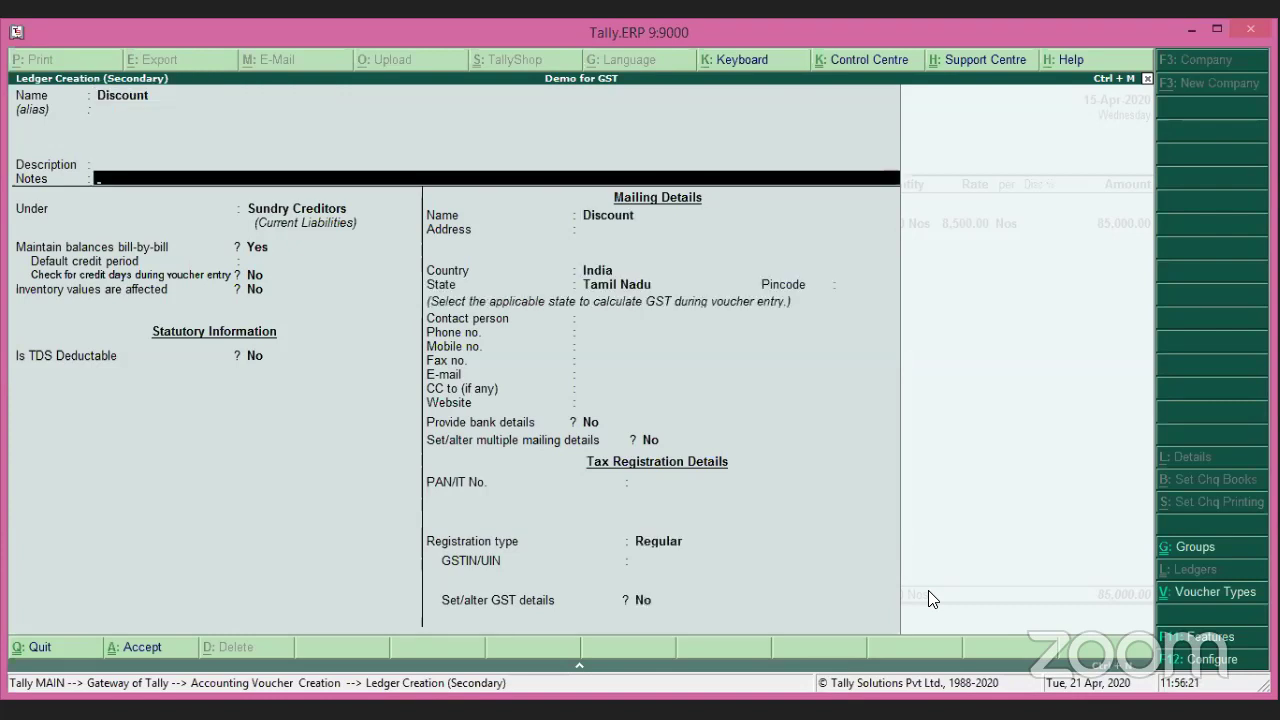
pyautogui.press('Return')
pyautogui.write('Di')
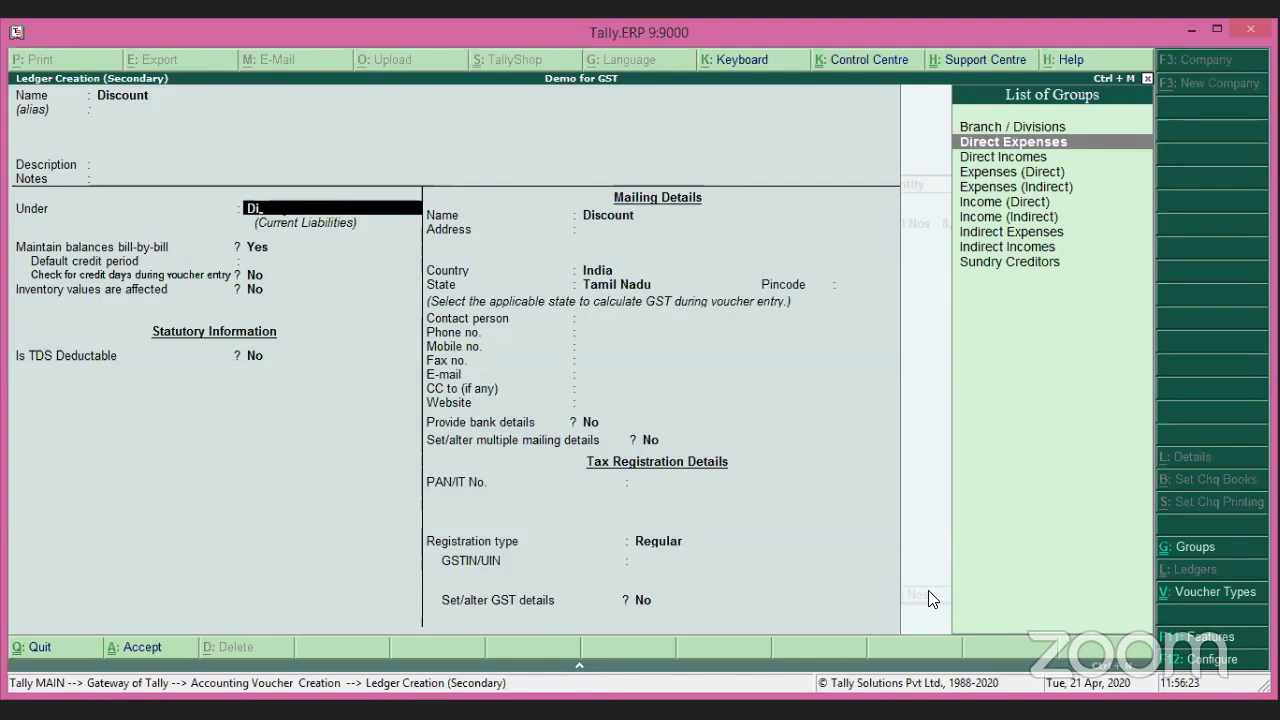
pyautogui.press('Return')
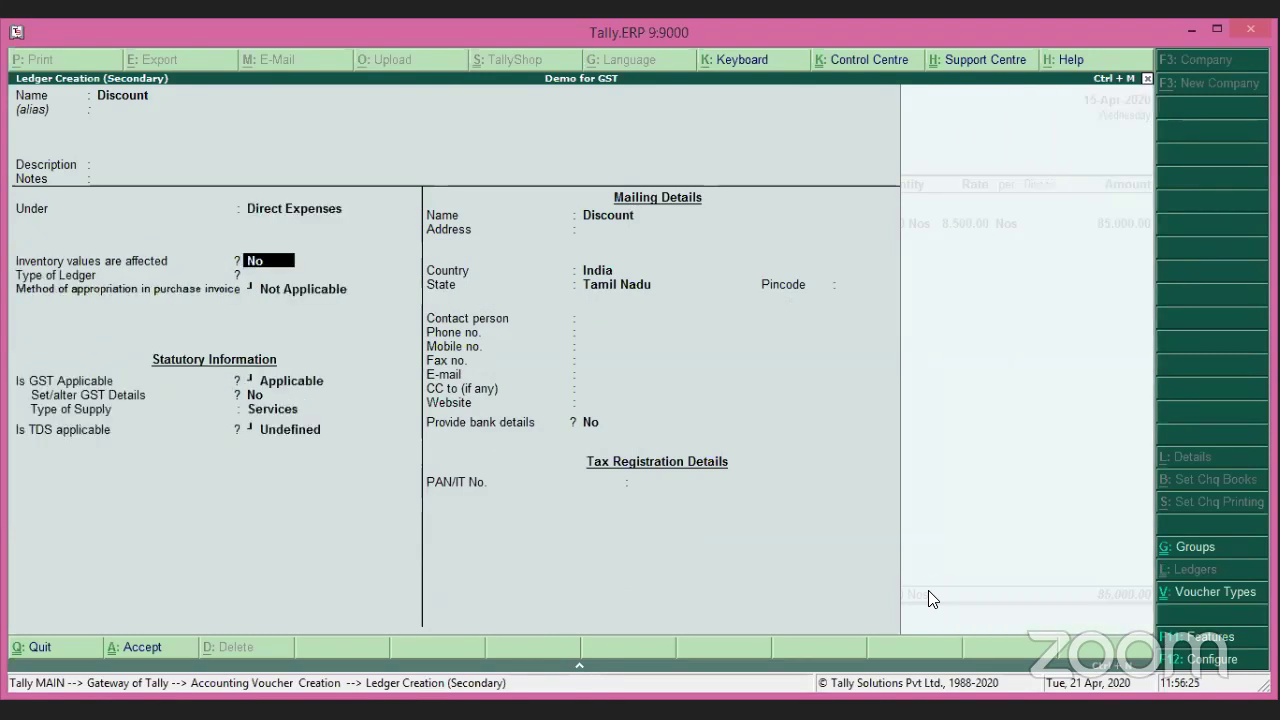
# Set the Discount ledger's type to Discount, with appropriation method, TDS and assessable value inclusion all Not Applicable.
pyautogui.press('Return')
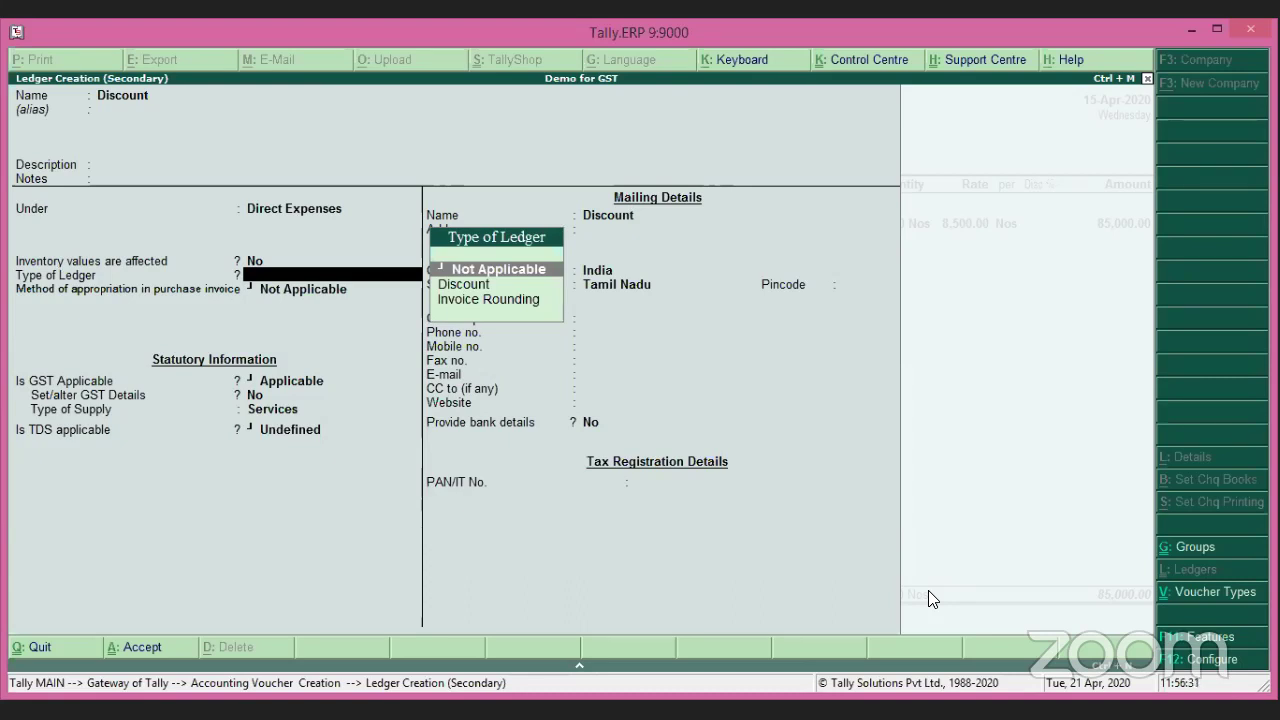
pyautogui.press('Down')
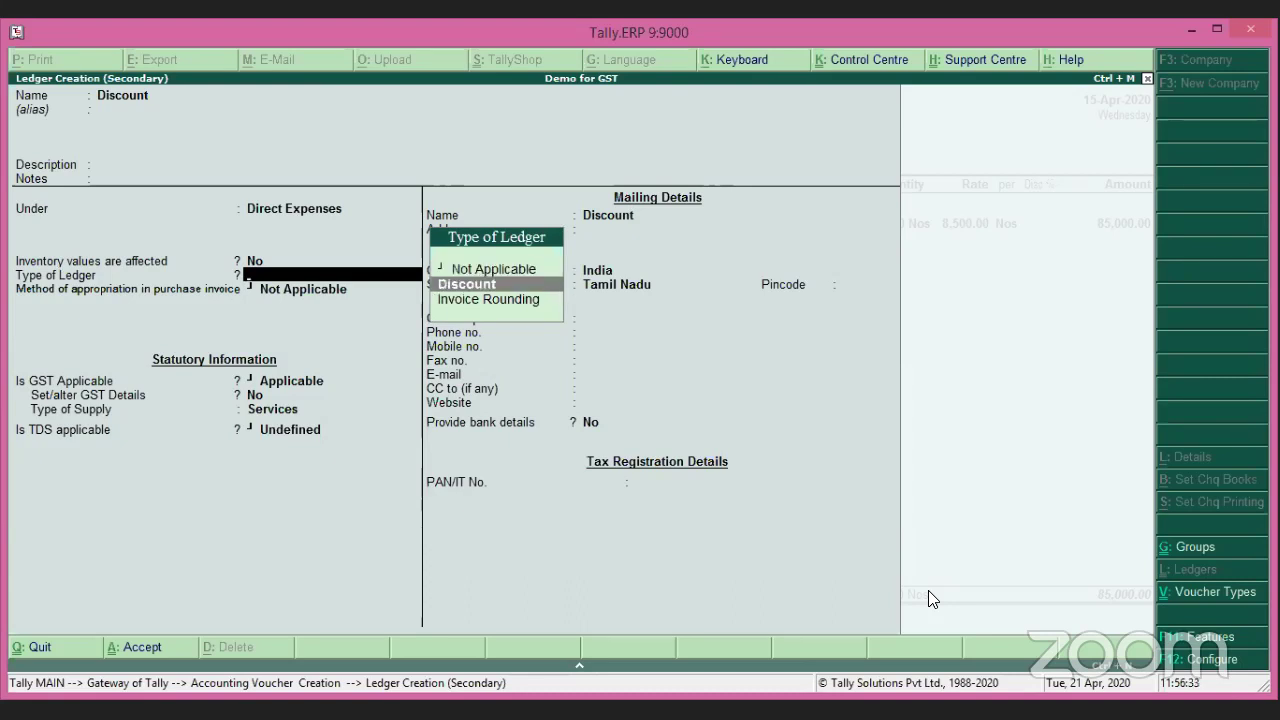
pyautogui.press('Return')
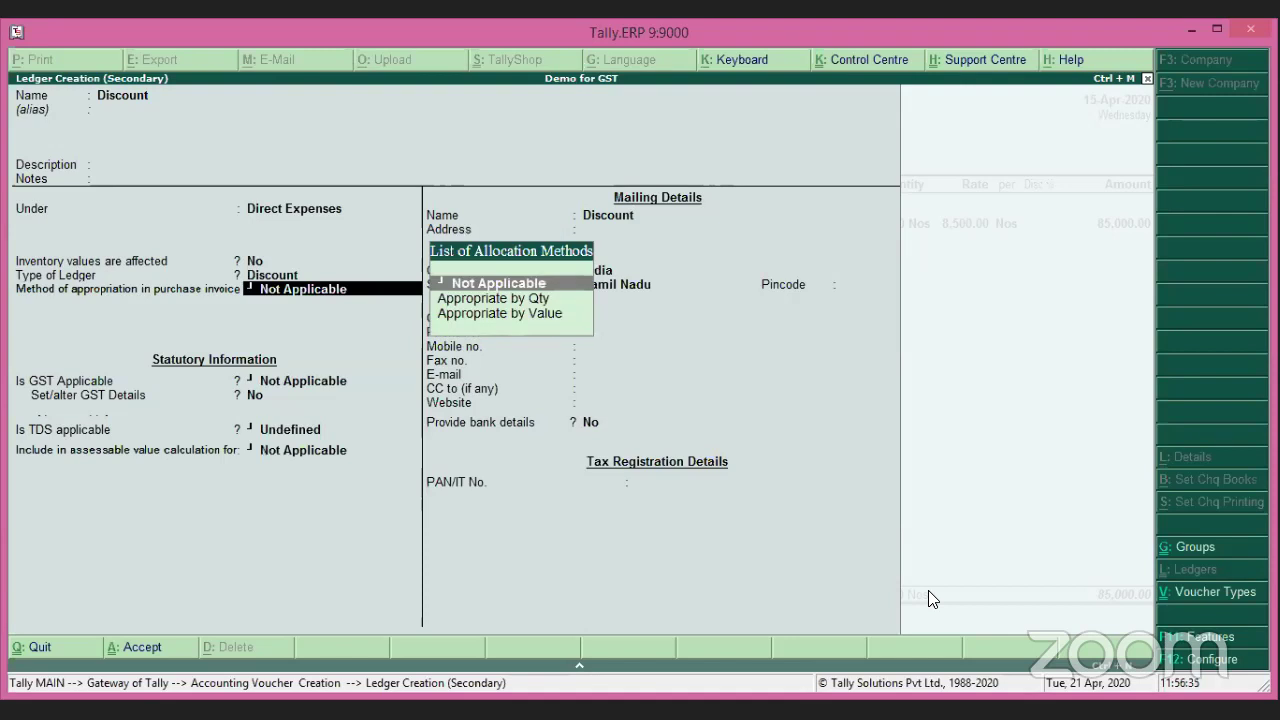
pyautogui.press('Return')
pyautogui.press('Down')
pyautogui.press('Return')
pyautogui.press('Return')
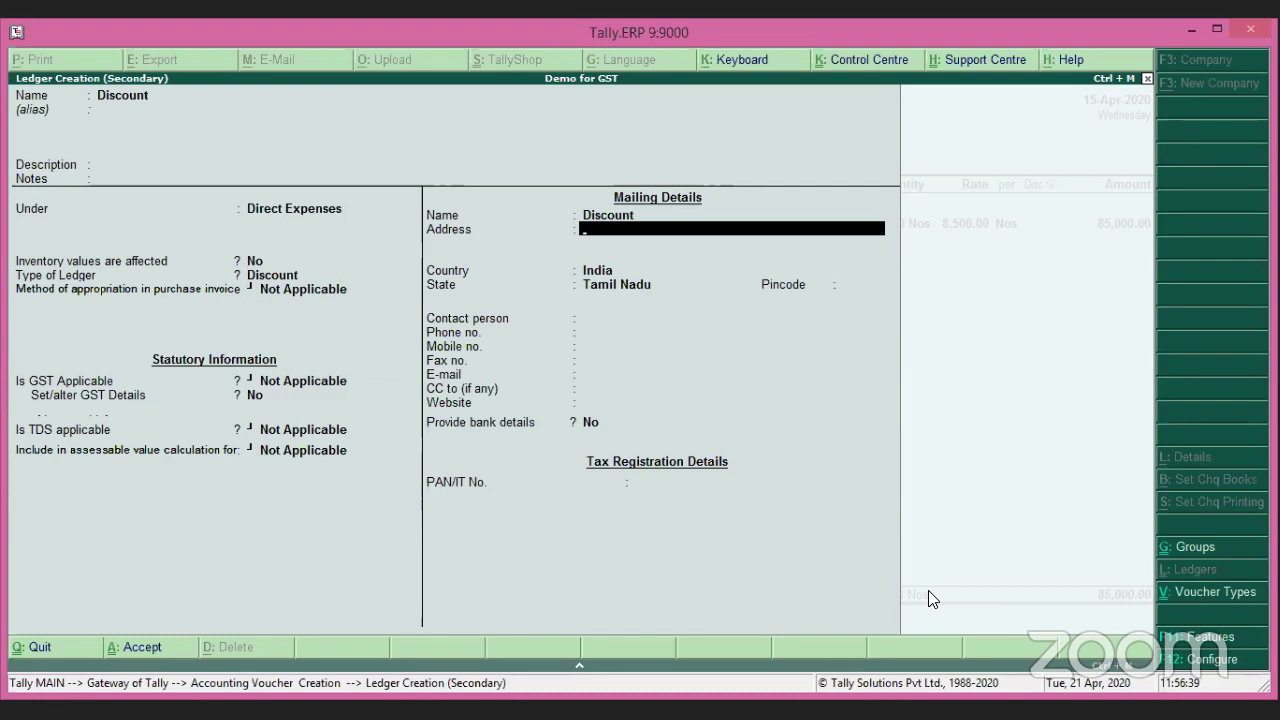
# Save the Discount ledger without extra mailing details and apply it to the purchase invoice.
pyautogui.press('Return')
pyautogui.press('Return')
pyautogui.press('Return')
pyautogui.press('Return')
pyautogui.press('Return')
pyautogui.press('Return')
pyautogui.press('Return')
pyautogui.press('Return')
pyautogui.press('Return')
pyautogui.press('Return')
pyautogui.press('Return')
pyautogui.press('Return')
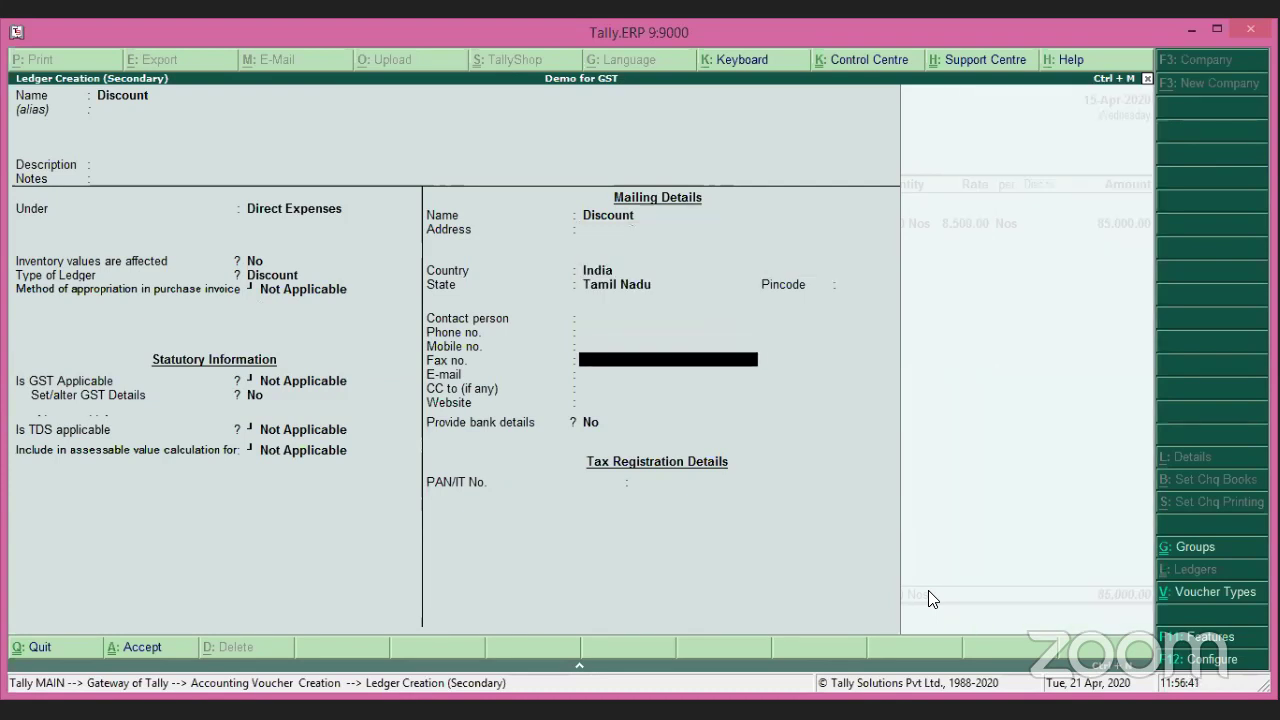
pyautogui.press('Return')
pyautogui.press('Return')
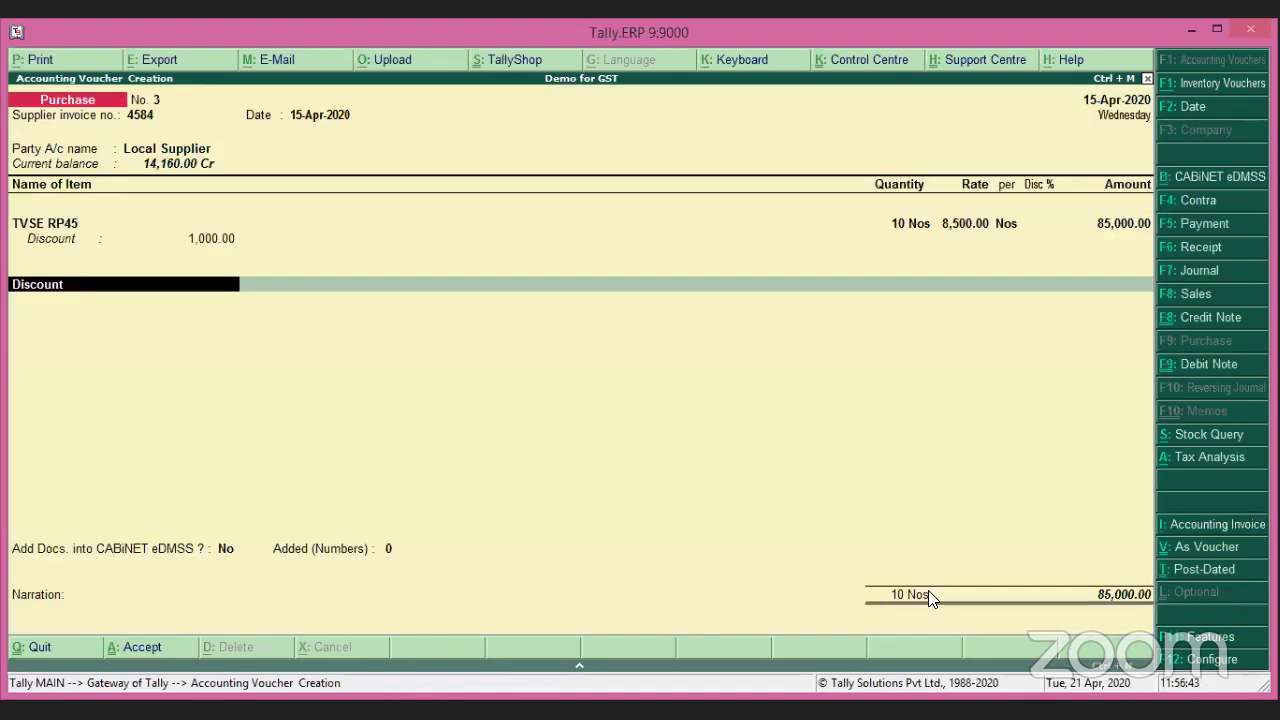
pyautogui.press('Return')
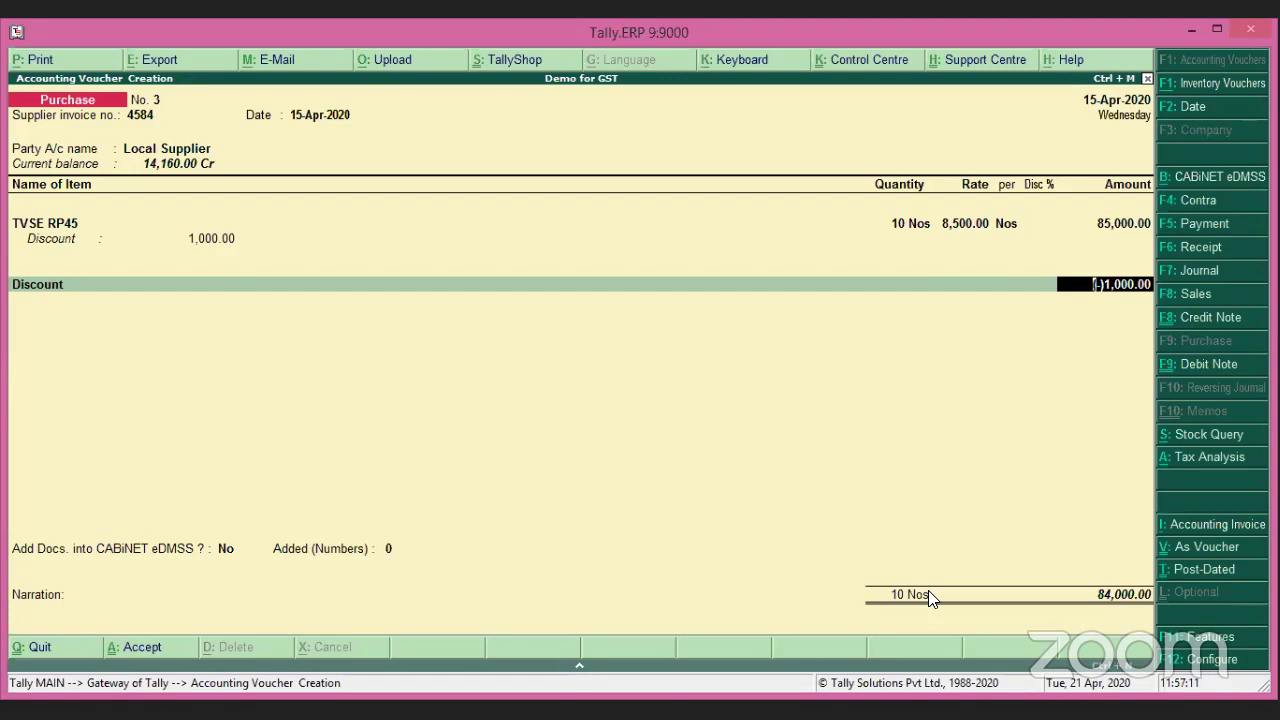
pyautogui.press('Return')
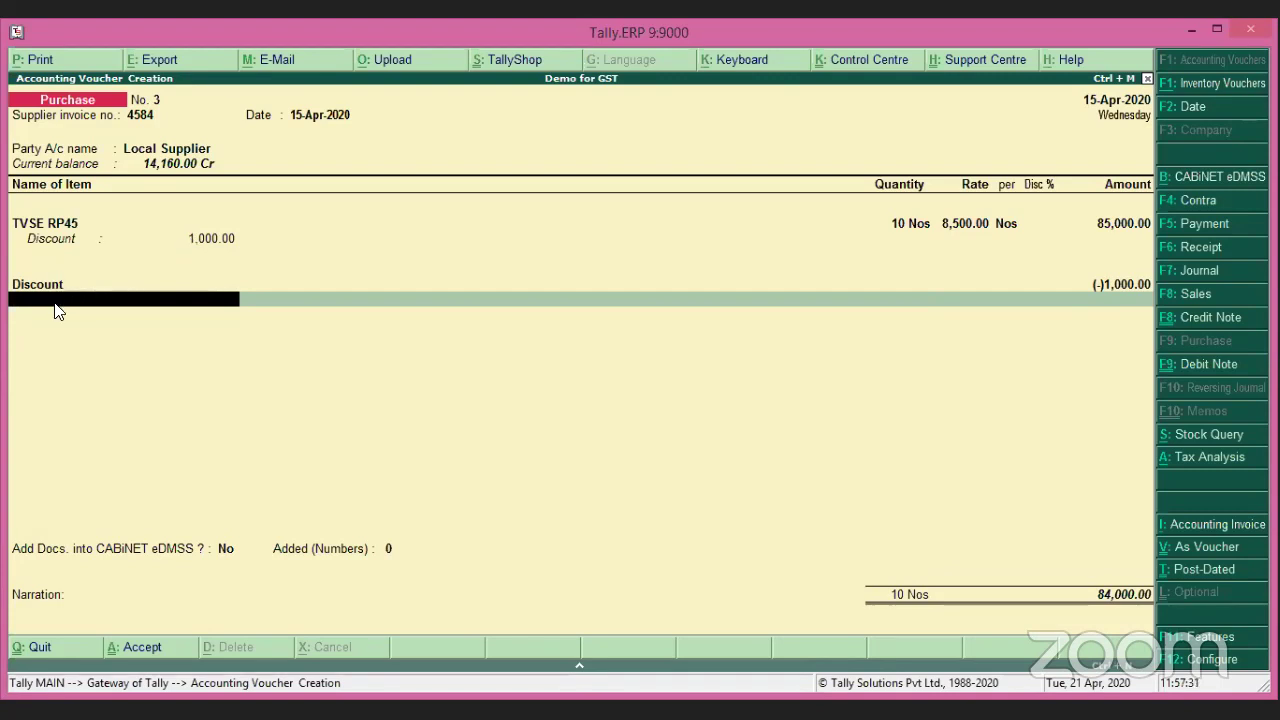
# Add the Input CGST and Input SGST ledgers to the purchase invoice below the discount.
pyautogui.write('Cg')
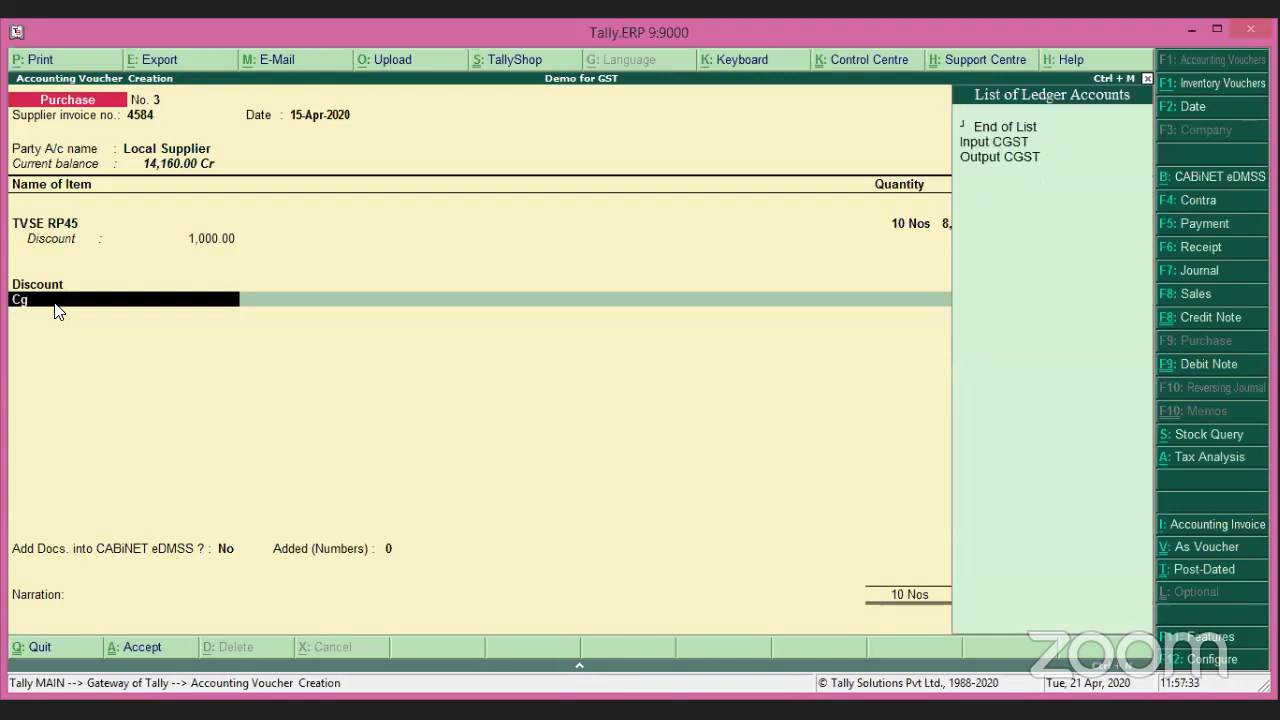
pyautogui.press('Down')
pyautogui.press('Return')
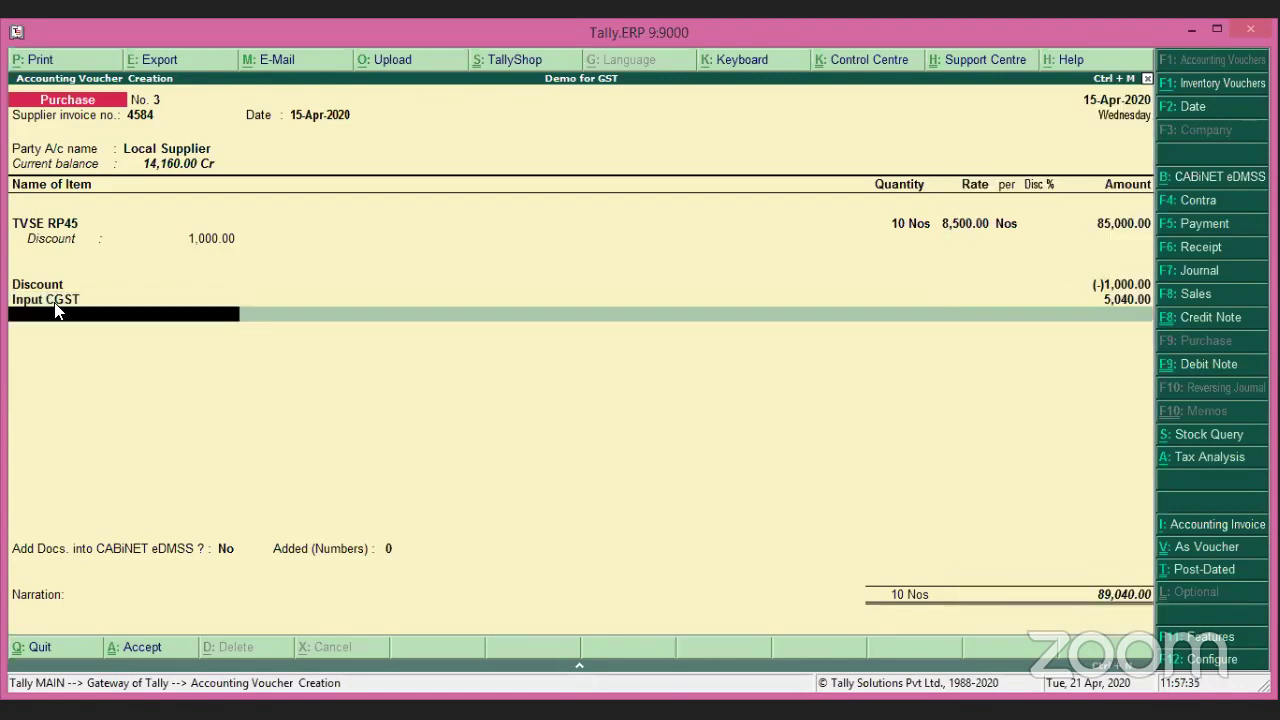
pyautogui.write('In')
pyautogui.press('Down')
pyautogui.press('Down')
pyautogui.press('Down')
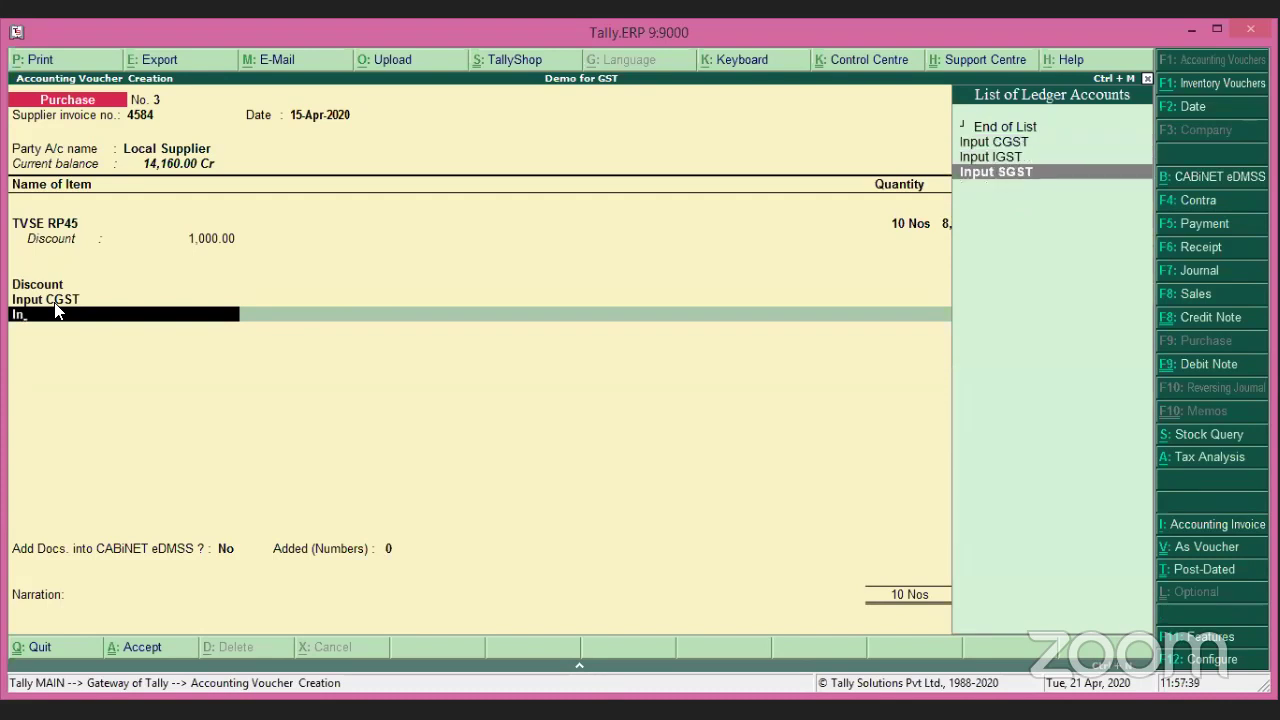
pyautogui.press('Return')
pyautogui.press('Return')
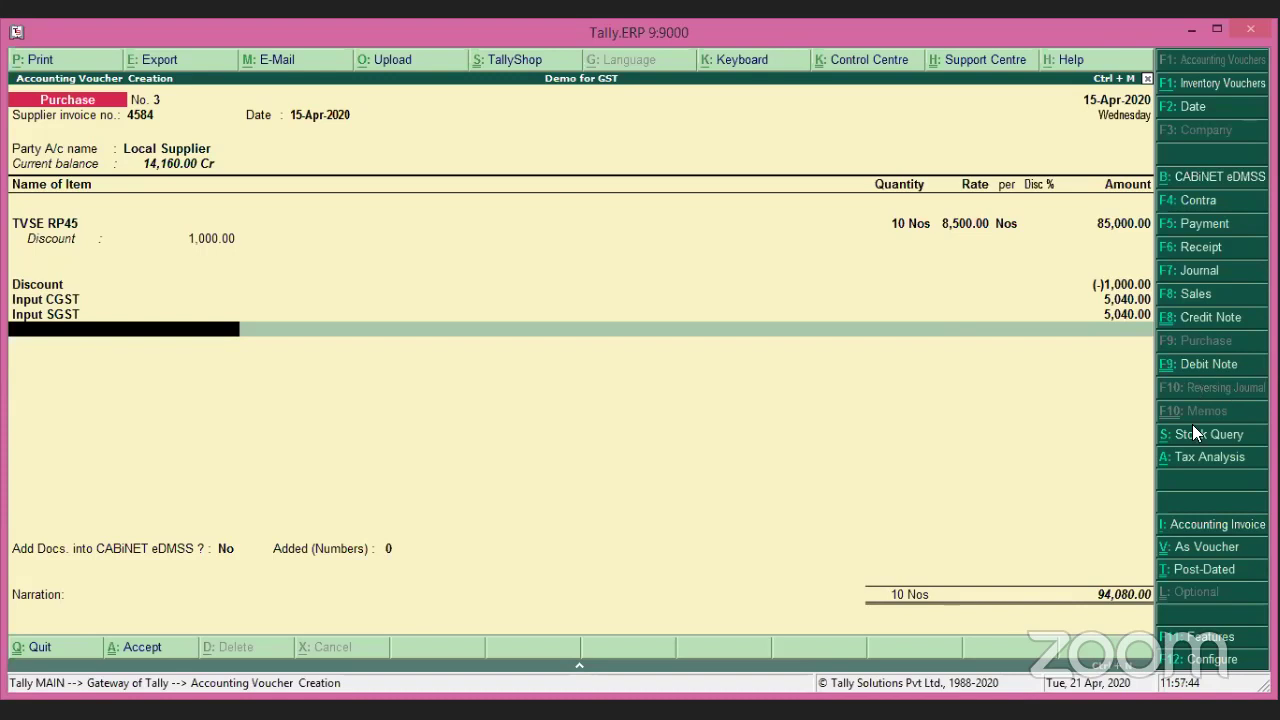
# Examine the invoice's detailed tax analysis for the taxable value and GST after discount, and return to the voucher.
pyautogui.click(1202, 458)
pyautogui.click(1200, 62)
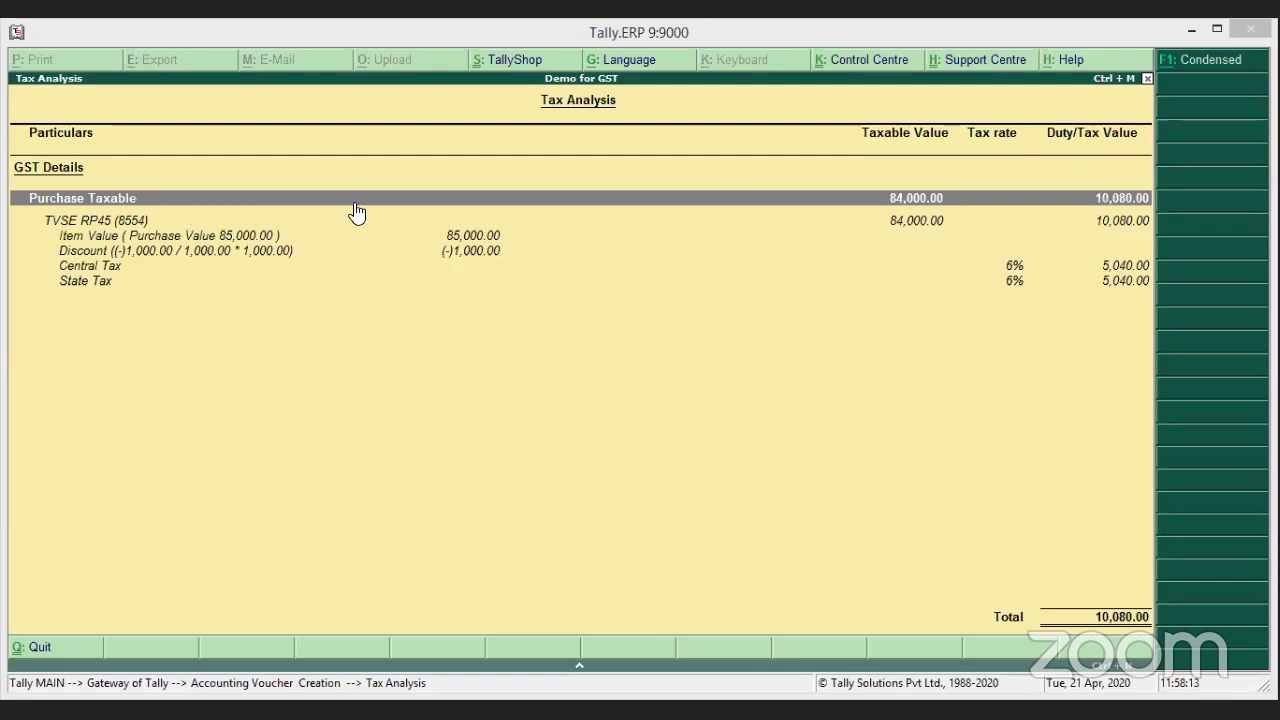
pyautogui.click(420, 344)
pyautogui.press('Escape')
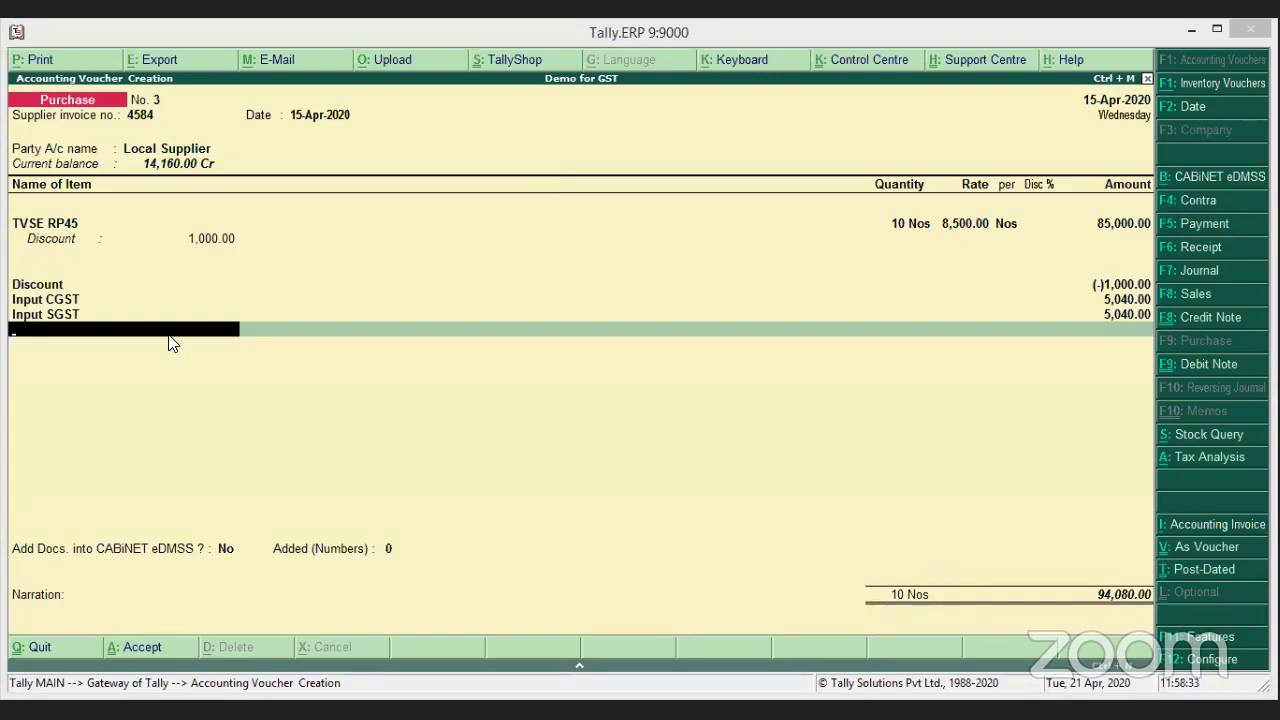
pyautogui.write('Dis')
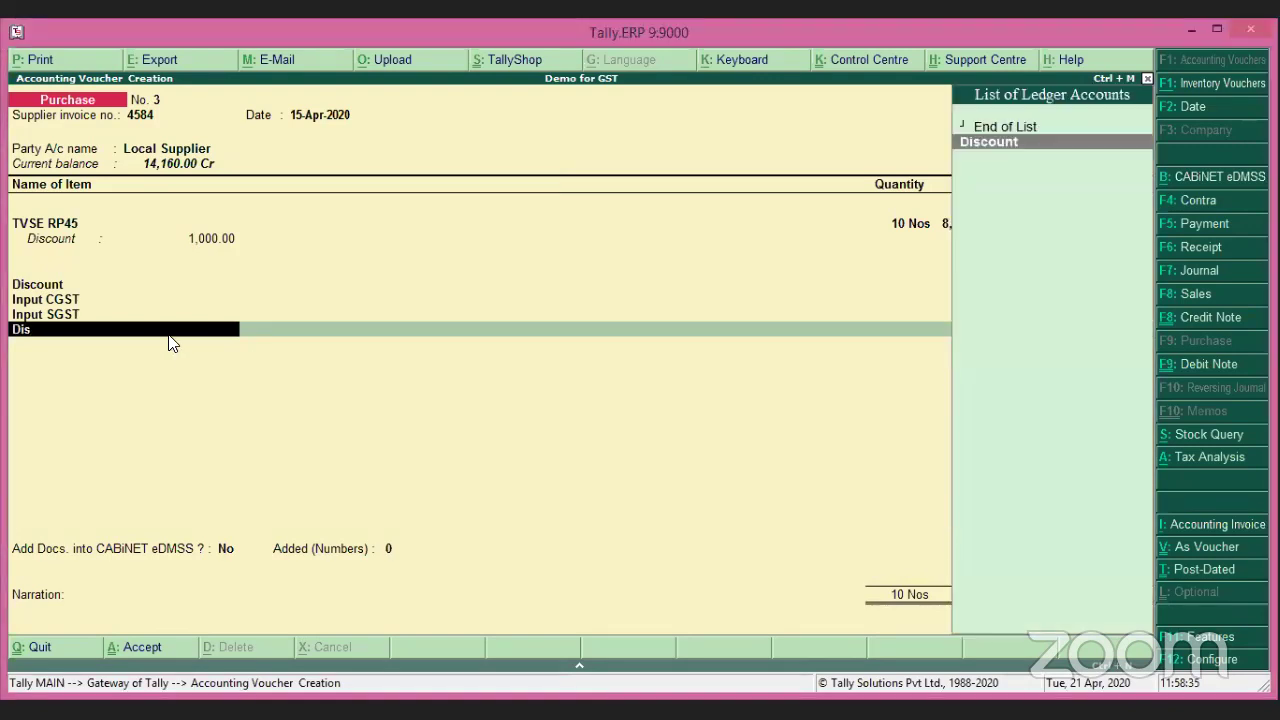
pyautogui.press('Return')
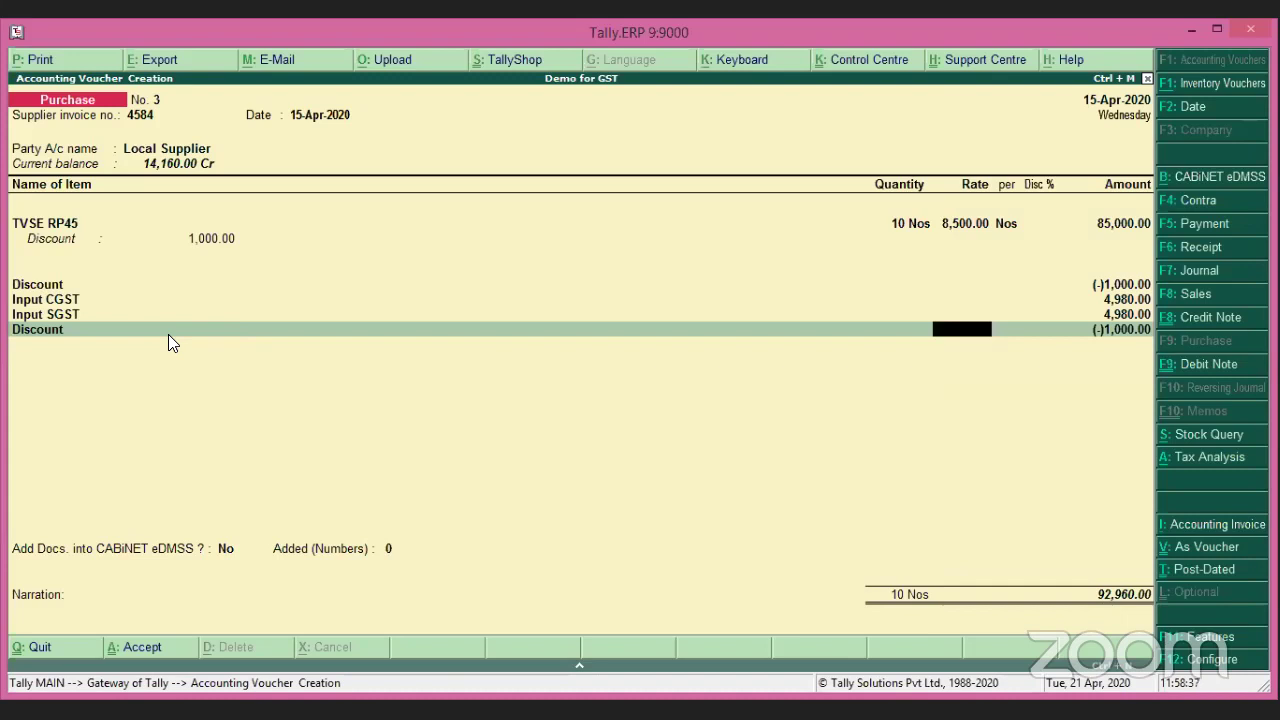
pyautogui.press('BackSpace')
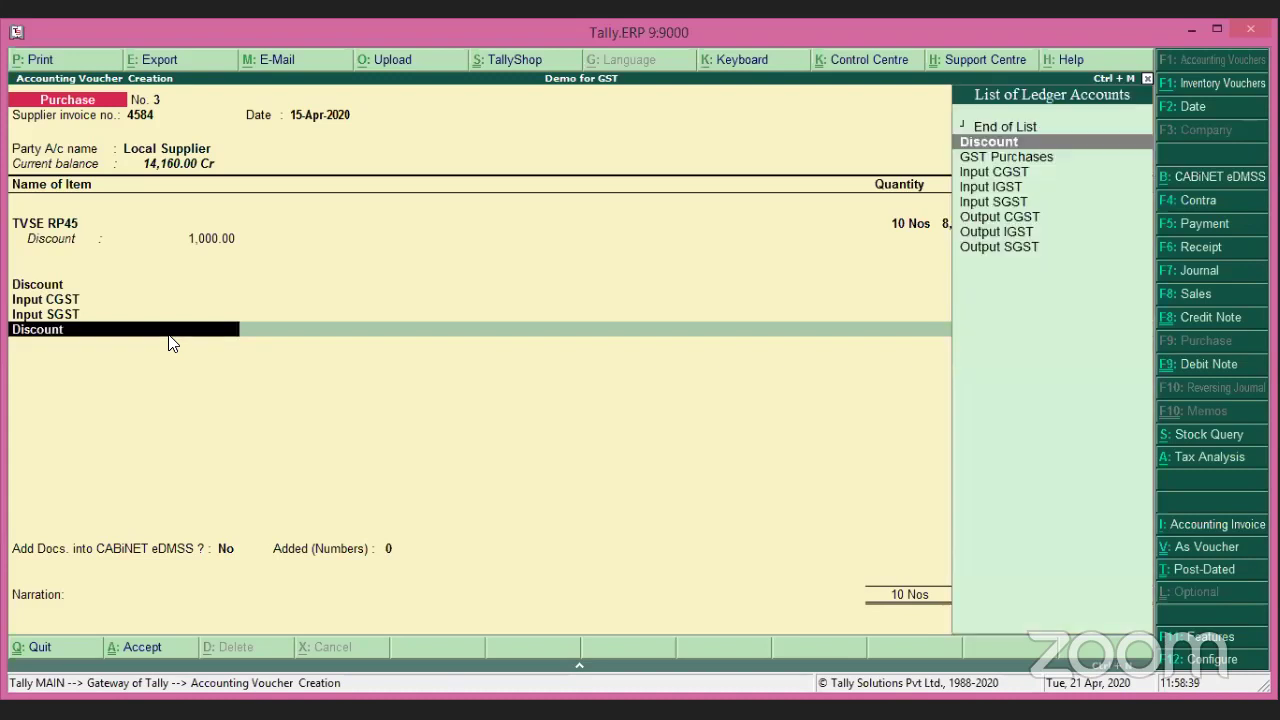
# Create a new ledger named Cash Discount, without alias or notes, under the group Direct Expenses.
pyautogui.hotkey('alt', 'c')
pyautogui.write('Cash Discount')
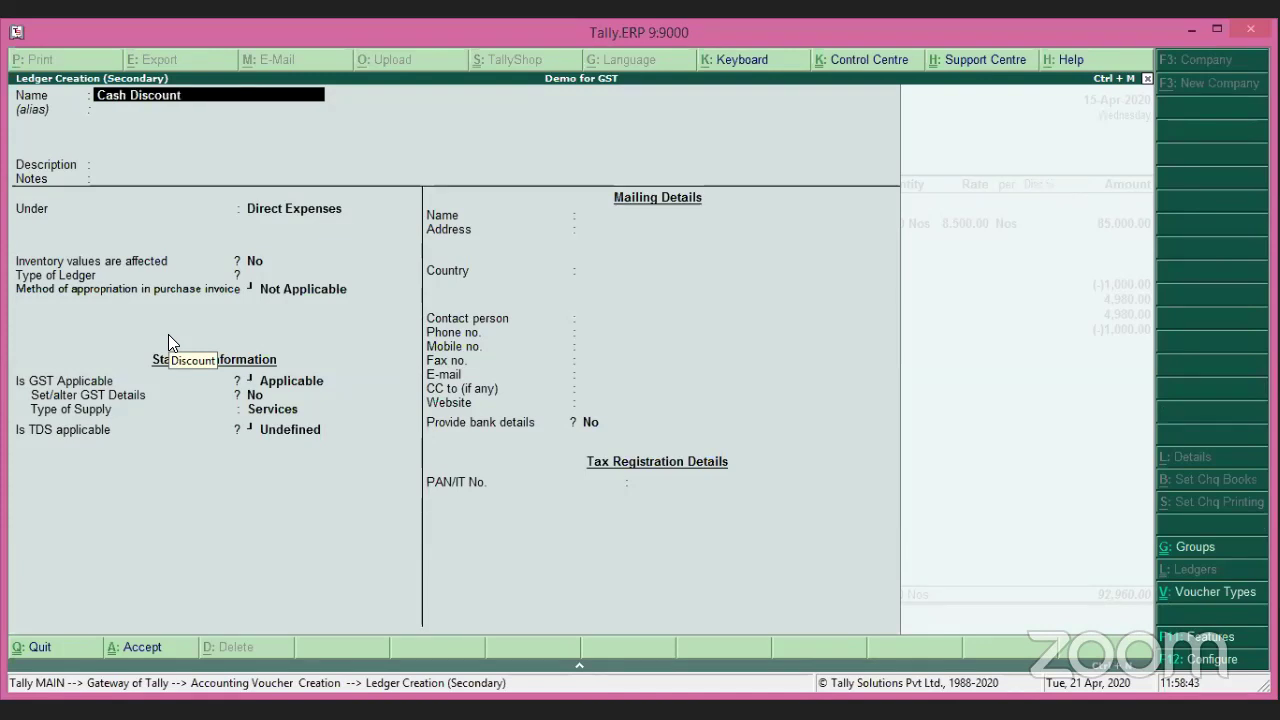
pyautogui.press('Return')
pyautogui.press('Return')
pyautogui.press('Return')
pyautogui.press('Return')
pyautogui.press('Return')
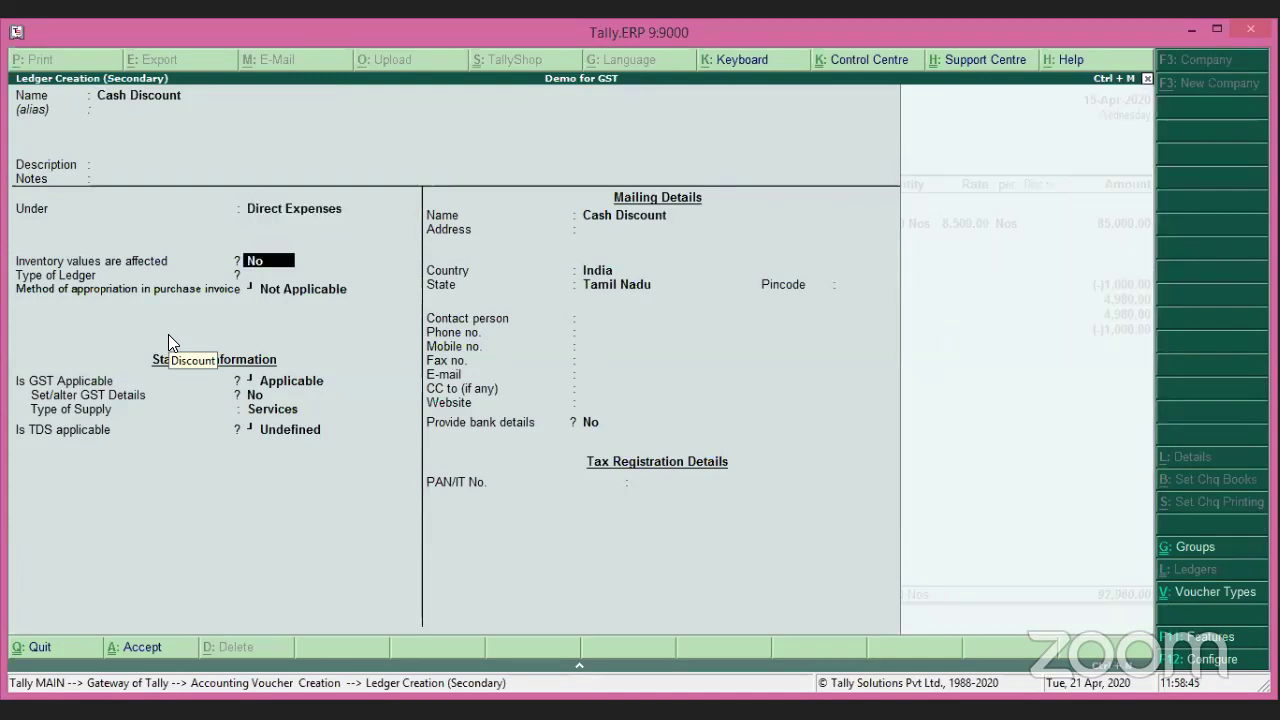
# Set the Cash Discount ledger's type, GST, TDS and assessable value inclusion to Not Applicable, and save it into the invoice.
pyautogui.press('Return')
pyautogui.press('Return')
pyautogui.press('Return')
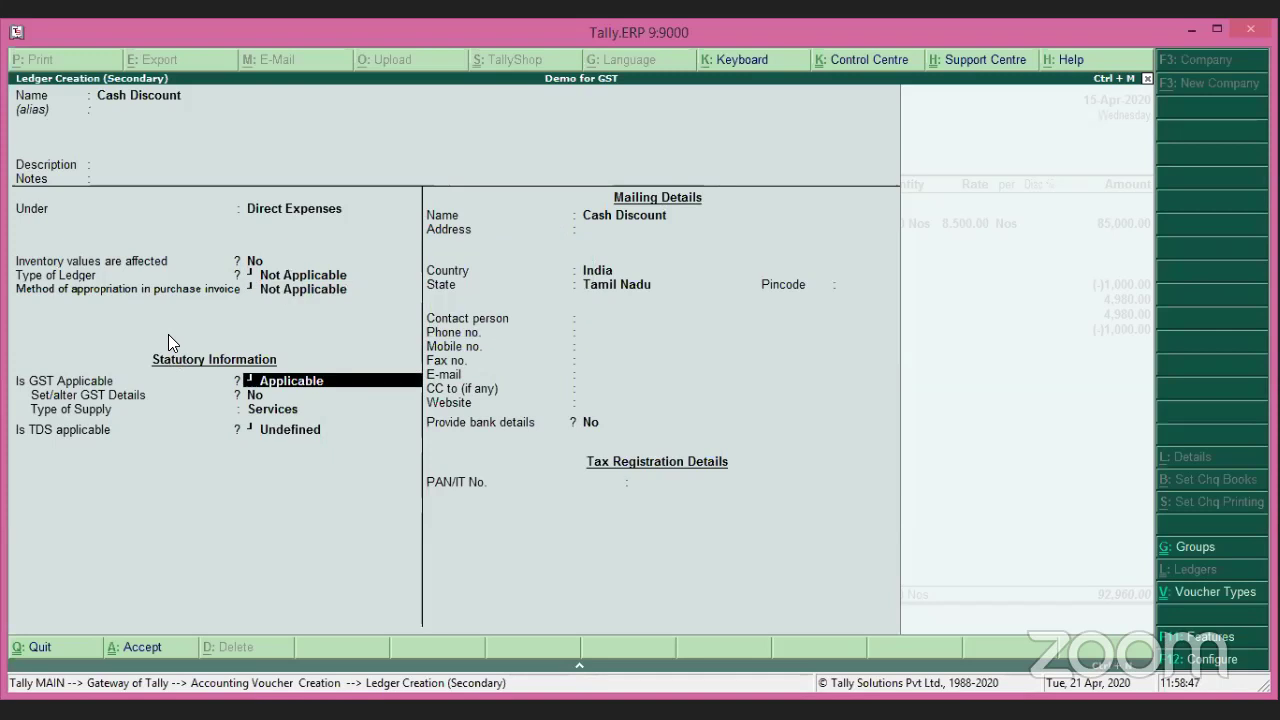
pyautogui.press('Down')
pyautogui.press('Return')
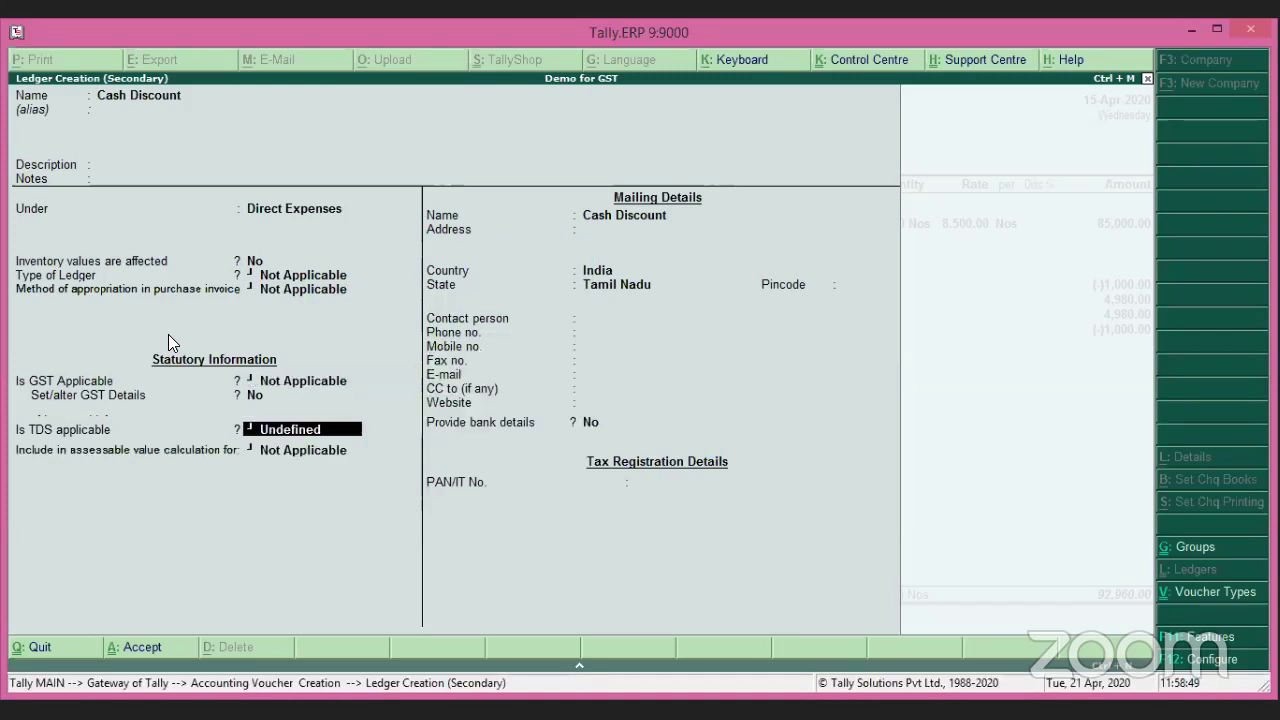
pyautogui.press('Up')
pyautogui.press('Up')
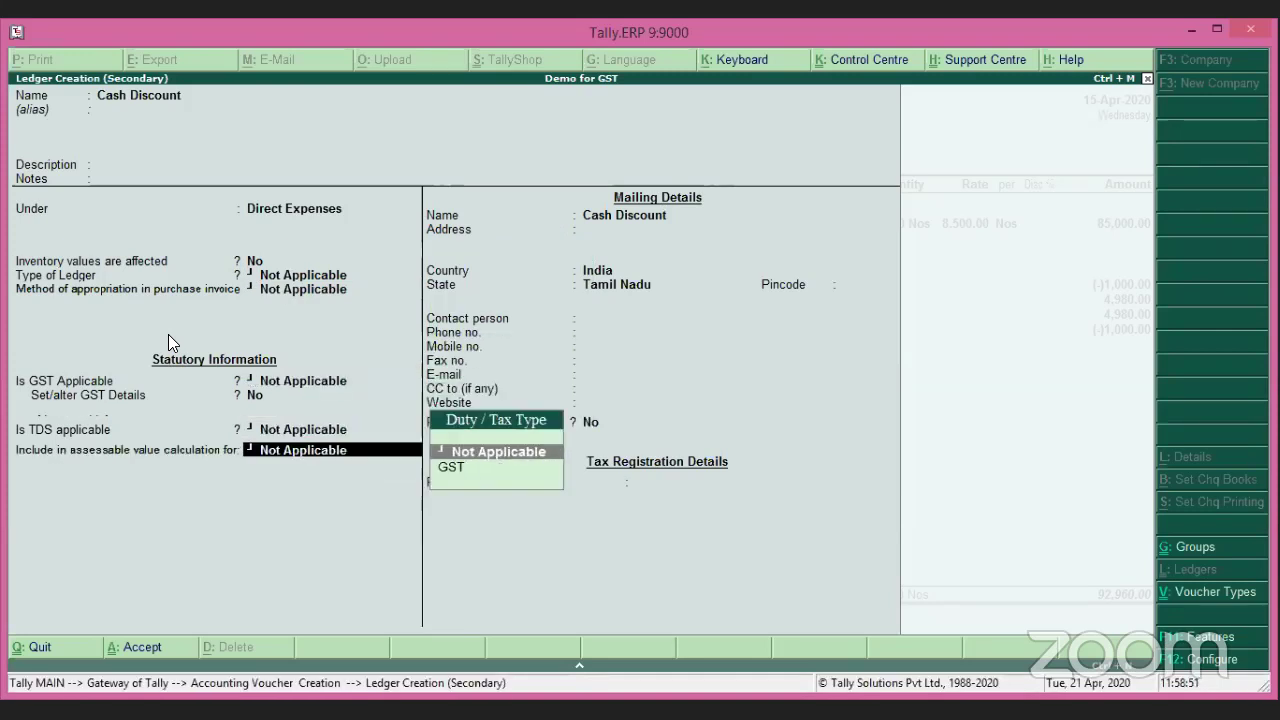
pyautogui.hotkey('ctrl', 'a')
pyautogui.press('Return')
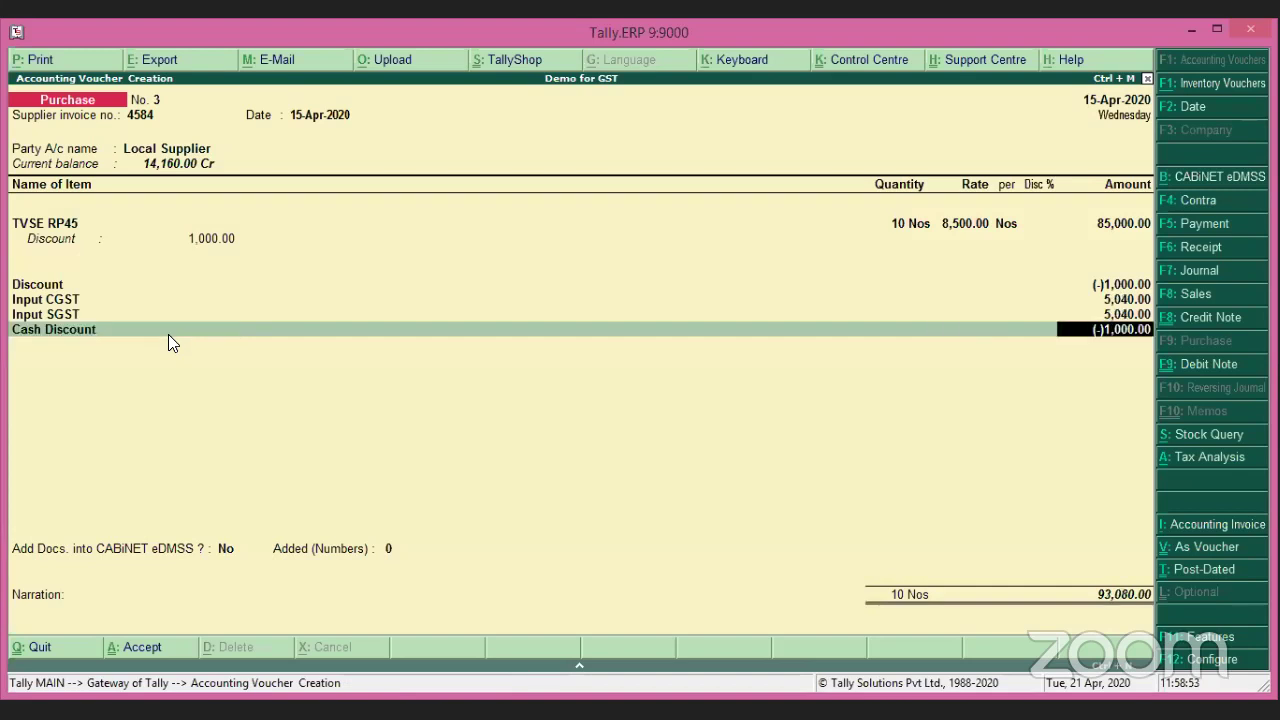
# Set the Cash Discount amount in the purchase invoice to 500.
pyautogui.press('Return')
pyautogui.press('BackSpace')
pyautogui.press('Return')
pyautogui.press('BackSpace')
pyautogui.write('500')
pyautogui.press('Return')
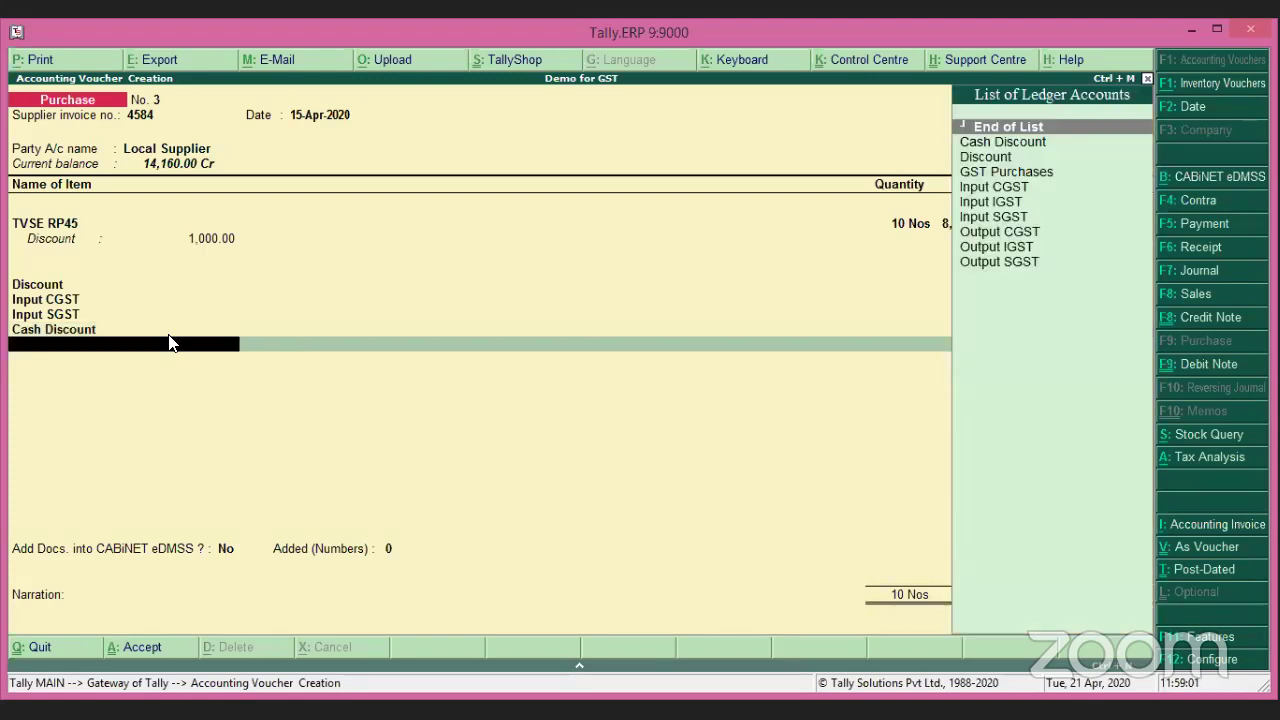
# End the ledger list of the Local Supplier purchase voucher, keep its bill as New Ref, and accept the voucher.
pyautogui.press('Return')
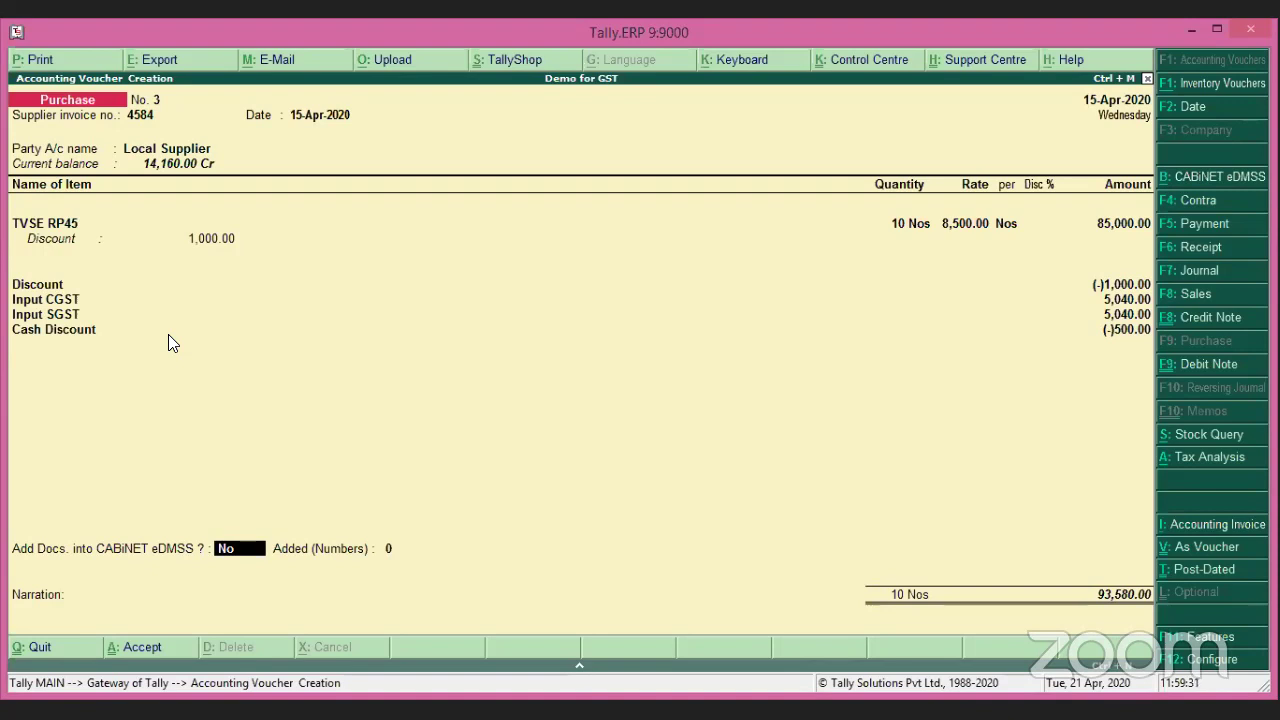
pyautogui.press('Return')
pyautogui.press('Return')
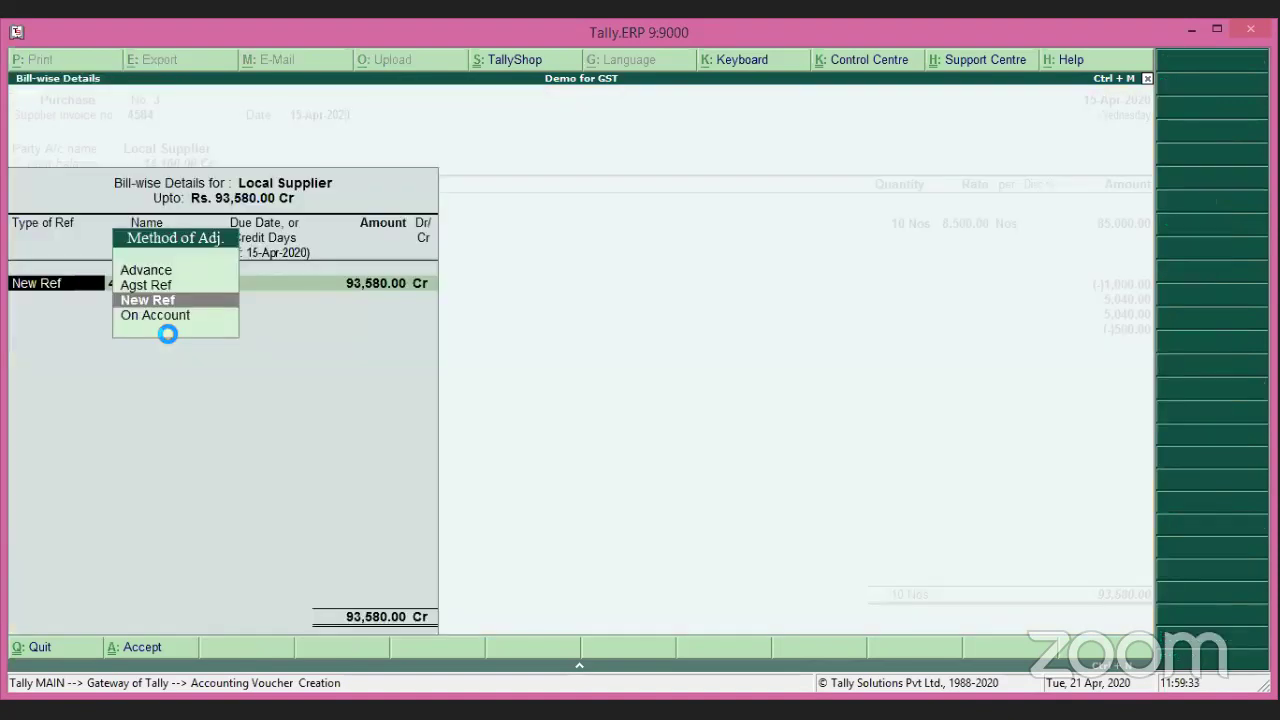
pyautogui.press('Return')
pyautogui.press('Return')
pyautogui.press('Return')
pyautogui.press('Return')
pyautogui.press('Return')
pyautogui.press('Return')
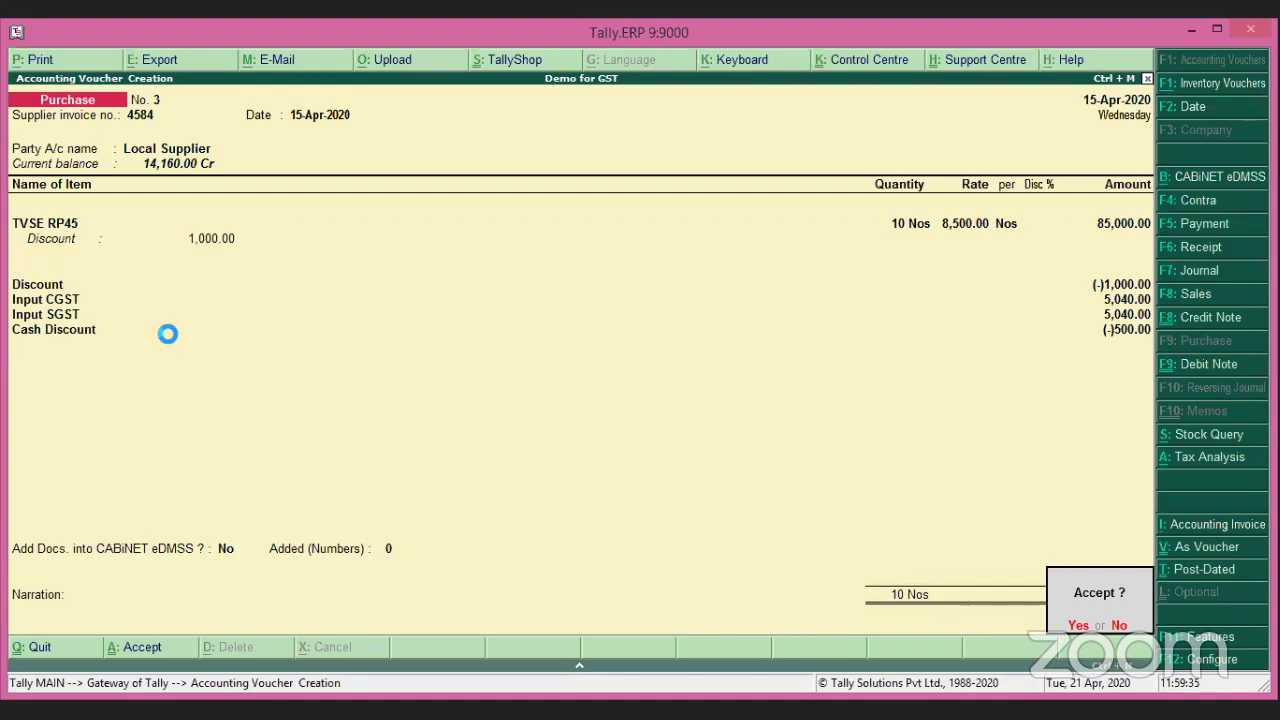
pyautogui.press('Return')
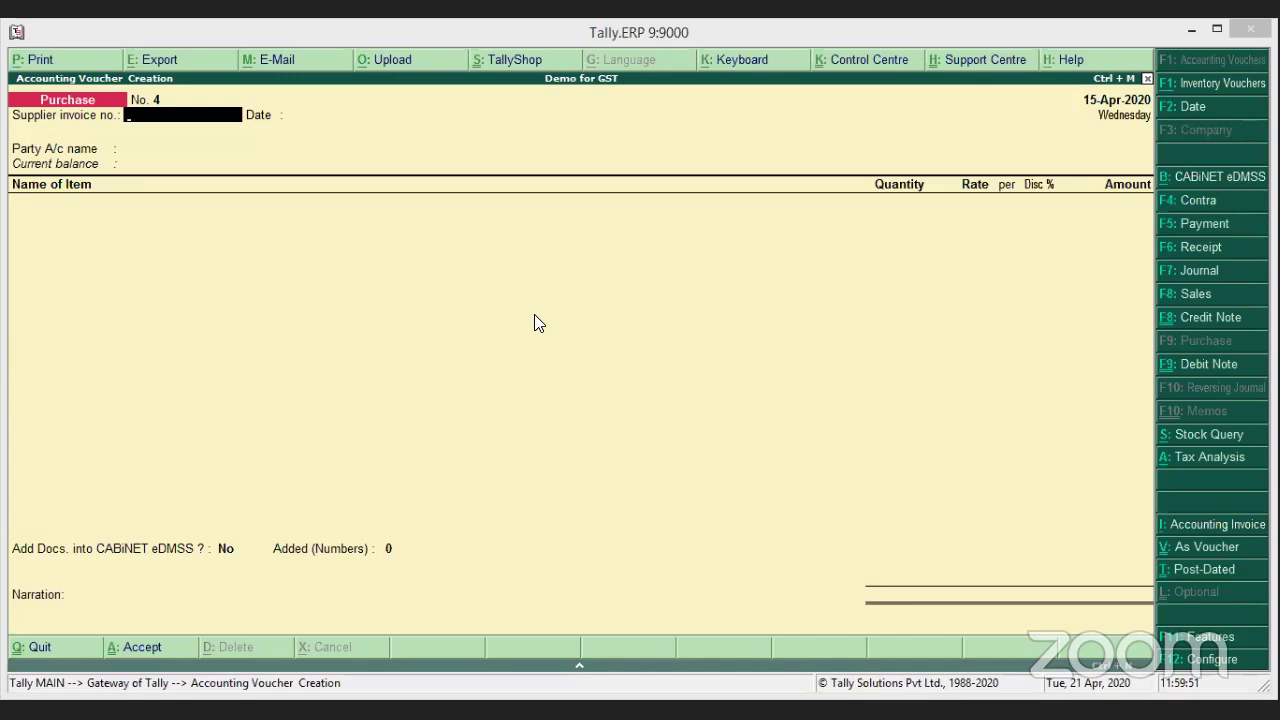
# Reopen the saved purchase voucher No. 3 for review, and return to a blank purchase voucher.
pyautogui.click(442, 316)
pyautogui.press('Escape')
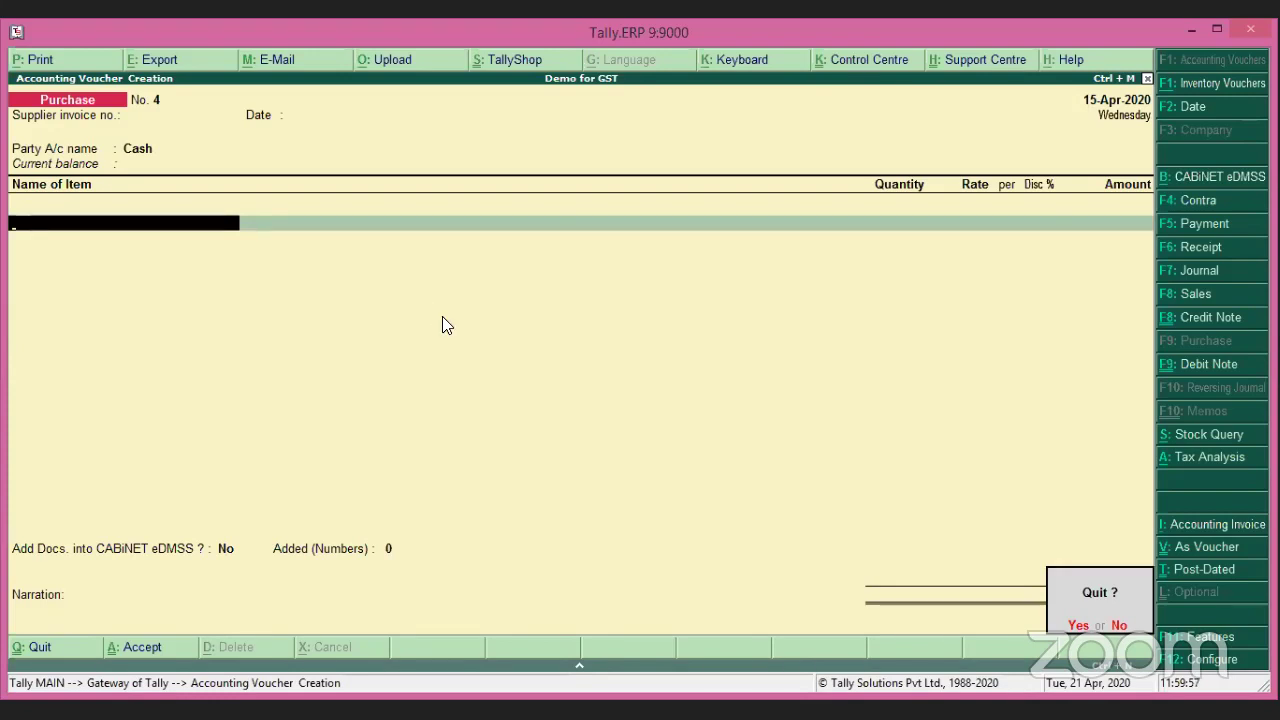
pyautogui.press('pageup')
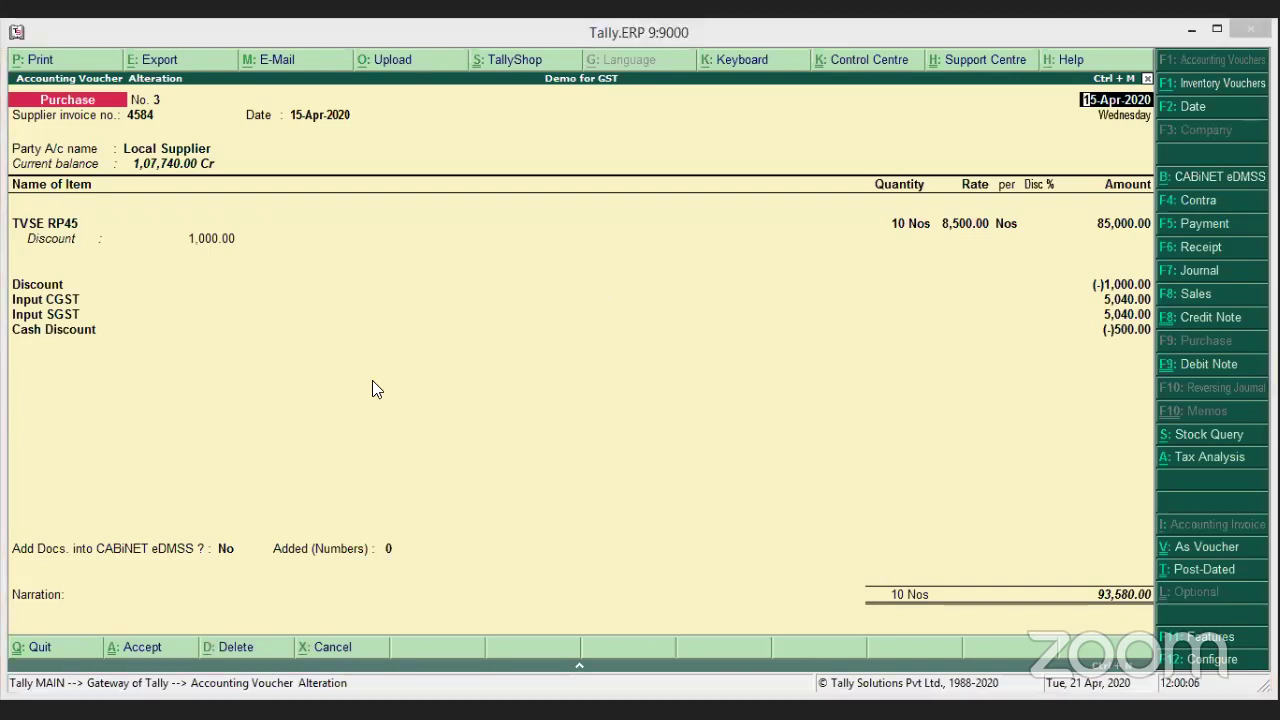
pyautogui.press('Return')
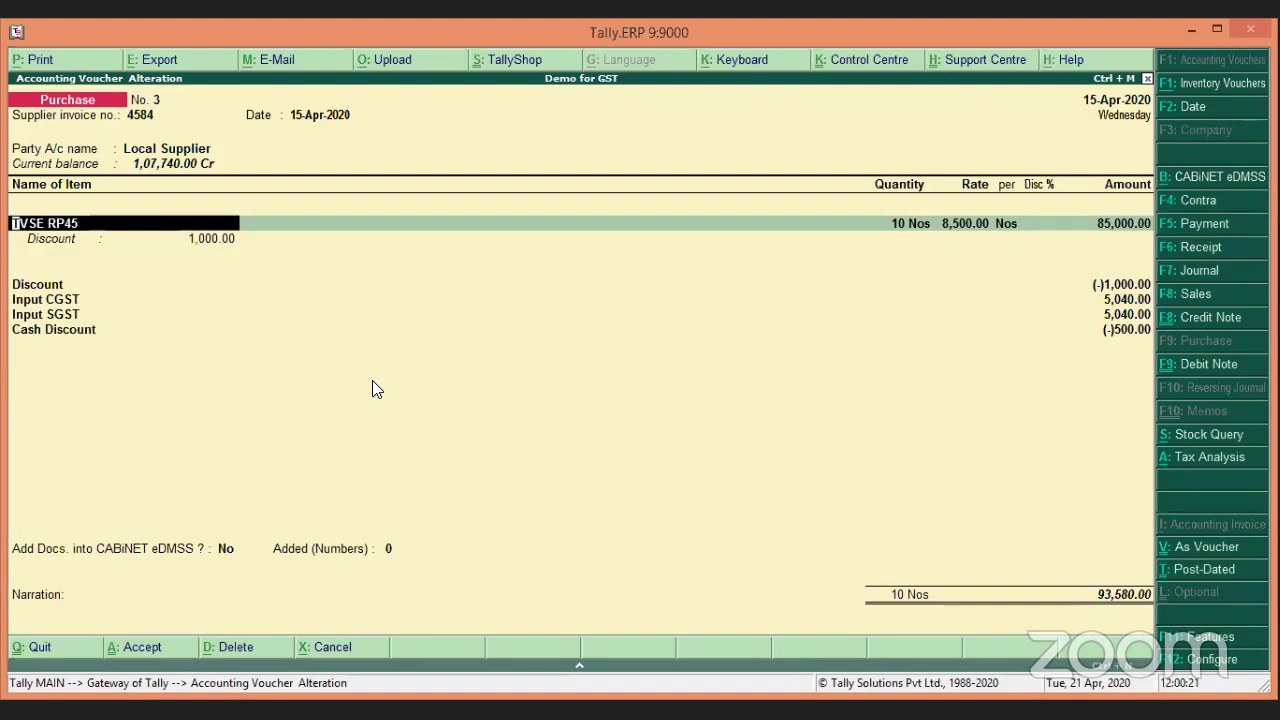
pyautogui.press('BackSpace')
pyautogui.press('Escape')
pyautogui.press('y')
pyautogui.press('Escape')
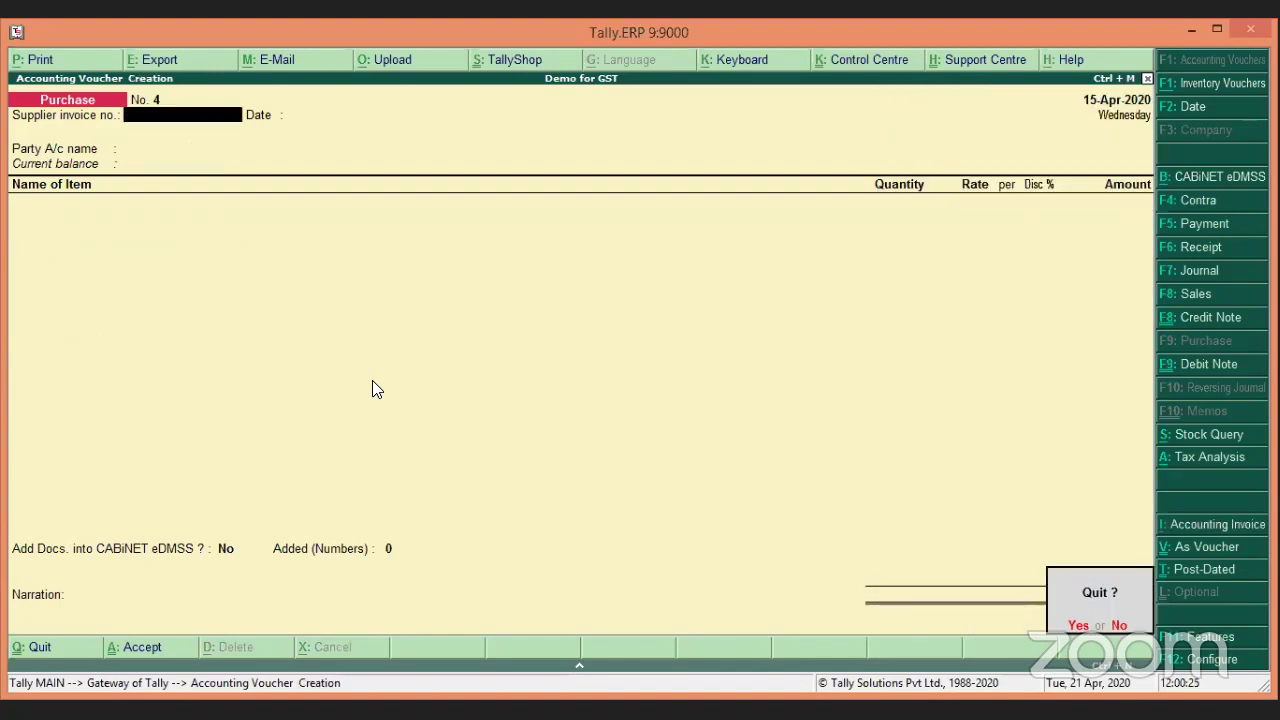
pyautogui.press('y')
pyautogui.press('Return')
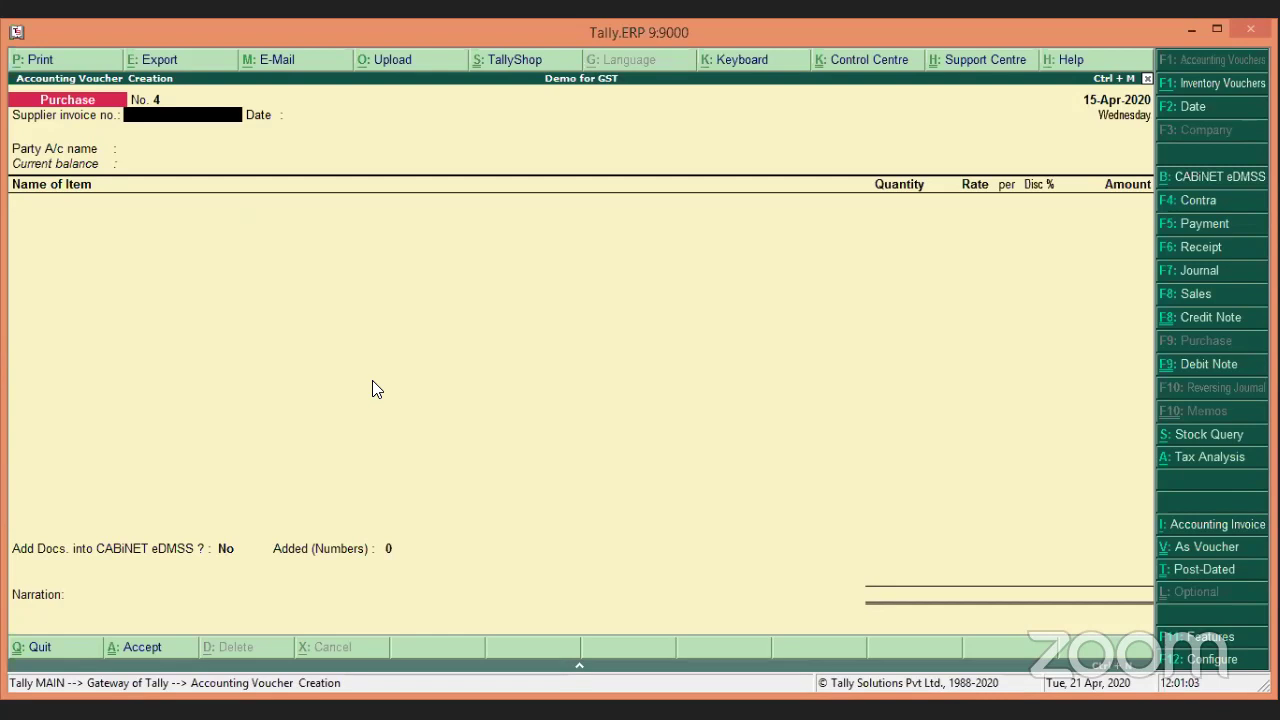
# Enter supplier invoice number 7895 dated 15-Apr-2020 and choose Local Supplier as the party account.
pyautogui.write('7895')
pyautogui.press('Return')
pyautogui.press('Return')
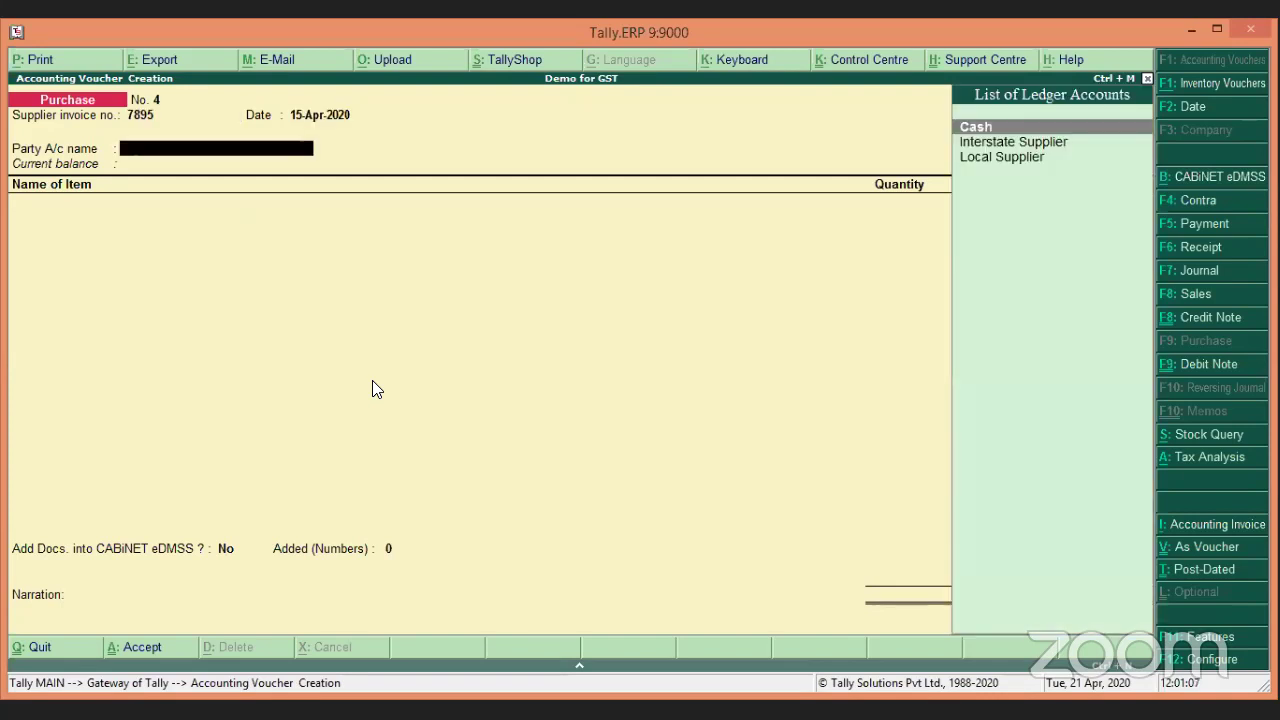
pyautogui.press('Down')
pyautogui.press('Down')
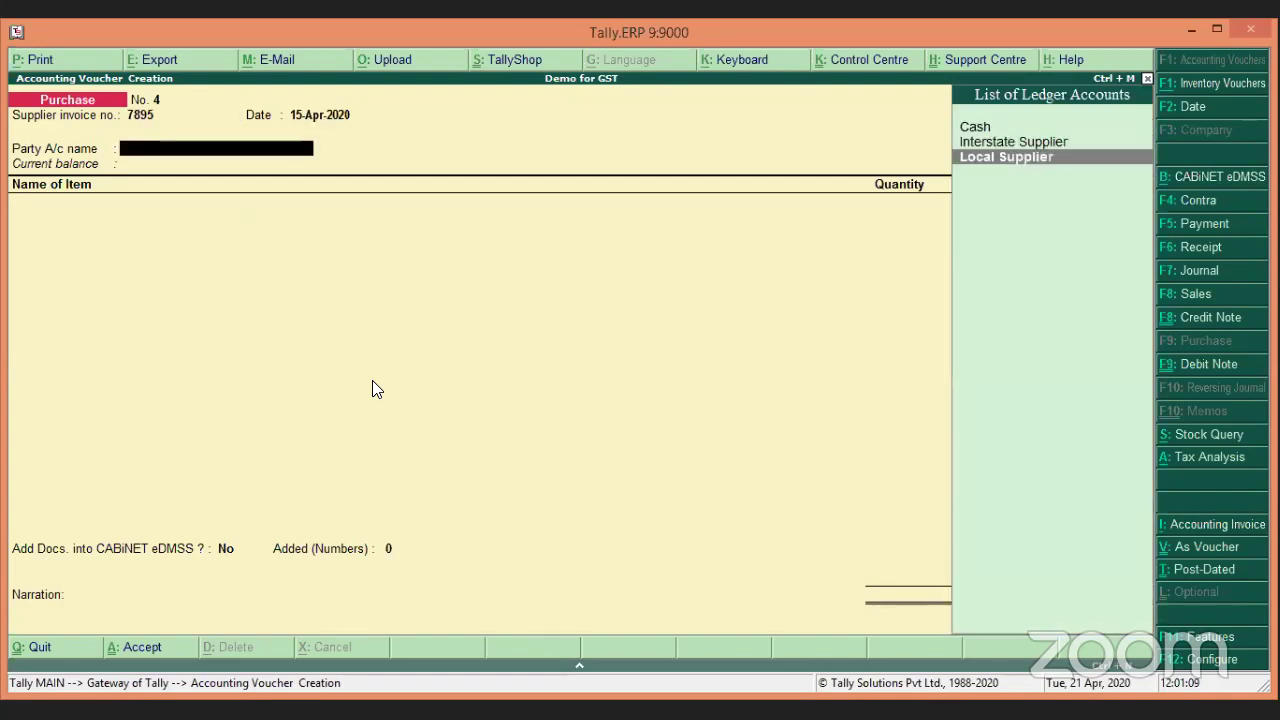
pyautogui.press('Return')
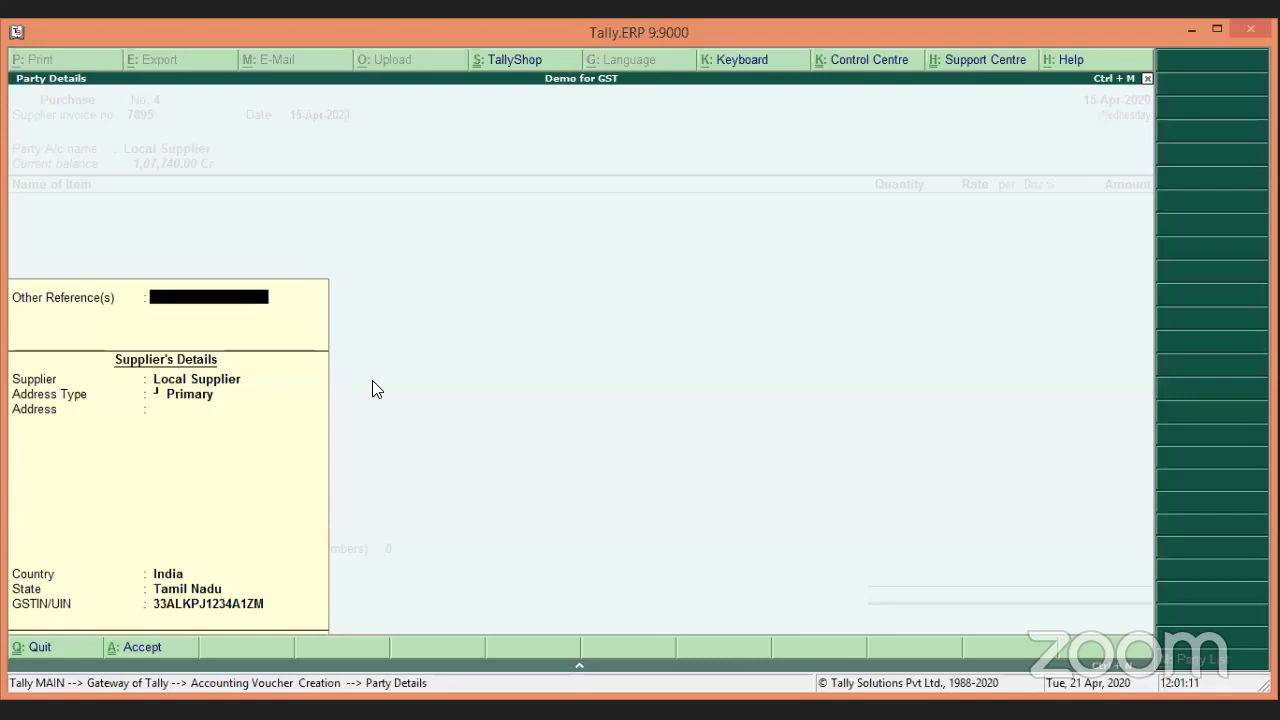
pyautogui.press('Return')
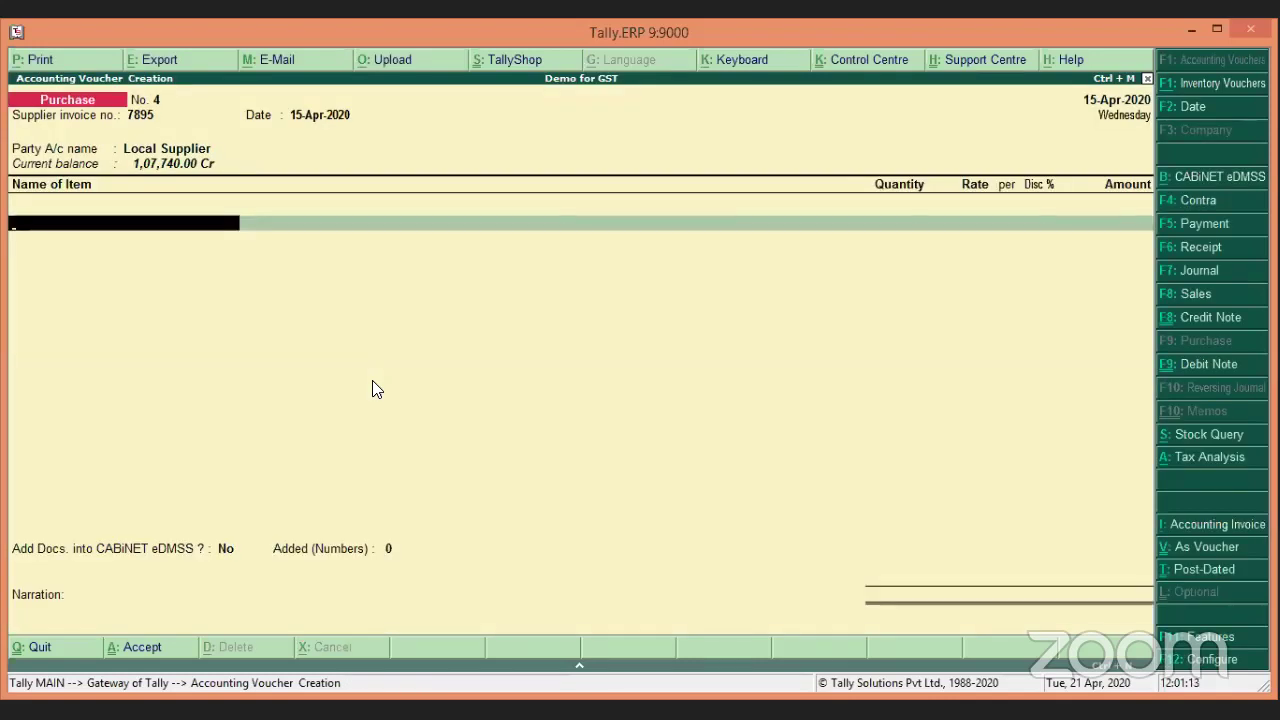
# Leave the stock item list empty and start a new ledger named Printing and Stationery under Direct Expenses, with GST applicable.
pyautogui.press('Return')
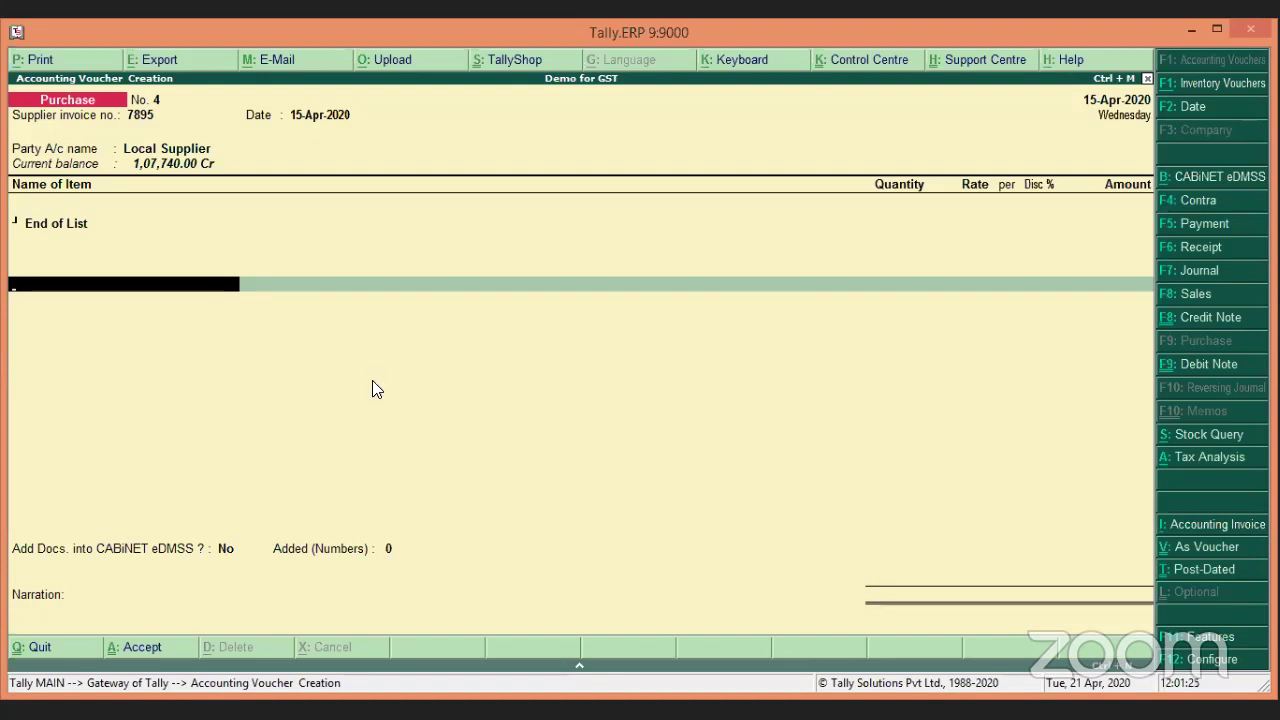
pyautogui.hotkey('alt', 'c')
pyautogui.write('Printing')
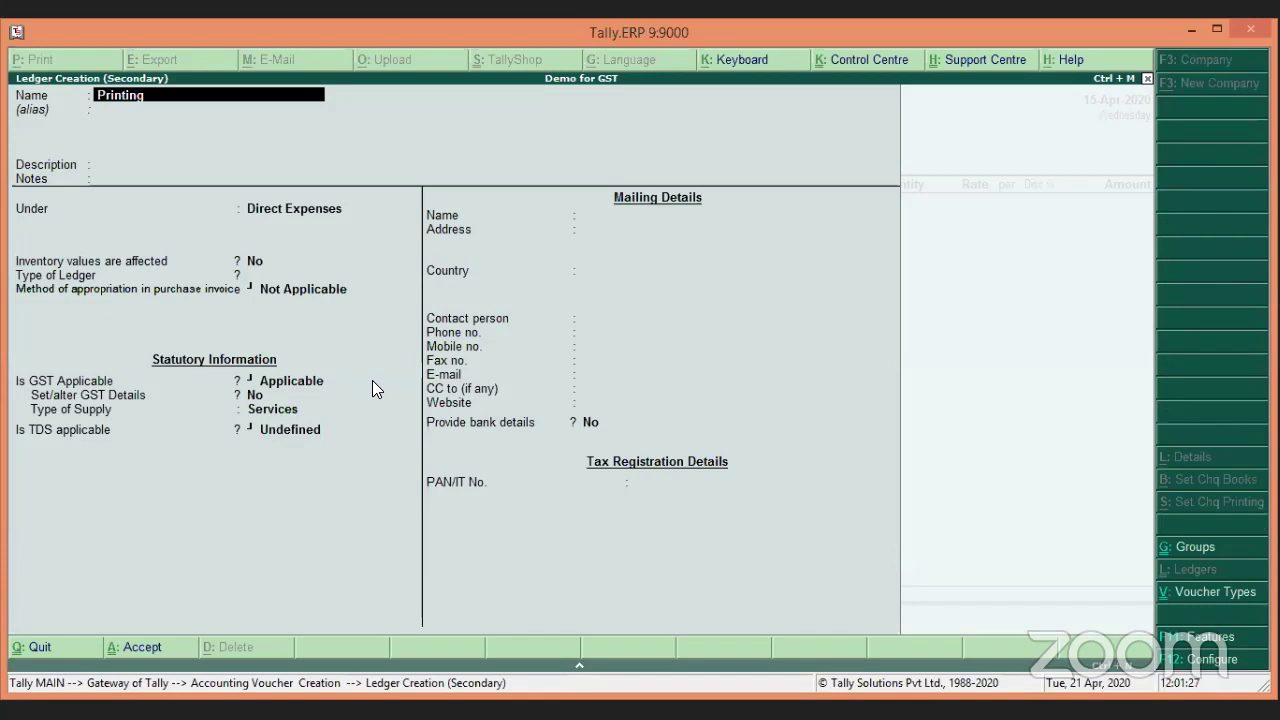
pyautogui.write(' and S')
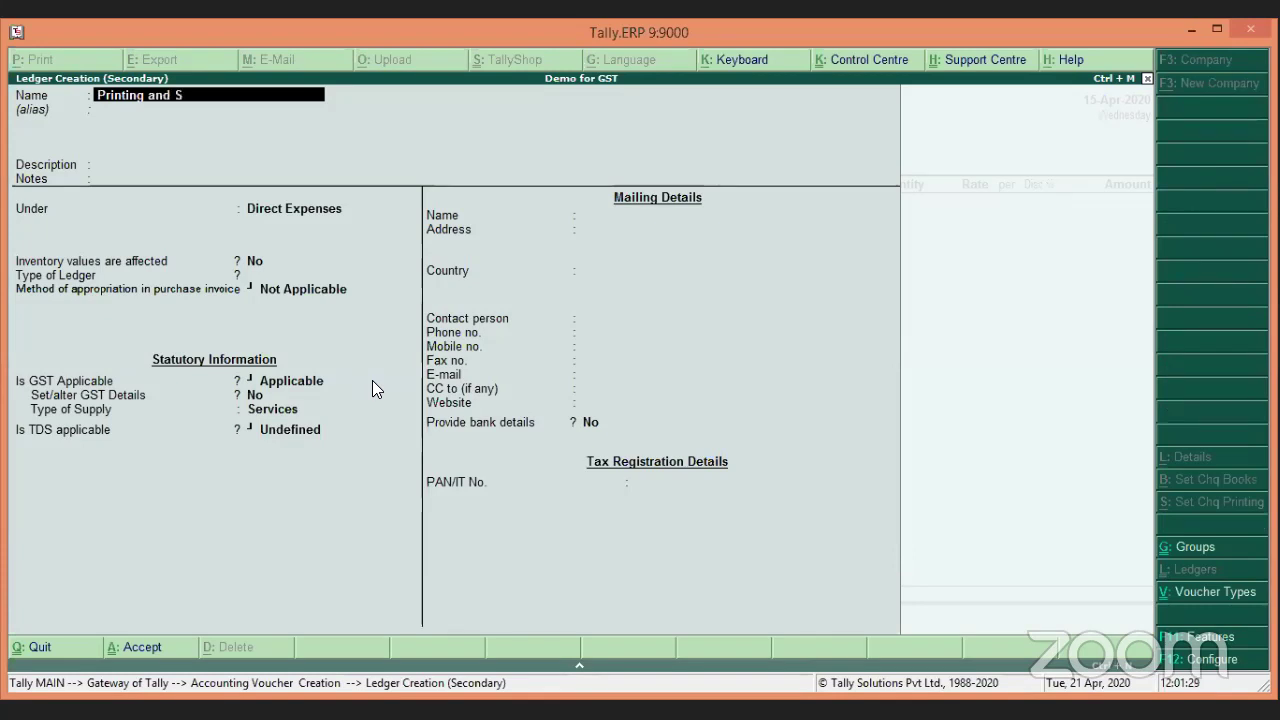
pyautogui.write('tationery')
pyautogui.press('Return')
pyautogui.press('Return')
pyautogui.press('Return')
pyautogui.press('Return')
pyautogui.press('Return')
pyautogui.press('Return')
pyautogui.press('Return')
pyautogui.press('Return')
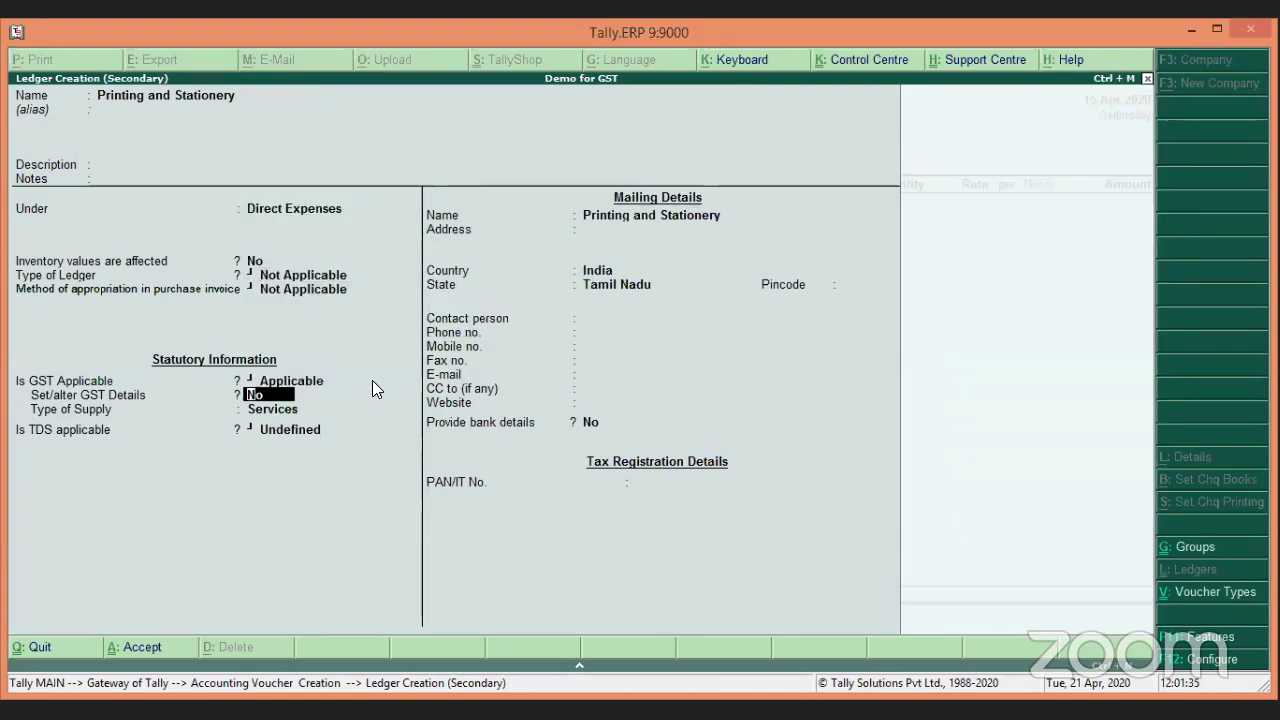
# Set the new ledger's type of supply to Goods and its TDS applicability to Not Applicable.
pyautogui.press('Return')
pyautogui.press('Up')
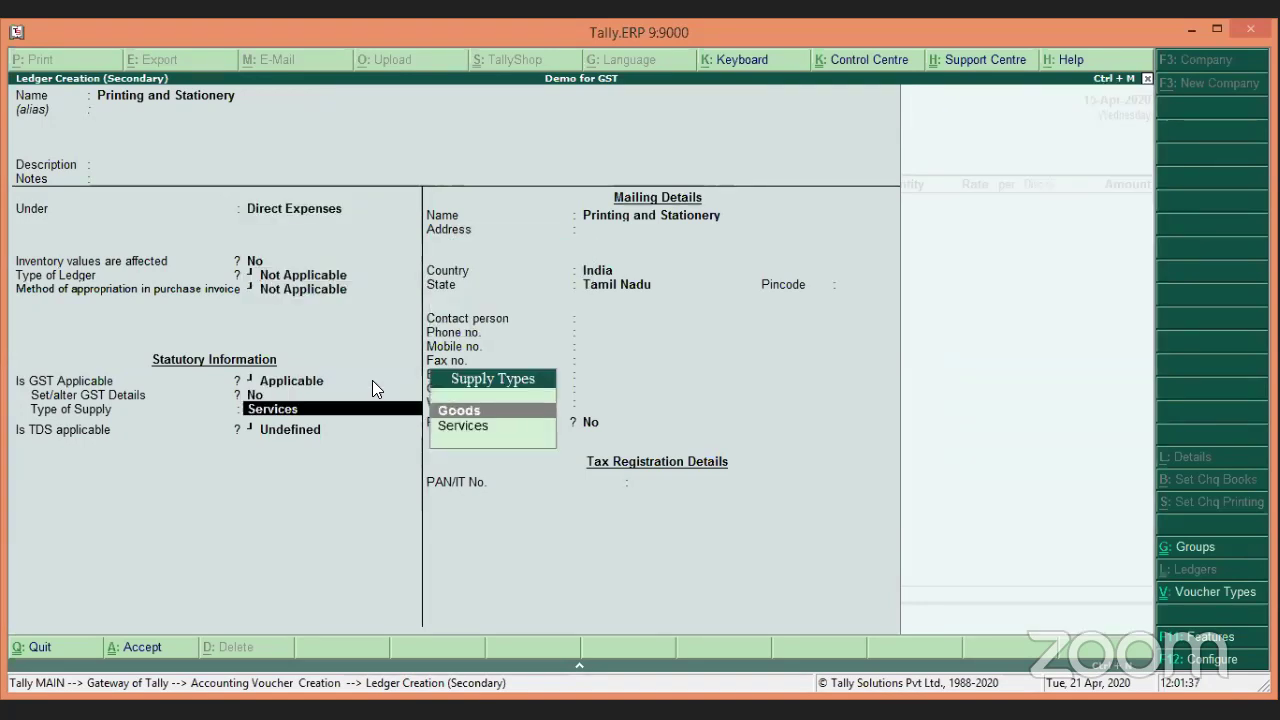
pyautogui.press('Return')
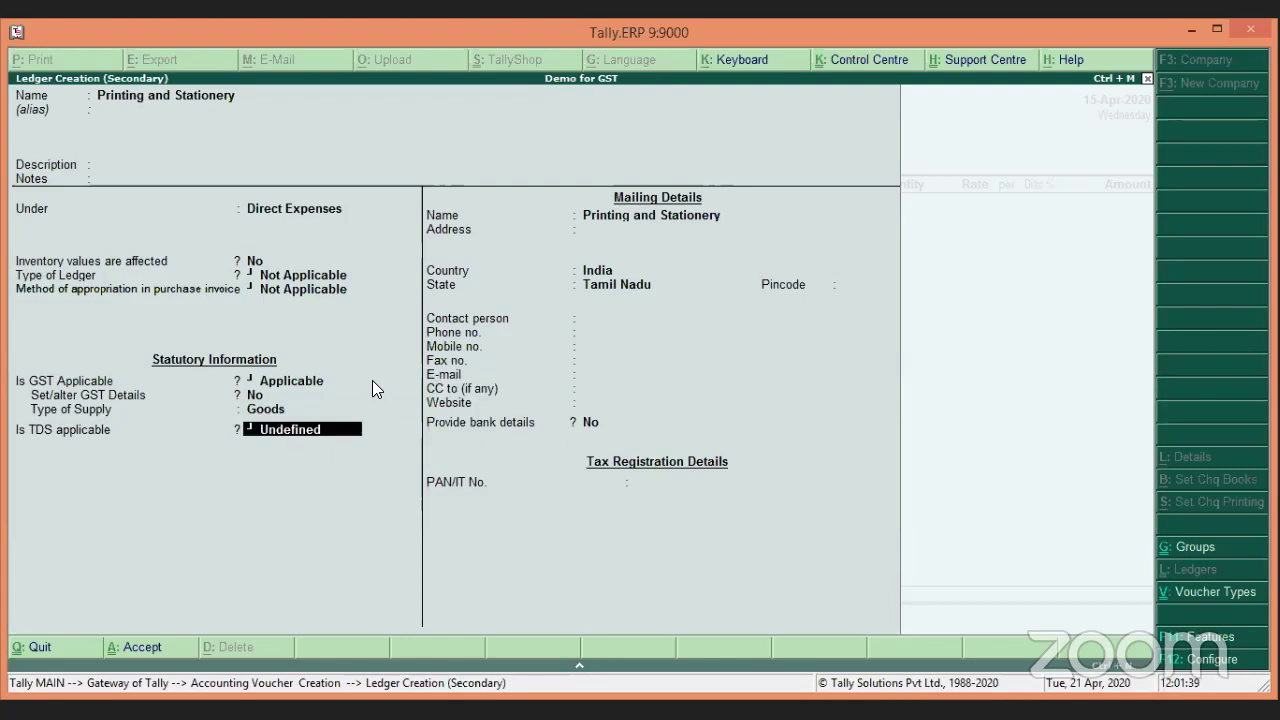
pyautogui.press('Down')
pyautogui.press('Return')
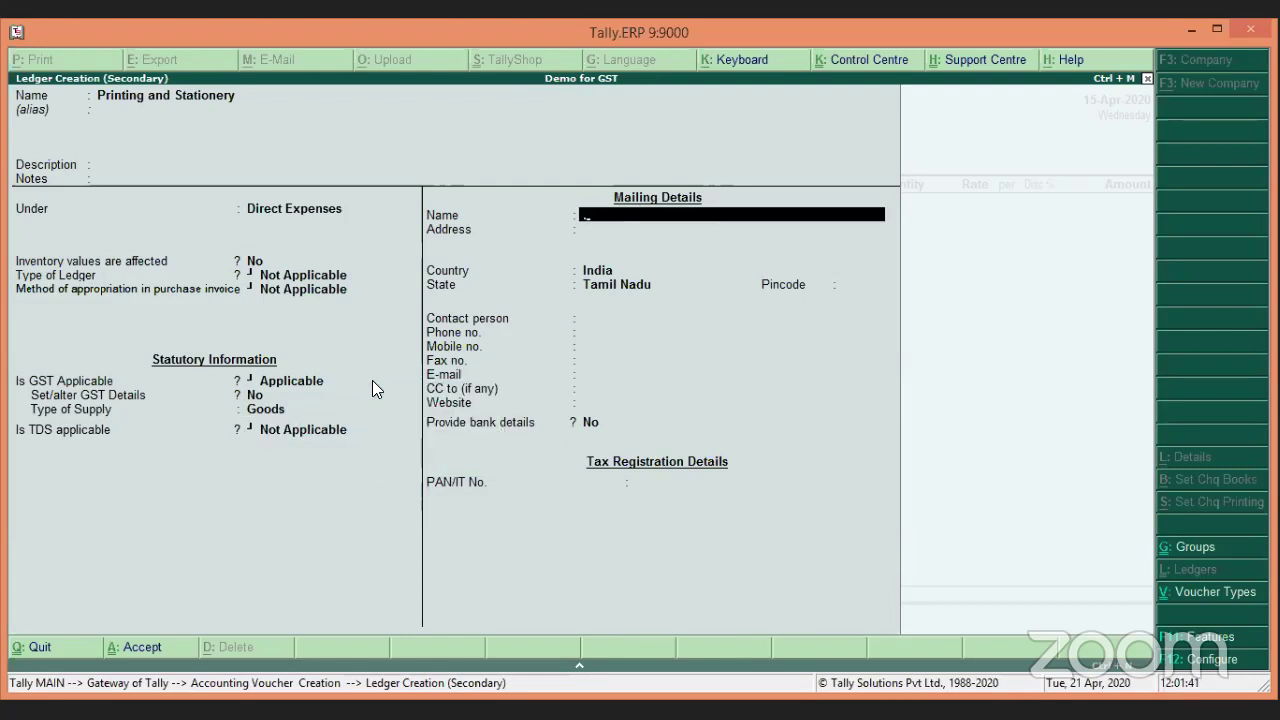
# Enable the ledger's GST details and enter HSN/SAC 8955, keeping the nature of transaction as Not Applicable.
pyautogui.press('BackSpace')
pyautogui.press('BackSpace')
pyautogui.press('BackSpace')
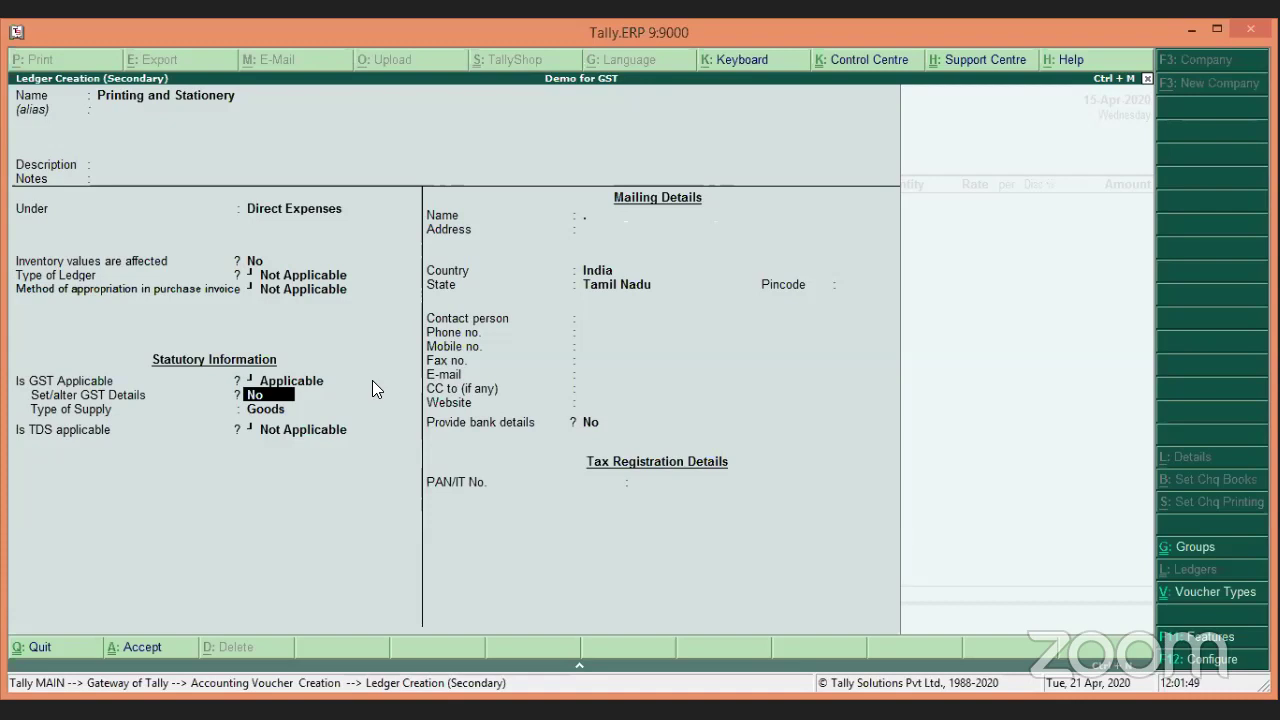
pyautogui.write('y')
pyautogui.press('Return')
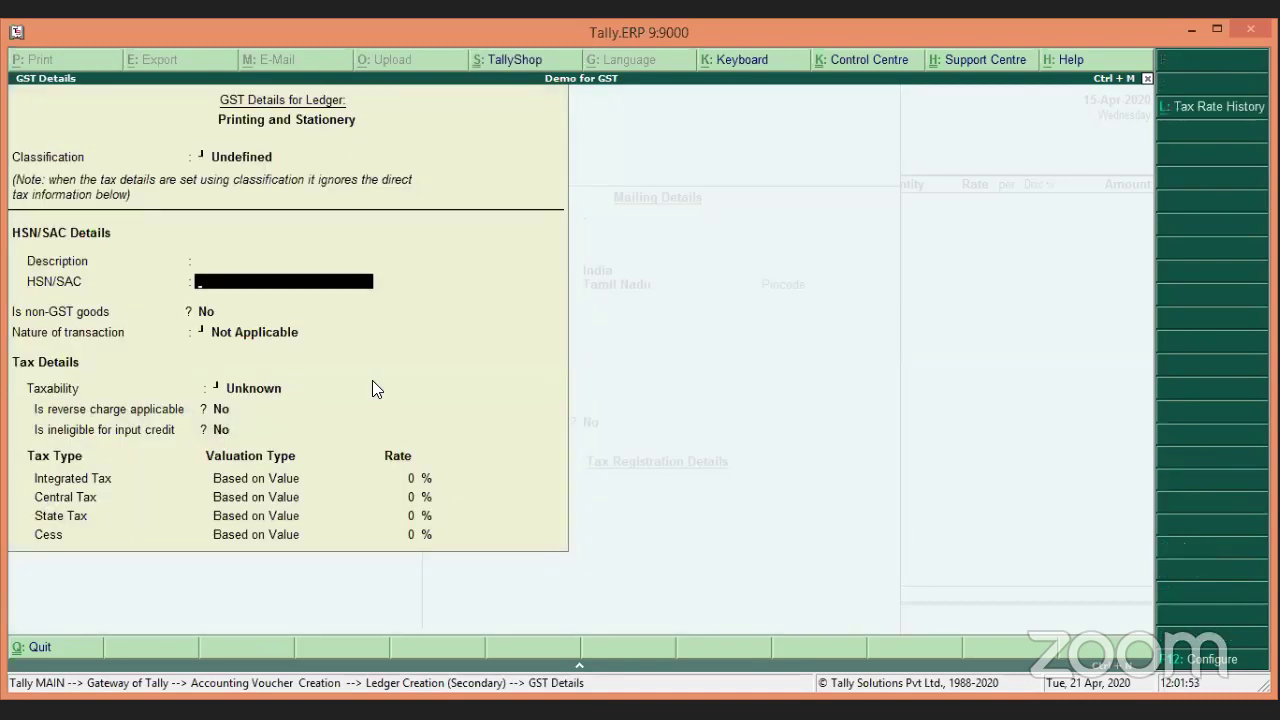
pyautogui.write('8955')
pyautogui.press('Return')
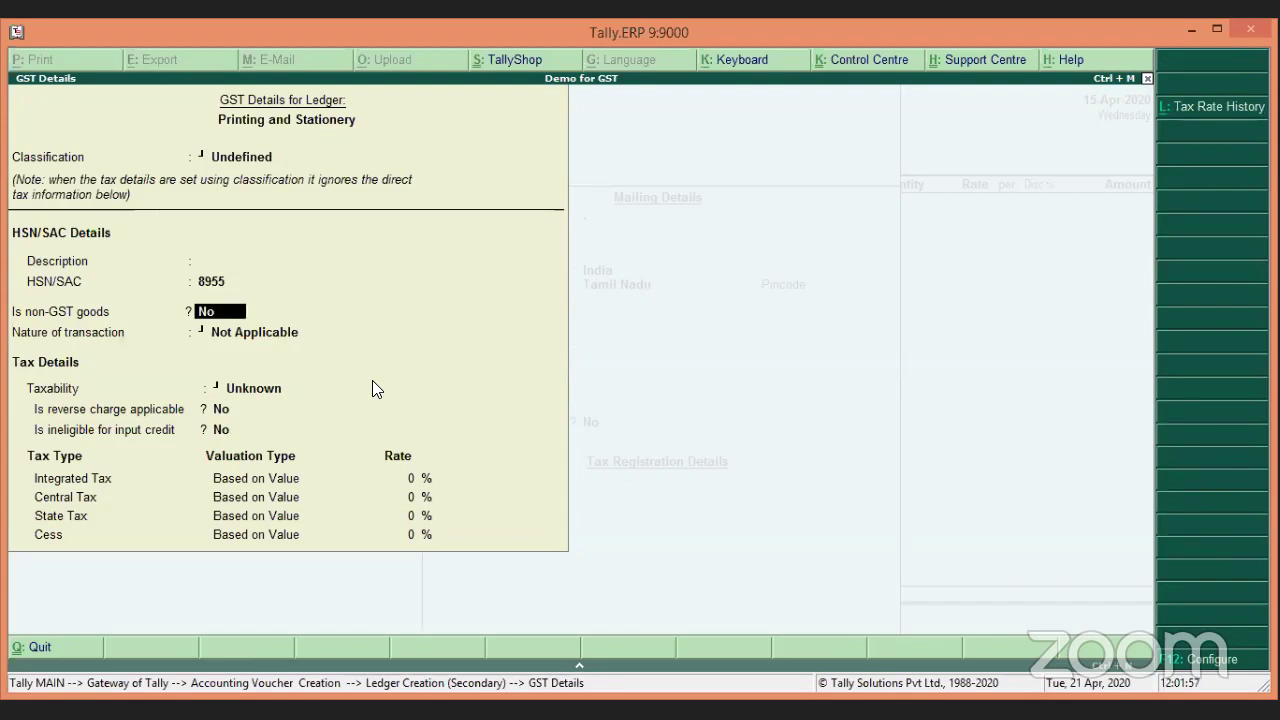
pyautogui.press('Return')
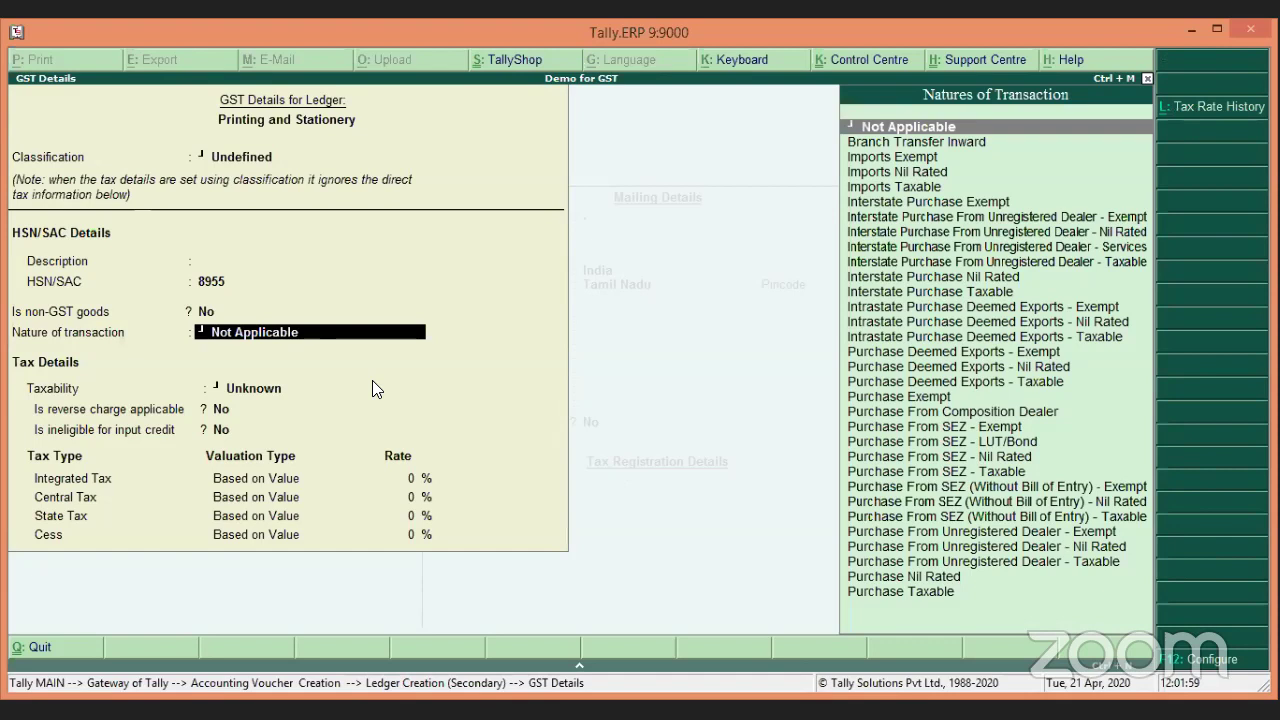
pyautogui.press('Return')
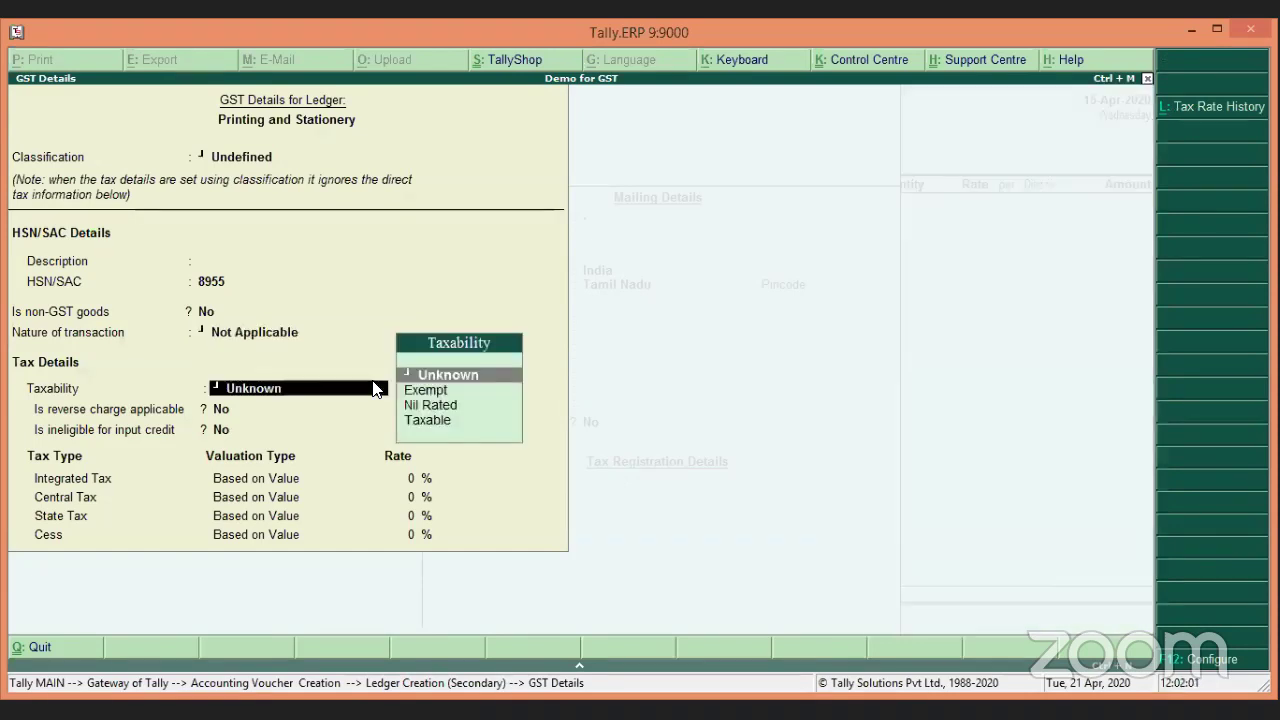
# Set the ledger's taxability to Taxable with an integrated tax rate of 5%, and close its GST details.
pyautogui.press('Down')
pyautogui.press('Down')
pyautogui.press('Down')
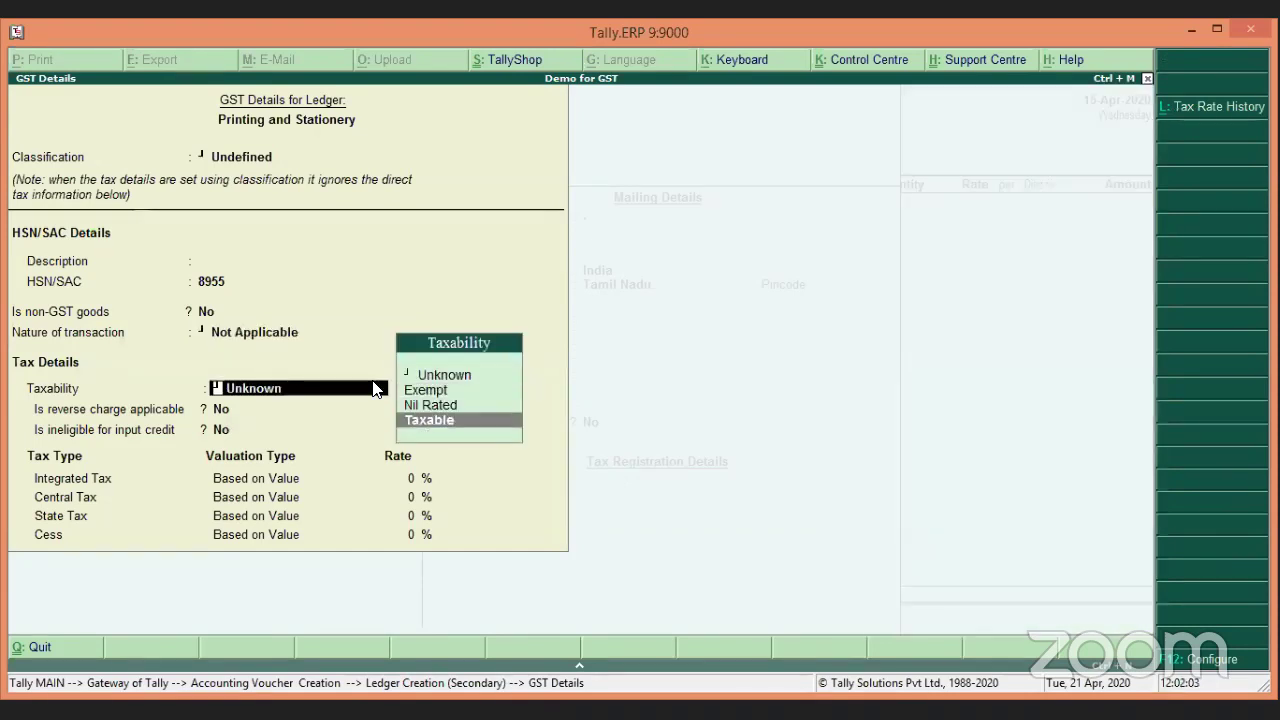
pyautogui.press('Return')
pyautogui.press('Return')
pyautogui.press('Return')
pyautogui.write('5')
pyautogui.press('Return')
pyautogui.press('Return')
pyautogui.press('Return')
pyautogui.press('Return')
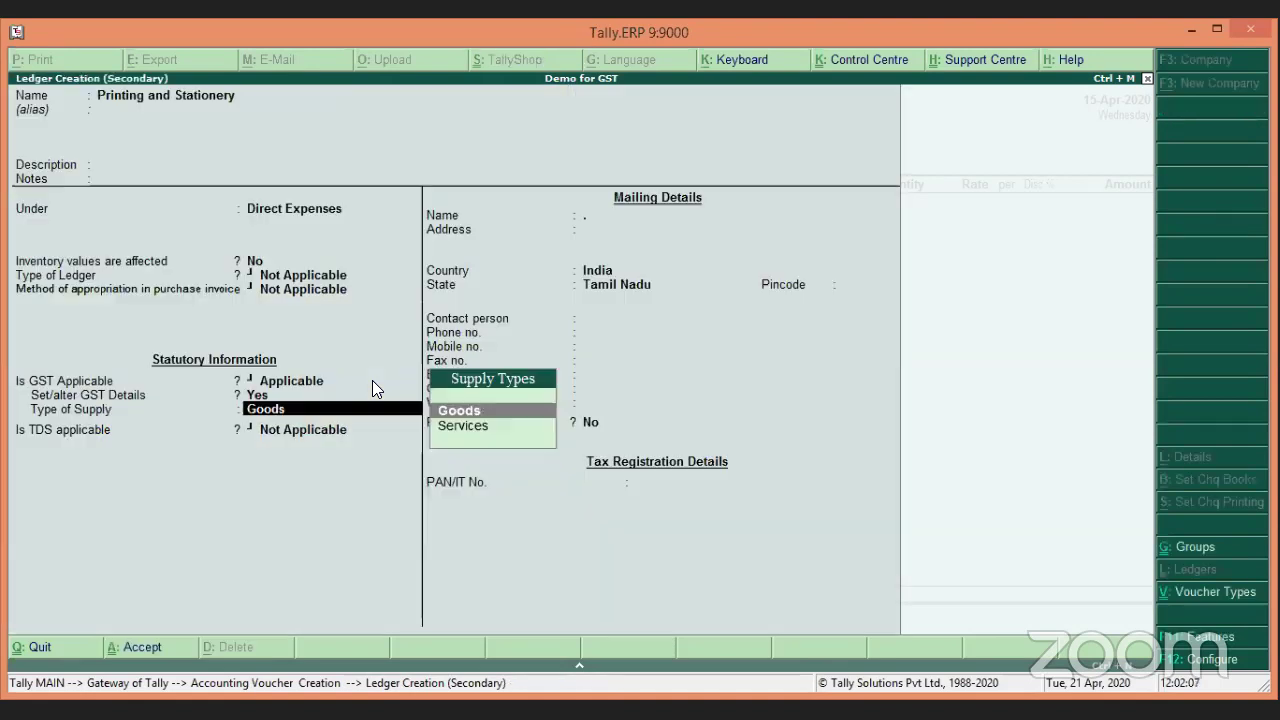
# Save the Printing and Stationery ledger, returning to the purchase voucher.
pyautogui.press('Return')
pyautogui.press('Return')
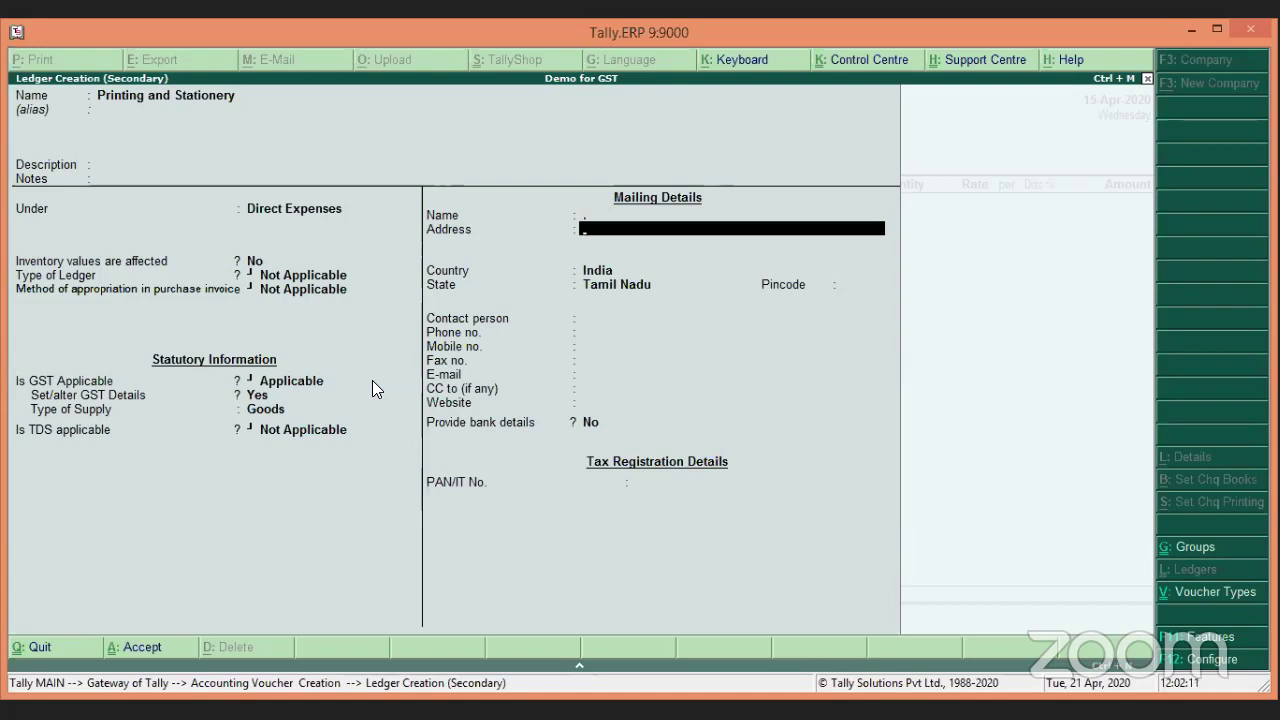
pyautogui.hotkey('ctrl', 'a')
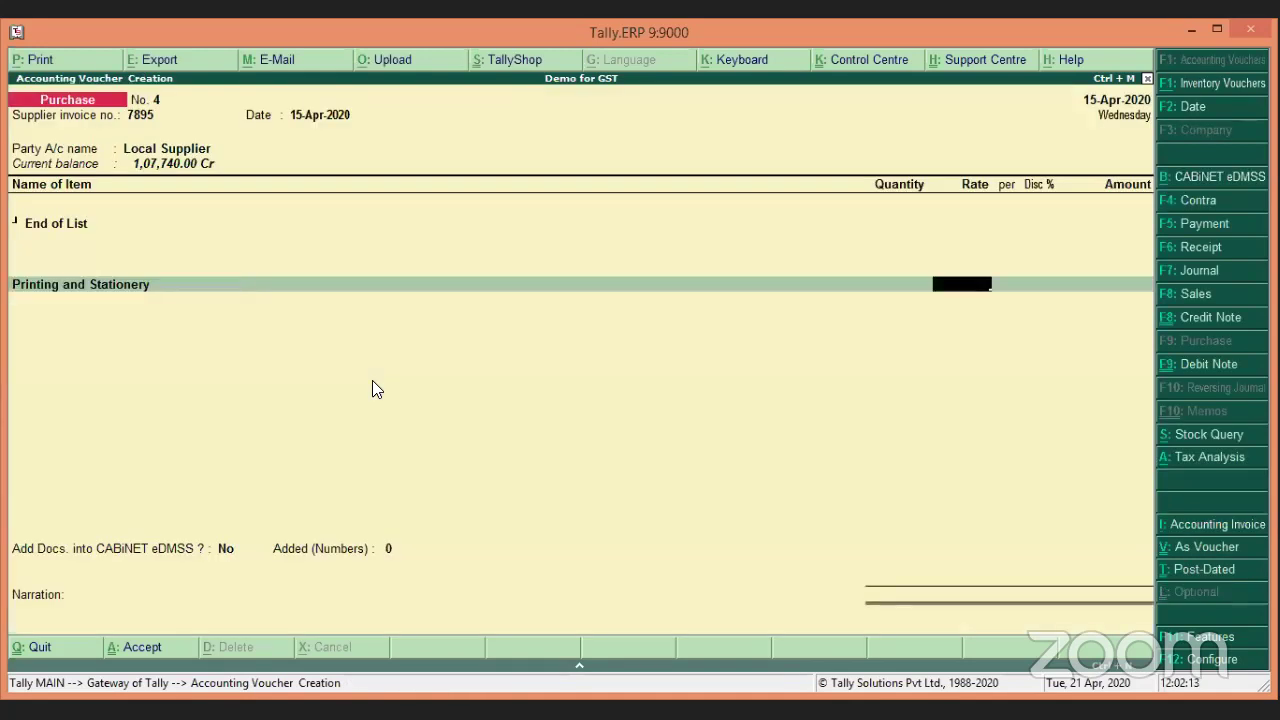
# Enter 1500 as the Printing and Stationery amount and accept the default tax classification details.
pyautogui.press('Return')
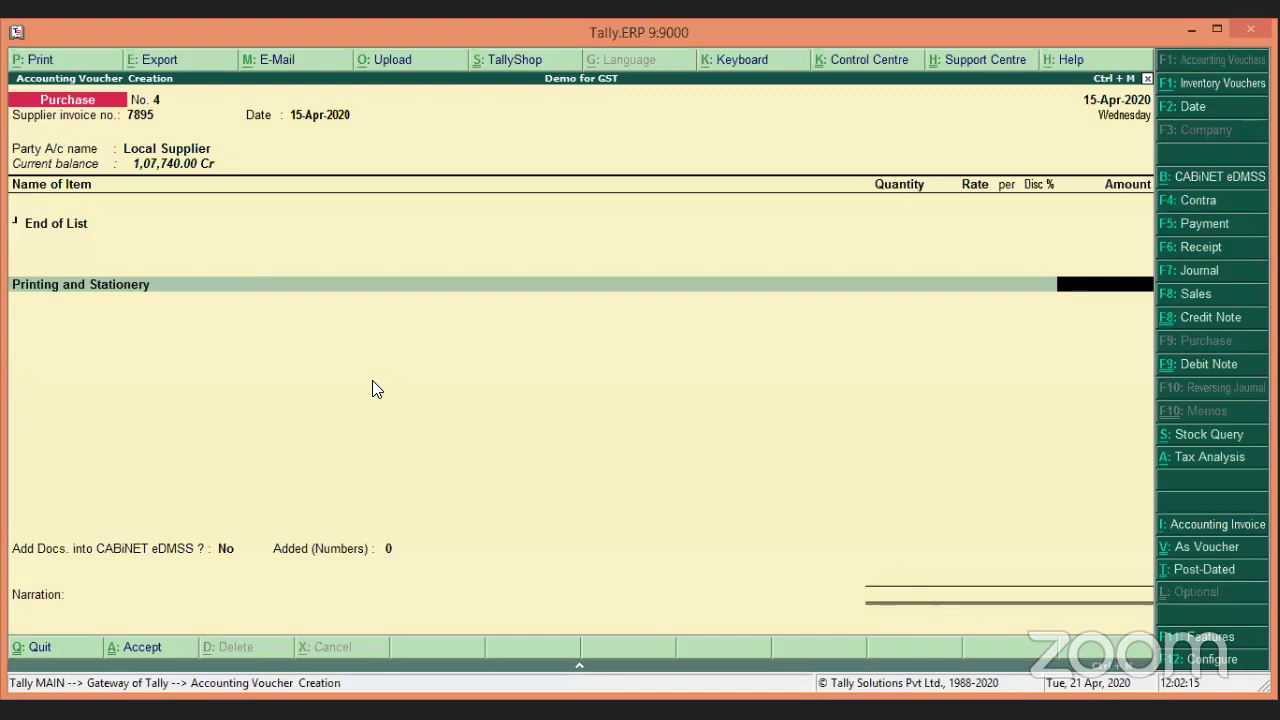
pyautogui.write('1500')
pyautogui.press('Return')
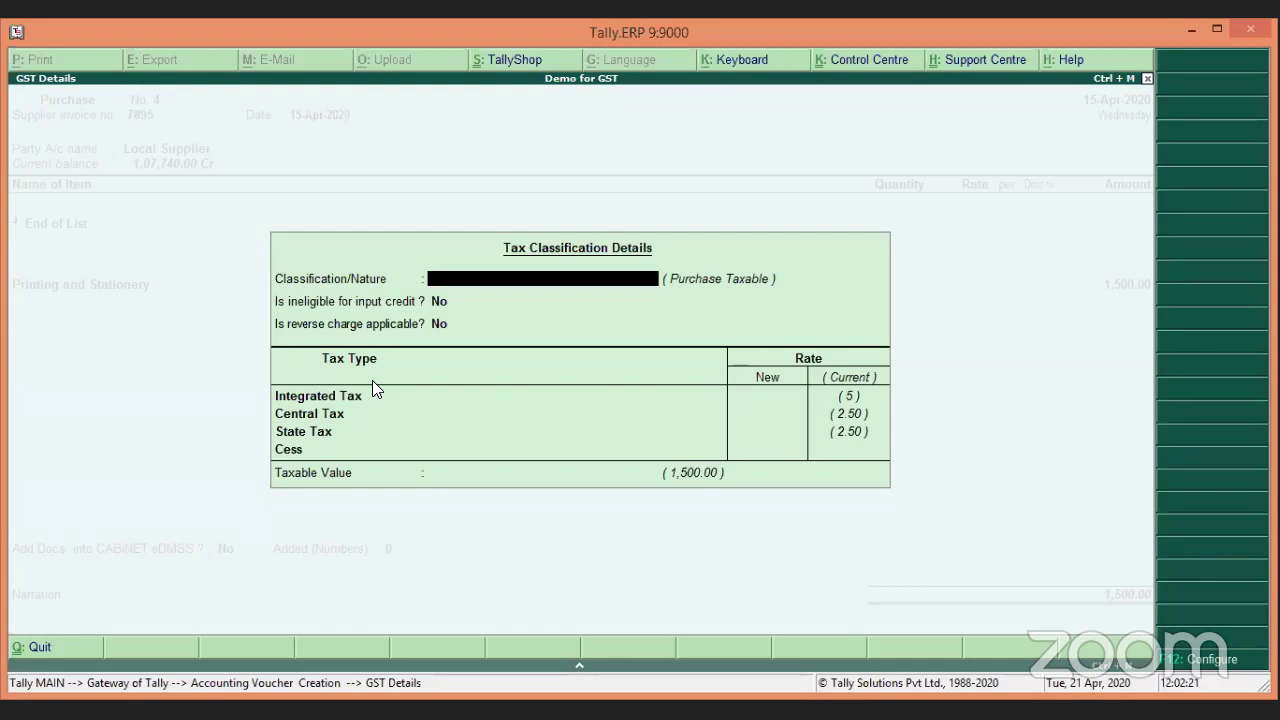
pyautogui.press('Return')
pyautogui.press('Return')
pyautogui.press('Return')
pyautogui.press('Return')
pyautogui.press('Return')
pyautogui.press('Return')
pyautogui.press('Return')
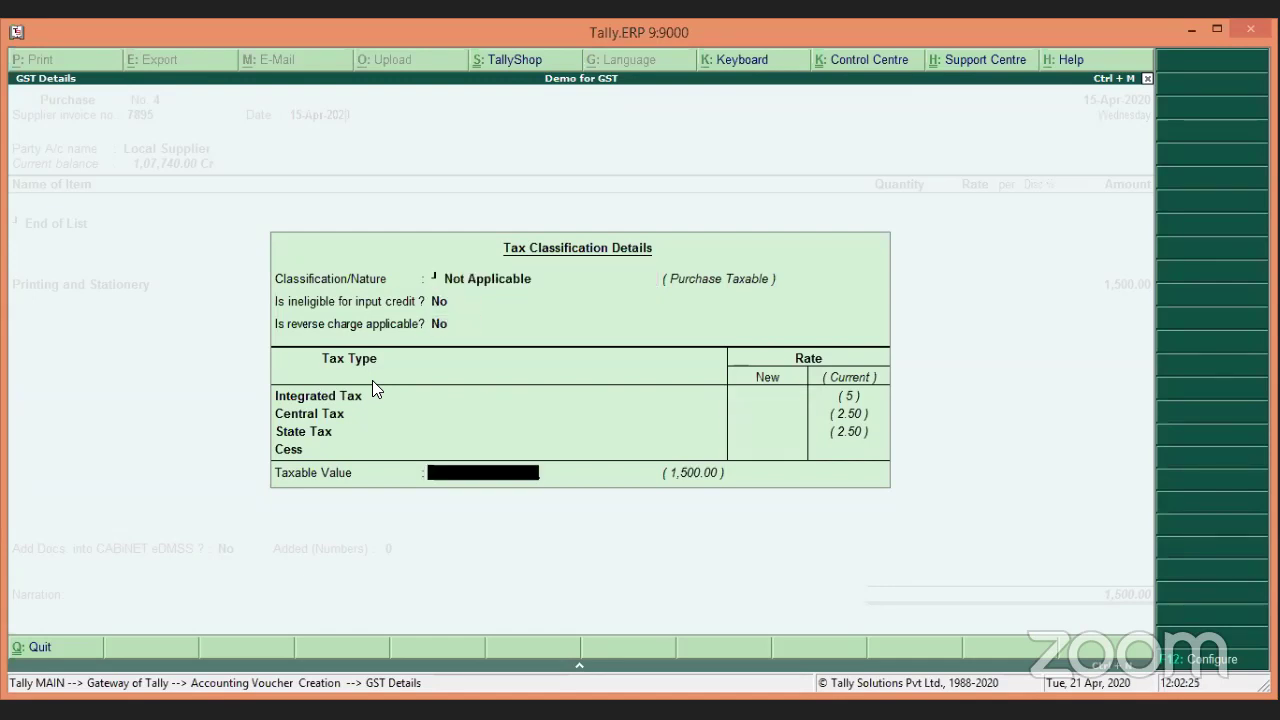
pyautogui.press('Return')
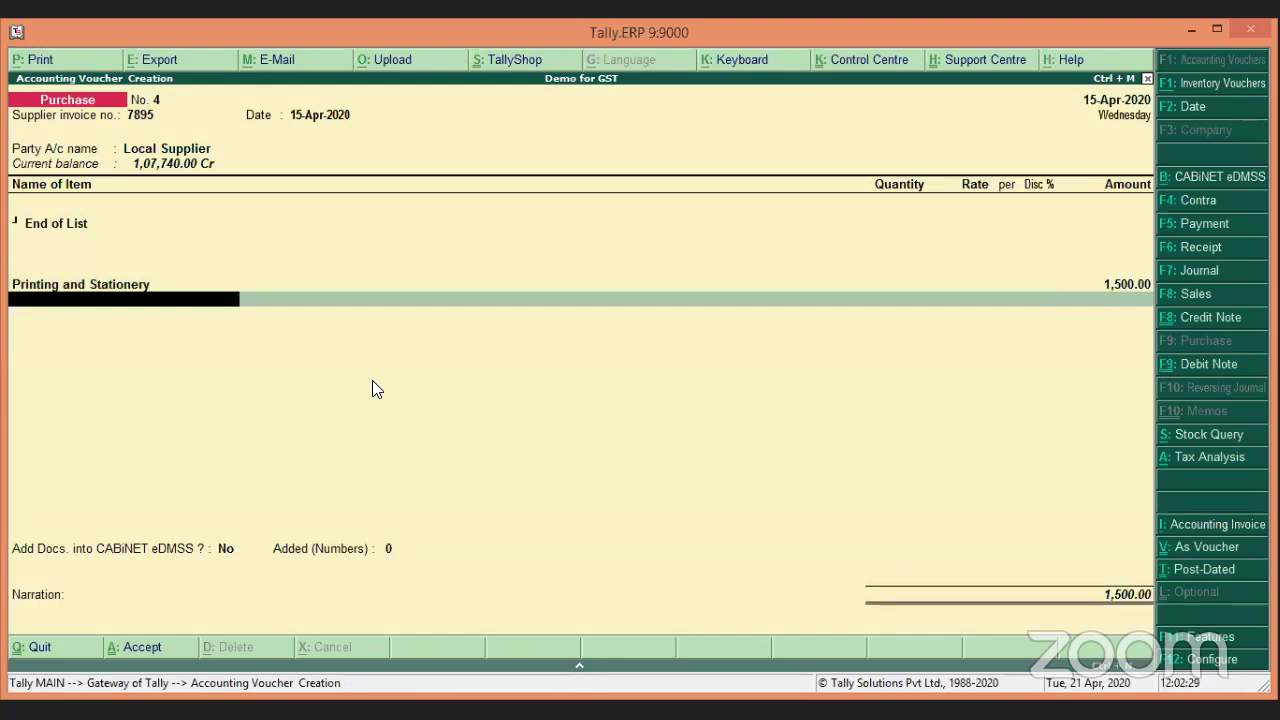
# Add a second Printing and Stationery ledger line to the purchase voucher with an amount of 2500.
pyautogui.write('pr')
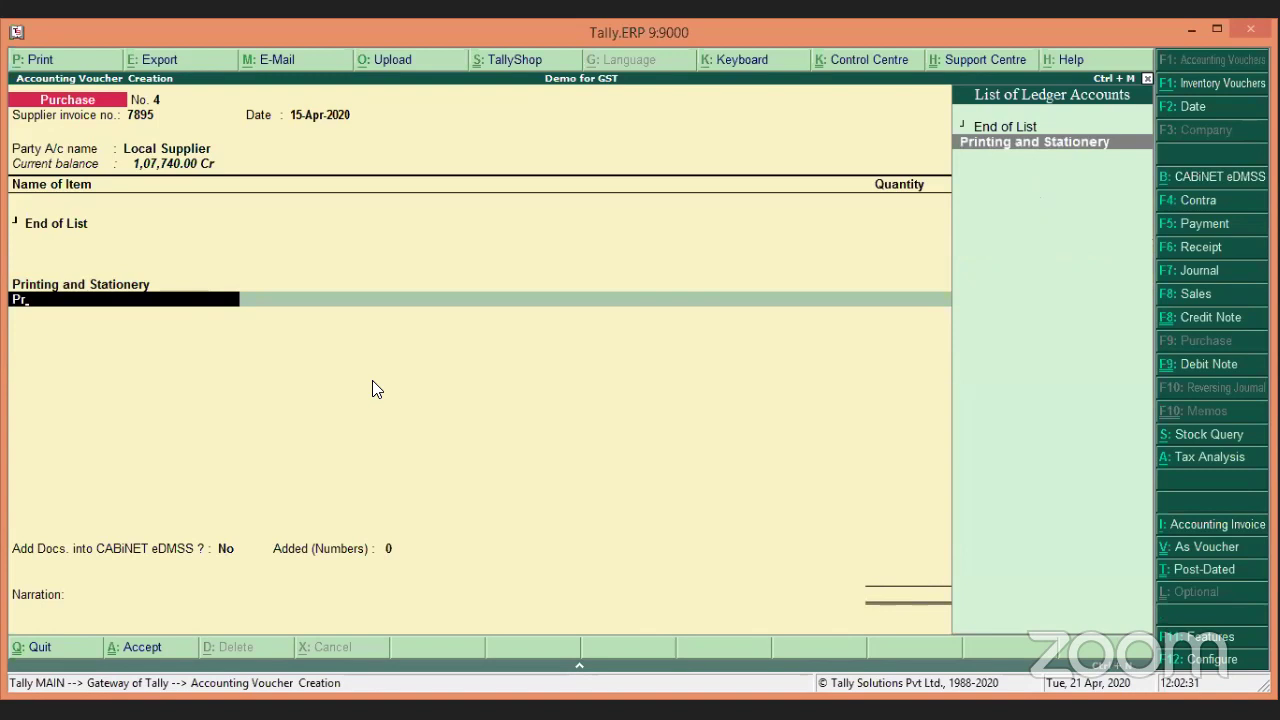
pyautogui.press('Return')
pyautogui.press('Return')
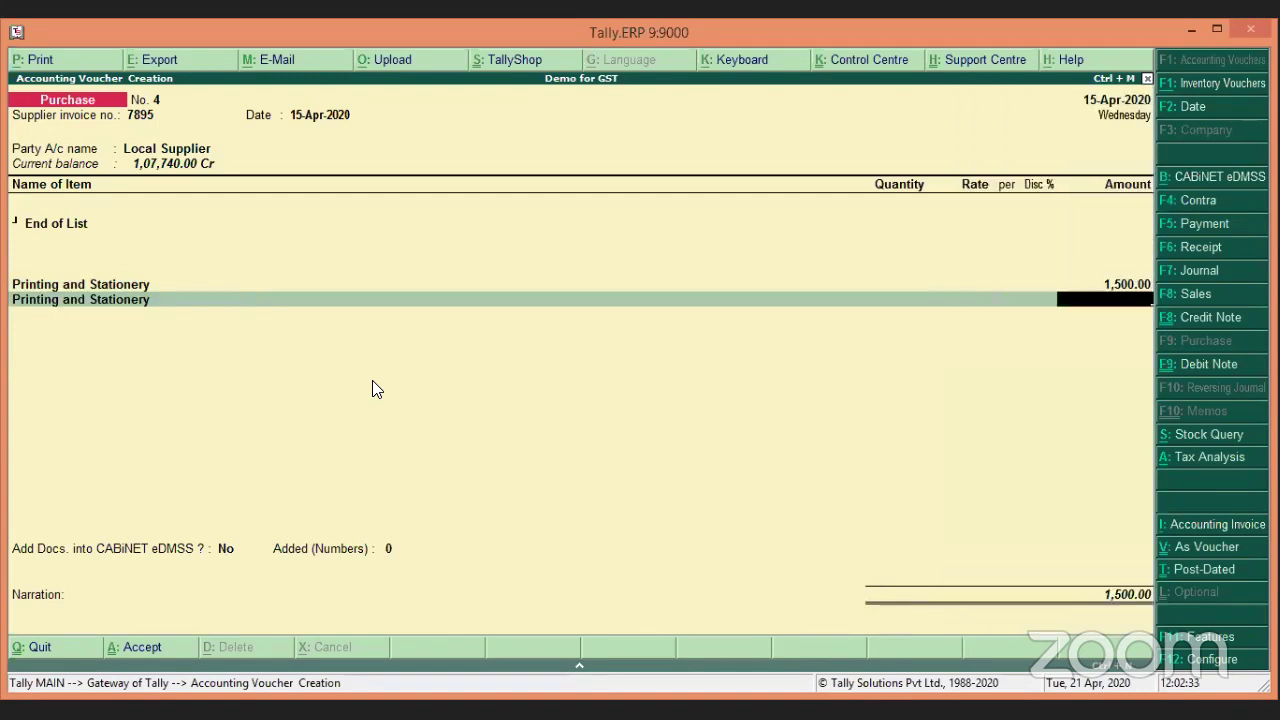
pyautogui.write('2500')
pyautogui.press('Return')
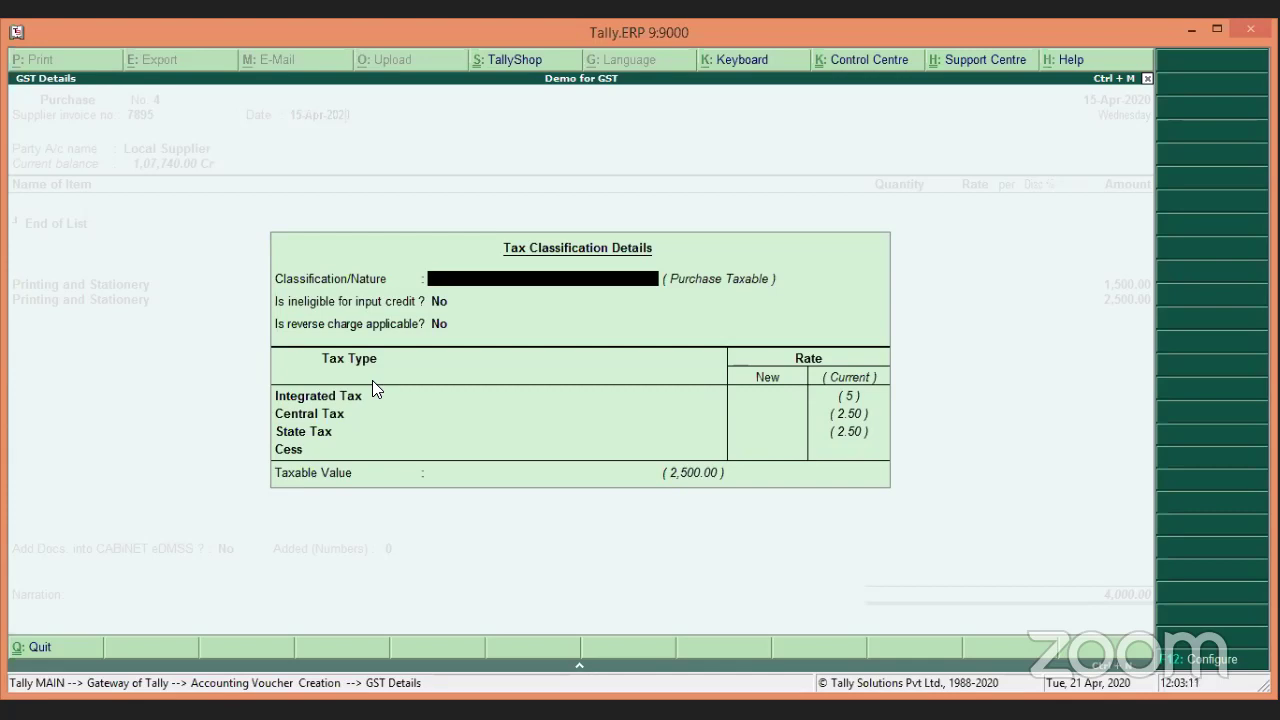
# Create a GST classification named Pen @ 18% with HSN/SAC 8999, keeping the nature of transaction as Not Applicable.
pyautogui.press('Return')
pyautogui.press('Up')
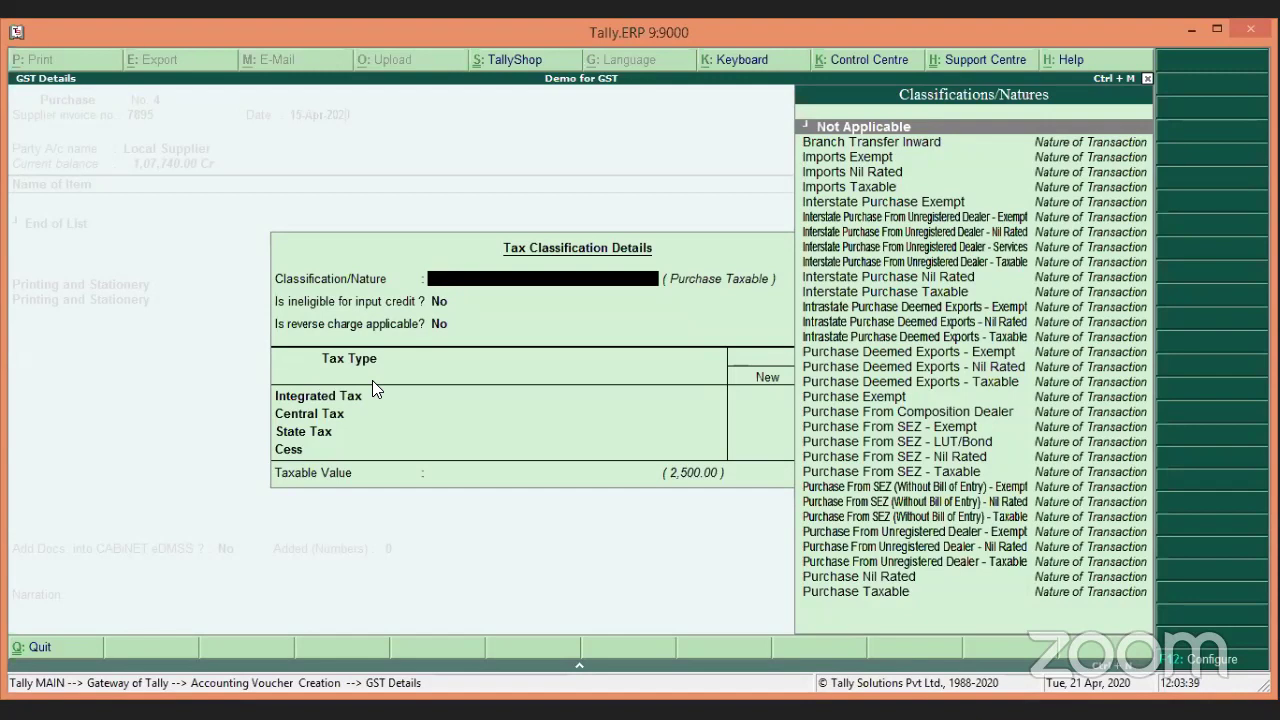
pyautogui.hotkey('alt', 'c')
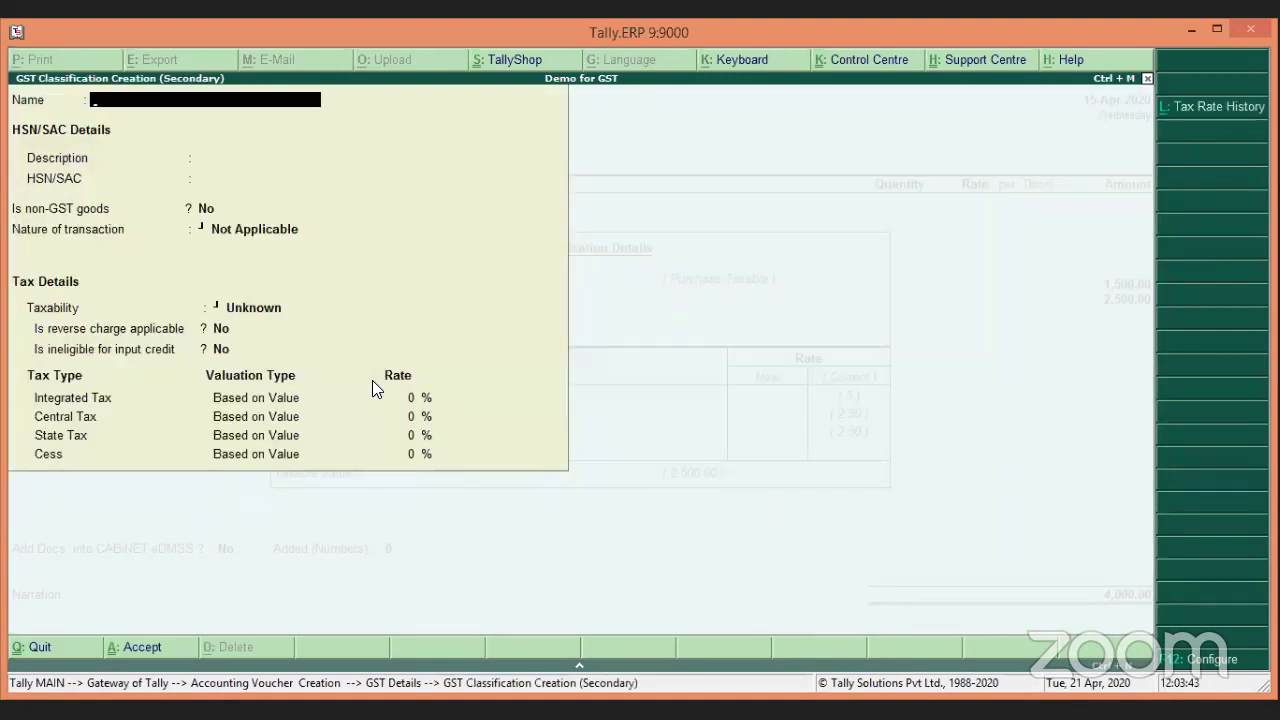
pyautogui.write('Pen @ 18%')
pyautogui.press('Return')
pyautogui.press('Return')
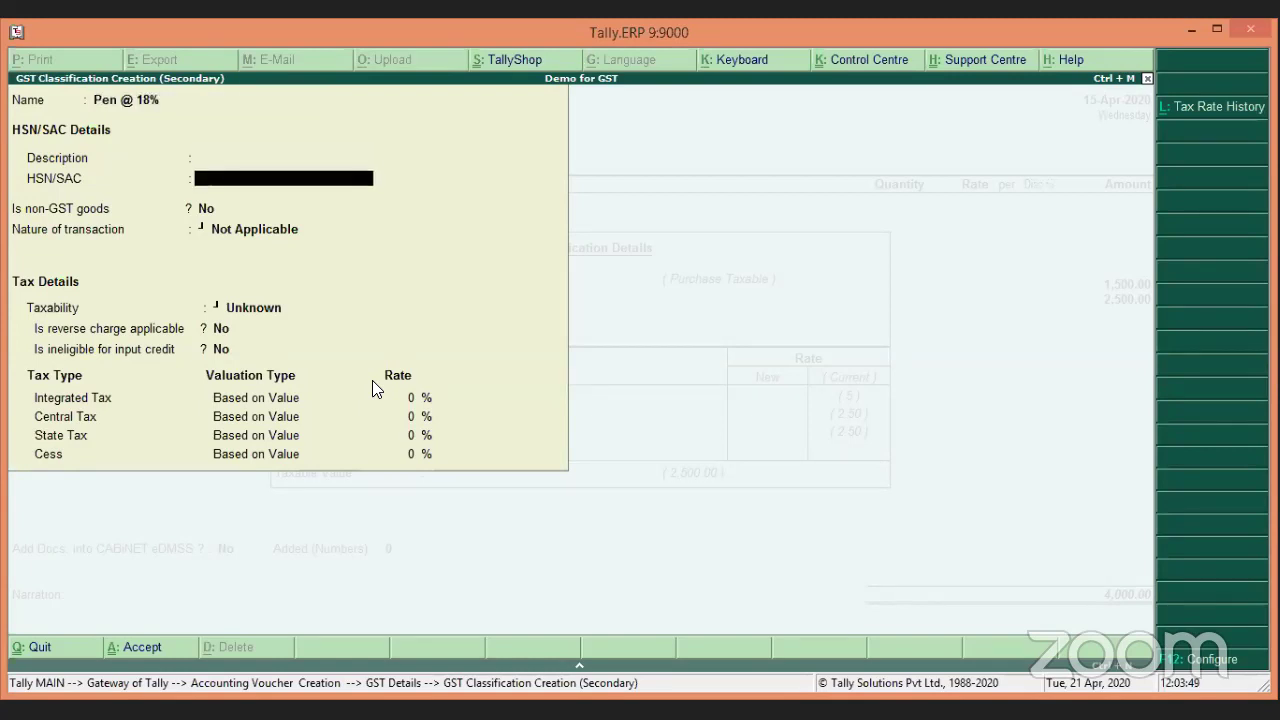
pyautogui.write('8999')
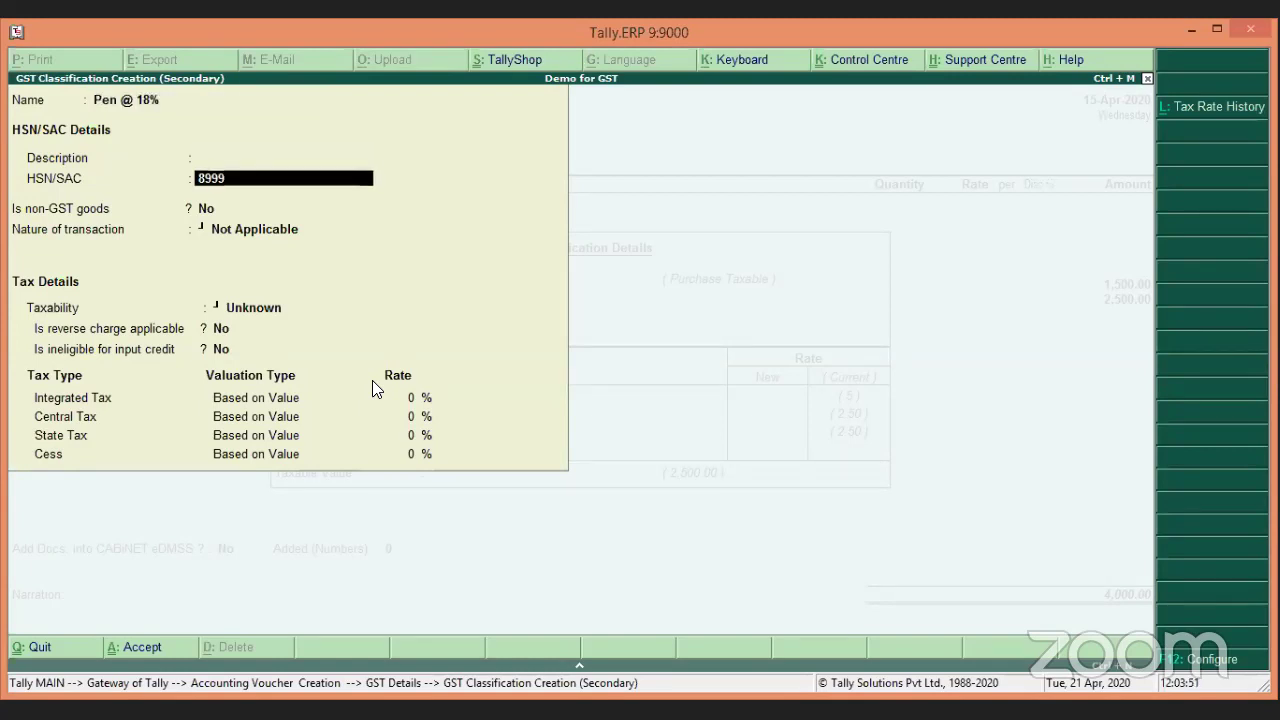
pyautogui.press('Return')
pyautogui.press('Return')
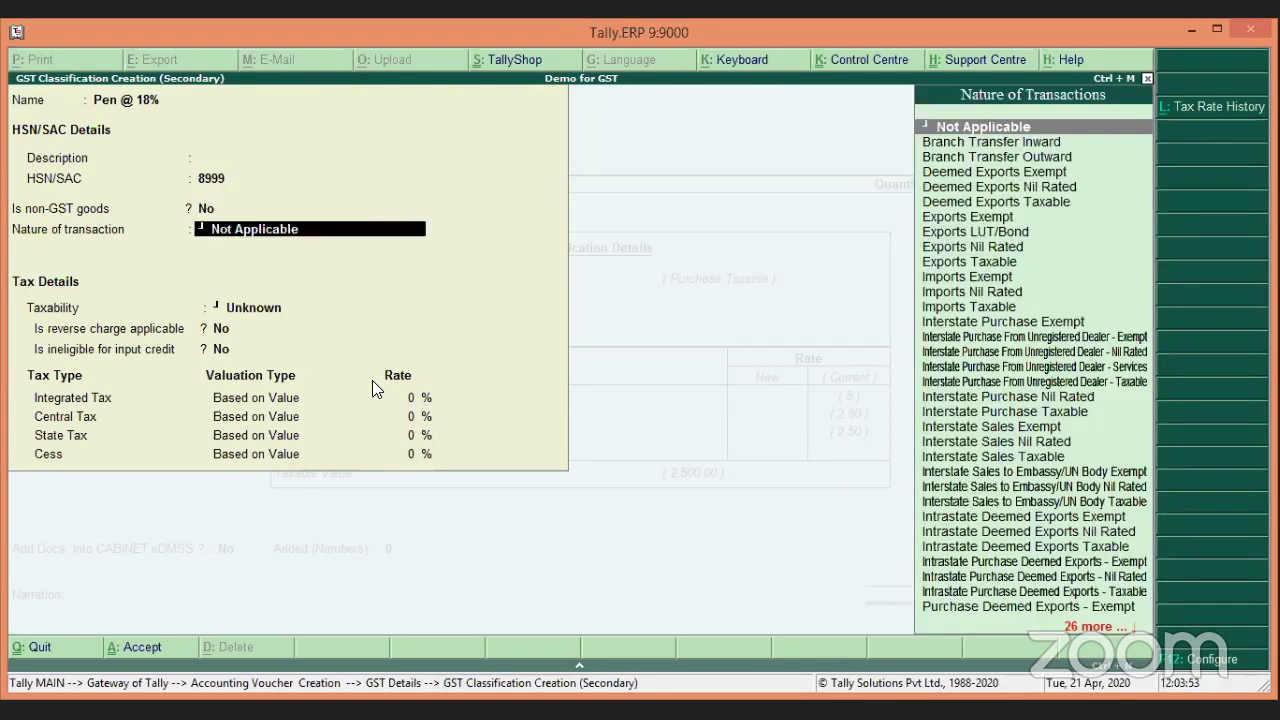
pyautogui.press('Return')
# Set the new classification's taxability to Taxable with an integrated tax rate of 18%, and save it for the 2,500 line.
pyautogui.press('Down')
pyautogui.press('Down')
pyautogui.press('Down')
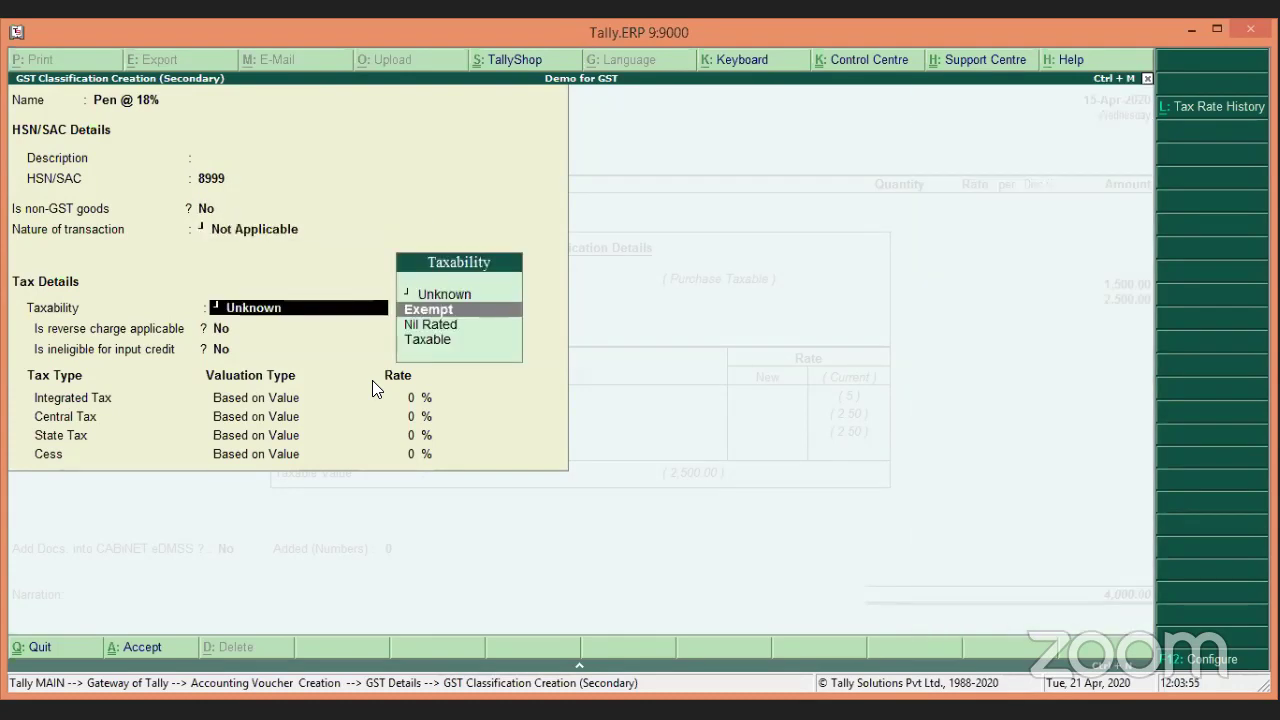
pyautogui.press('Return')
pyautogui.press('Return')
pyautogui.press('Return')
pyautogui.write('18')
pyautogui.press('Return')
pyautogui.press('Return')
pyautogui.press('Return')
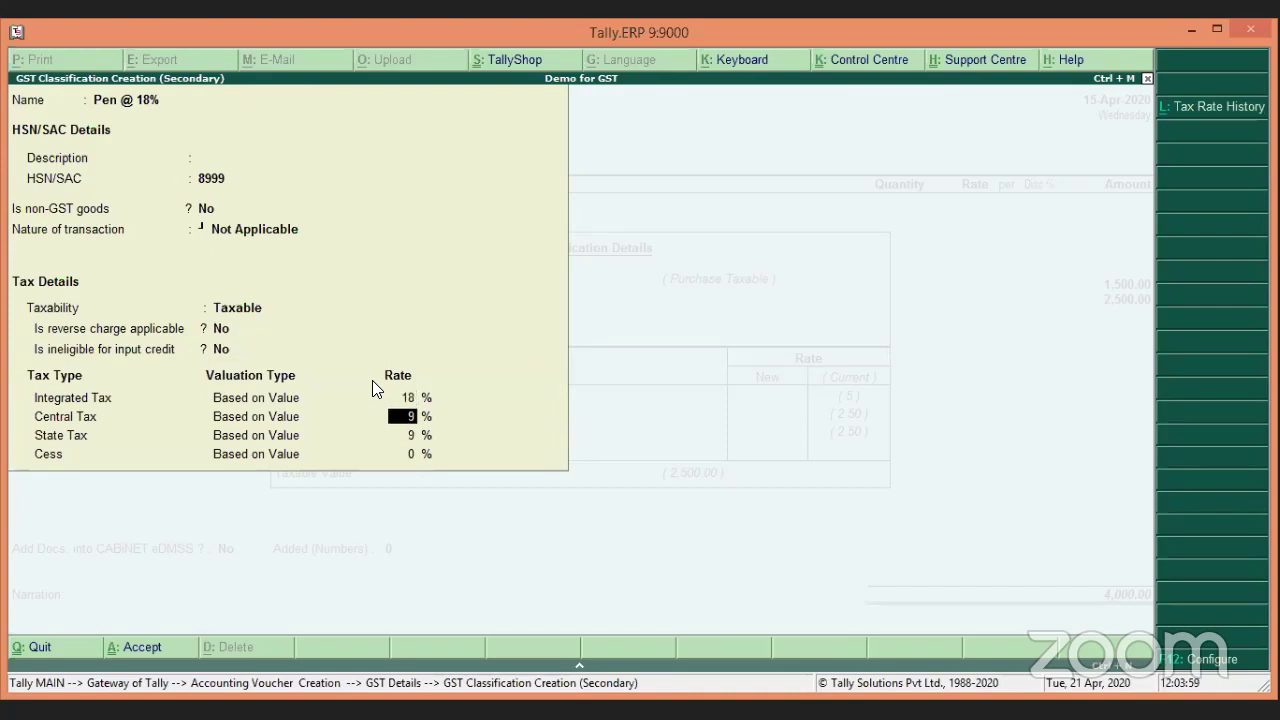
pyautogui.press('Return')
pyautogui.press('Return')
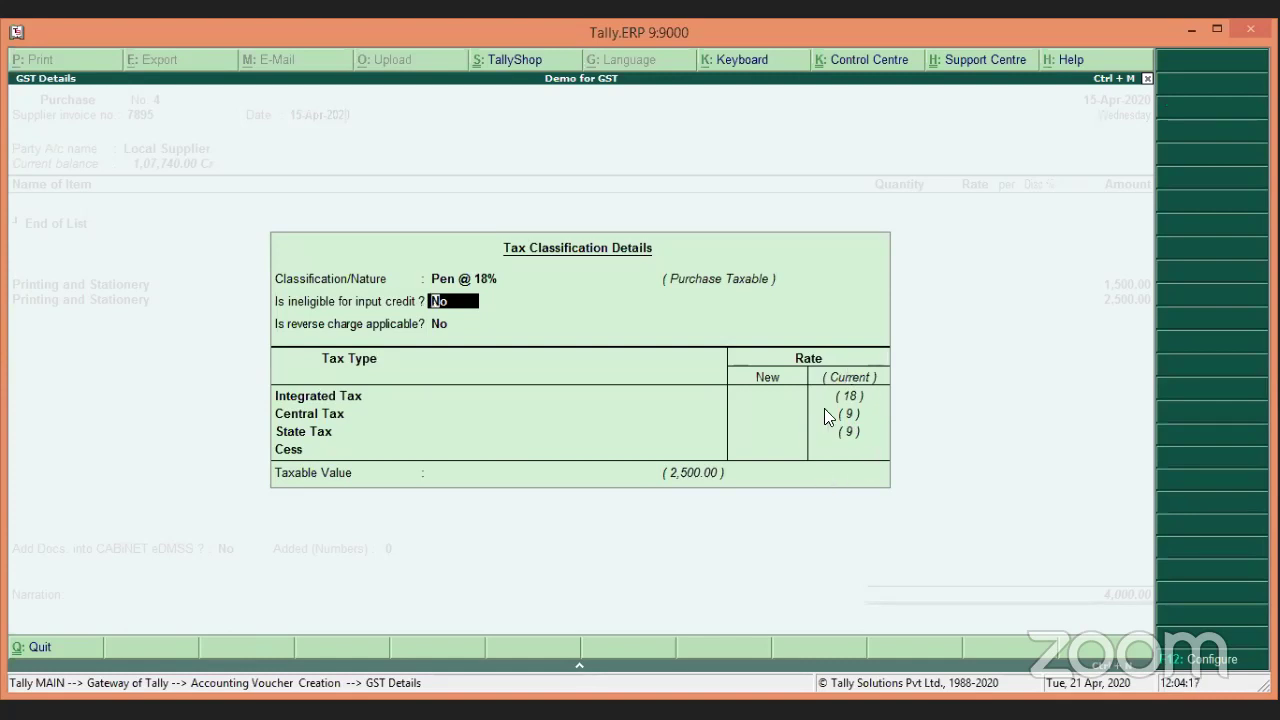
# Switch the 2,500 line's classification to Not Applicable to compare its tax rates.
pyautogui.press('Up')
pyautogui.press('Up')
pyautogui.press('Up')
pyautogui.press('Up')
pyautogui.press('Up')
pyautogui.press('Up')
pyautogui.press('Up')
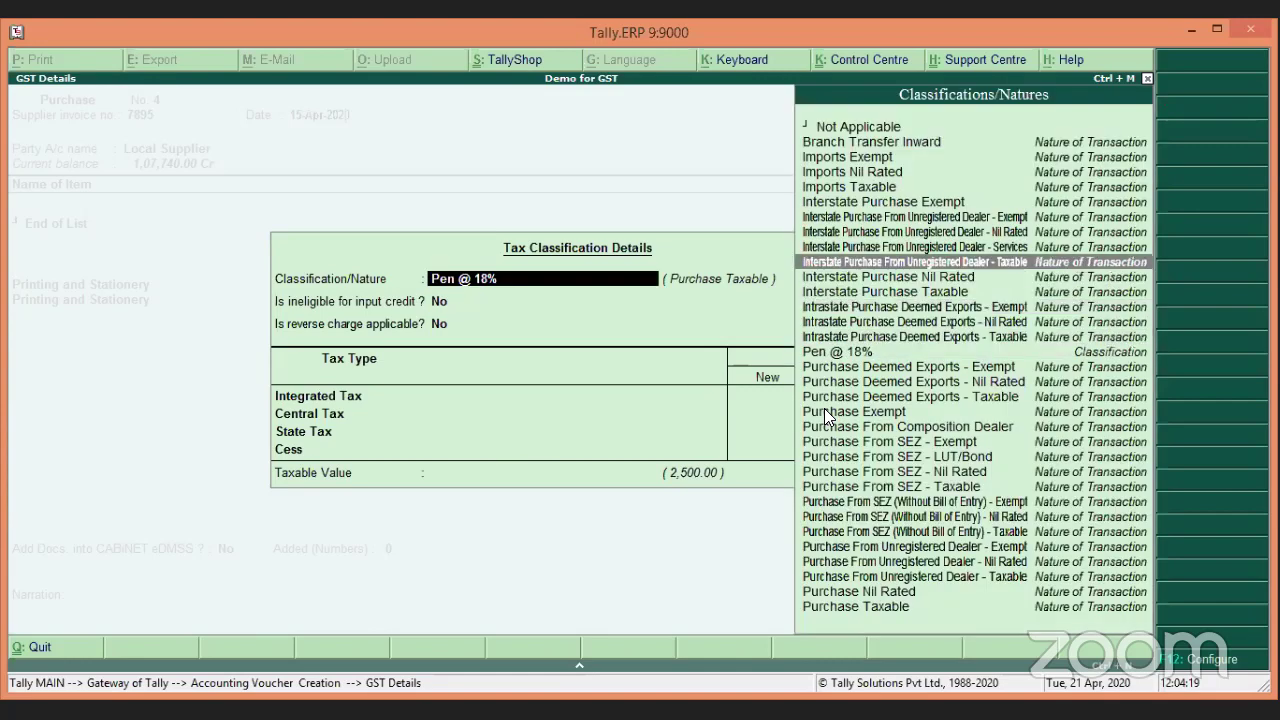
pyautogui.press('Up')
pyautogui.press('Up')
pyautogui.press('Up')
pyautogui.press('Up')
pyautogui.press('Up')
pyautogui.press('Up')
pyautogui.press('Up')
pyautogui.press('Up')
pyautogui.press('Up')
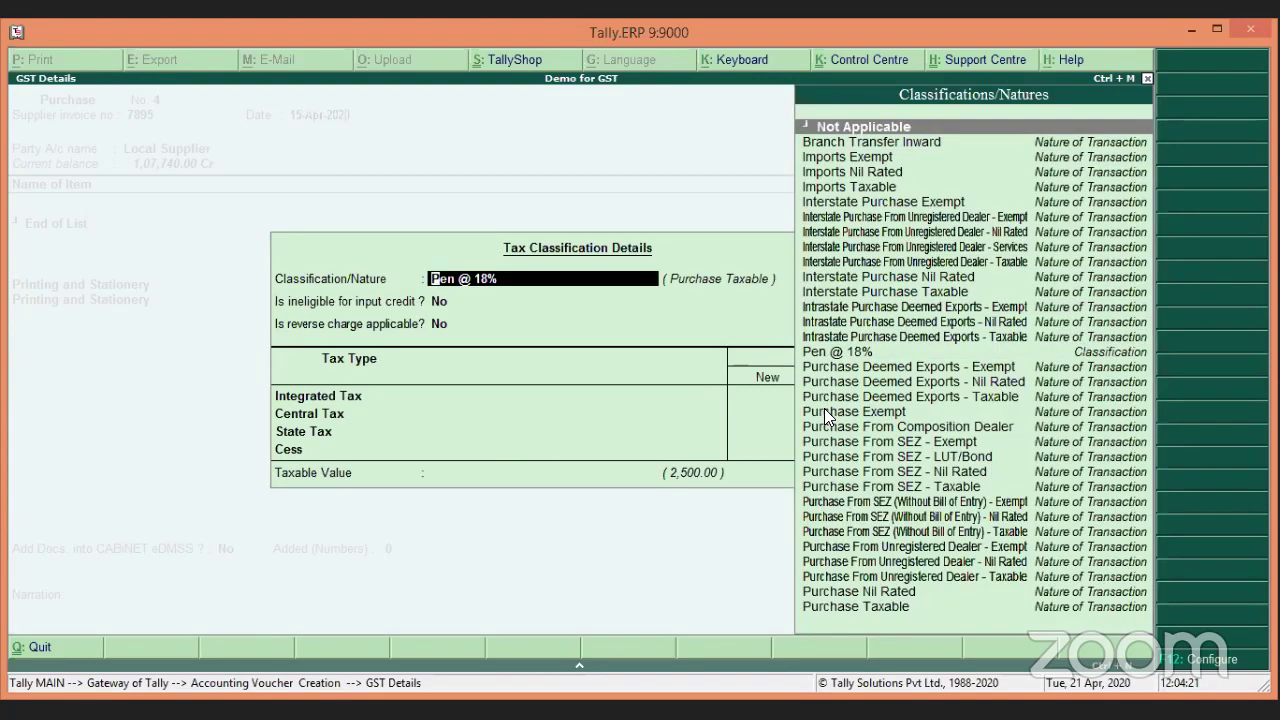
pyautogui.press('Return')
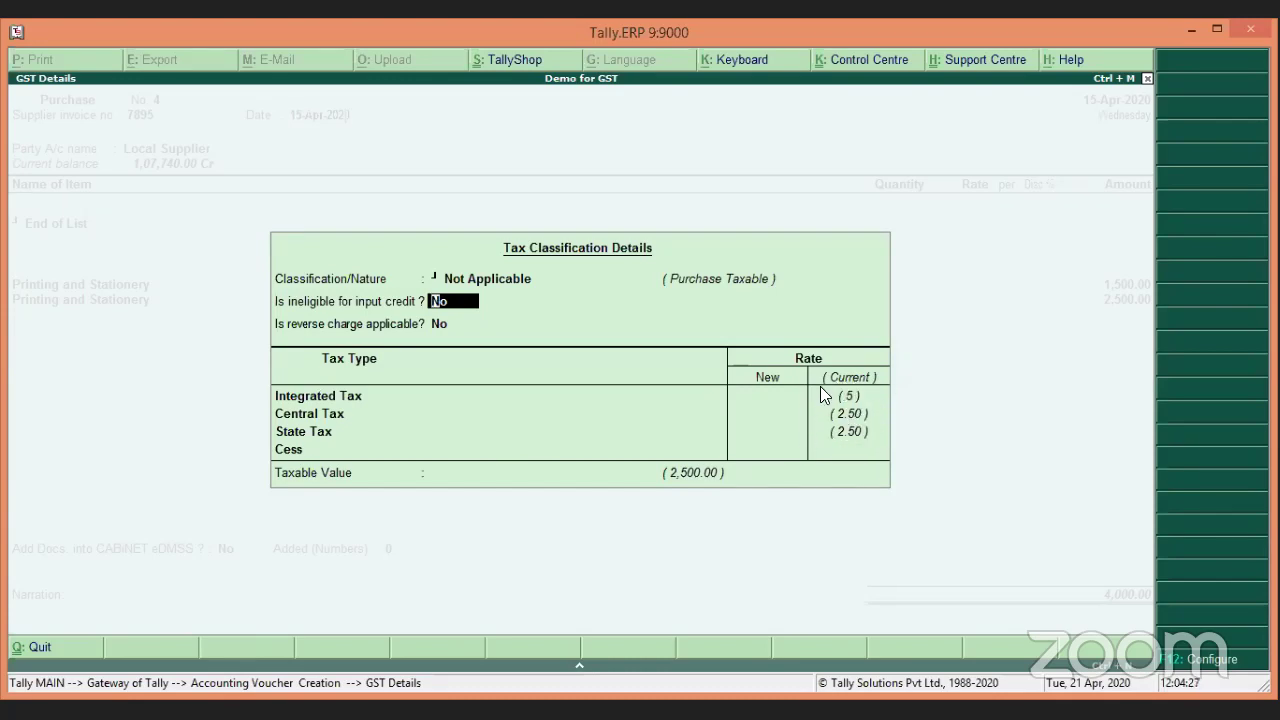
# Reassign the Pen @ 18% classification to the 2,500 line and accept the remaining tax classification details unchanged.
pyautogui.press('BackSpace')
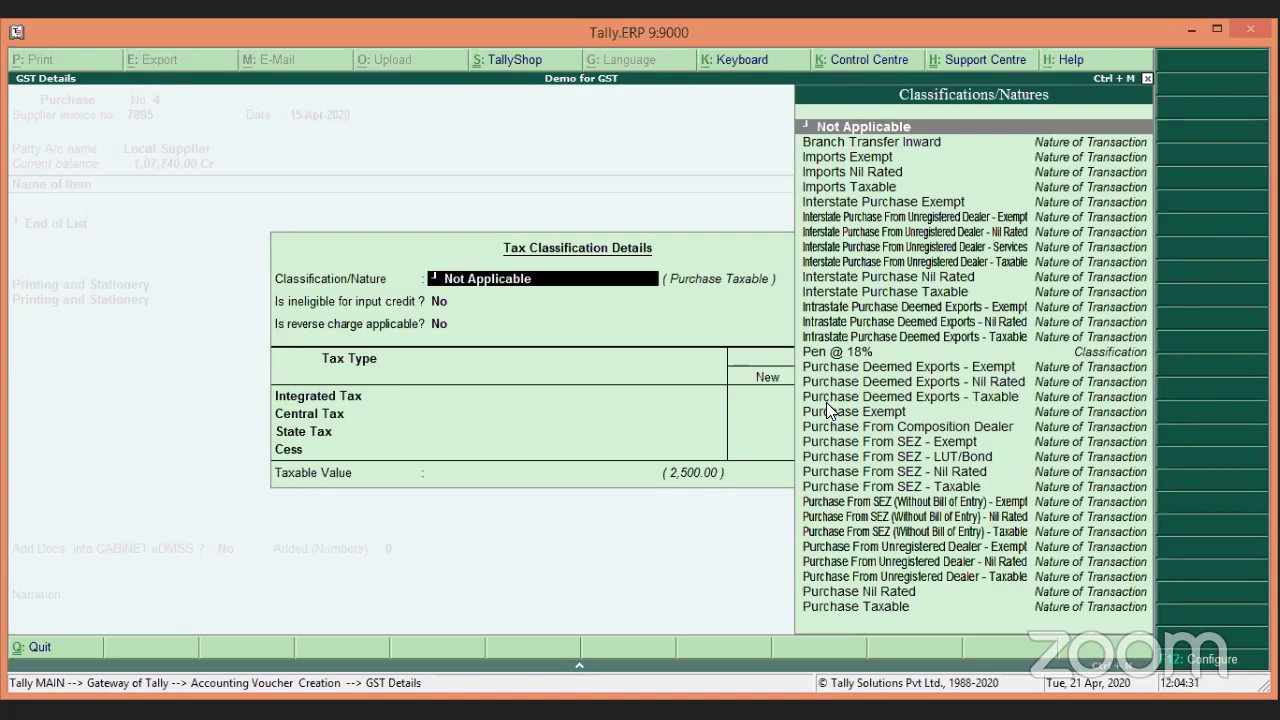
pyautogui.write('pe')
pyautogui.press('Return')
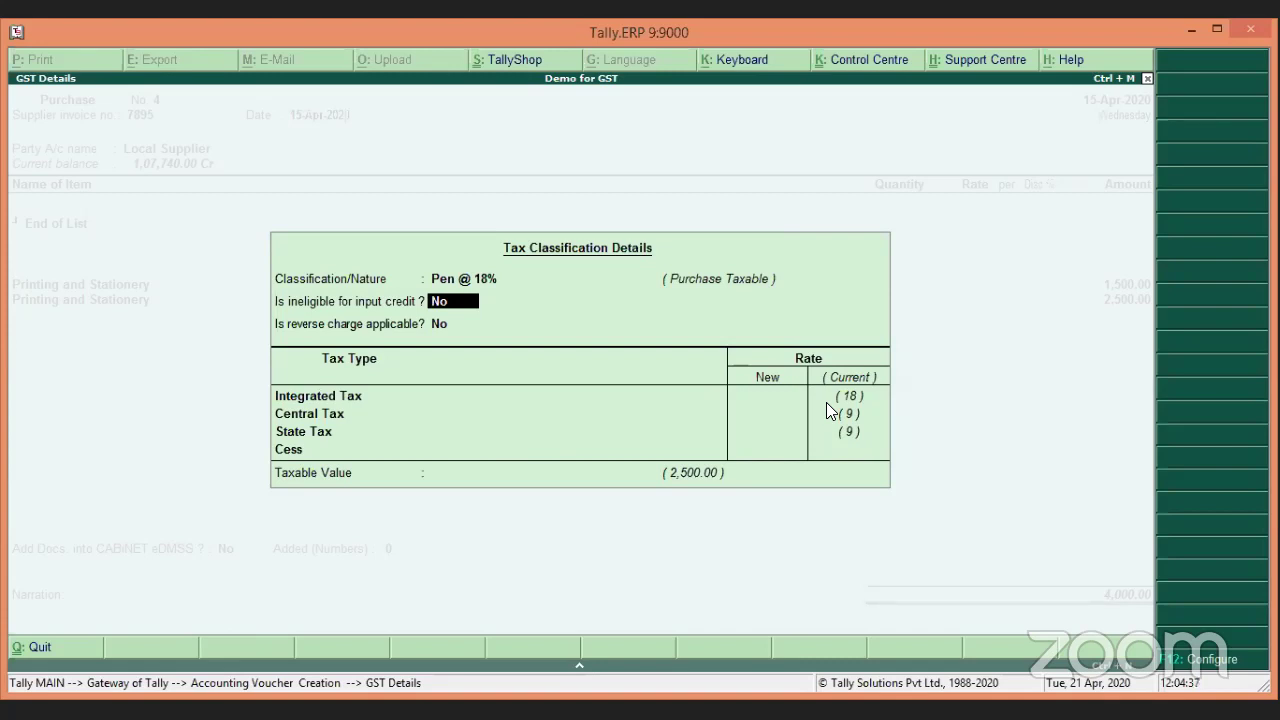
pyautogui.press('Return')
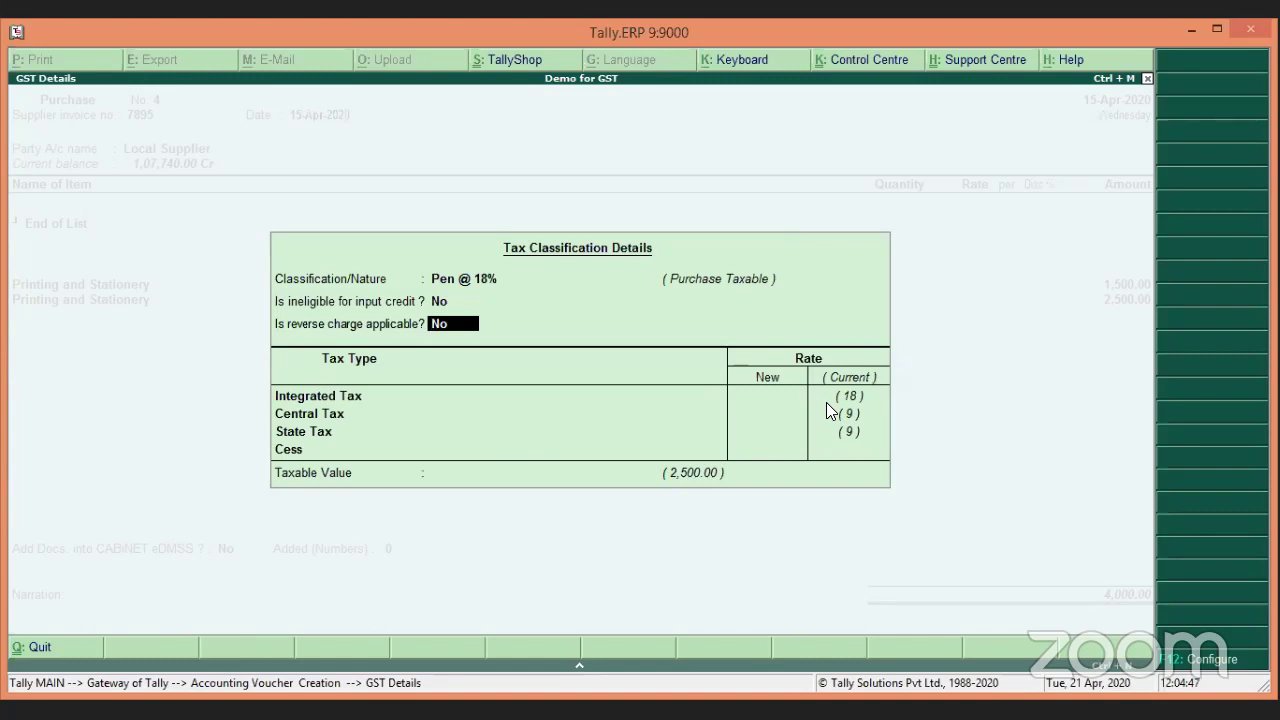
pyautogui.press('Return')
pyautogui.press('Return')
pyautogui.press('Return')
pyautogui.press('Return')
pyautogui.press('Return')
pyautogui.press('Return')
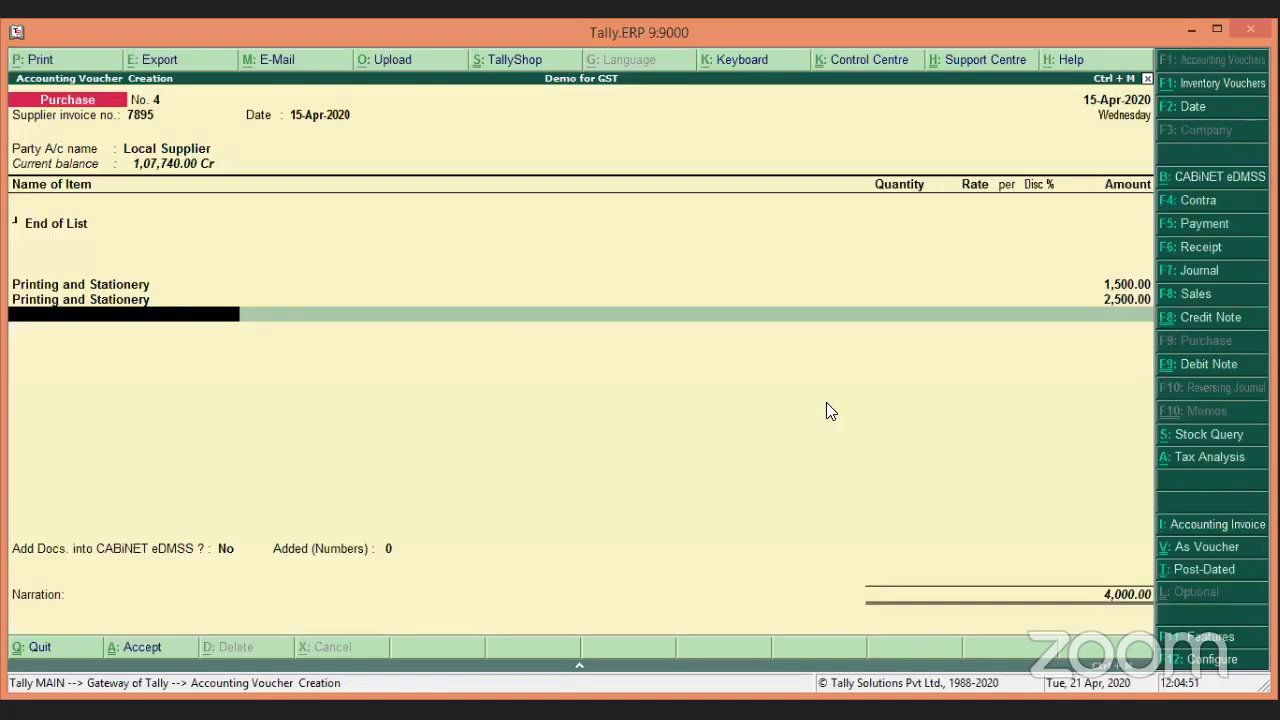
# Add the Input CGST and Input SGST ledgers to the voucher with their automatically calculated amounts.
pyautogui.write('In')
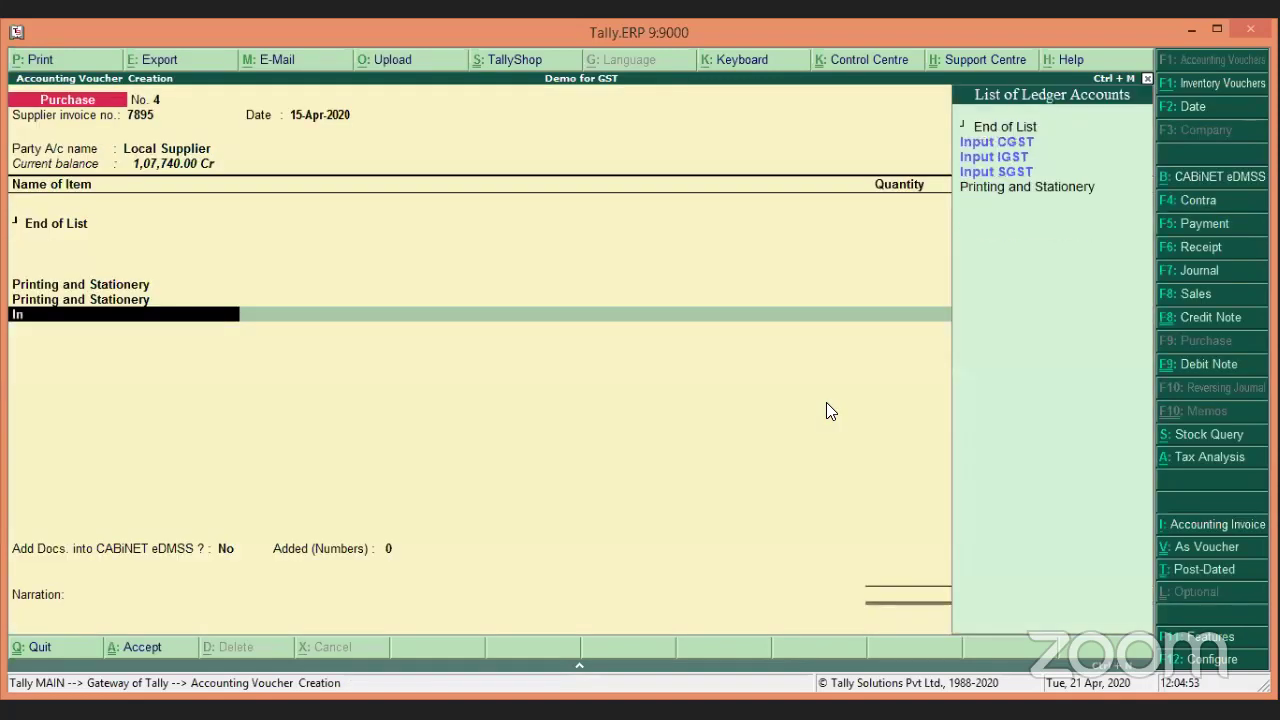
pyautogui.press('Return')
pyautogui.press('Return')
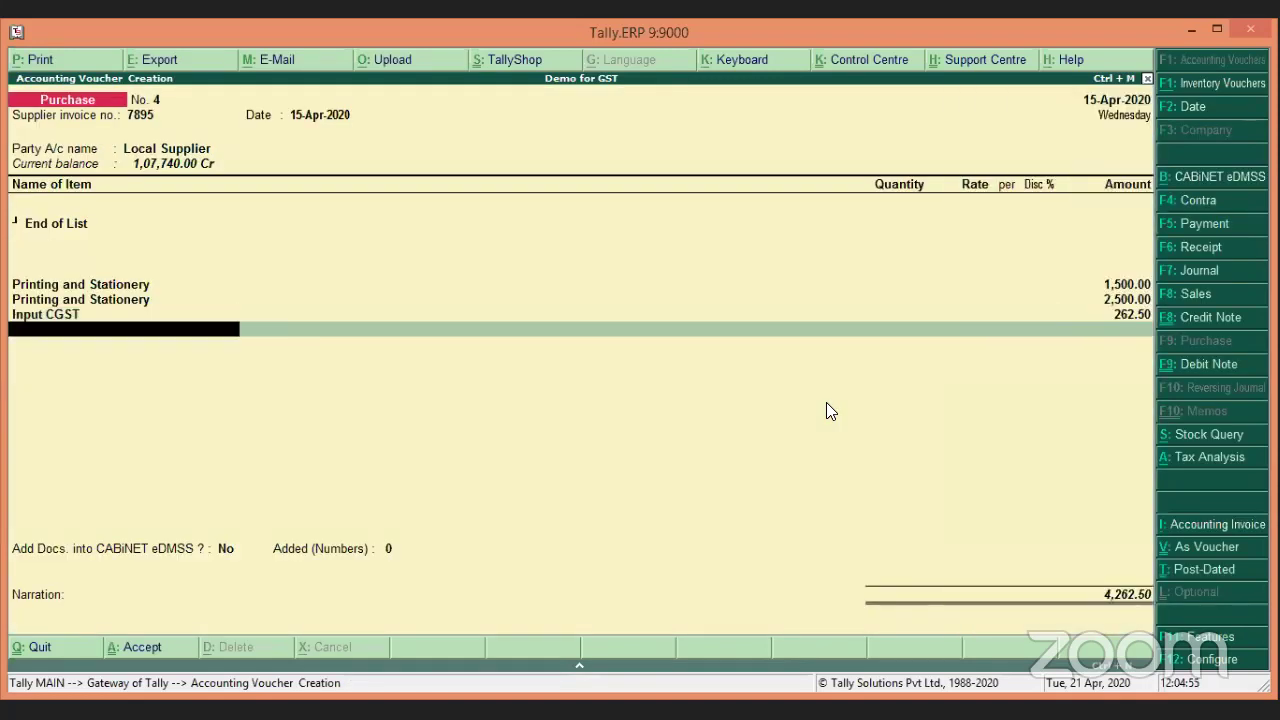
pyautogui.write('In')
pyautogui.press('Down')
pyautogui.press('Down')
pyautogui.press('Return')
pyautogui.press('Return')
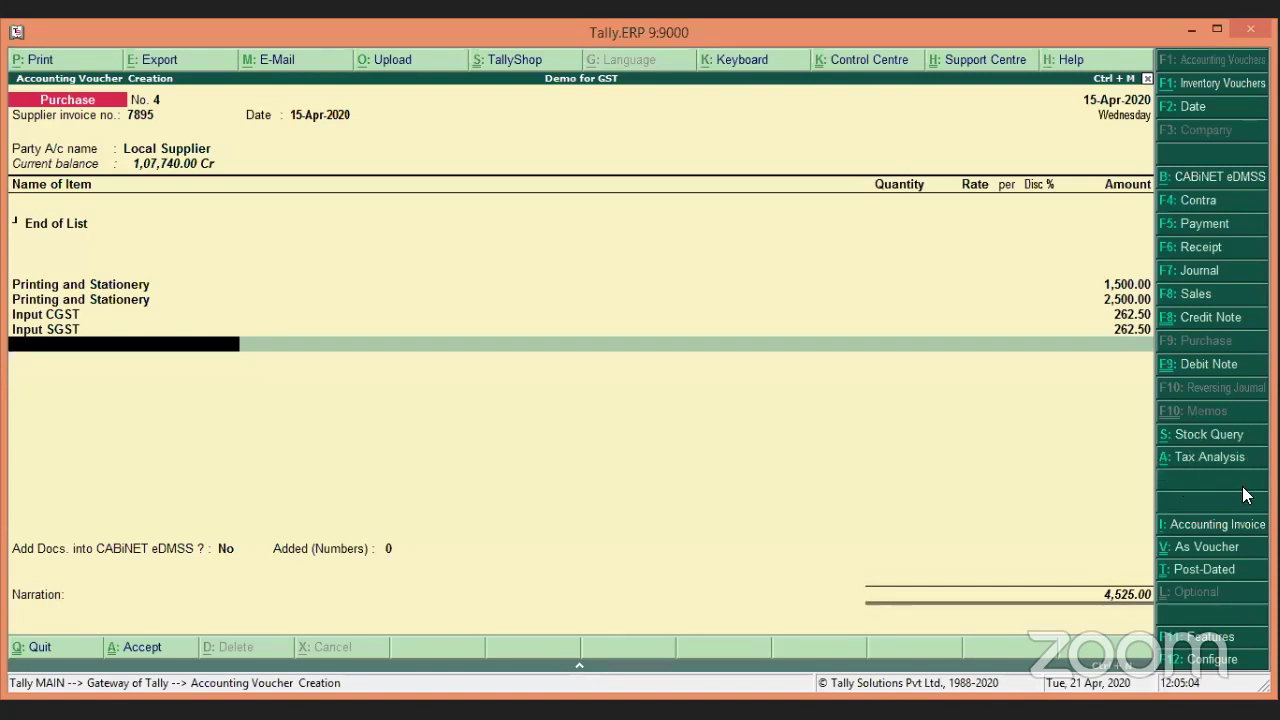
# Examine the voucher's detailed tax analysis for both Printing and Stationery lines, and return to the voucher.
pyautogui.click(1200, 456)
pyautogui.click(1194, 62)
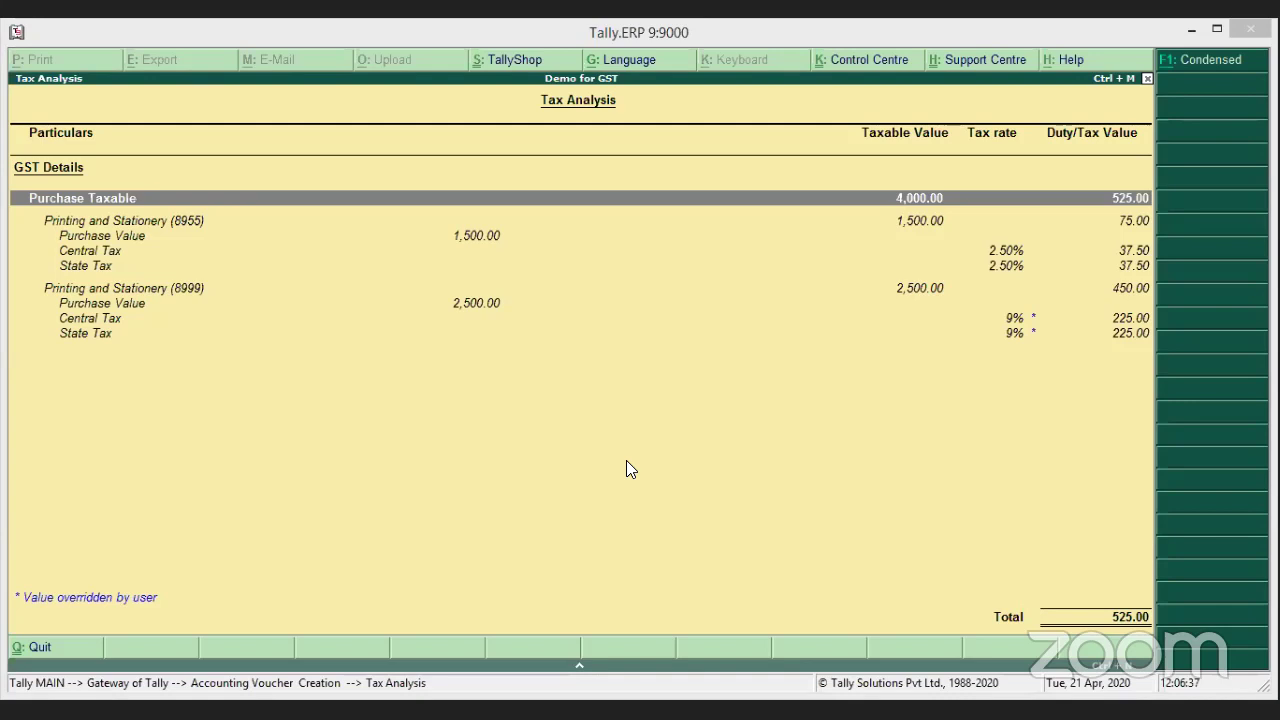
pyautogui.press('Escape')
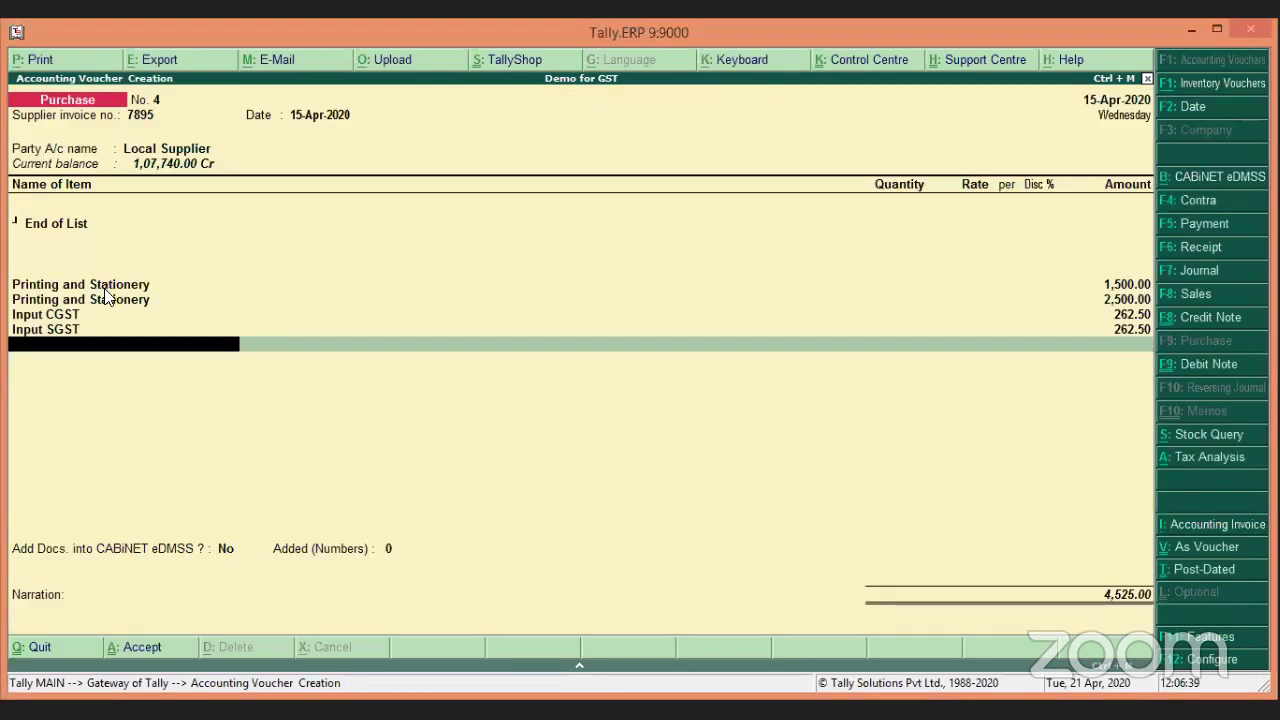
# Go back to the 1,500 Printing and Stationery line and review its tax classification details without changing them.
pyautogui.press('Up')
pyautogui.press('Up')
pyautogui.press('Up')
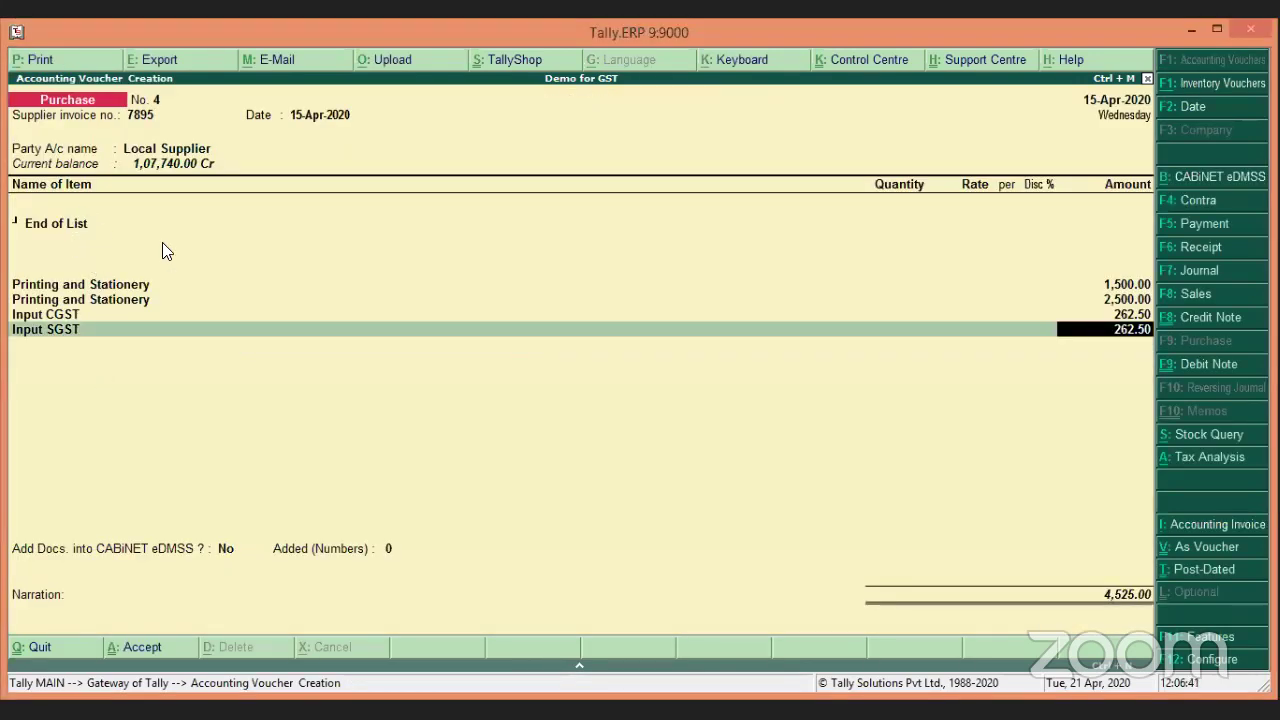
pyautogui.press('Up')
pyautogui.press('Up')
pyautogui.press('Up')
pyautogui.press('Up')
pyautogui.press('Up')
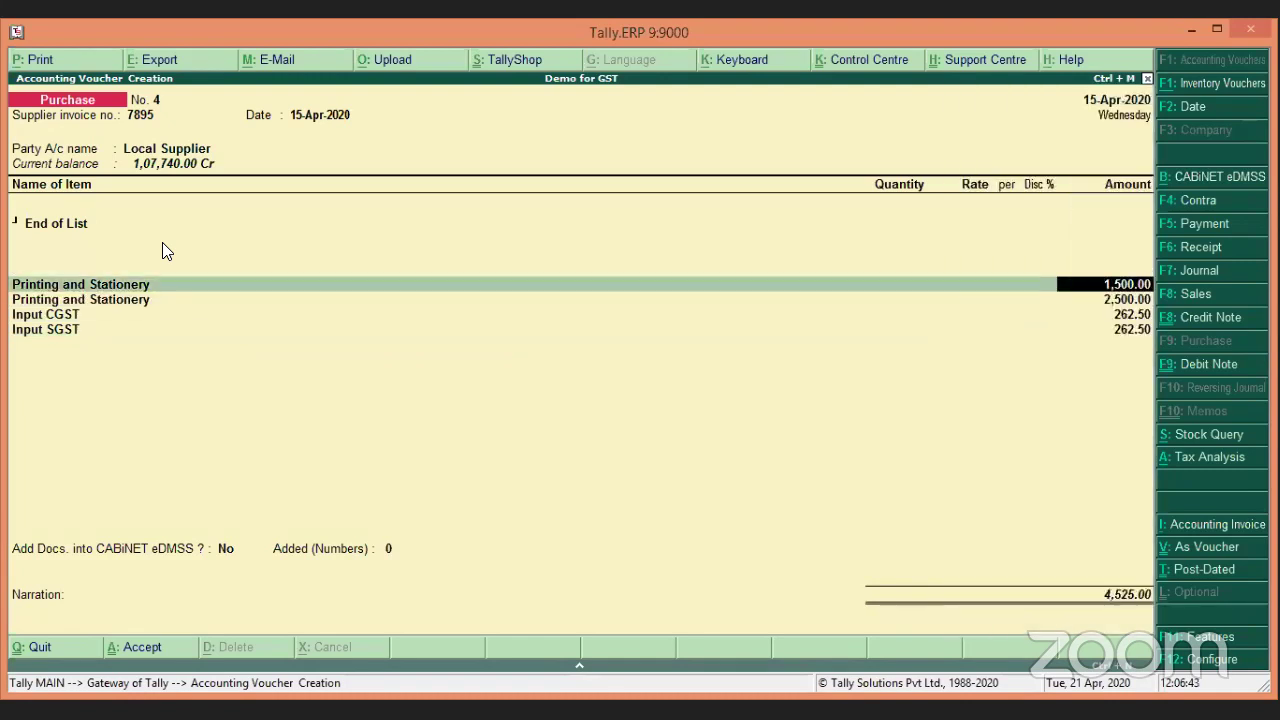
pyautogui.press('Up')
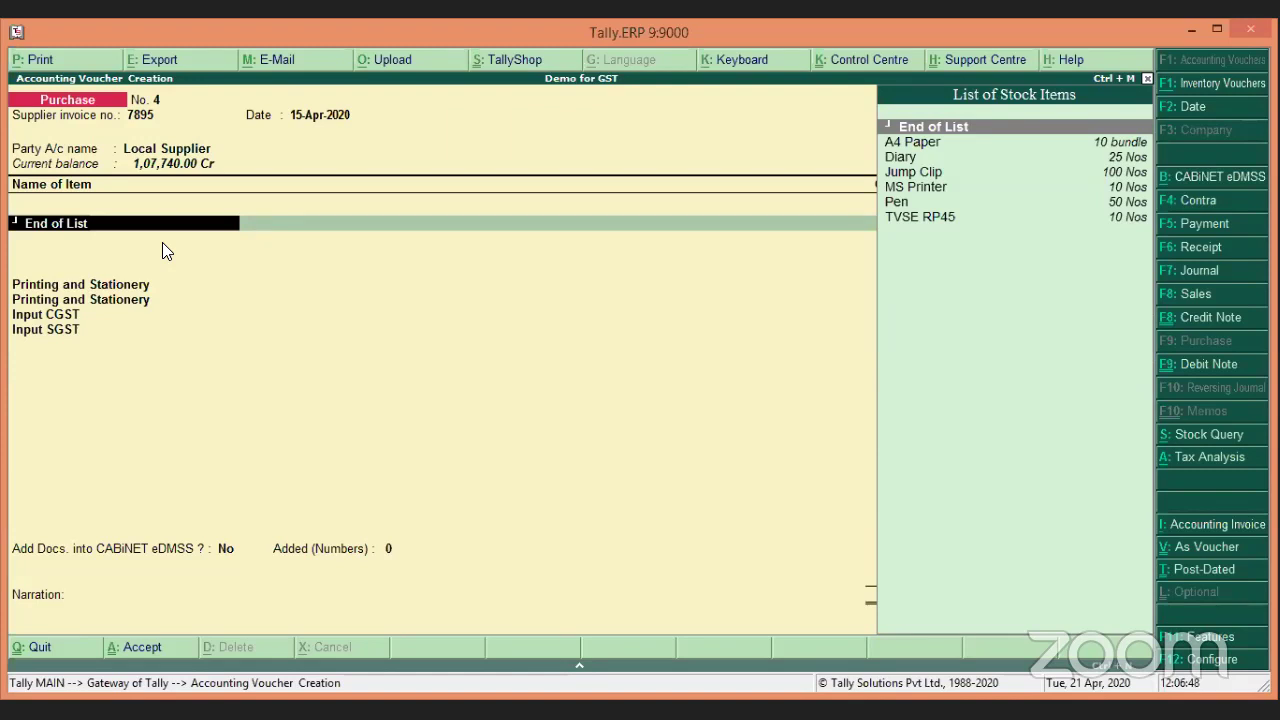
pyautogui.press('Return')
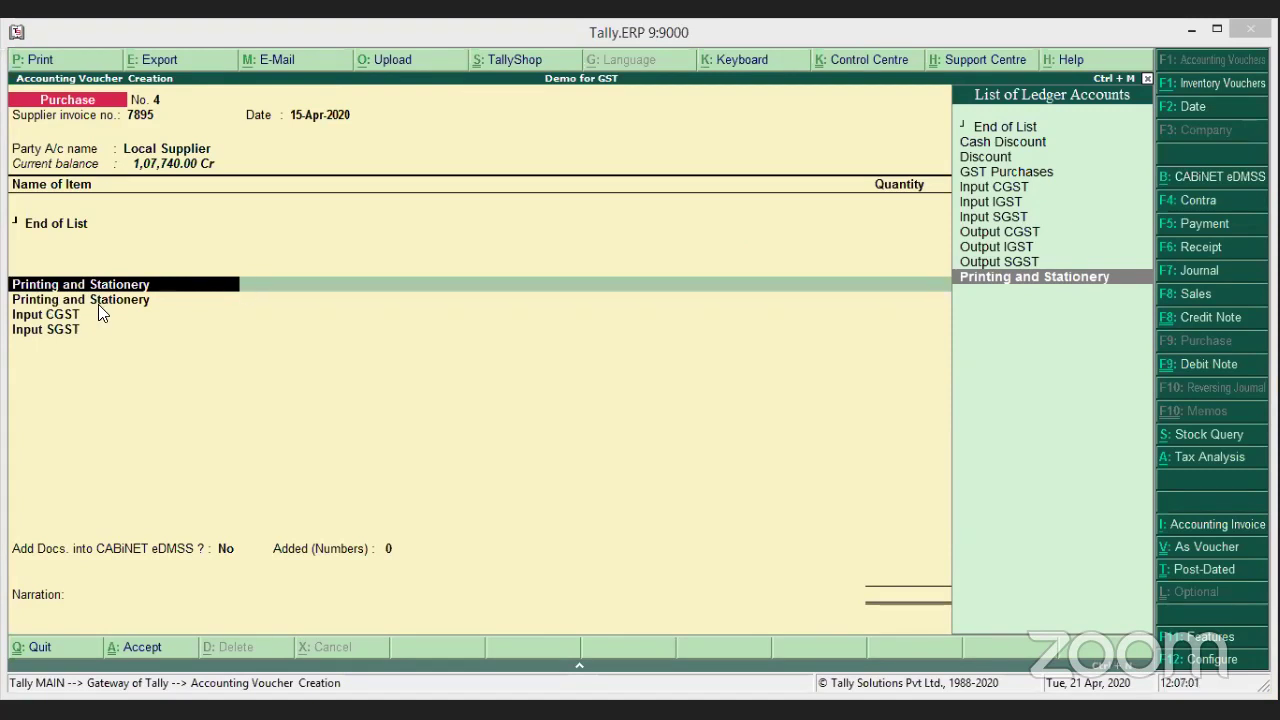
pyautogui.press('Return')
pyautogui.press('Return')
pyautogui.press('Return')
pyautogui.press('Return')
pyautogui.press('Return')
pyautogui.press('Return')
pyautogui.press('Return')
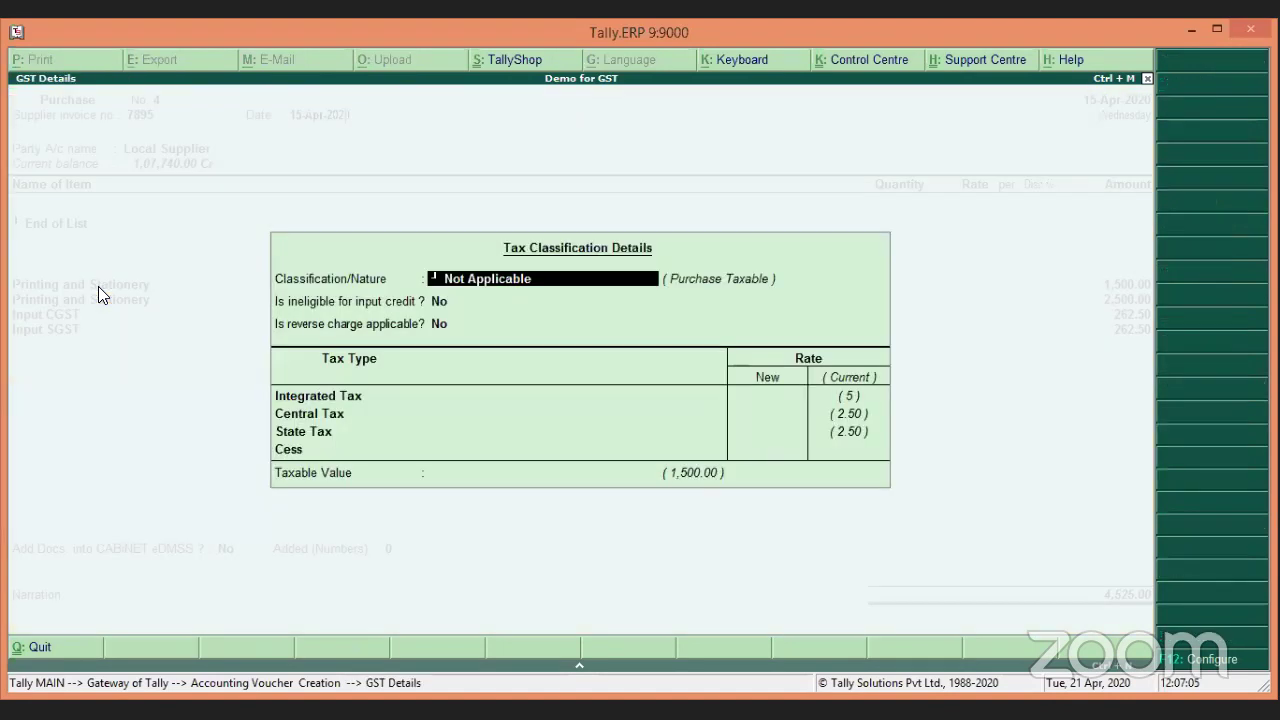
pyautogui.press('Return')
pyautogui.press('Return')
pyautogui.press('Return')
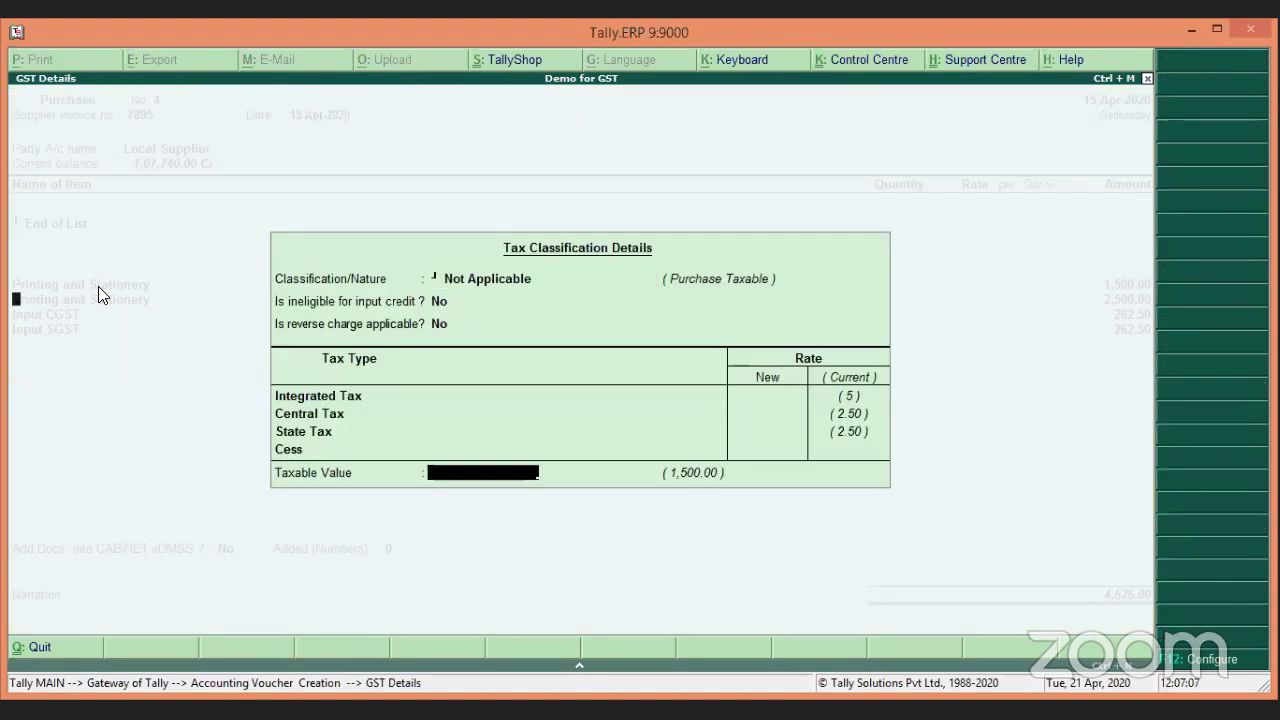
pyautogui.press('Return')
# Review the tax classification details of the 2,500 Printing and Stationery line and continue to the Input CGST amount.
pyautogui.press('Return')
pyautogui.press('Return')
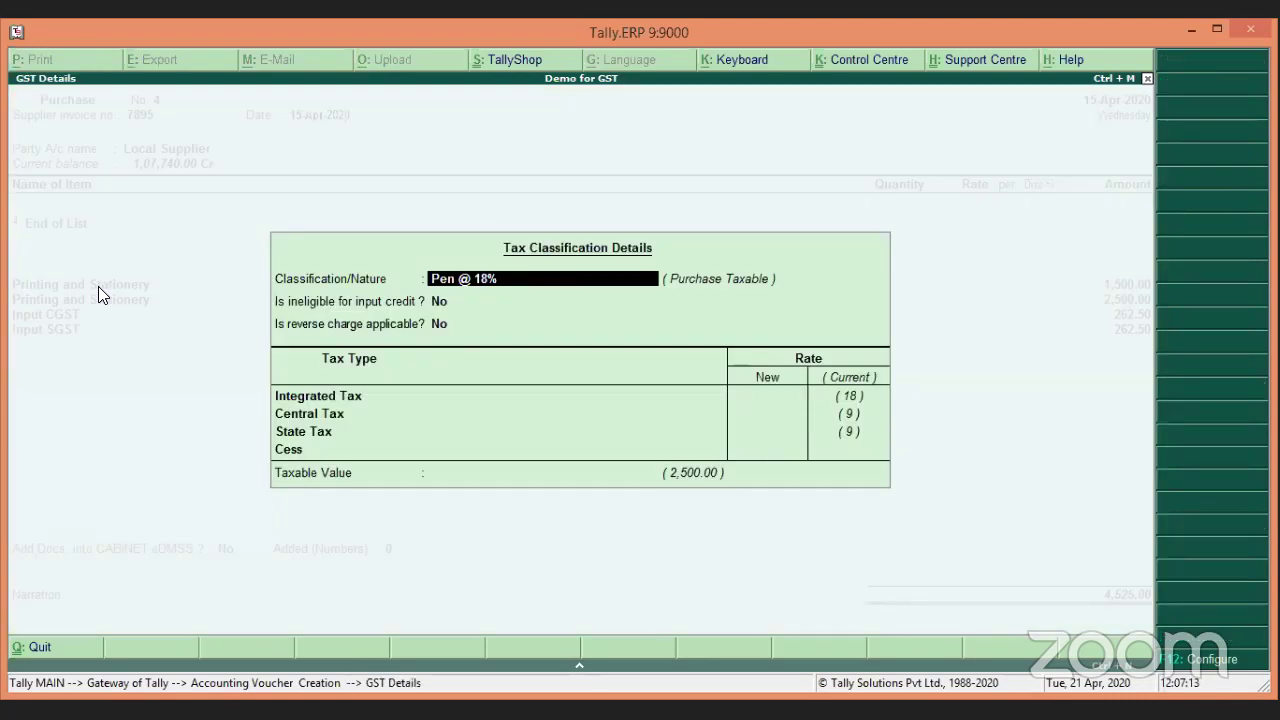
pyautogui.press('Return')
pyautogui.press('Return')
pyautogui.press('Return')
pyautogui.press('Return')
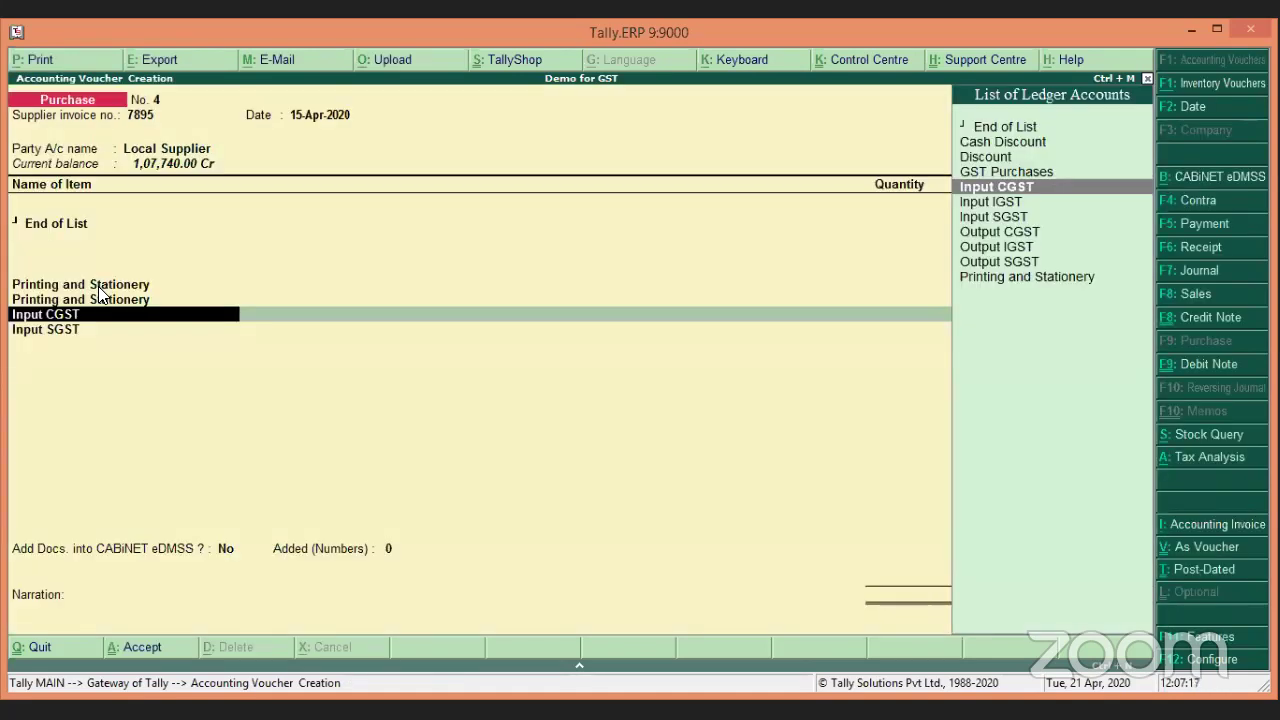
pyautogui.press('Return')
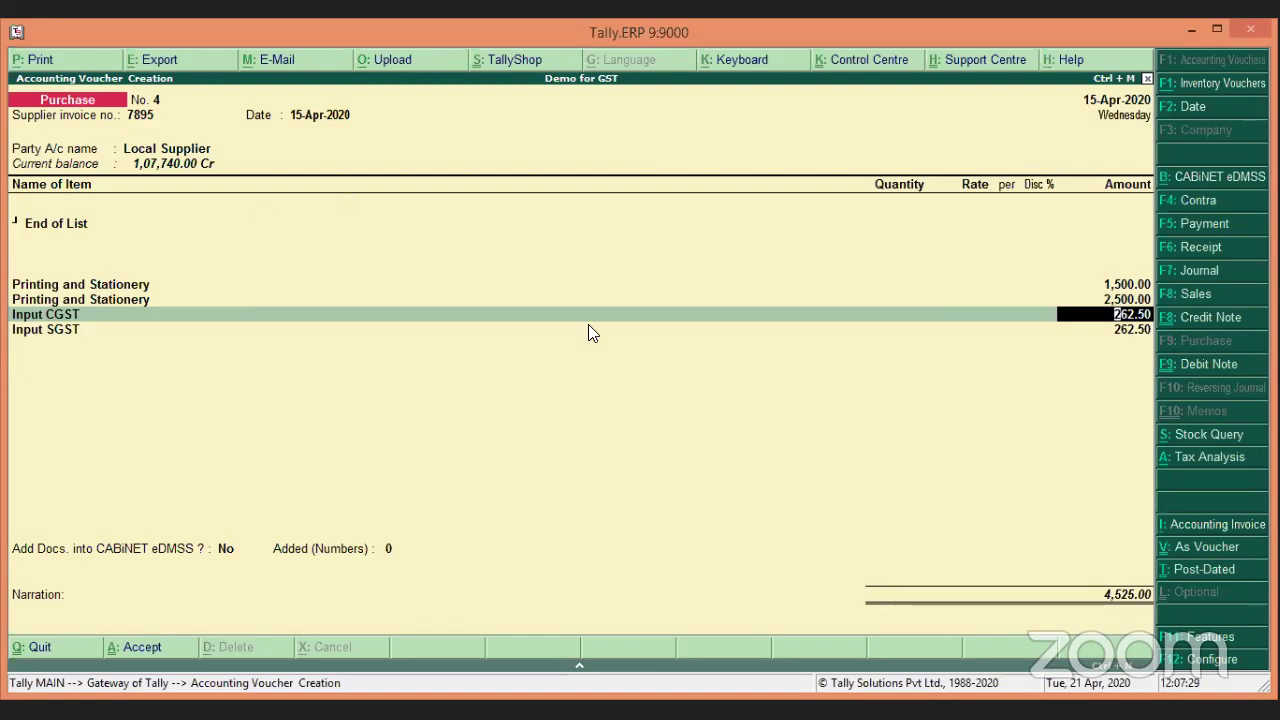
# Recheck the central and state tax breakdown in the detailed tax analysis, and return to the voucher's tax ledger lines.
pyautogui.click(1216, 462)
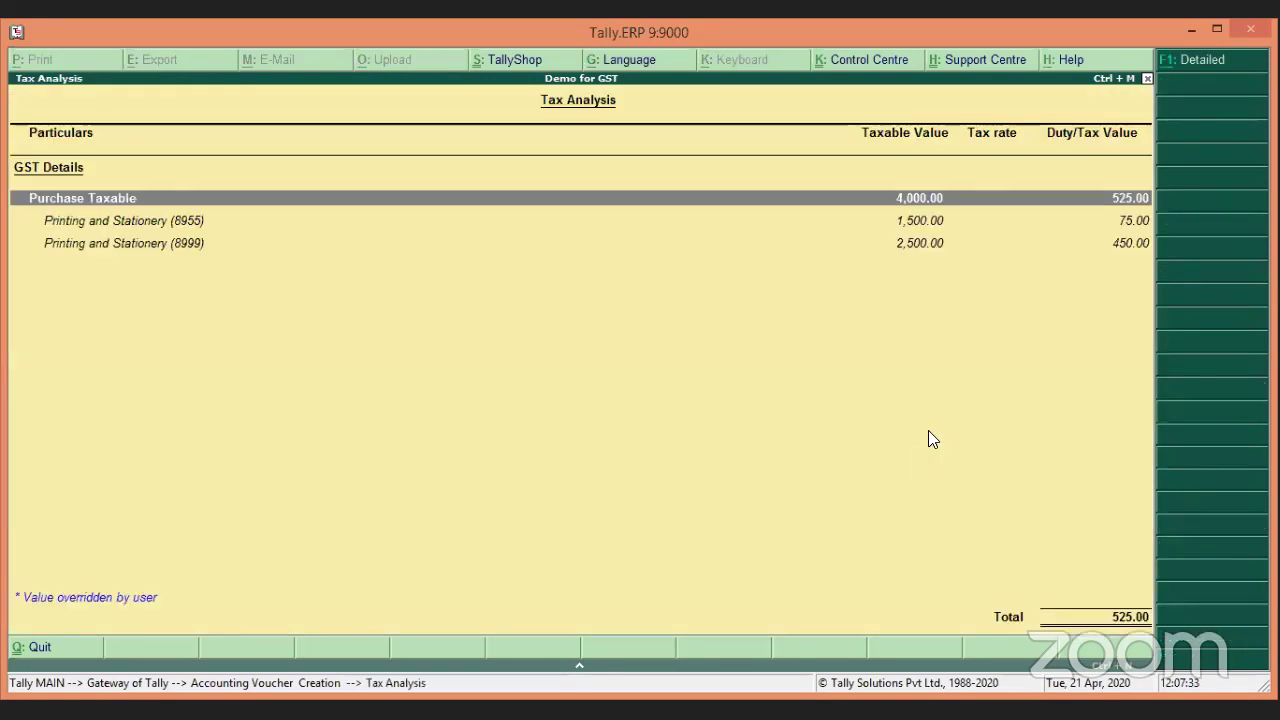
pyautogui.click(1200, 60)
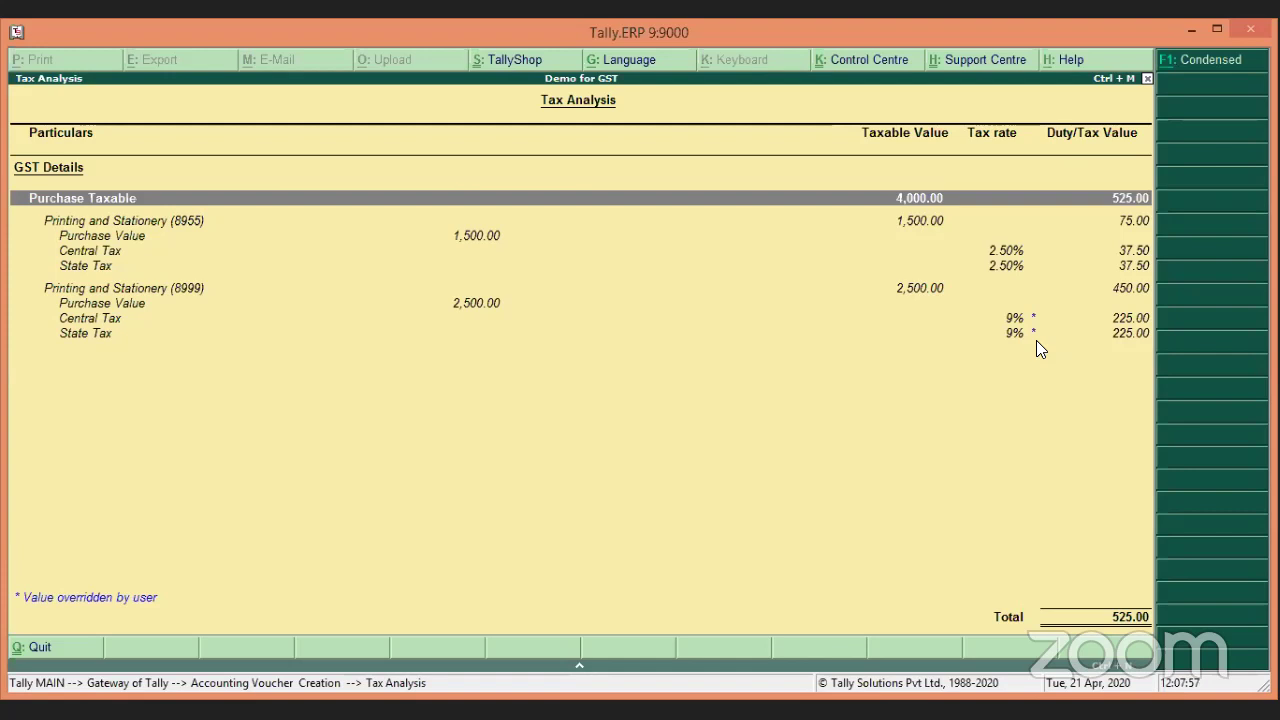
pyautogui.press('Escape')
pyautogui.press('Return')
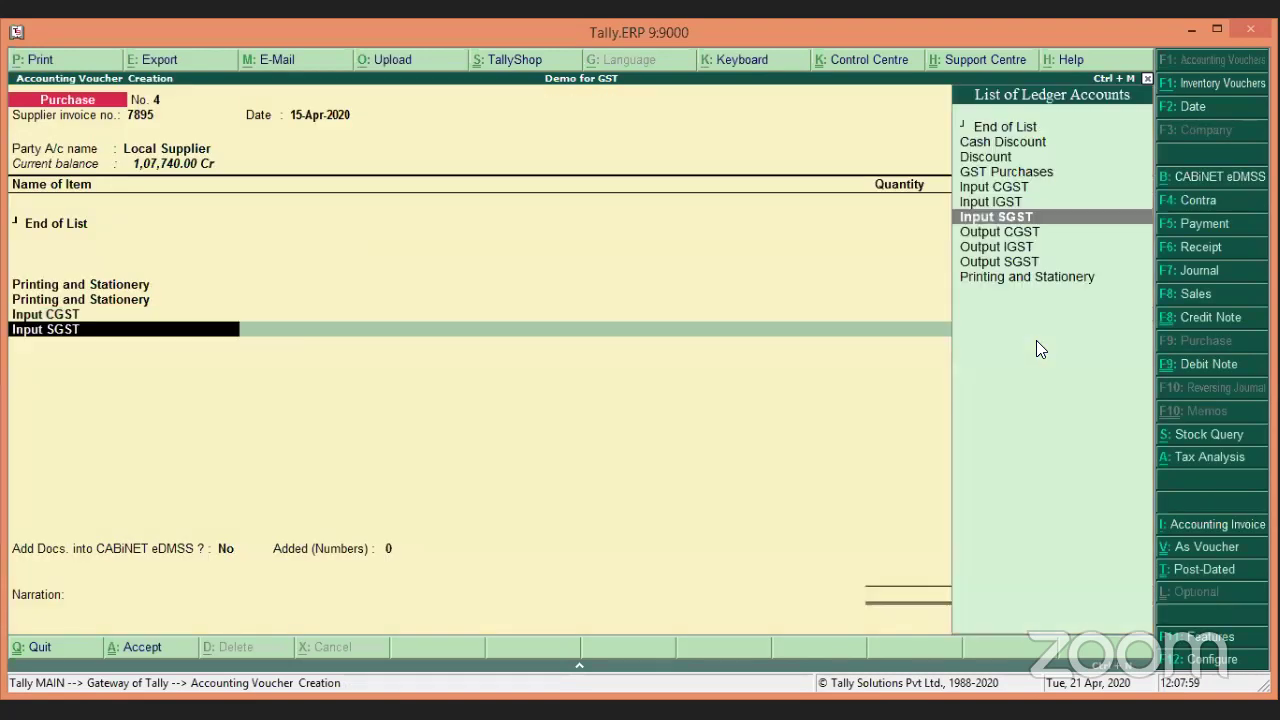
# Add the Input SGST ledger with its calculated amount to the purchase voucher and end the ledger list.
pyautogui.press('Return')
pyautogui.press('Return')
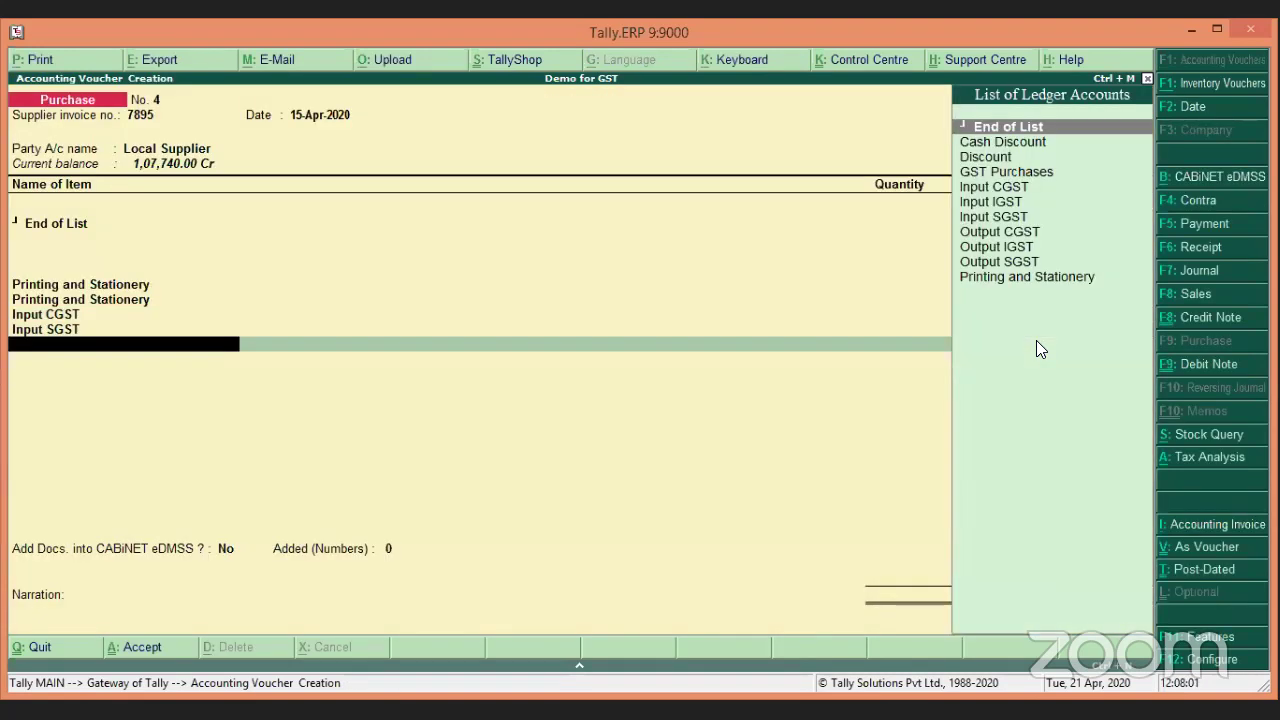
pyautogui.press('Return')
pyautogui.press('Return')
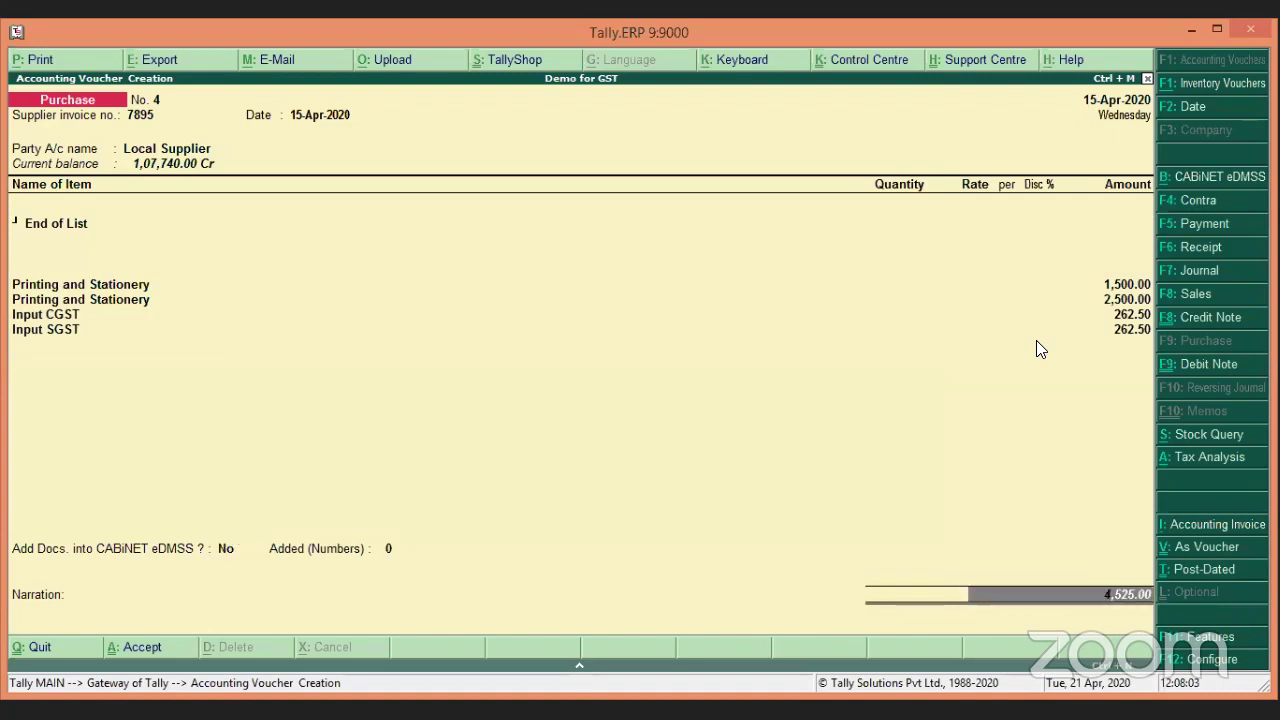
# Allocate the bill amount to new reference 7895 and save the voucher, accepting the modified tax details with conflicts to resolve later.
pyautogui.press('Return')
pyautogui.press('Return')
pyautogui.press('Return')
pyautogui.press('Return')
pyautogui.press('Return')
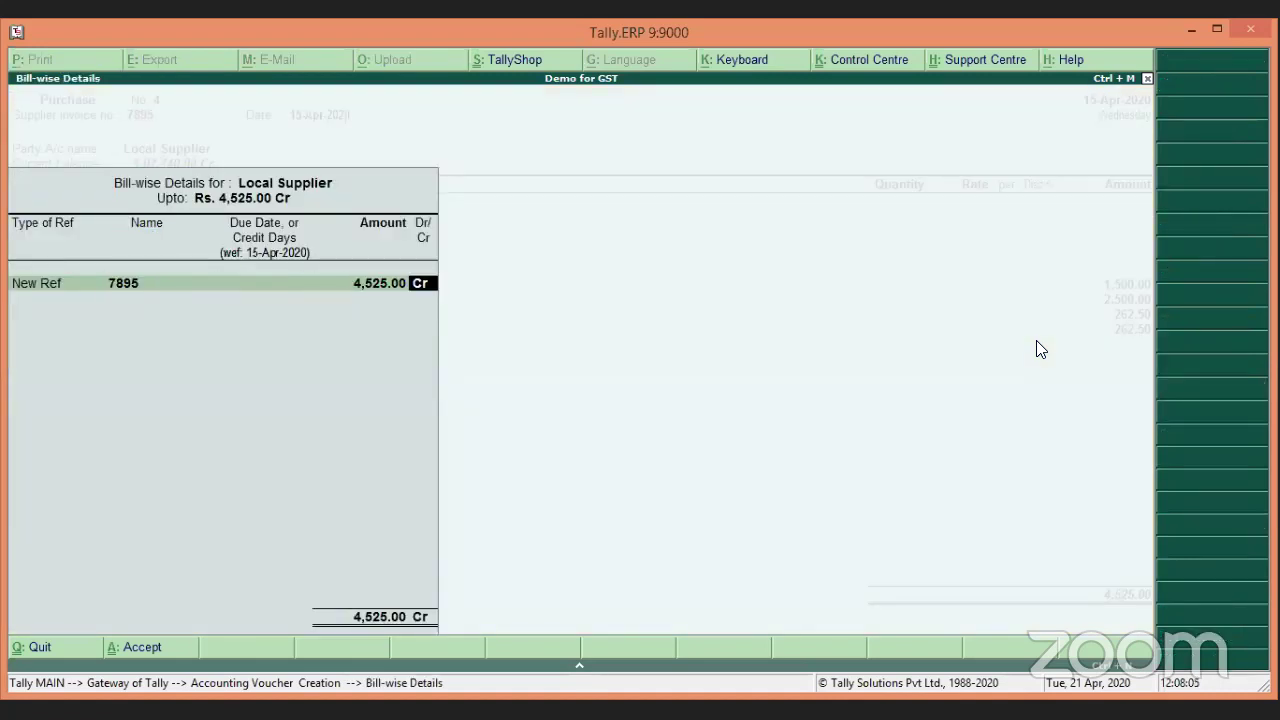
pyautogui.press('Return')
pyautogui.press('Return')
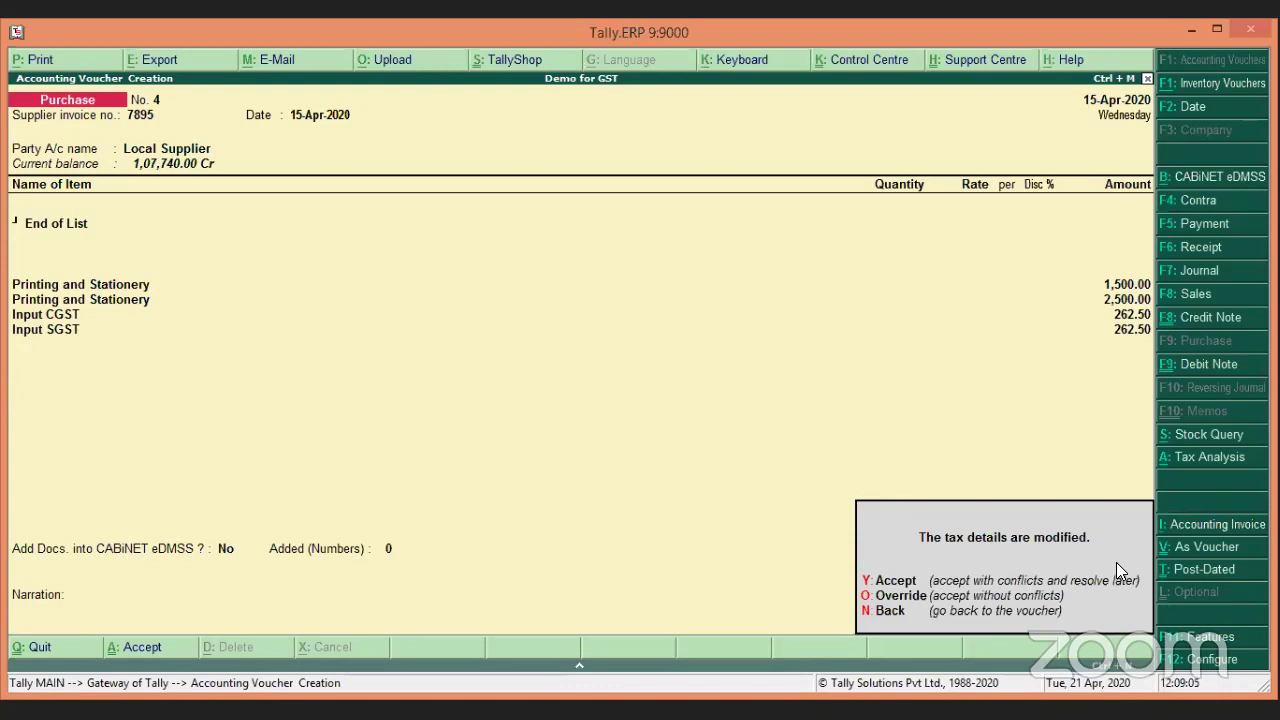
pyautogui.press('y')
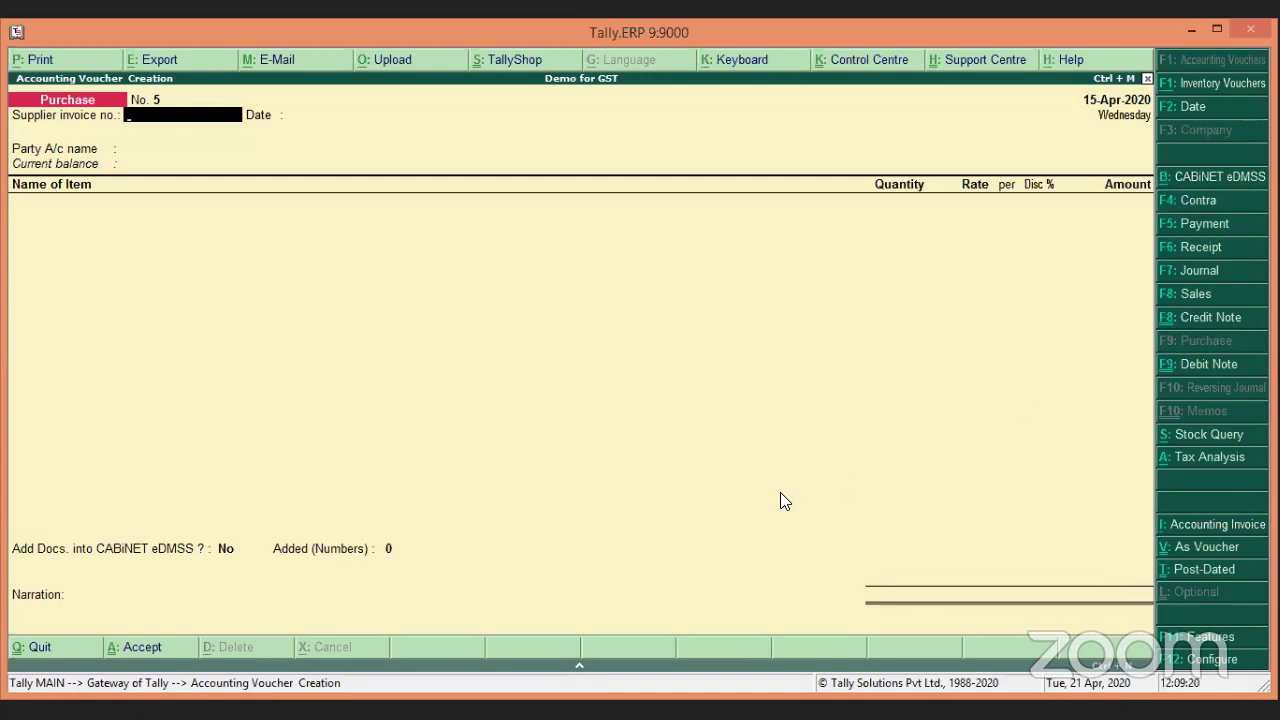
# Leave voucher entry and view the Day Book for the period starting 1-Apr-2020.
pyautogui.press('Escape')
pyautogui.press('Return')
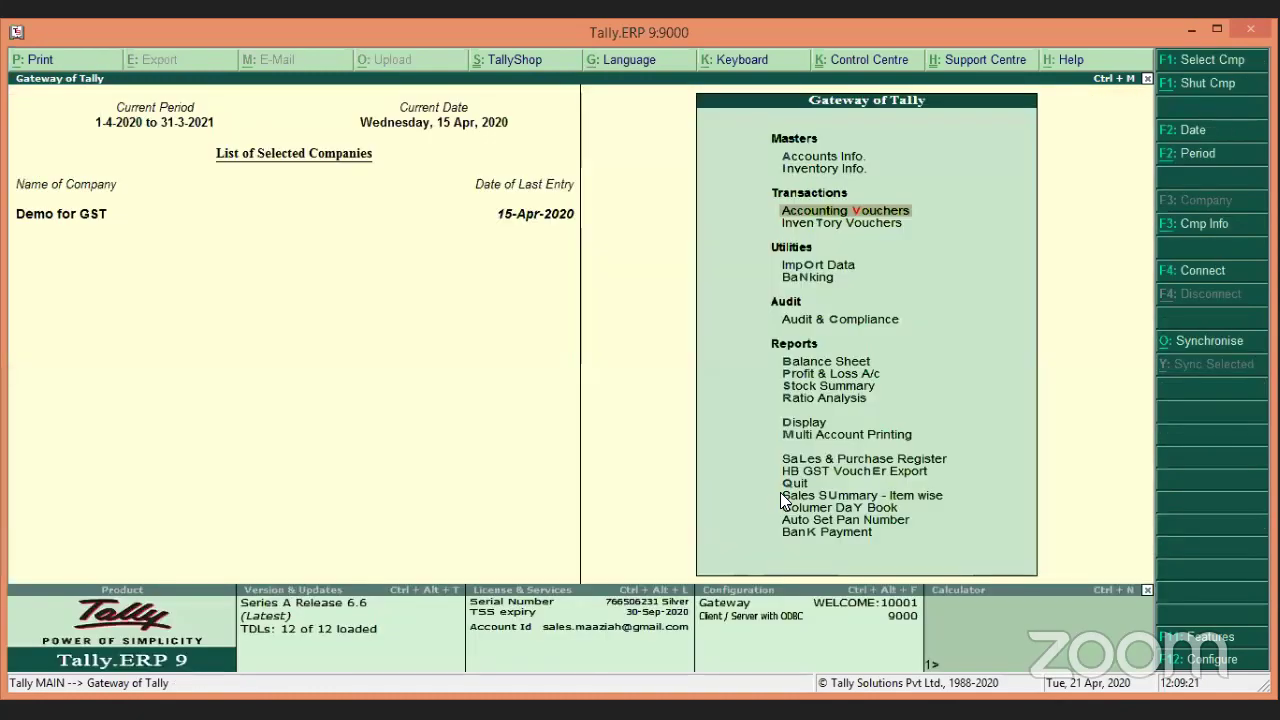
pyautogui.press('d')
pyautogui.press('a')
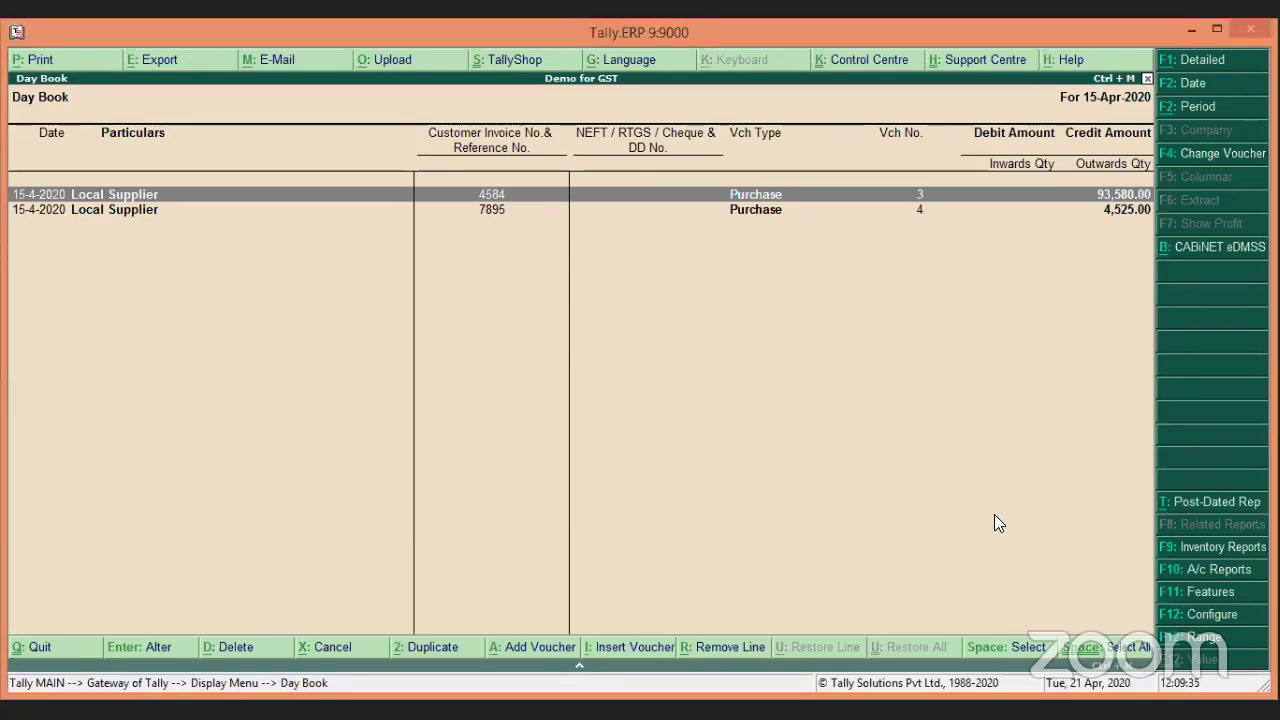
pyautogui.hotkey('alt', 'F2')
pyautogui.write('1-4')
pyautogui.press('Return')
pyautogui.press('Return')
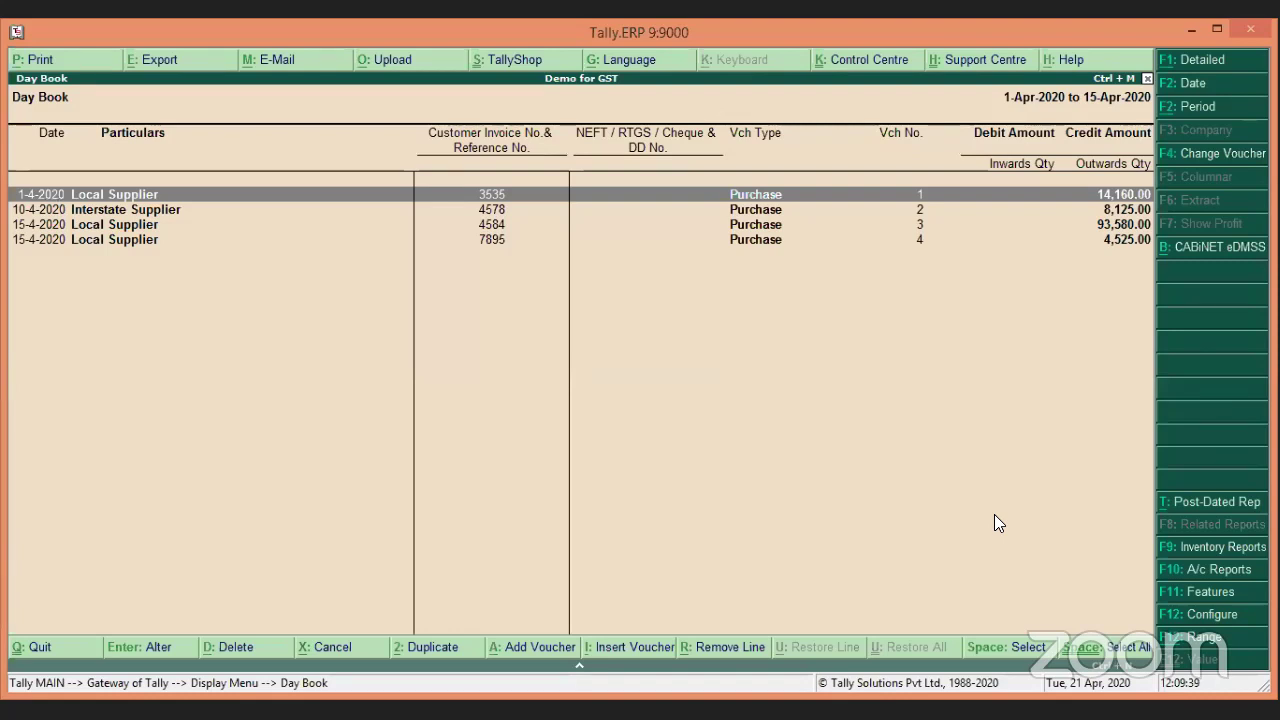
# Review purchase voucher No. 3 from the Day Book, including its TVSE RP45 item line, and leave it without changes.
pyautogui.press('Down')
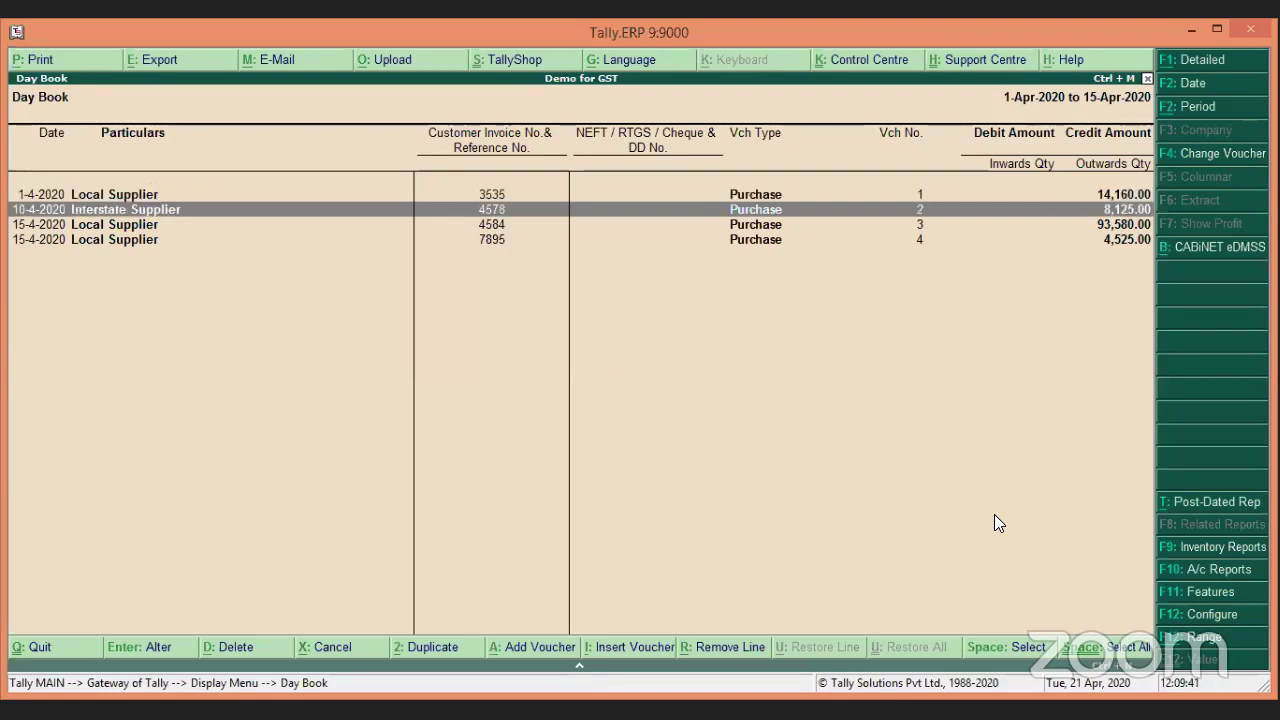
pyautogui.press('Up')
pyautogui.press('Down')
pyautogui.press('Down')
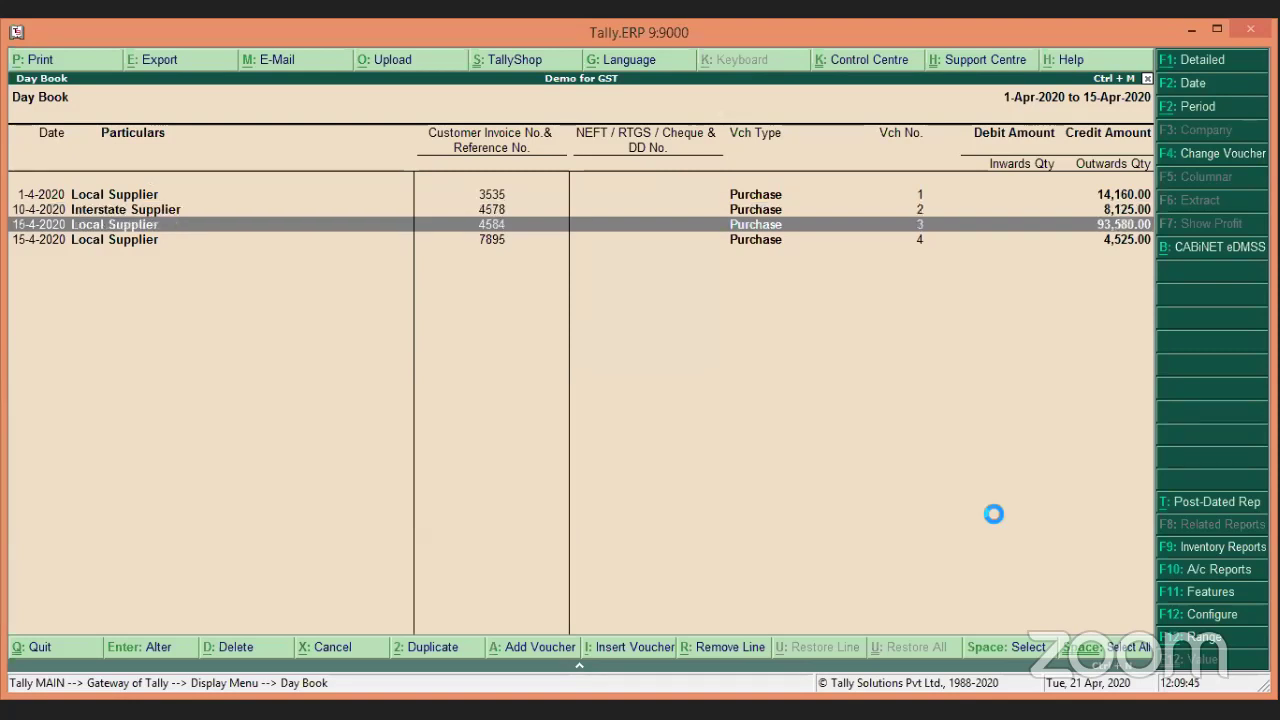
pyautogui.press('Return')
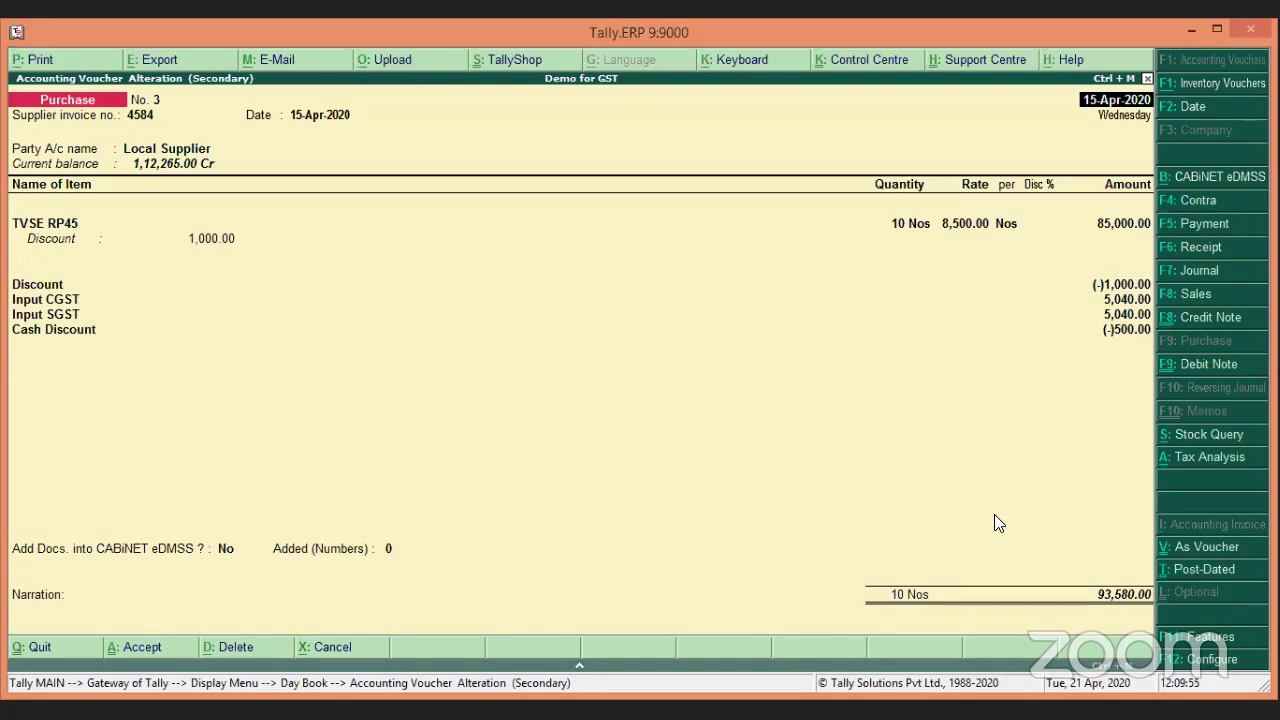
pyautogui.click(1062, 222)
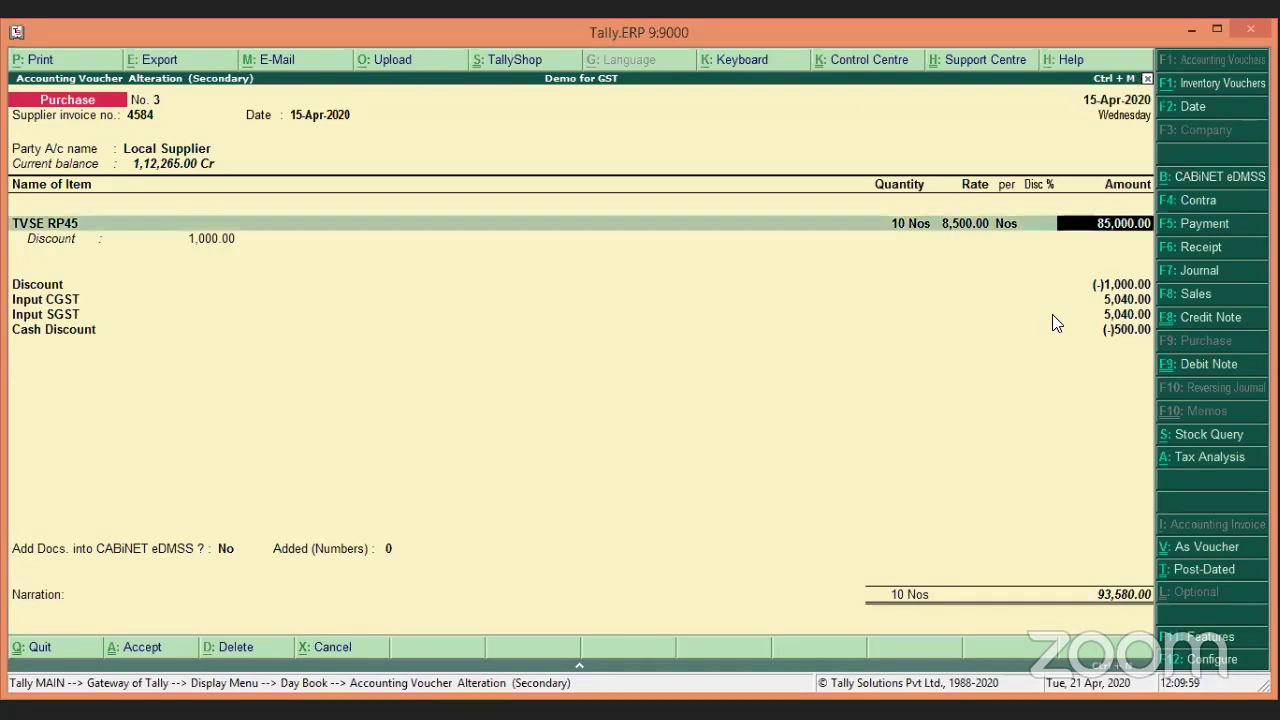
pyautogui.press('BackSpace')
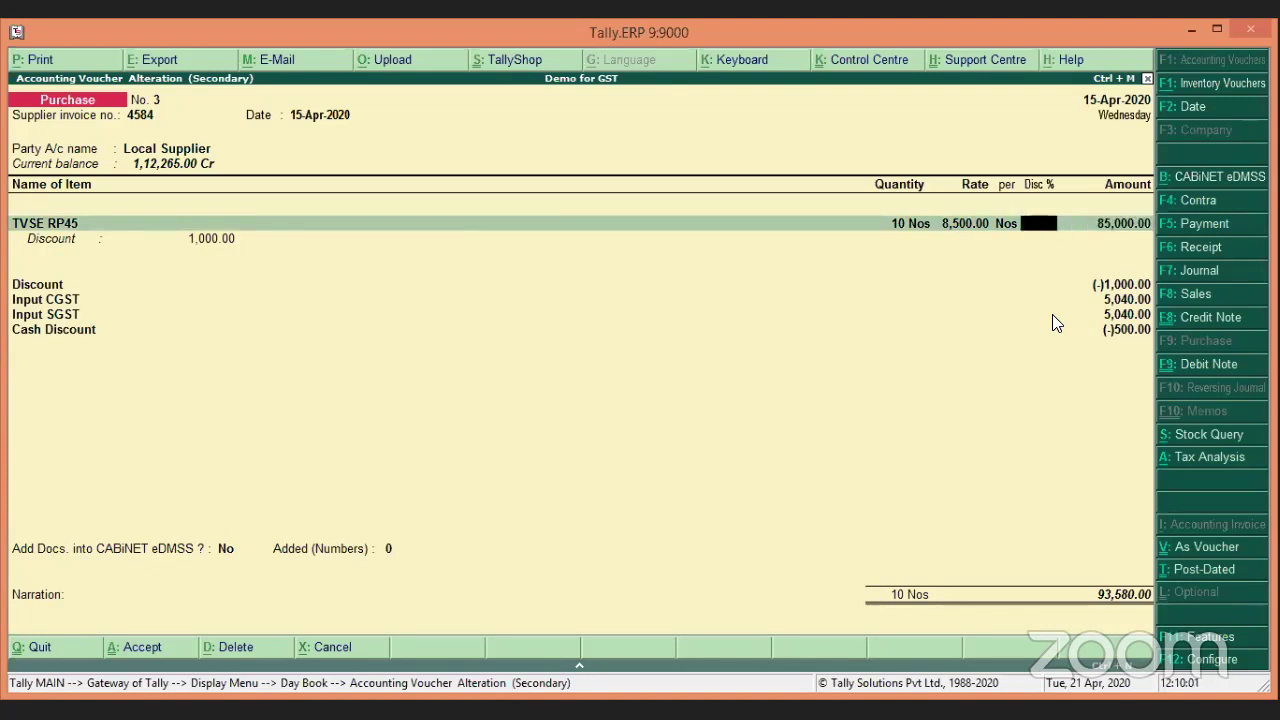
pyautogui.press('Escape')
pyautogui.press('y')
# Review the Printing and Stationery purchase voucher No. 4 without changes, and return to the Gateway of Tally.
pyautogui.press('Down')
pyautogui.press('Return')
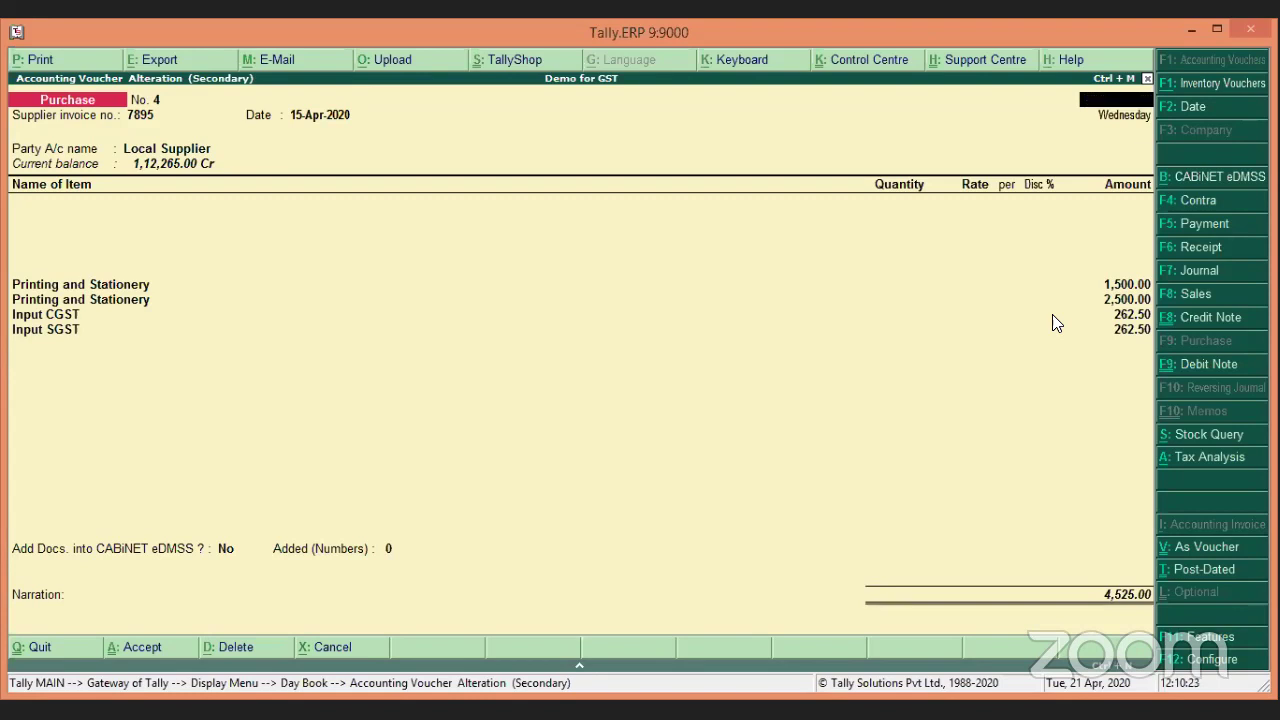
pyautogui.press('Escape')
pyautogui.press('y')
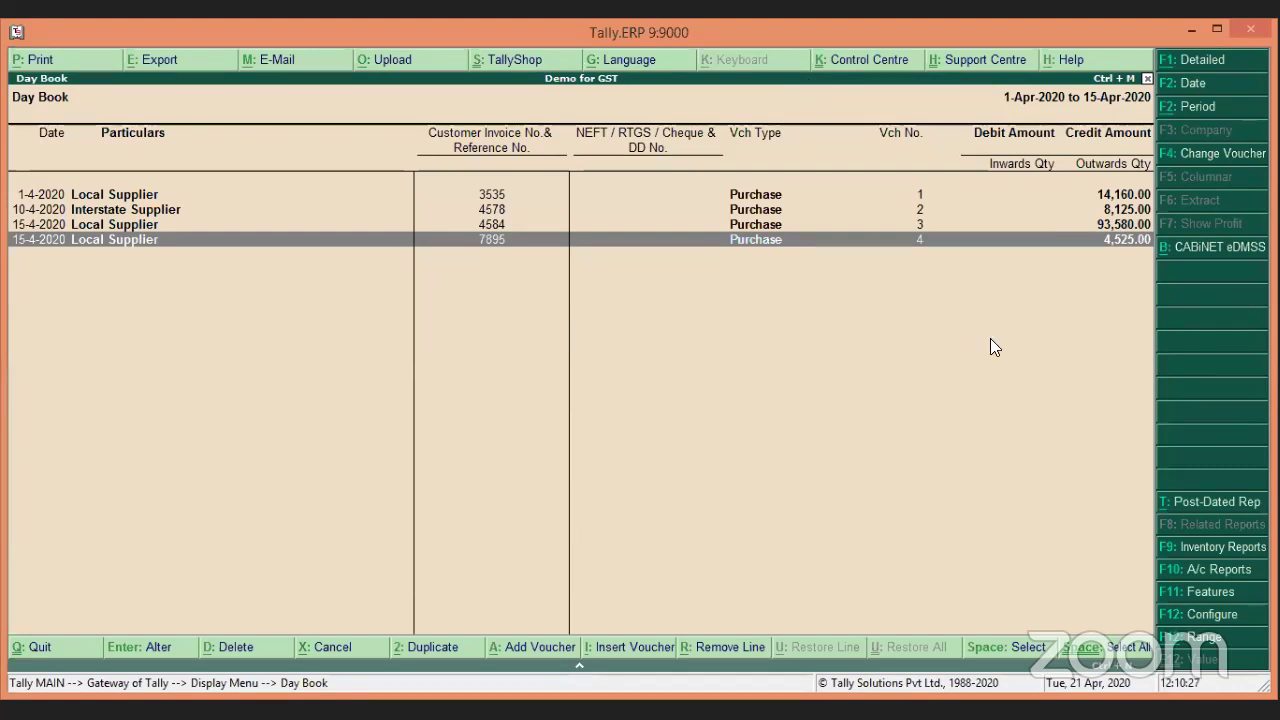
pyautogui.press('Escape')
pyautogui.press('Escape')
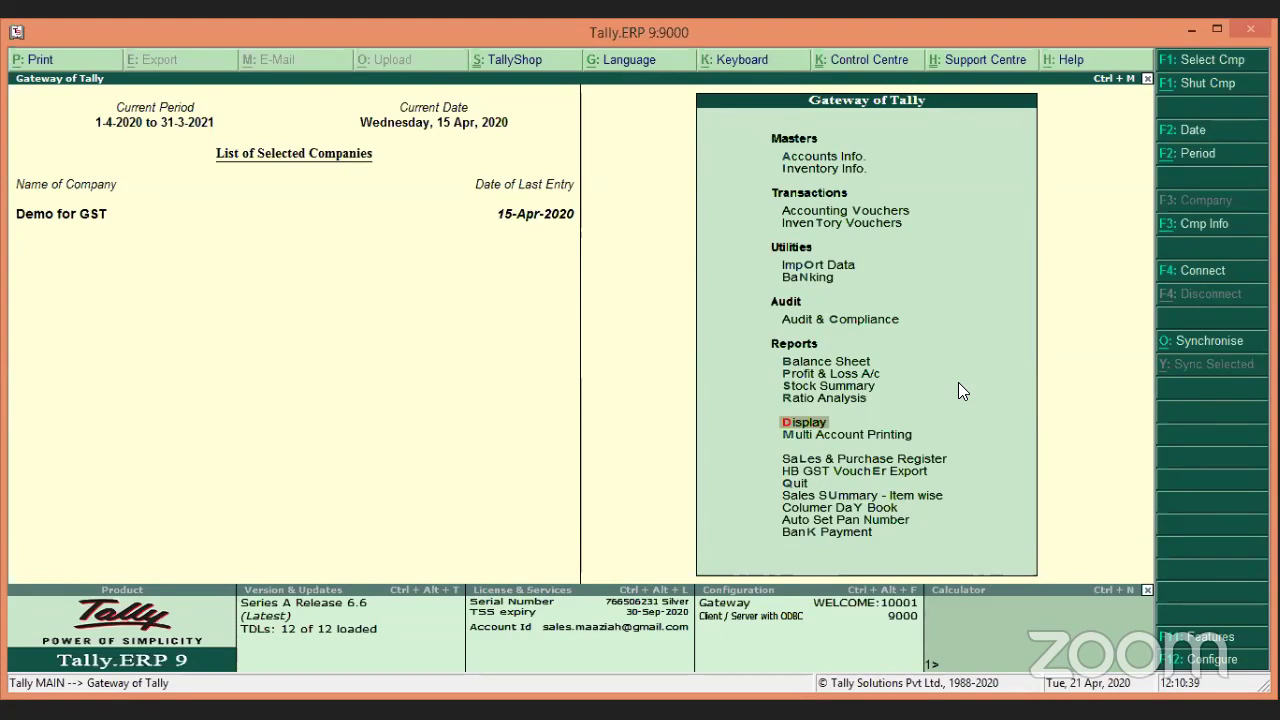
# Start a new purchase voucher dated 18-Apr-2020 with supplier invoice number 4712 and the same invoice date.
pyautogui.press('Up')
pyautogui.press('Up')
pyautogui.press('Up')
pyautogui.press('Up')
pyautogui.press('Up')
pyautogui.press('Up')
pyautogui.press('Up')
pyautogui.press('Up')
pyautogui.press('Up')
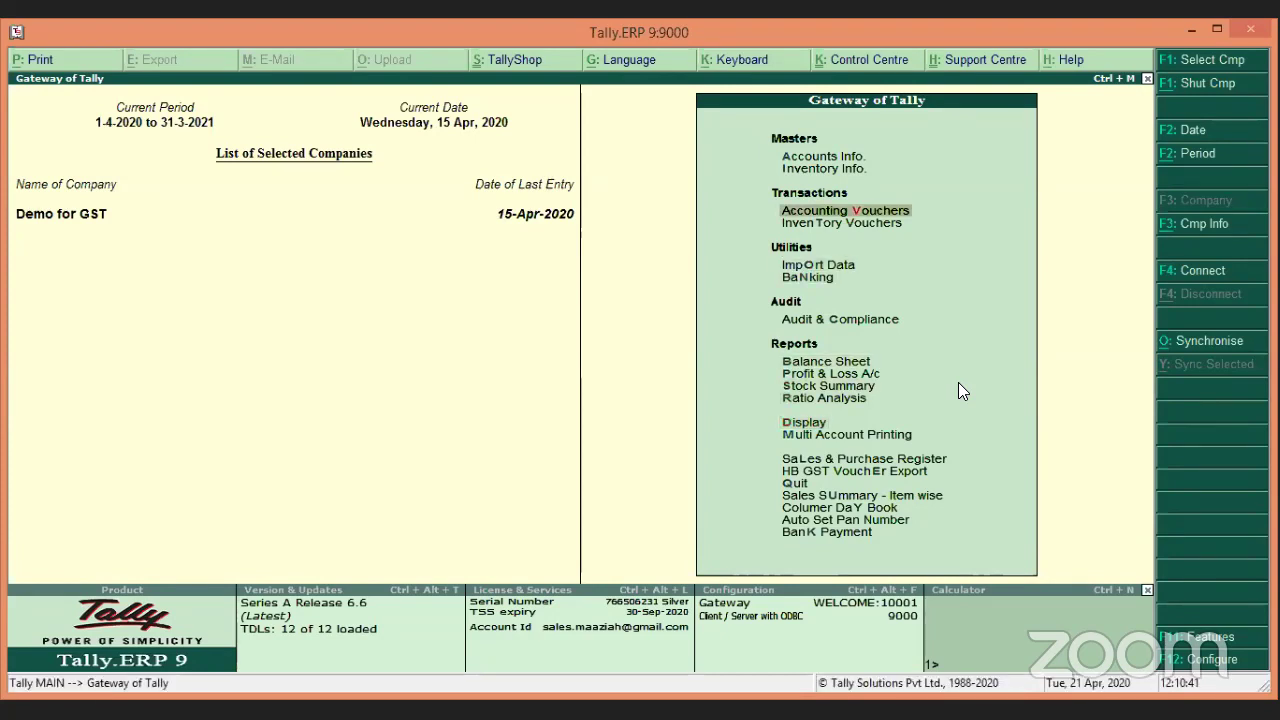
pyautogui.press('Return')
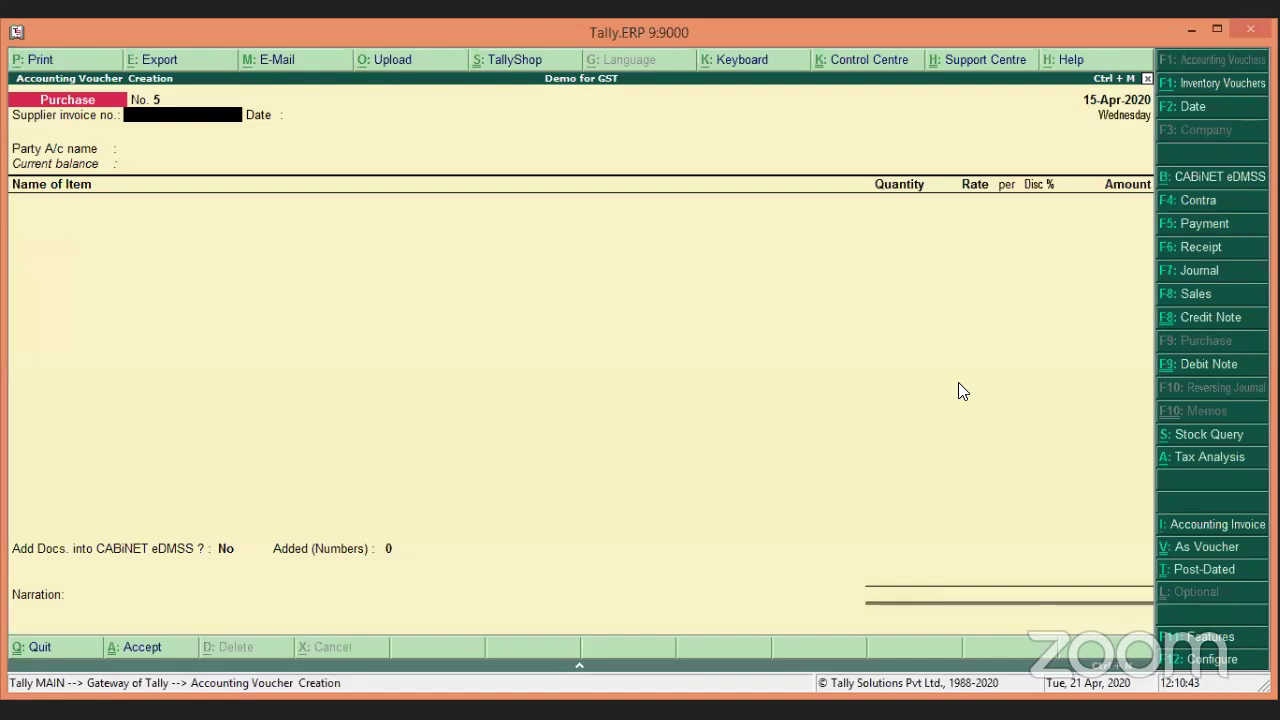
pyautogui.press('F2')
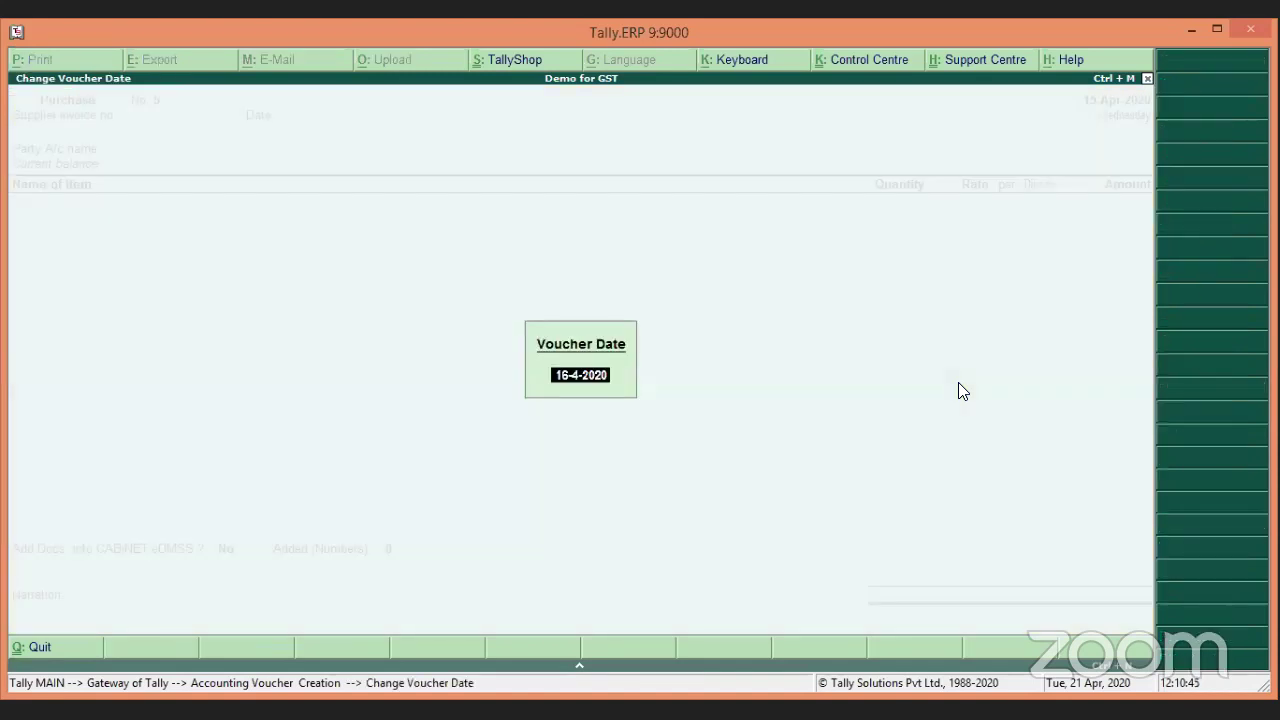
pyautogui.write('18')
pyautogui.press('Return')
pyautogui.write('4712')
pyautogui.press('Return')
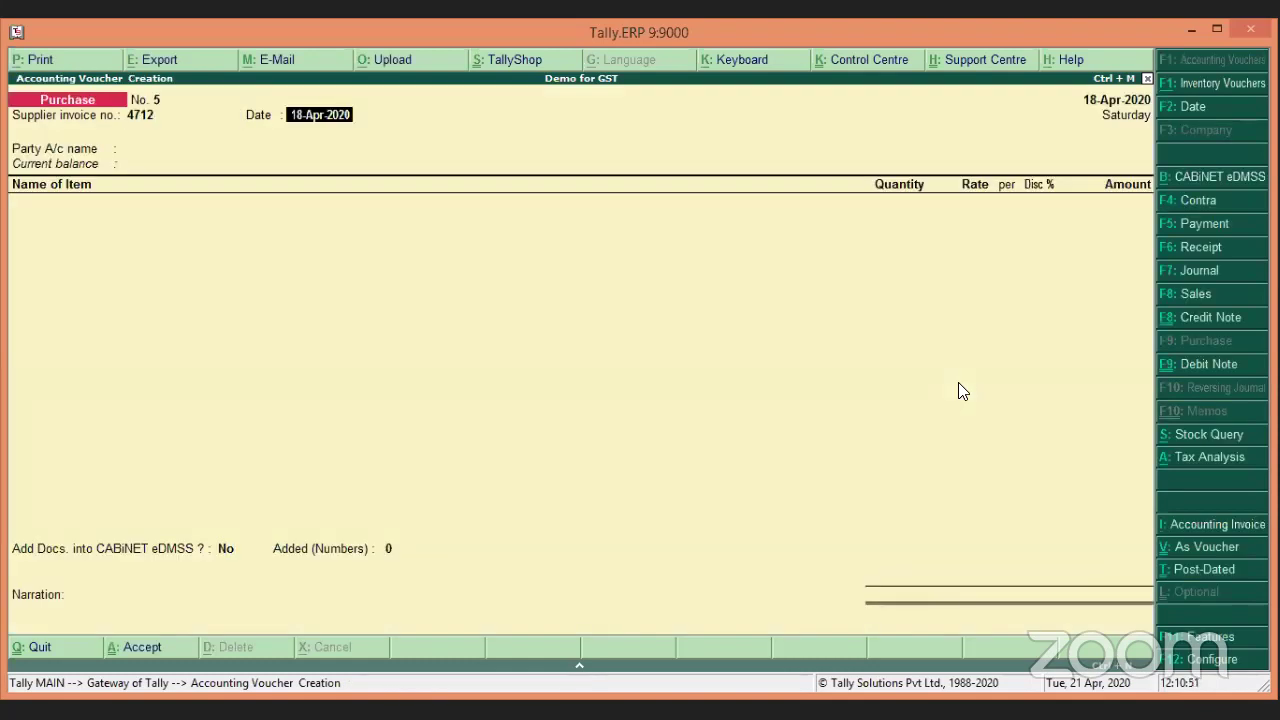
pyautogui.press('Return')
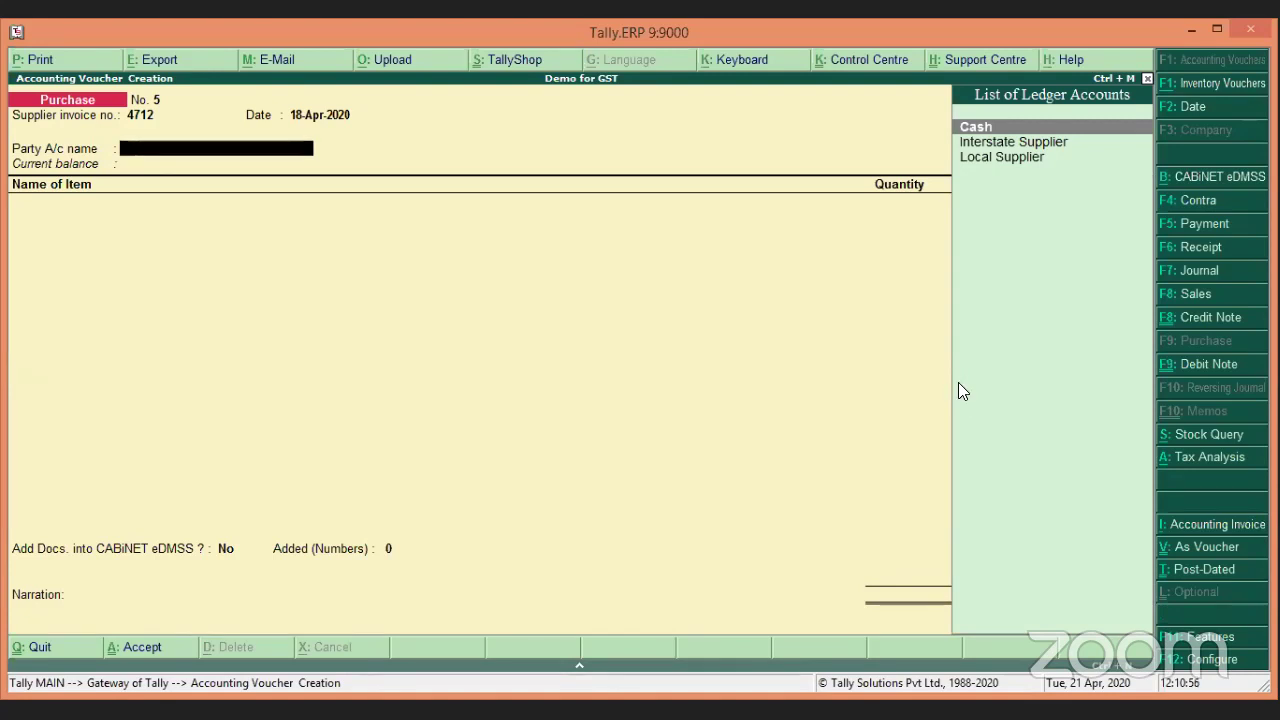
# Create a party ledger from within the voucher named Unregister Supplier, leaving alias, description and notes blank.
pyautogui.hotkey('alt', 'c')
pyautogui.write('U')
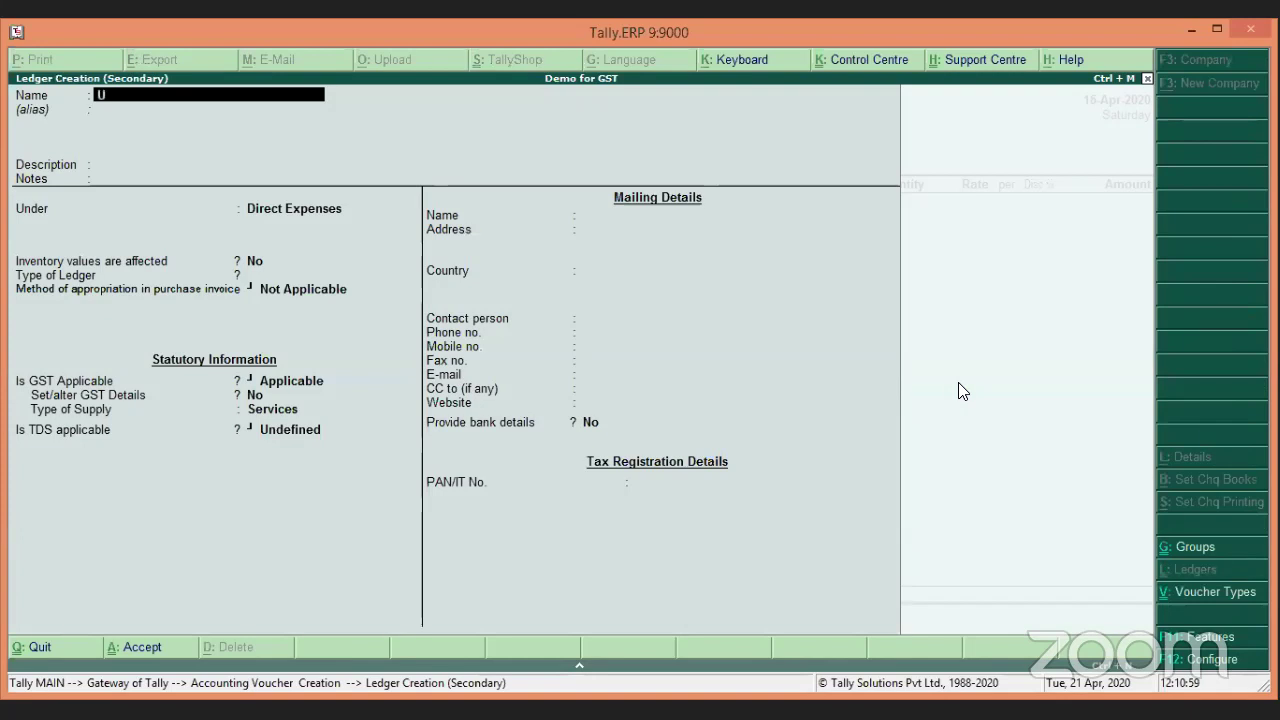
pyautogui.write('nregister')
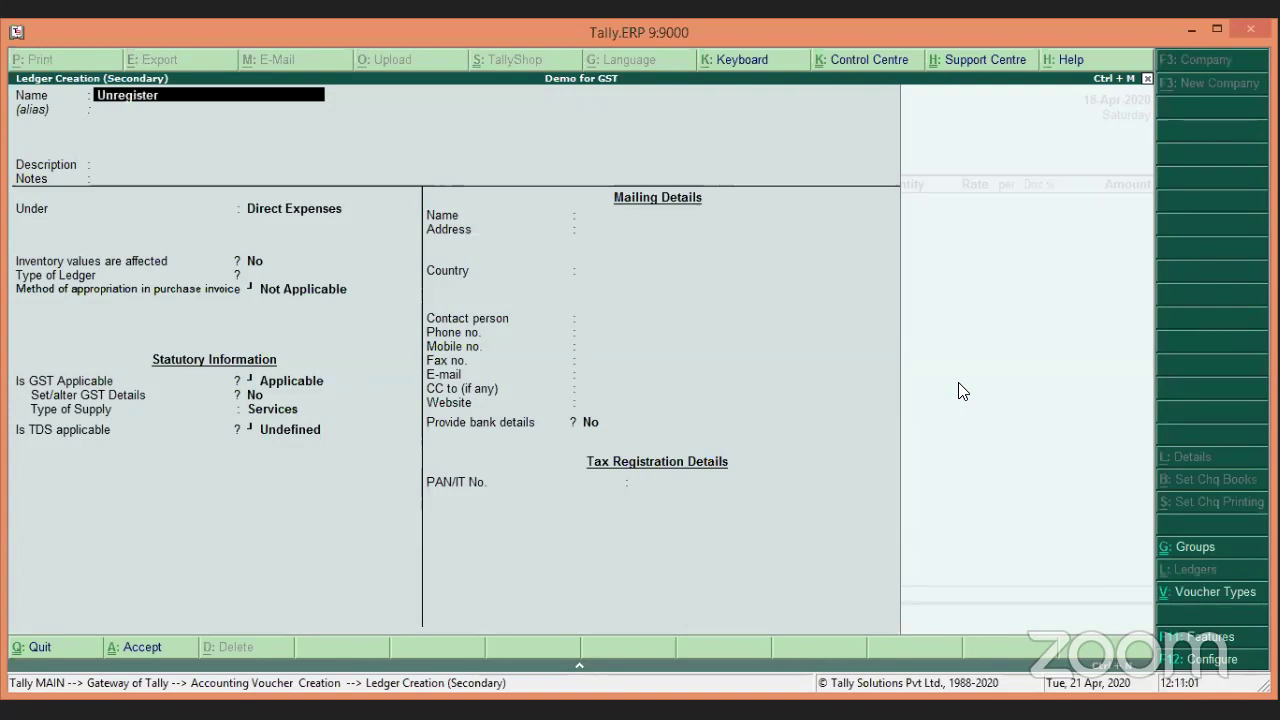
pyautogui.write(' Supplier')
pyautogui.press('Return')
pyautogui.press('Return')
pyautogui.press('Return')
pyautogui.press('Return')
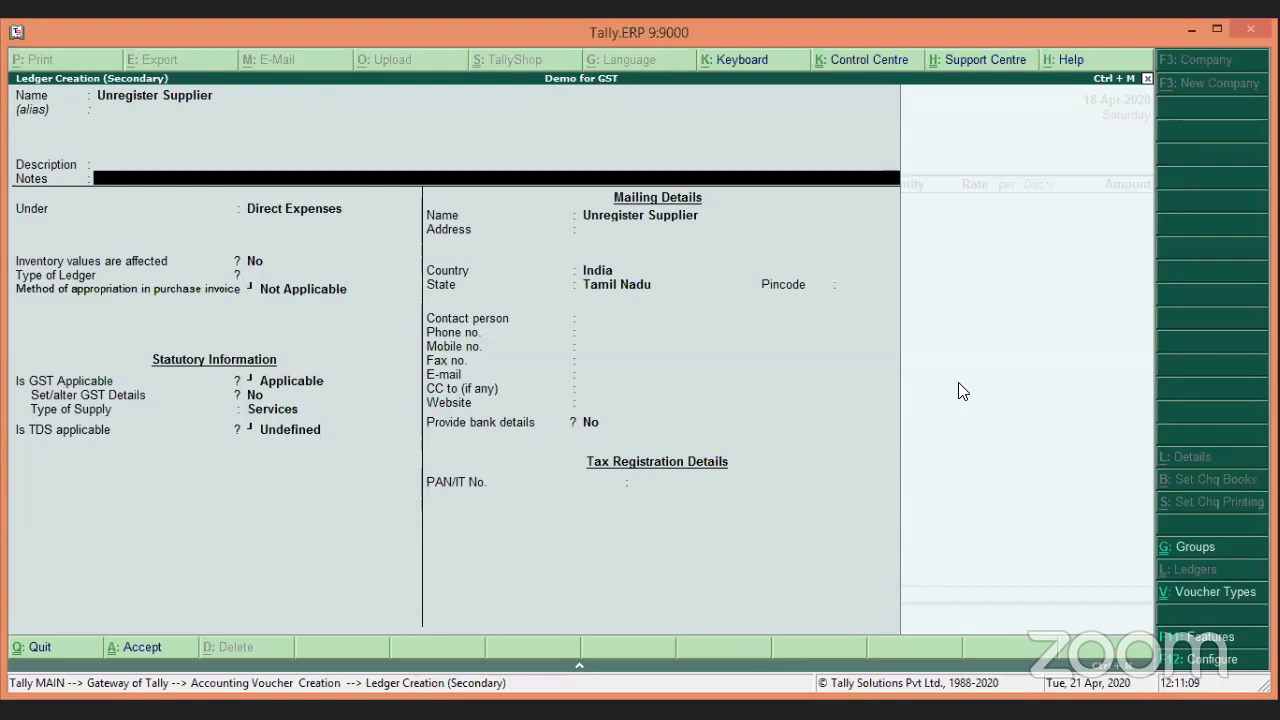
# Place the Unregister Supplier ledger under Sundry Creditors, keeping the default bill-by-bill, inventory and TDS settings.
pyautogui.write('Sun')
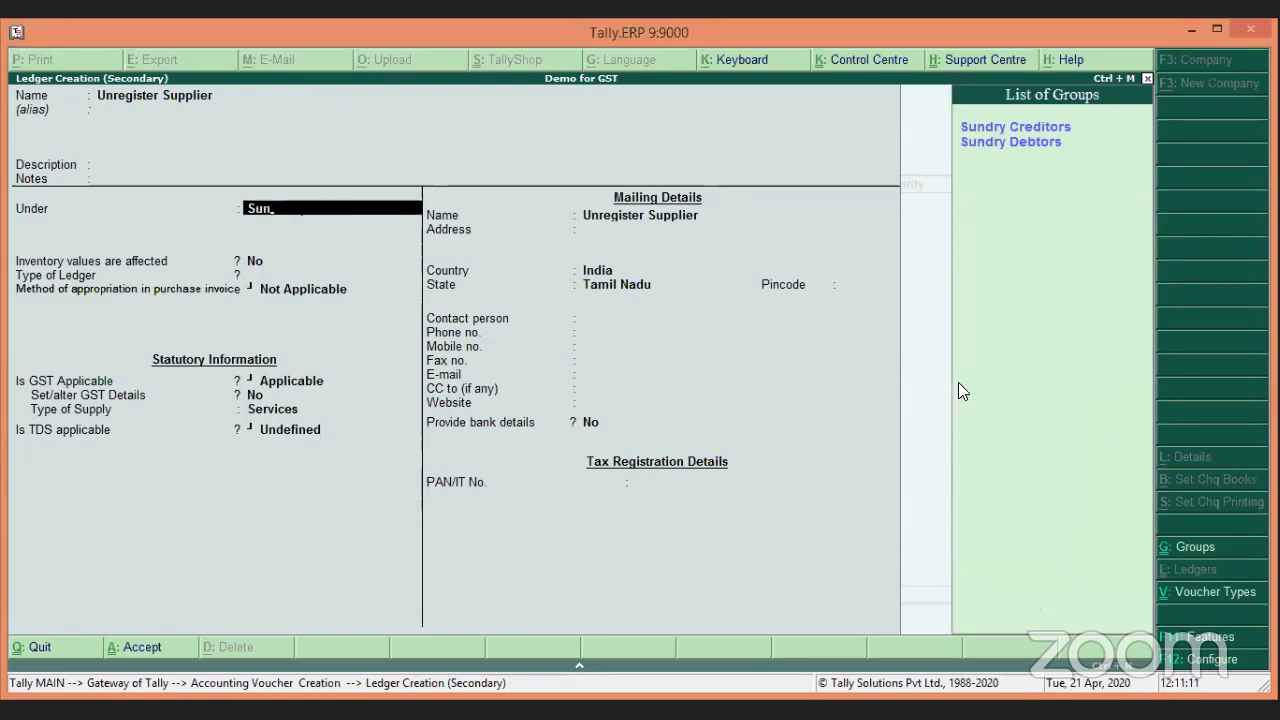
pyautogui.press('Down')
pyautogui.press('Up')
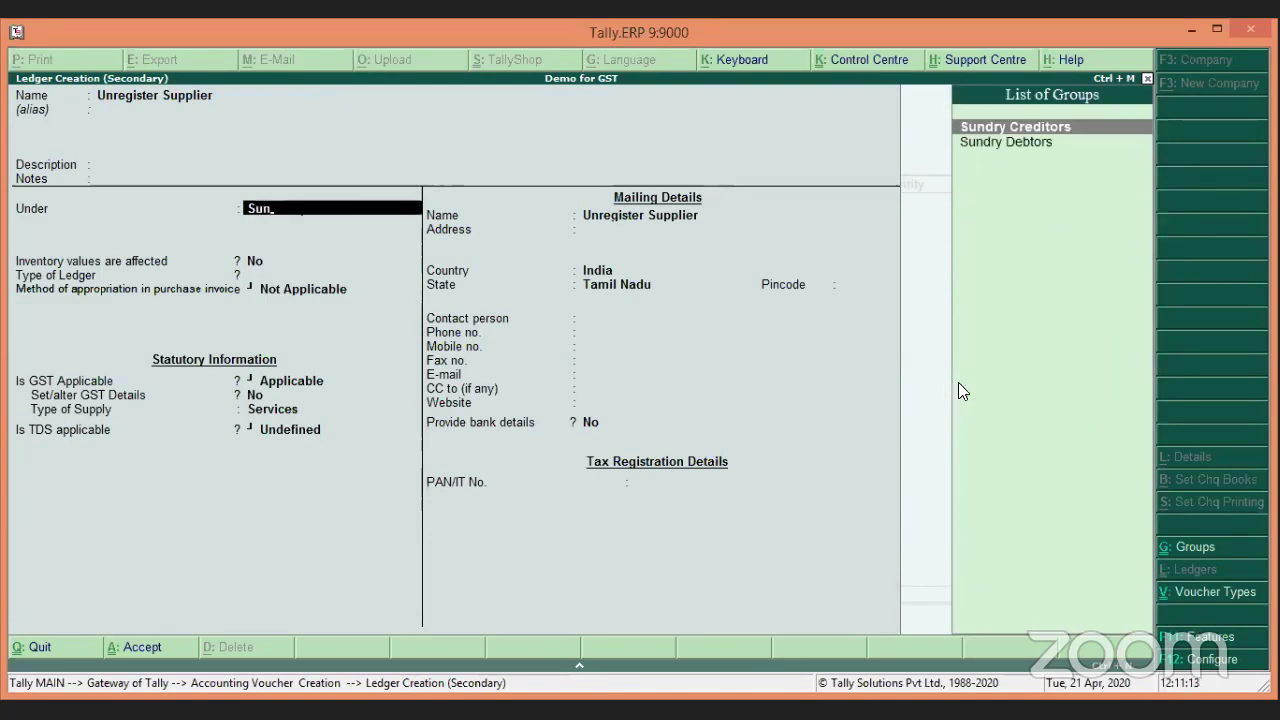
pyautogui.press('Return')
pyautogui.press('Return')
pyautogui.press('Return')
pyautogui.press('Return')
pyautogui.press('Return')
pyautogui.press('Return')
pyautogui.press('Return')
pyautogui.press('Return')
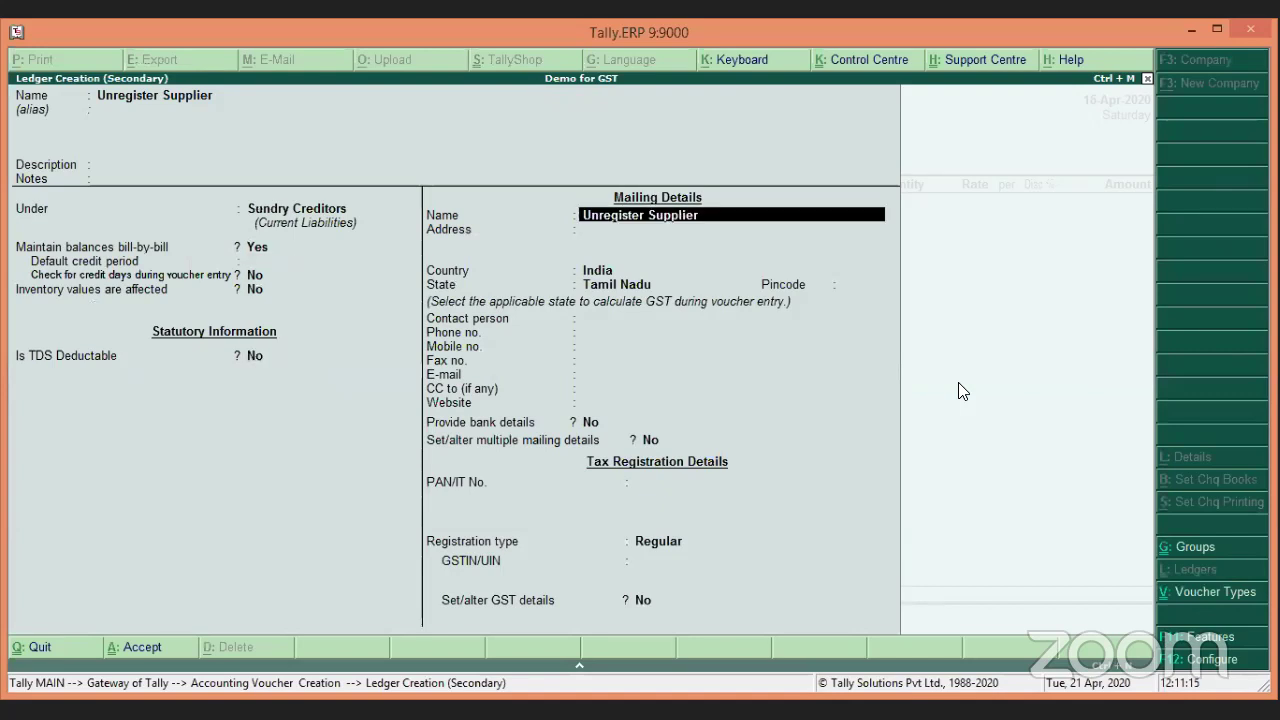
# Keep the supplier ledger's default mailing details, with Tamil Nadu as state, and set its registration type to Unregistered.
pyautogui.press('Return')
pyautogui.press('Return')
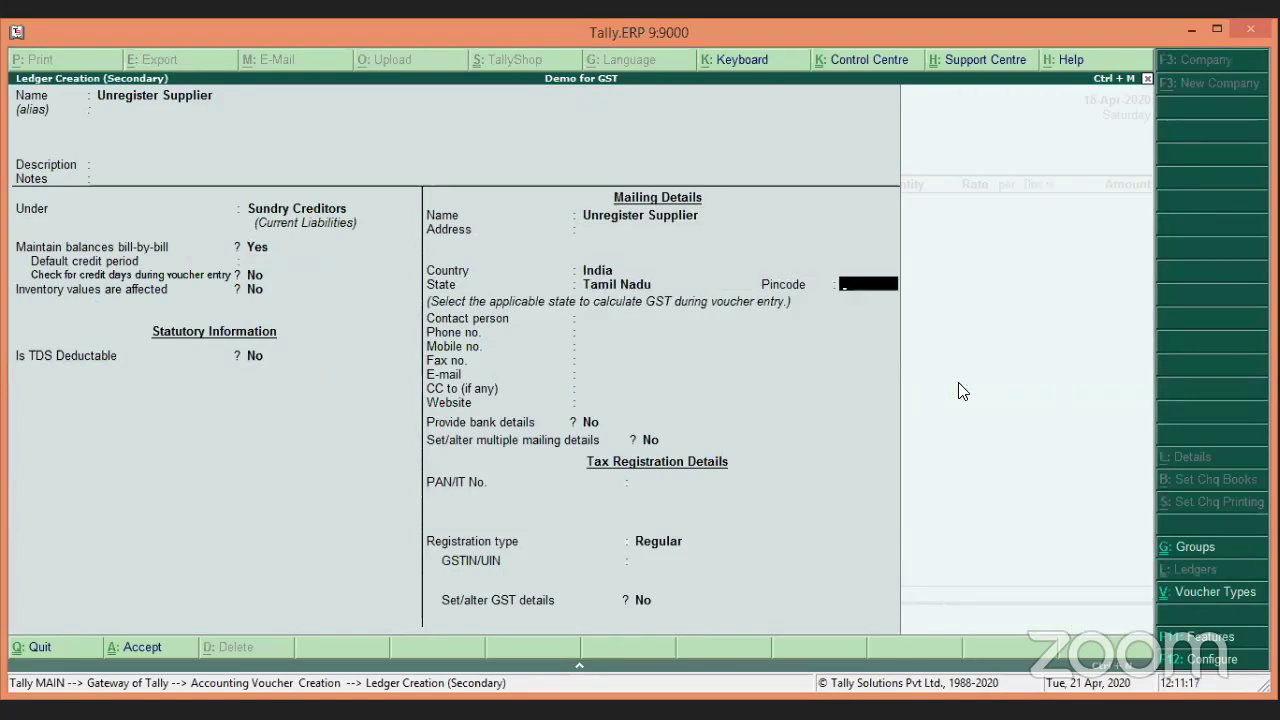
pyautogui.press('Return')
pyautogui.press('Return')
pyautogui.press('Return')
pyautogui.press('Return')
pyautogui.press('Return')
pyautogui.press('Return')
pyautogui.press('Return')
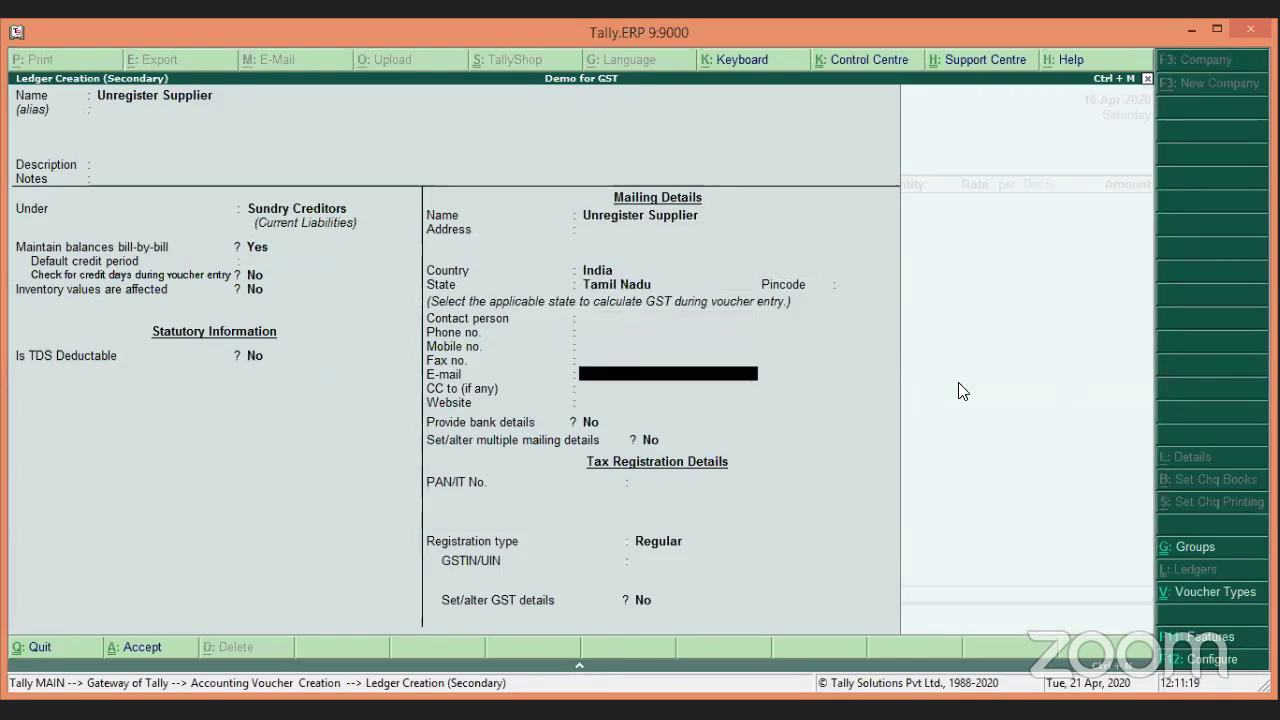
pyautogui.press('Return')
pyautogui.press('Return')
pyautogui.press('Return')
pyautogui.press('Return')
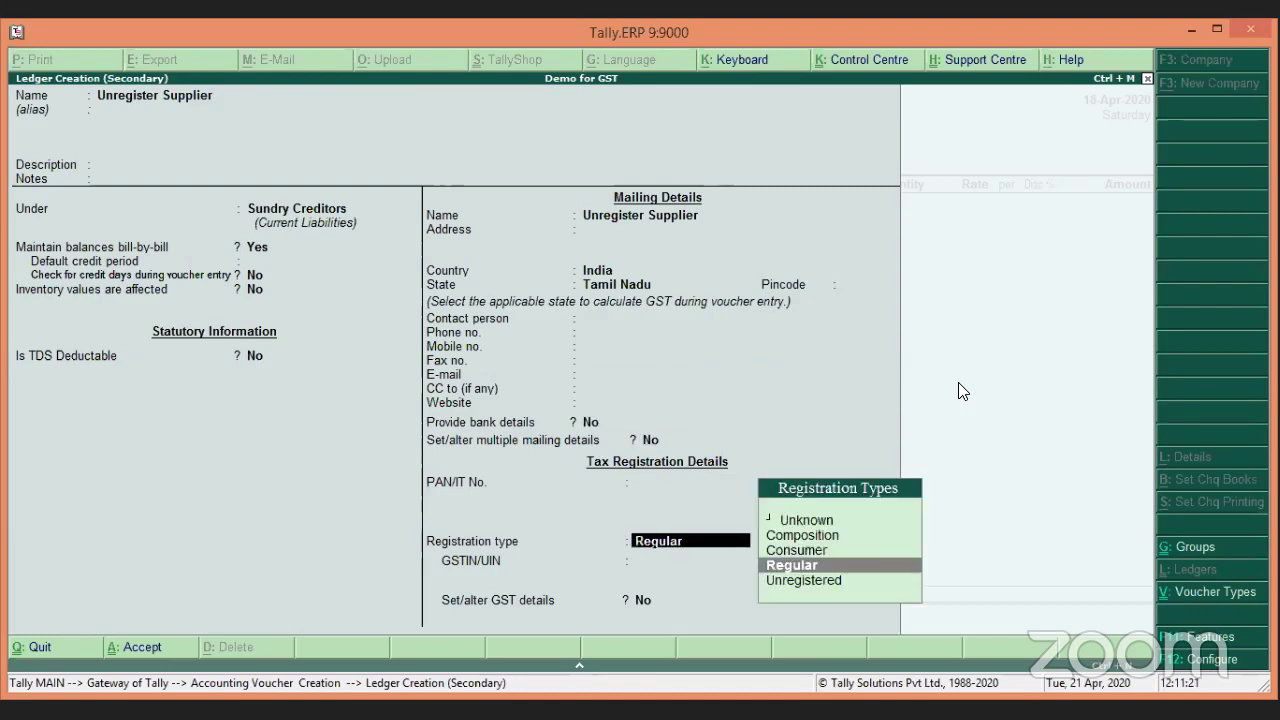
pyautogui.press('Down')
pyautogui.press('Return')
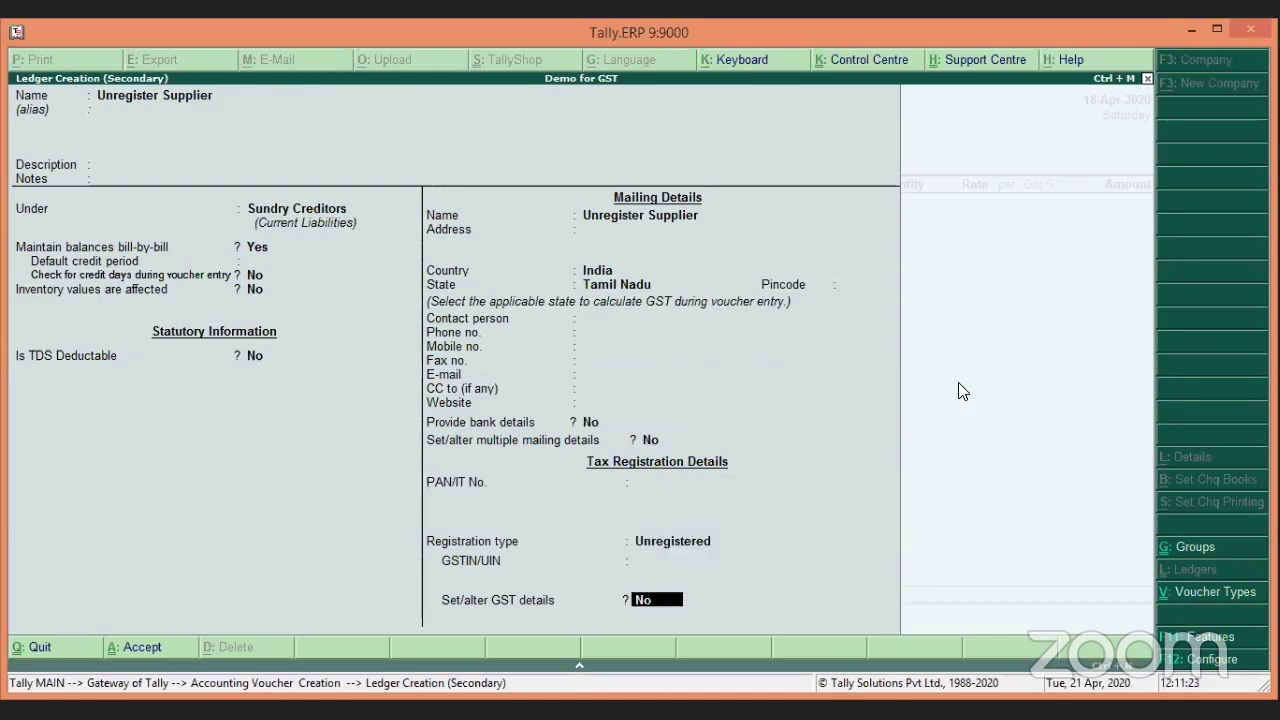
# Save the Unregister Supplier ledger without altering GST details, and accept the party details in the voucher.
pyautogui.press('Return')
pyautogui.press('Return')
pyautogui.press('Return')
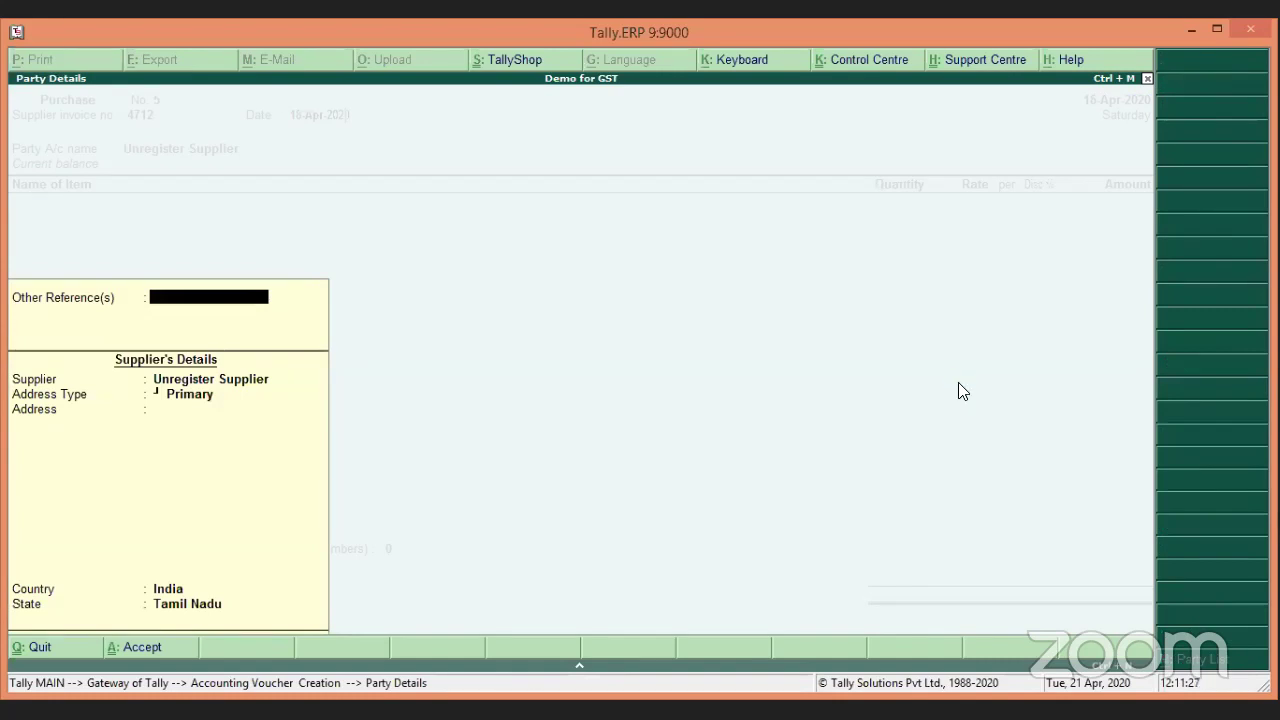
pyautogui.hotkey('ctrl', 'a')
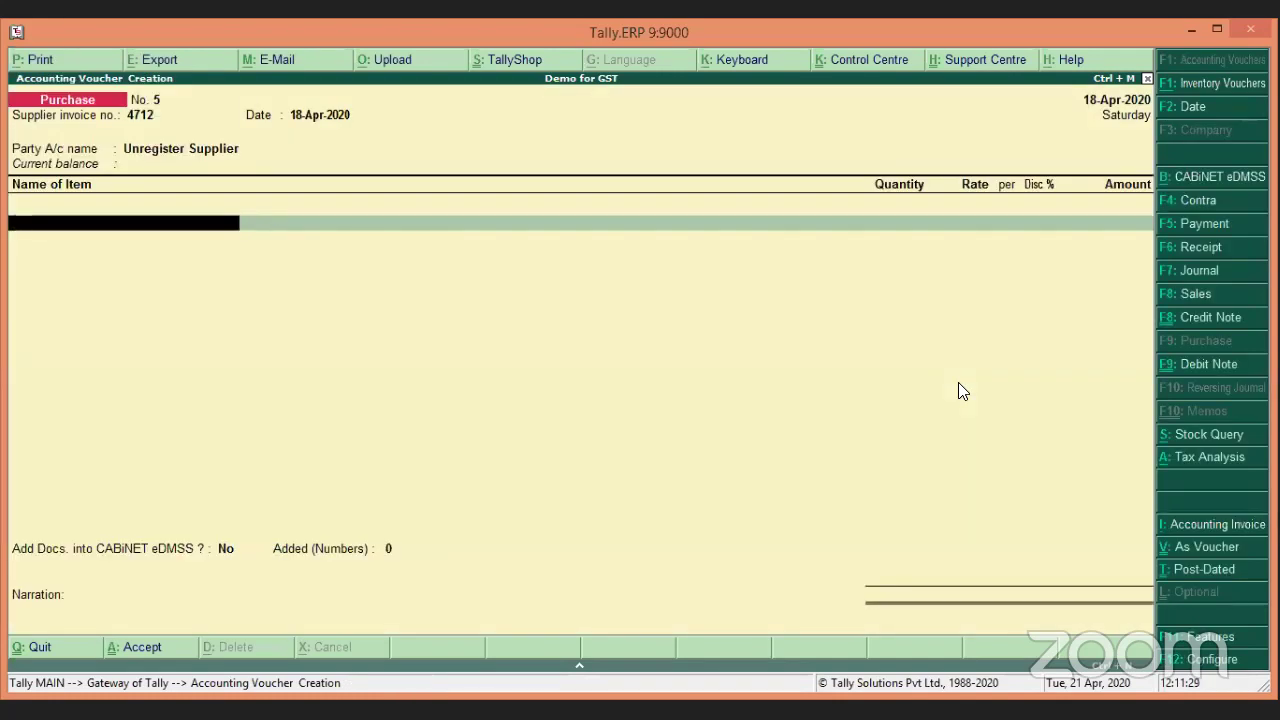
# Add the MS Printer item to the purchase voucher with quantity 1 Nos and rate 8,100.00, without a discount.
pyautogui.press('Down')
pyautogui.press('Down')
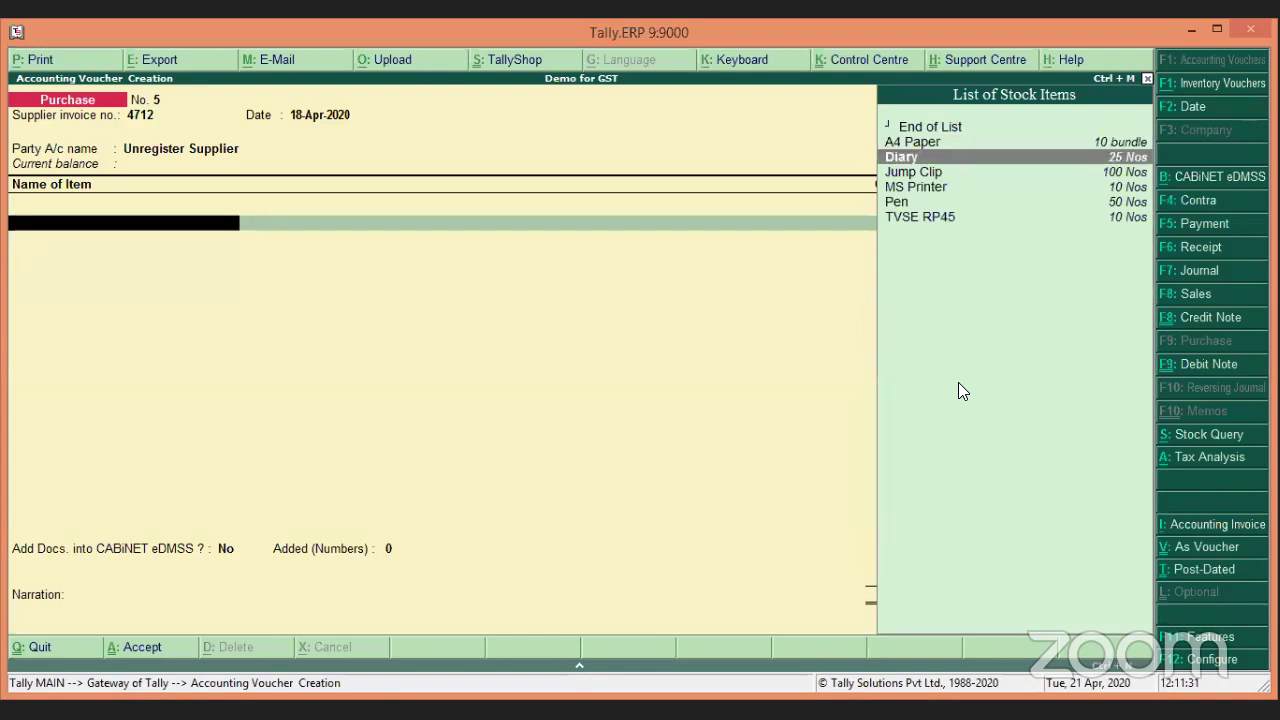
pyautogui.press('Down')
pyautogui.press('Down')
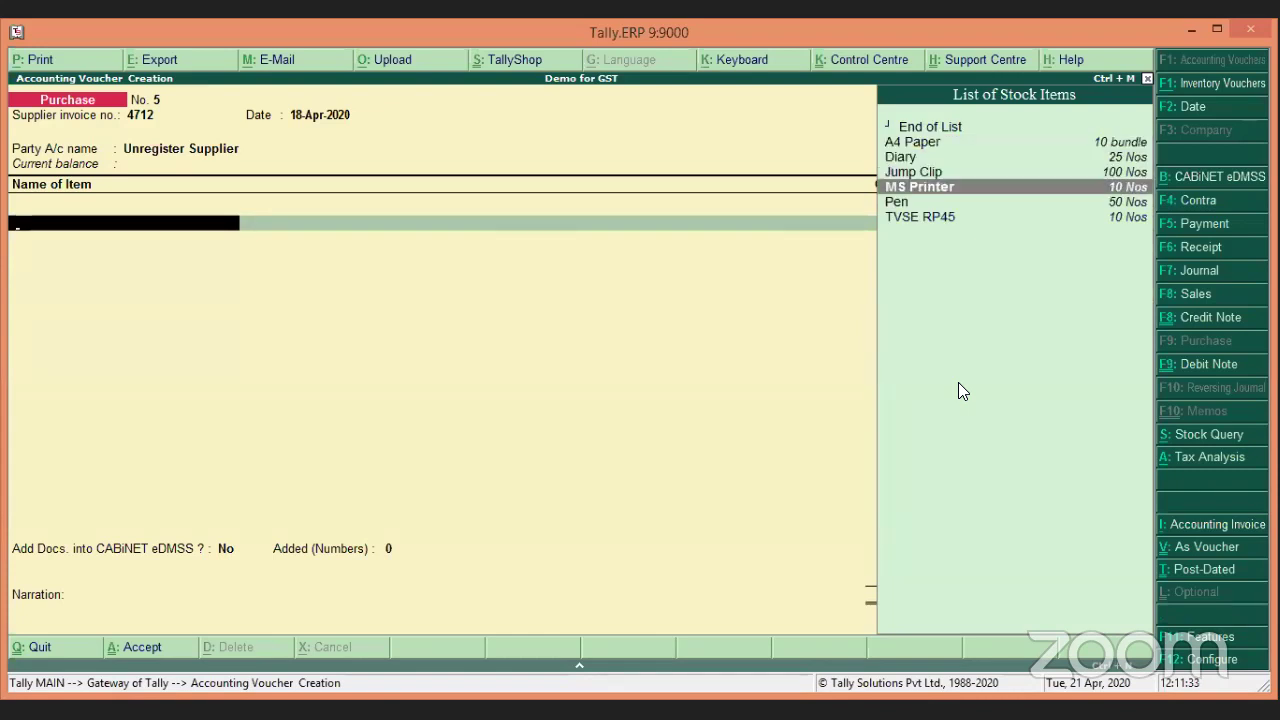
pyautogui.press('Return')
pyautogui.press('Return')
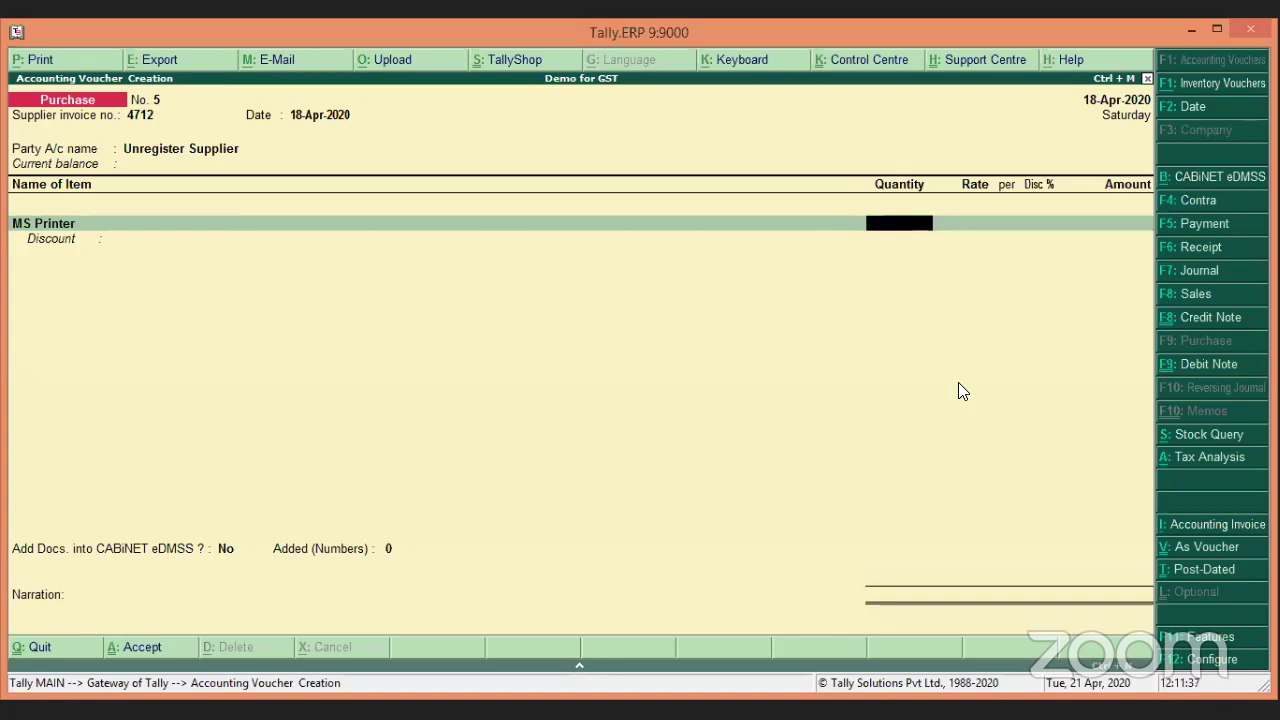
pyautogui.write('1')
pyautogui.press('Return')
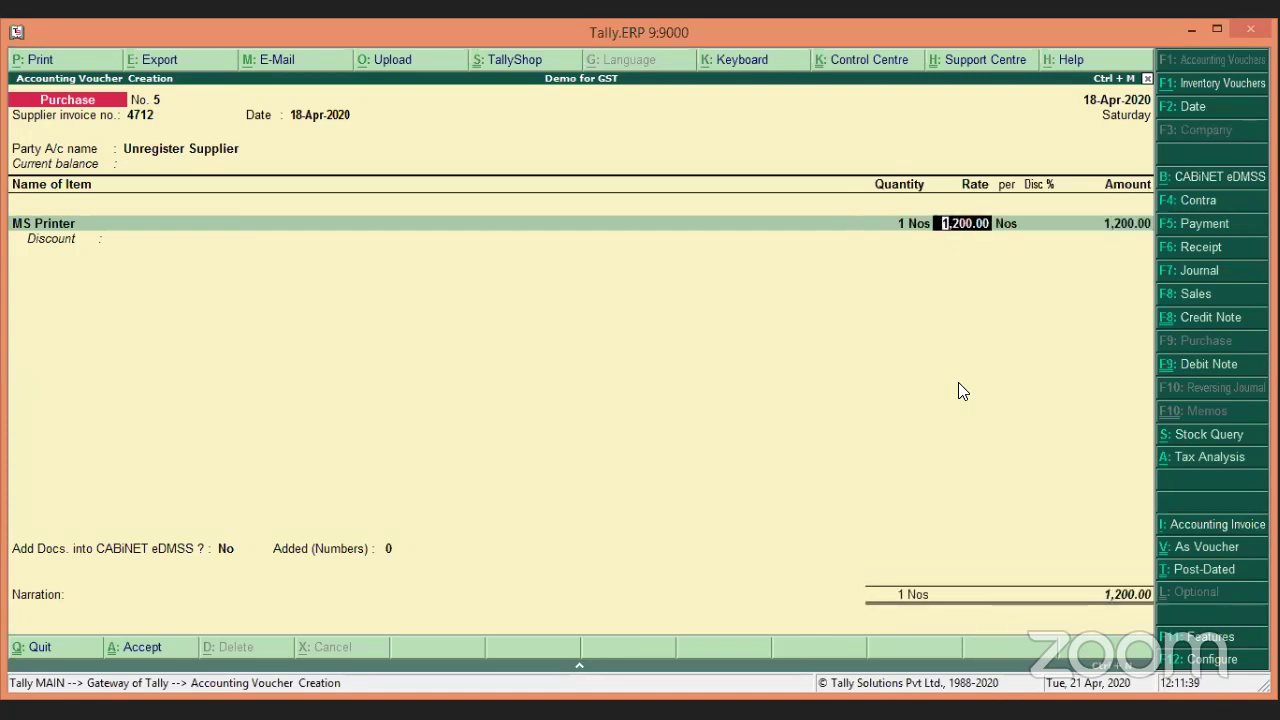
pyautogui.write('8,100')
pyautogui.press('Return')
pyautogui.press('Return')
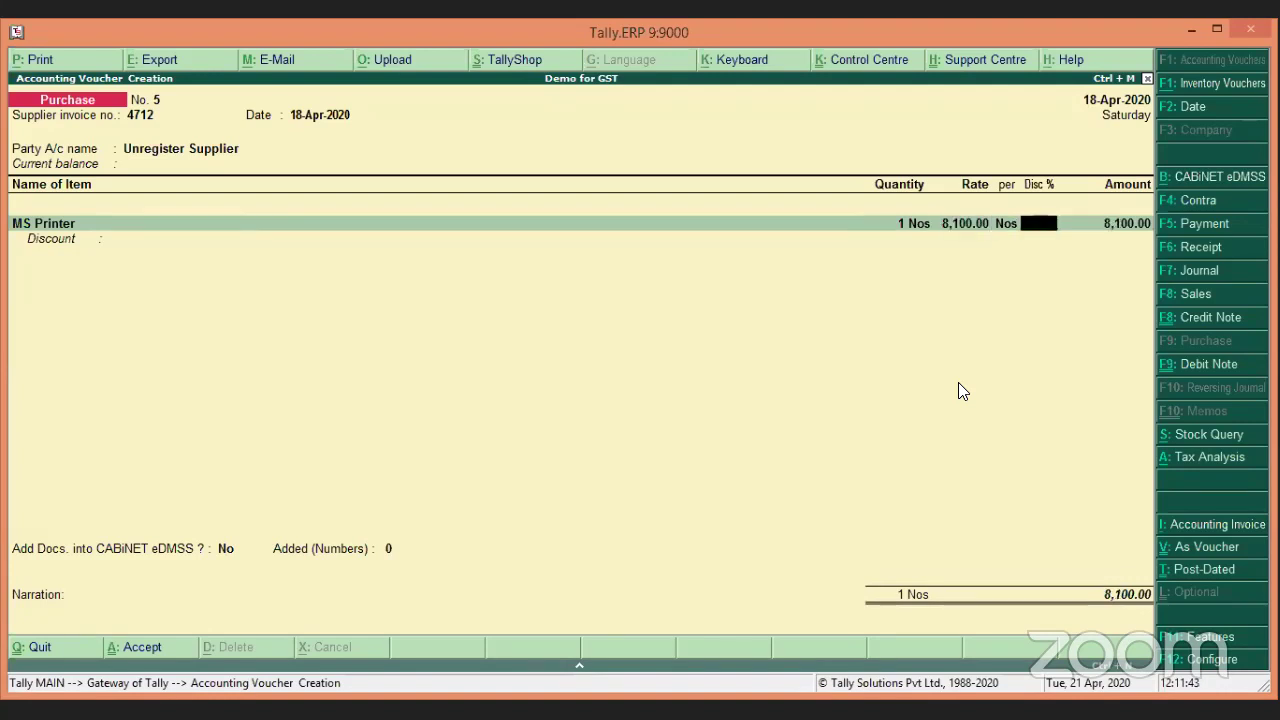
pyautogui.press('Return')
pyautogui.press('Return')
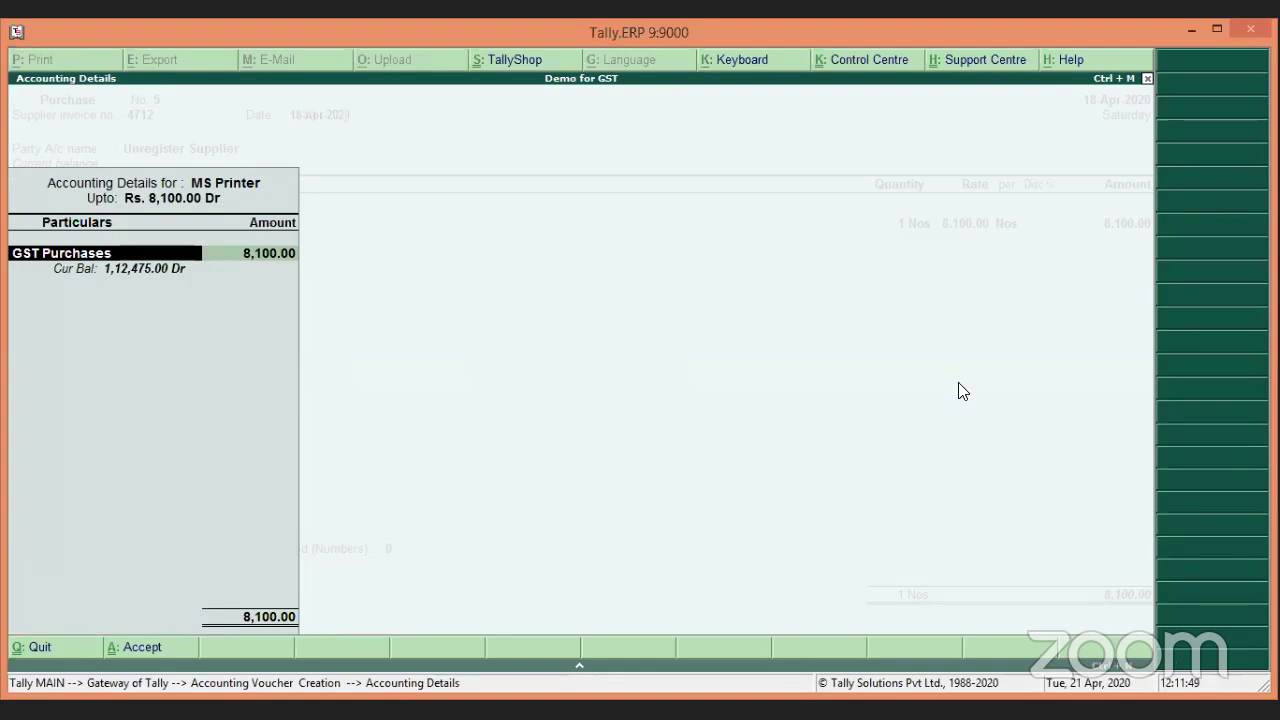
# Allocate the MS Printer amount to GST Purchases, keeping the default tax classification with input credit ineligibility and reverse charge set to No.
pyautogui.press('Return')
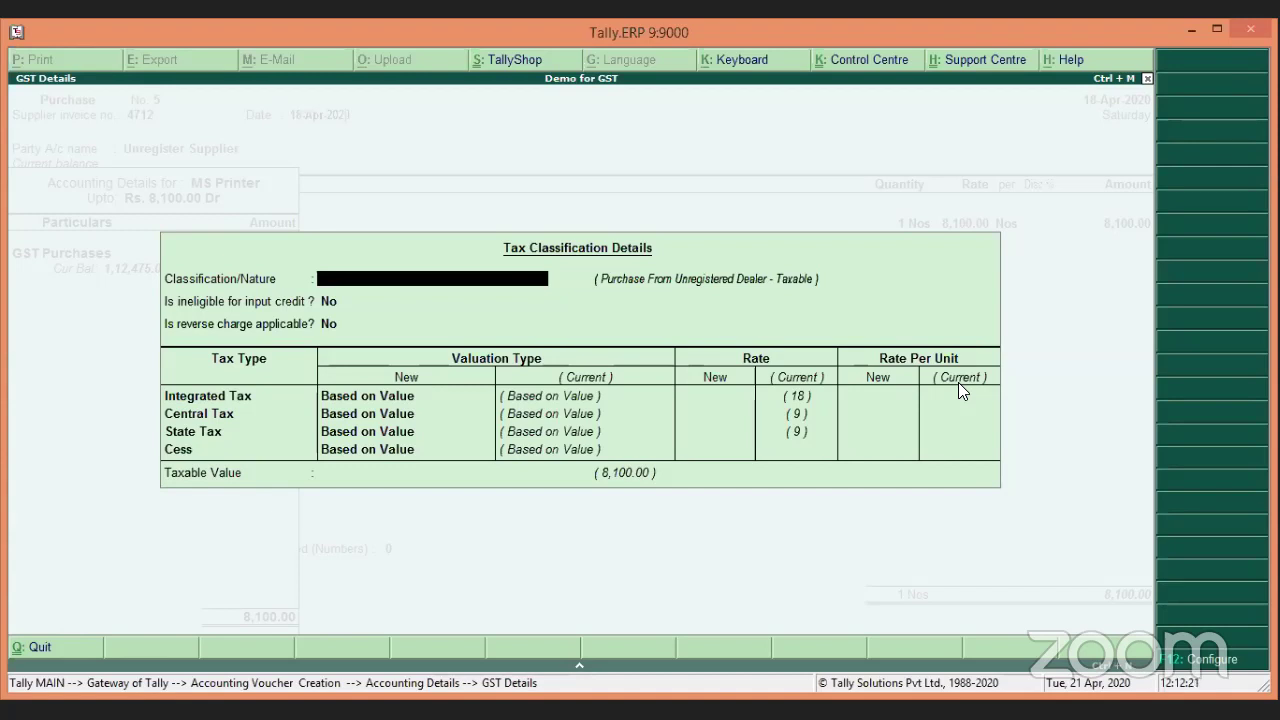
pyautogui.press('Return')
pyautogui.press('Return')
pyautogui.press('Return')
pyautogui.press('Return')
pyautogui.press('Return')
pyautogui.press('Return')
pyautogui.press('Return')
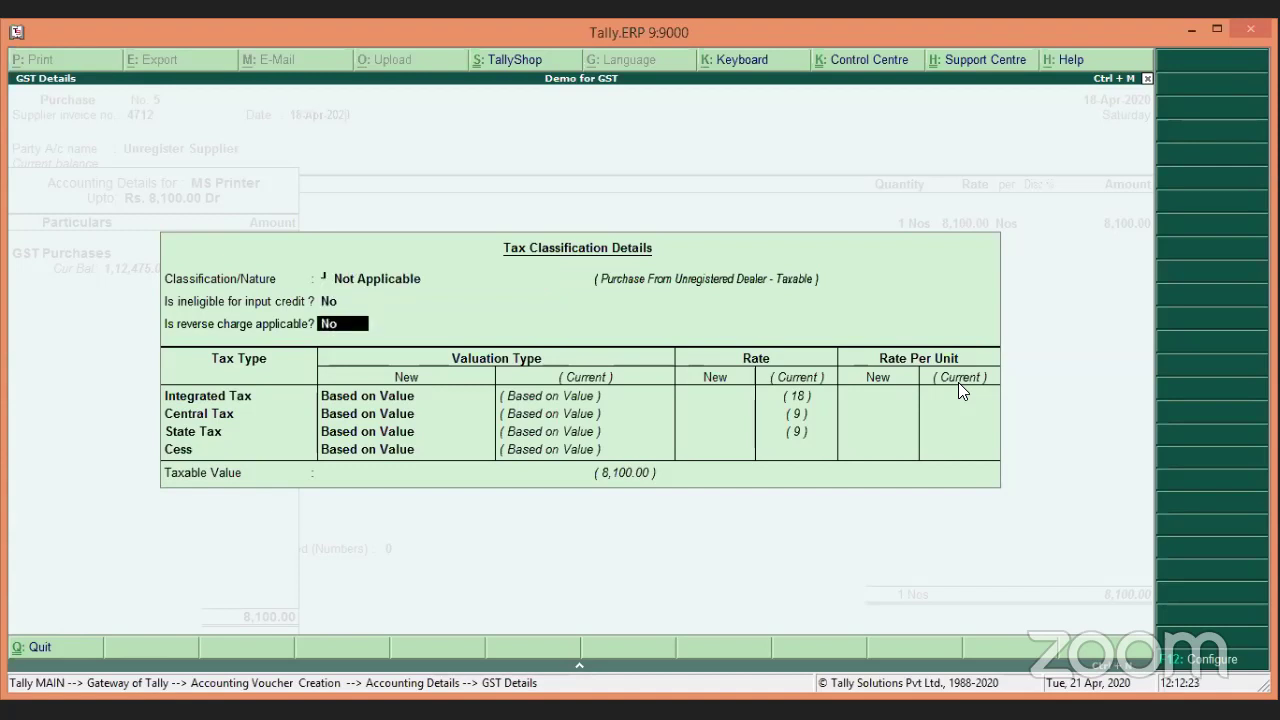
pyautogui.press('Return')
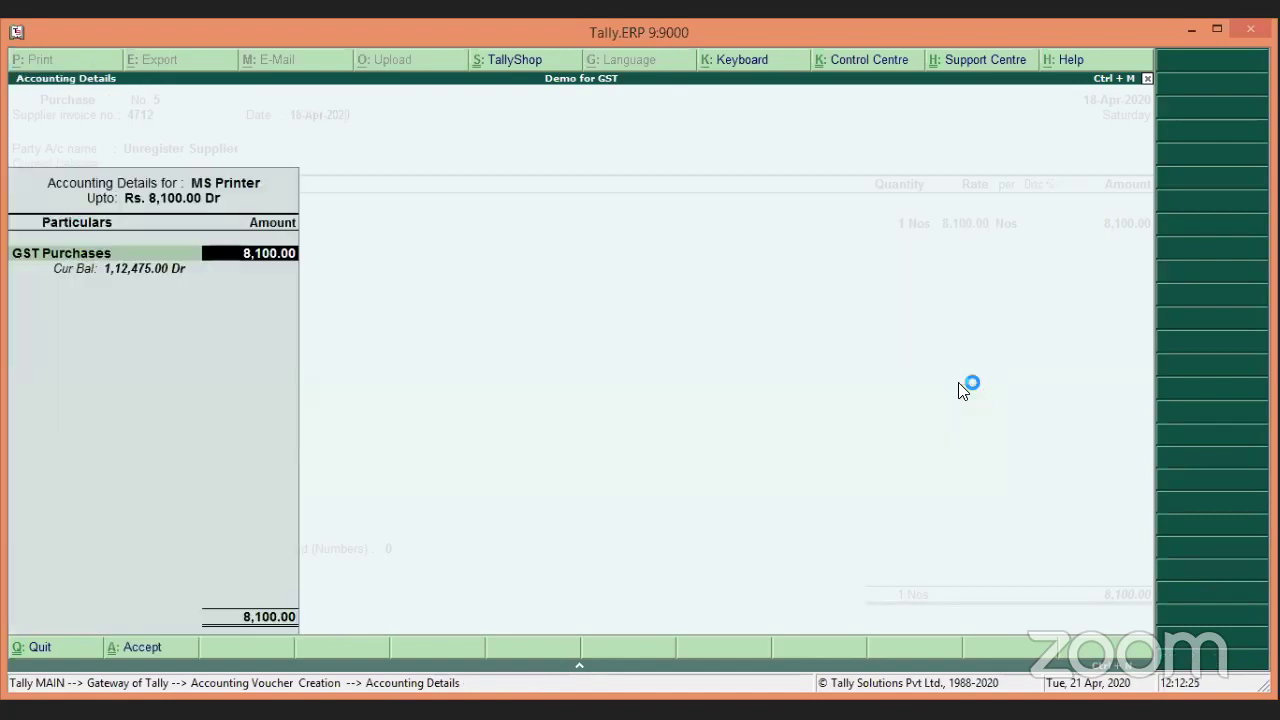
# End the item list, leave the document and narration fields at their defaults, and save the purchase voucher.
pyautogui.press('Return')
pyautogui.press('Return')
pyautogui.press('Return')
pyautogui.press('Return')
pyautogui.press('Return')
pyautogui.press('Return')
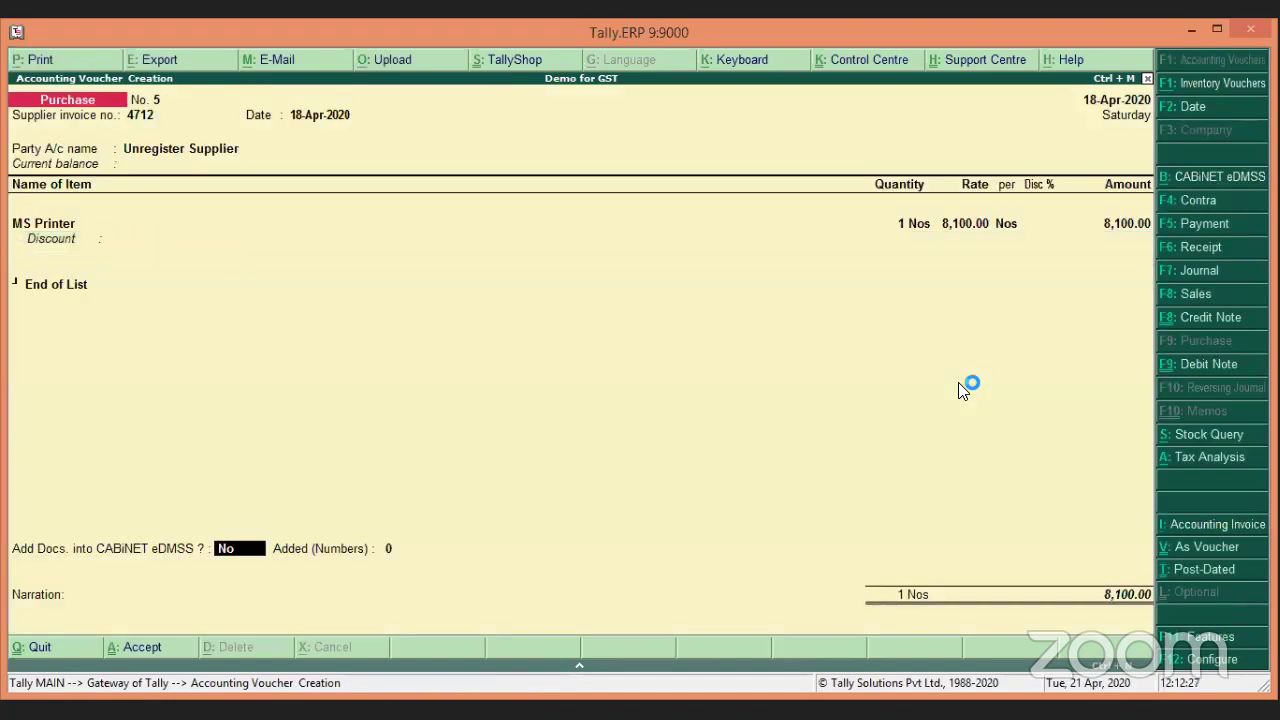
pyautogui.press('Return')
pyautogui.press('Return')
pyautogui.press('Return')
pyautogui.press('Return')
pyautogui.press('Return')
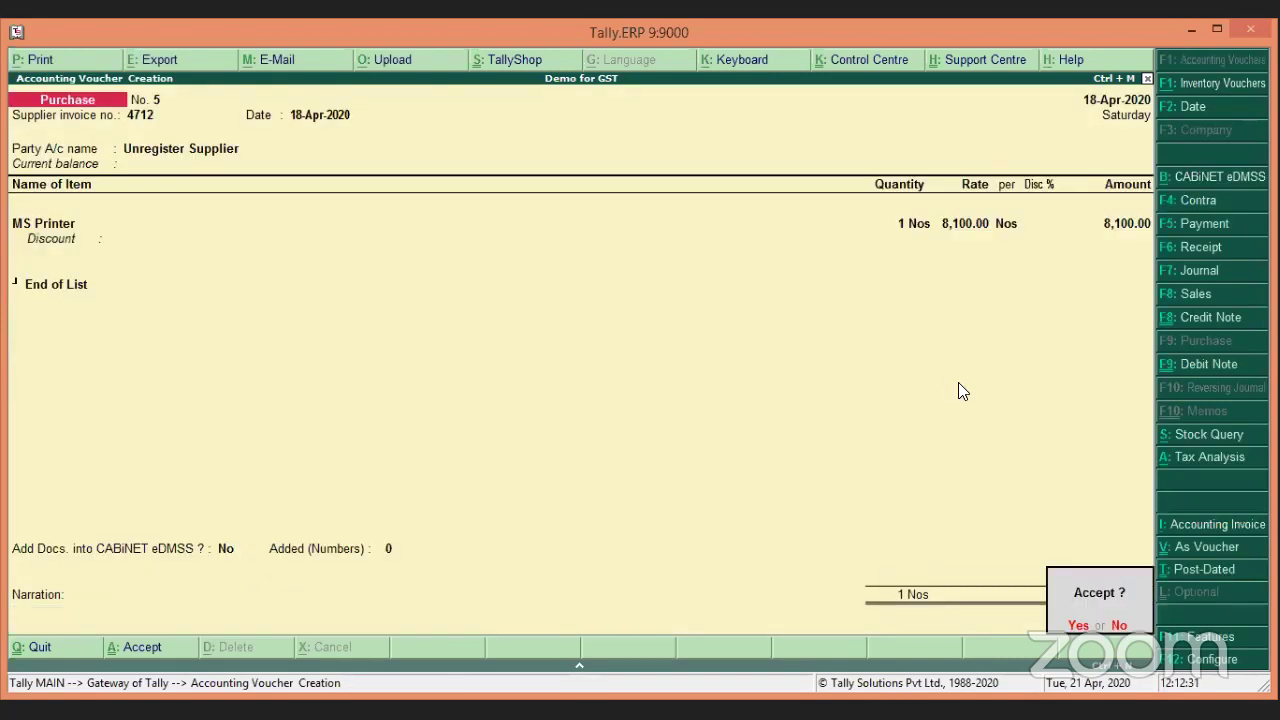
pyautogui.press('Return')
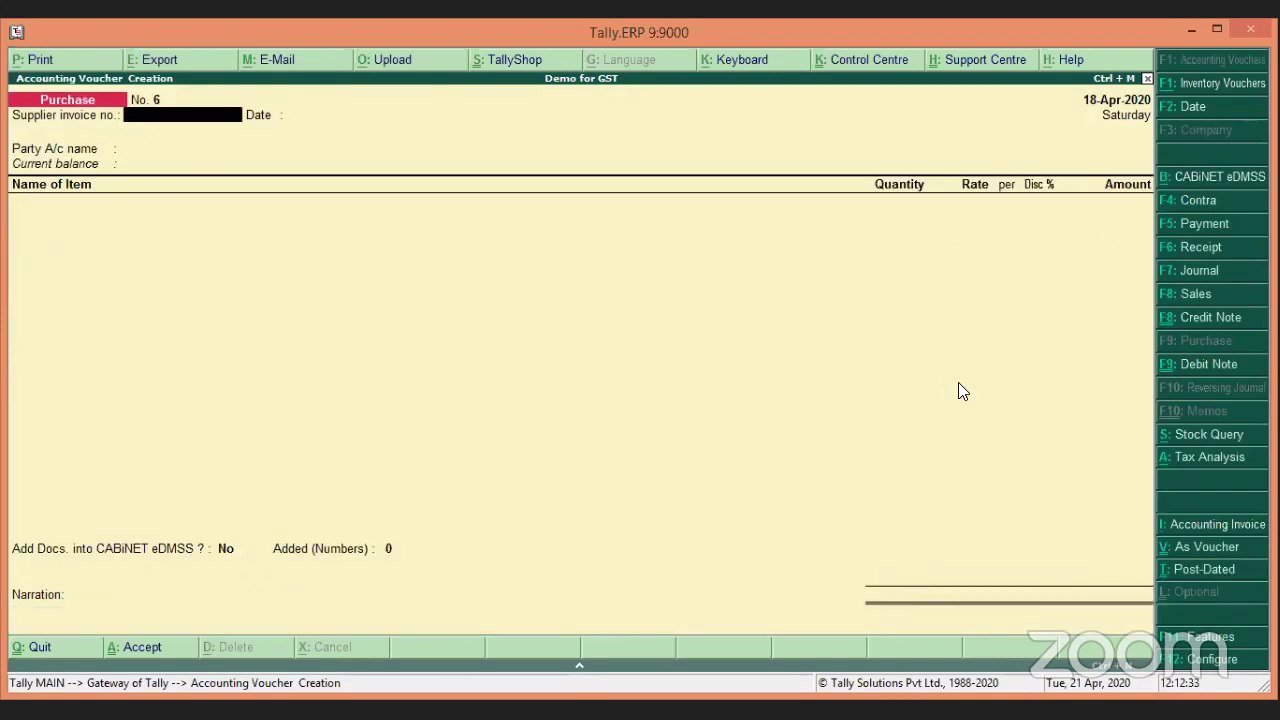
# Quit voucher entry and go to the display reports of the Demo for GST company.
pyautogui.press('Escape')
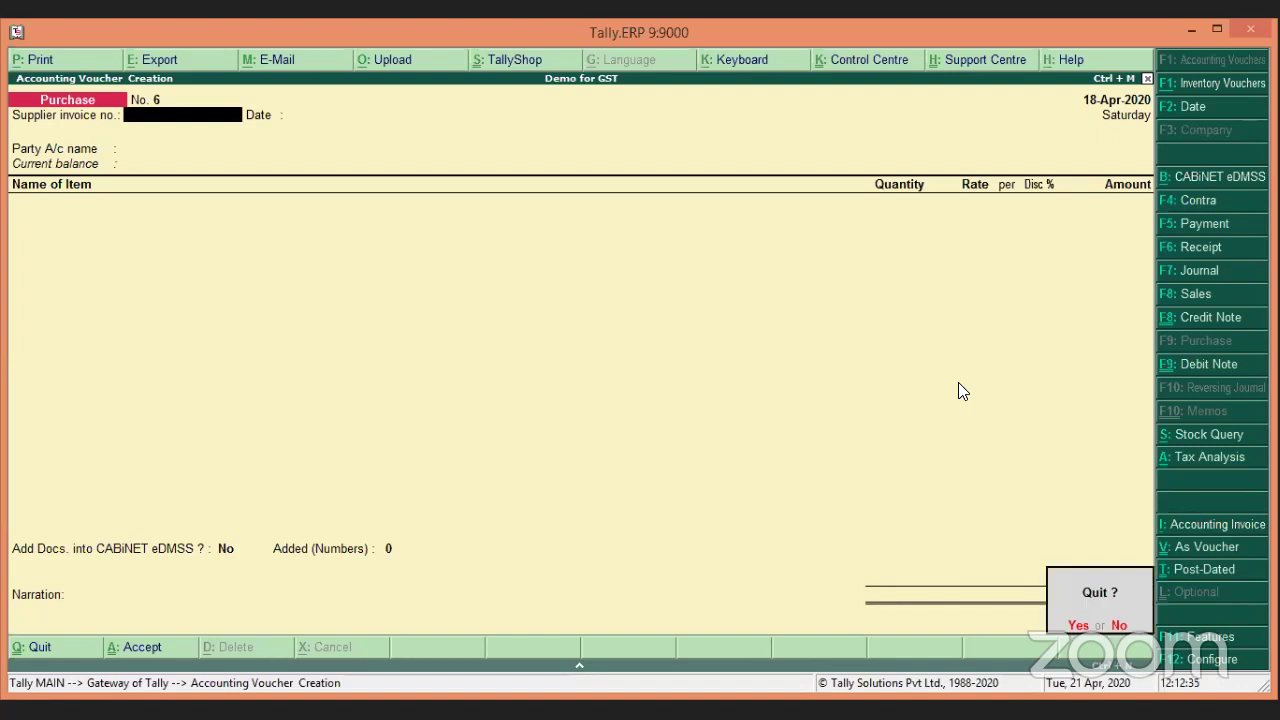
pyautogui.press('Return')
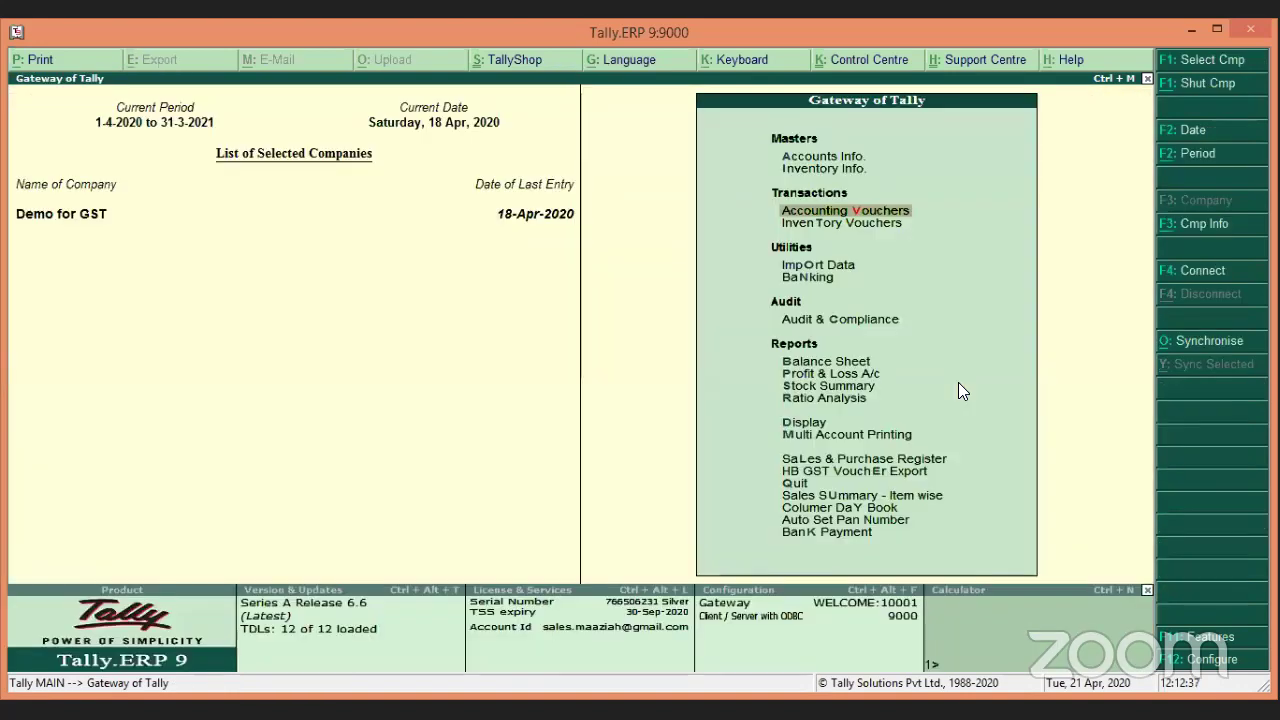
pyautogui.press('Down')
pyautogui.press('Down')
pyautogui.press('Down')
pyautogui.press('Down')
pyautogui.press('Down')
pyautogui.press('Down')
pyautogui.press('Down')
pyautogui.press('Down')
pyautogui.press('Down')
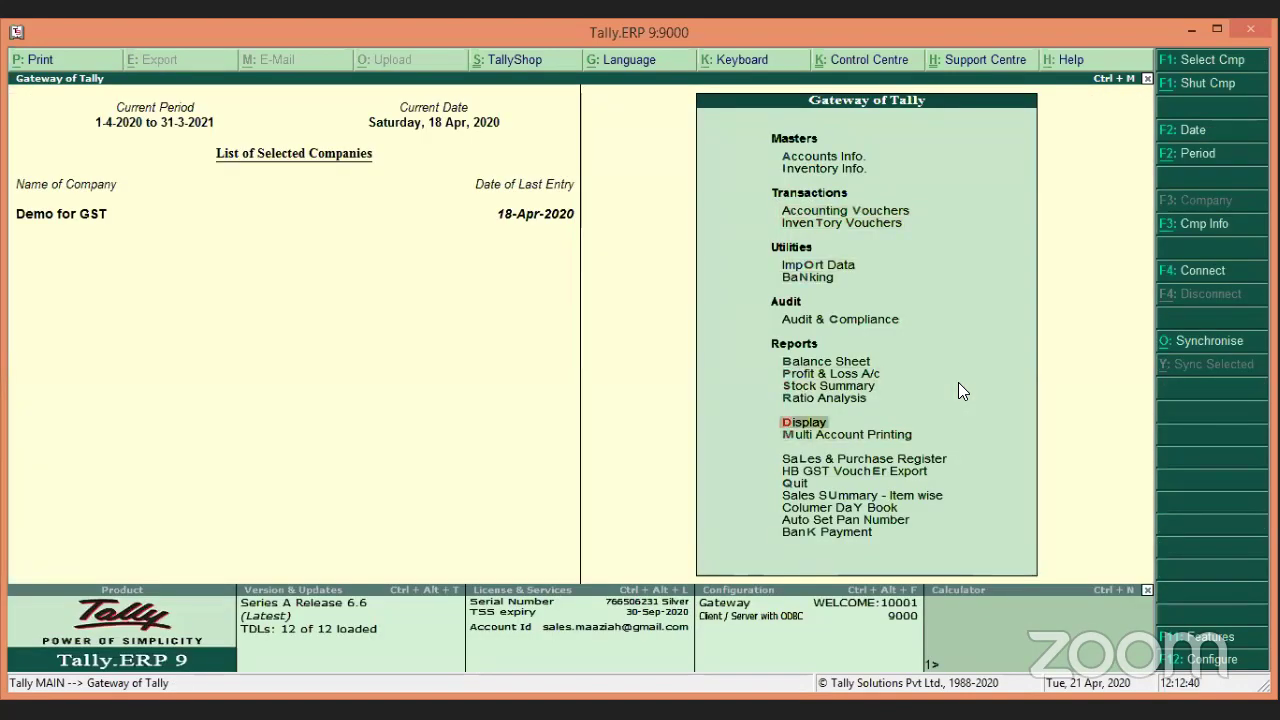
pyautogui.press('Return')
# Open the GSTR-3B report from the statutory GST reports.
pyautogui.press('Down')
pyautogui.press('Down')
pyautogui.press('Down')
pyautogui.press('Down')
pyautogui.press('Down')
pyautogui.press('Down')
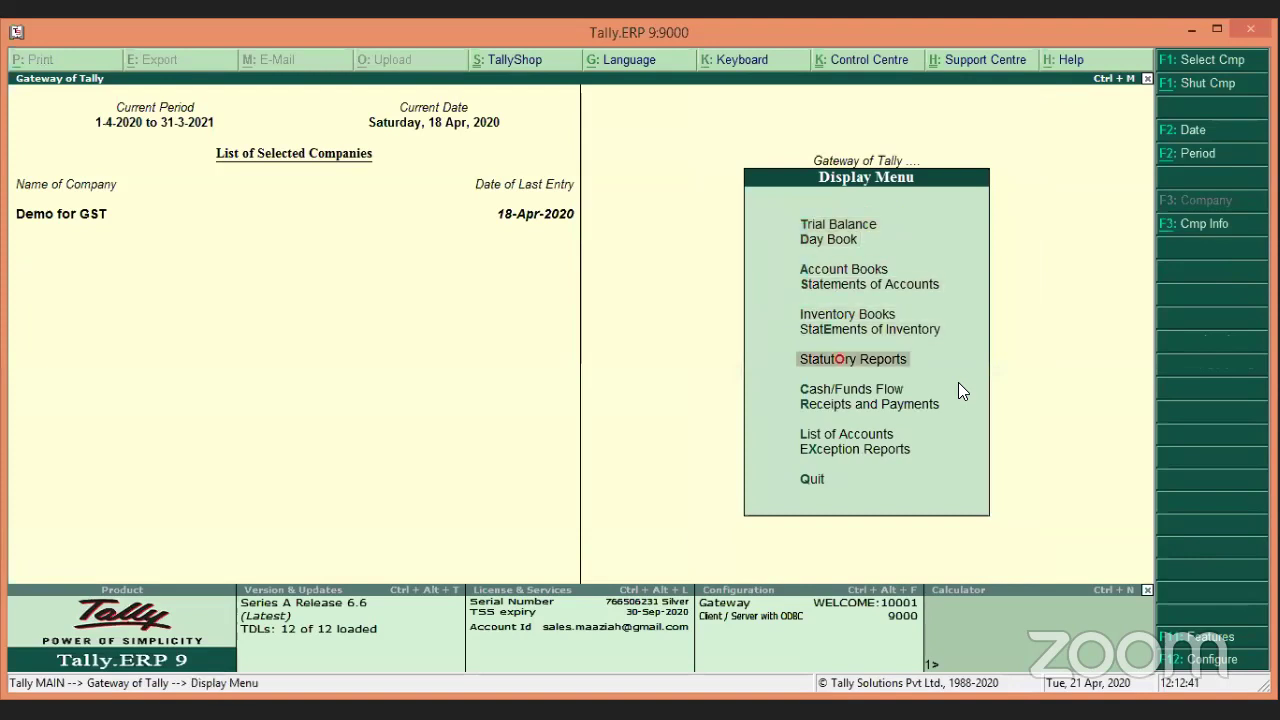
pyautogui.press('Return')
pyautogui.press('Return')
pyautogui.press('Down')
pyautogui.press('Down')
pyautogui.press('Return')
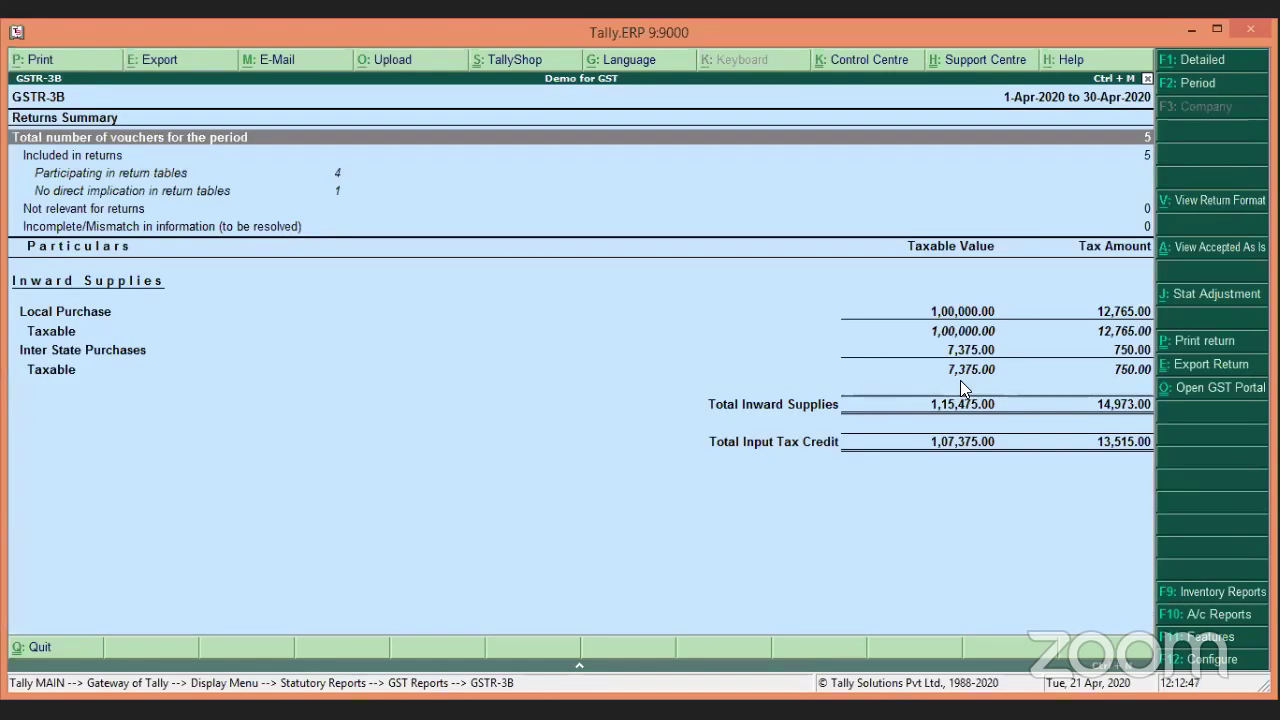
# Show GSTR-3B in return format and examine the reverse charge liability rows, advance rows and returns summary.
pyautogui.click(1204, 205)
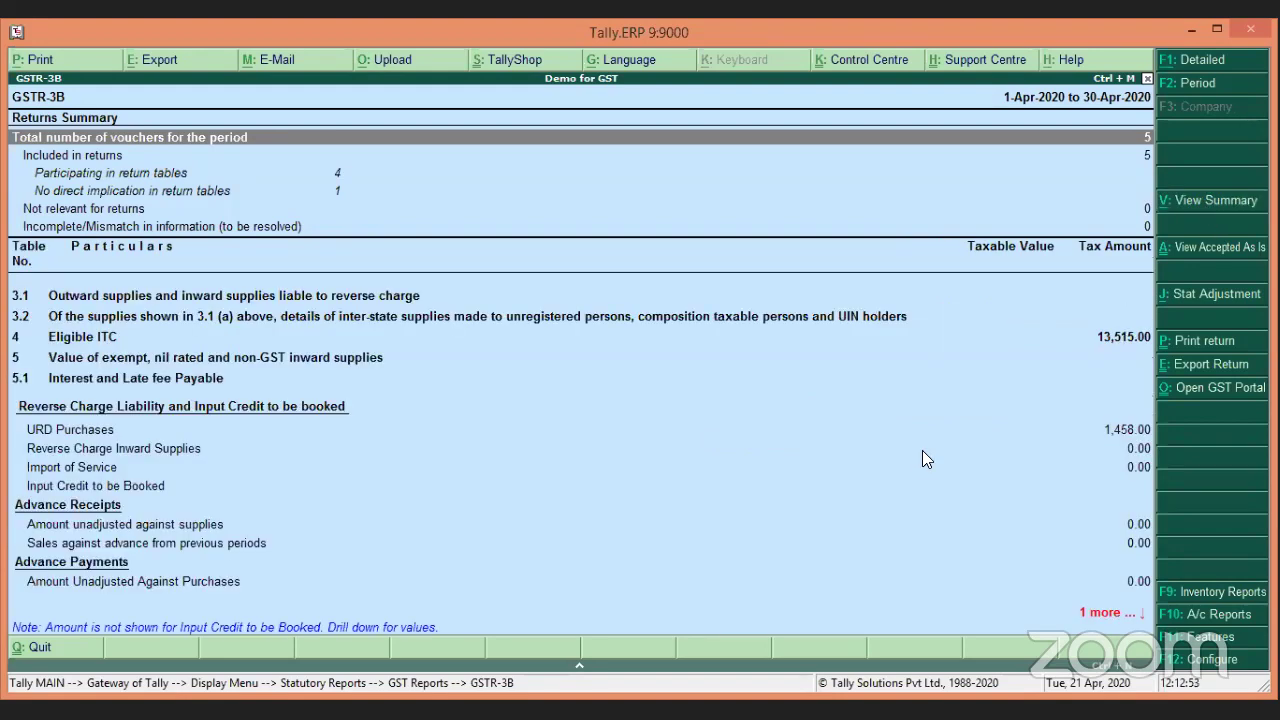
pyautogui.press('Down')
pyautogui.press('Down')
pyautogui.press('Down')
pyautogui.press('Down')
pyautogui.press('Down')
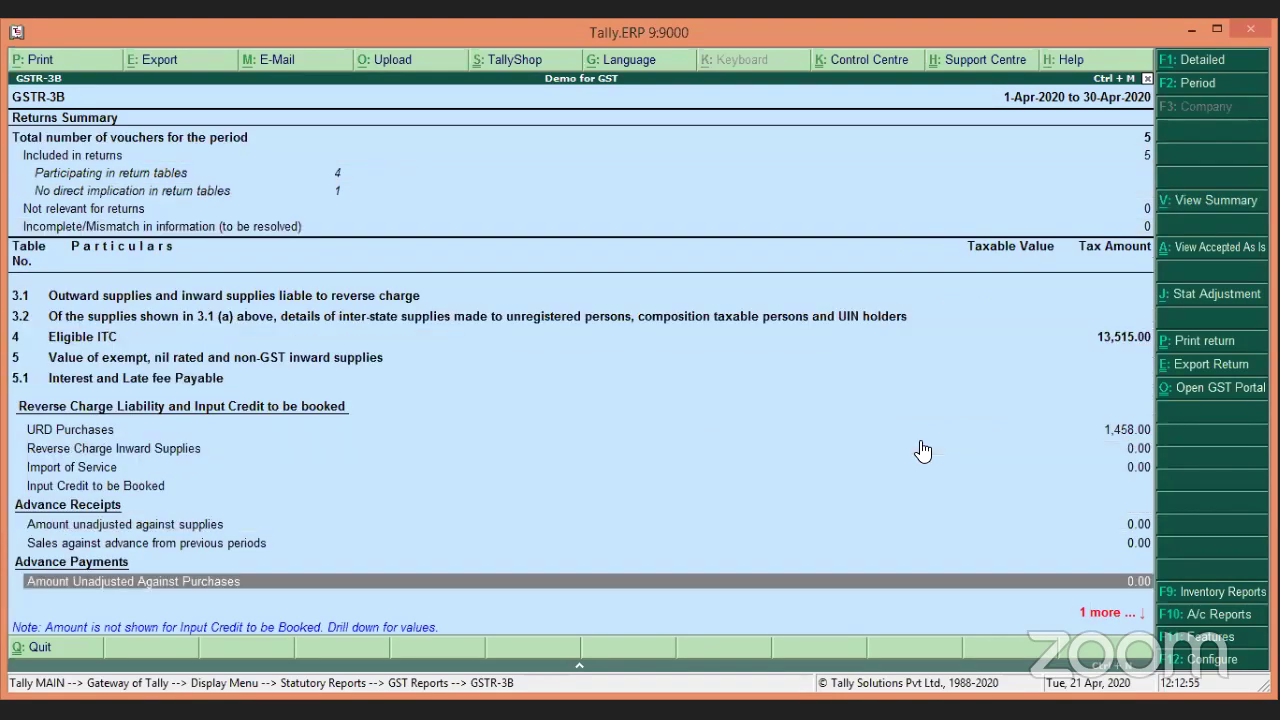
pyautogui.press('Down')
pyautogui.press('Up')
pyautogui.press('Up')
pyautogui.press('Up')
pyautogui.press('Up')
pyautogui.press('Up')
pyautogui.press('Up')
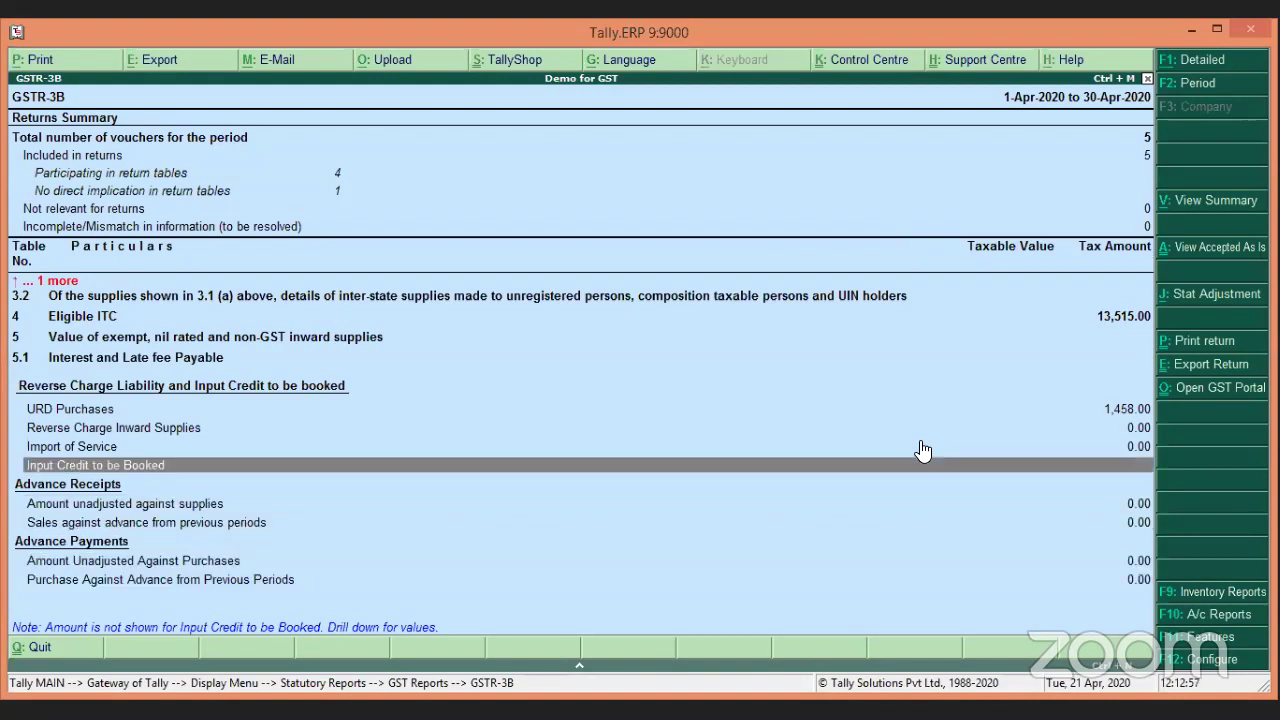
pyautogui.press('Up')
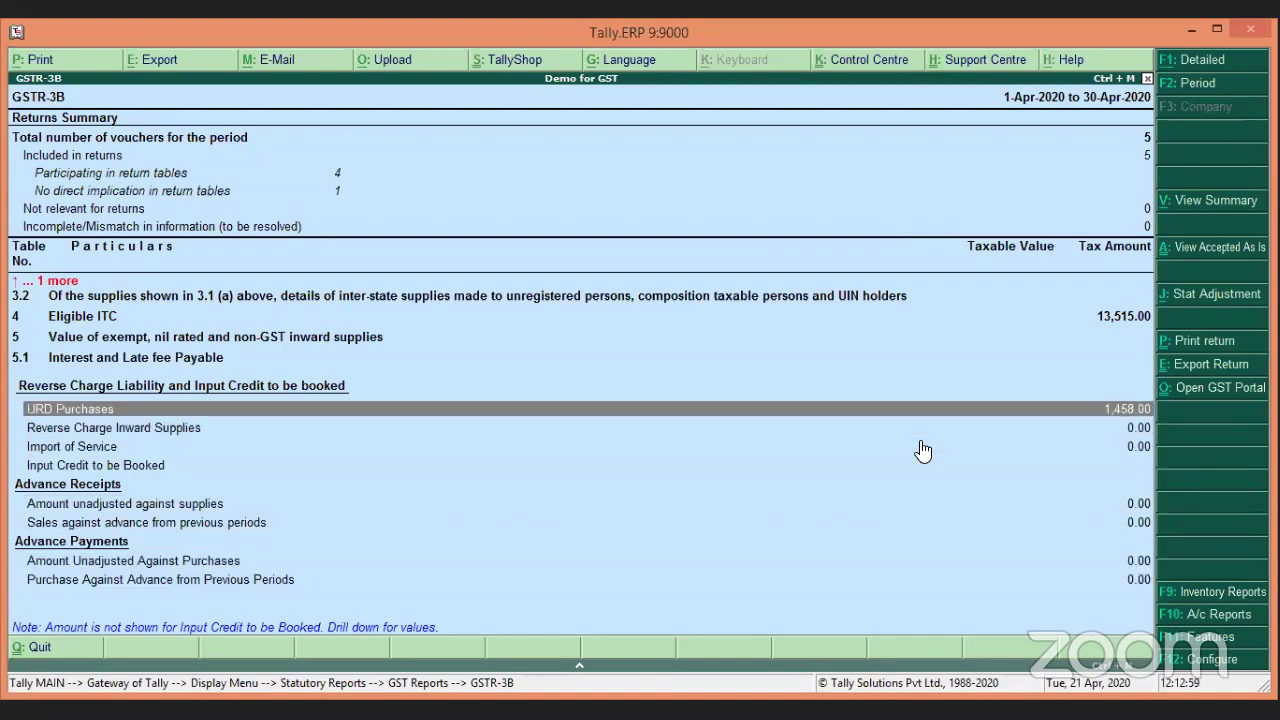
pyautogui.press('Up')
pyautogui.press('Up')
pyautogui.press('Up')
pyautogui.press('Up')
pyautogui.press('Up')
pyautogui.press('Up')
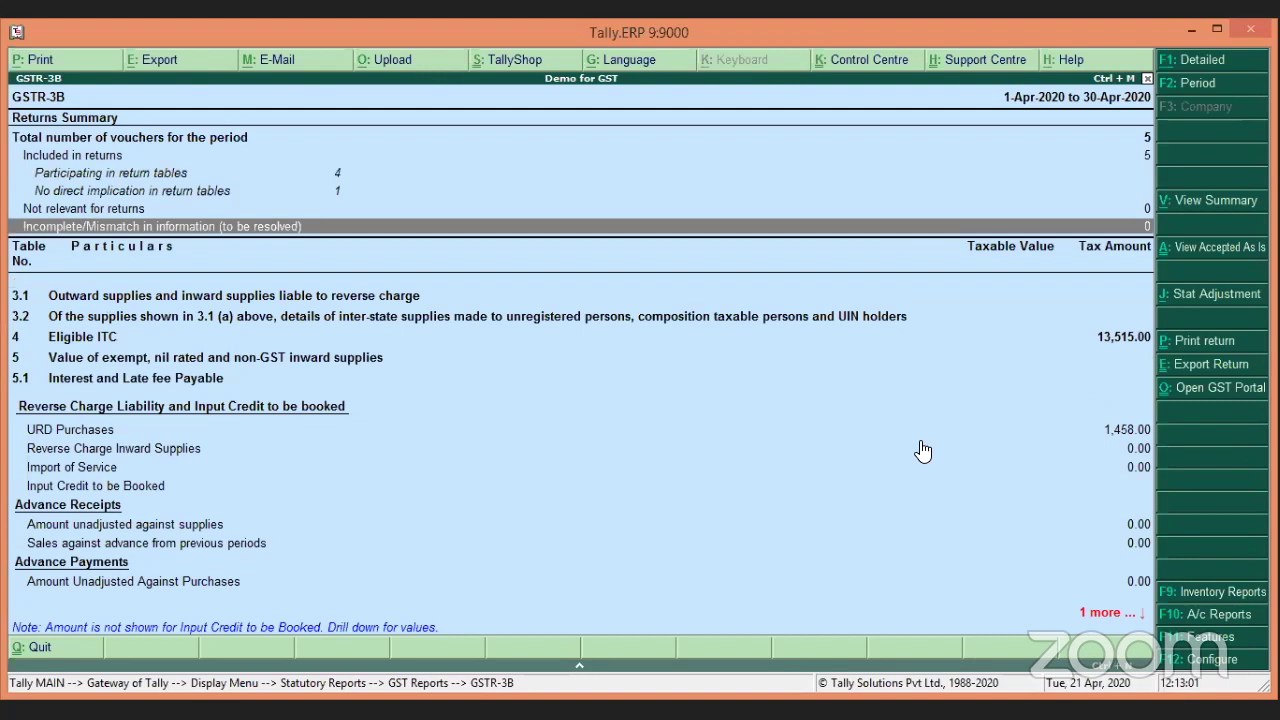
pyautogui.press('Up')
pyautogui.press('Up')
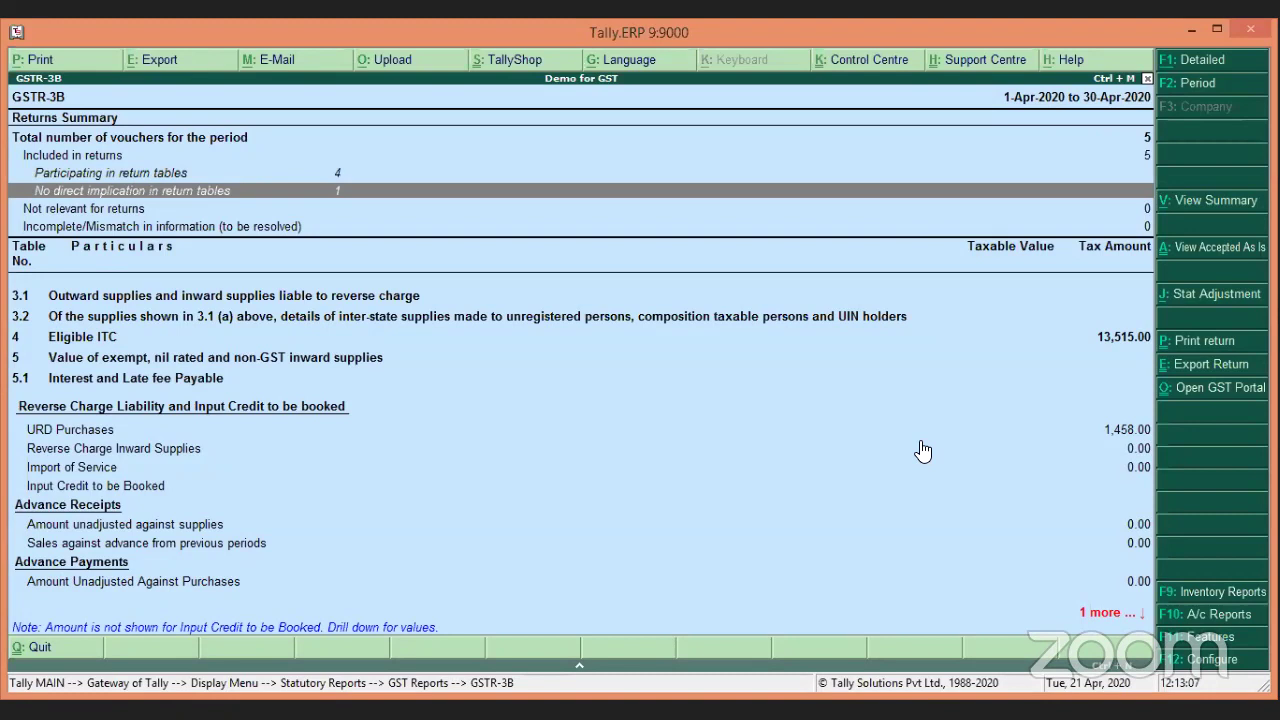
# Open the details of URD Purchases under Reverse Charge Liability and Input Credit to be booked.
pyautogui.press('Down')
pyautogui.press('Down')
pyautogui.press('Down')
pyautogui.press('Down')
pyautogui.press('Down')
pyautogui.press('Down')
pyautogui.press('Down')
pyautogui.press('Down')
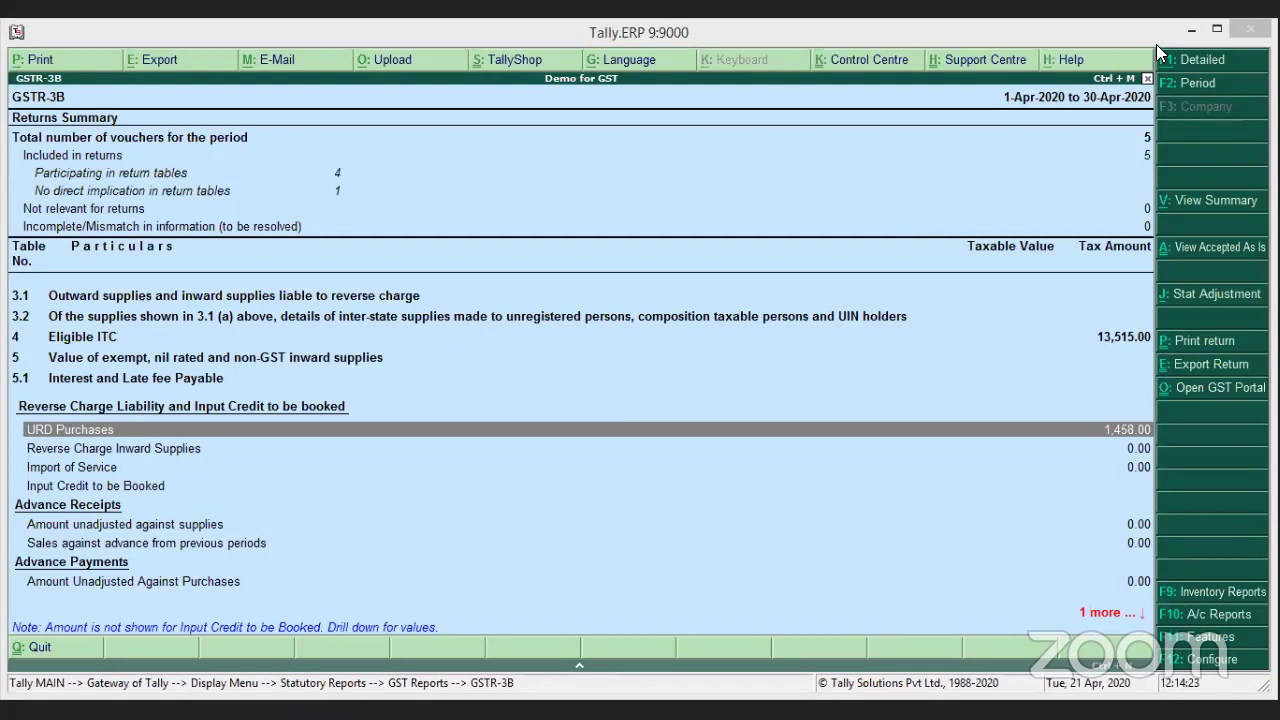
pyautogui.doubleClick(1052, 430)
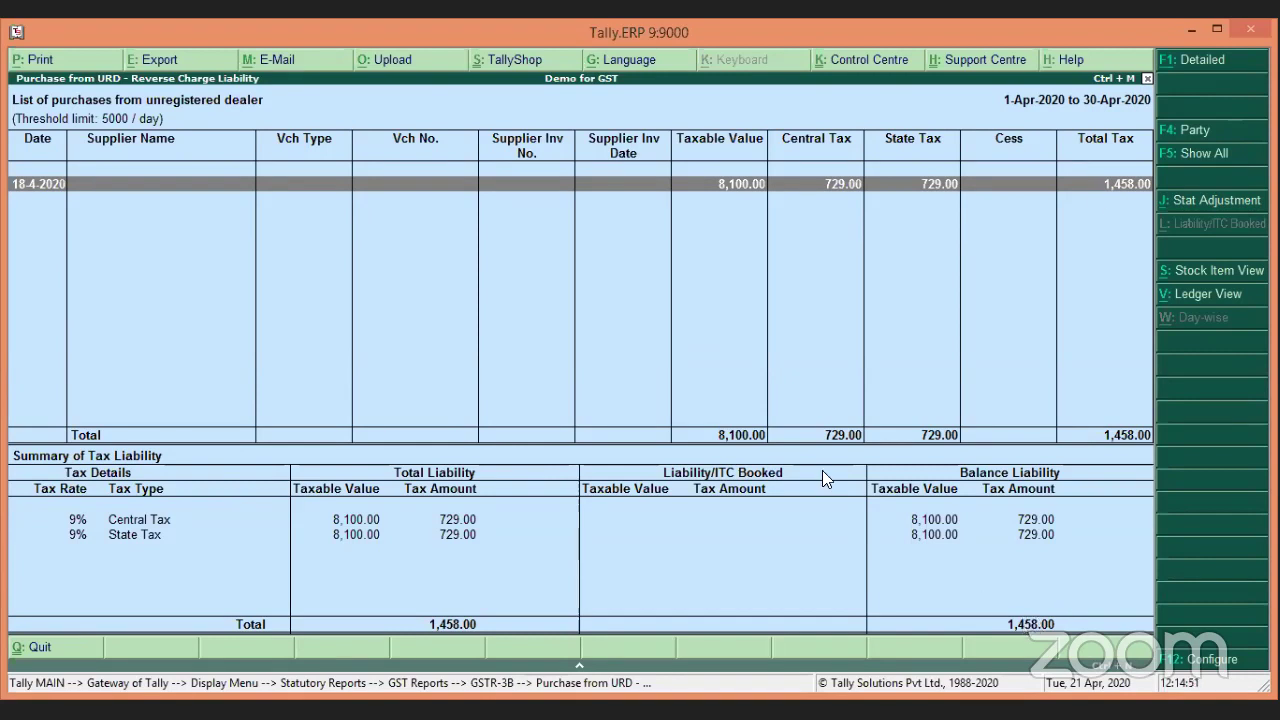
# Start a GST stat adjustment journal for Increase of Tax Liability, keeping Purchase from Unregistered dealer as additional details.
pyautogui.click(1220, 200)
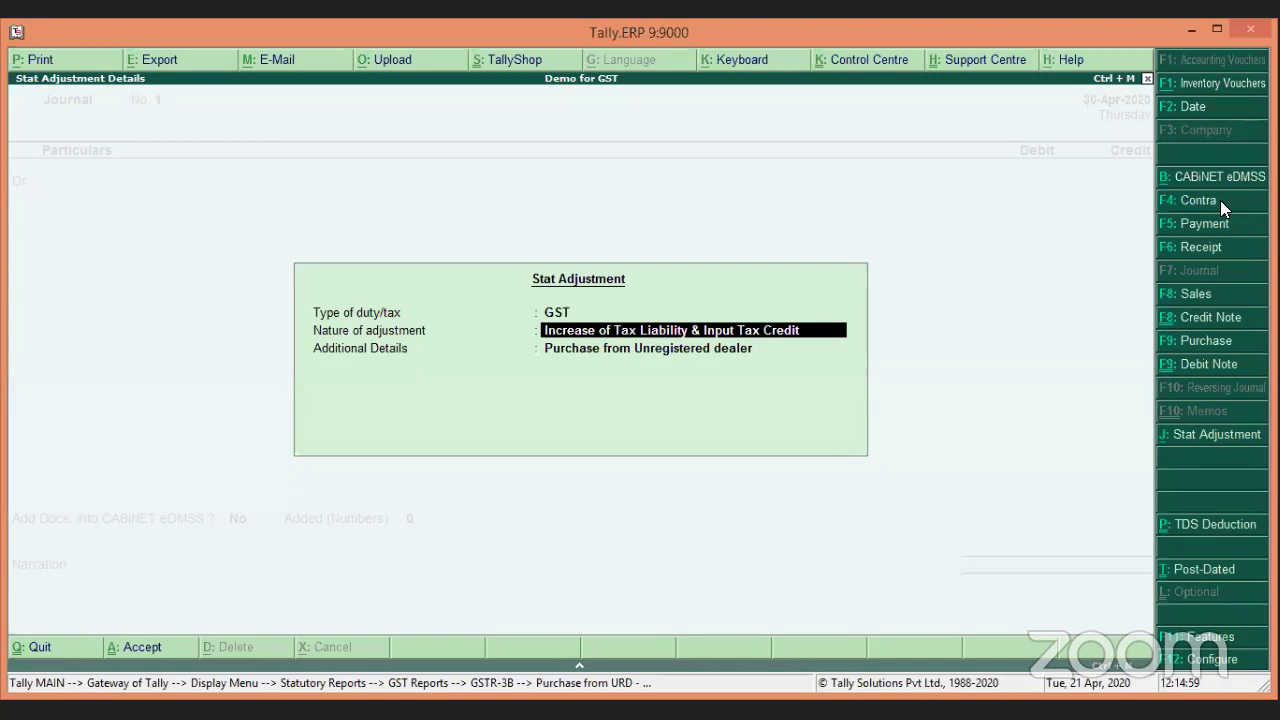
pyautogui.press('BackSpace')
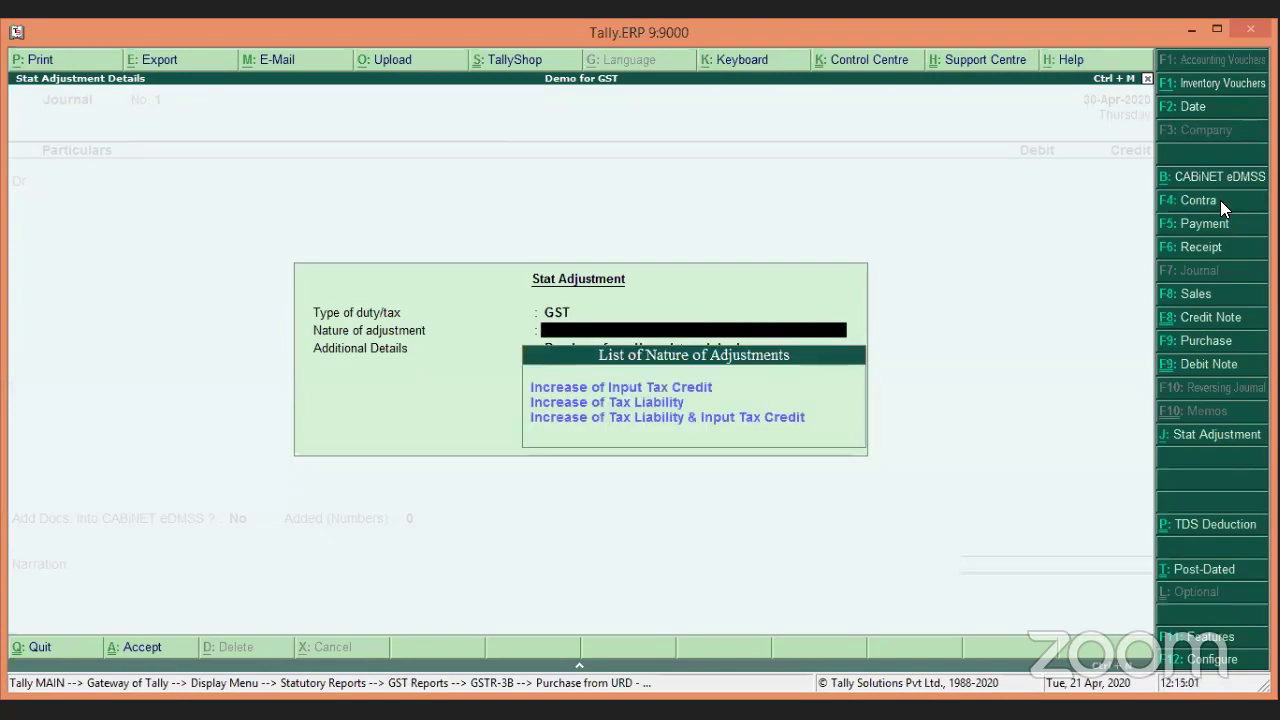
pyautogui.press('Down')
pyautogui.press('Down')
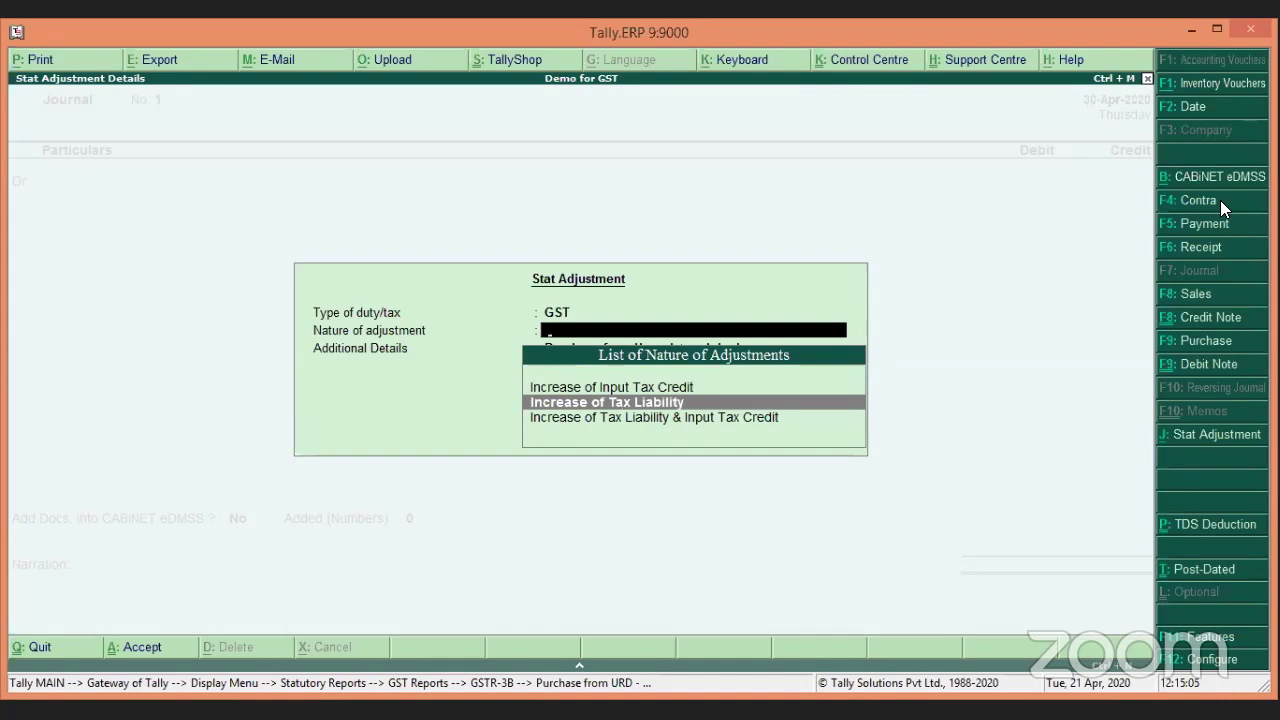
pyautogui.press('Return')
pyautogui.press('Return')
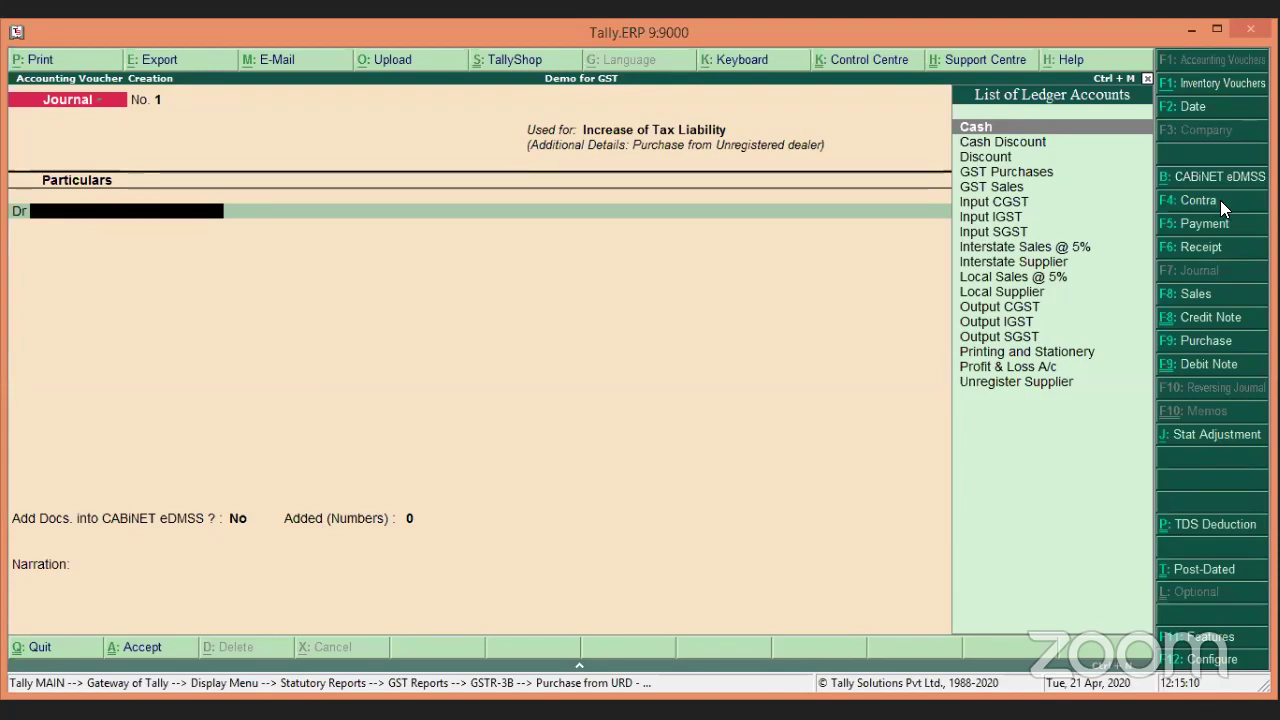
# Create a ledger from within the journal named Tax on Reverse Charge, leaving alias, description and notes blank.
pyautogui.hotkey('alt', 'c')
pyautogui.write('Tax on Rever')
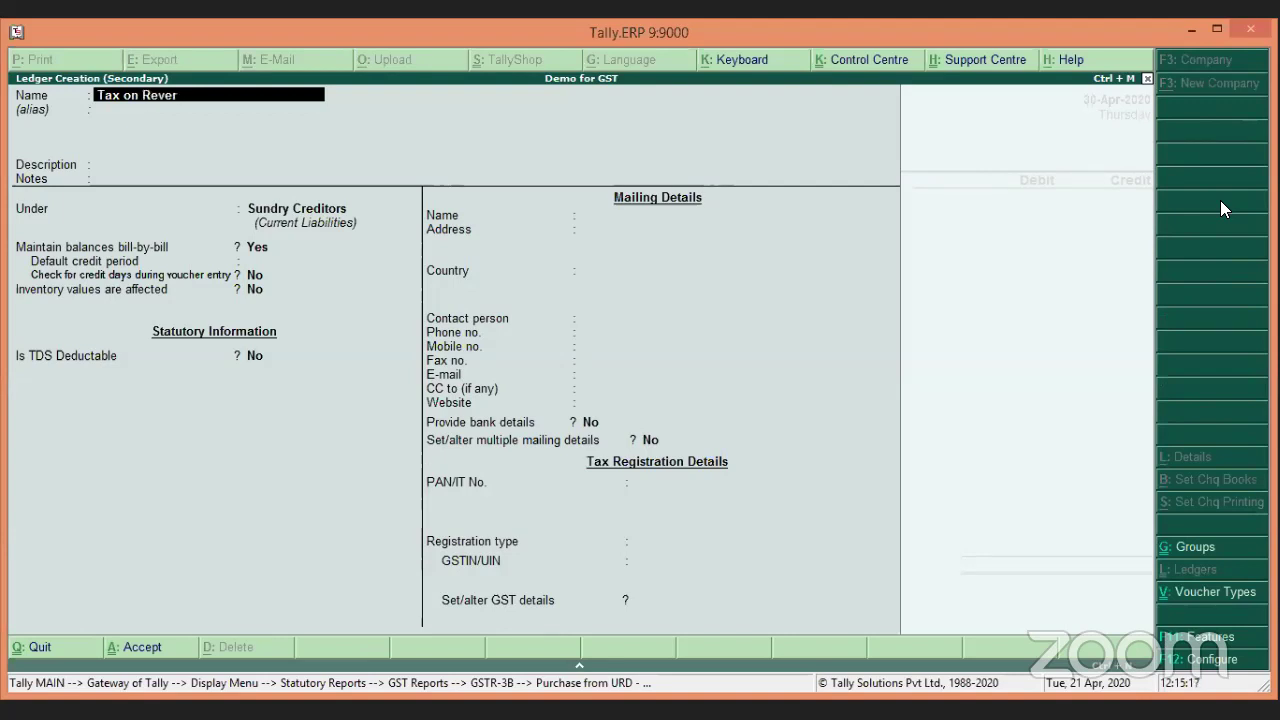
pyautogui.write('se Charge')
pyautogui.press('Return')
pyautogui.press('Return')
pyautogui.press('Return')
pyautogui.press('Return')
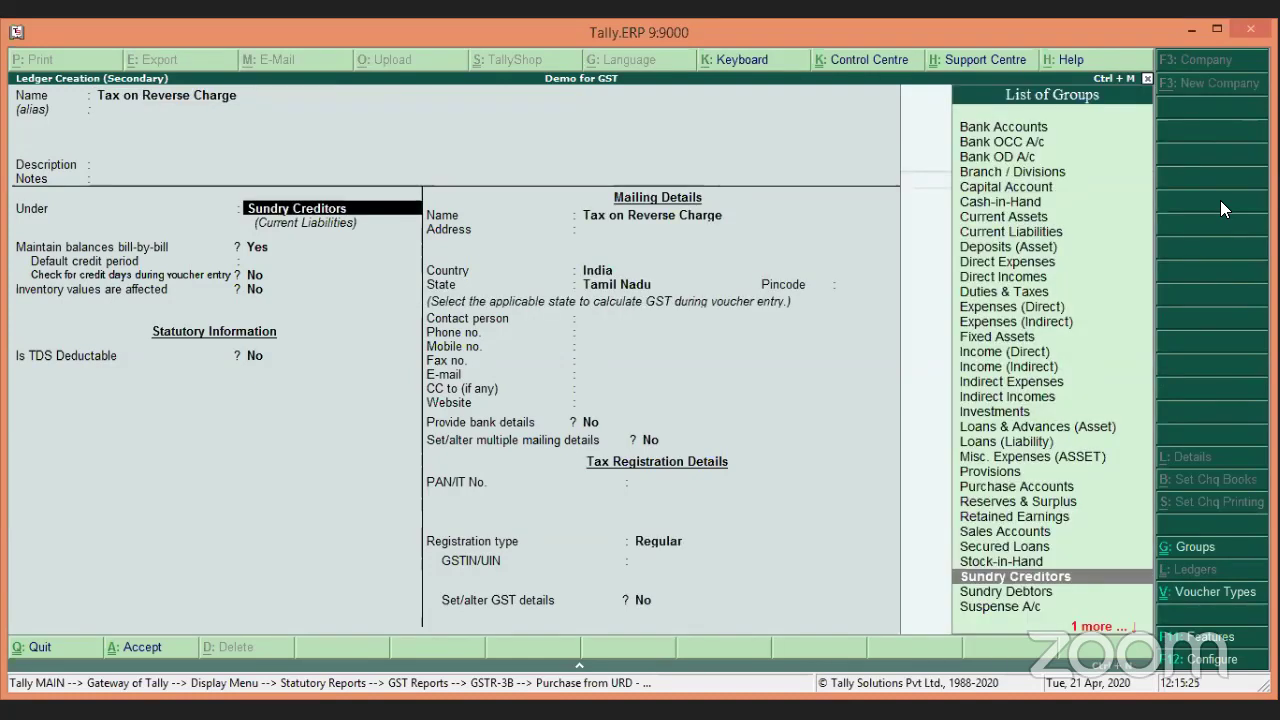
# Place the ledger under Direct Expenses, with inventory values unaffected and ledger type and appropriation method as Not Applicable.
pyautogui.write('Direct Expenses')
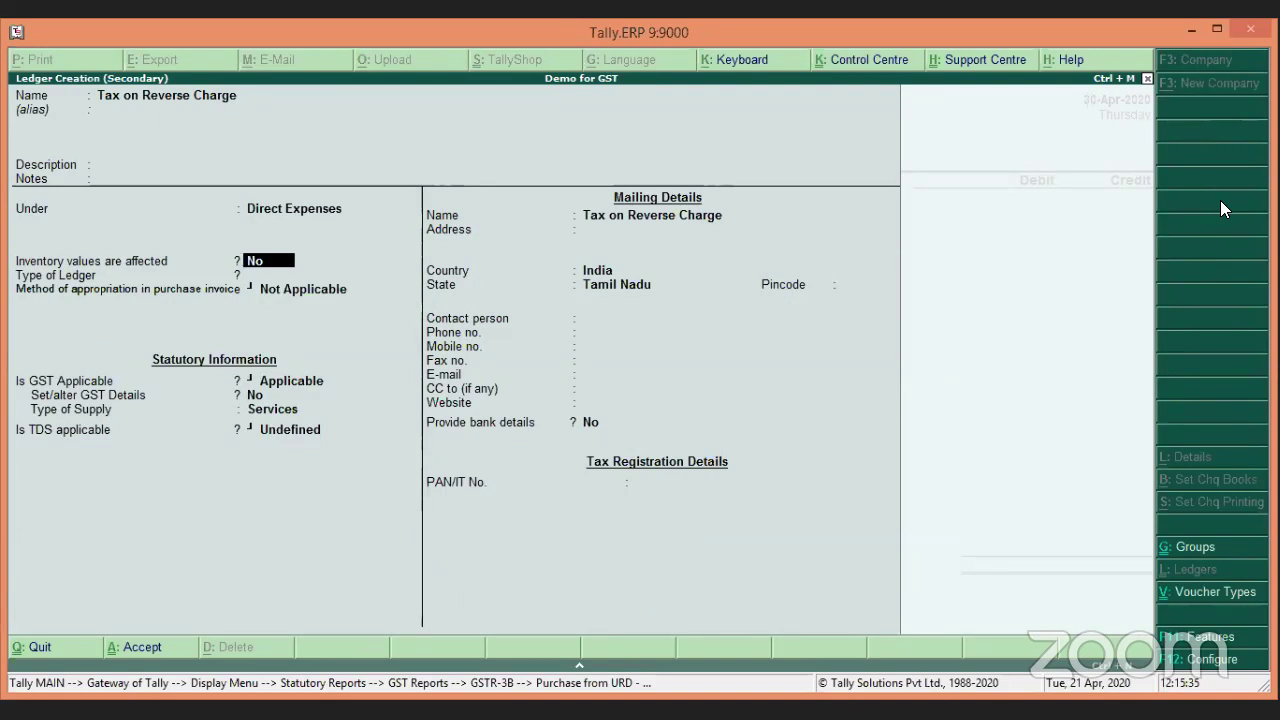
pyautogui.press('Return')
pyautogui.press('Return')
pyautogui.press('Return')
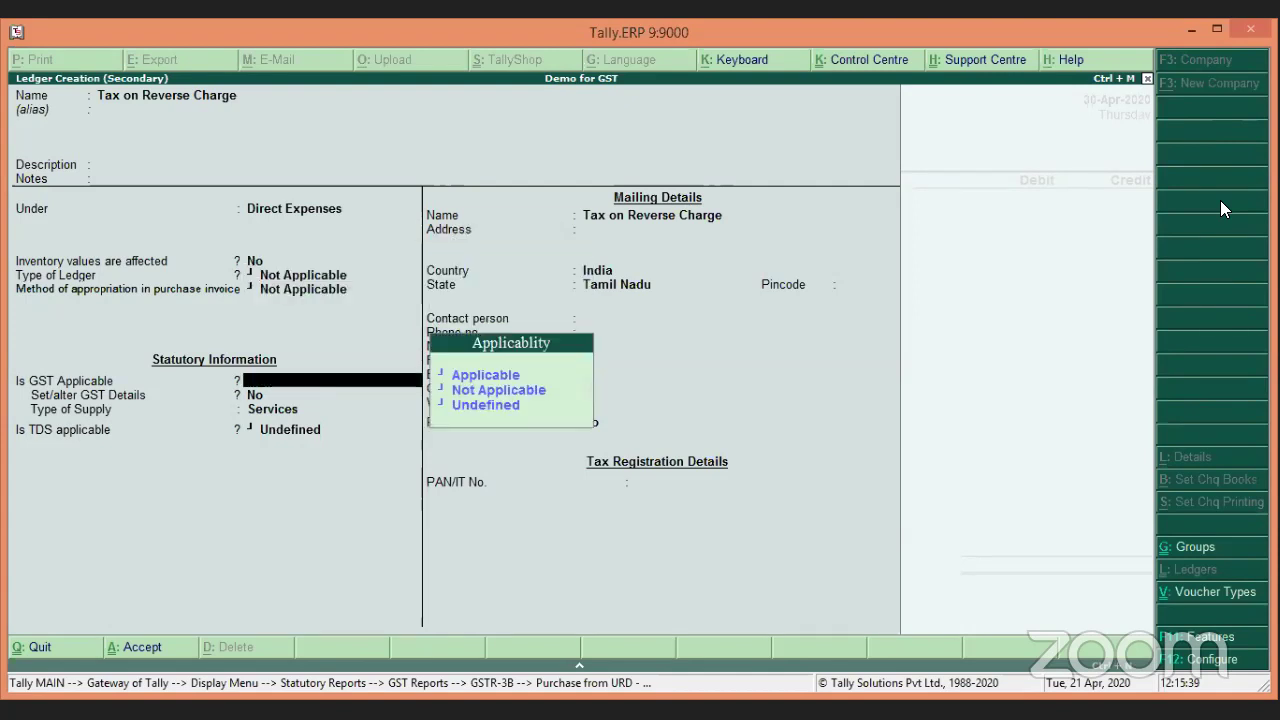
# Set both GST and TDS applicability of the Tax on Reverse Charge ledger to Not Applicable, leaving Set/alter GST Details at No.
pyautogui.press('Down')
pyautogui.press('Return')
pyautogui.press('Return')
pyautogui.press('Down')
pyautogui.press('BackSpace')
pyautogui.press('BackSpace')
pyautogui.press('Return')
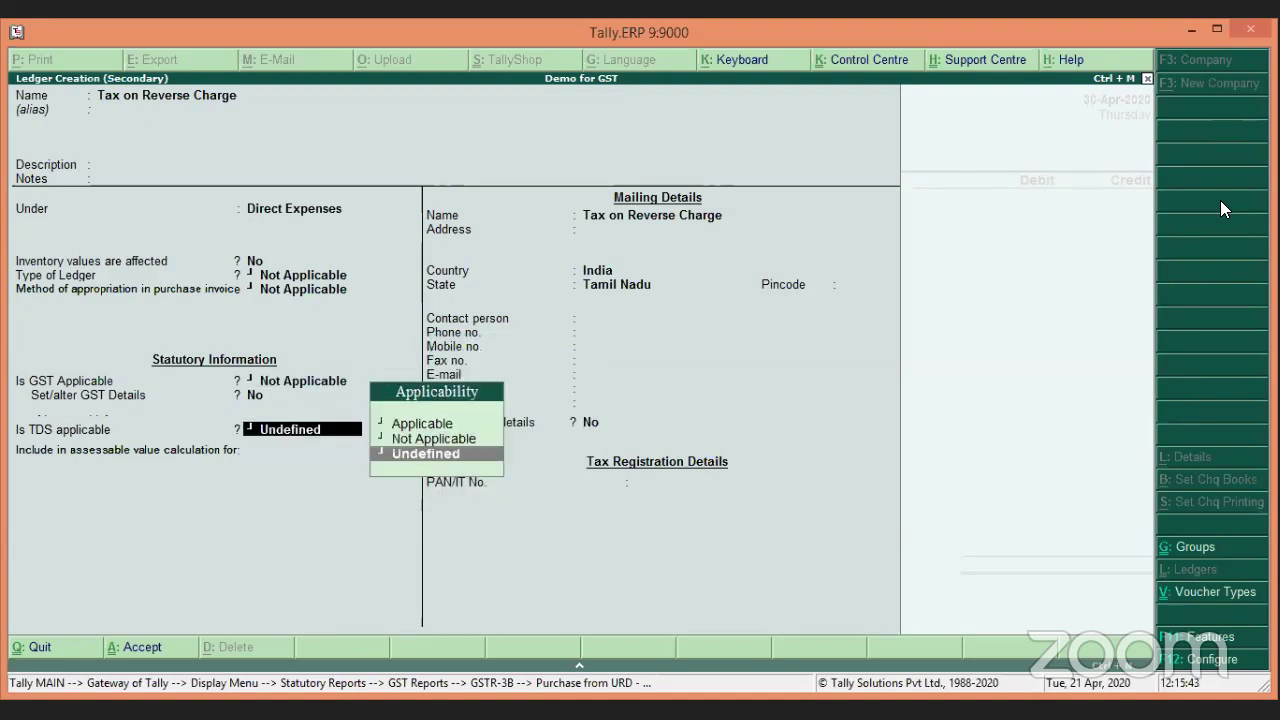
pyautogui.press('Up')
pyautogui.press('Return')
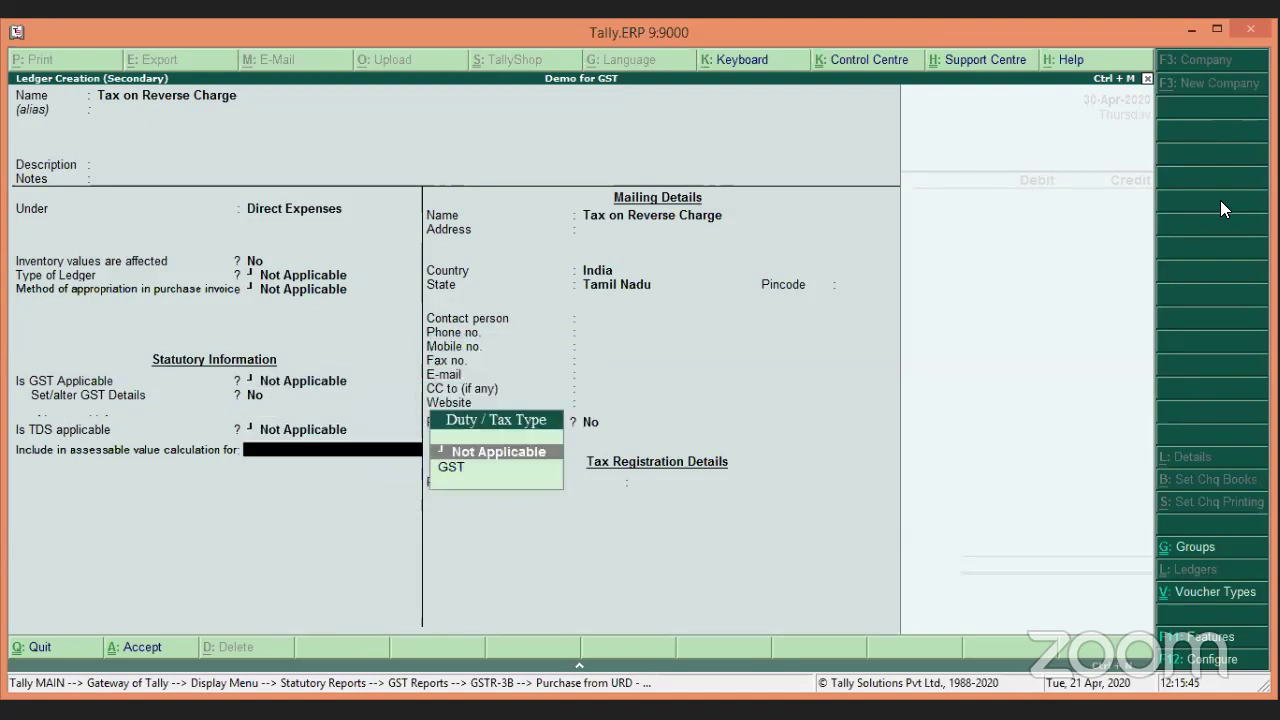
# Save the Tax on Reverse Charge ledger with assessable value inclusion Not Applicable, and debit it 1,458 (729*2) in the journal.
pyautogui.press('Return')
pyautogui.hotkey('ctrl', 'a')
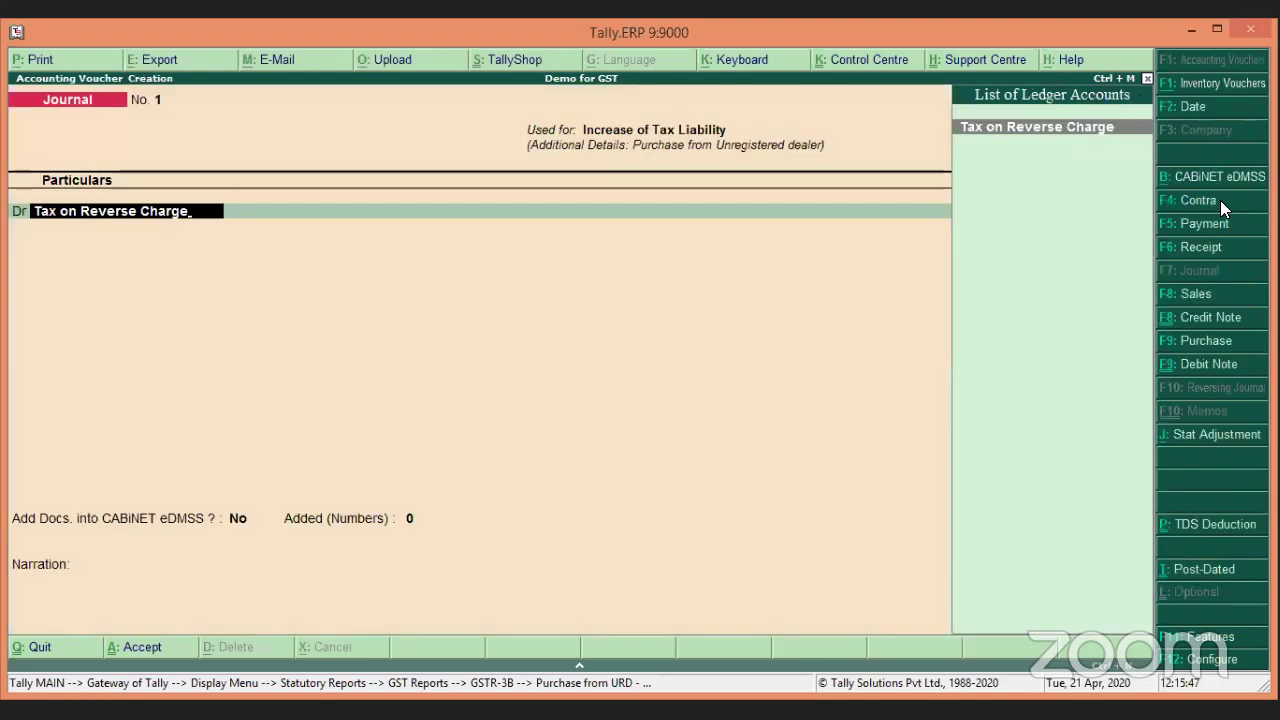
pyautogui.press('Return')
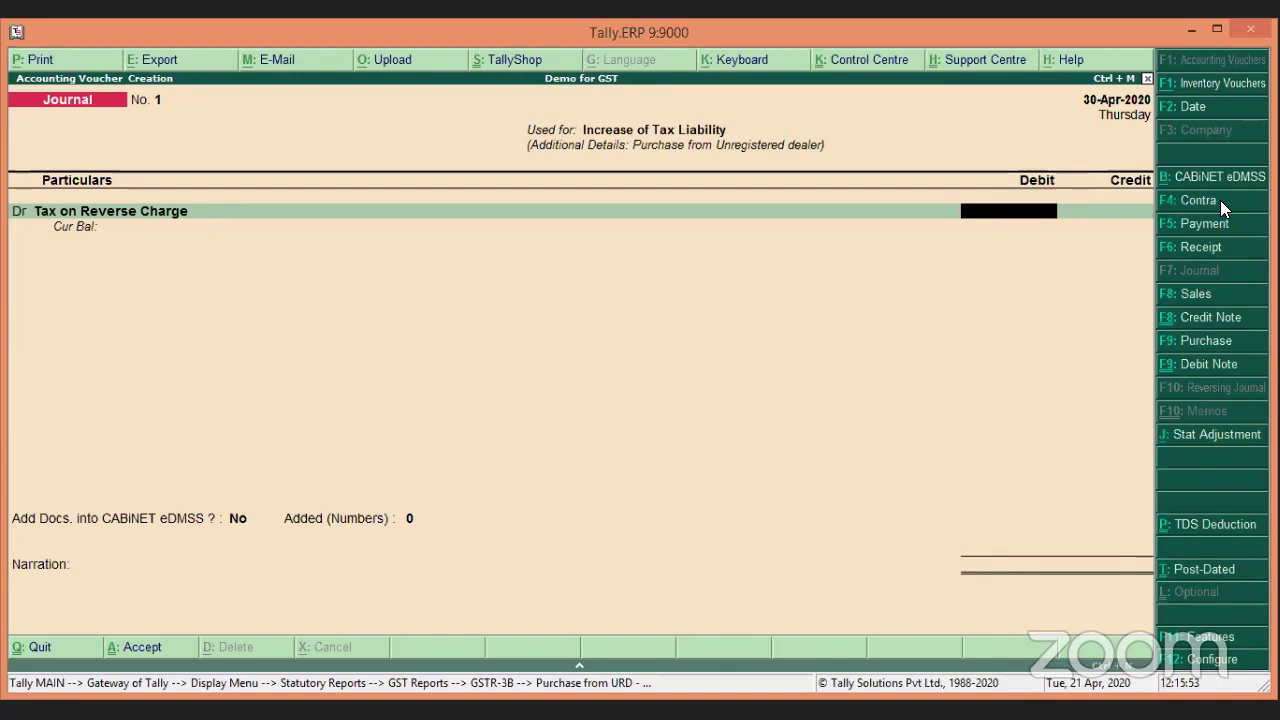
pyautogui.write('7')
pyautogui.hotkey('ctrl', 'n')
pyautogui.write('729')
pyautogui.write('29*2')
pyautogui.press('Return')
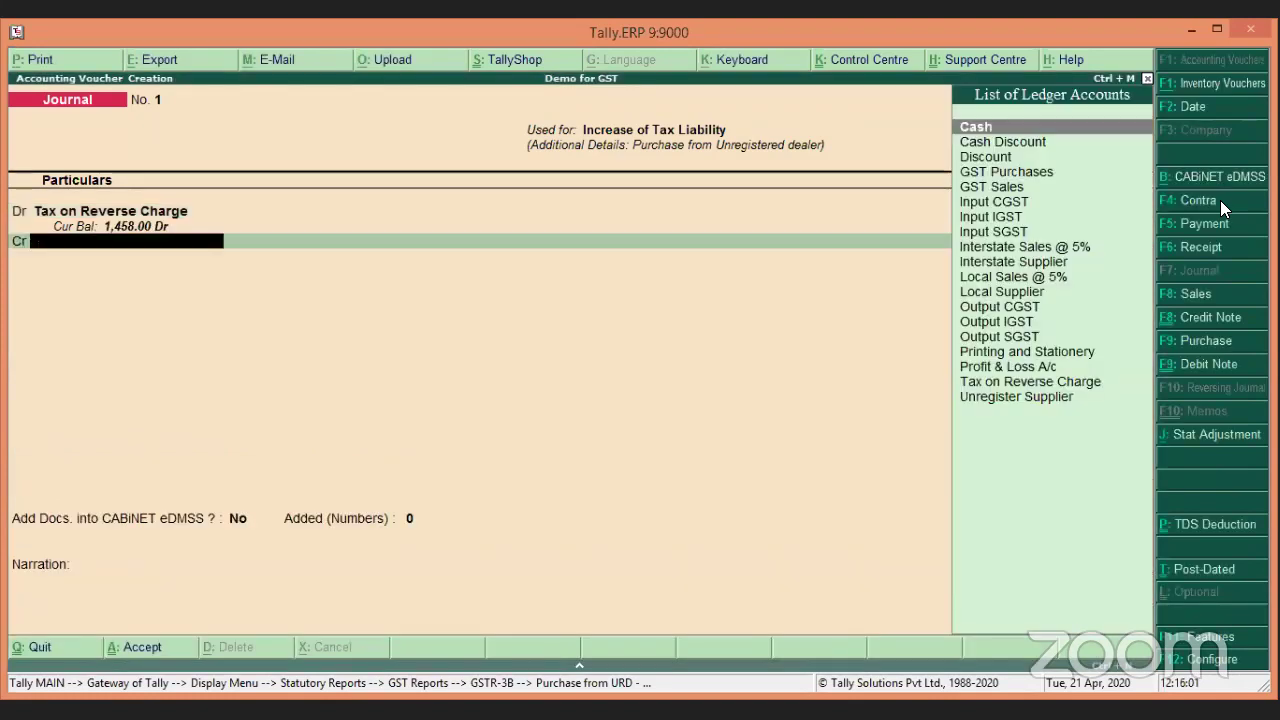
# Credit Input CGST with 729 at a 9% rate, leaving the taxable value blank.
pyautogui.write('Inpu')
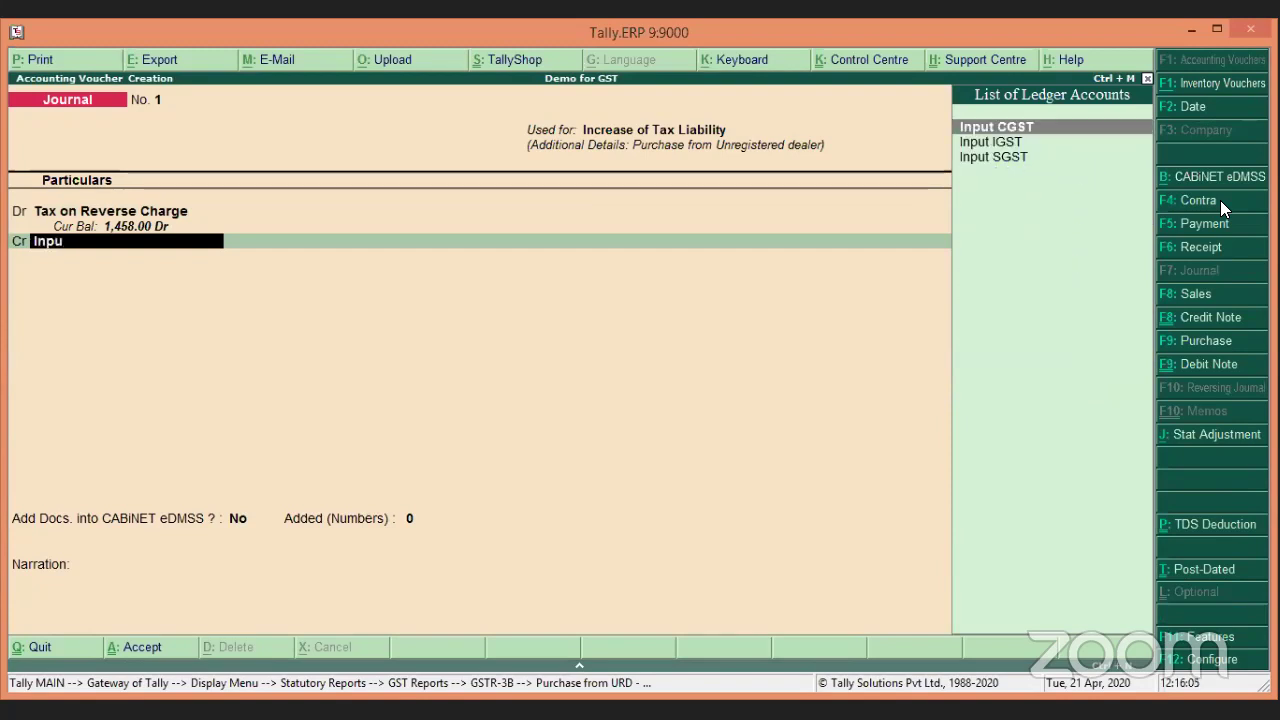
pyautogui.press('Return')
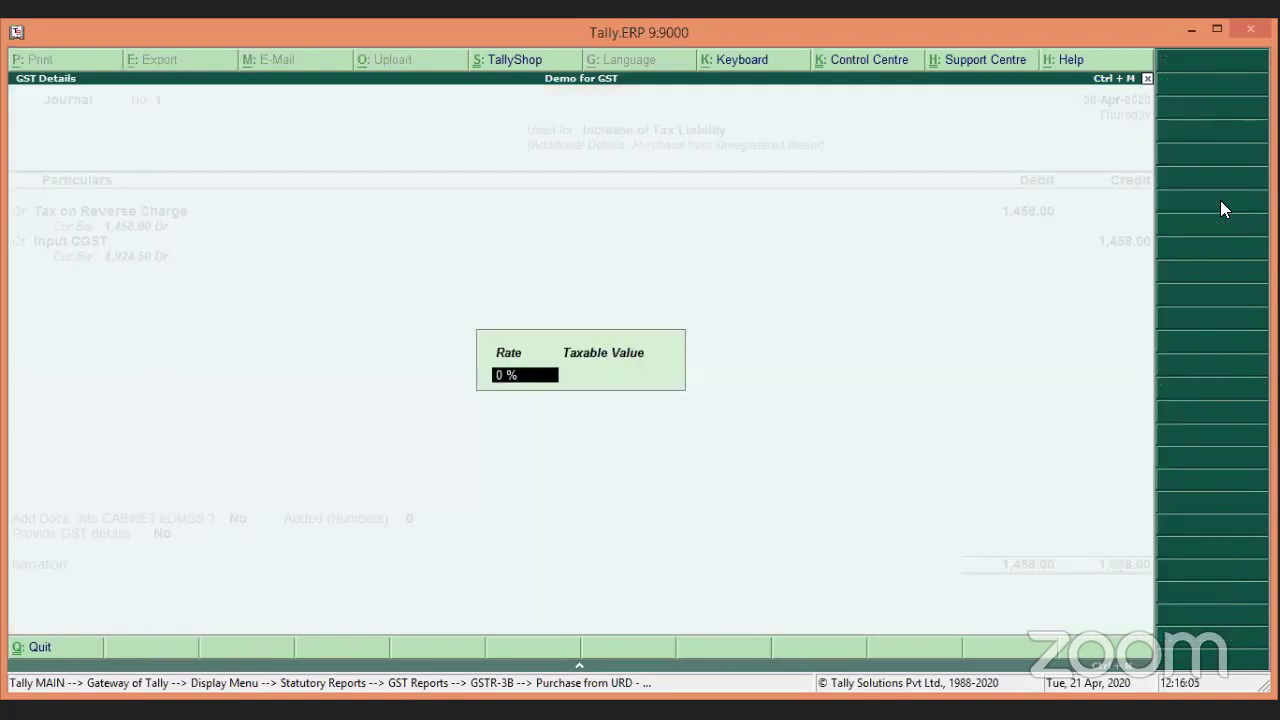
pyautogui.write('9')
pyautogui.press('Return')
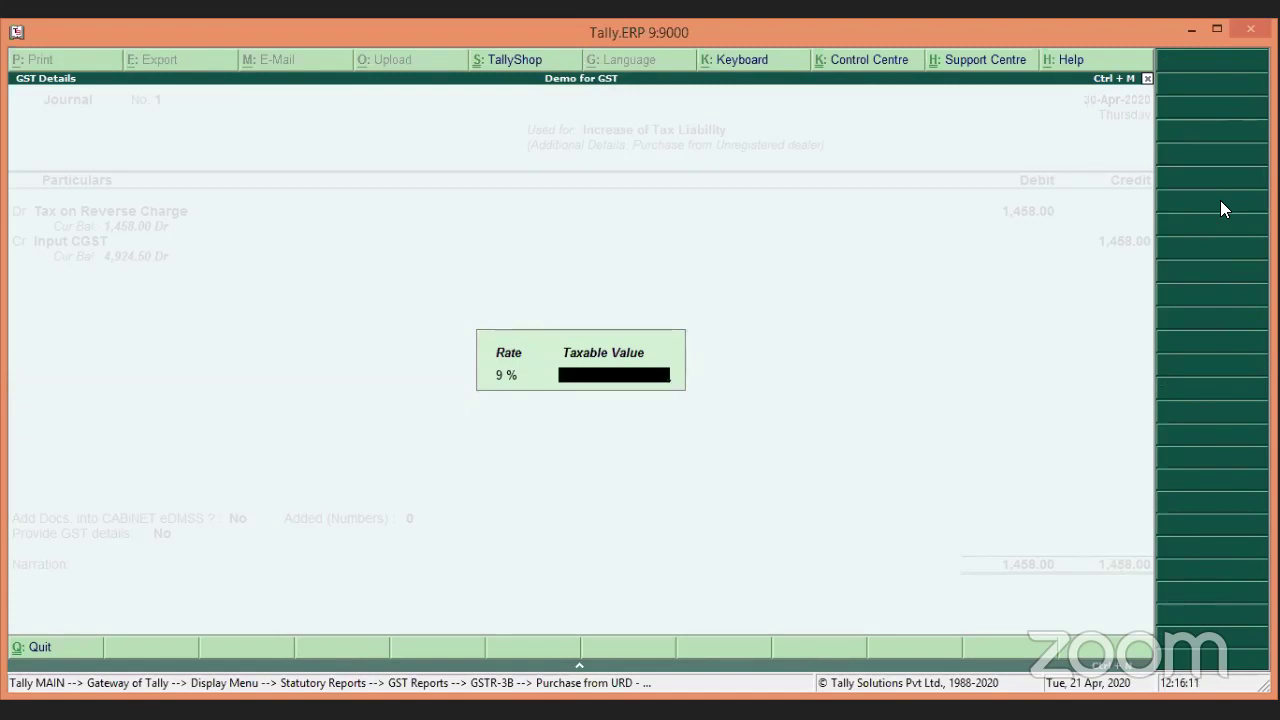
pyautogui.press('Return')
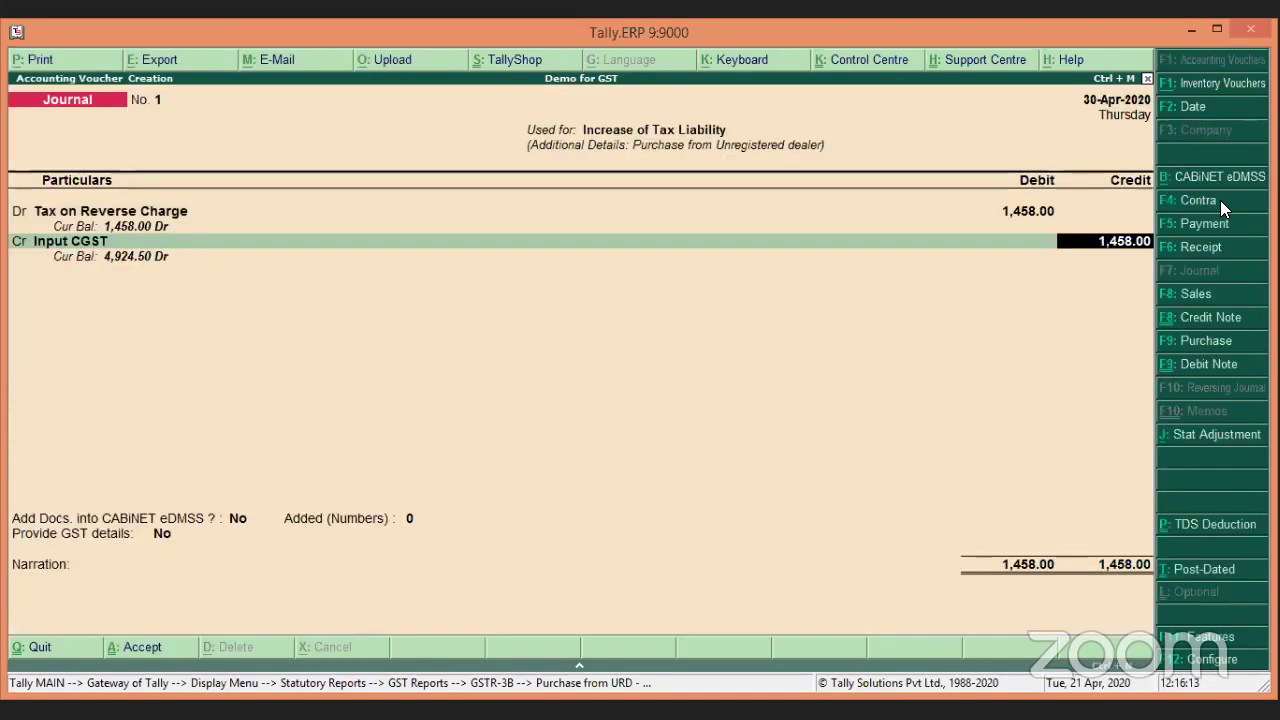
pyautogui.write('729')
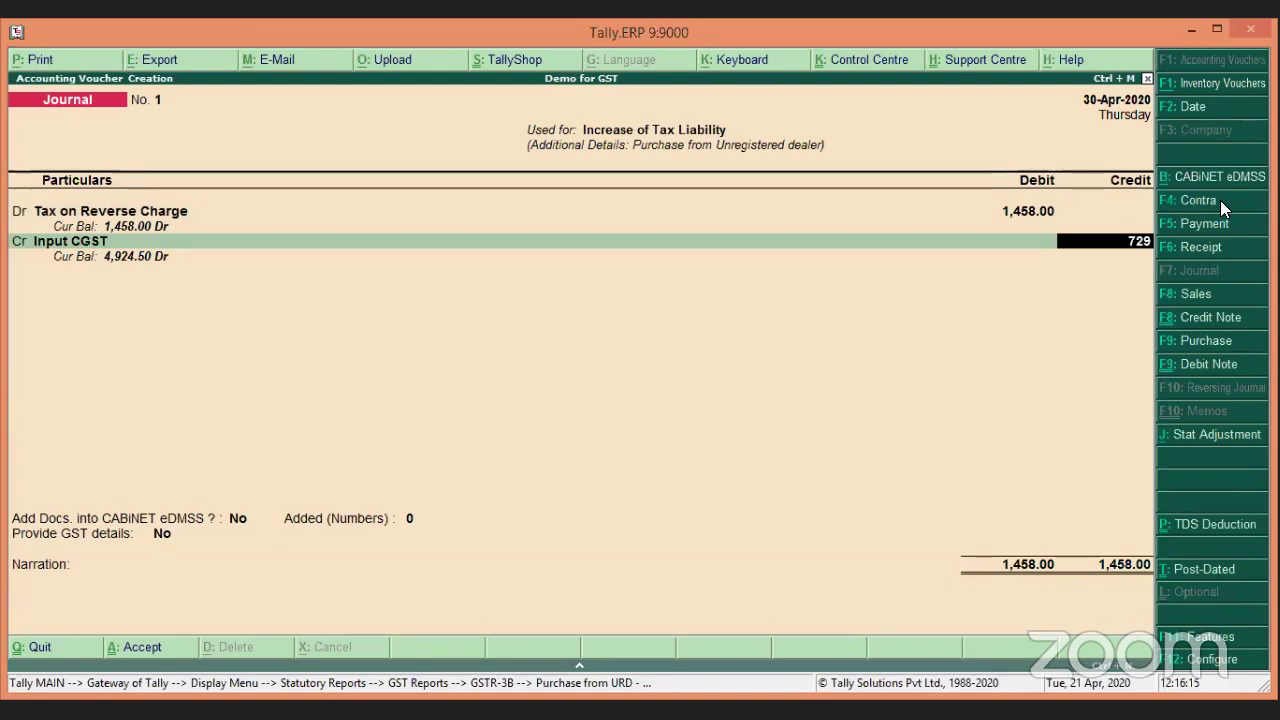
pyautogui.press('Return')
# Credit Input SGST with 729, keeping the 9% rate and leaving the taxable value blank.
pyautogui.write('In')
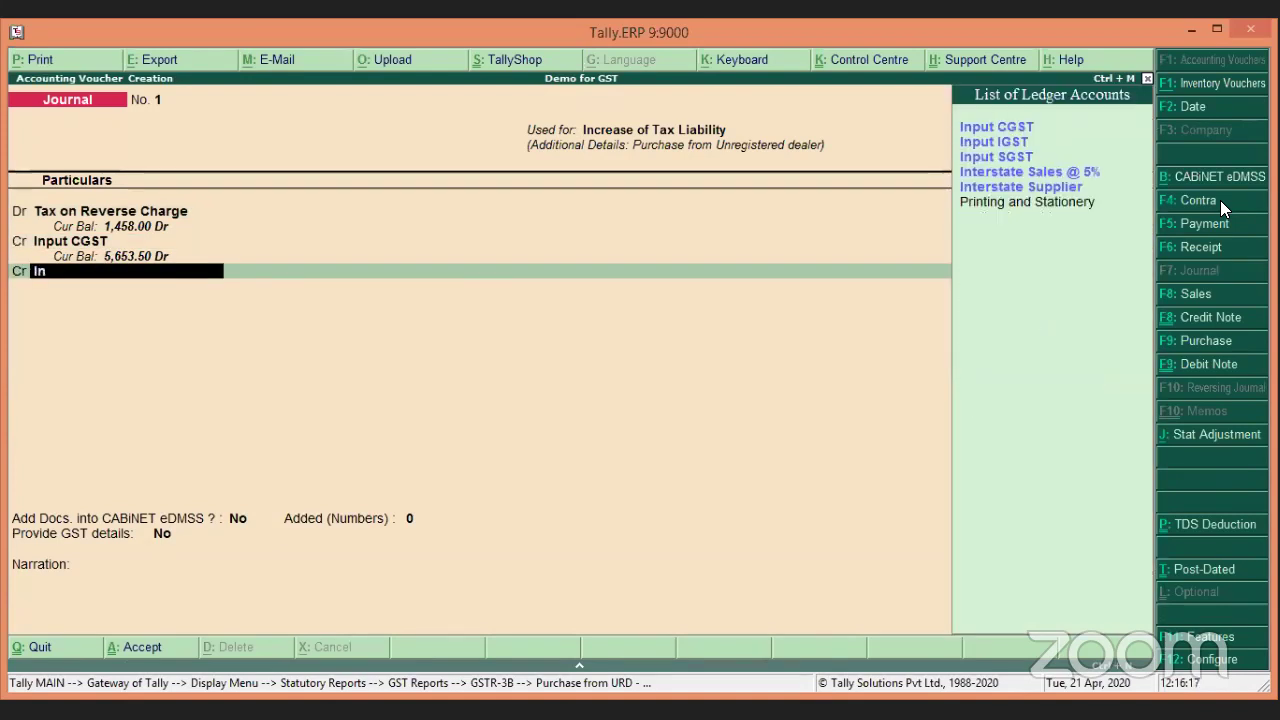
pyautogui.press('Down')
pyautogui.press('Down')
pyautogui.press('Return')
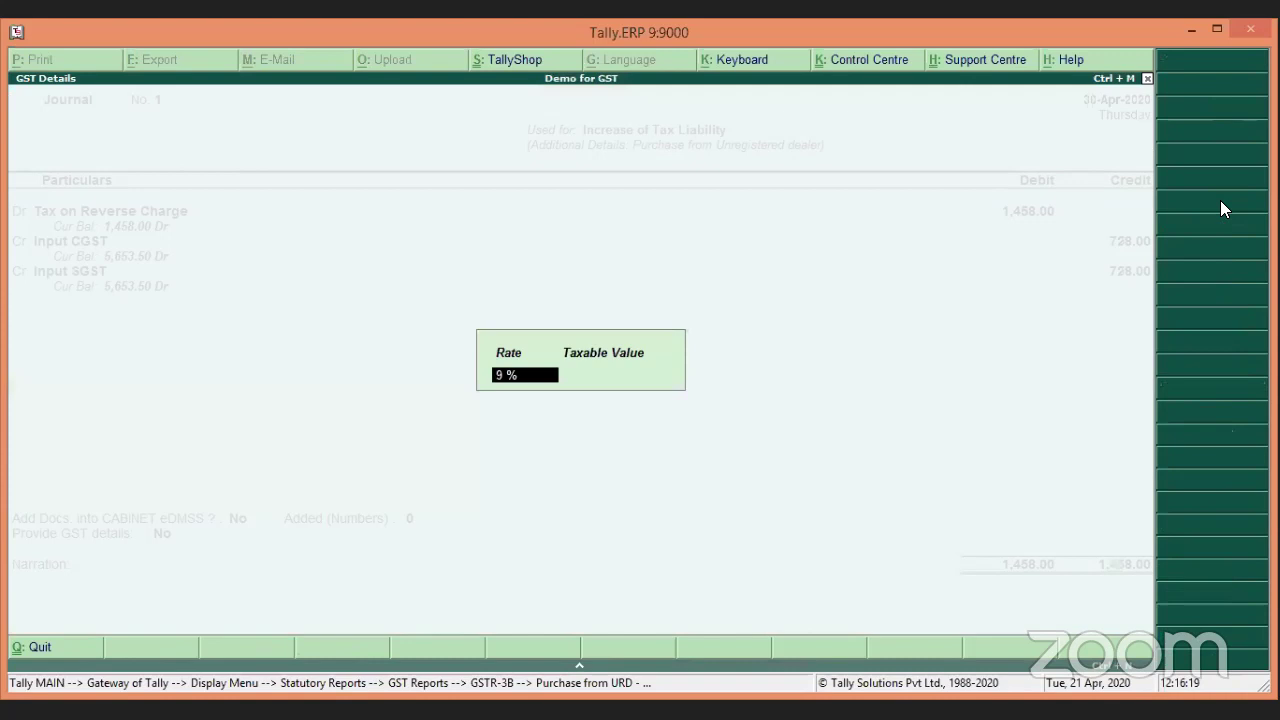
pyautogui.press('Return')
pyautogui.press('Return')
pyautogui.press('Return')
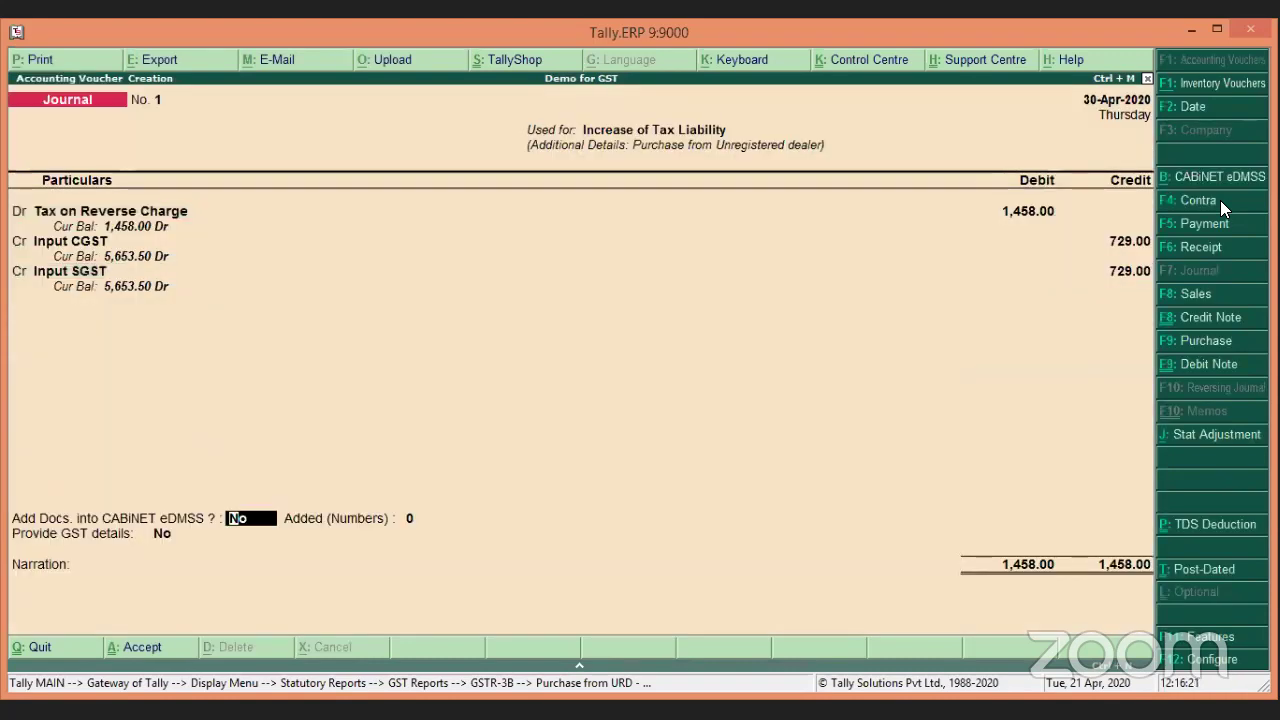
# Enable Provide GST details for the journal and set the type of input to Goods.
pyautogui.press('Return')
pyautogui.press('Down')
pyautogui.press('Return')
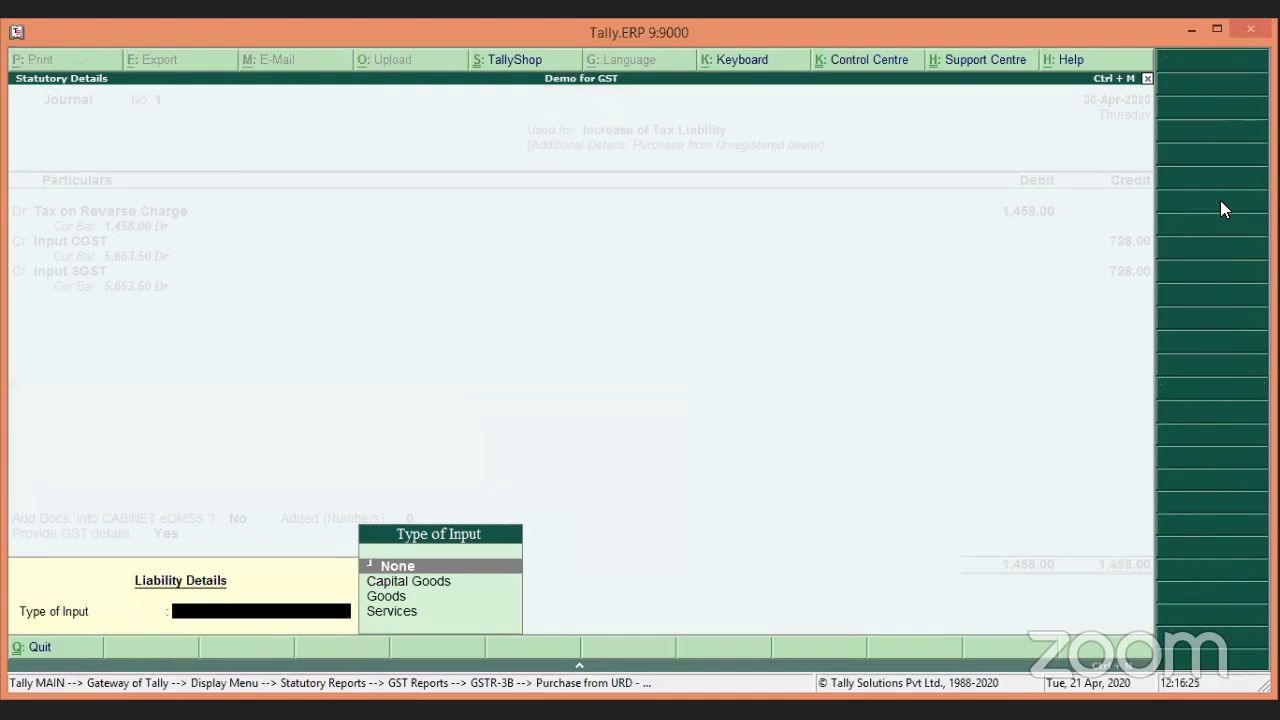
pyautogui.press('Down')
pyautogui.press('Down')
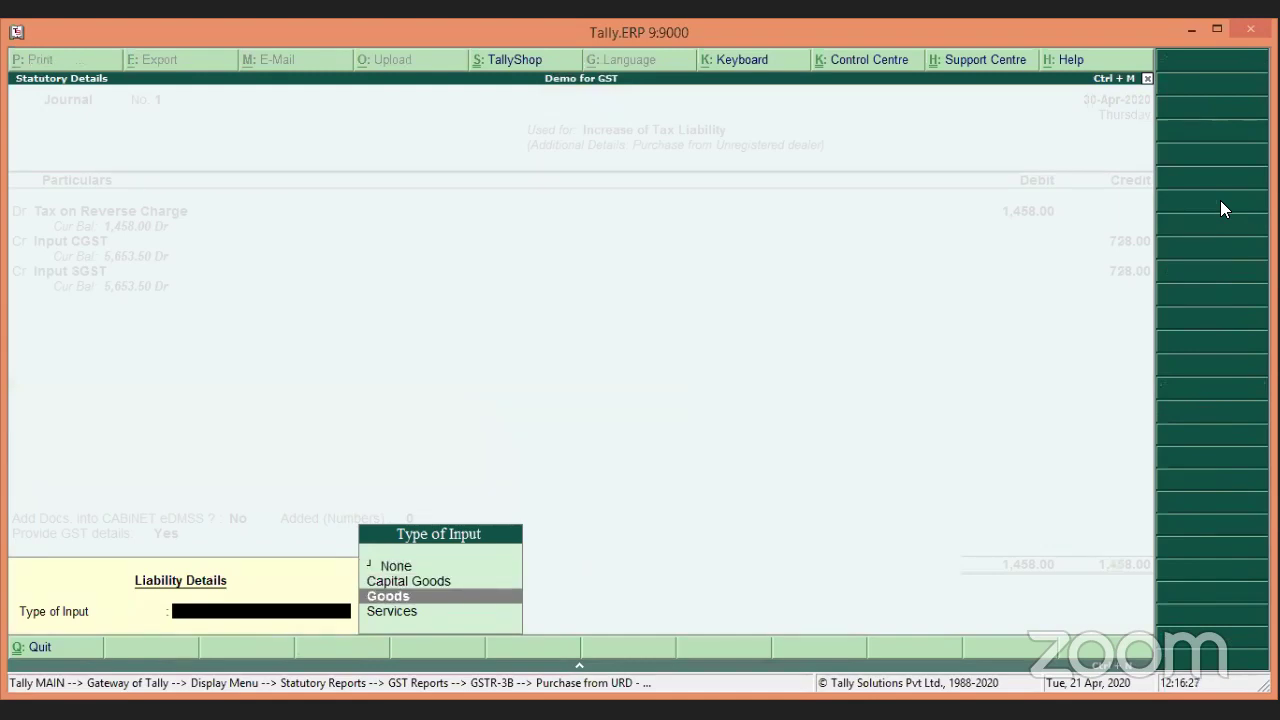
pyautogui.press('Return')
# Recheck the journal's GST details, keep Goods as the type of input, and save the voucher without a narration.
pyautogui.press('Up')
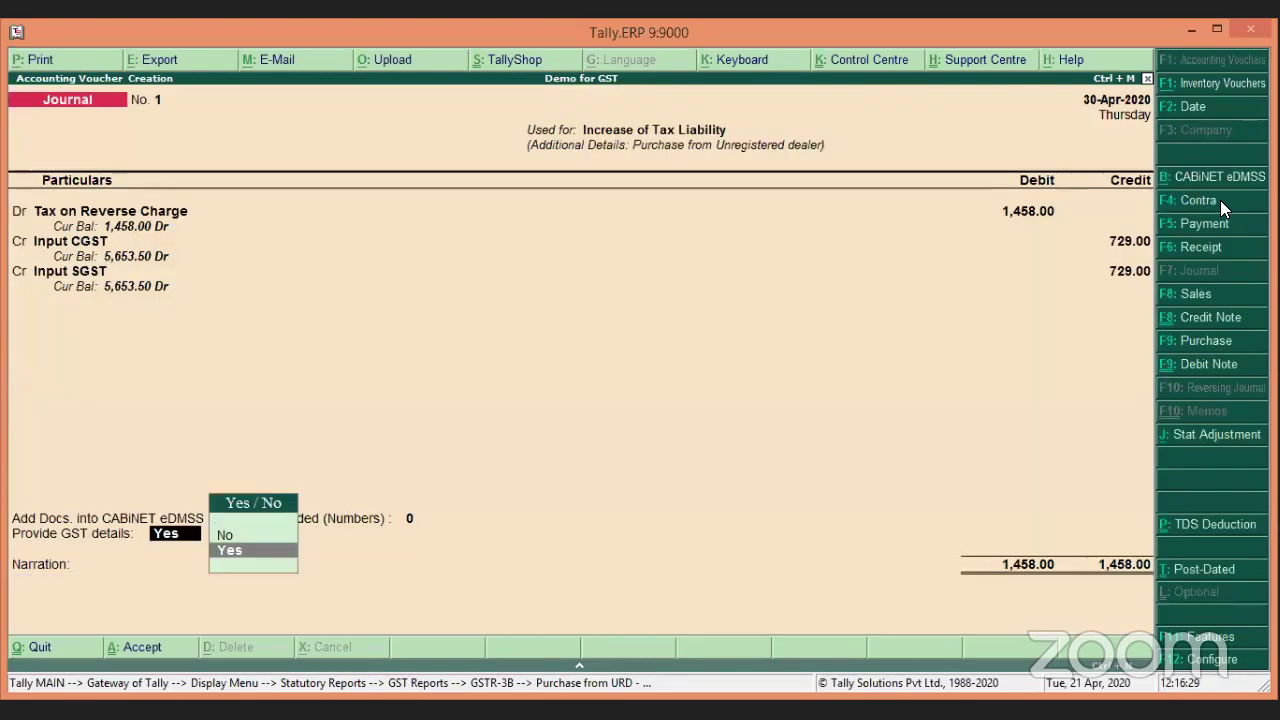
pyautogui.press('Return')
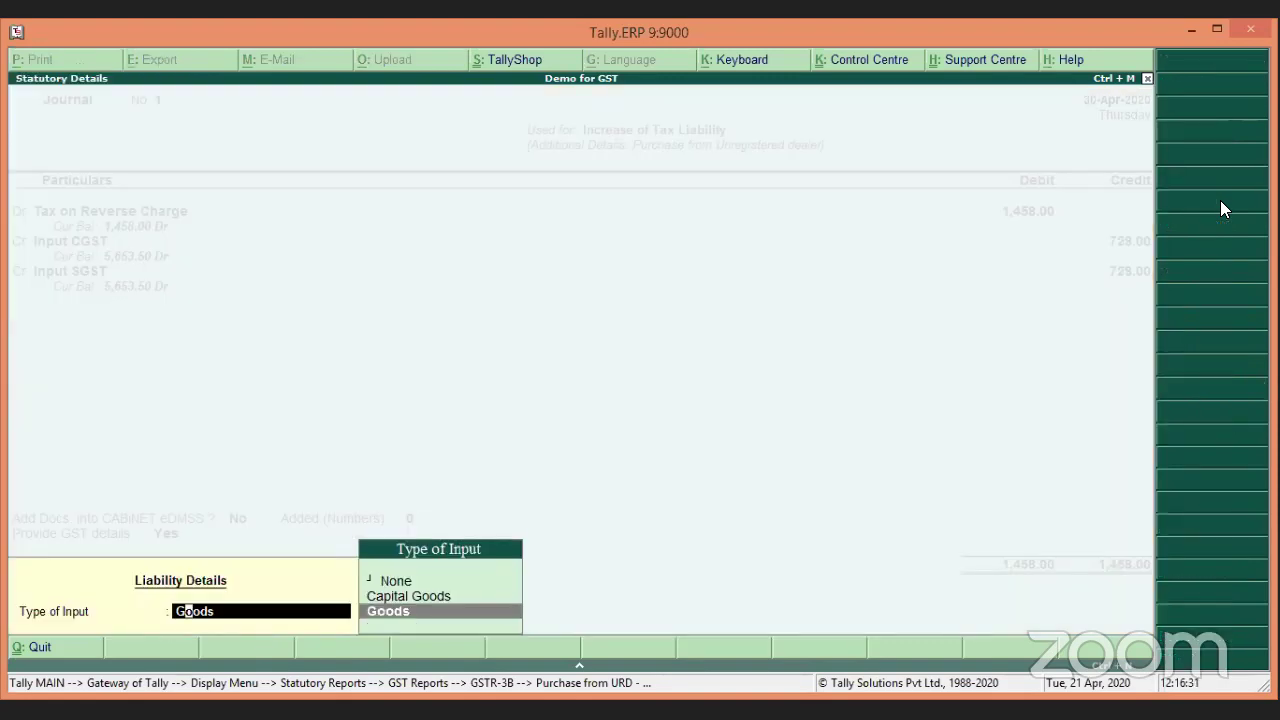
pyautogui.press('Escape')
pyautogui.press('Return')
pyautogui.press('Down')
pyautogui.press('Return')
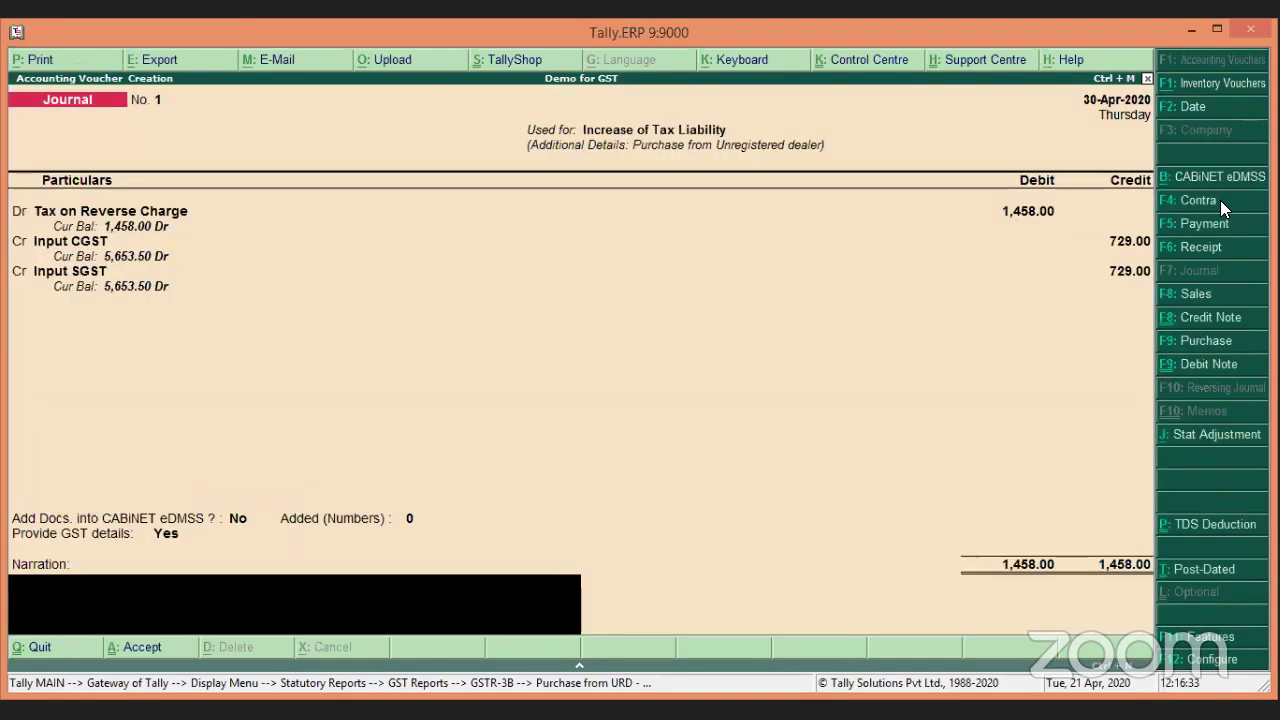
pyautogui.press('Return')
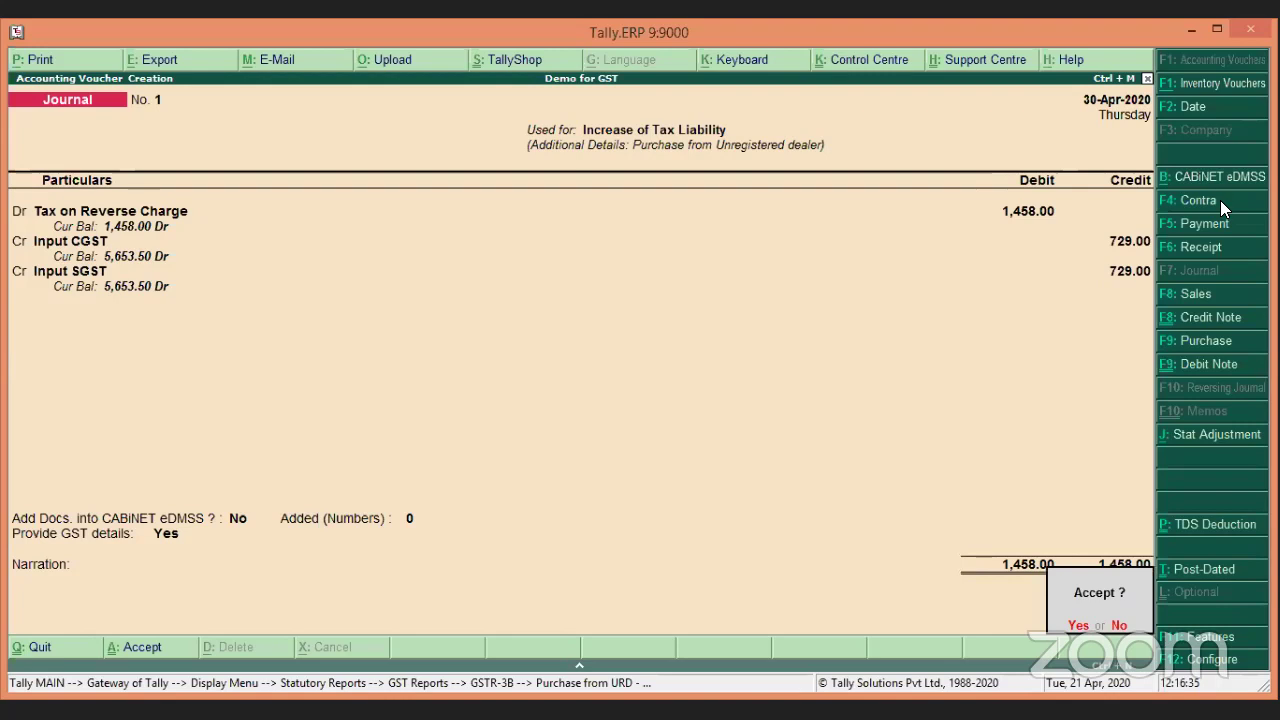
pyautogui.press('Return')
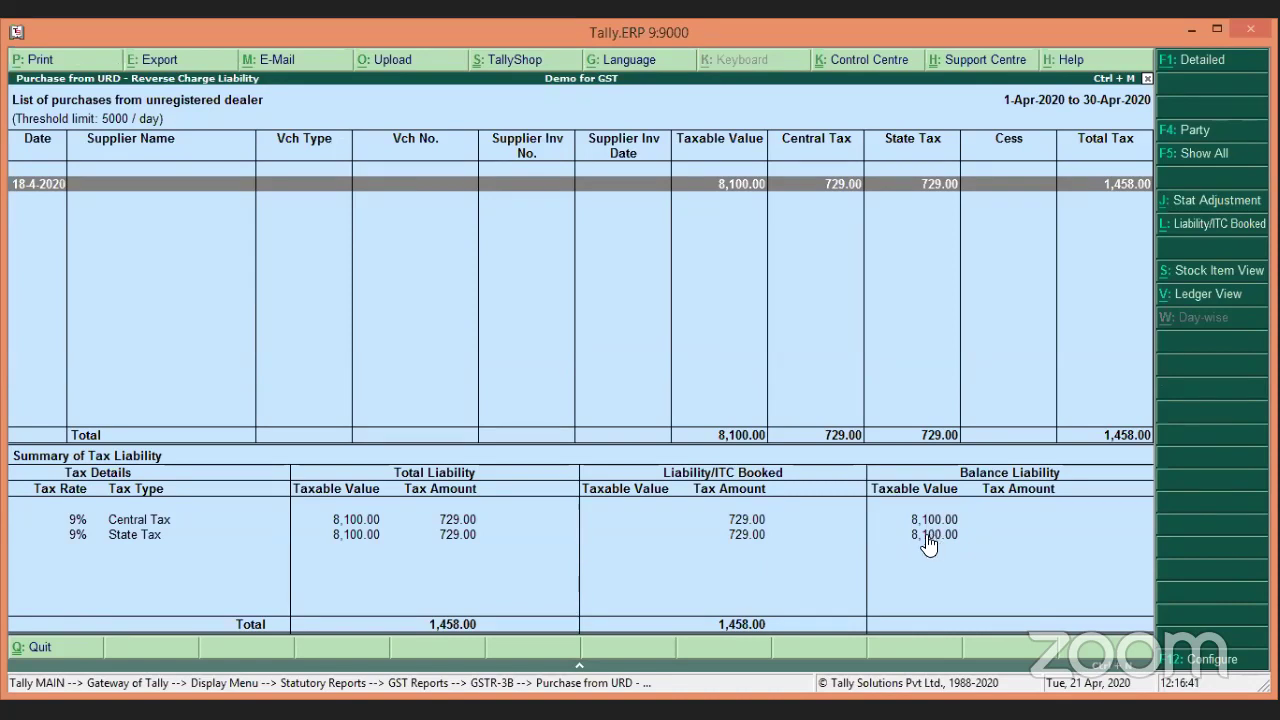
# Show the vouchers booked for Liability/ITC against URD purchases and open the Tax on Reverse Charge journal for alteration.
pyautogui.click(927, 537)
pyautogui.click(1220, 226)
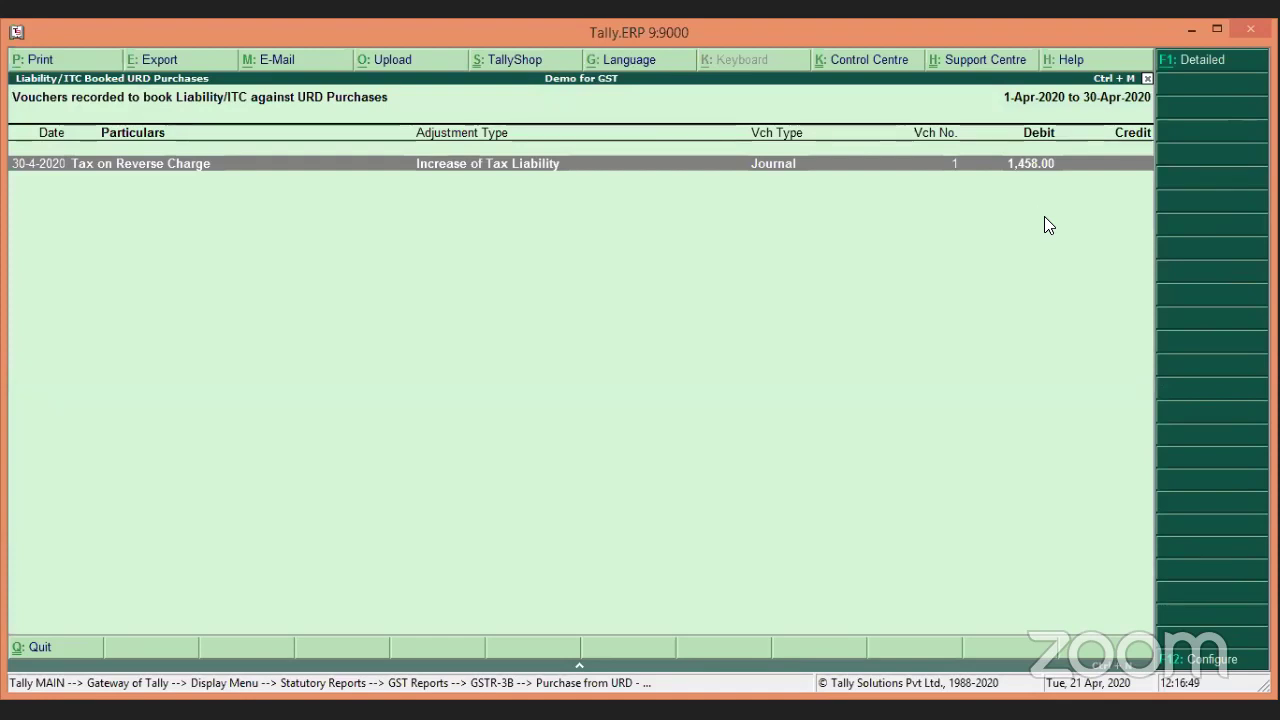
pyautogui.press('Return')
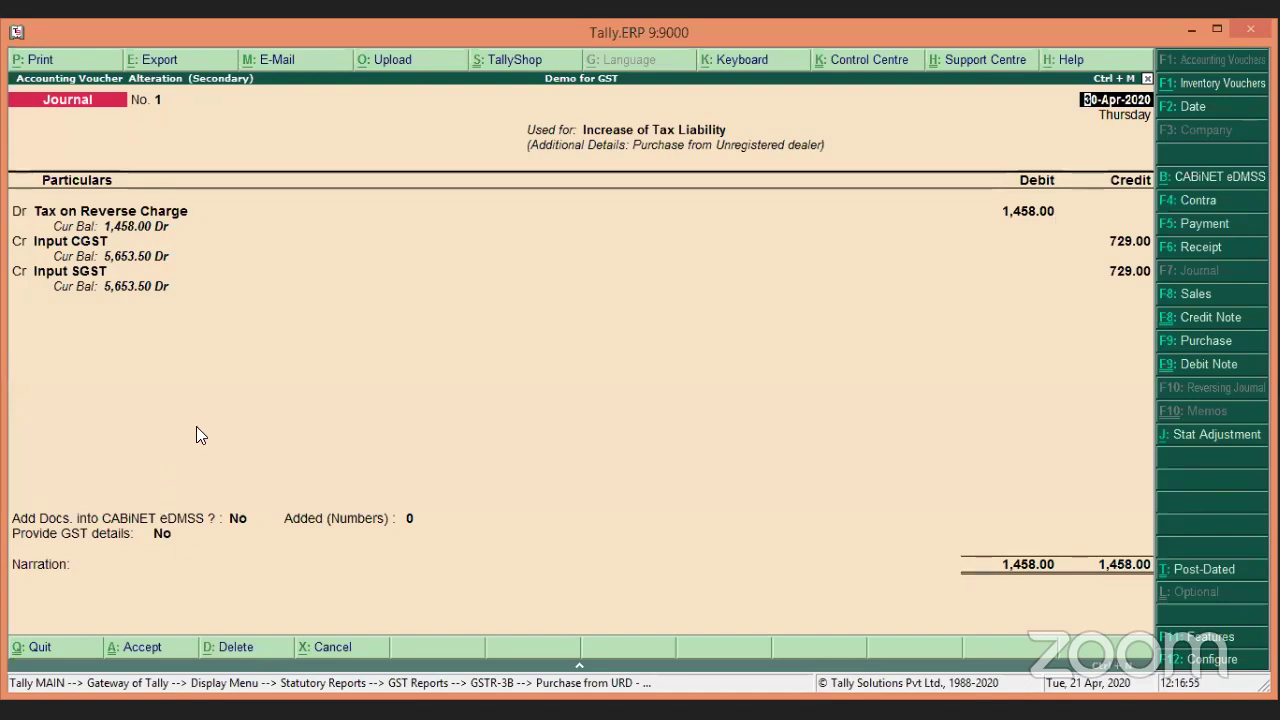
# Review the journal's stat adjustment, keeping GST, Increase of Tax Liability and Purchase from Unregistered dealer, and keep the voucher date.
pyautogui.click(1234, 434)
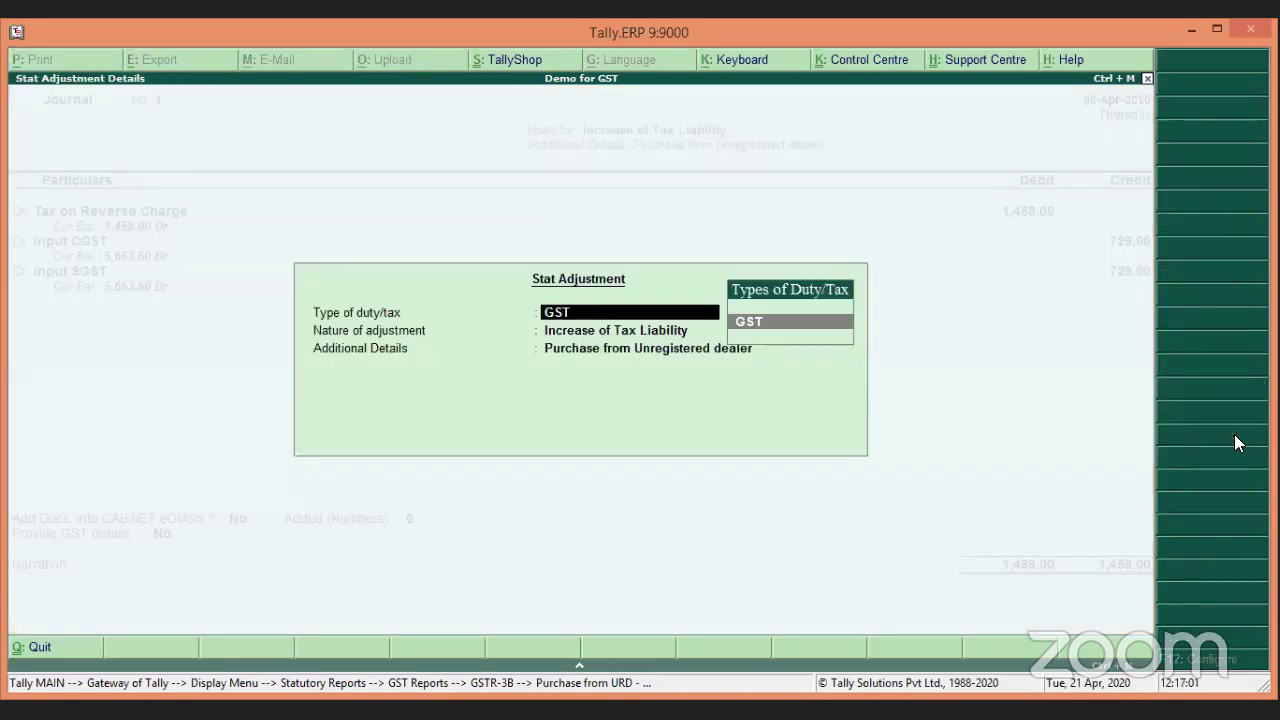
pyautogui.press('Return')
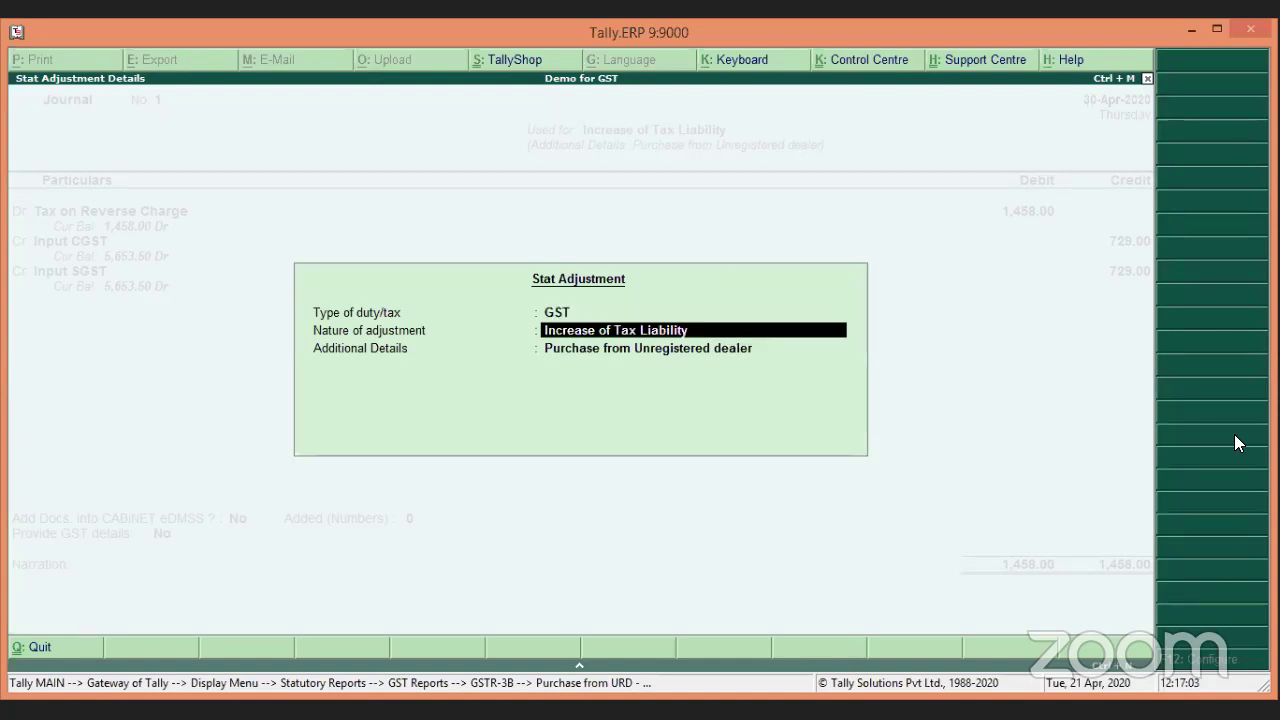
pyautogui.press('Return')
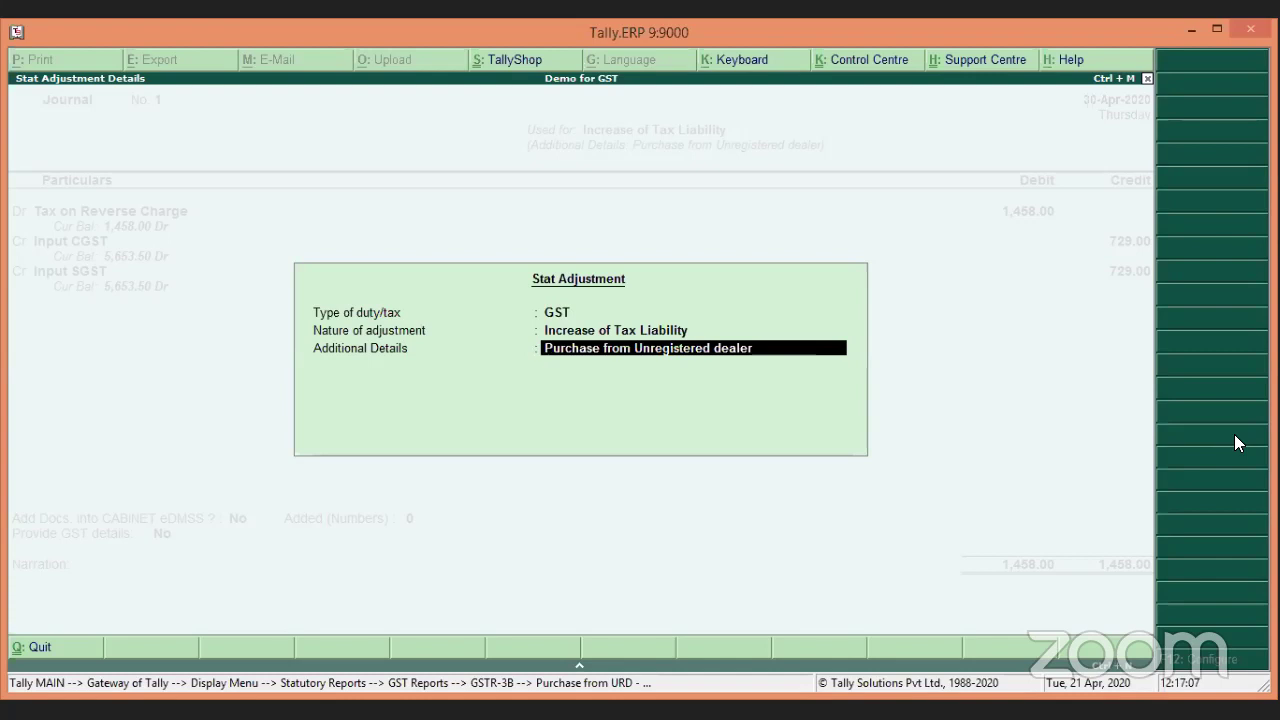
pyautogui.press('Return')
pyautogui.press('Return')
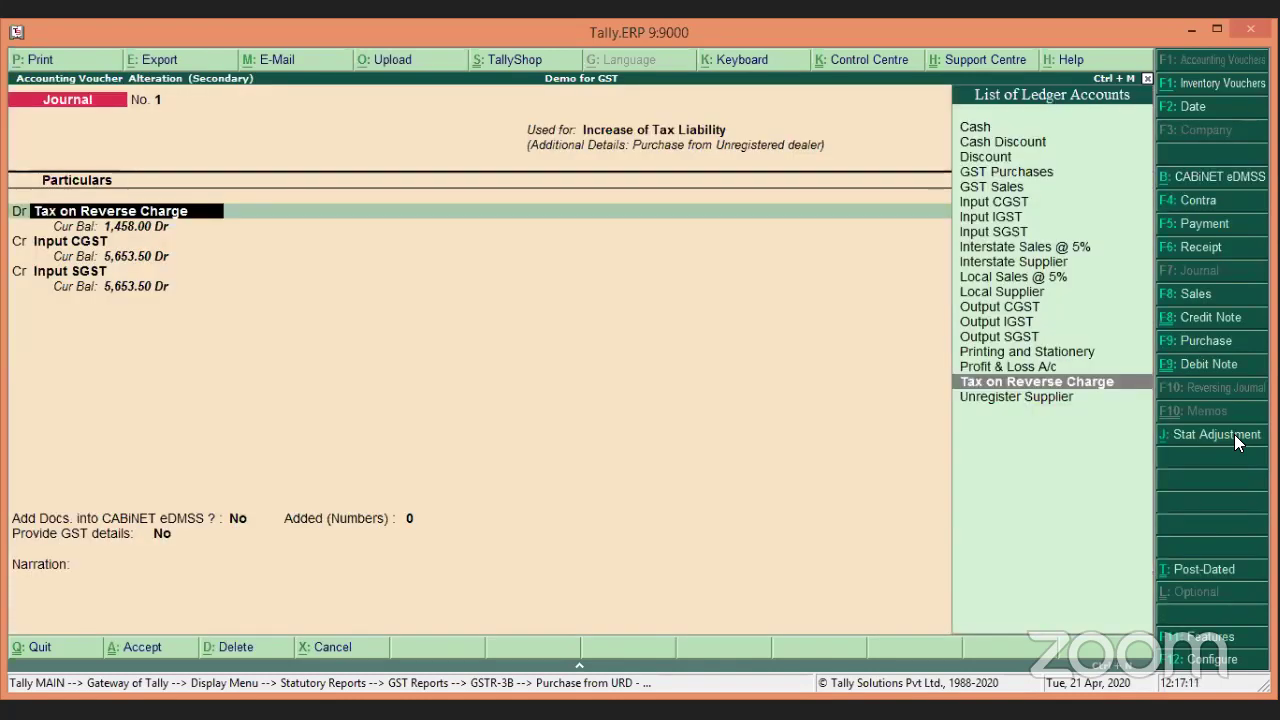
# Keep the Tax on Reverse Charge debit and set the Input CGST taxable value to 8,100 at 9%.
pyautogui.press('Return')
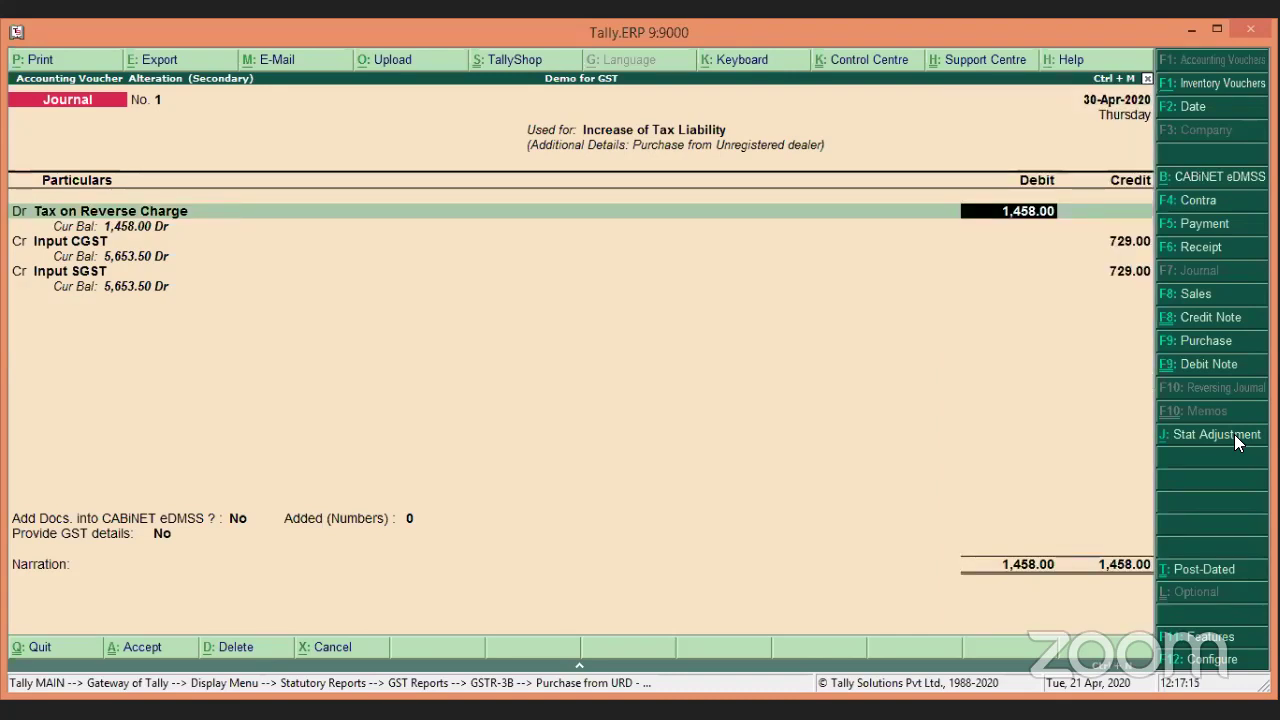
pyautogui.press('Return')
pyautogui.press('Return')
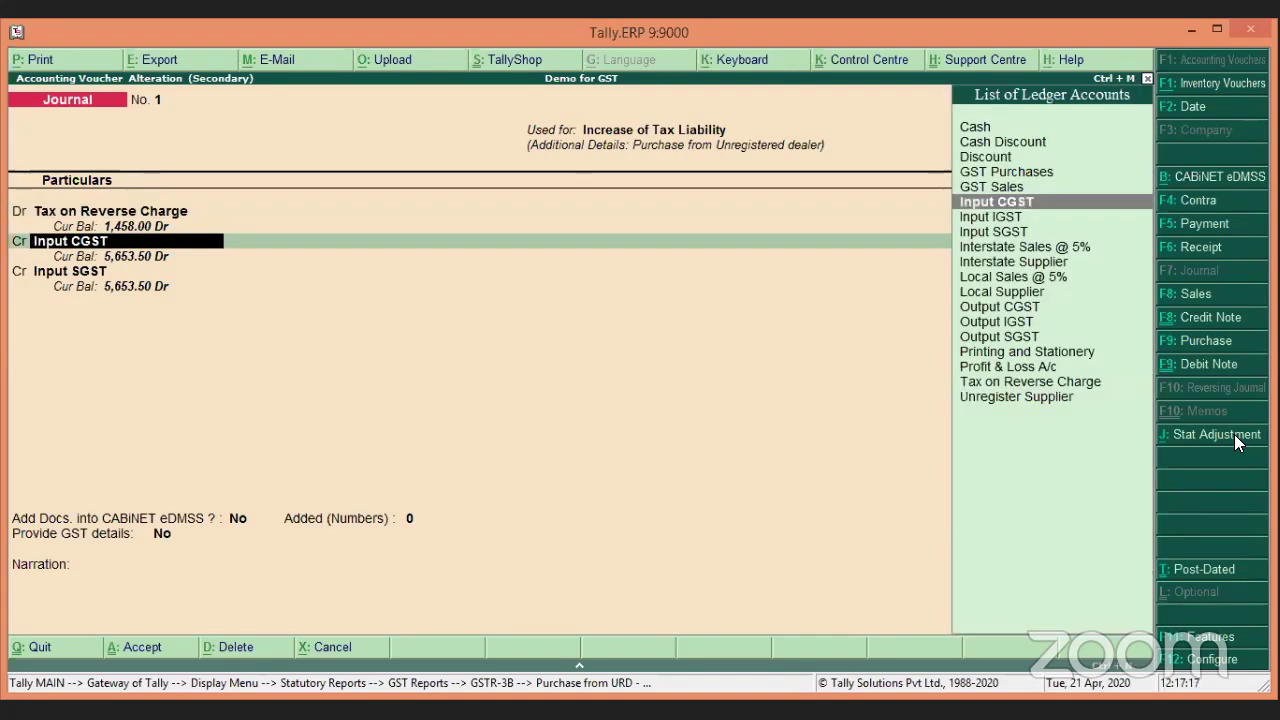
pyautogui.press('Return')
pyautogui.press('Return')
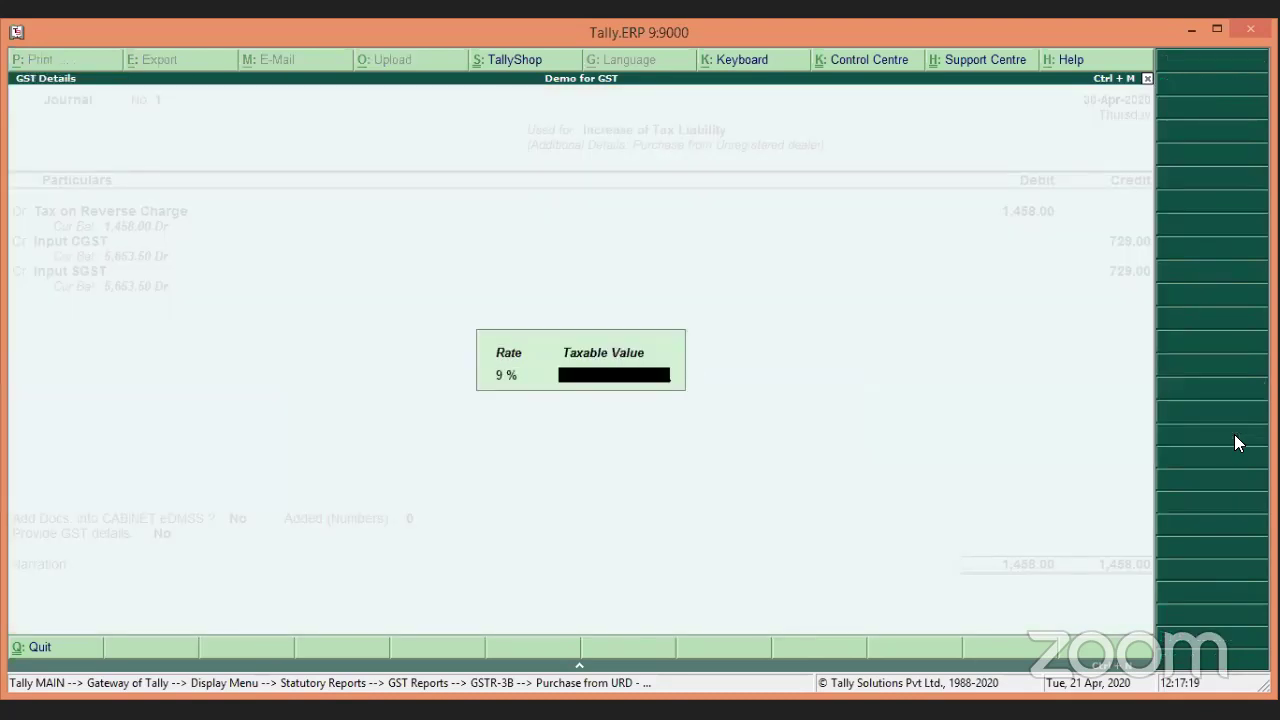
pyautogui.write('8100')
pyautogui.press('Return')
pyautogui.press('Return')
# Confirm the Input SGST entry at 9% on a taxable value of 8,100, keeping its 729 credit.
pyautogui.press('Return')
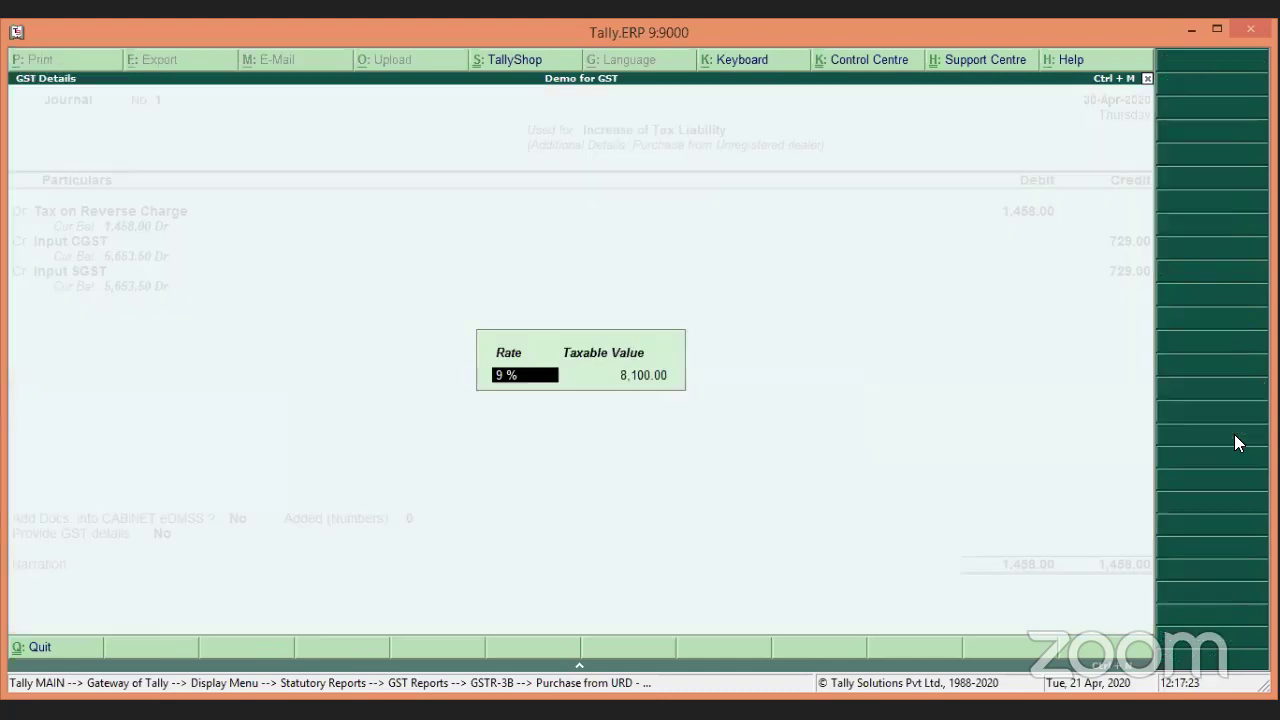
pyautogui.press('Return')
pyautogui.press('Return')
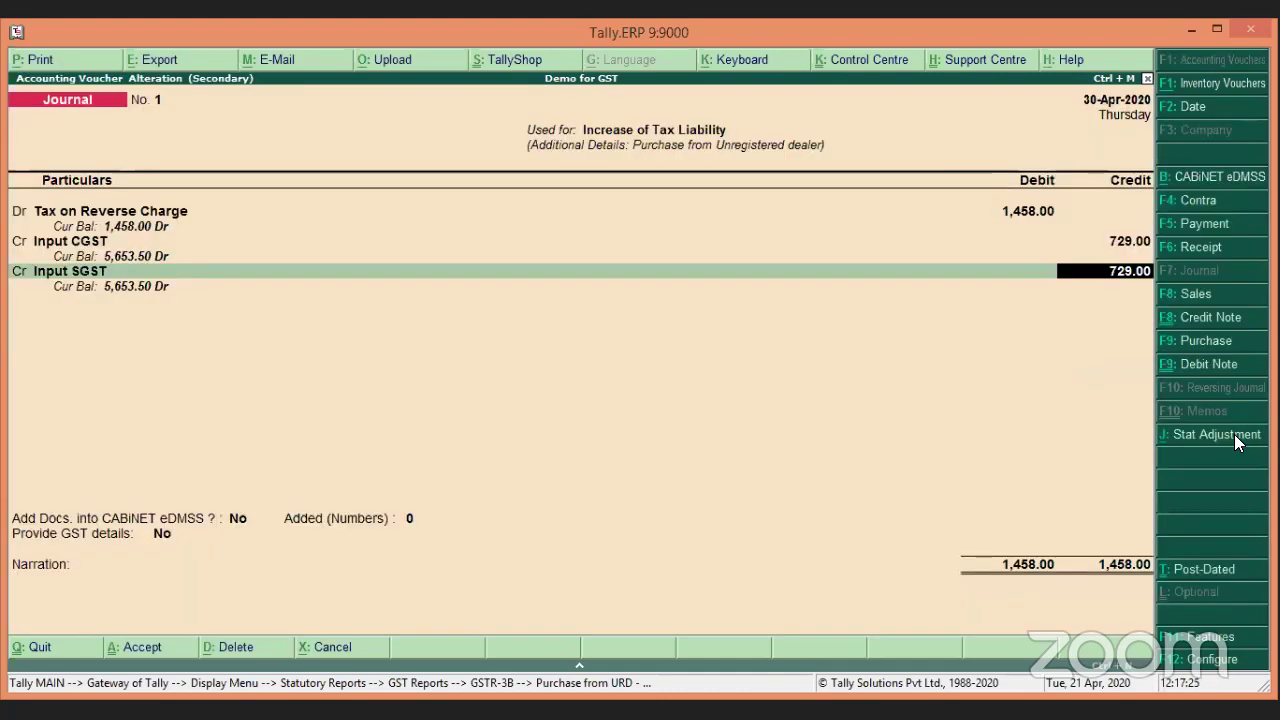
pyautogui.press('Return')
# Set Provide GST details to Yes and save the altered journal without a narration.
pyautogui.press('Return')
pyautogui.press('Down')
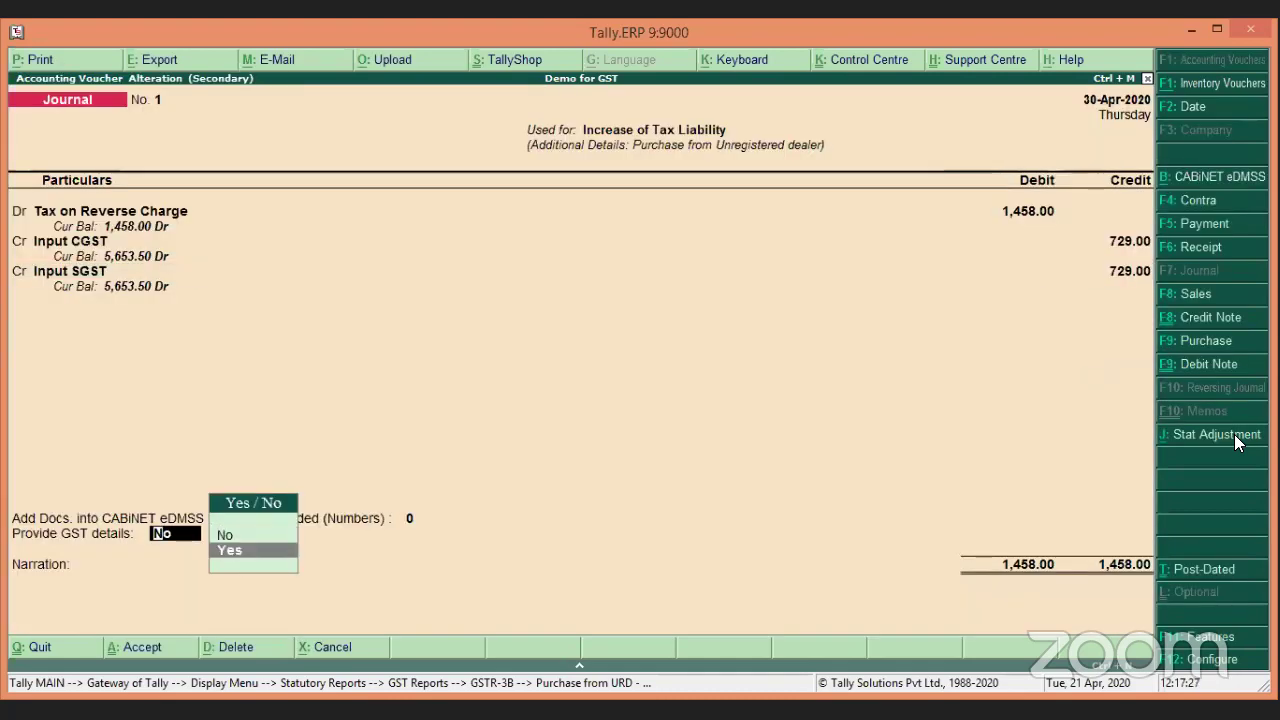
pyautogui.press('Return')
pyautogui.press('Return')
pyautogui.press('Return')
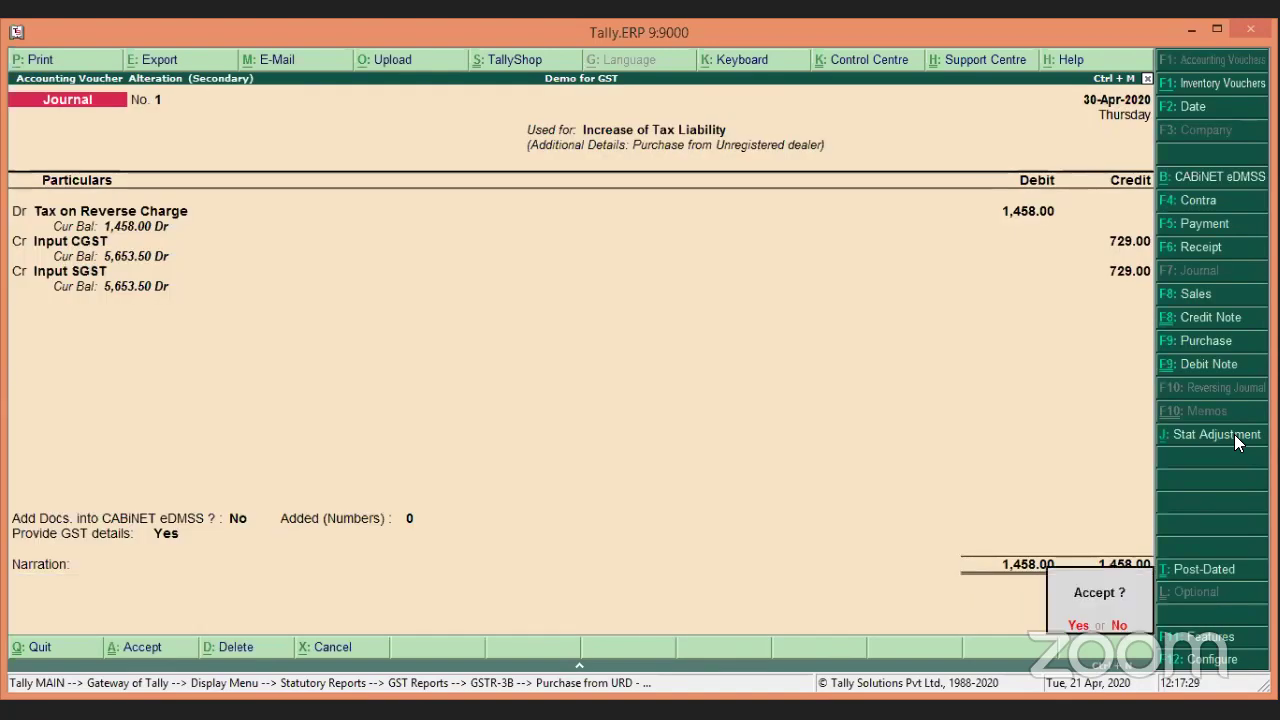
pyautogui.press('Return')
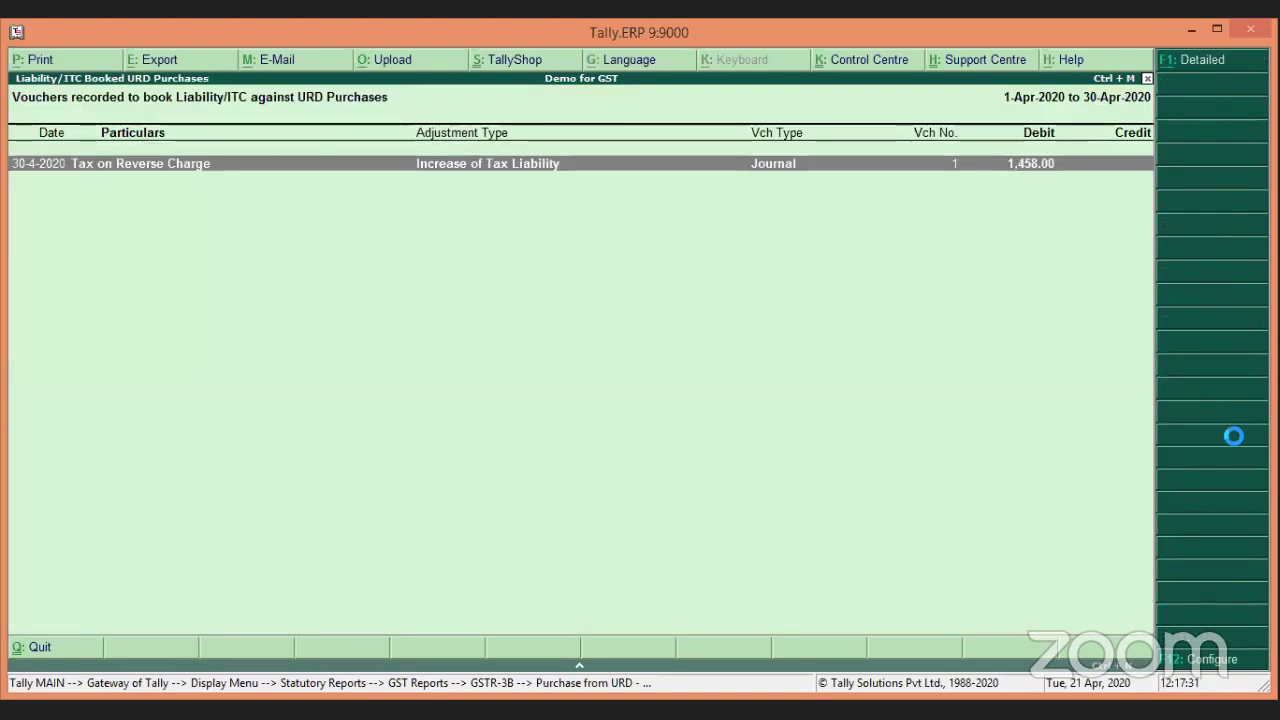
# Return through the URD reverse charge liability report to GSTR-3B and examine the return tables and reverse charge liability still to book.
pyautogui.press('Escape')
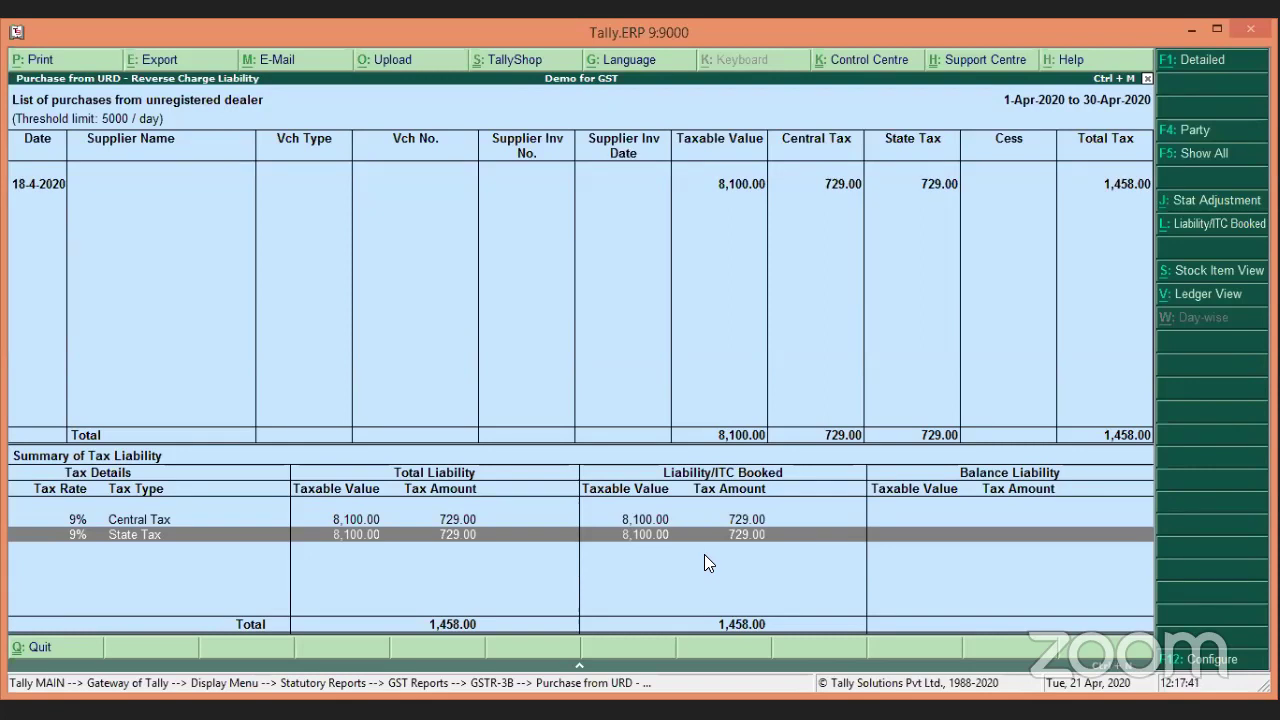
pyautogui.press('Escape')
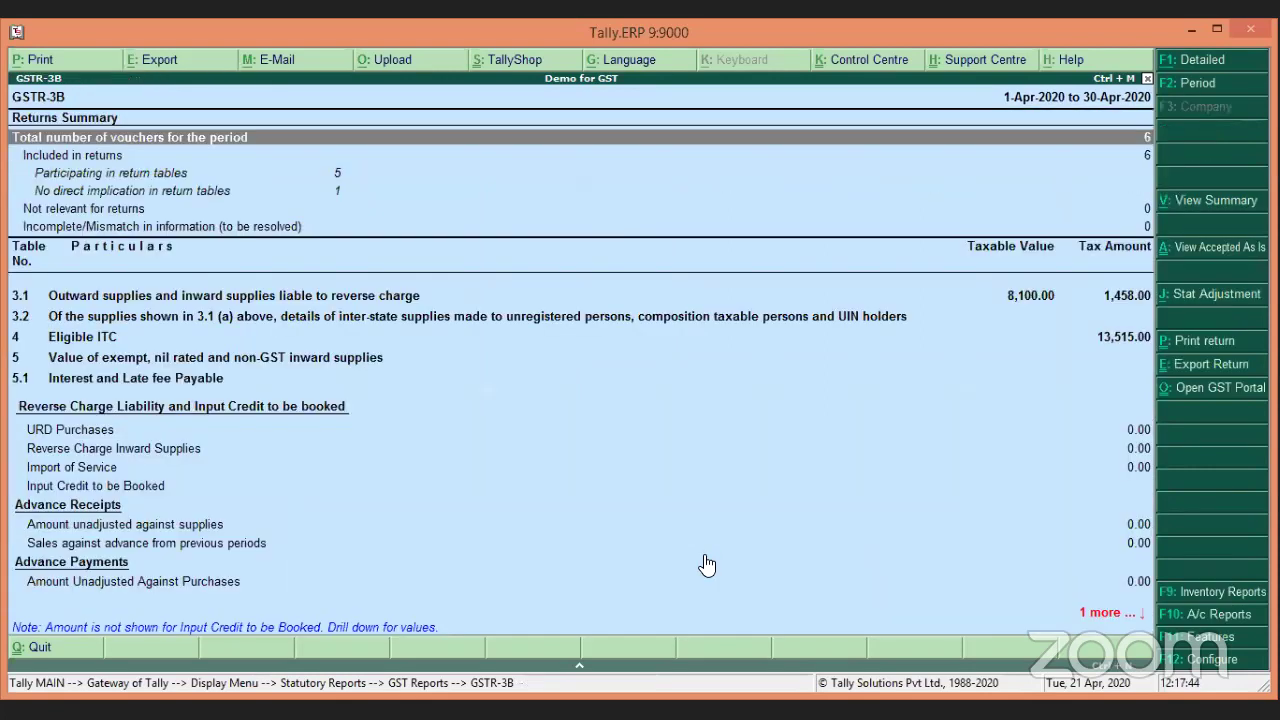
pyautogui.press('Down')
pyautogui.press('Down')
pyautogui.press('Down')
pyautogui.press('Down')
pyautogui.press('Down')
pyautogui.press('Down')
pyautogui.press('Down')
pyautogui.press('Down')
pyautogui.press('Down')
pyautogui.press('Down')
pyautogui.press('Down')
pyautogui.press('Down')
pyautogui.press('Down')
pyautogui.press('Down')
pyautogui.press('Down')
pyautogui.press('Down')
pyautogui.press('Down')
pyautogui.press('Down')
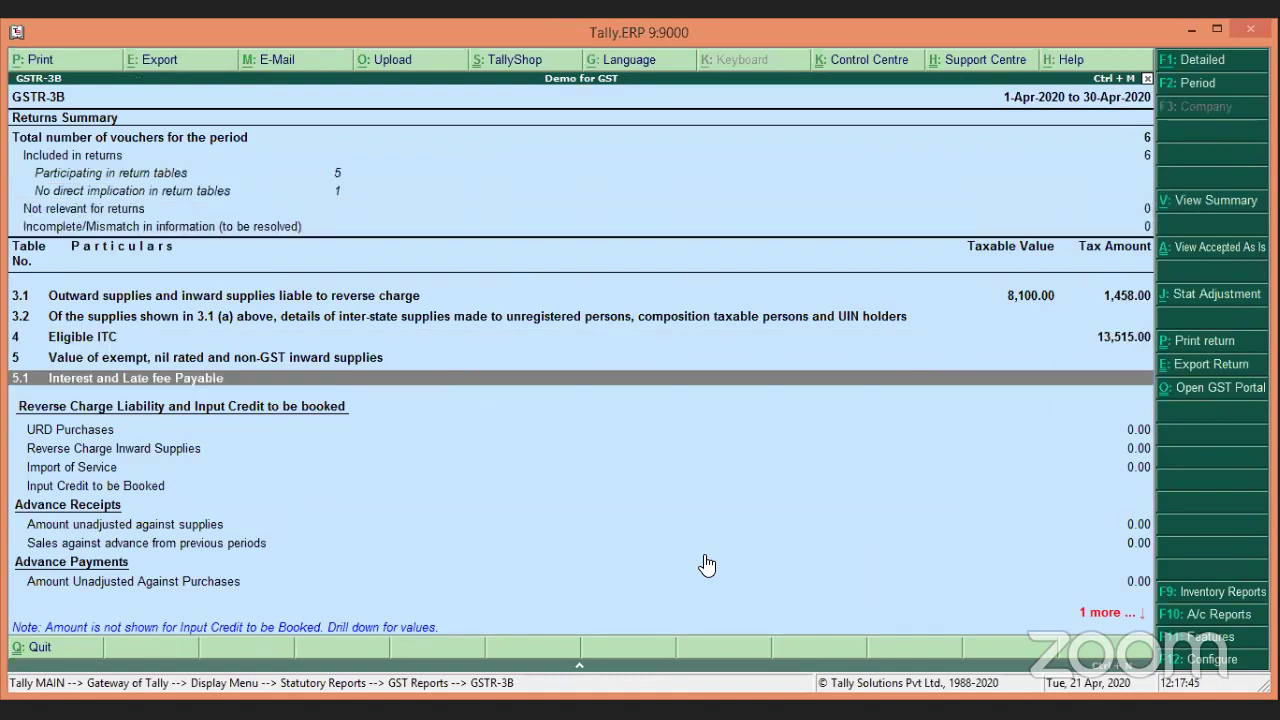
# Examine the GSTR-3B returns summary, the reverse charge liability lines and table 3.1 for inward supplies liable to reverse charge.
pyautogui.press('Up')
pyautogui.press('Up')
pyautogui.press('Up')
pyautogui.press('Up')
pyautogui.press('Up')
pyautogui.press('Up')
pyautogui.press('Up')
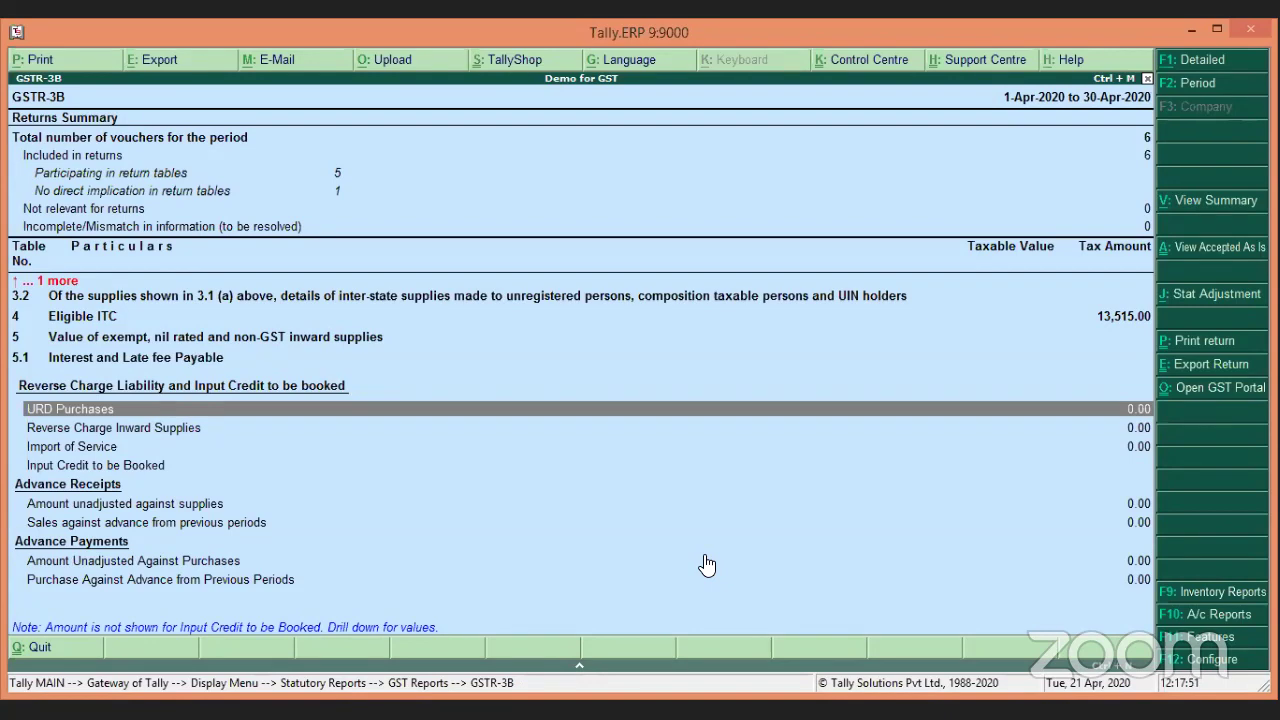
pyautogui.press('Up')
pyautogui.press('Up')
pyautogui.press('Up')
pyautogui.press('Up')
pyautogui.press('Up')
pyautogui.press('Up')
pyautogui.press('Up')
pyautogui.press('Up')
pyautogui.press('Up')
pyautogui.press('Up')
pyautogui.press('Up')
pyautogui.press('Down')
pyautogui.press('Down')
pyautogui.press('Down')
pyautogui.press('Down')
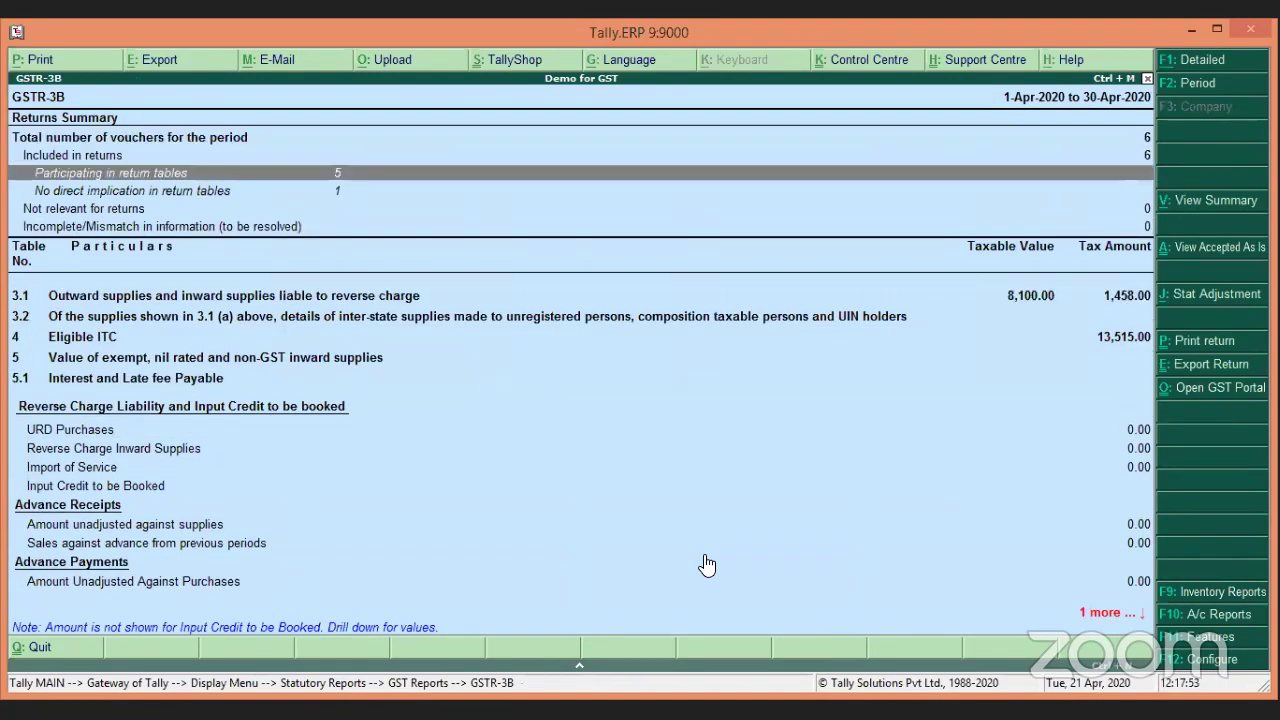
pyautogui.press('Down')
pyautogui.press('Down')
pyautogui.press('Down')
pyautogui.press('Up')
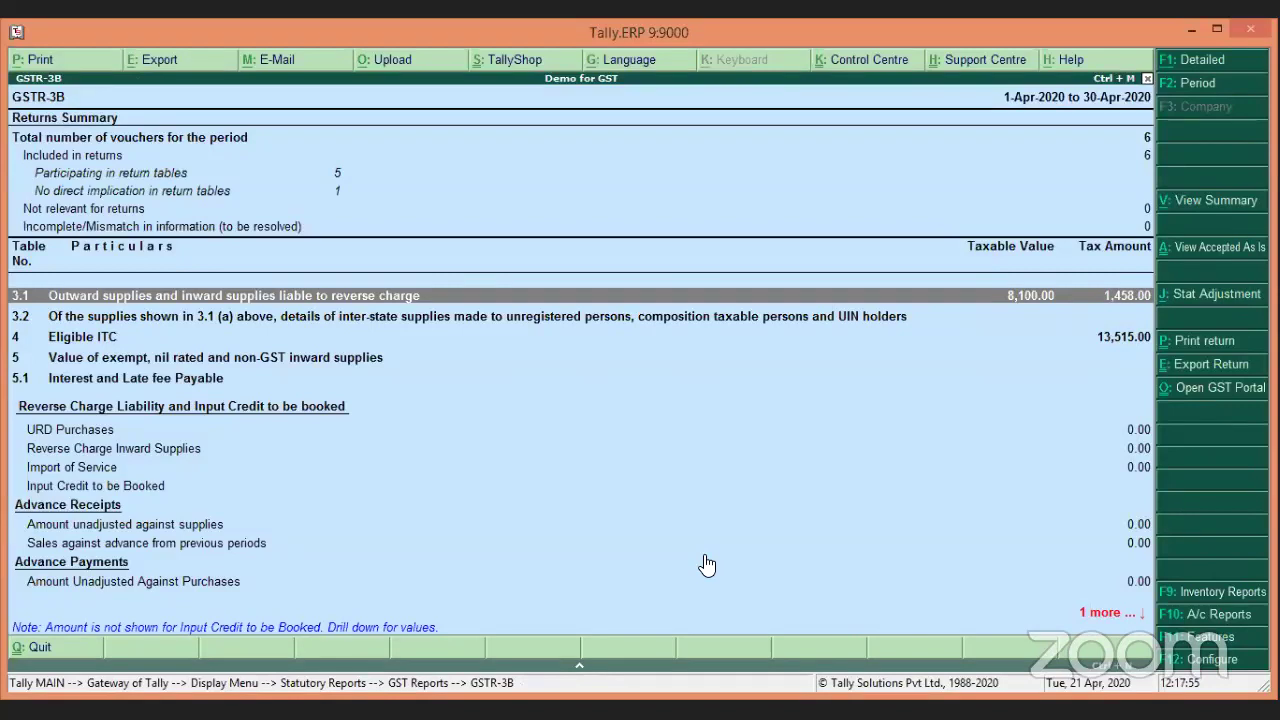
# Expand GSTR-3B to the detailed view and examine the breakdown from table 3.1 through Eligible ITC to Late Fees.
pyautogui.hotkey('alt', 'F1')
pyautogui.press('Down')
pyautogui.press('Down')
pyautogui.press('Down')
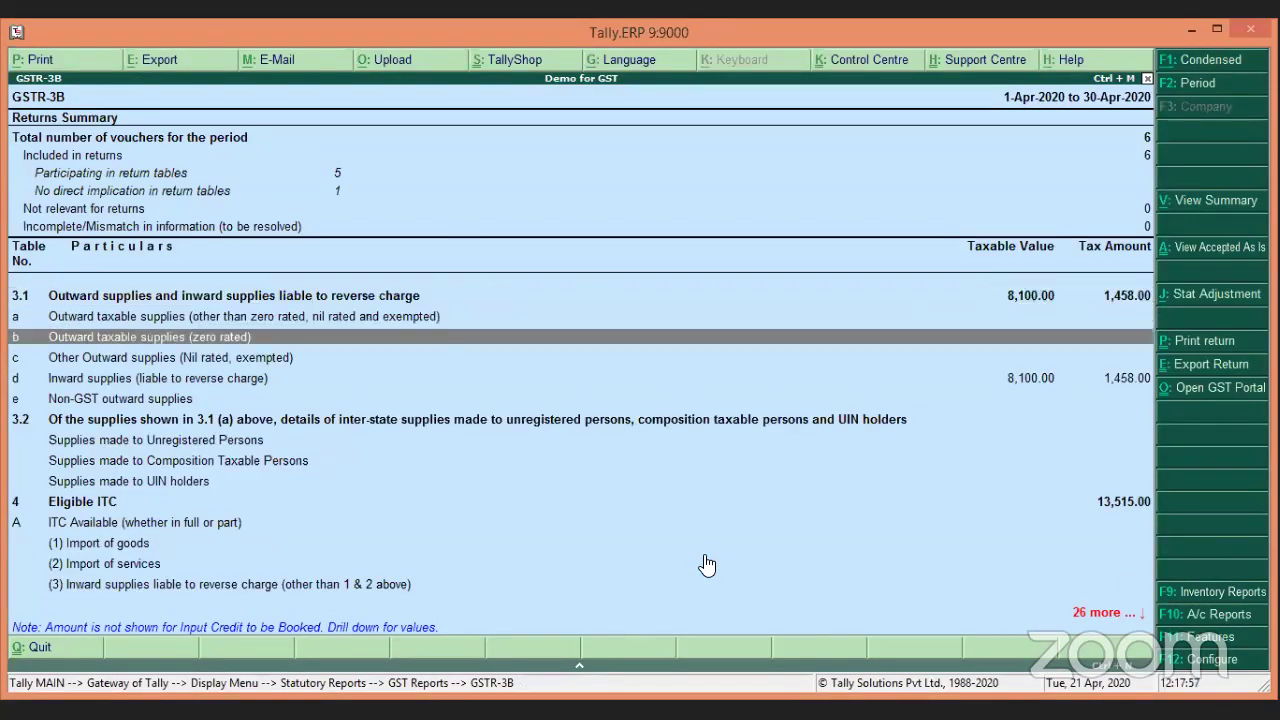
pyautogui.press('Down')
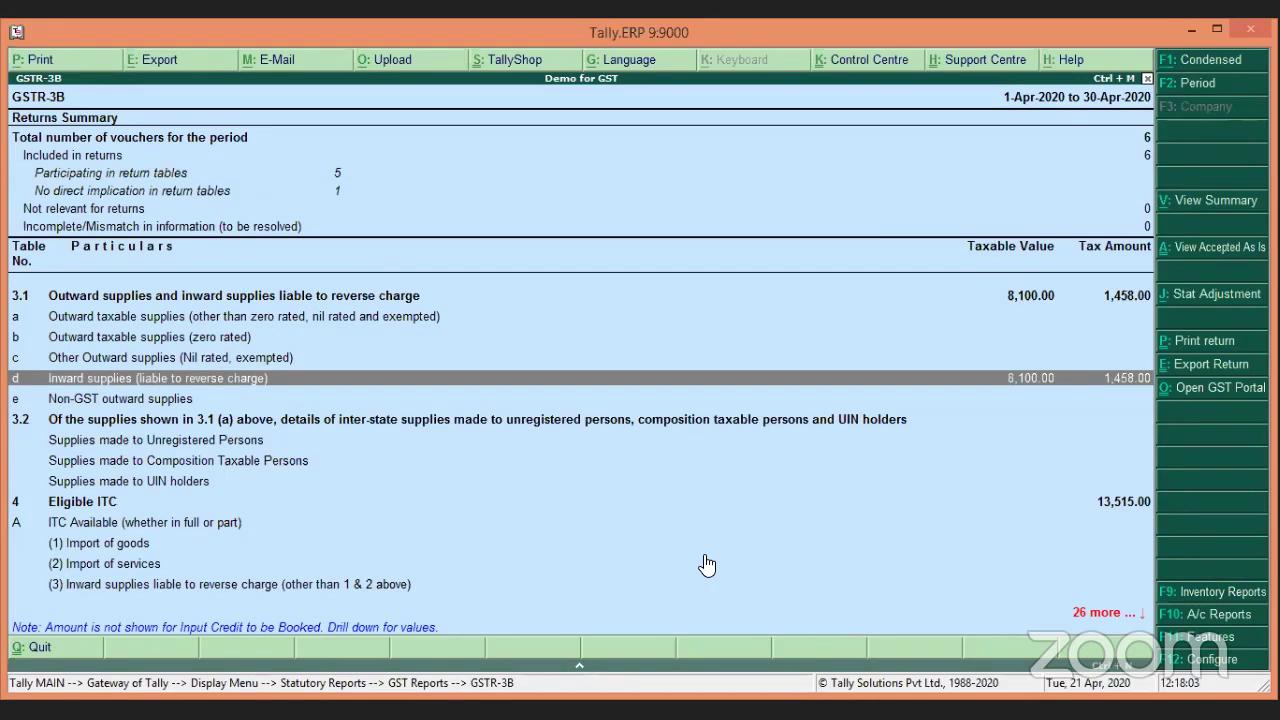
pyautogui.press('Down')
pyautogui.press('Down')
pyautogui.press('Down')
pyautogui.press('Down')
pyautogui.press('Down')
pyautogui.press('Down')
pyautogui.press('Down')
pyautogui.press('Down')
pyautogui.press('Down')
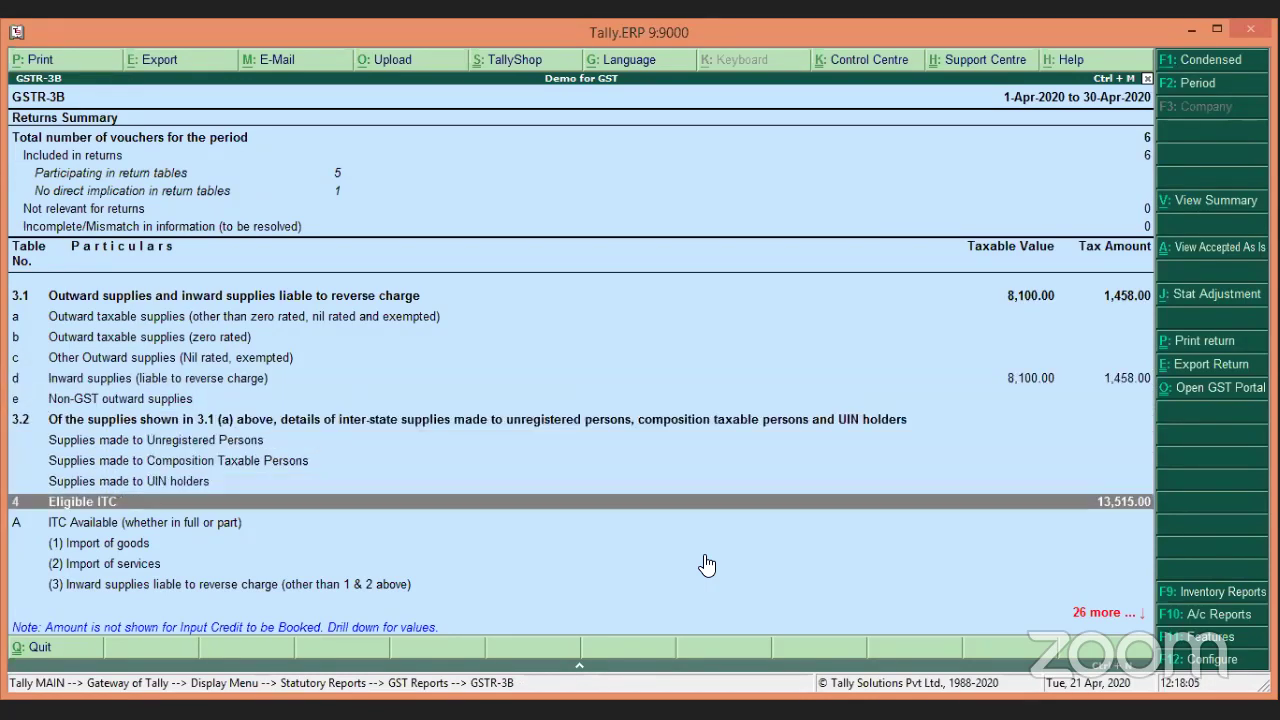
pyautogui.press('Down')
pyautogui.press('Down')
pyautogui.press('Down')
pyautogui.press('Down')
pyautogui.press('Down')
pyautogui.press('Down')
pyautogui.press('Down')
pyautogui.press('Down')
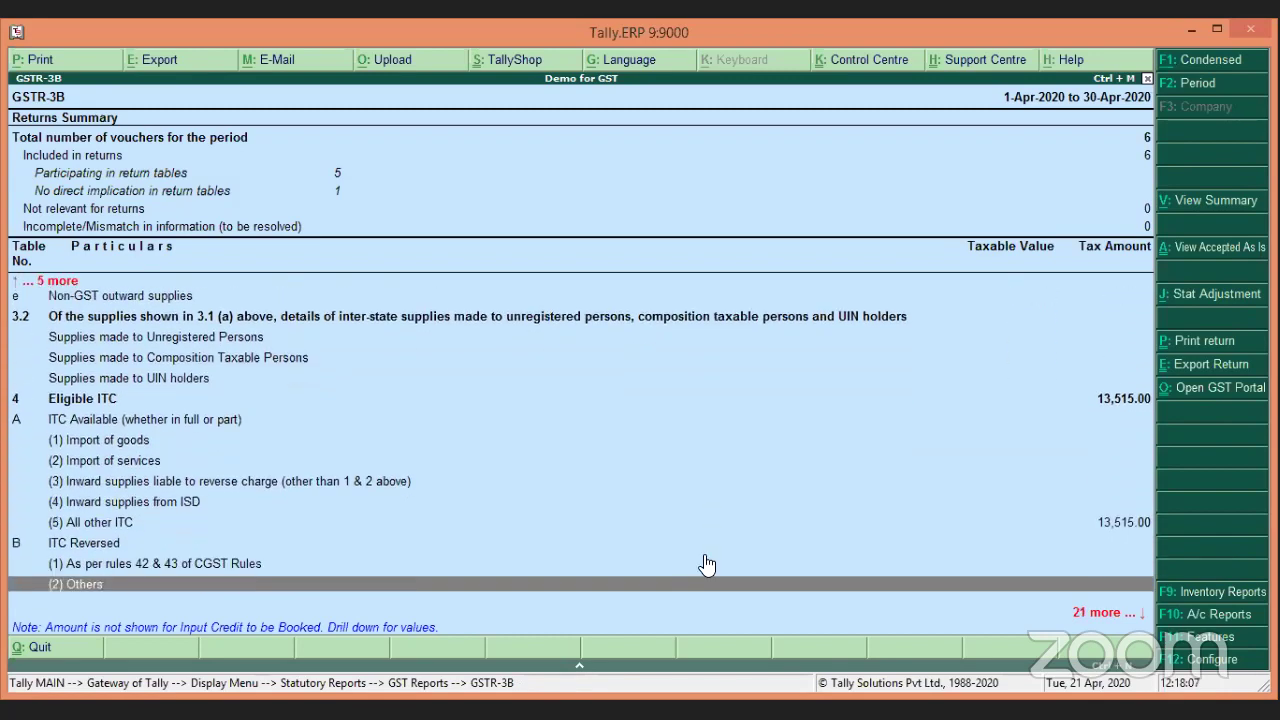
pyautogui.press('Down')
pyautogui.press('Down')
pyautogui.press('Down')
pyautogui.press('Down')
pyautogui.press('Down')
pyautogui.press('Down')
pyautogui.press('Down')
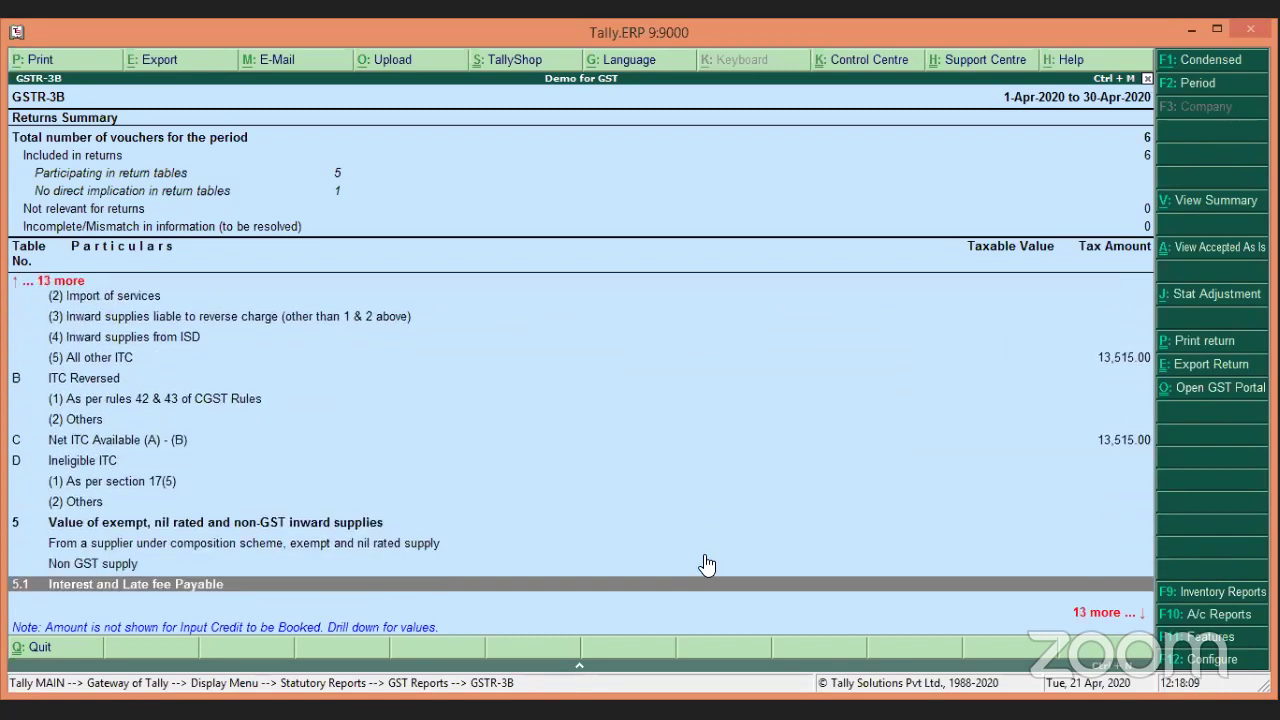
pyautogui.press('Down')
pyautogui.press('Down')
pyautogui.press('Up')
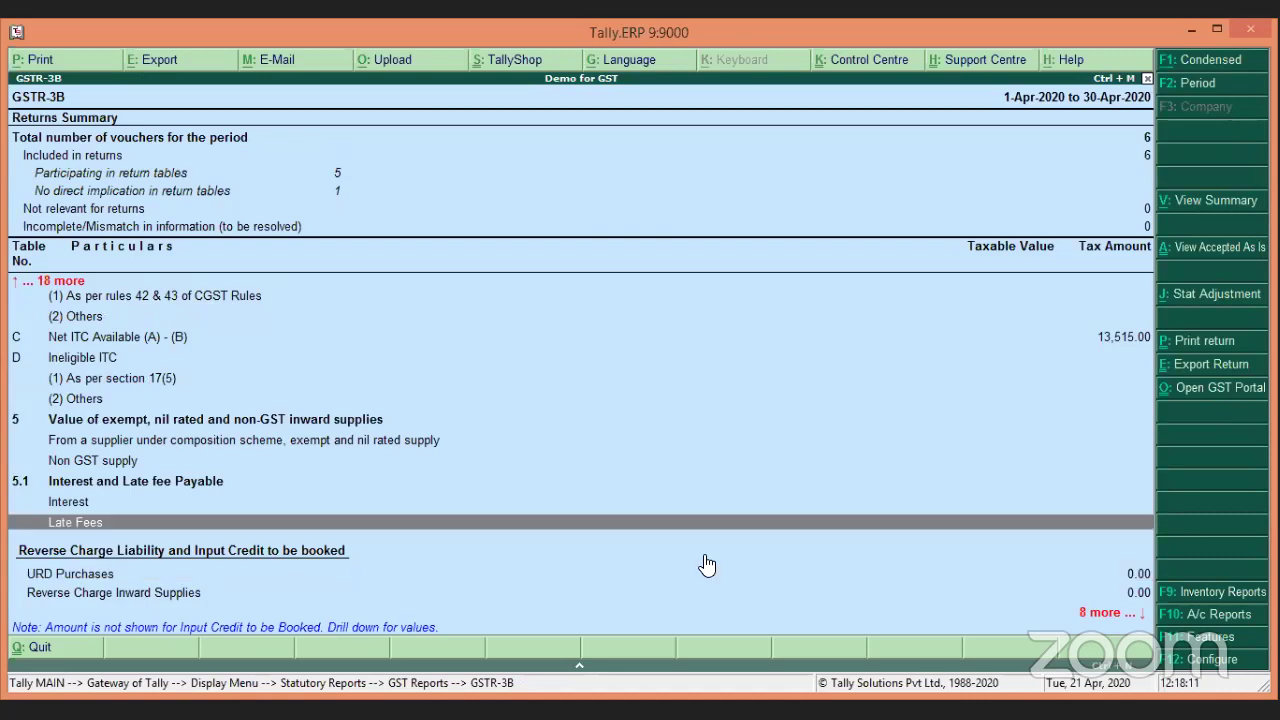
# Go back through the detailed Eligible ITC lines and re-examine the table 3.1 supply categories.
pyautogui.press('Up')
pyautogui.press('Up')
pyautogui.press('Up')
pyautogui.press('Up')
pyautogui.press('Up')
pyautogui.press('Up')
pyautogui.press('Up')
pyautogui.press('Up')
pyautogui.press('Up')
pyautogui.press('Up')
pyautogui.press('Up')
pyautogui.press('Up')
pyautogui.press('Up')
pyautogui.press('Up')
pyautogui.press('Up')
pyautogui.press('Up')
pyautogui.press('Up')
pyautogui.press('Up')
pyautogui.press('Up')
pyautogui.press('Up')
pyautogui.press('Down')
pyautogui.press('Down')
pyautogui.press('Down')
pyautogui.press('Down')
pyautogui.press('Down')
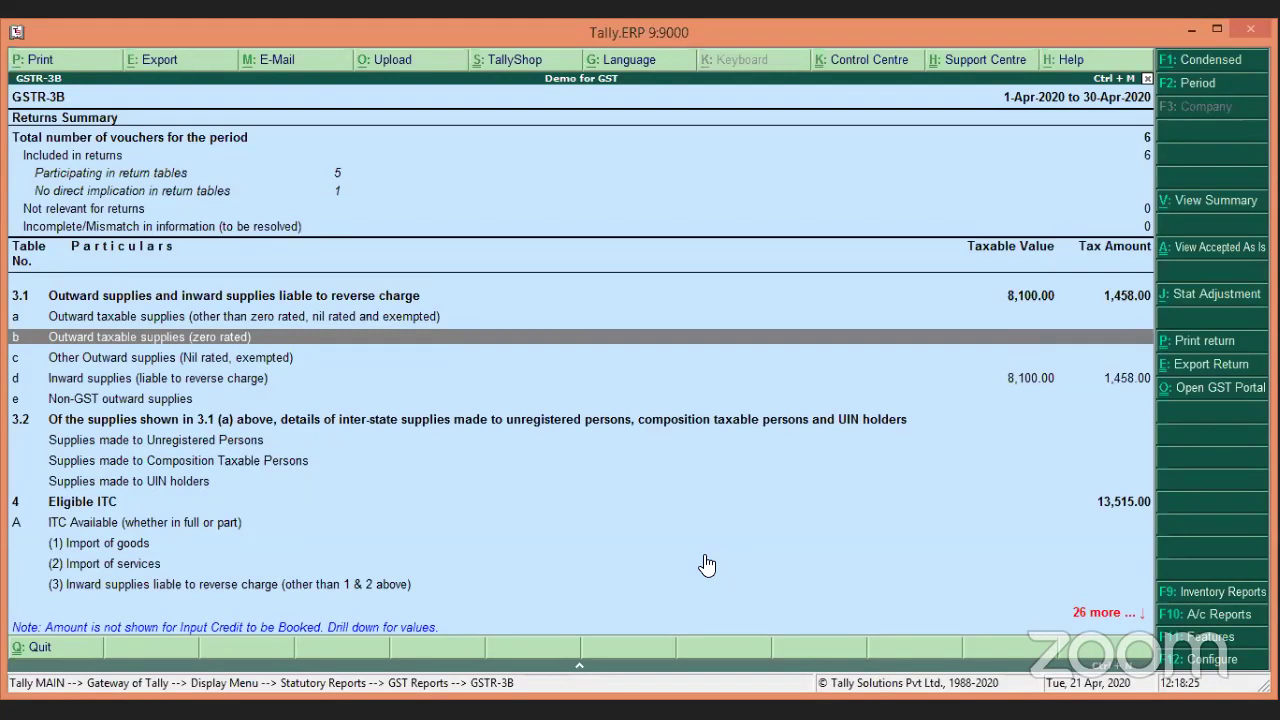
# Leave GSTR-3B and start a payment voucher with Payment under reverse charge as its nature of payment.
pyautogui.press('Escape')
pyautogui.press('Escape')
pyautogui.press('Escape')
pyautogui.press('Escape')
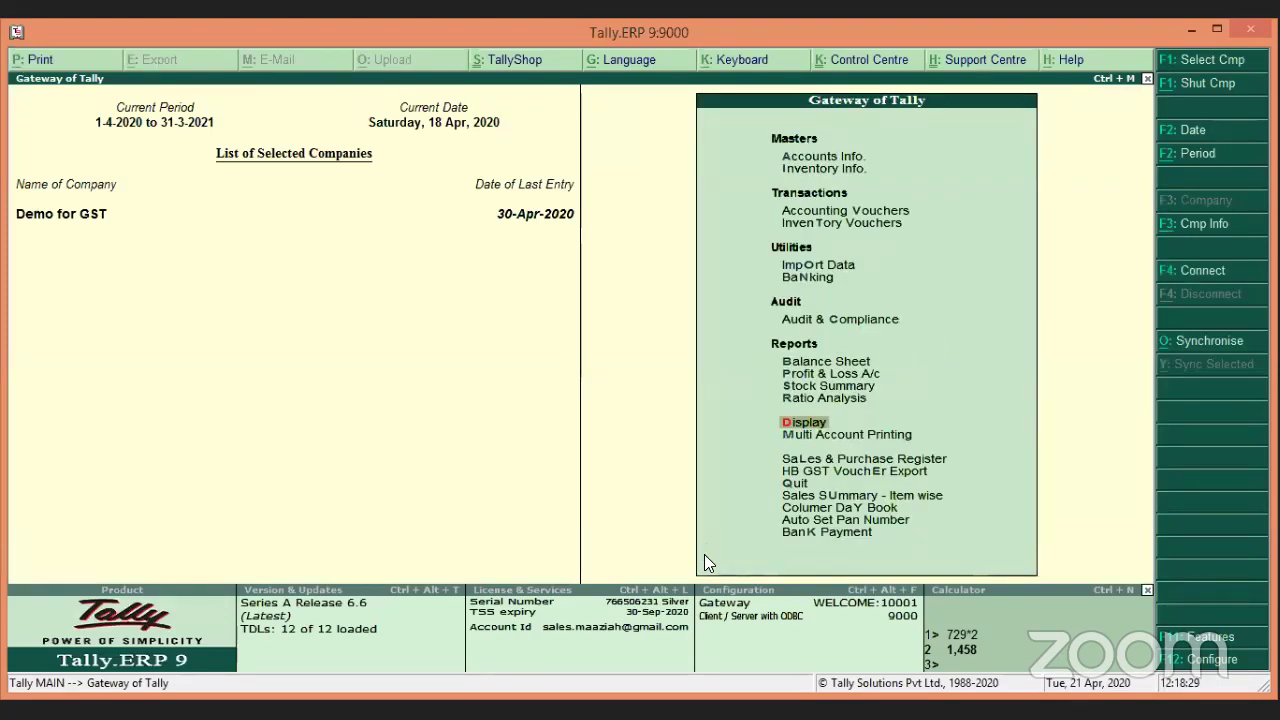
pyautogui.press('v')
pyautogui.press('F5')
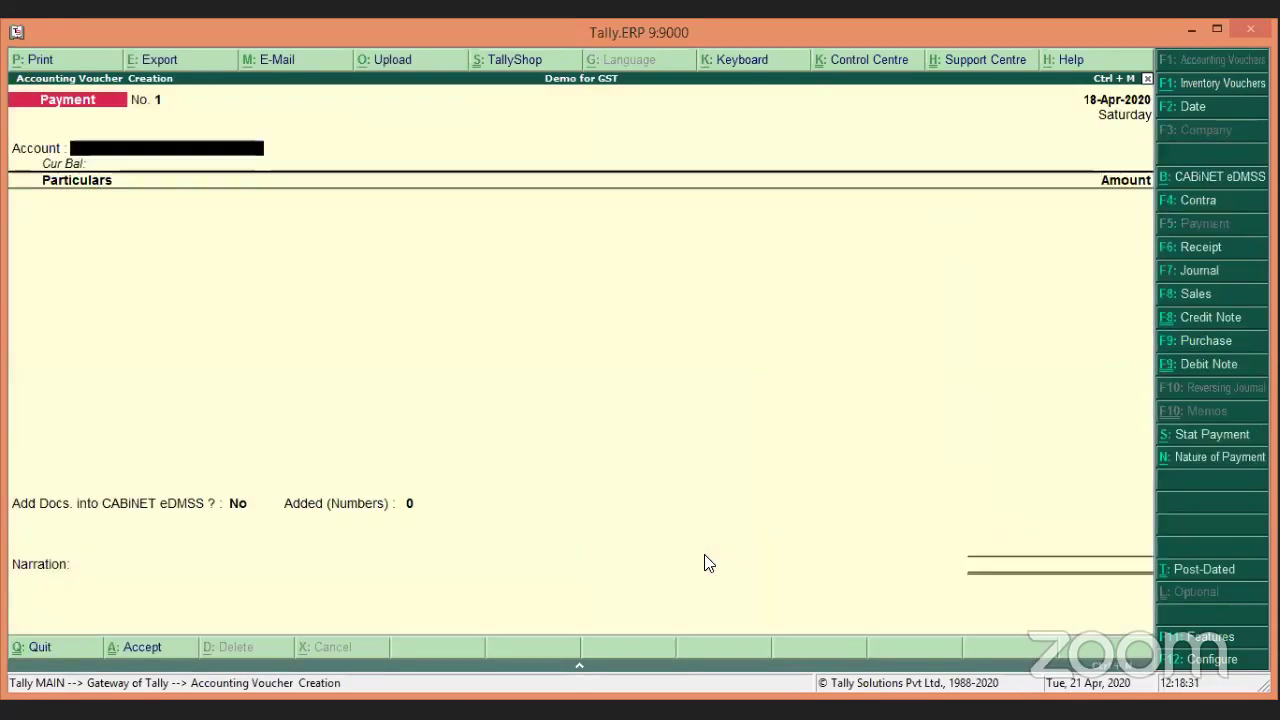
pyautogui.click(1232, 458)
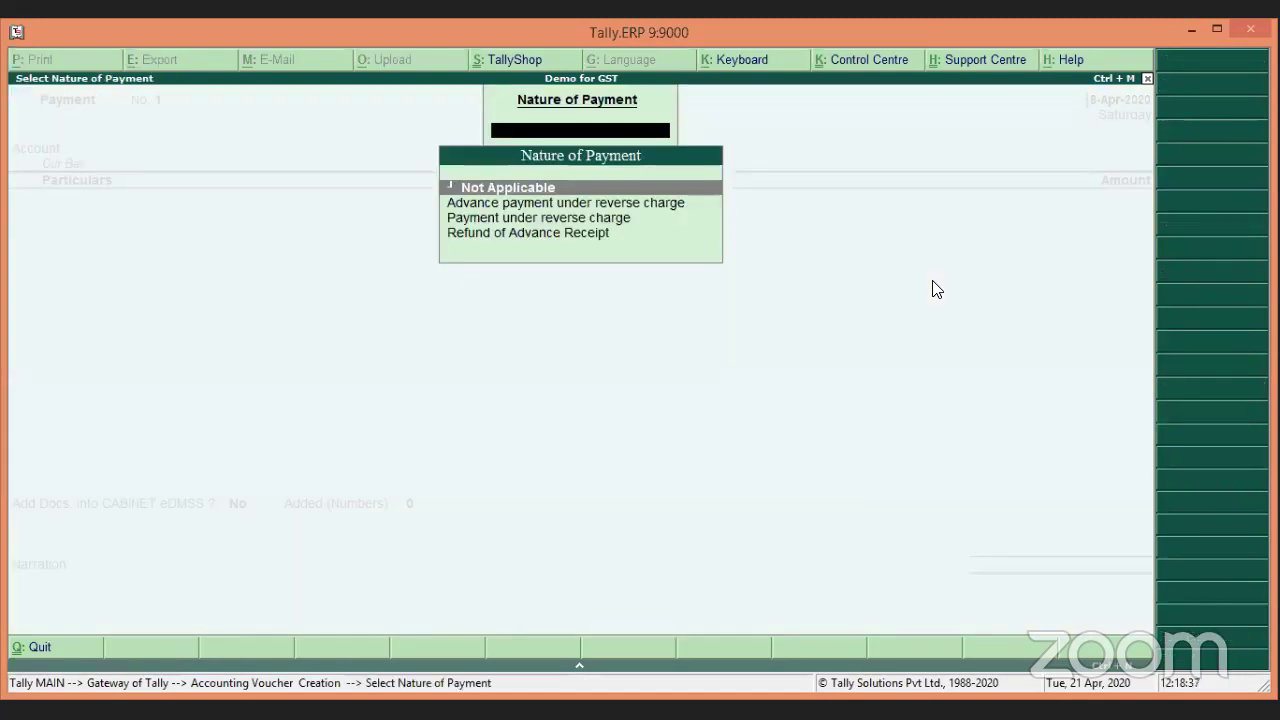
pyautogui.press('Down')
pyautogui.press('Down')
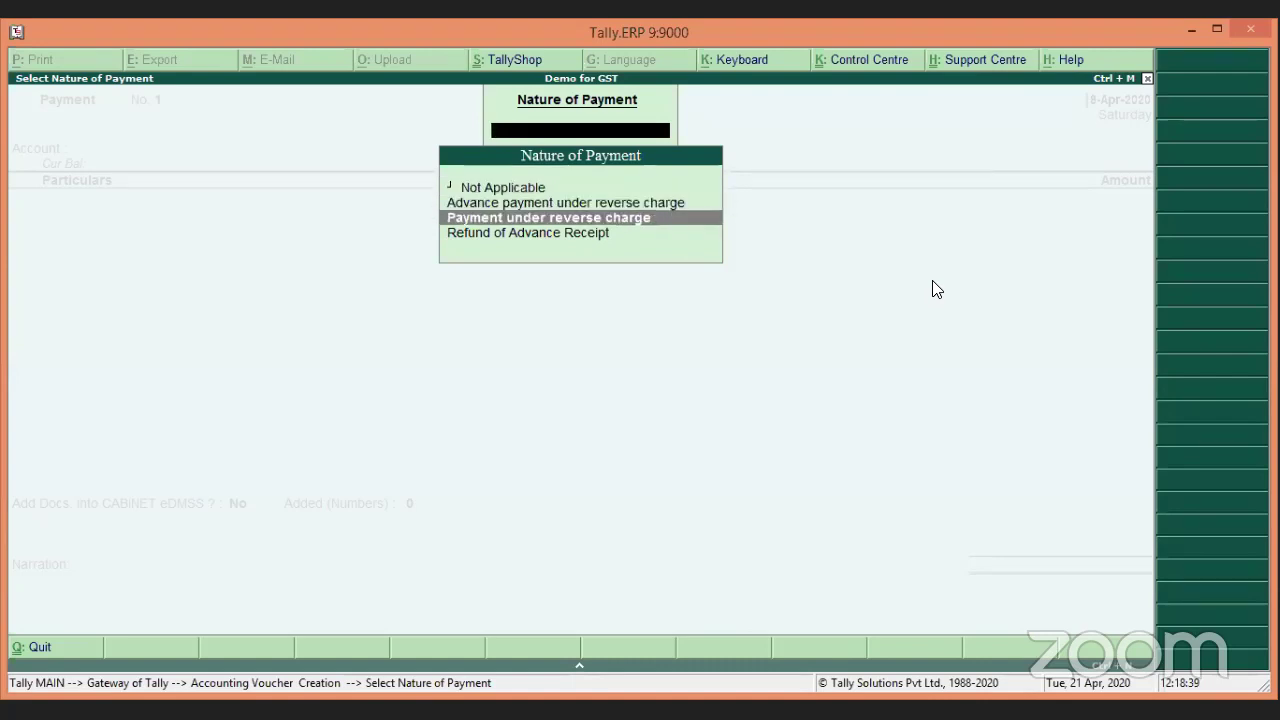
pyautogui.press('Return')
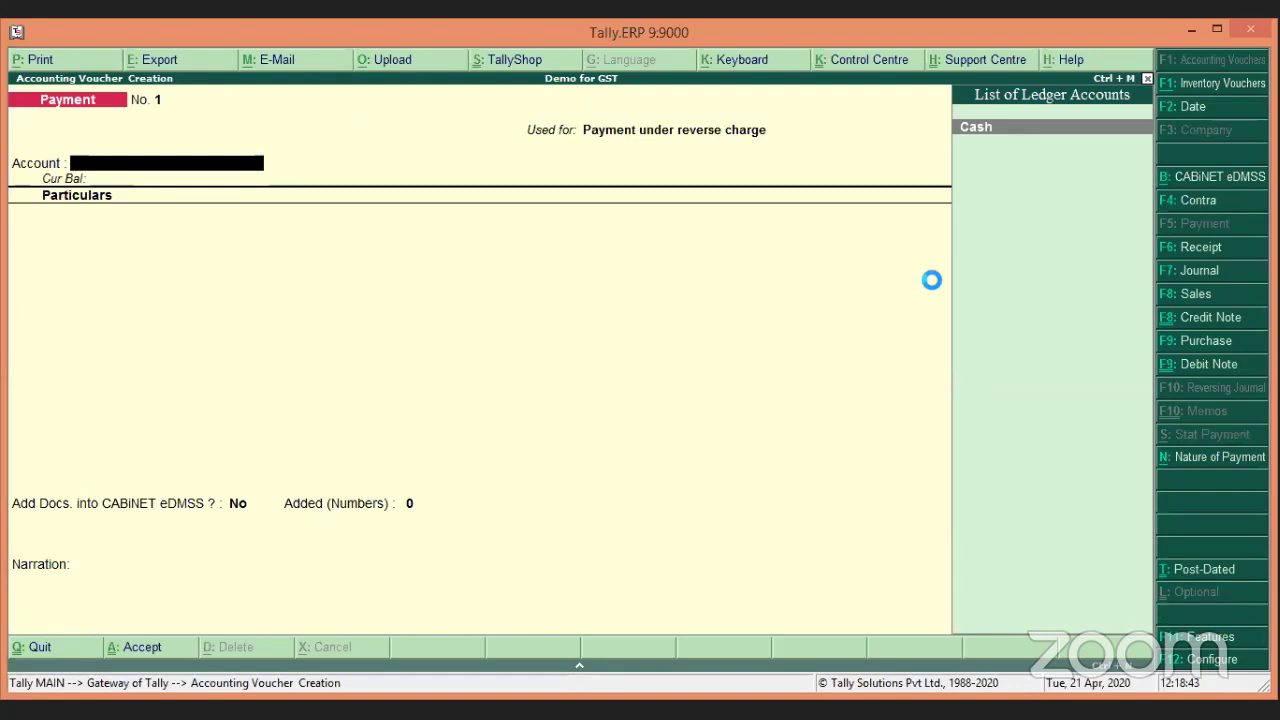
# Create a ledger named Bank for the paying account and place it under Bank Accounts.
pyautogui.hotkey('alt', 'c')
pyautogui.write('Bank')
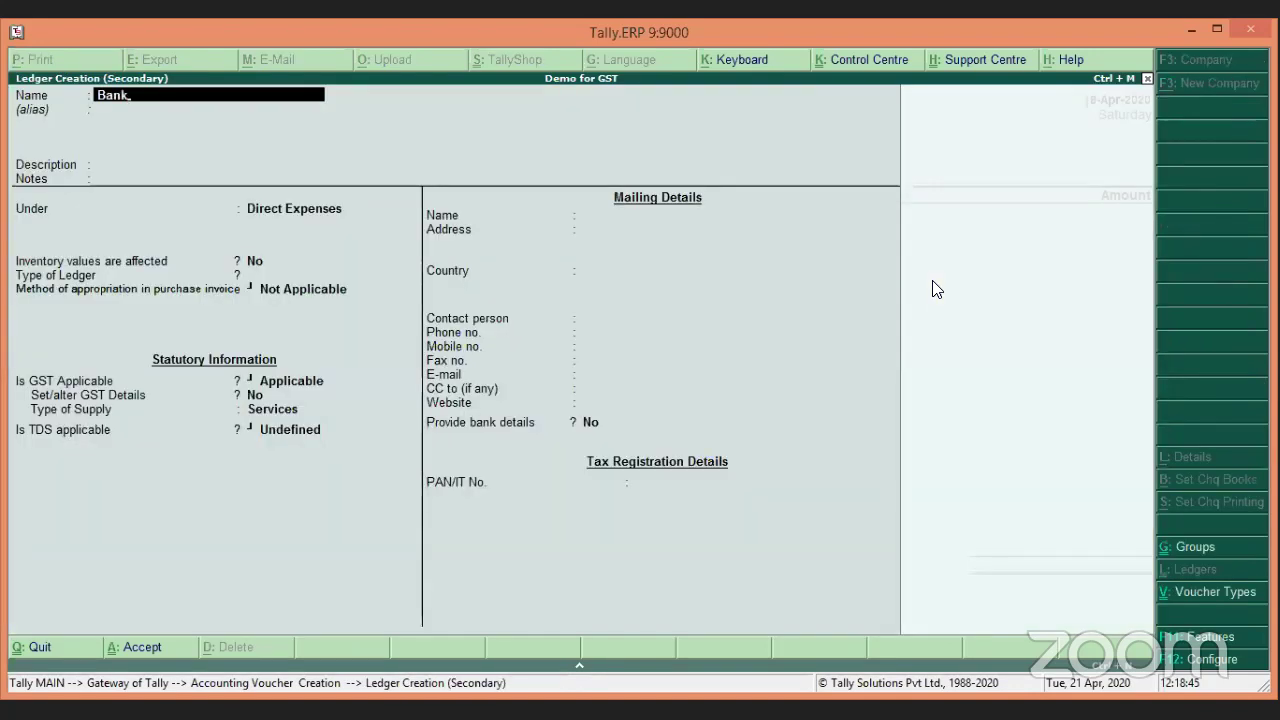
pyautogui.press('Return')
pyautogui.press('Return')
pyautogui.press('Return')
pyautogui.write('Ban')
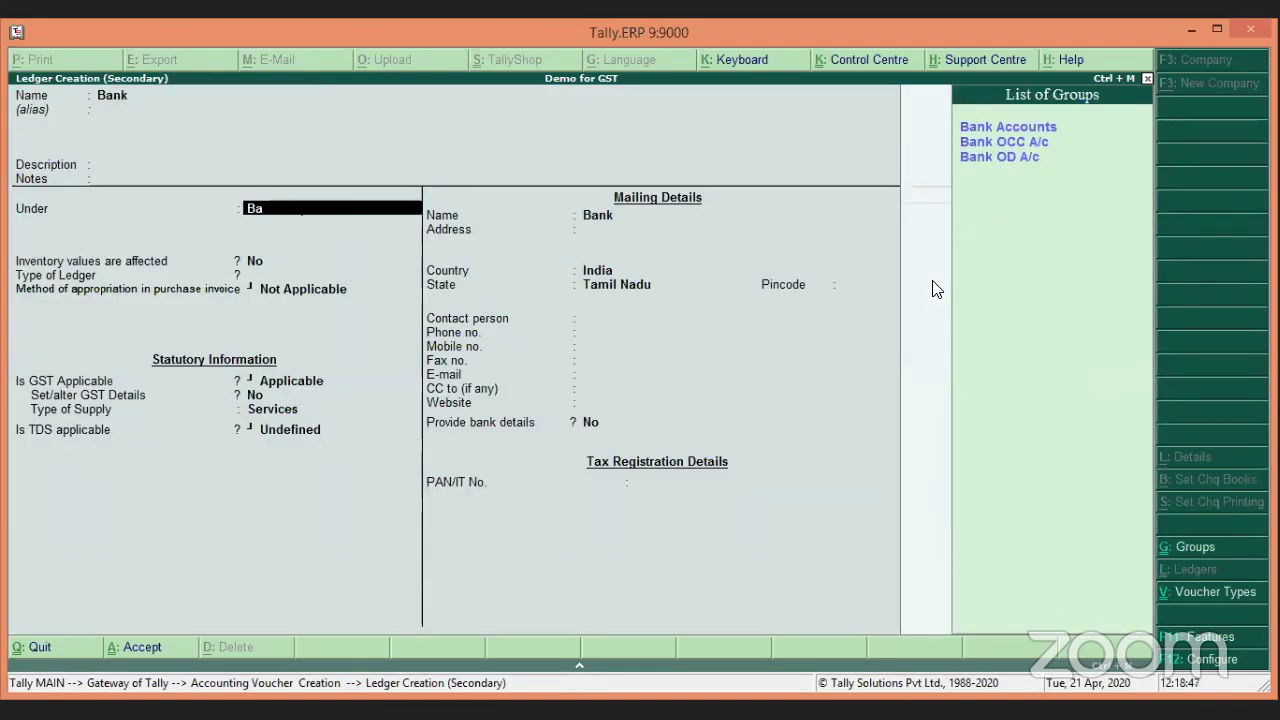
pyautogui.press('Return')
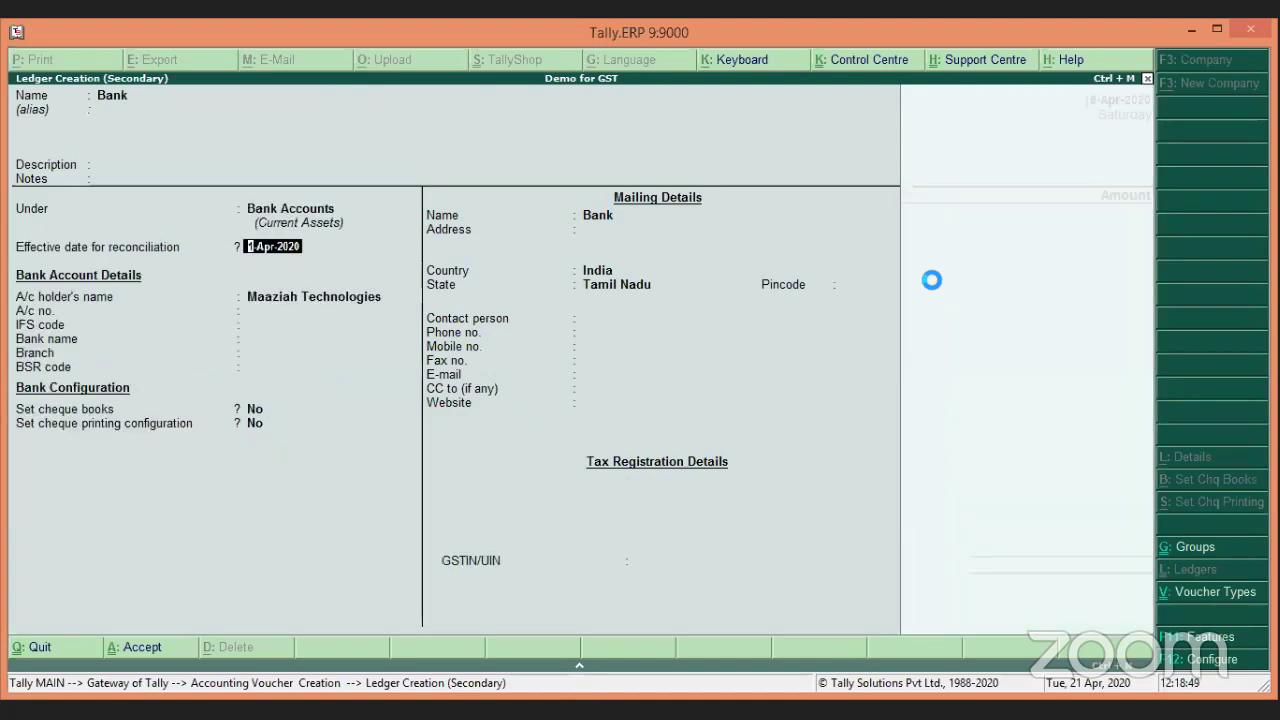
# Set the ledger's bank name to IDBI Bank (India), save it, and accept Bank as the voucher's party.
pyautogui.press('Return')
pyautogui.press('Return')
pyautogui.press('Return')
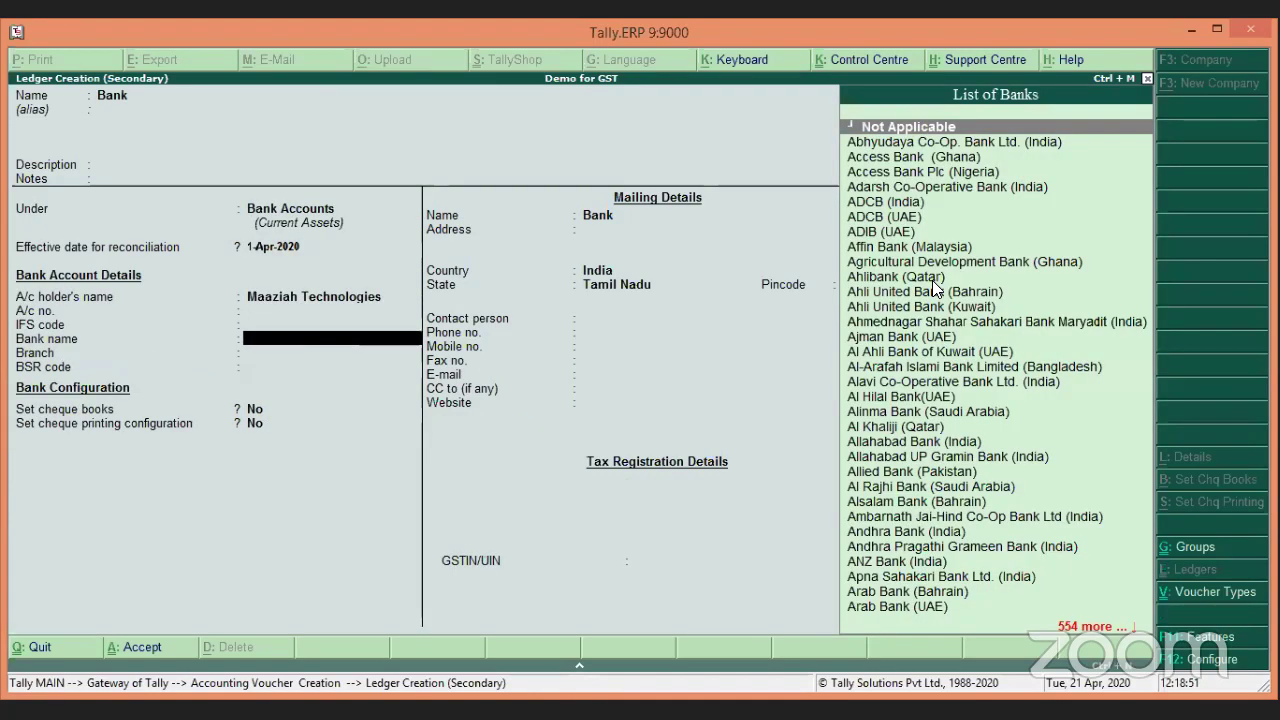
pyautogui.write('Id')
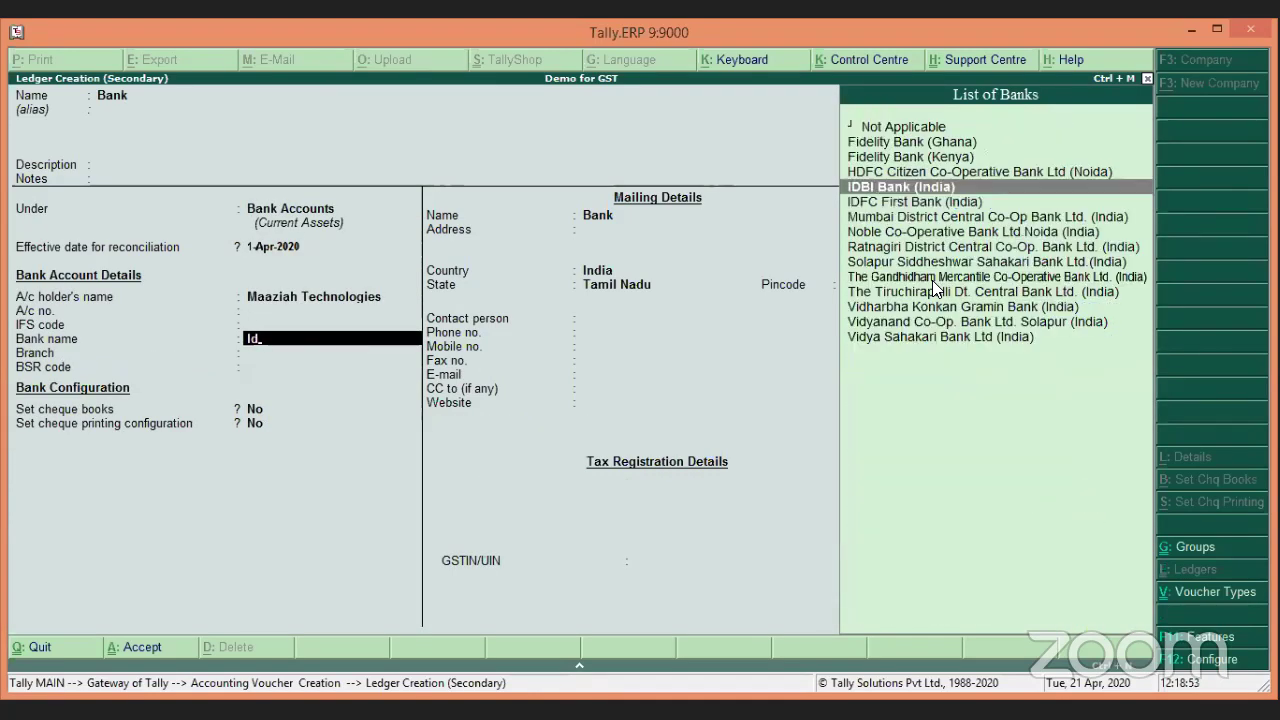
pyautogui.press('Return')
pyautogui.press('Return')
pyautogui.press('Return')
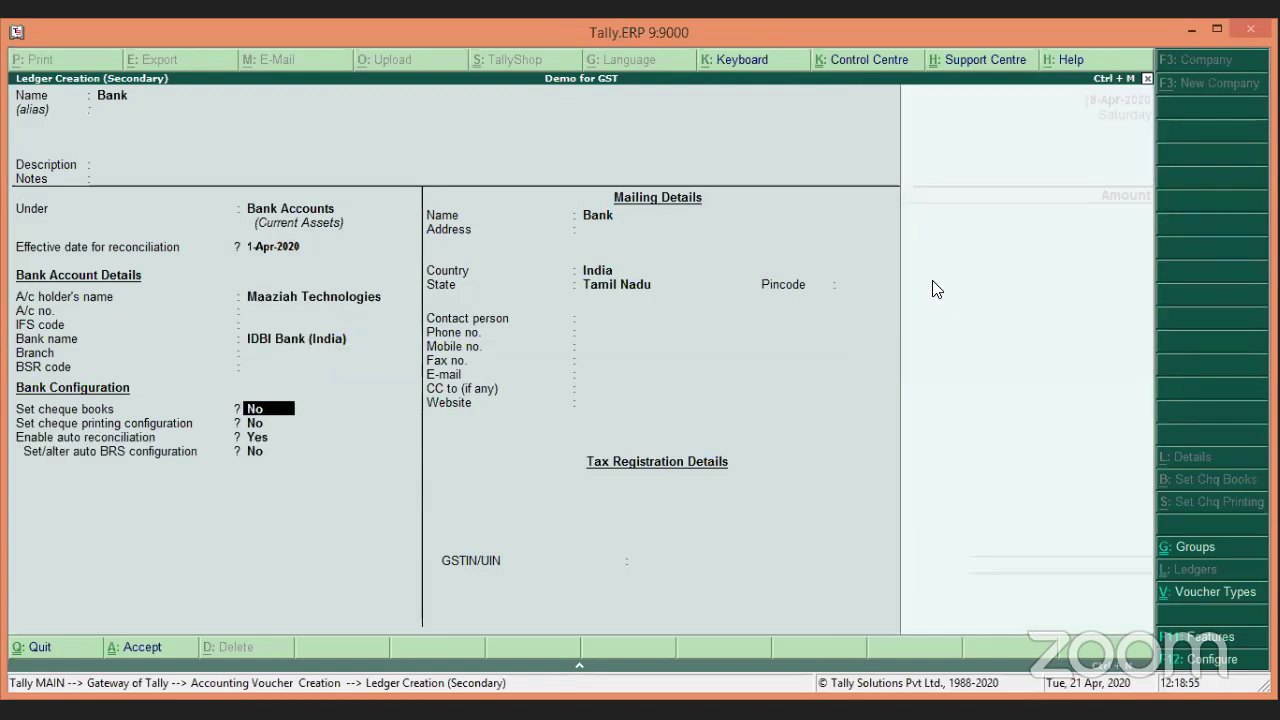
pyautogui.hotkey('ctrl', 'a')
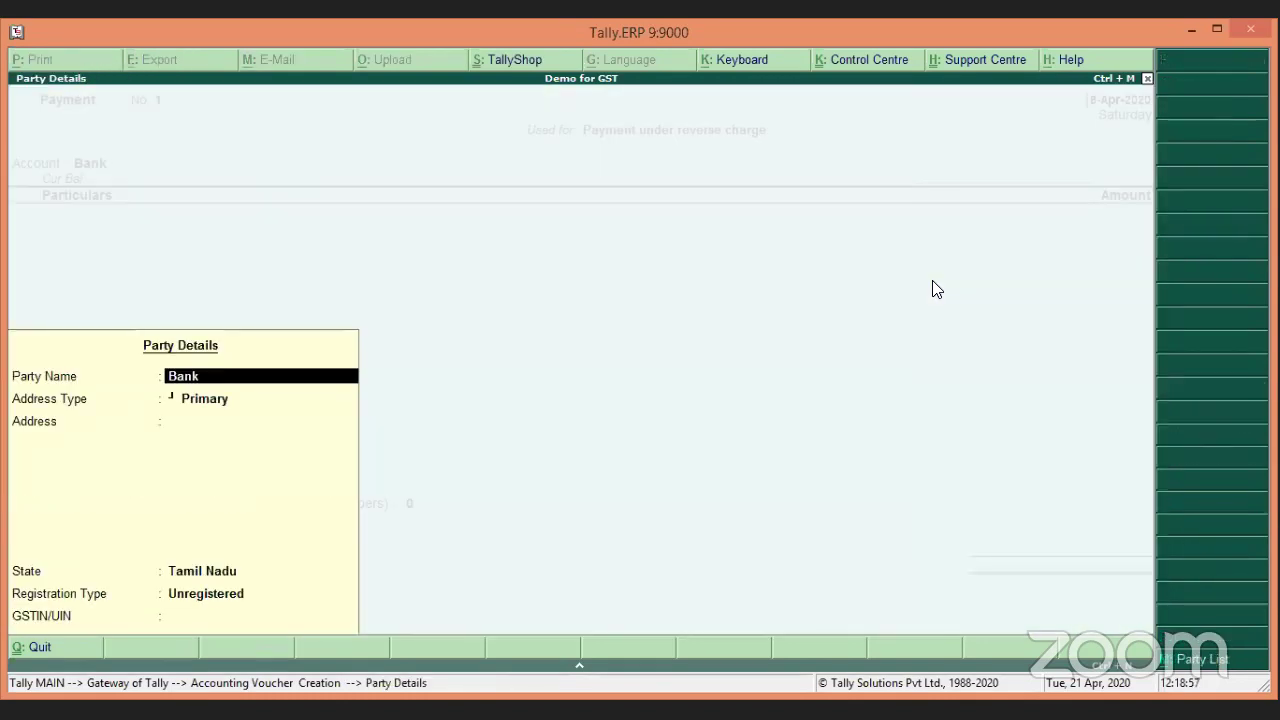
pyautogui.press('Return')
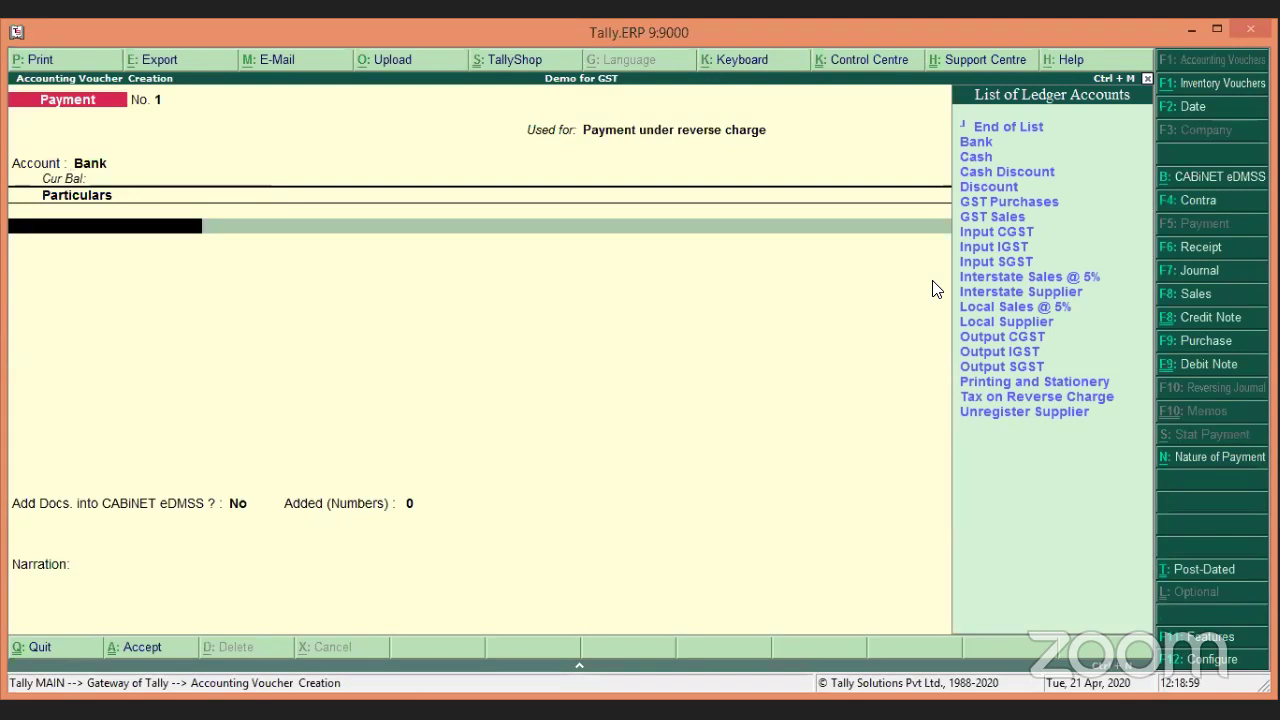
# Add Input CGST to the payment voucher with an amount of 729.
pyautogui.write('in')
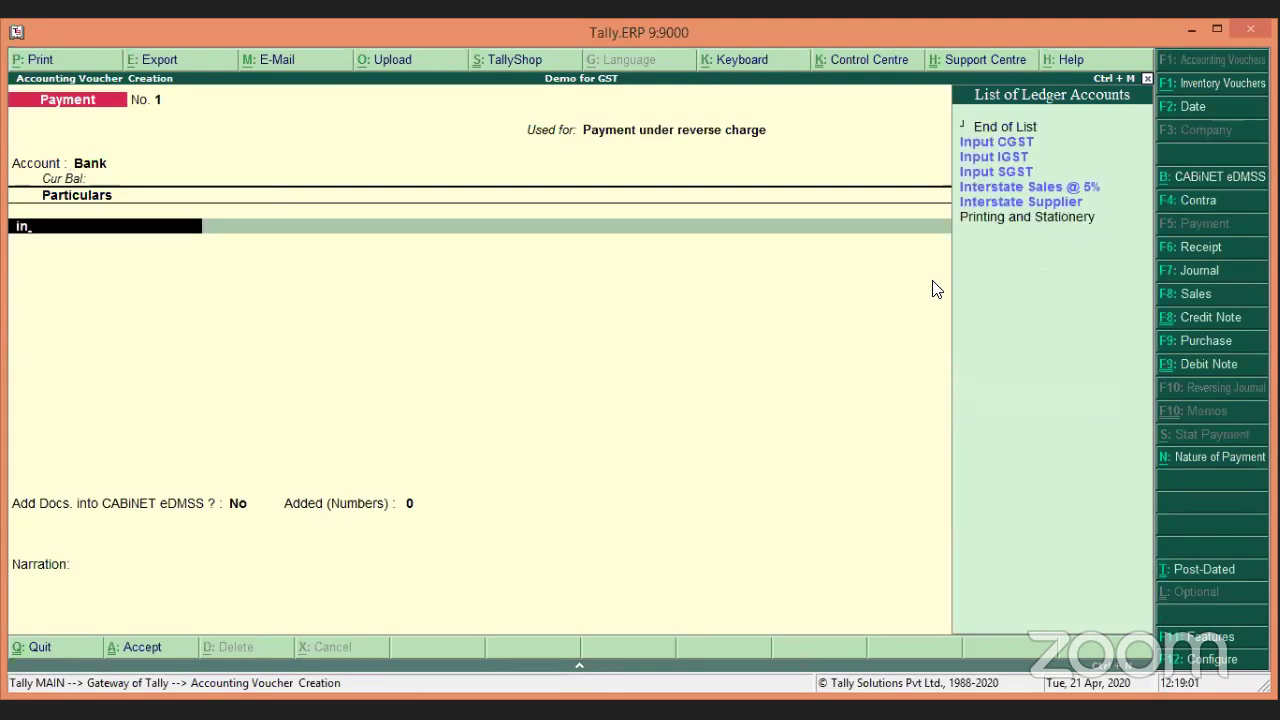
pyautogui.press('Down')
pyautogui.press('Up')
pyautogui.press('Return')
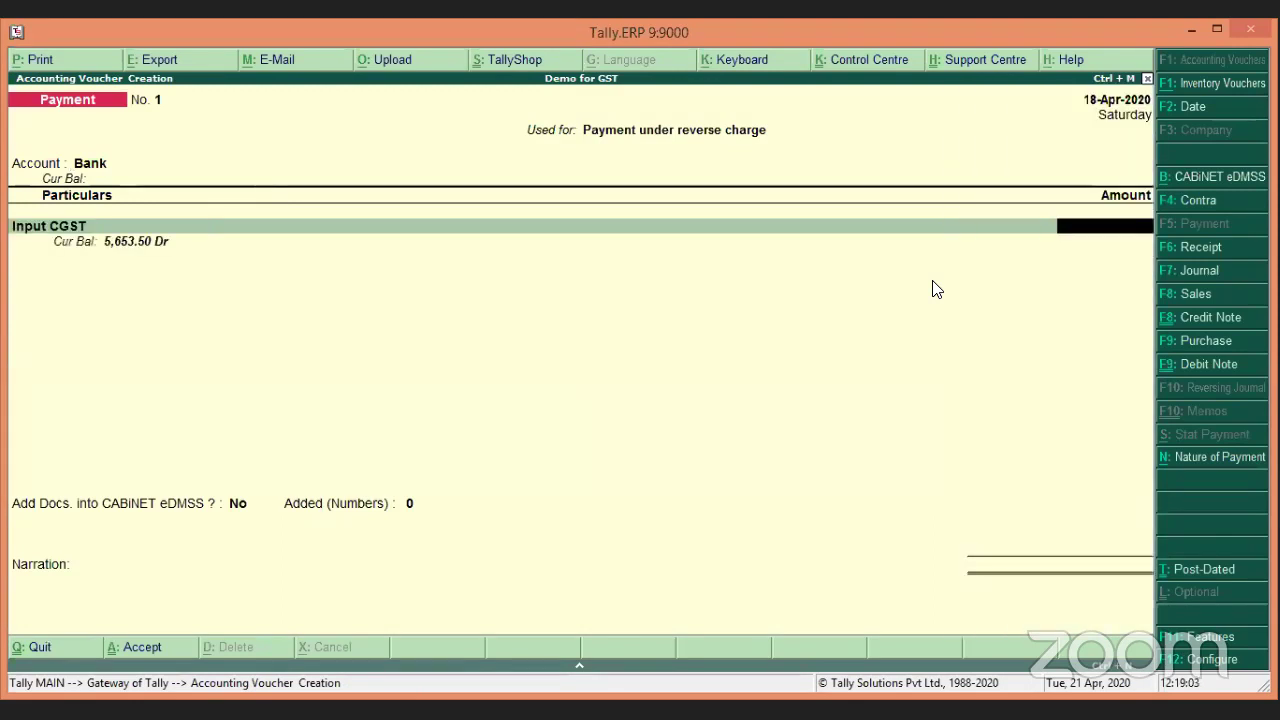
pyautogui.write('729')
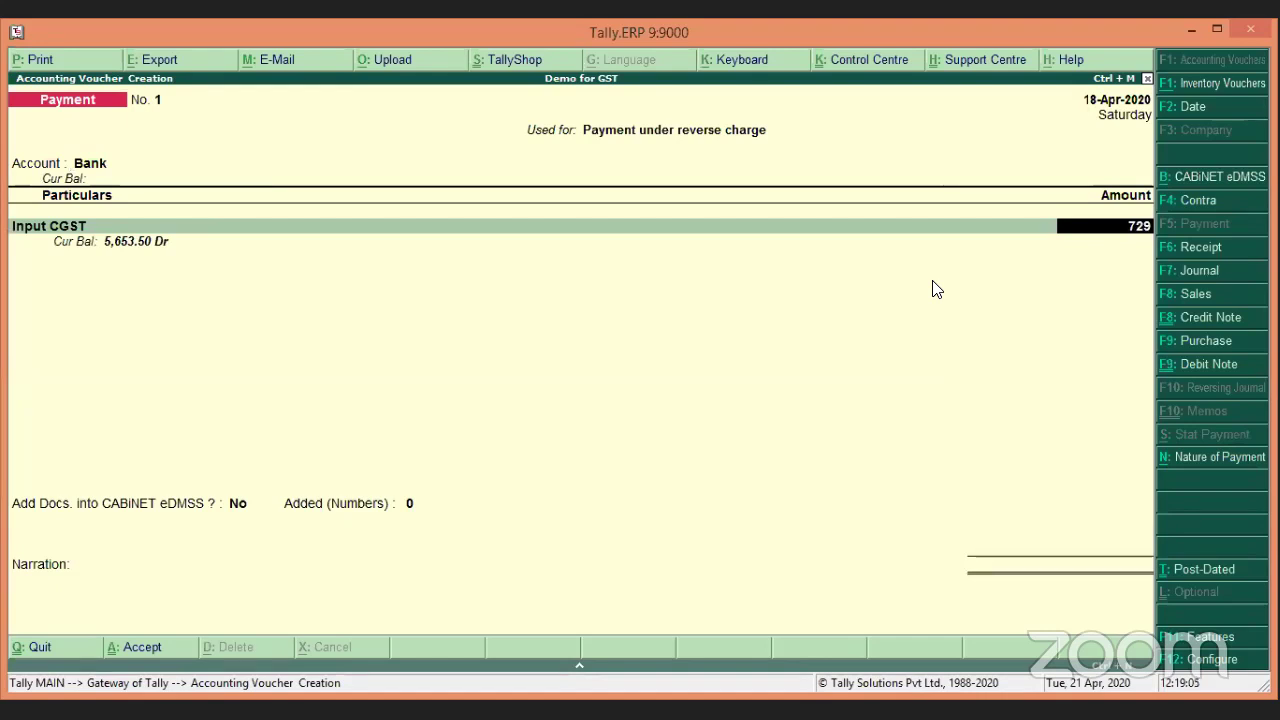
pyautogui.press('Return')
# Add Input SGST with an amount of 729 and end the voucher's ledger list.
pyautogui.write('In')
pyautogui.press('Down')
pyautogui.press('Down')
pyautogui.press('Down')
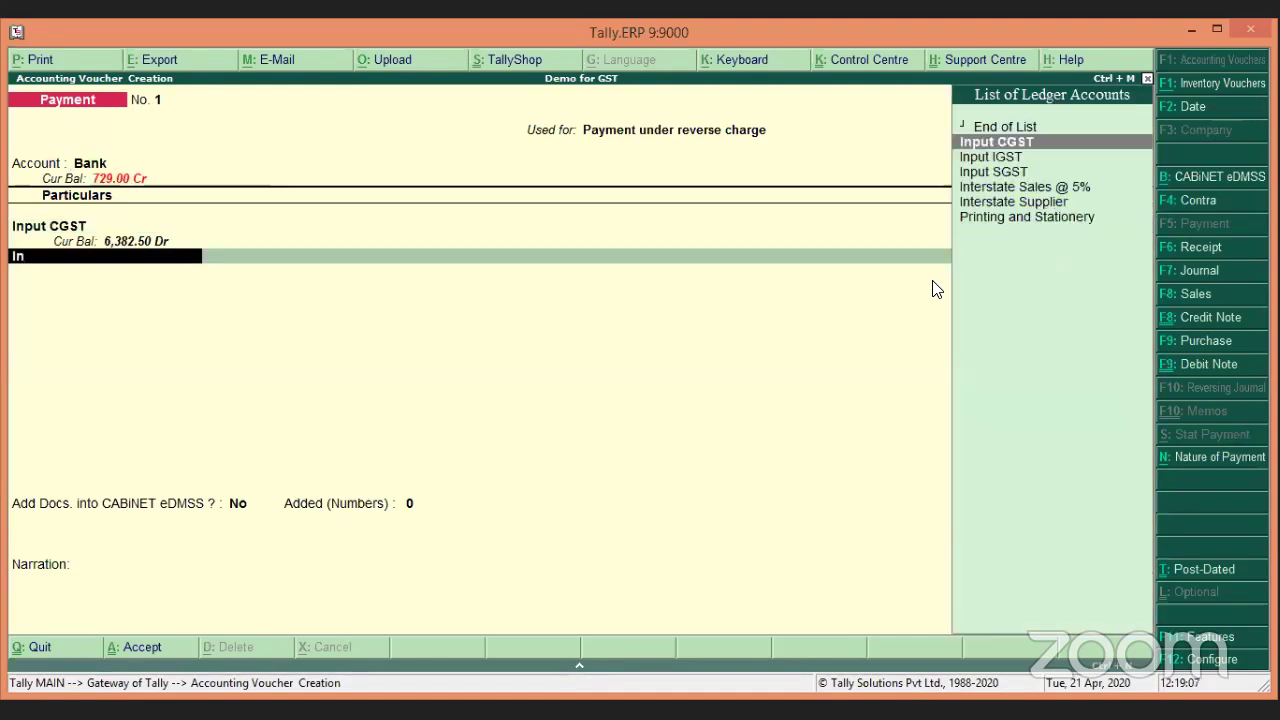
pyautogui.press('Return')
pyautogui.write('729')
pyautogui.press('Return')
pyautogui.press('Return')
pyautogui.press('Return')
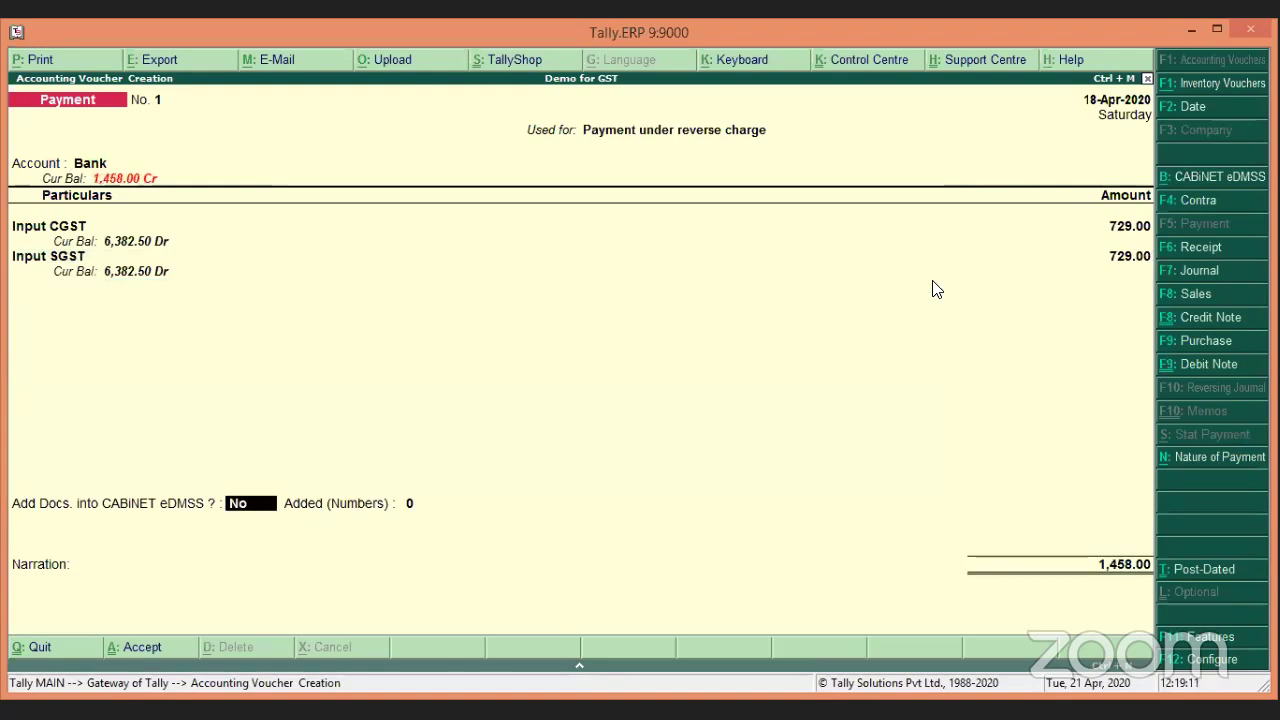
# Allocate the 1,458 bank payment as an e-Fund Transfer with blank transfer details and save the payment voucher without a narration.
pyautogui.press('Return')
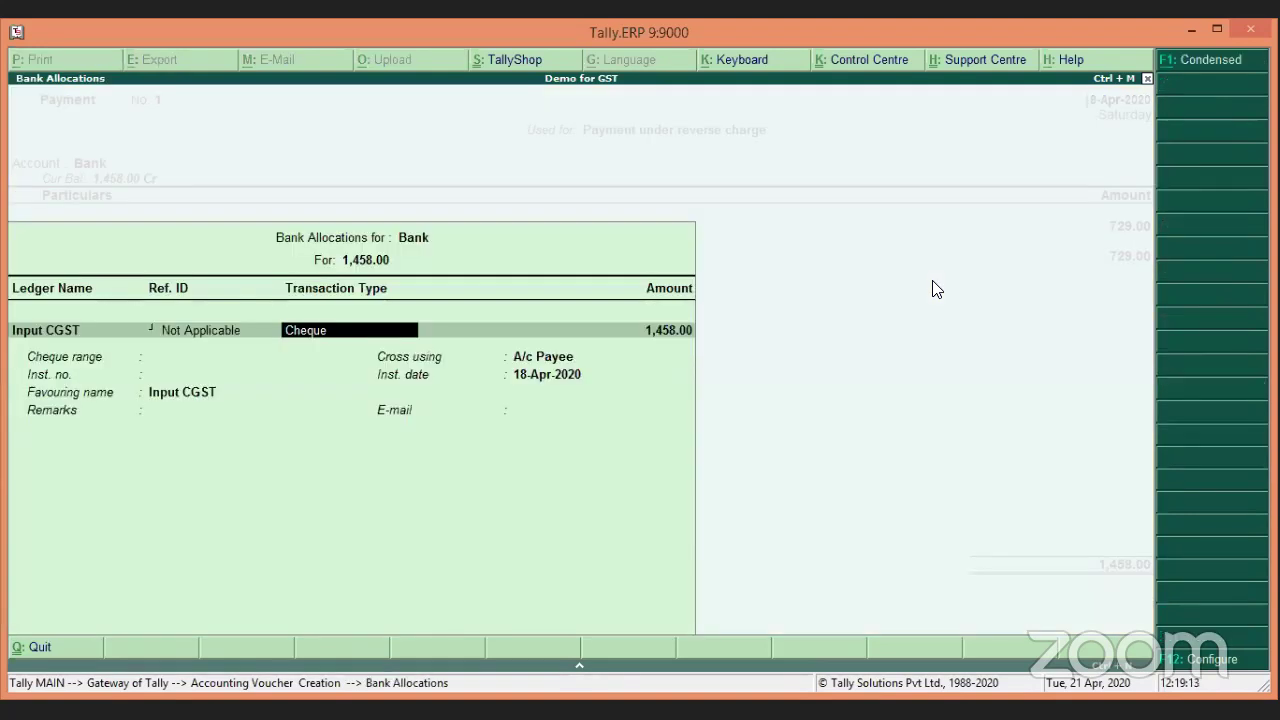
pyautogui.press('Down')
pyautogui.press('Return')
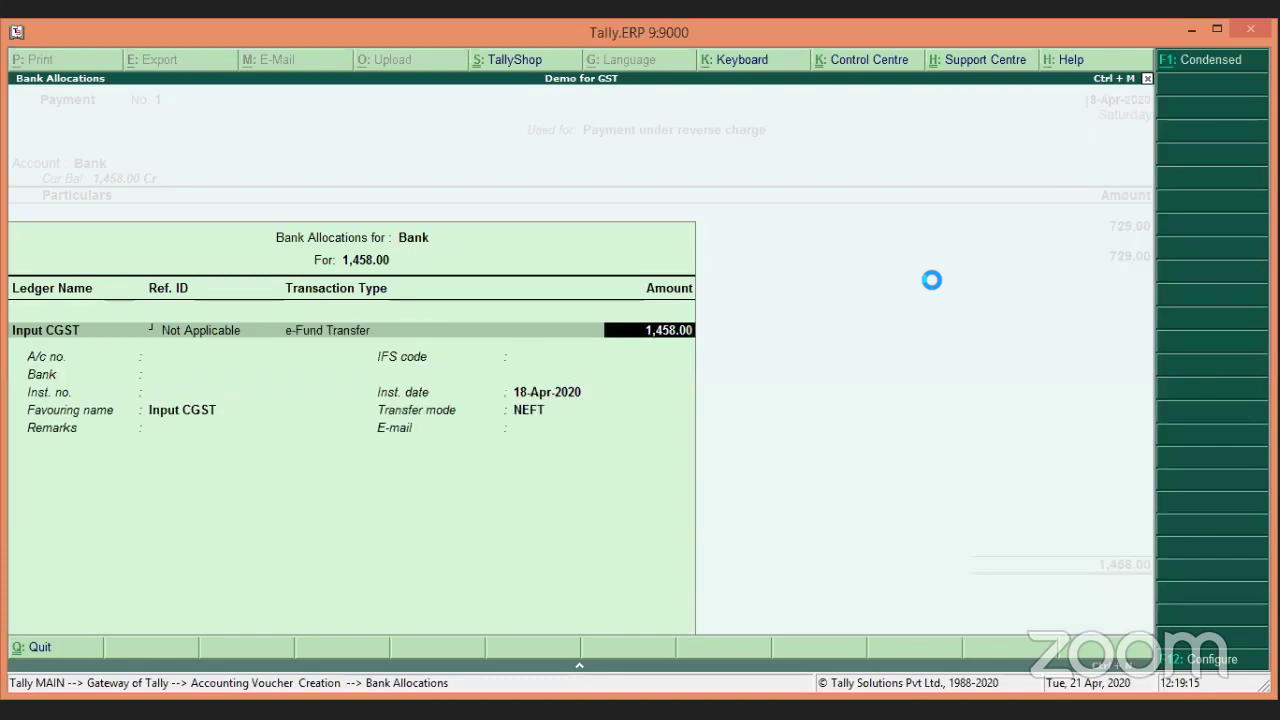
pyautogui.press('Return')
pyautogui.press('Return')
pyautogui.press('Return')
pyautogui.press('Return')
pyautogui.press('Return')
pyautogui.press('Return')
pyautogui.press('Return')
pyautogui.press('Return')
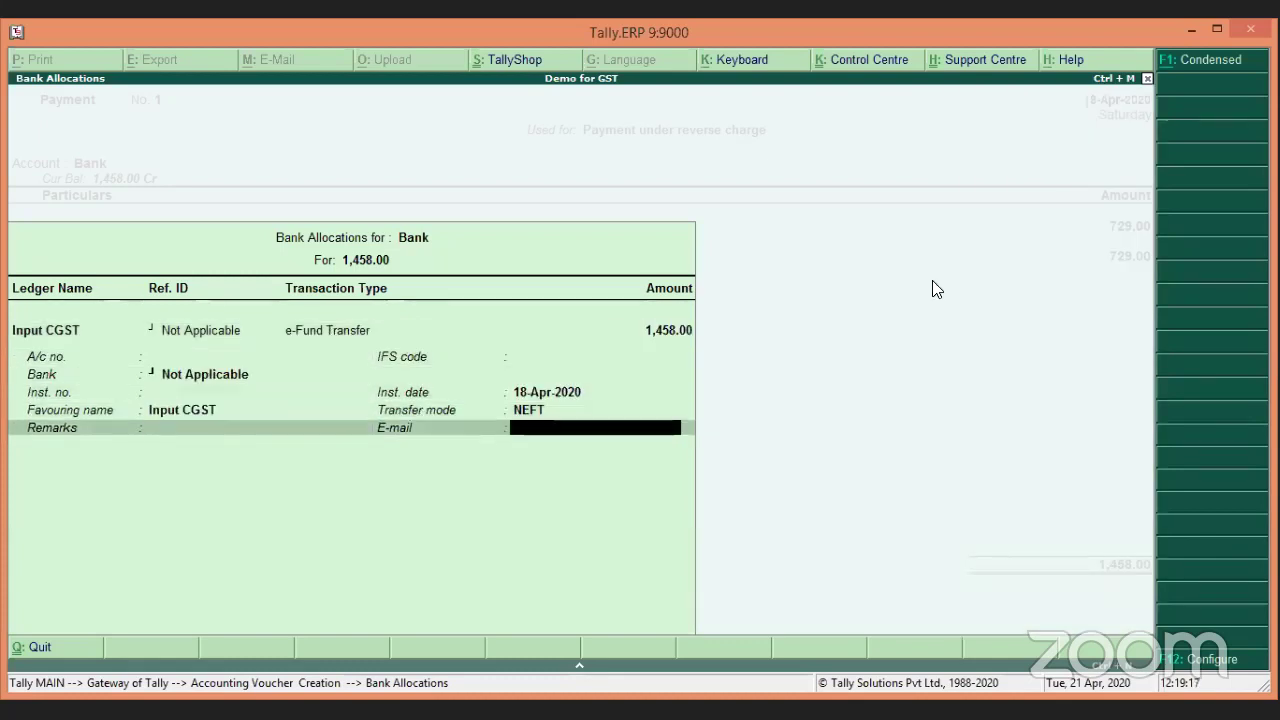
pyautogui.press('Return')
pyautogui.press('Return')
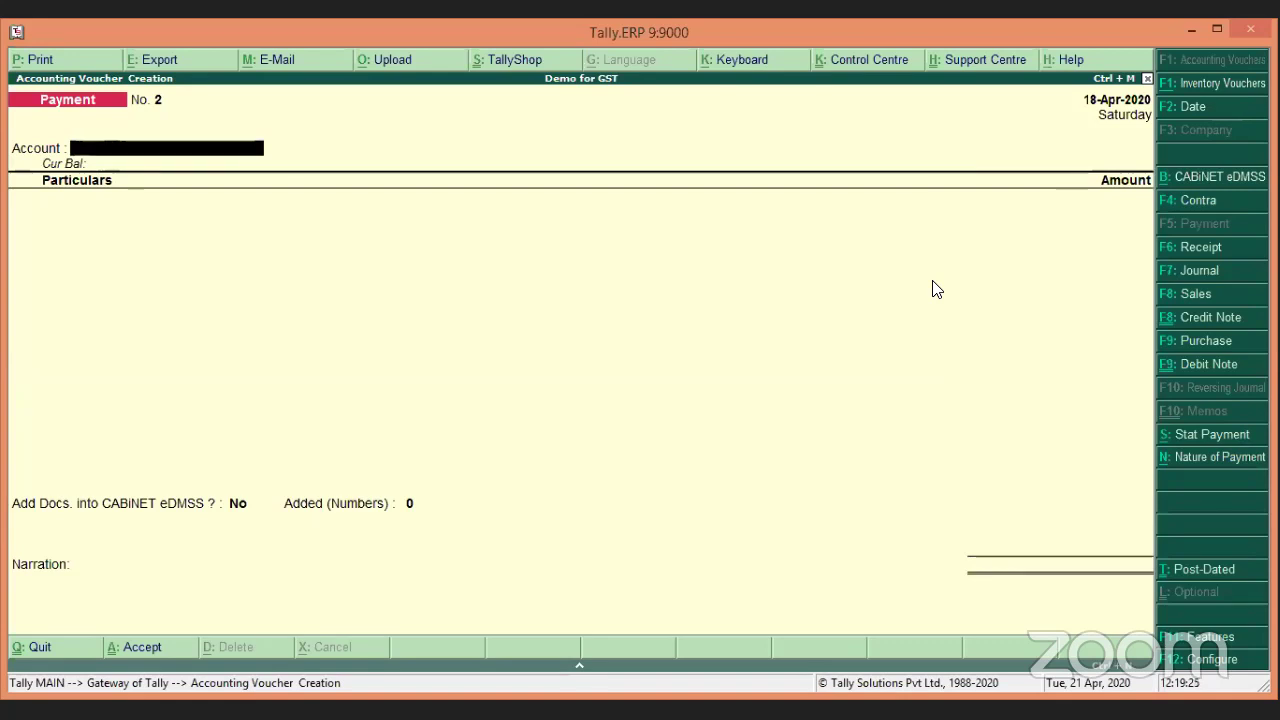
# Leave payment voucher entry and open the GSTR-3B report from the GST statutory reports.
pyautogui.press('Escape')
pyautogui.press('Return')
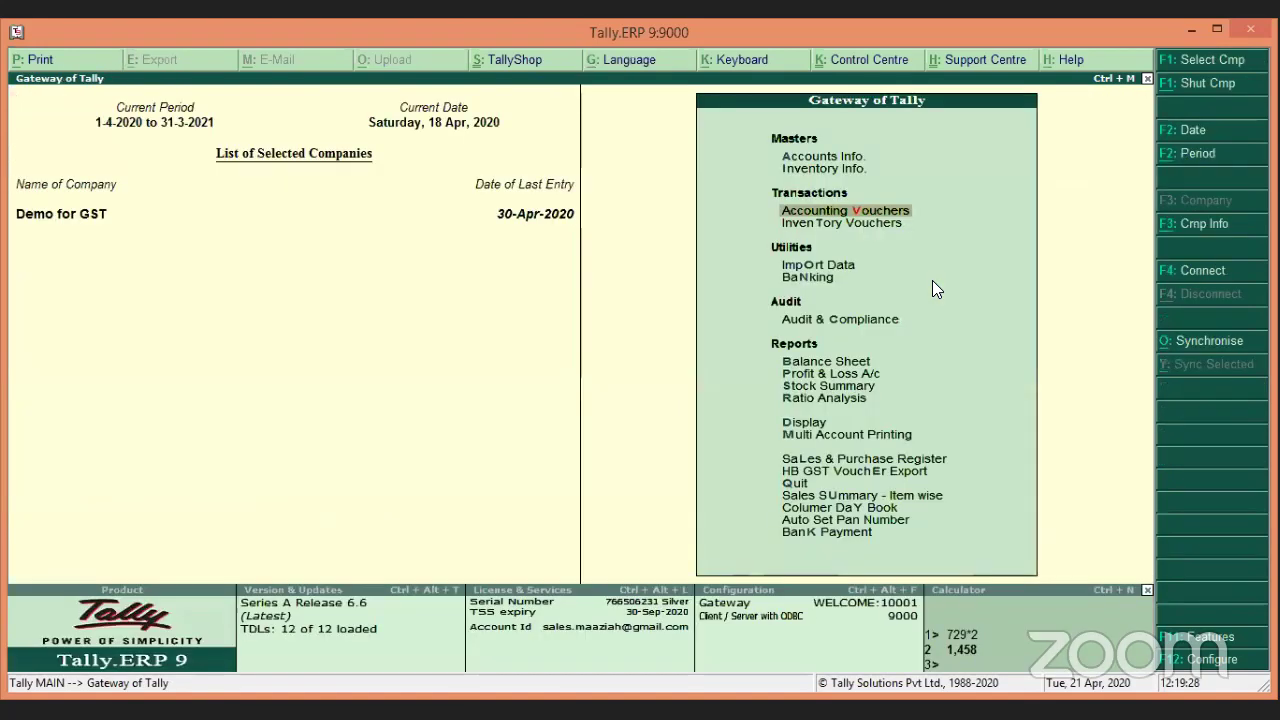
pyautogui.press('d')
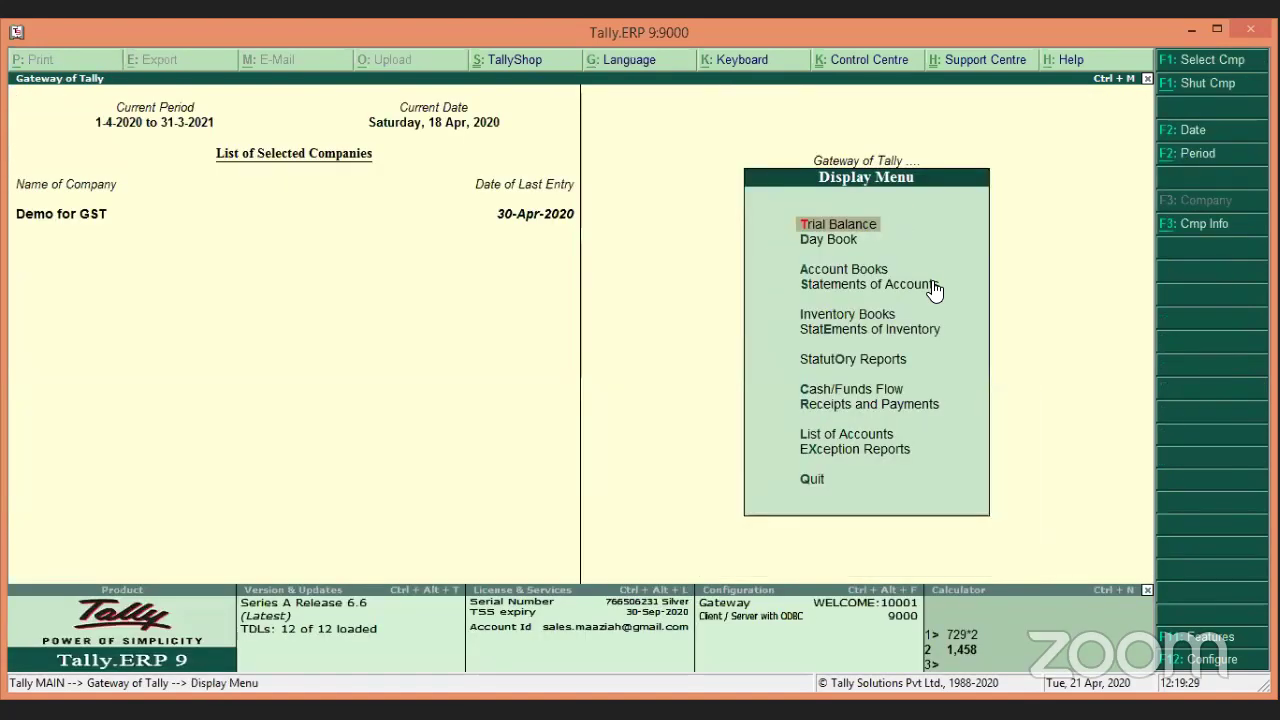
pyautogui.press('Down')
pyautogui.press('Down')
pyautogui.press('Down')
pyautogui.press('Down')
pyautogui.press('Down')
pyautogui.press('Down')
pyautogui.press('Down')
pyautogui.press('Down')
pyautogui.press('Up')
pyautogui.press('Up')
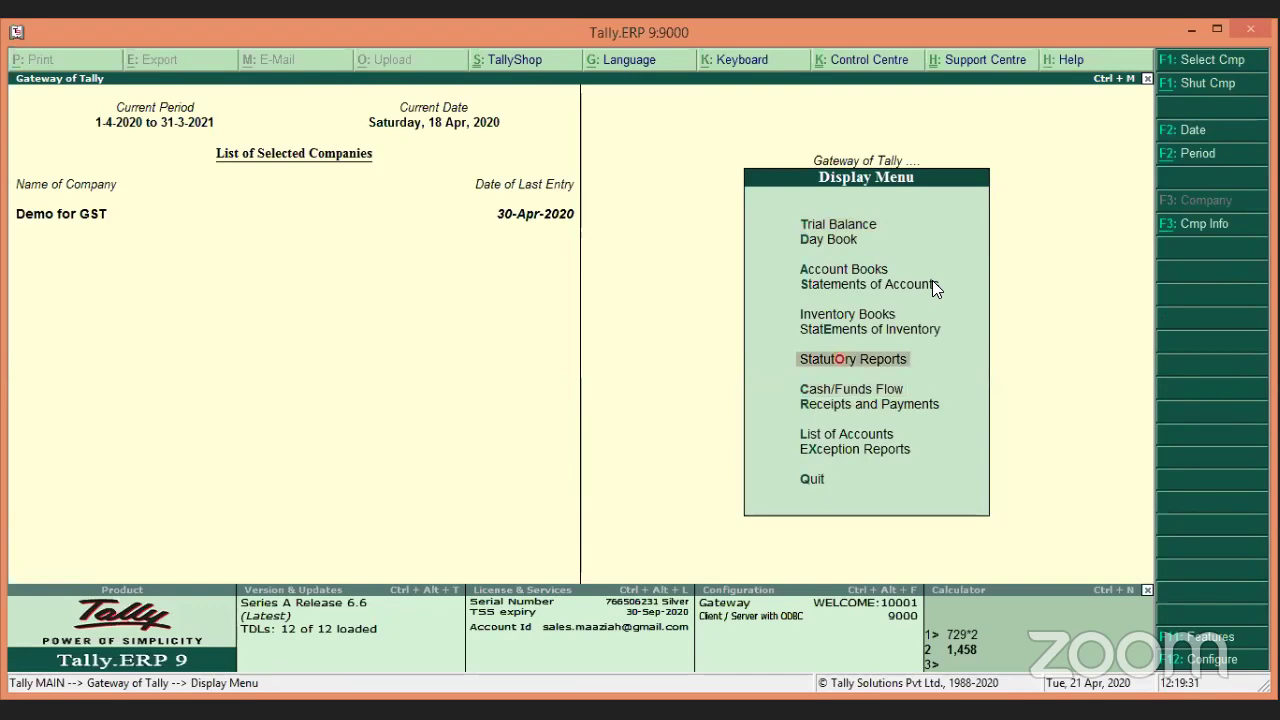
pyautogui.press('Return')
pyautogui.press('Down')
pyautogui.press('Up')
pyautogui.press('Return')
pyautogui.press('Down')
pyautogui.press('Down')
pyautogui.press('Return')
# Open the URD Purchases entry under the reverse charge liability and input credit section to review the tax liability.
pyautogui.press('Down')
pyautogui.press('Down')
pyautogui.press('Down')
pyautogui.press('Down')
pyautogui.press('Down')
pyautogui.press('Down')
pyautogui.press('Down')
pyautogui.press('Down')
pyautogui.press('Down')
pyautogui.press('Down')
pyautogui.press('Down')
pyautogui.press('Down')
pyautogui.press('Down')
pyautogui.press('Down')
pyautogui.press('Down')
pyautogui.press('Up')
pyautogui.press('Up')
pyautogui.press('Up')
pyautogui.press('Up')
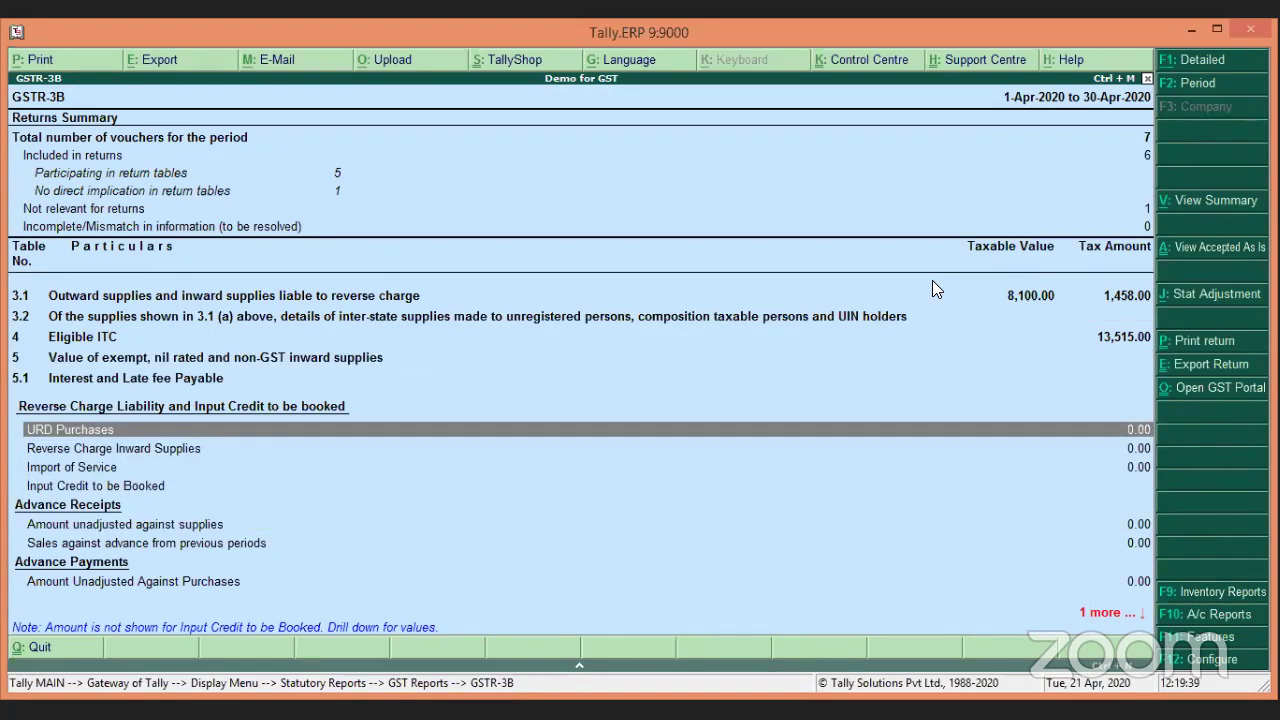
pyautogui.press('Return')
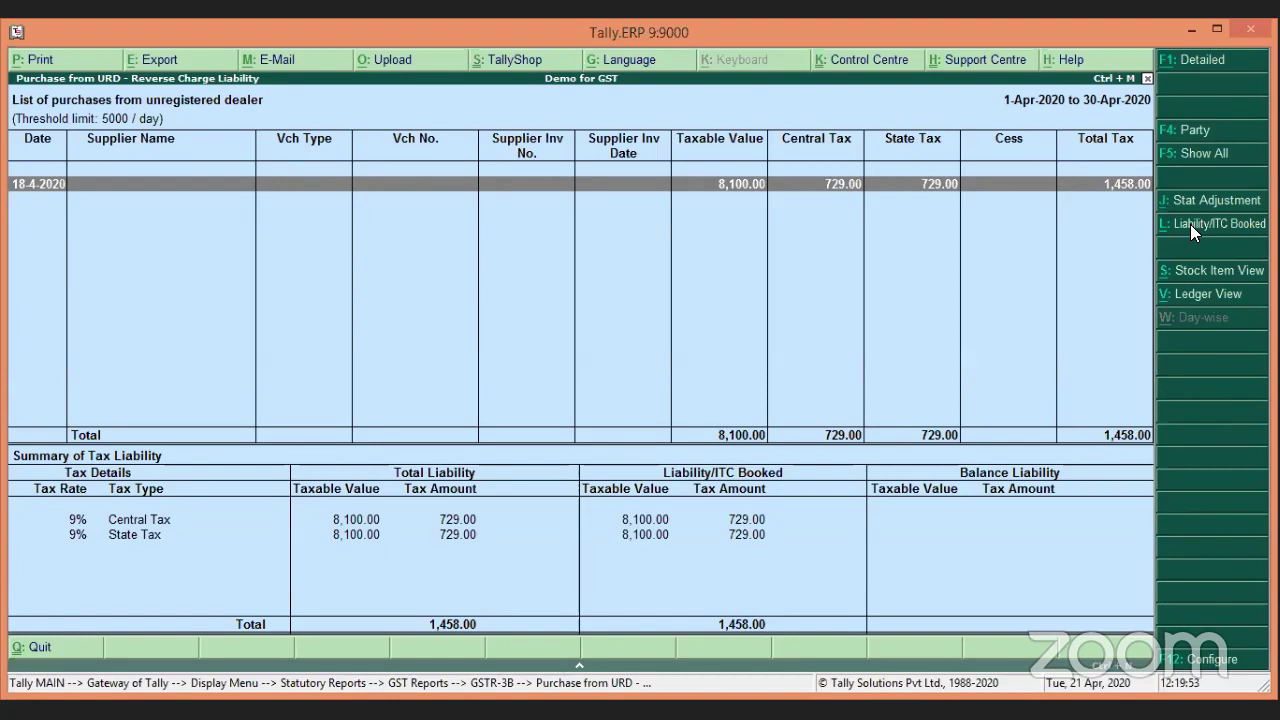
# Open the booked Tax on Reverse Charge journal and review its stat adjustment's tax type, nature and additional details.
pyautogui.click(1219, 226)
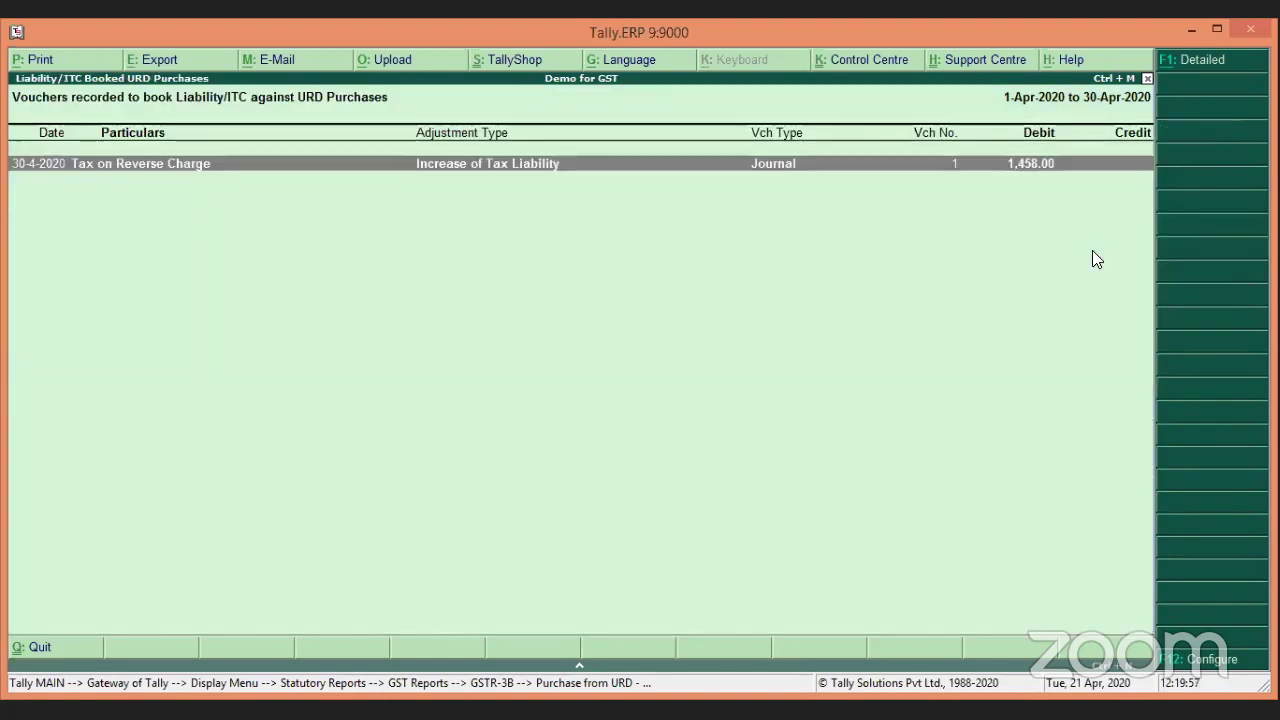
pyautogui.press('Return')
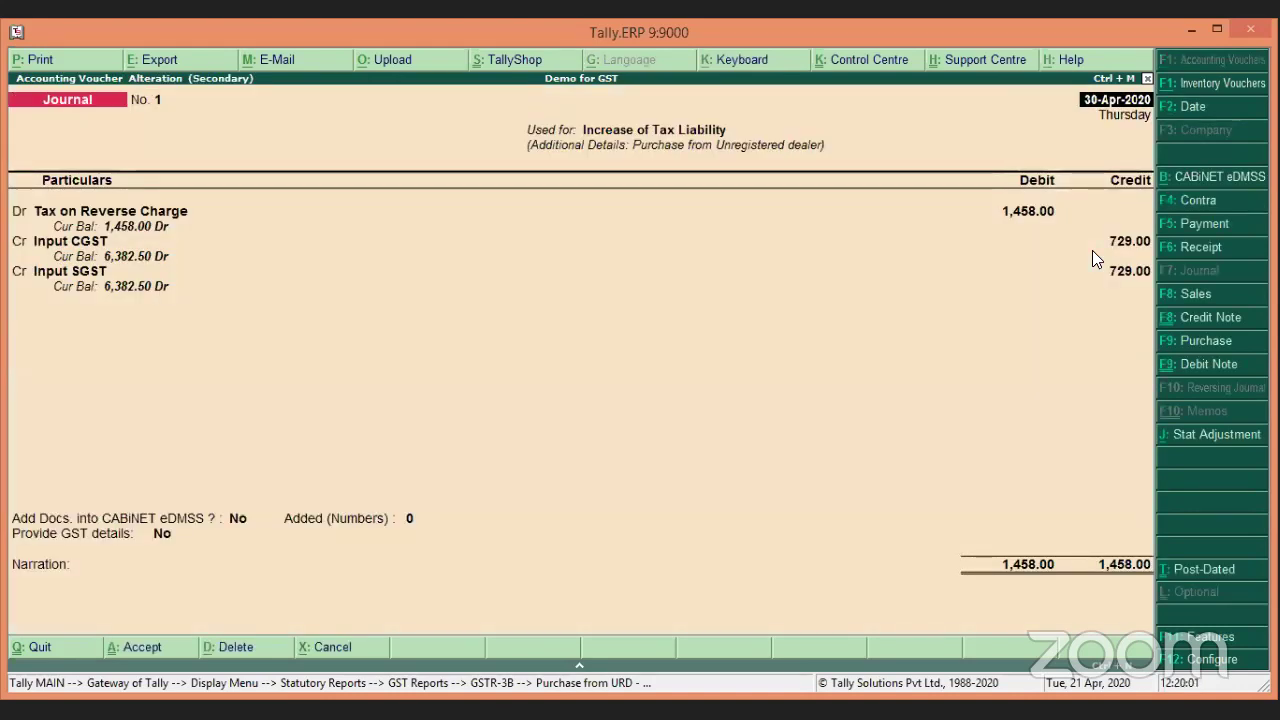
pyautogui.click(1218, 438)
pyautogui.press('Return')
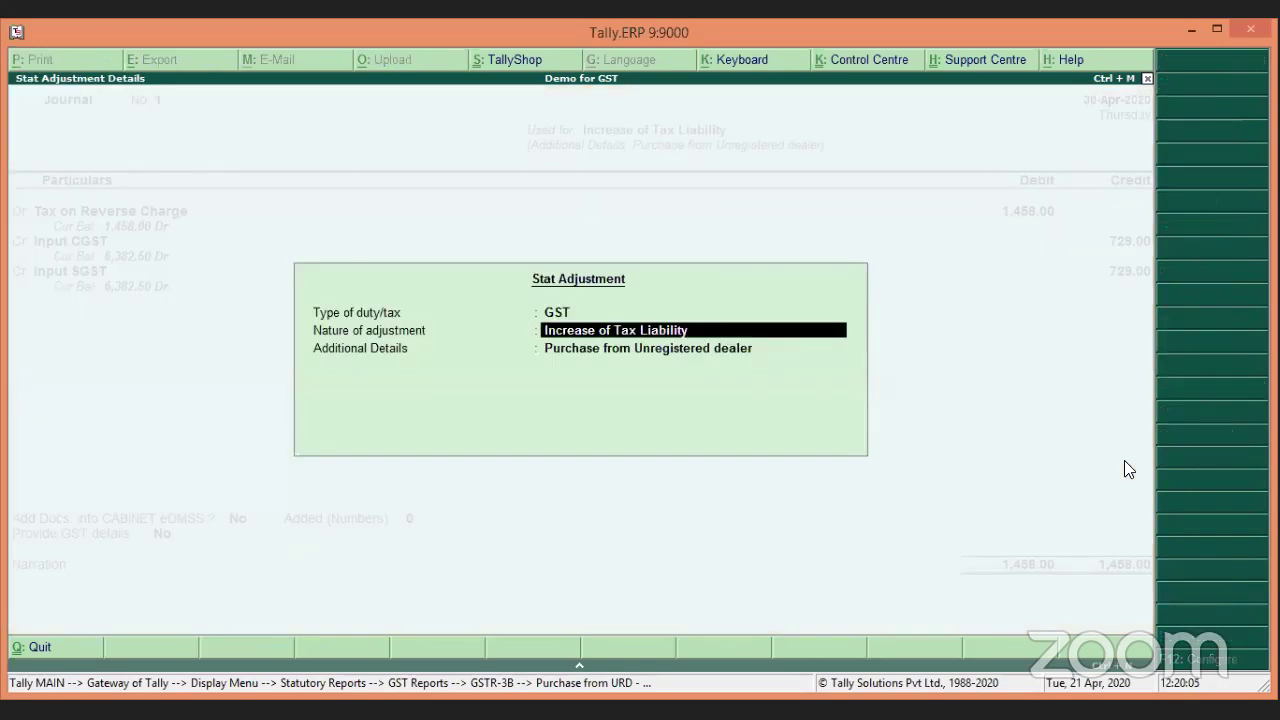
pyautogui.press('Return')
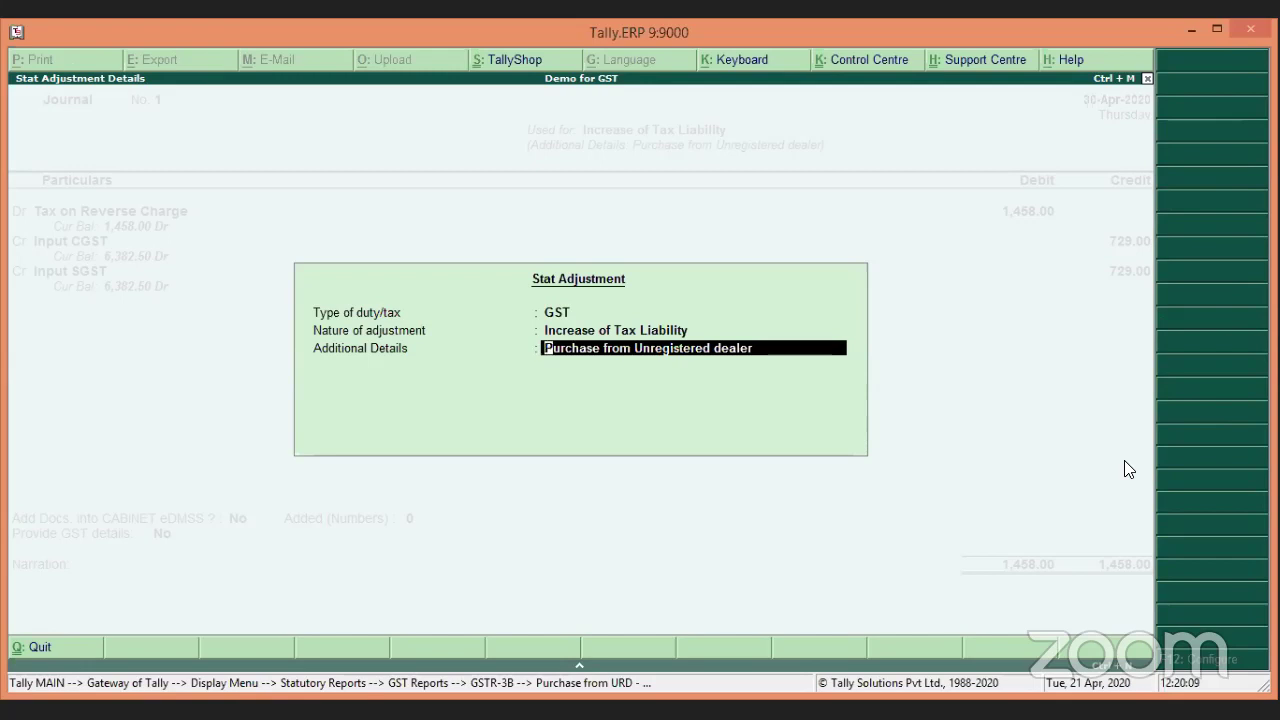
pyautogui.press('Return')
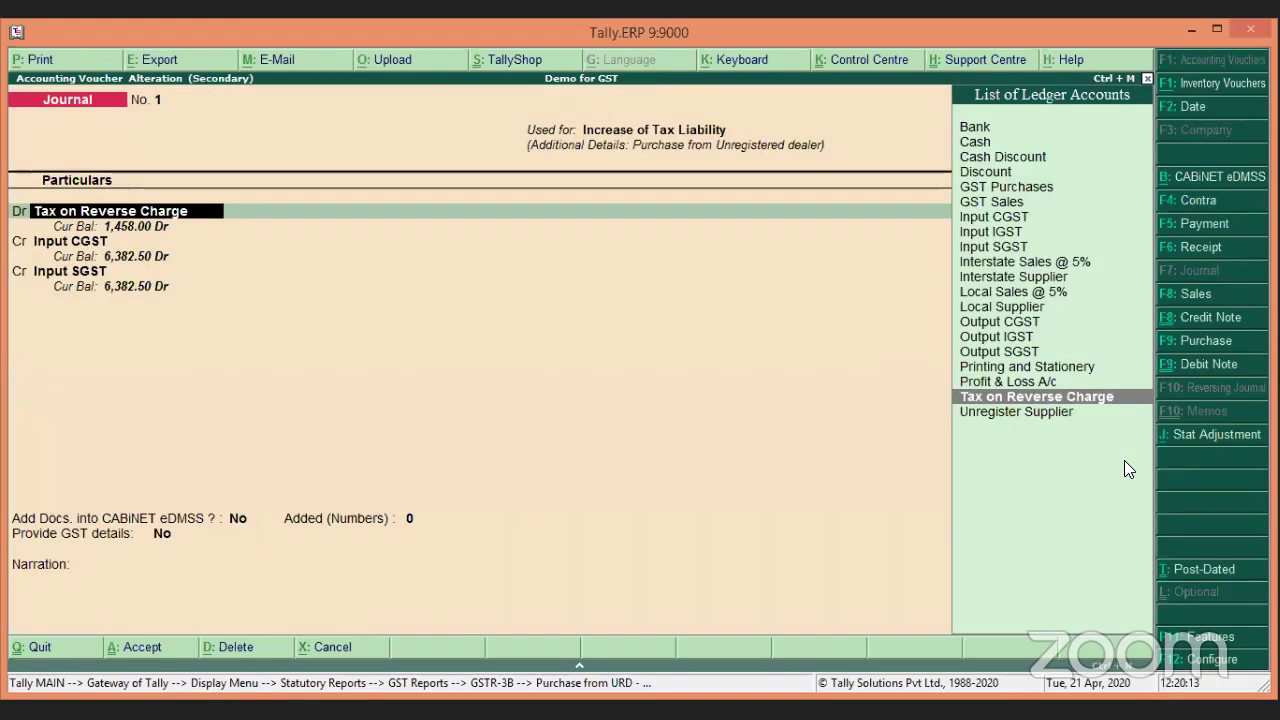
# Keep the journal's ledgers and amounts, provide GST details with Services as the type of input, and save the journal.
pyautogui.press('Return')
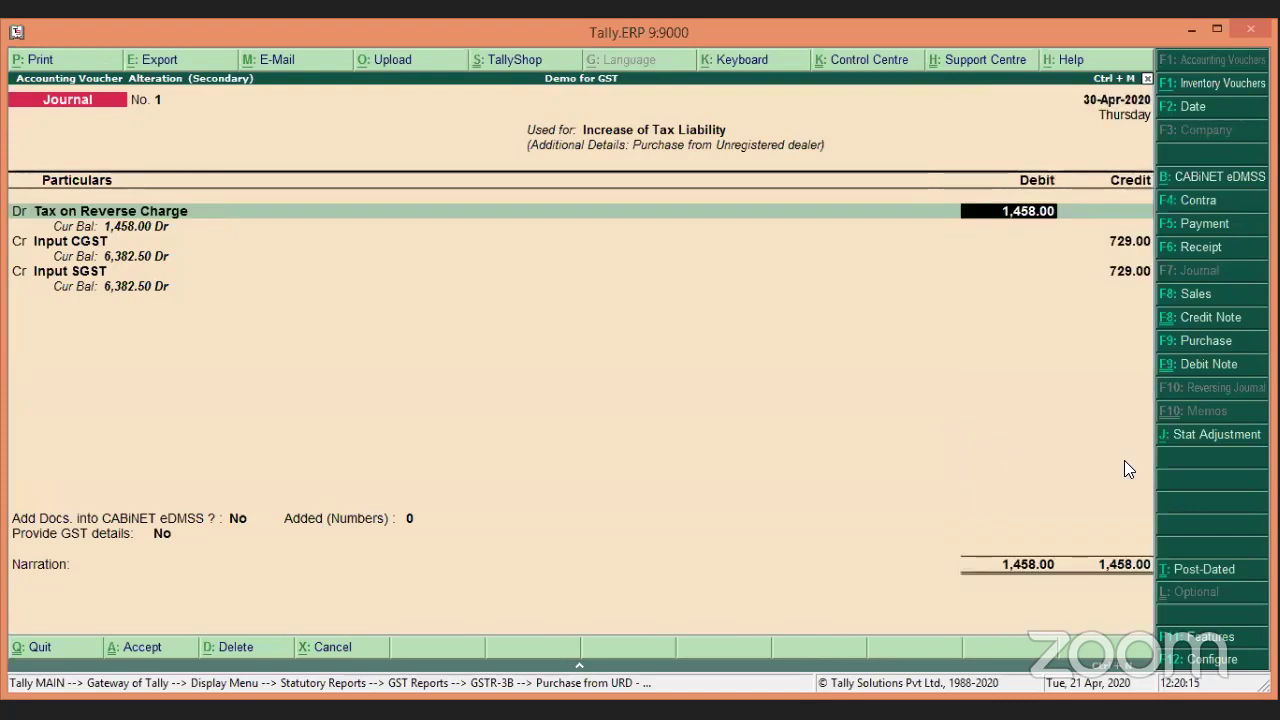
pyautogui.press('Return')
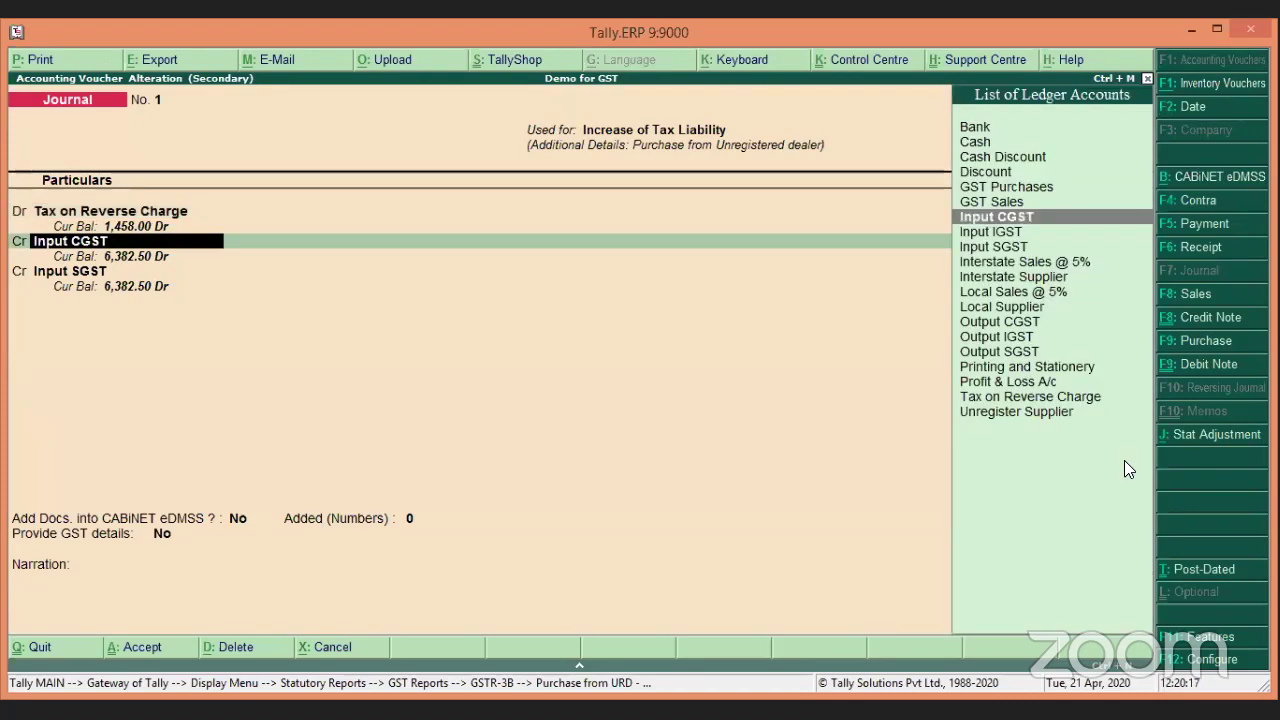
pyautogui.press('Return')
pyautogui.press('Return')
pyautogui.press('Return')
pyautogui.press('Return')
pyautogui.press('Return')
pyautogui.press('Return')
pyautogui.press('Return')
pyautogui.press('Return')
pyautogui.press('Return')
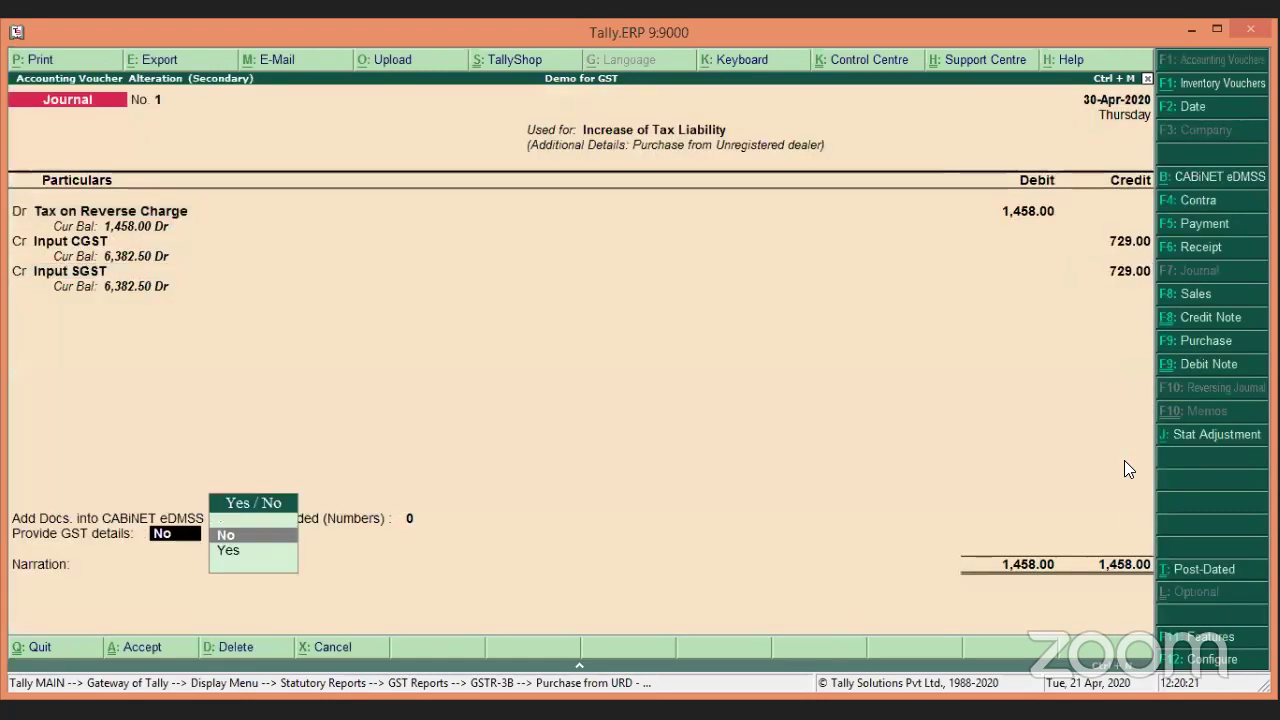
pyautogui.press('Down')
pyautogui.press('Return')
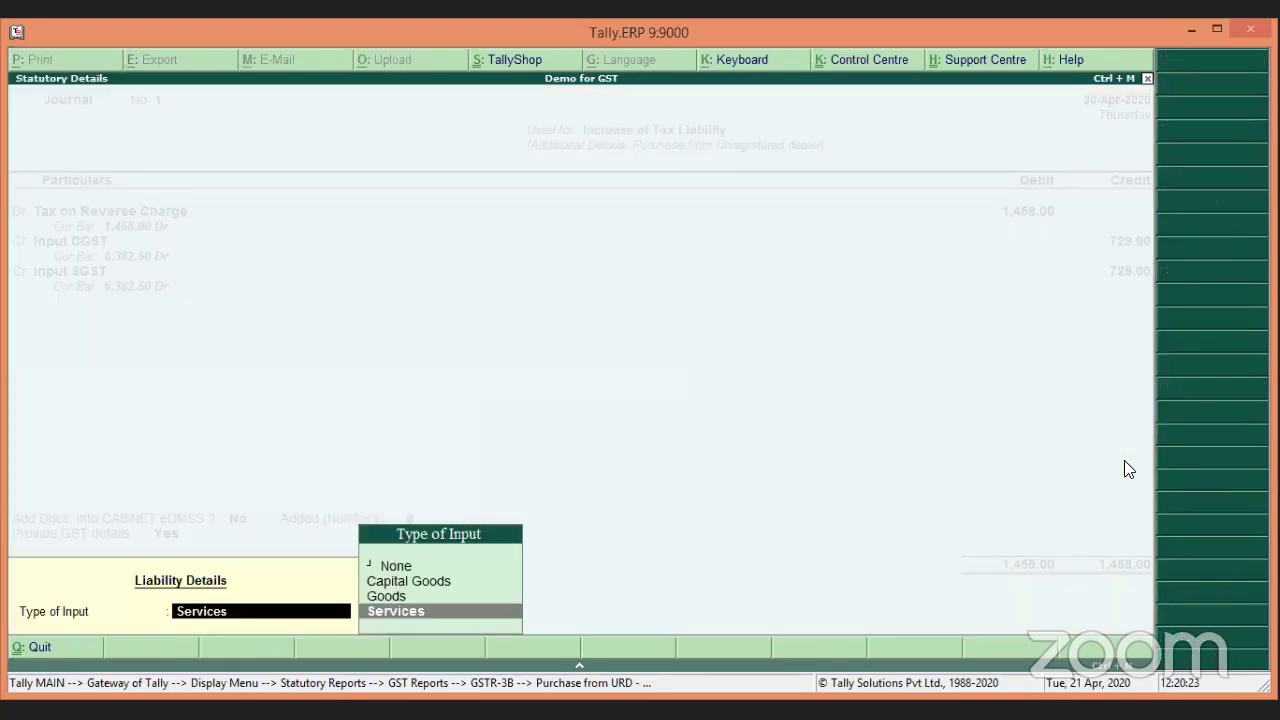
pyautogui.press('Return')
pyautogui.press('Return')
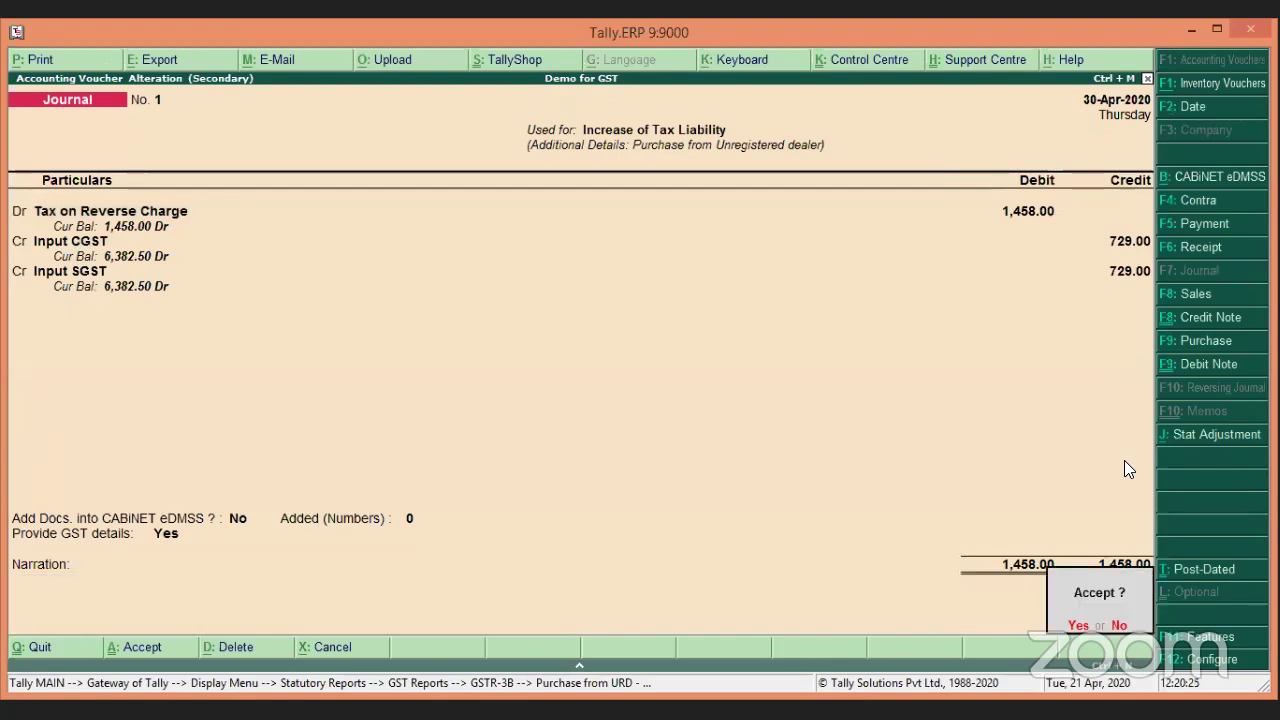
pyautogui.press('Return')
# Return to the GSTR-3B summary, expand it to the detailed view and examine the inward supplies liable to reverse charge.
pyautogui.rightClick(1124, 469)
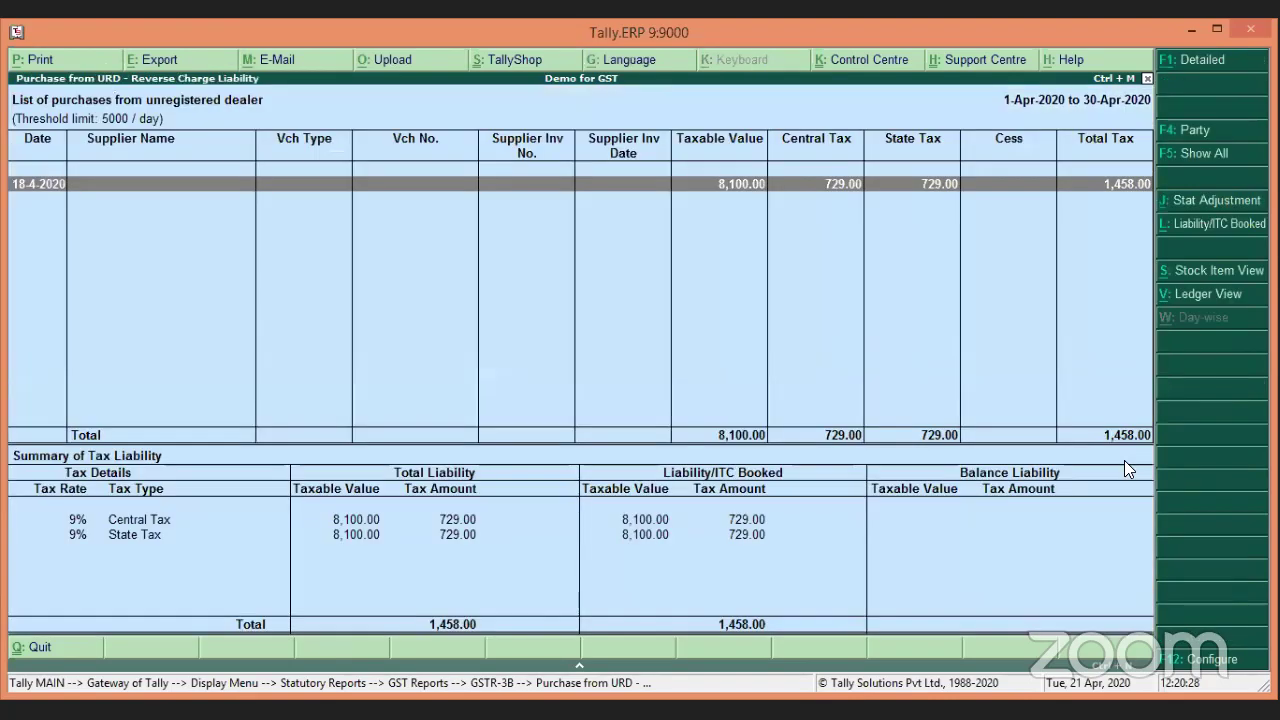
pyautogui.rightClick(1124, 462)
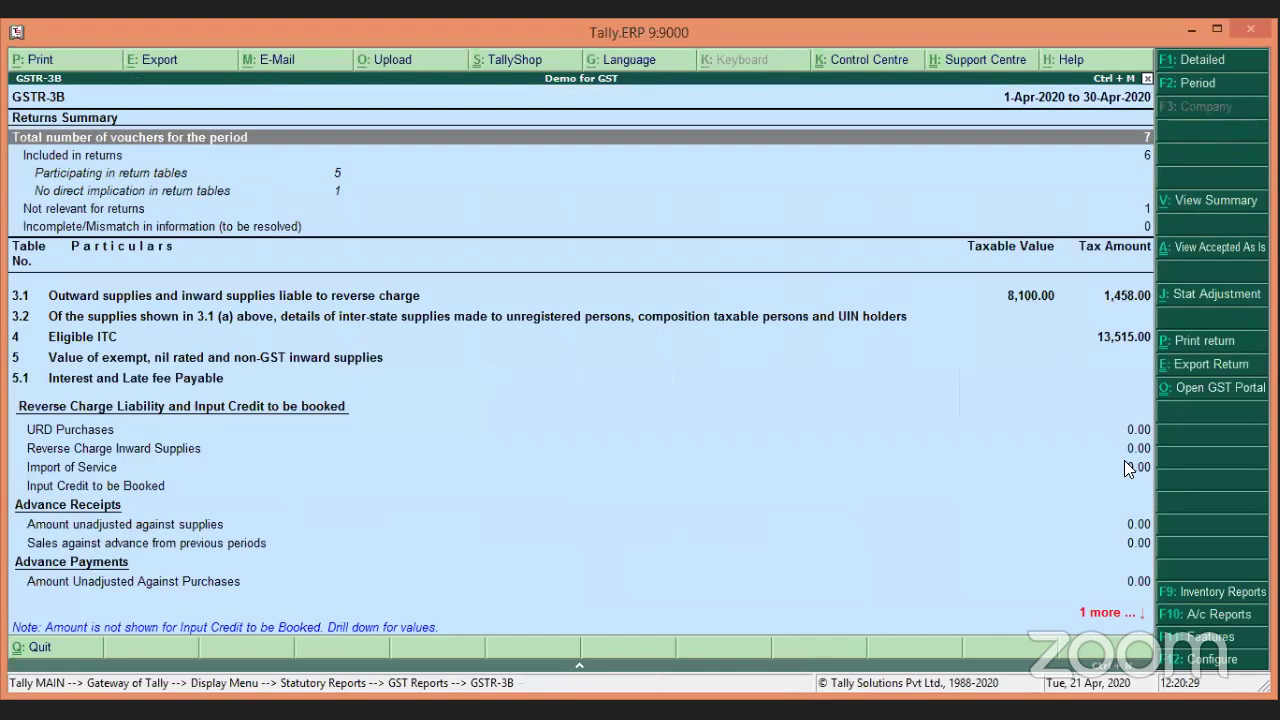
pyautogui.press('Down')
pyautogui.press('Down')
pyautogui.press('Down')
pyautogui.press('Down')
pyautogui.press('Down')
pyautogui.press('Down')
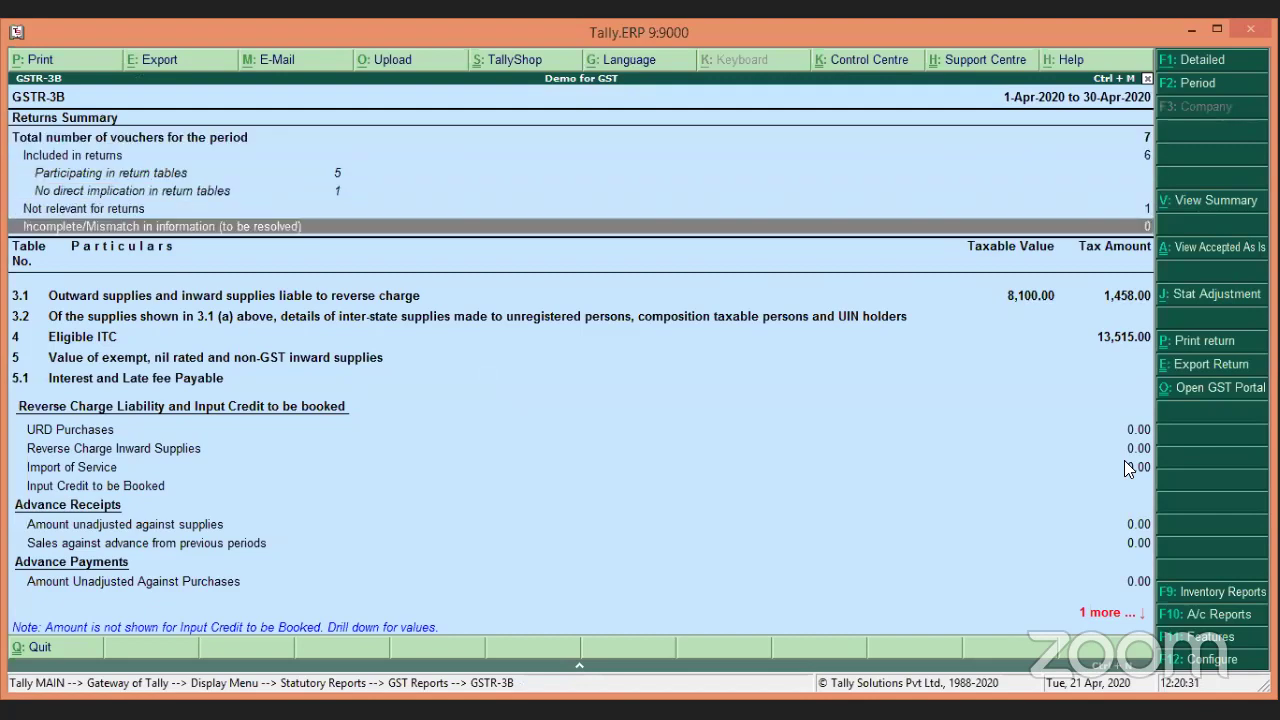
pyautogui.hotkey('alt', 'F1')
pyautogui.press('Down')
pyautogui.press('Down')
pyautogui.press('Down')
pyautogui.press('Down')
pyautogui.press('Down')
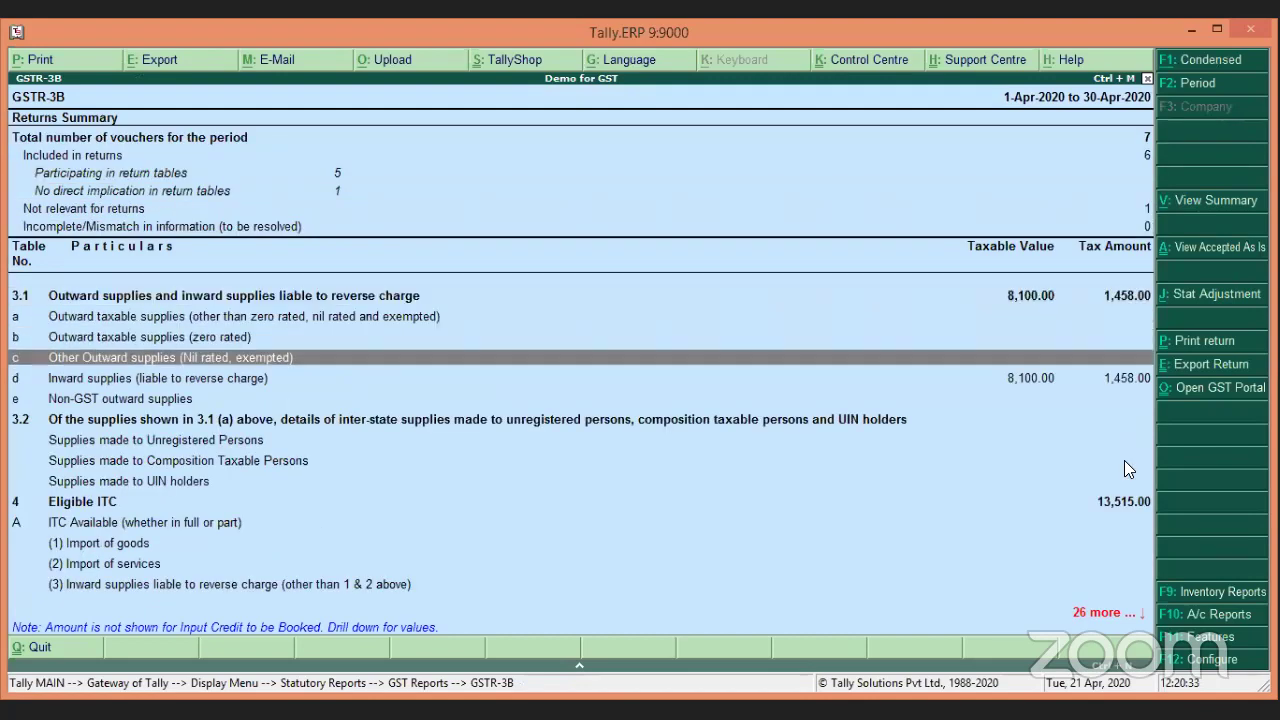
pyautogui.press('Up')
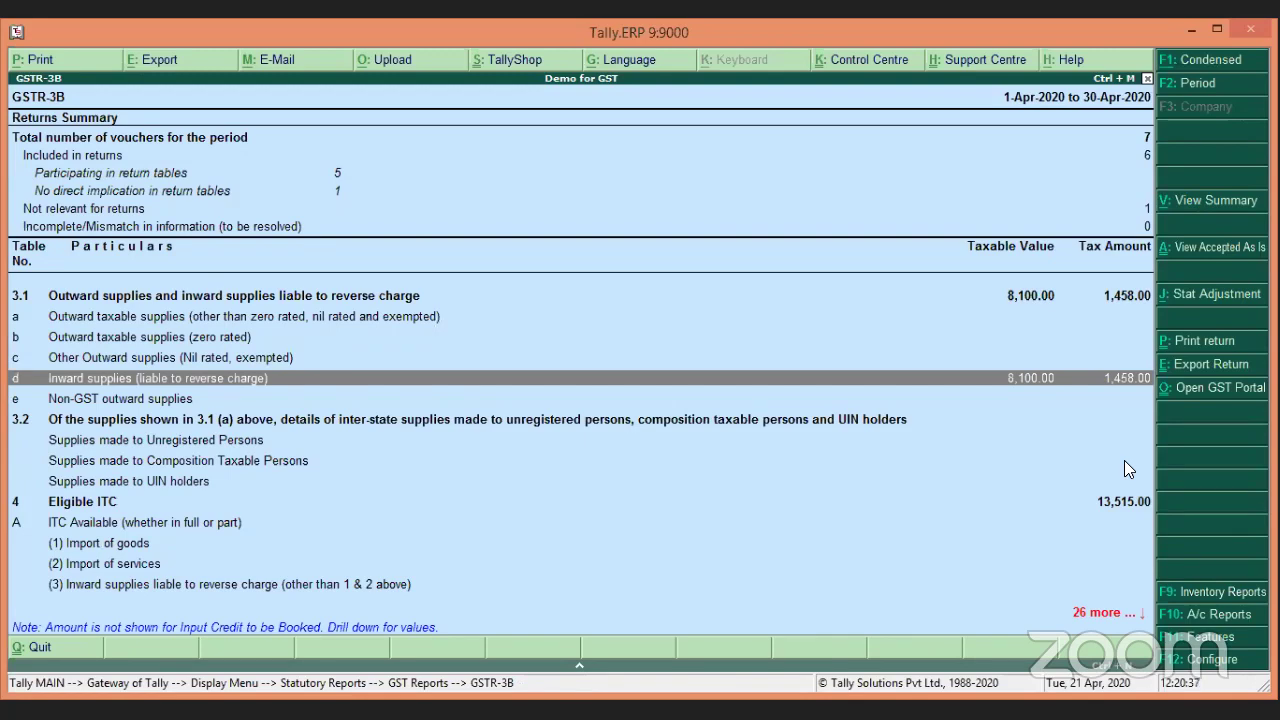
# Leave GSTR-3B and open the 18-Apr-2020 Input CGST payment voucher from the Day Book.
pyautogui.press('Escape')
pyautogui.press('Escape')
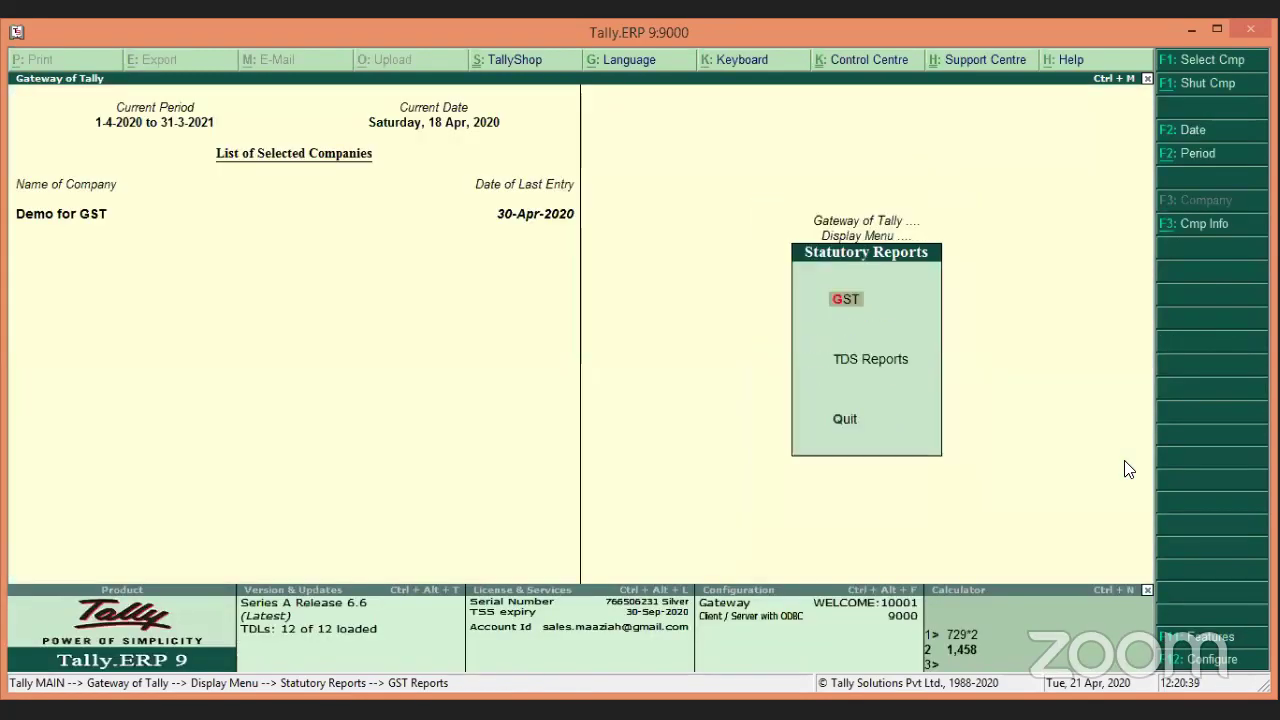
pyautogui.press('Escape')
pyautogui.press('Escape')
pyautogui.press('Return')
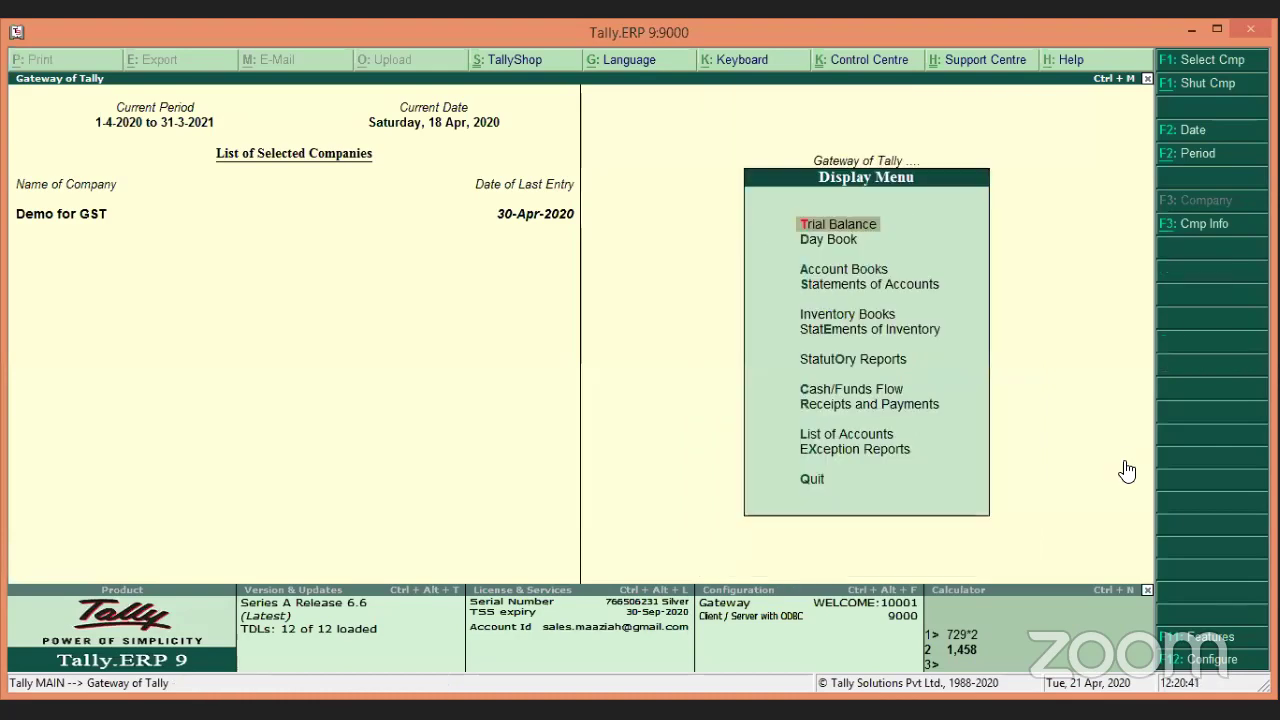
pyautogui.press('d')
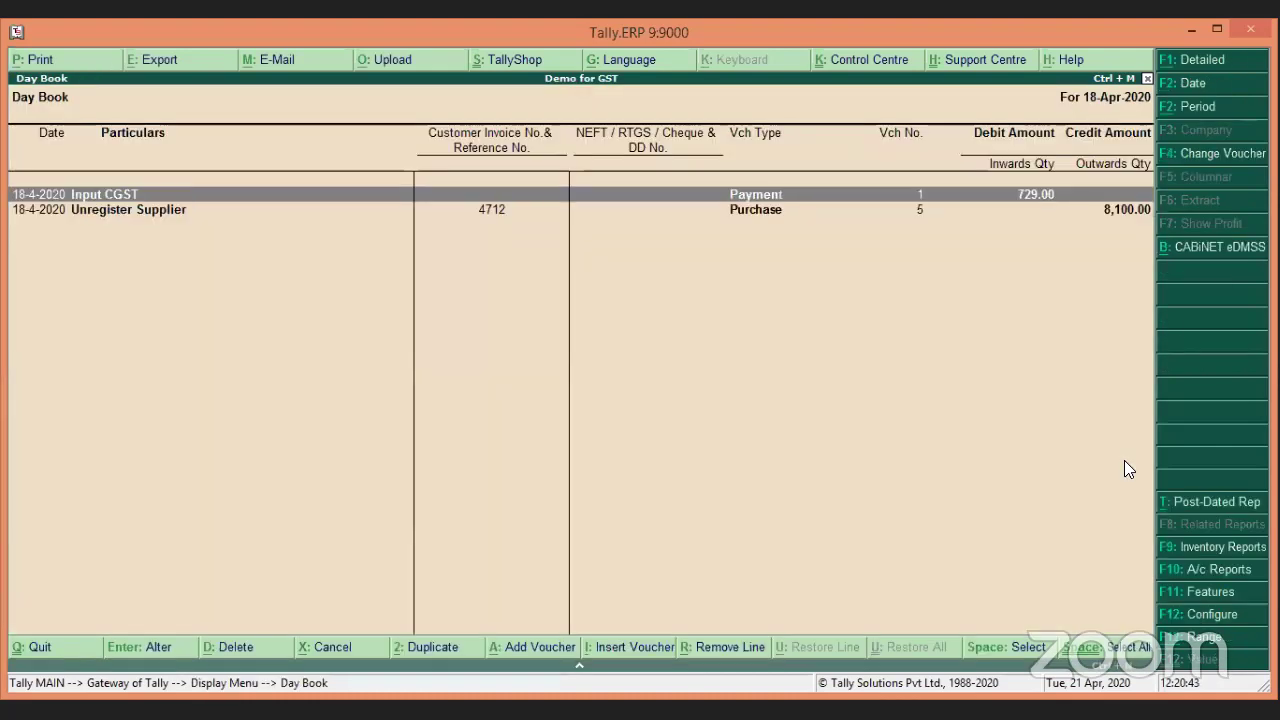
pyautogui.press('Return')
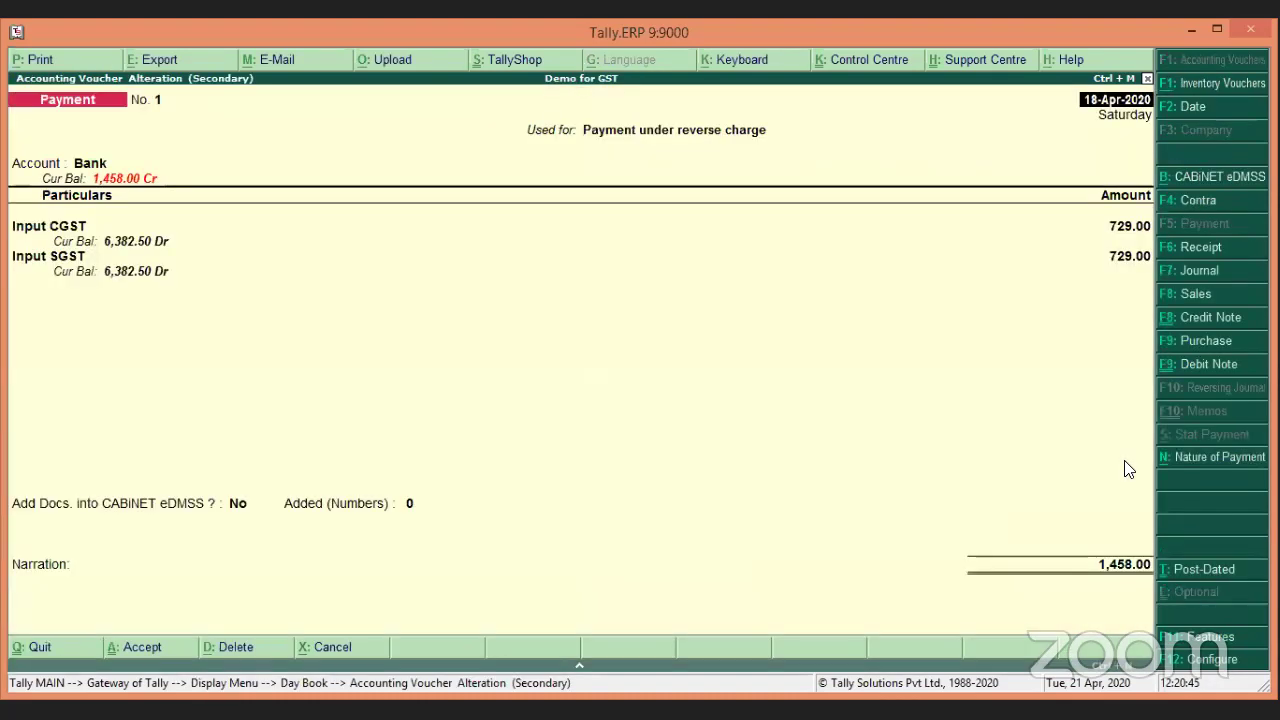
# Review the voucher's nature of payment options, pick Payment under reverse charge, and leave the voucher and Day Book without saving.
pyautogui.click(1230, 460)
pyautogui.press('Down')
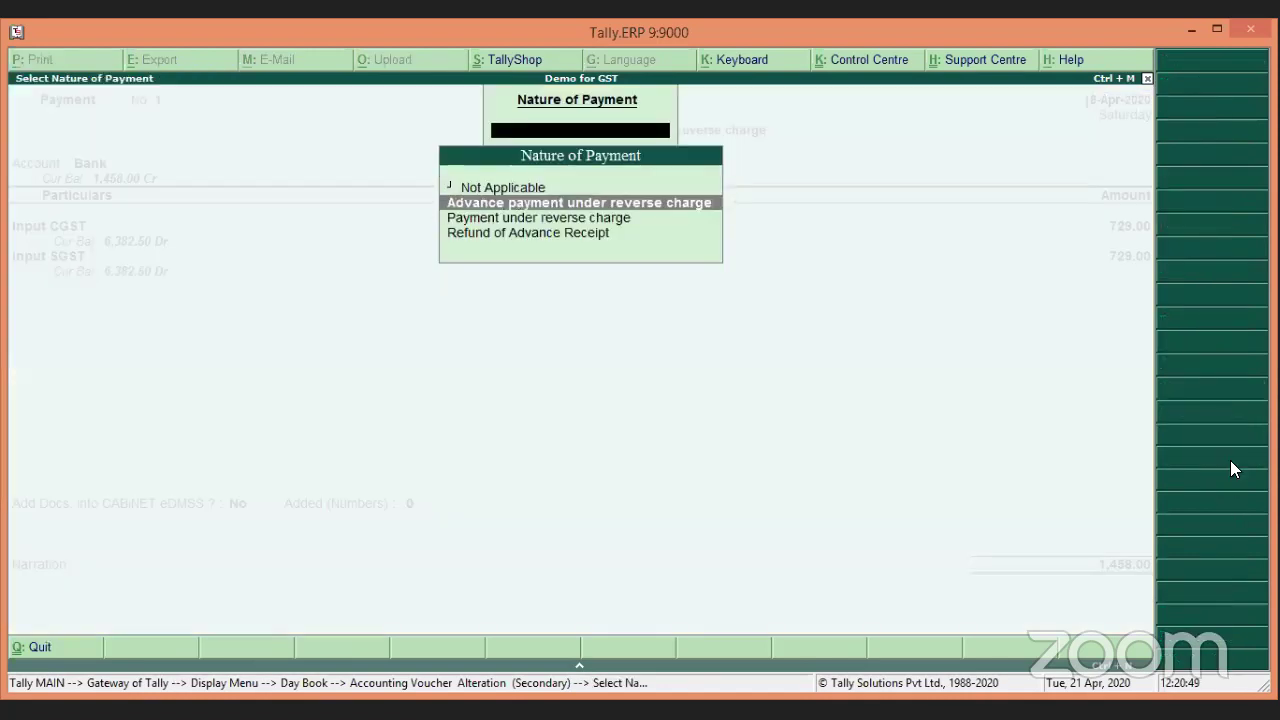
pyautogui.press('Down')
pyautogui.press('Return')
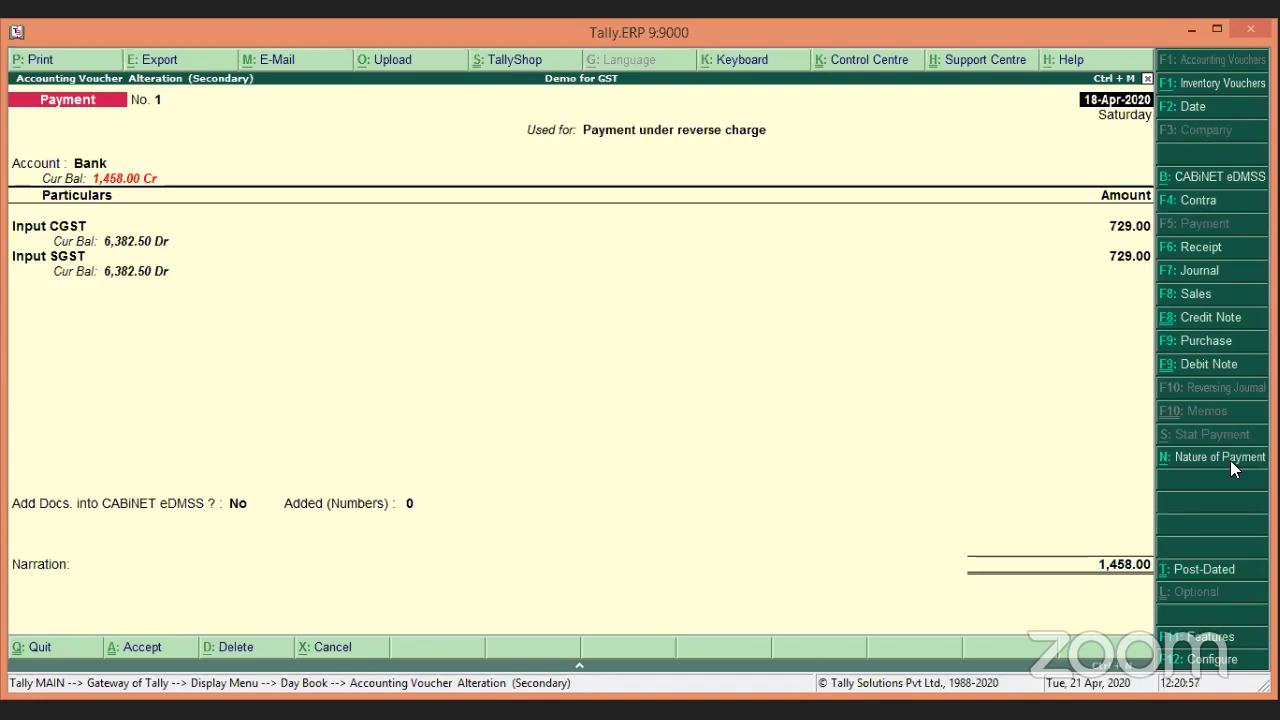
pyautogui.press('Escape')
pyautogui.press('y')
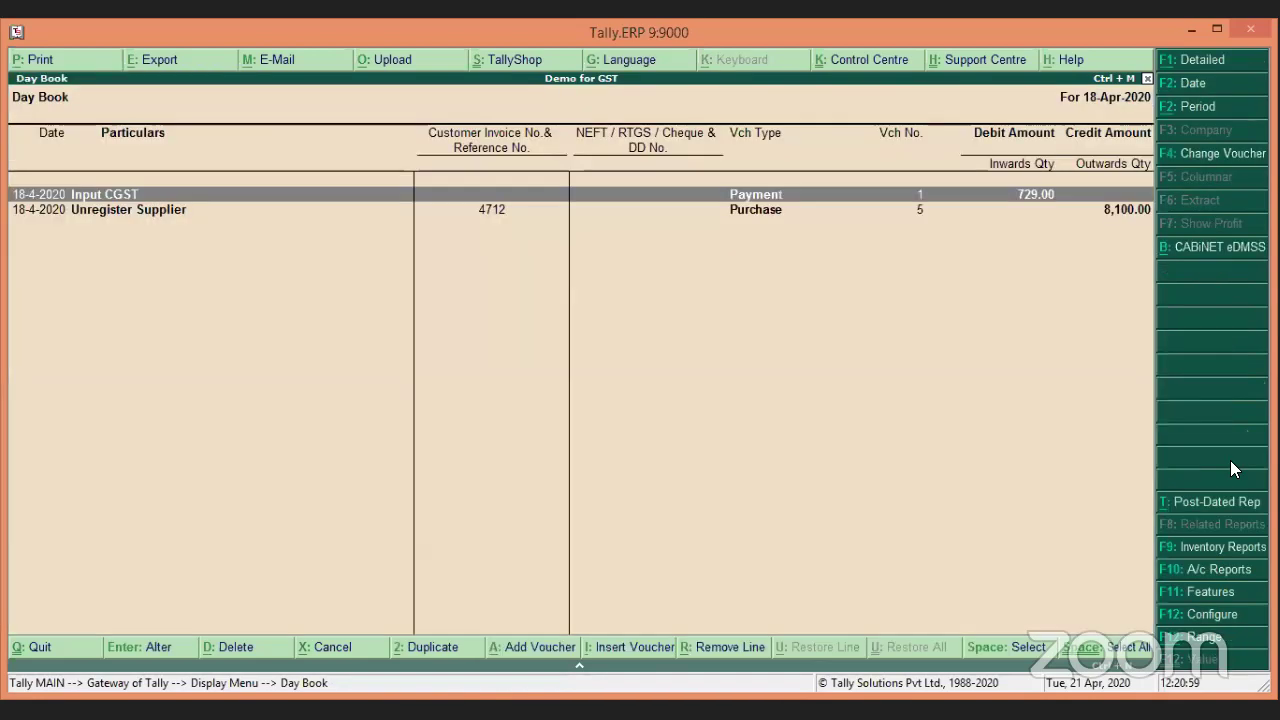
pyautogui.press('Escape')
pyautogui.press('Escape')
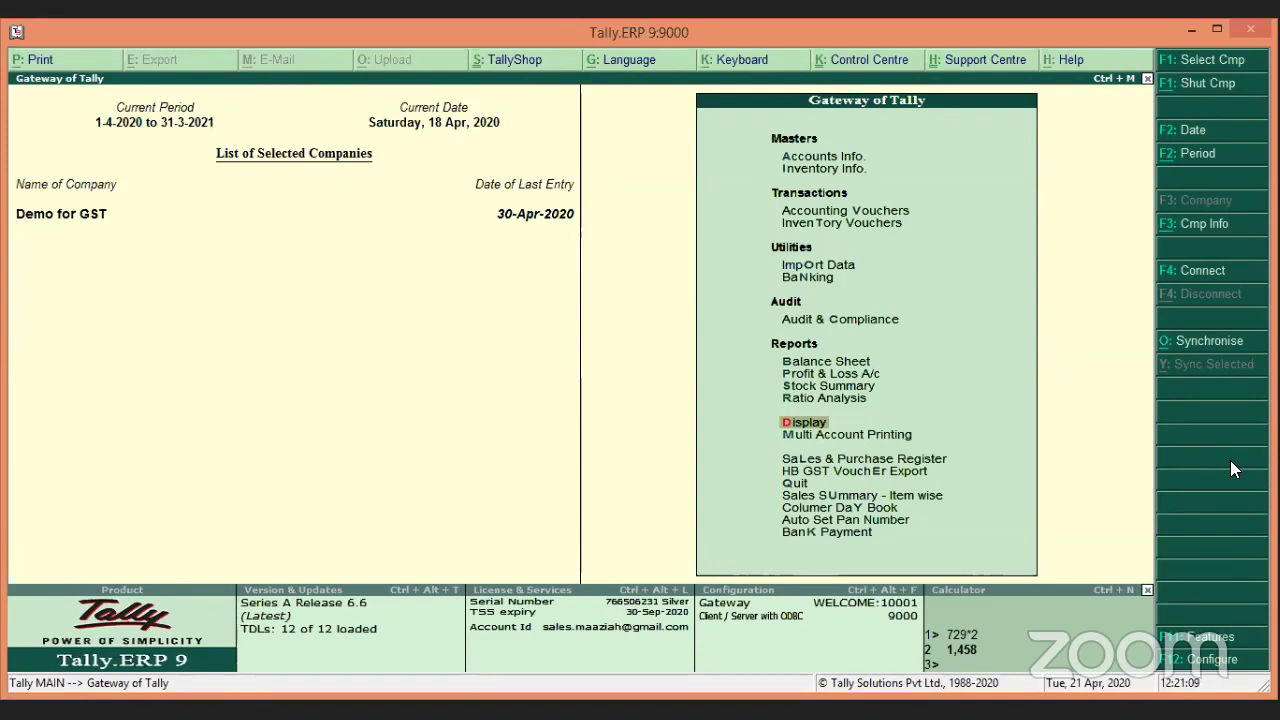
# Start a new journal voucher and begin a stat adjustment with GST as the type of duty/tax.
pyautogui.press('Up')
pyautogui.press('Up')
pyautogui.press('Up')
pyautogui.press('Up')
pyautogui.press('Up')
pyautogui.press('Up')
pyautogui.press('Up')
pyautogui.press('Up')
pyautogui.press('Up')
pyautogui.press('Up')
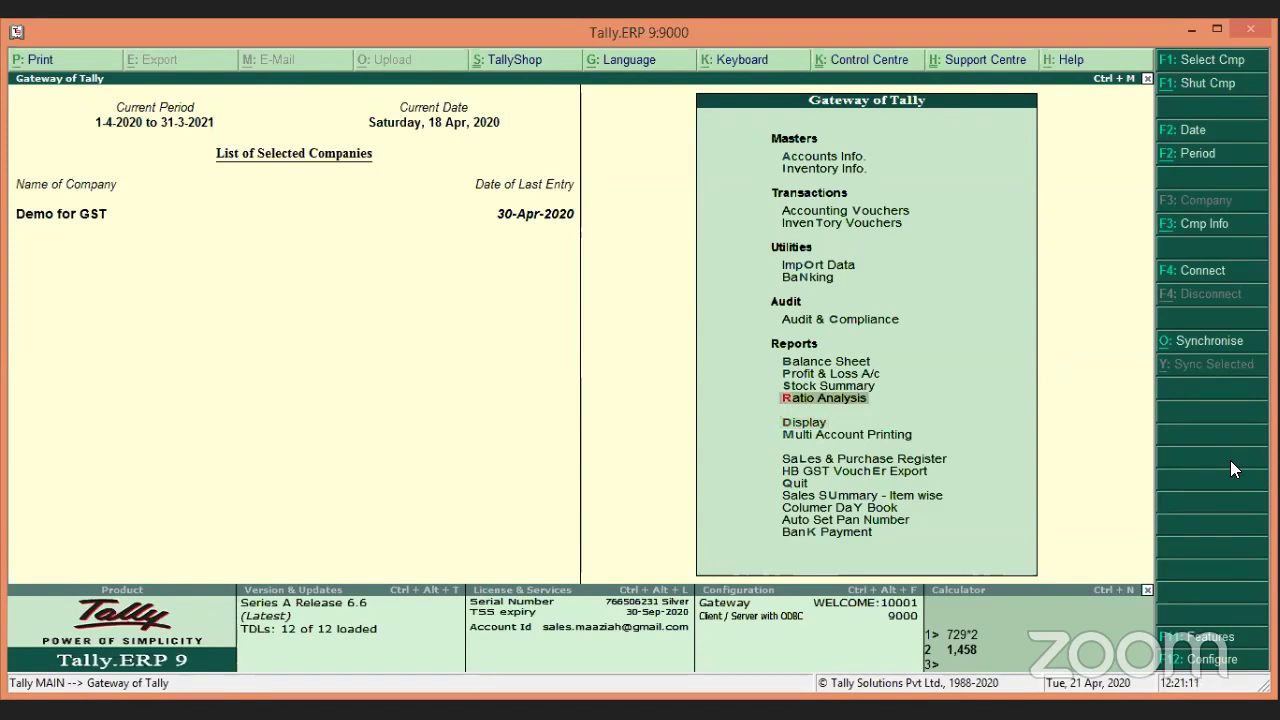
pyautogui.press('Down')
pyautogui.press('Return')
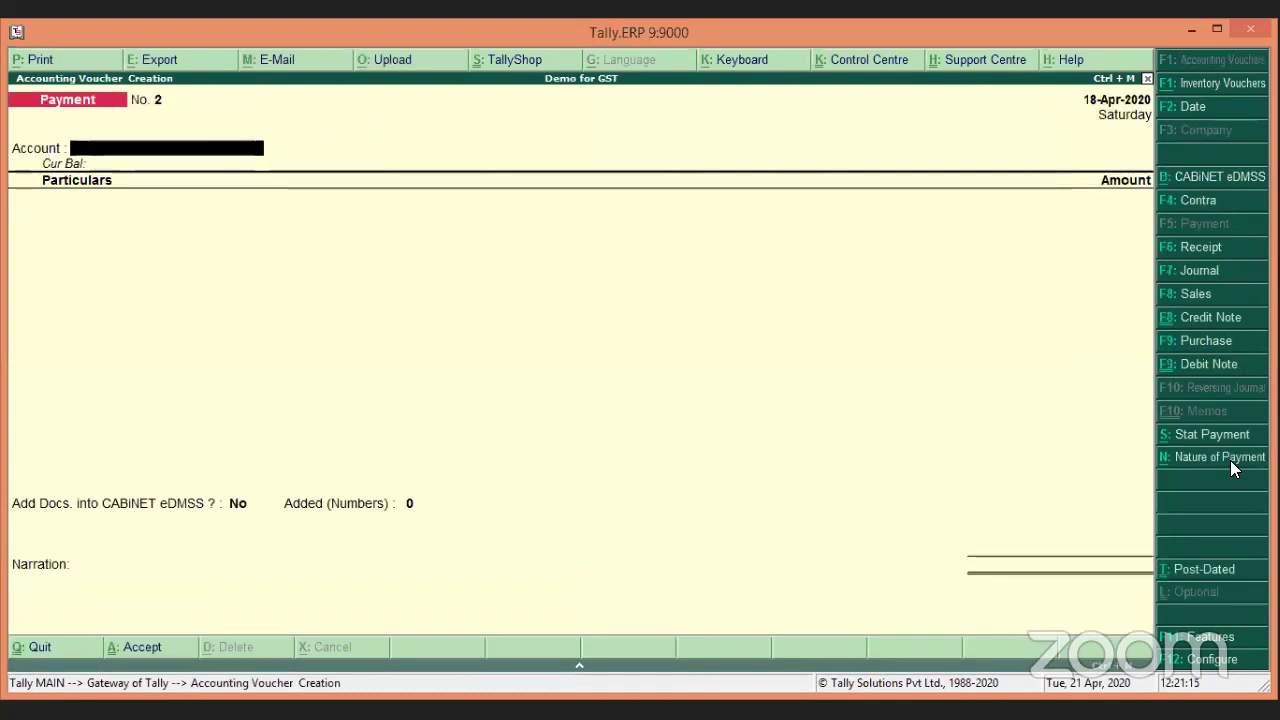
pyautogui.press('F7')
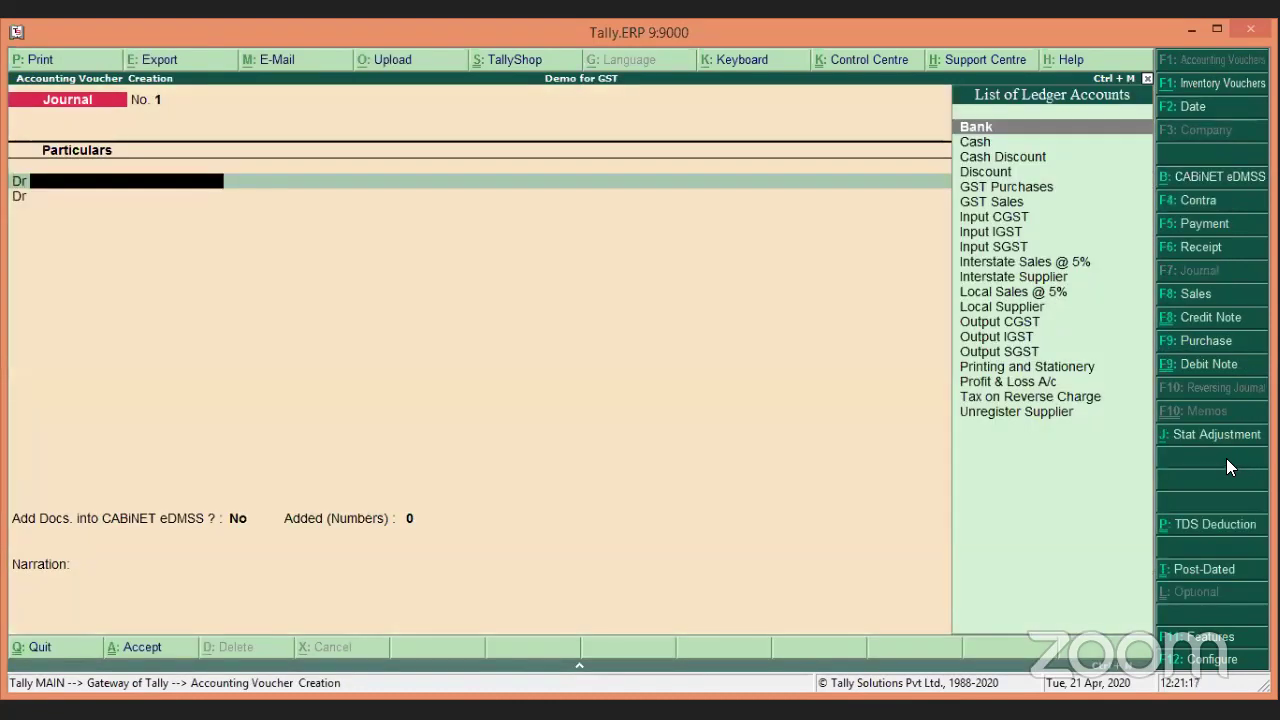
pyautogui.click(1234, 434)
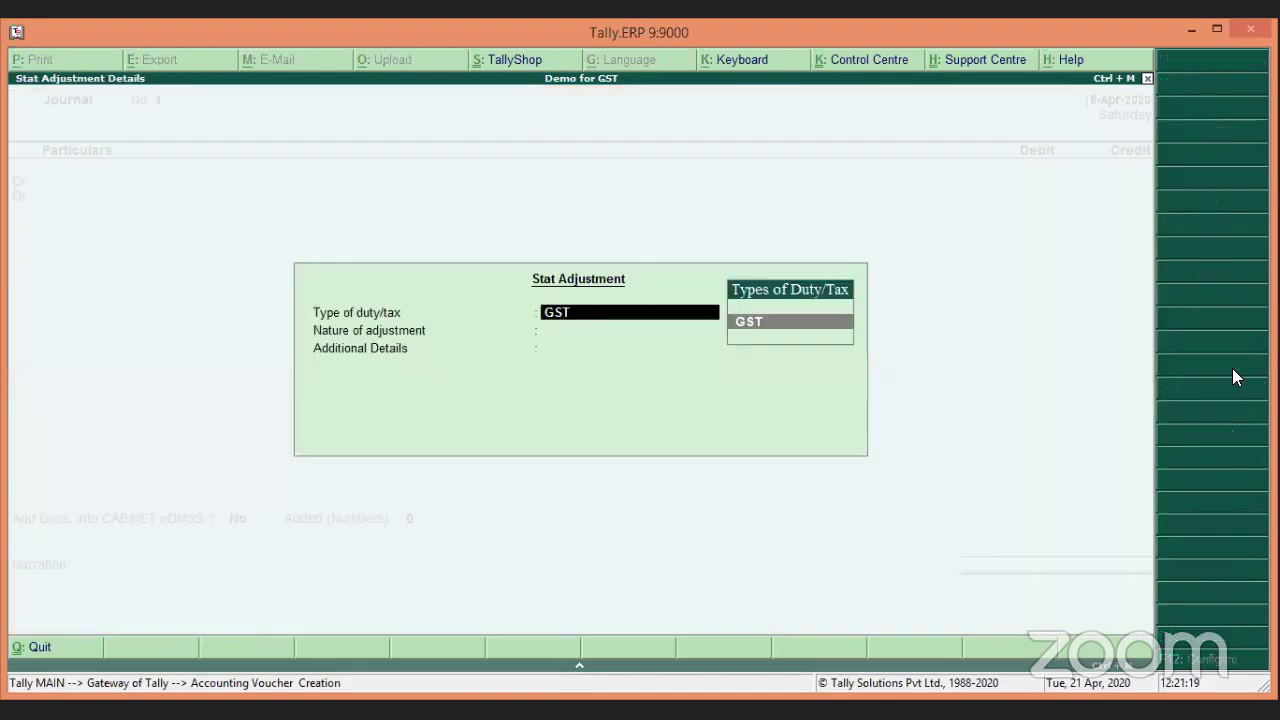
pyautogui.press('Return')
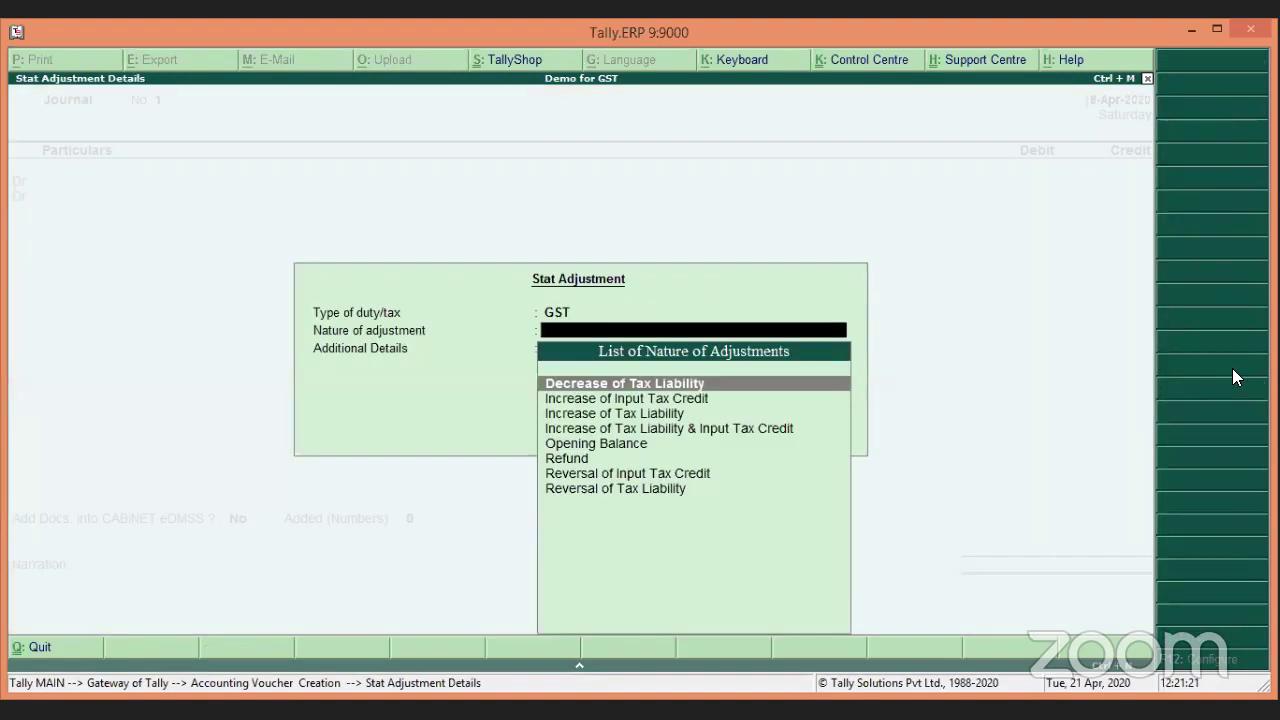
# Review the GST nature of adjustment options and choose Increase of Input Tax Credit.
pyautogui.press('Down')
pyautogui.press('Down')
pyautogui.press('Down')
pyautogui.press('Down')
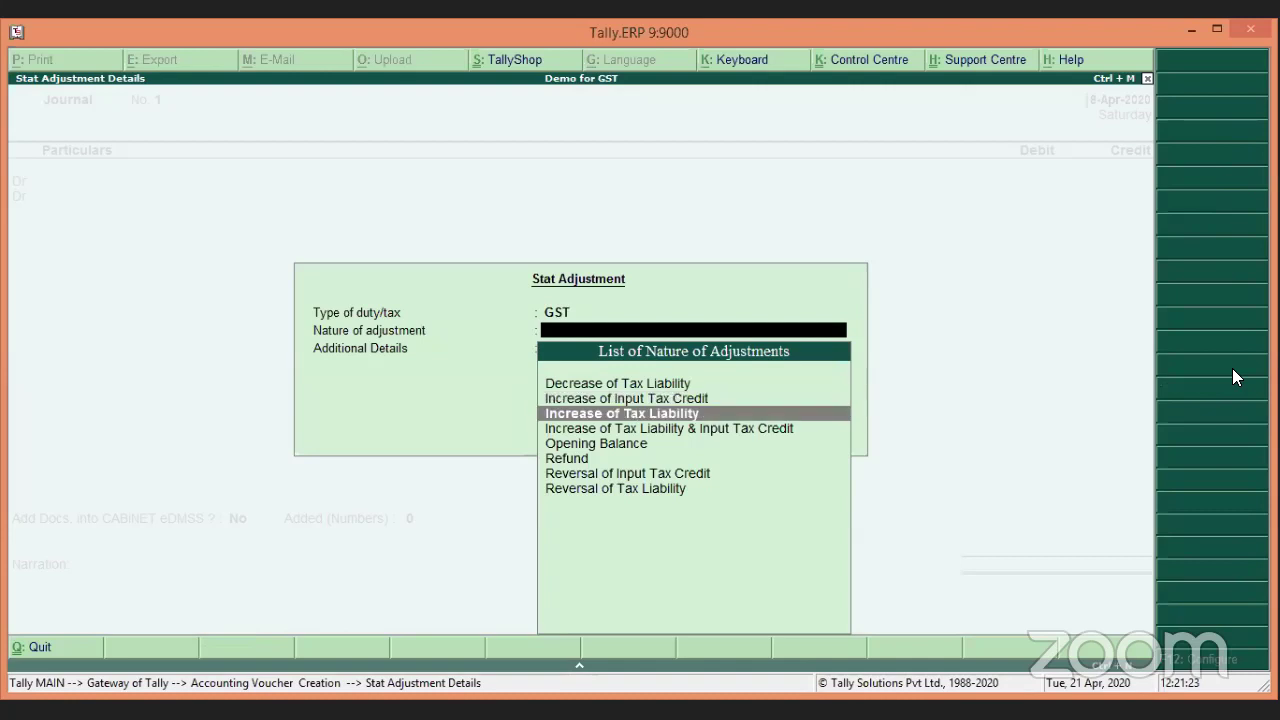
pyautogui.press('Up')
pyautogui.press('Up')
pyautogui.press('Down')
pyautogui.press('Down')
pyautogui.press('Down')
pyautogui.press('Down')
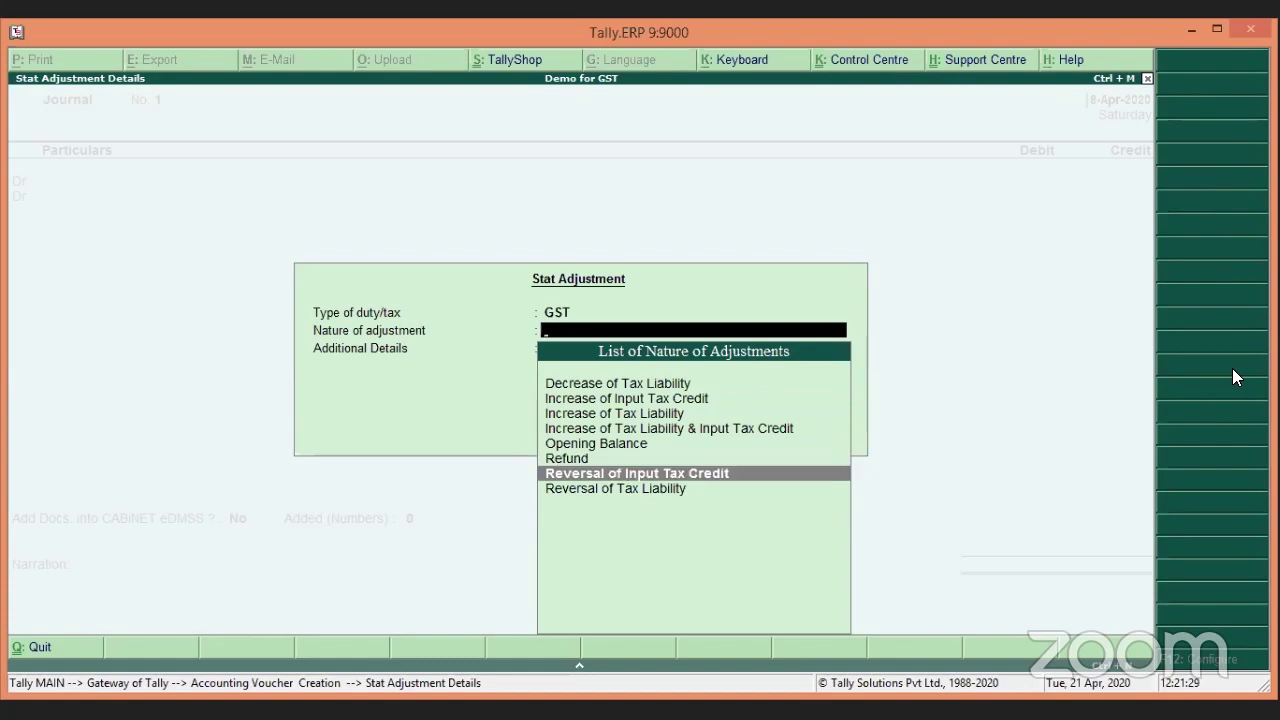
pyautogui.press('Up')
pyautogui.press('Up')
pyautogui.press('Up')
pyautogui.press('Up')
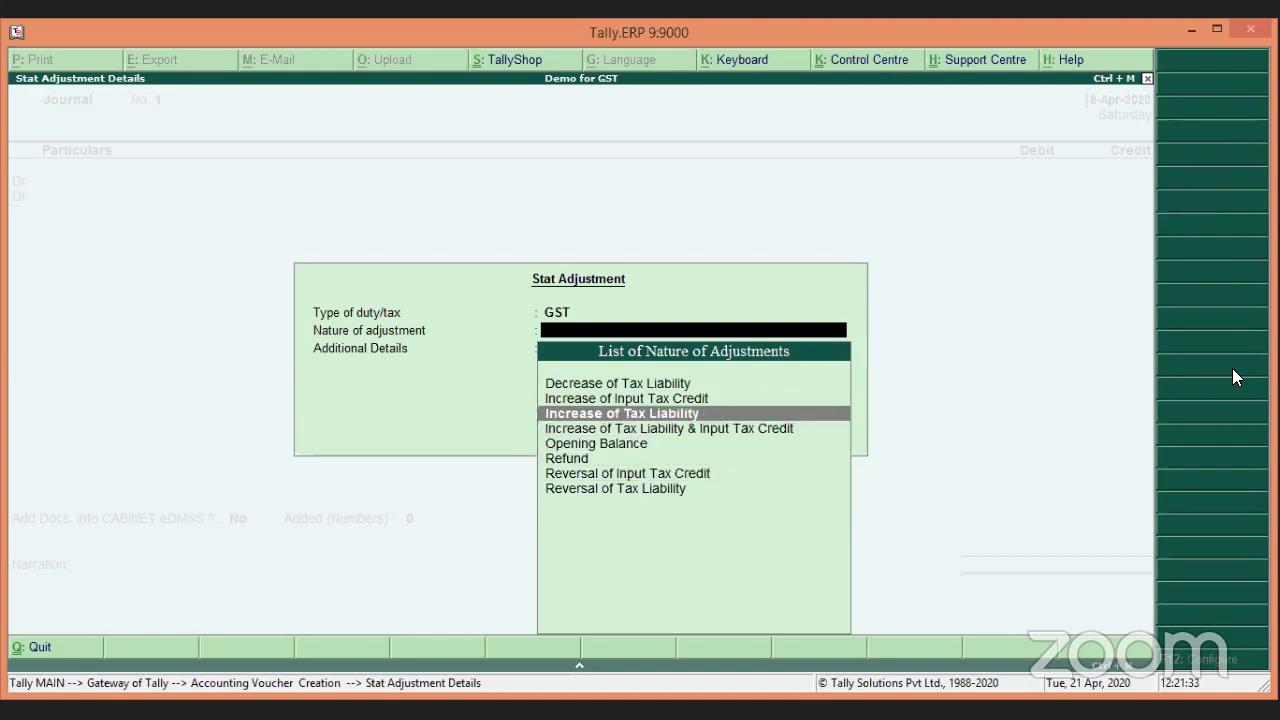
pyautogui.press('Down')
pyautogui.press('Up')
pyautogui.press('Up')
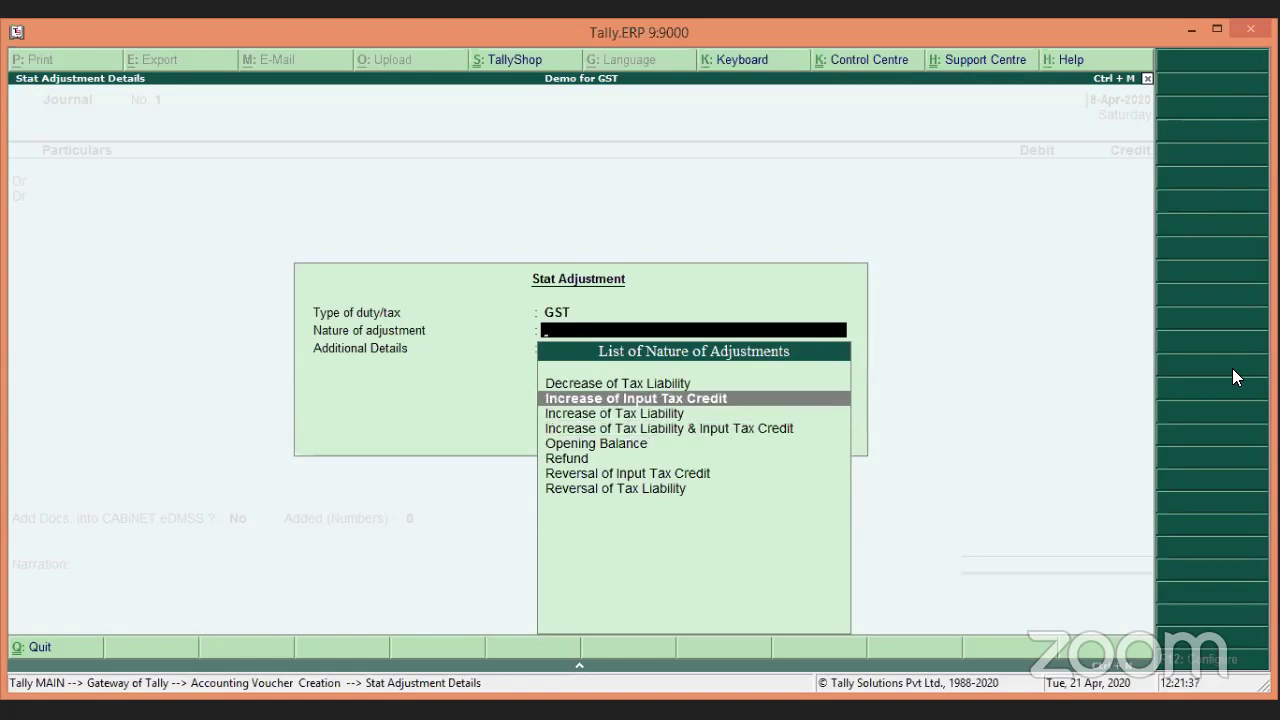
pyautogui.press('Return')
# Review the additional details options and set the stat adjustment to Purchase under reverse charge.
pyautogui.press('Down')
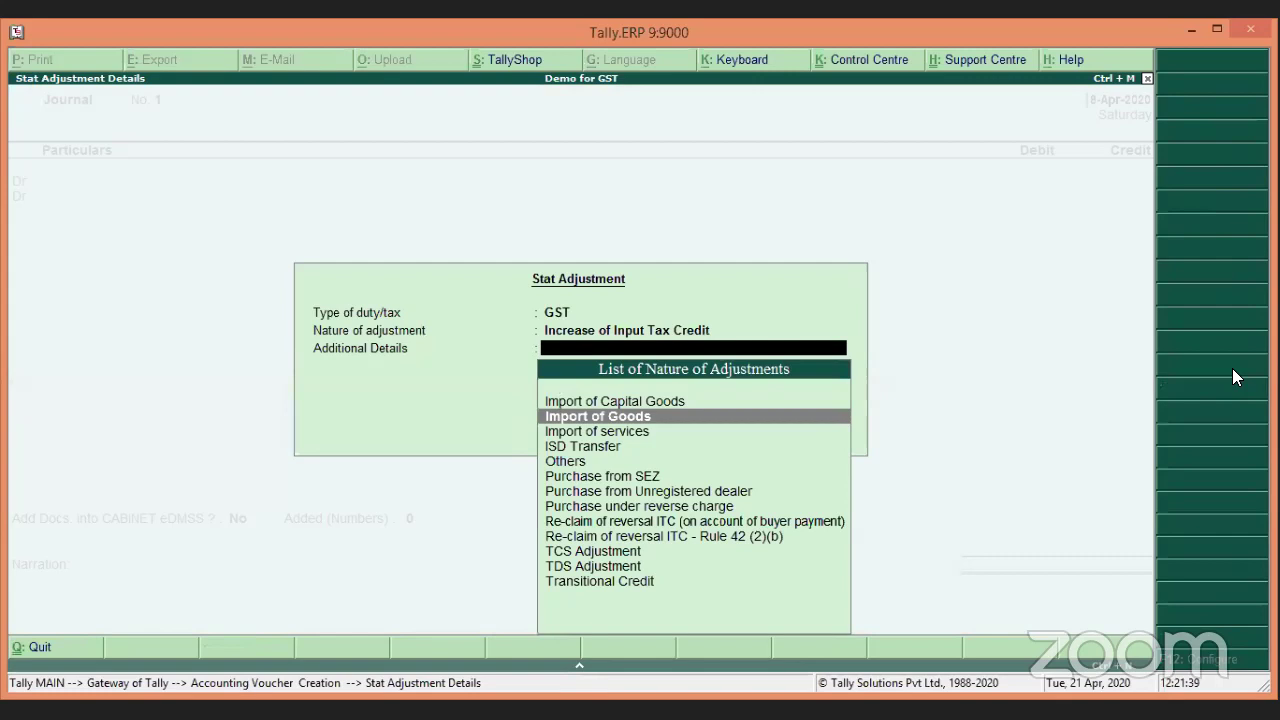
pyautogui.press('Down')
pyautogui.press('Down')
pyautogui.press('Down')
pyautogui.press('Down')
pyautogui.press('Down')
pyautogui.press('Down')
pyautogui.press('Down')
pyautogui.press('Down')
pyautogui.press('Up')
pyautogui.press('Up')
pyautogui.press('Up')
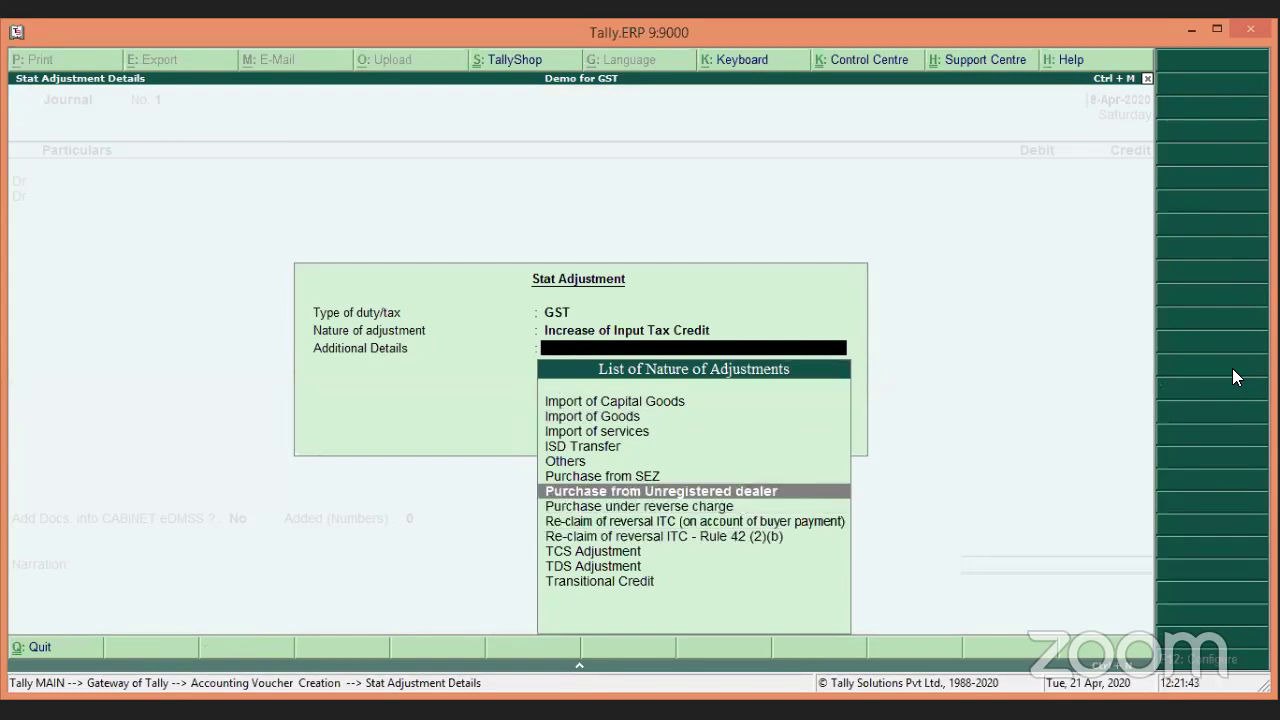
pyautogui.press('Down')
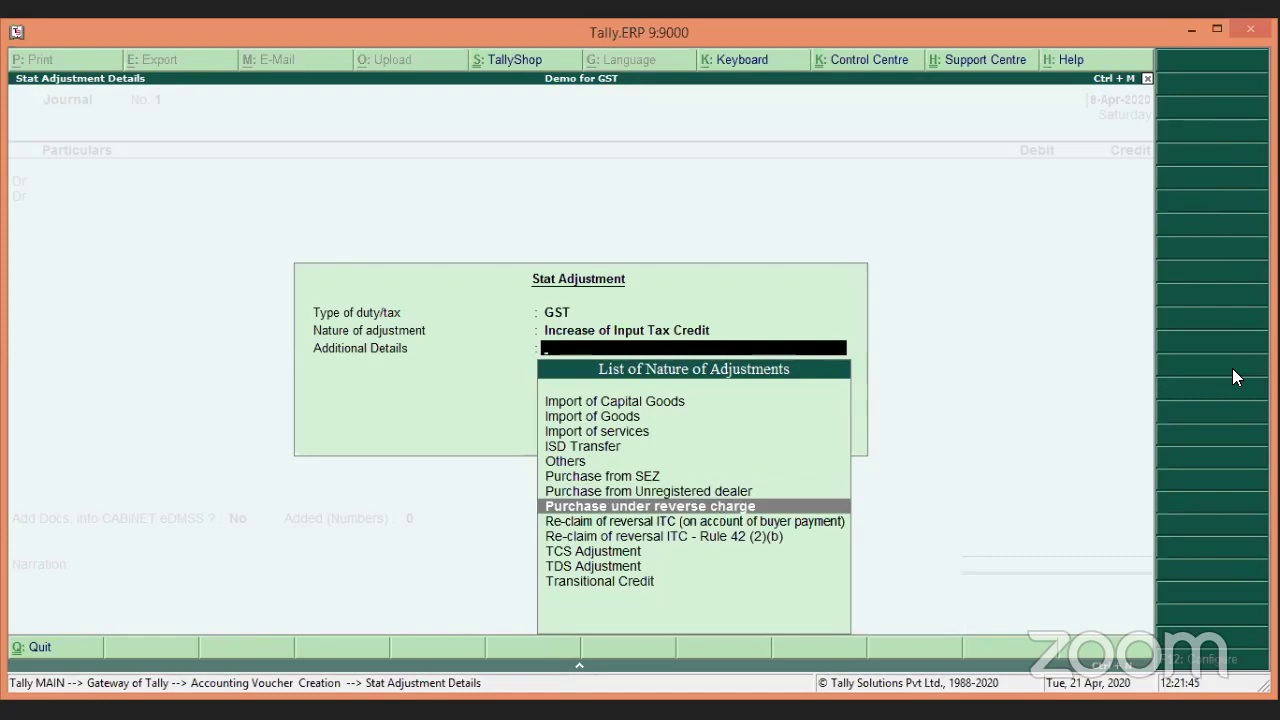
pyautogui.press('Return')
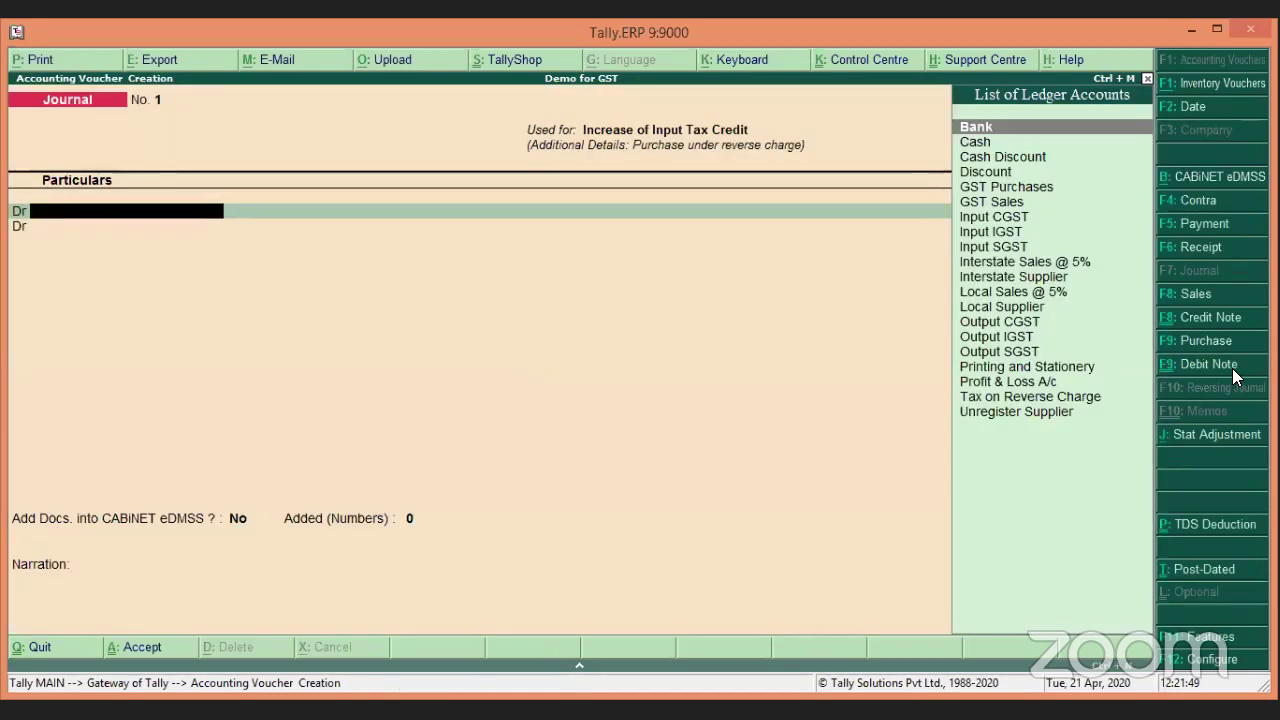
# Debit Input CGST with 729, giving a GST rate of 9% and a taxable value of 8100.
pyautogui.write('In')
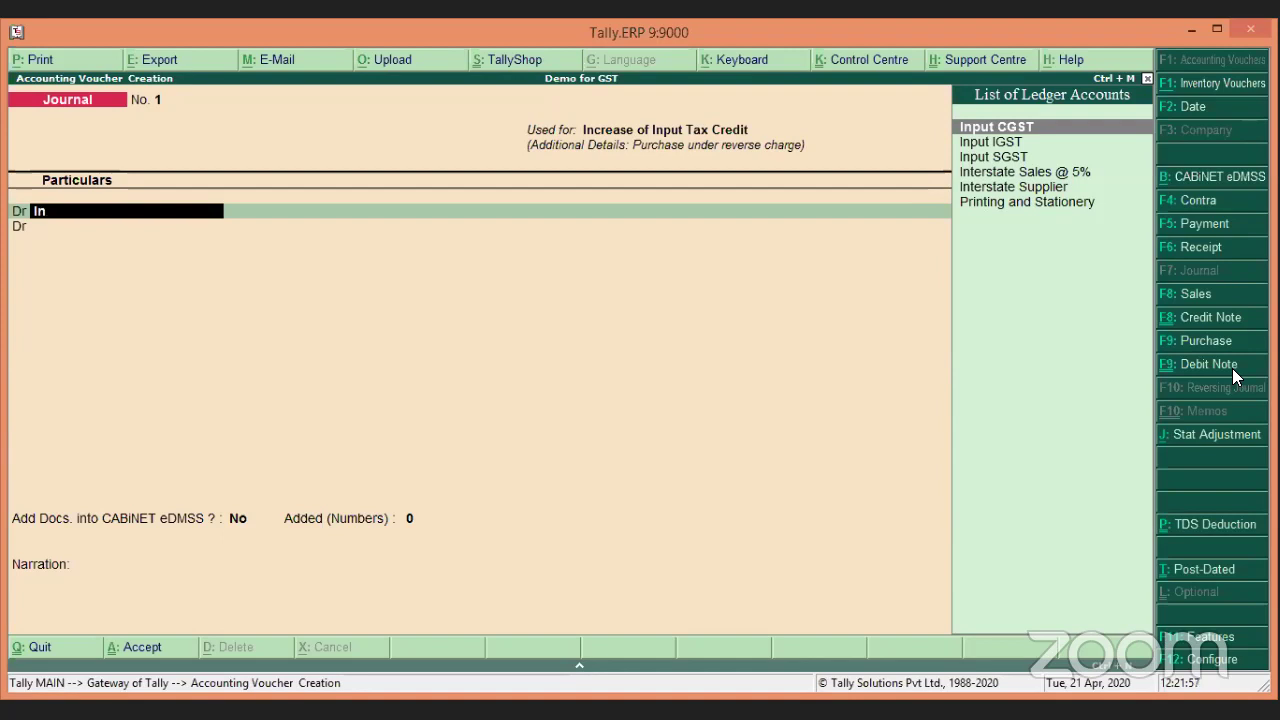
pyautogui.press('Return')
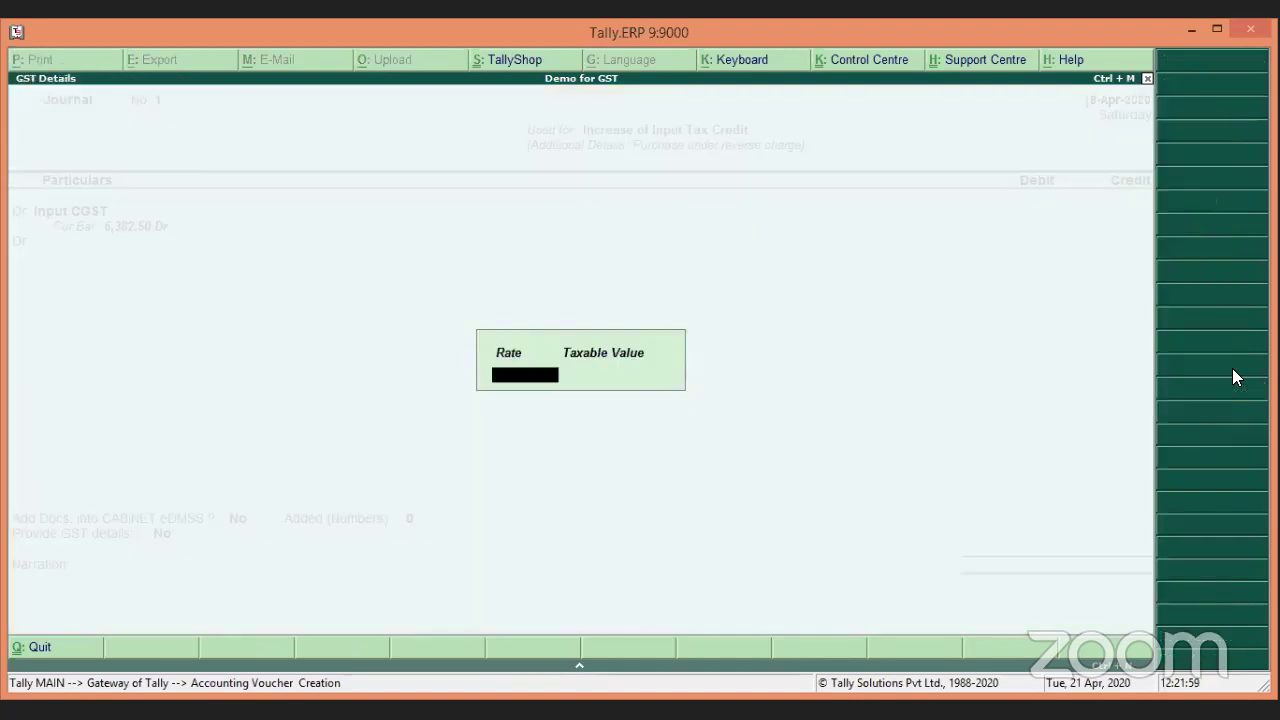
pyautogui.write('9')
pyautogui.press('Return')
pyautogui.write('8100')
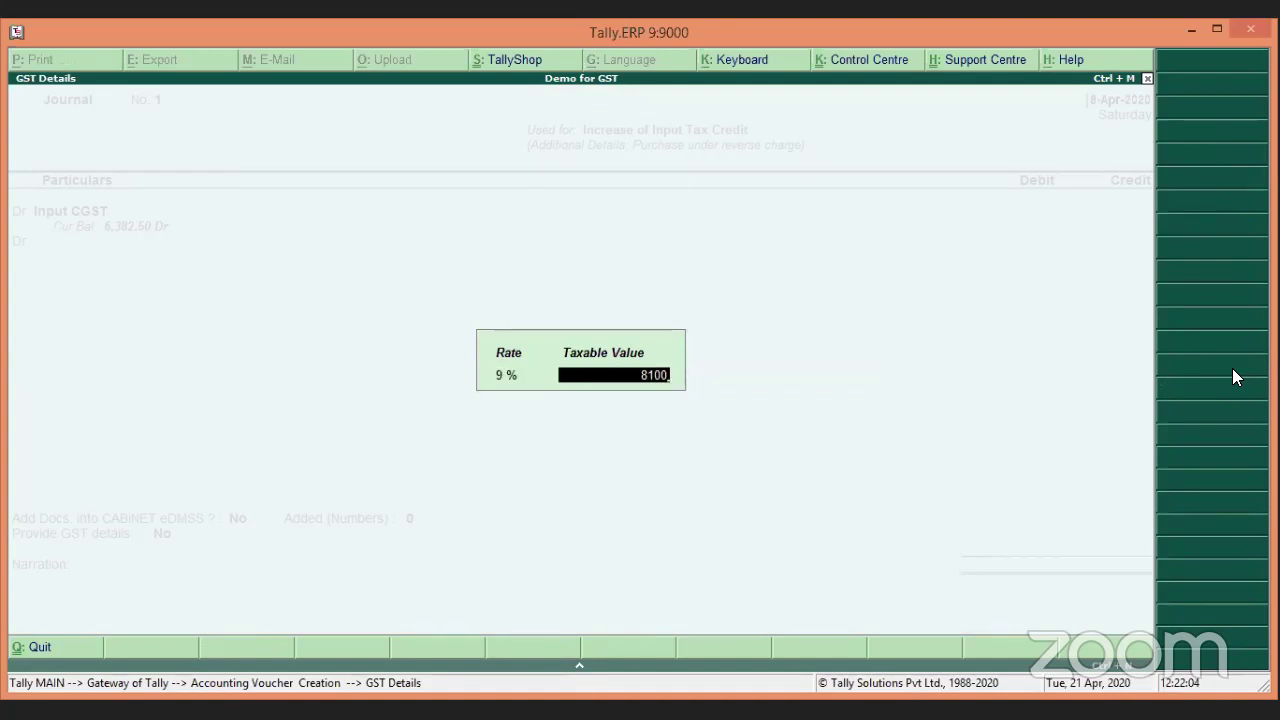
pyautogui.press('Return')
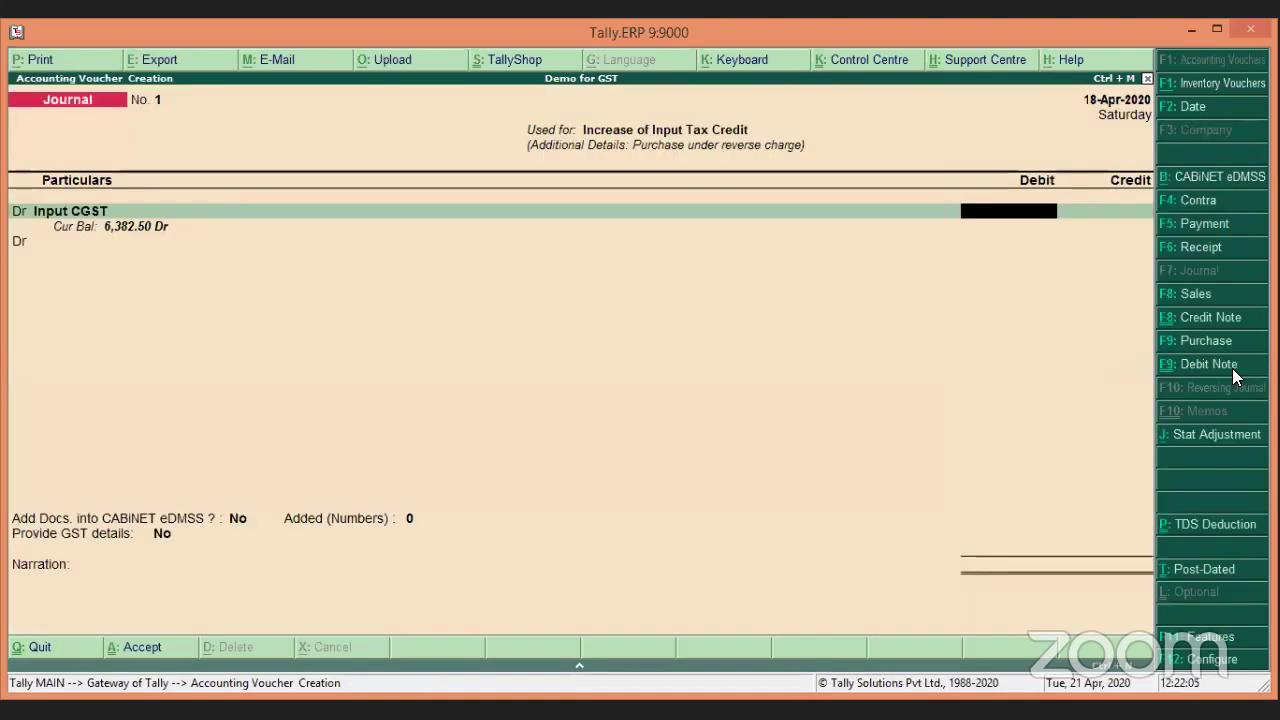
pyautogui.write('729')
pyautogui.press('Return')
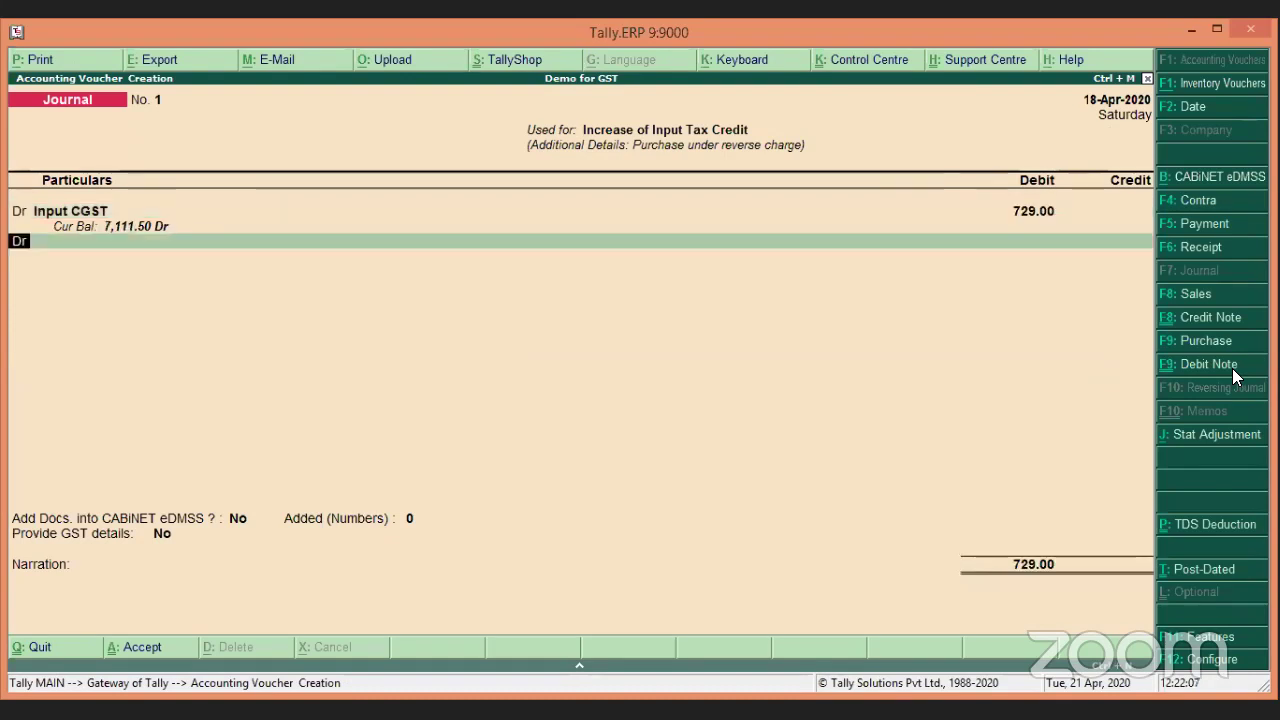
# Add a second debit line for Input SGST with 729, keeping the 9% rate and 8,100 taxable value.
pyautogui.press('Return')
pyautogui.write('In')
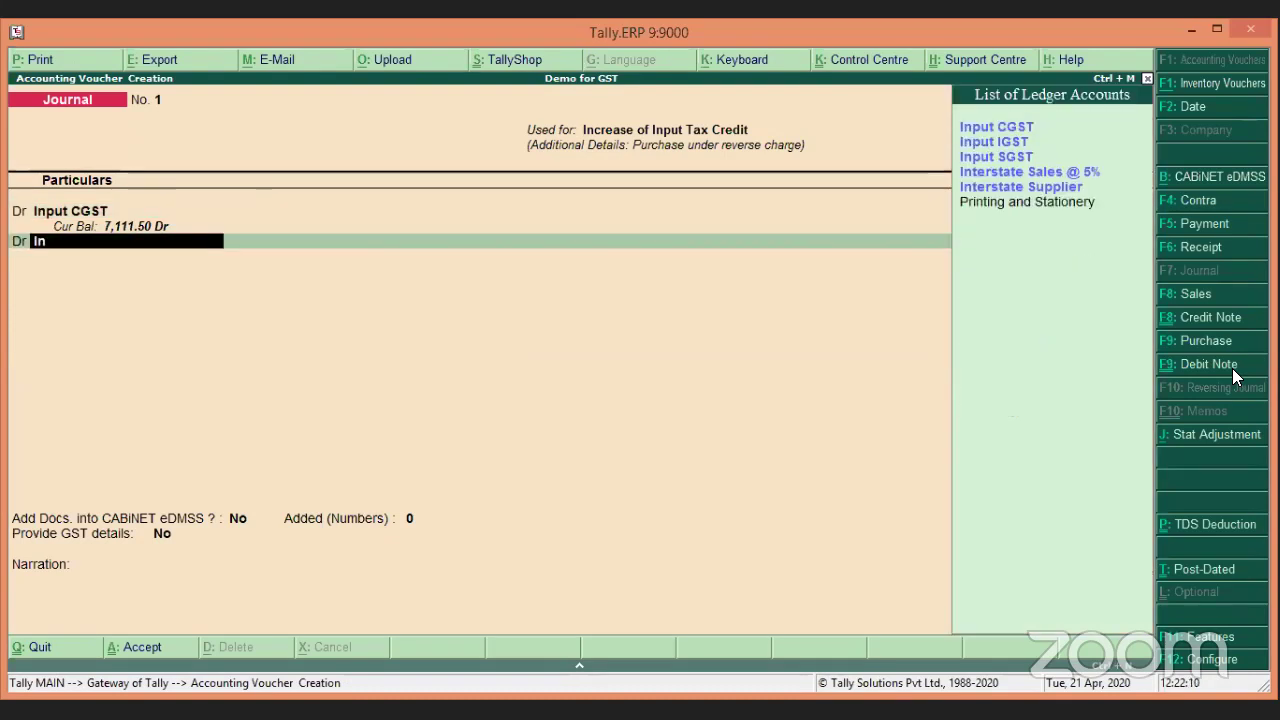
pyautogui.press('Down')
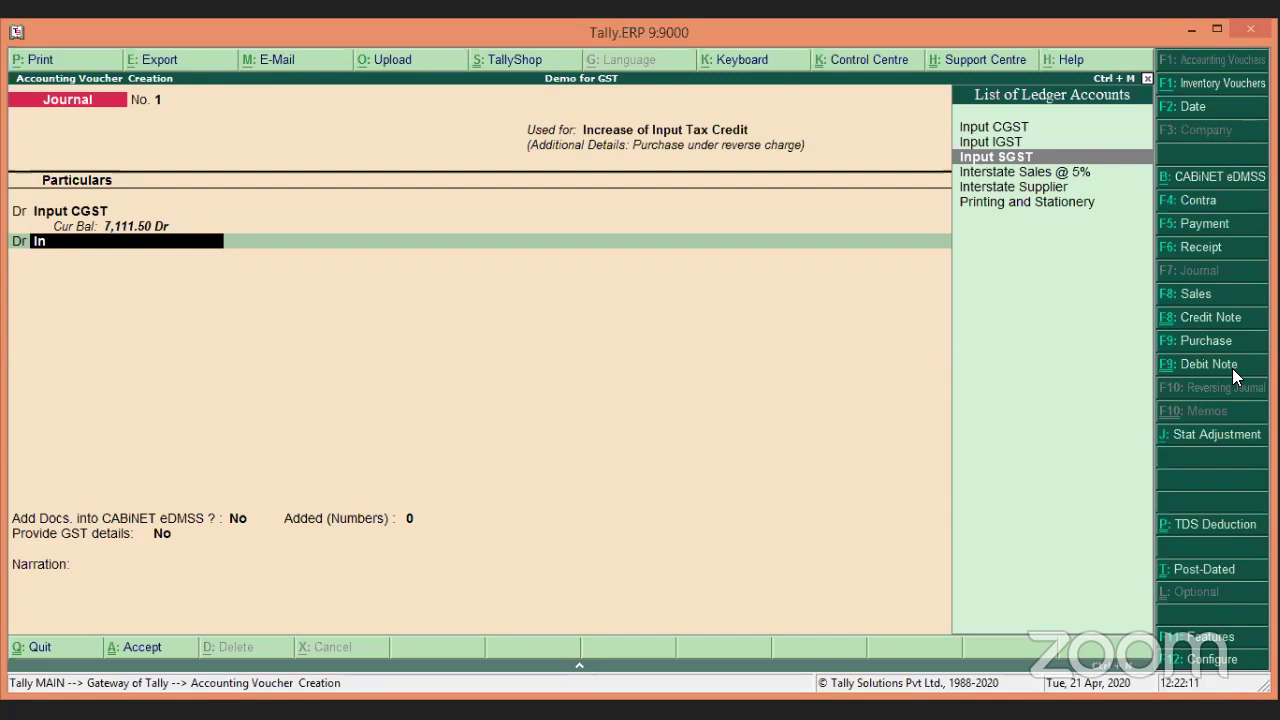
pyautogui.press('Return')
pyautogui.press('Return')
pyautogui.press('Return')
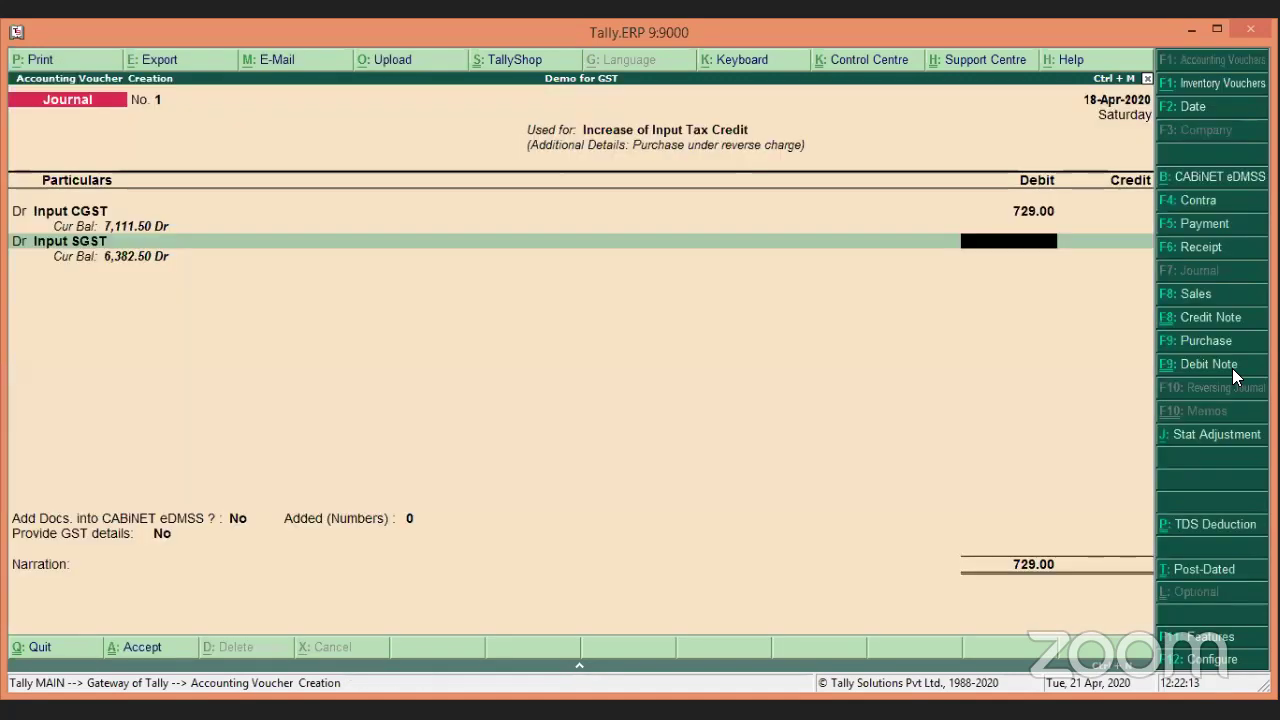
pyautogui.write('729')
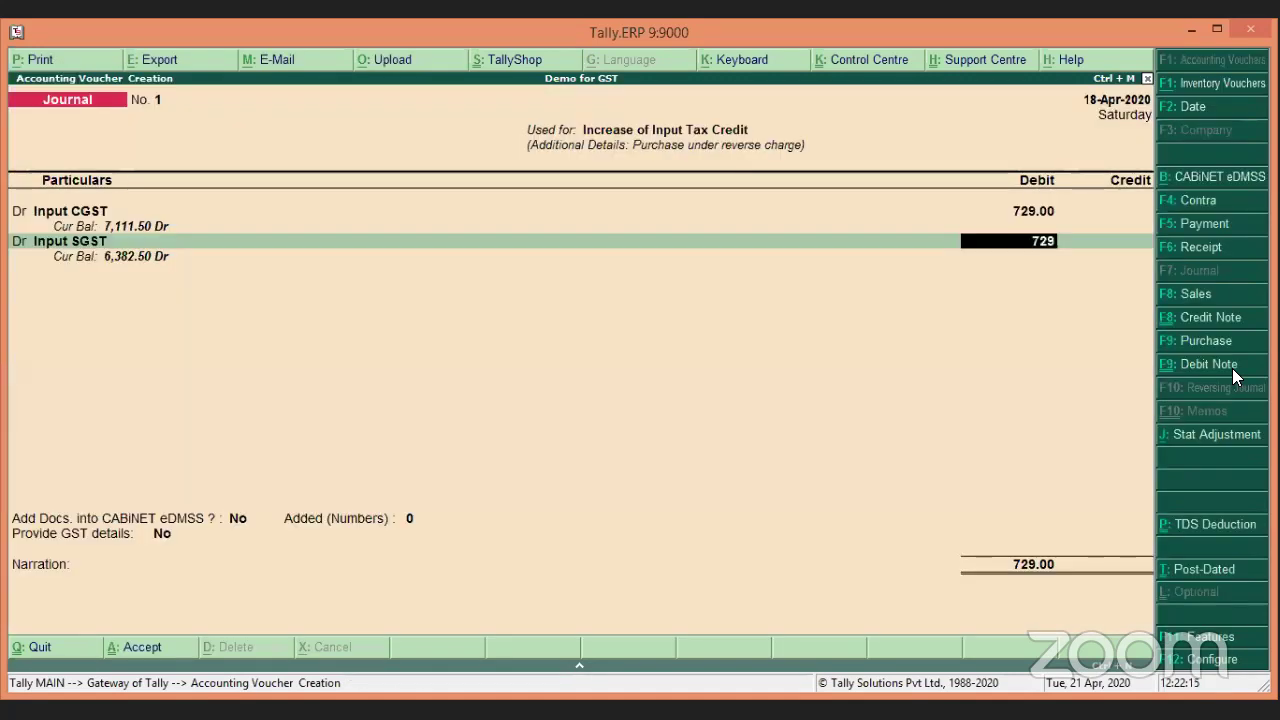
pyautogui.press('Return')
pyautogui.press('Return')
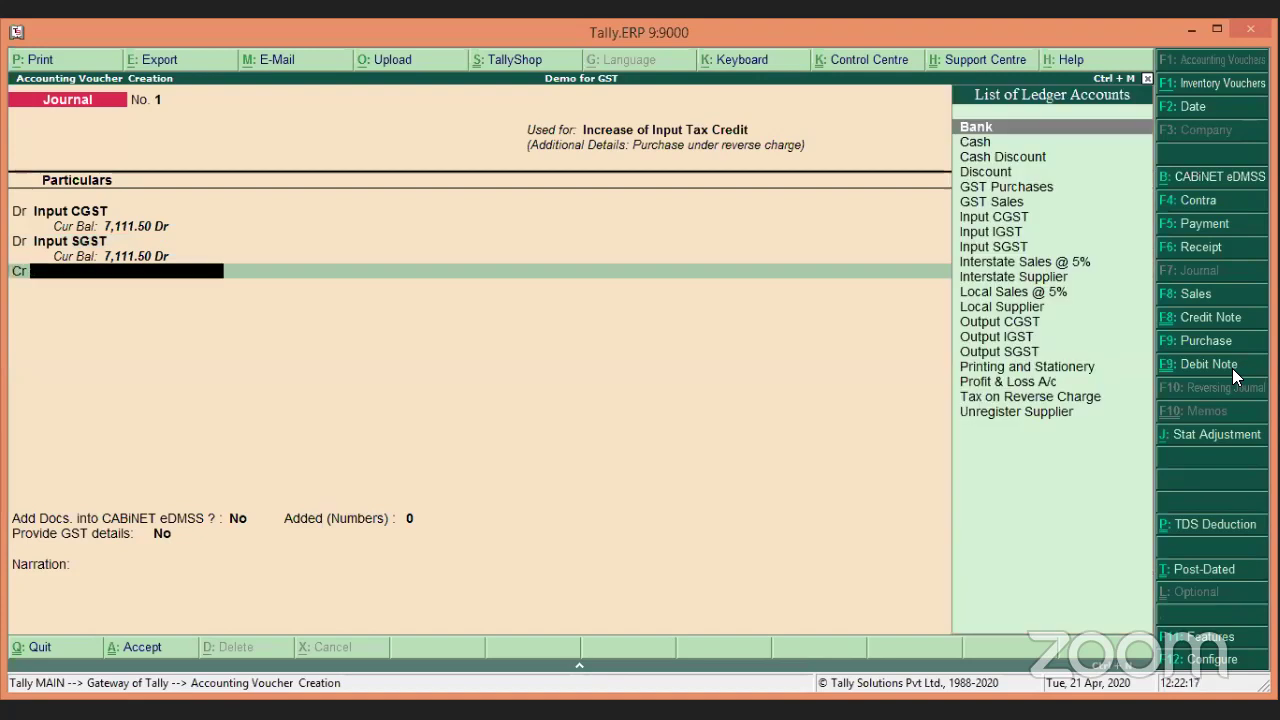
# Credit the Tax on Reverse Charge ledger with 1,458.
pyautogui.write('Tax')
pyautogui.press('Return')
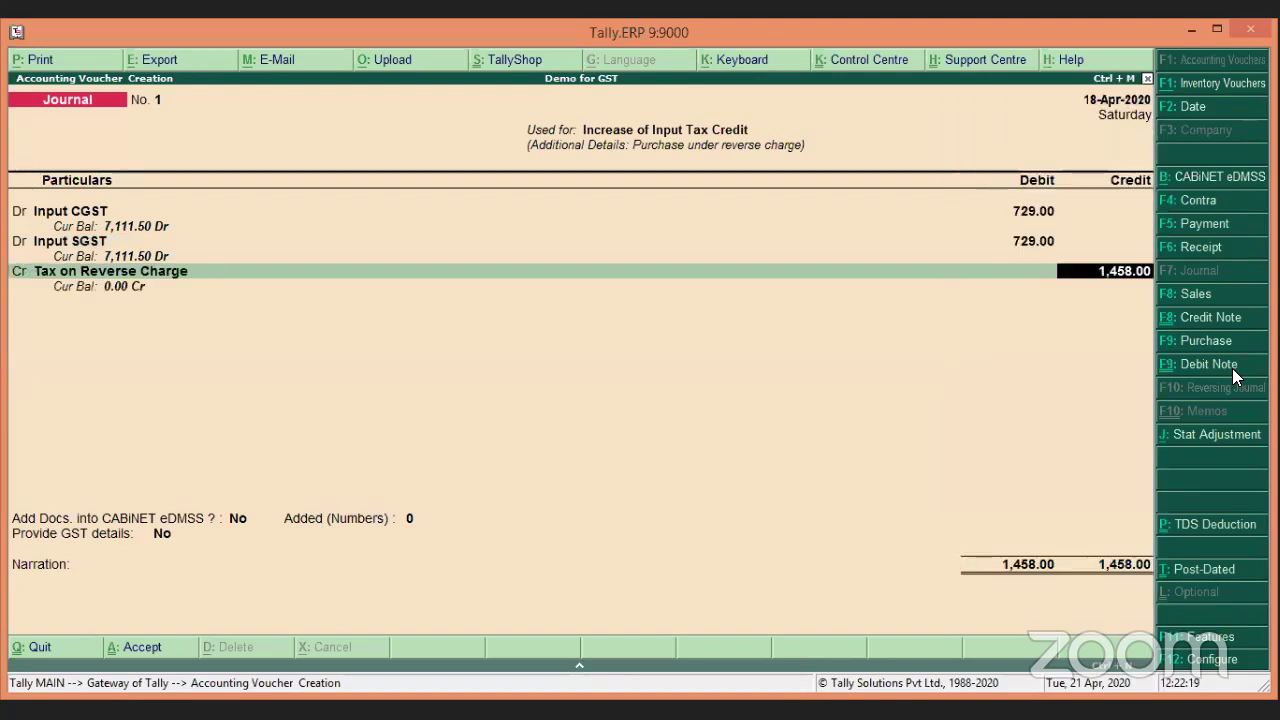
pyautogui.press('Return')
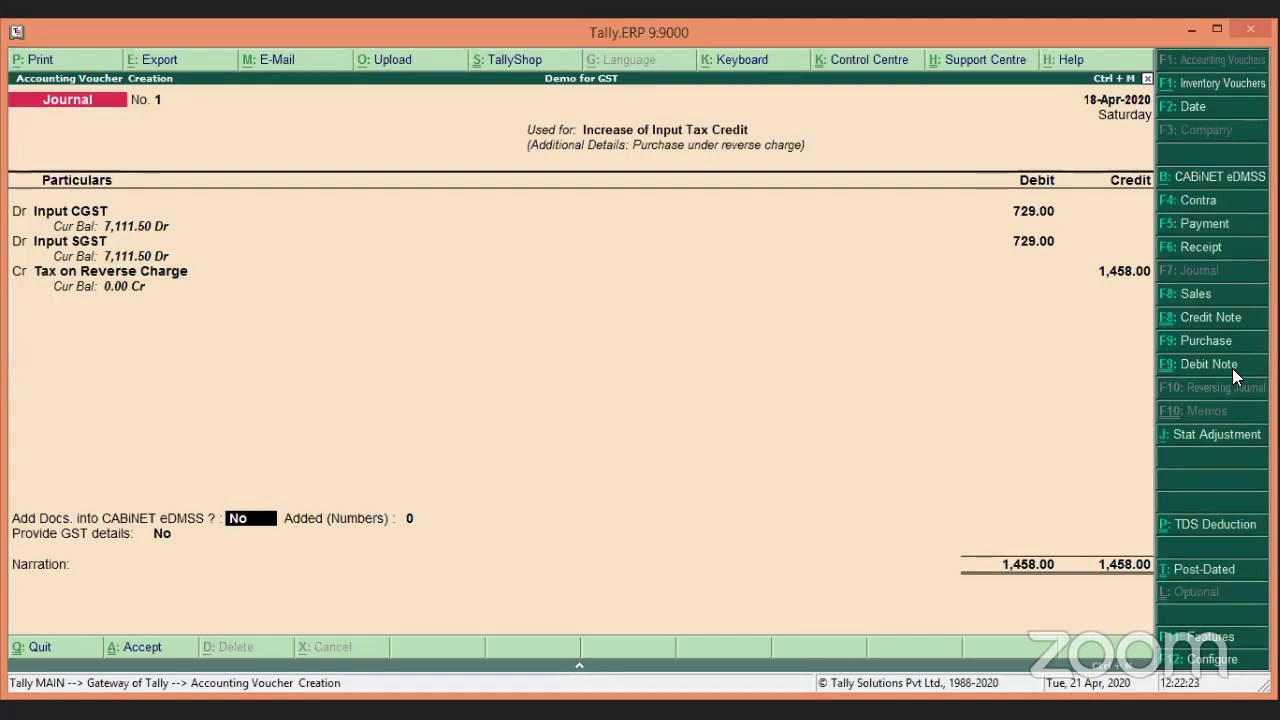
# Go back to the first debit line and replace its ledger with Output CGST, keeping the tax details and amount.
pyautogui.press('BackSpace')
pyautogui.press('BackSpace')
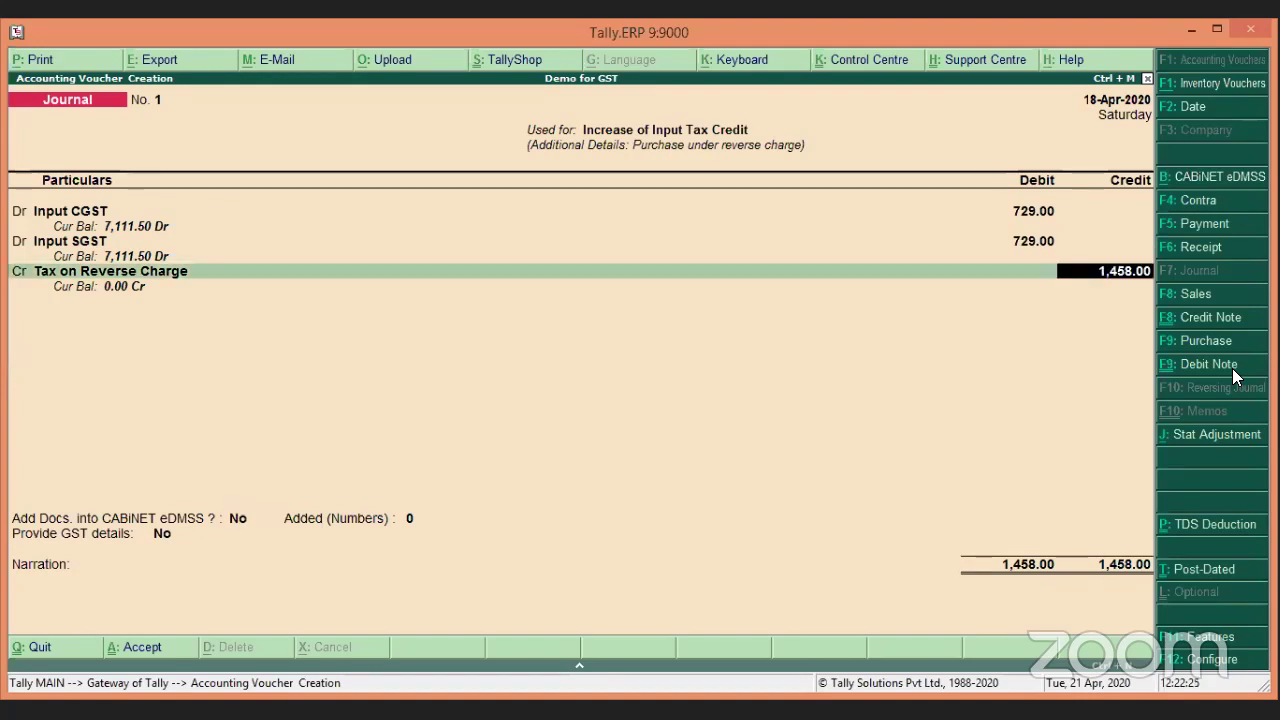
pyautogui.press('BackSpace')
pyautogui.press('BackSpace')
pyautogui.press('BackSpace')
pyautogui.press('BackSpace')
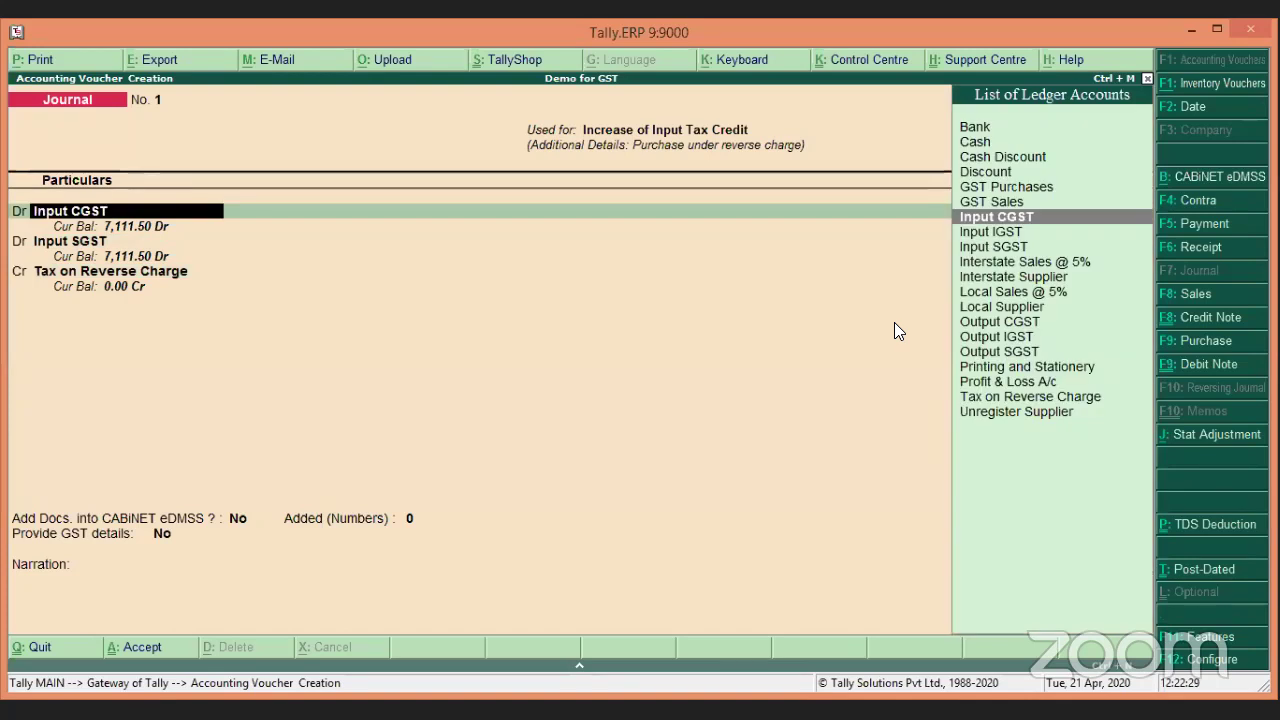
pyautogui.write('Out')
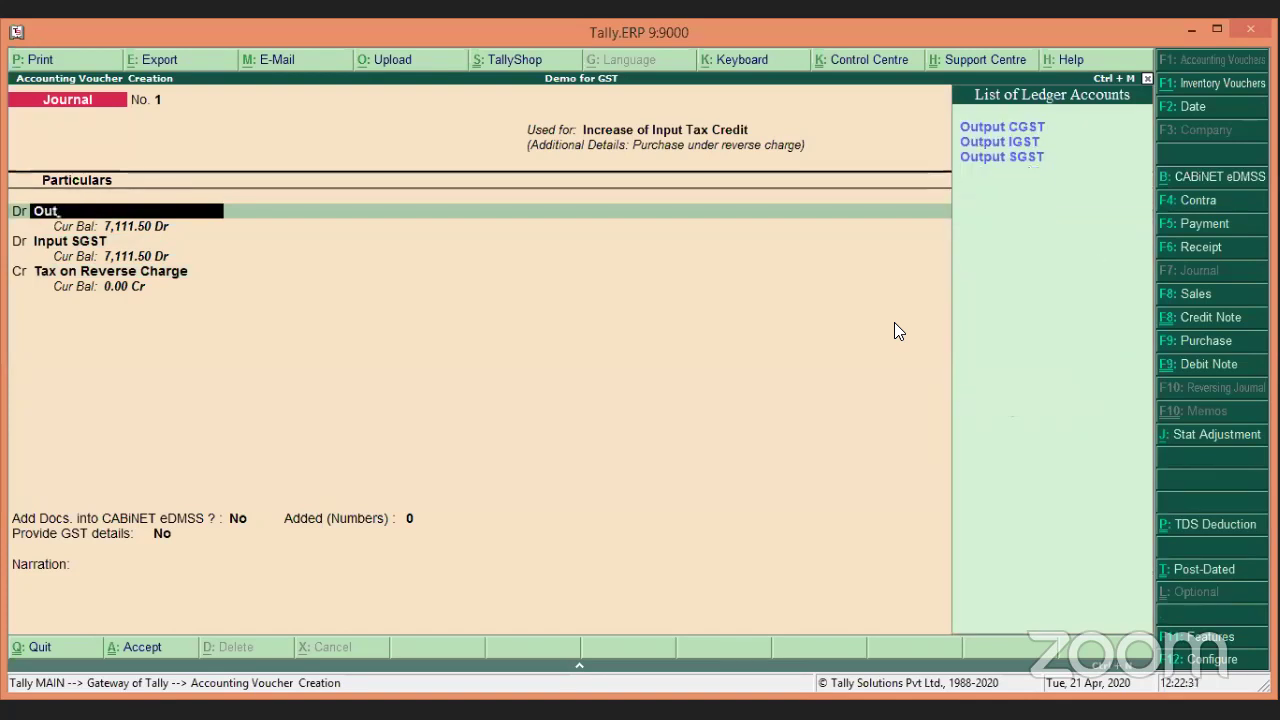
pyautogui.press('Return')
pyautogui.press('Return')
pyautogui.press('Return')
pyautogui.press('Return')
# Replace the second debit ledger with Output SGST and accept the remaining voucher lines.
pyautogui.write('Ou')
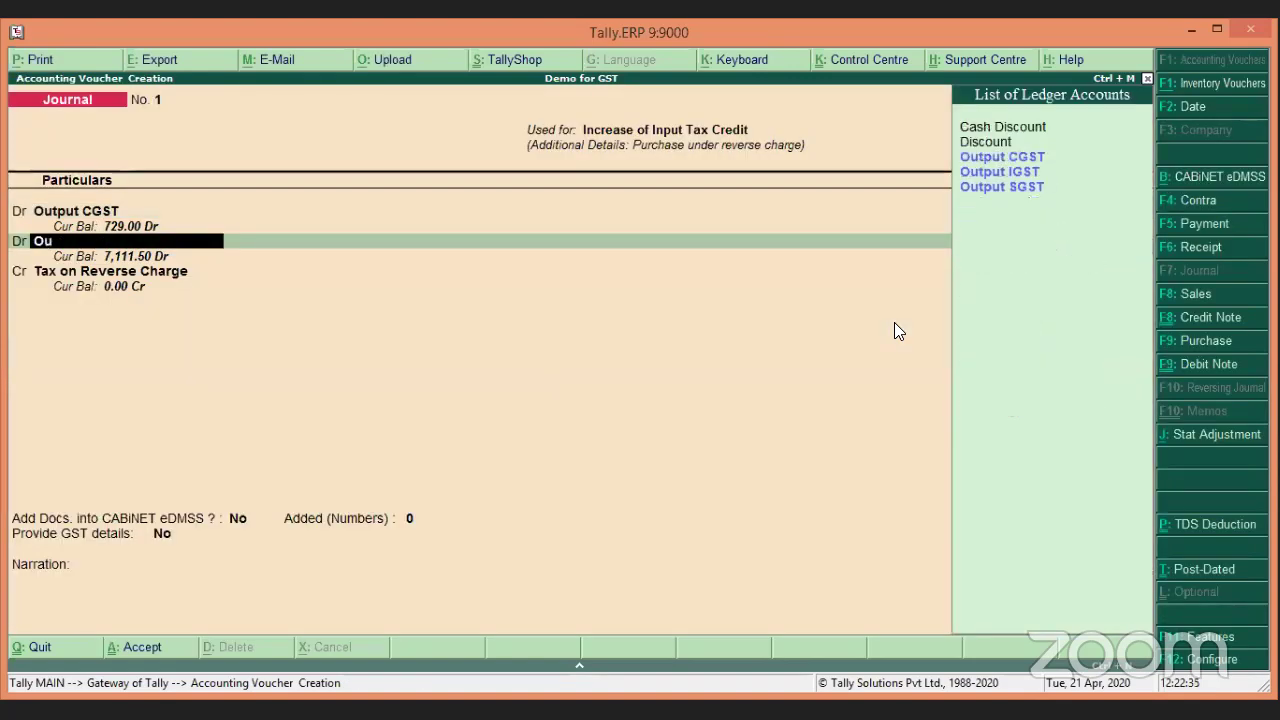
pyautogui.press('Down')
pyautogui.press('Down')
pyautogui.press('Return')
pyautogui.press('Return')
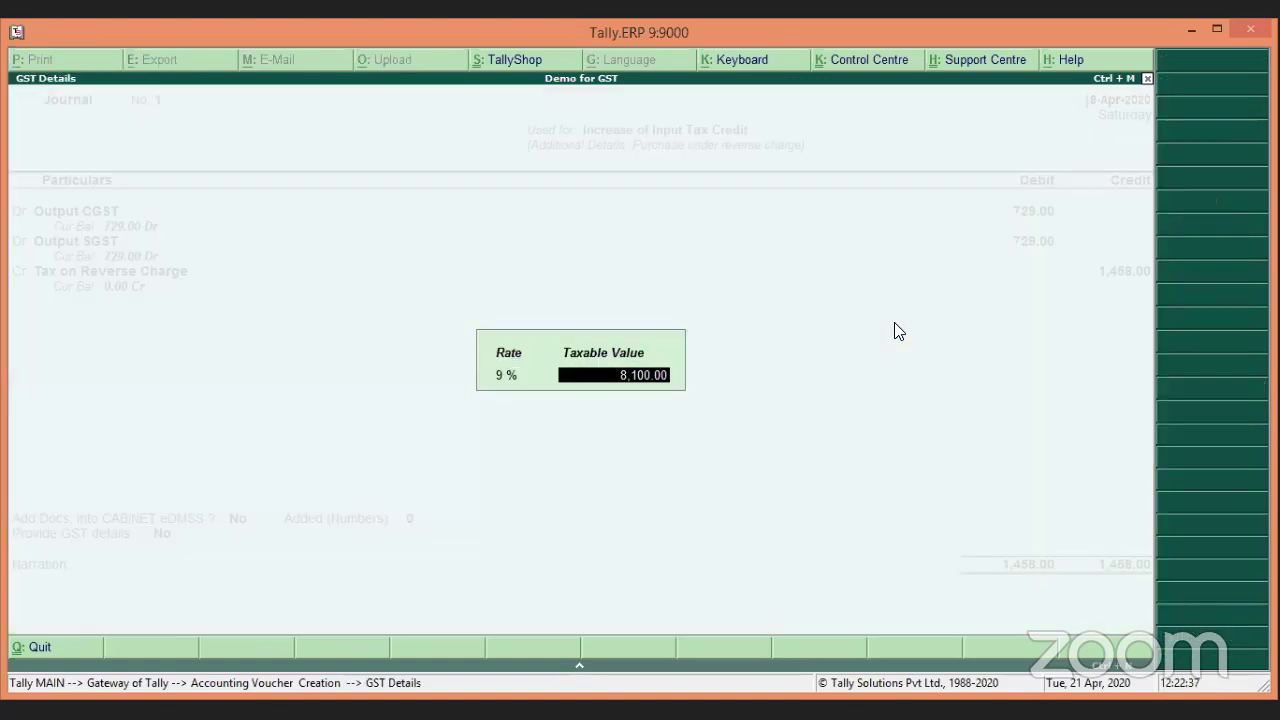
pyautogui.press('Return')
pyautogui.press('Return')
pyautogui.press('Return')
pyautogui.press('Return')
pyautogui.press('Return')
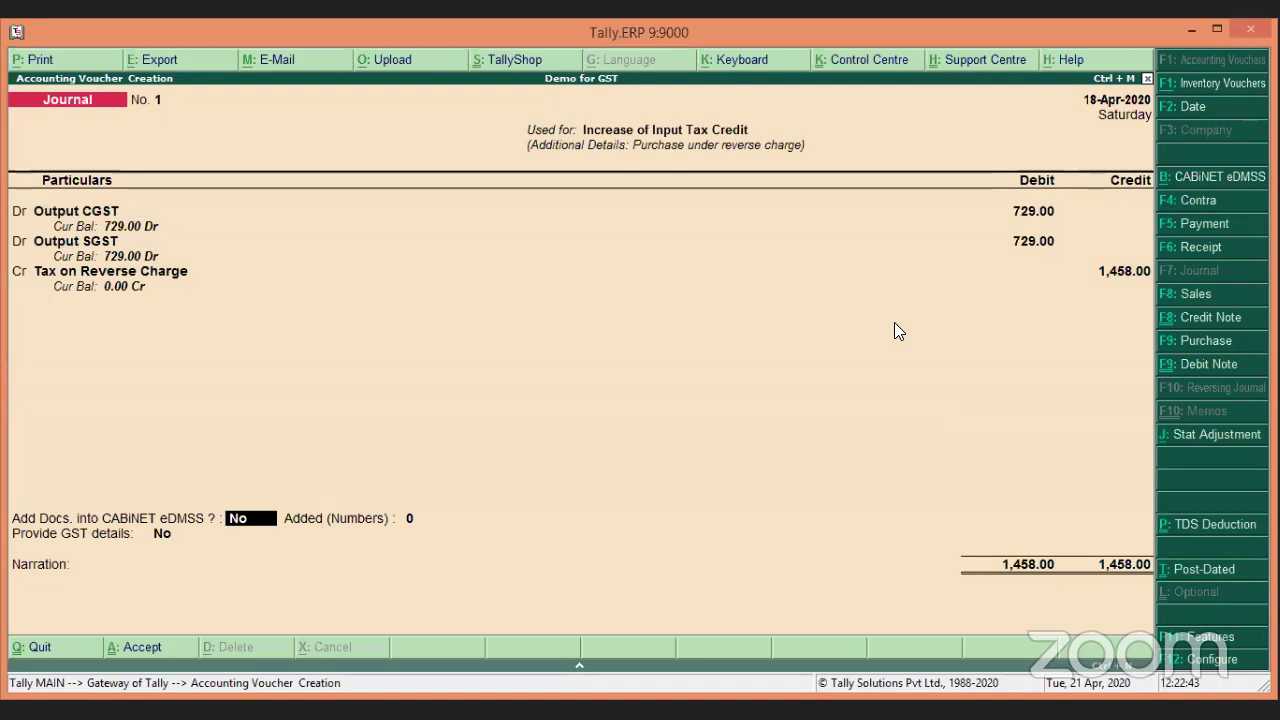
# Provide GST details with the reverse charge period 1-Apr-2020 to 30-Apr-2020, then save the journal without a narration and leave voucher entry.
pyautogui.press('Return')
pyautogui.press('Down')
pyautogui.press('Return')
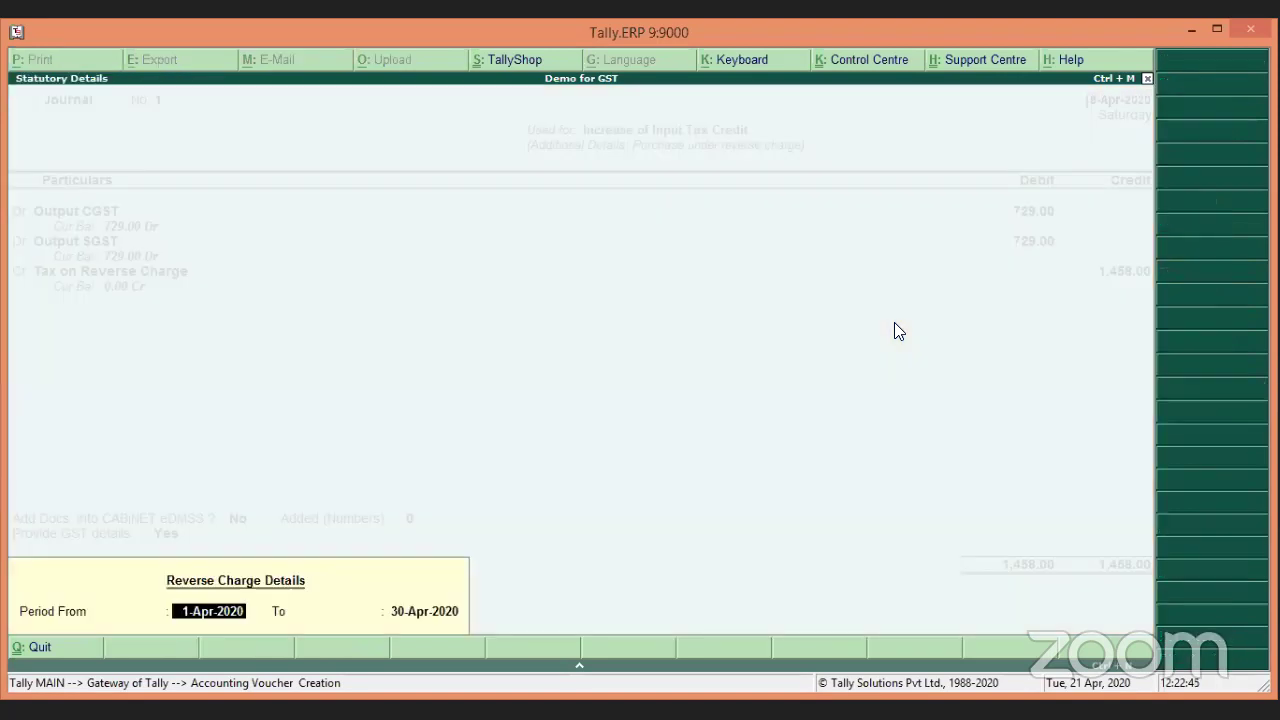
pyautogui.press('Return')
pyautogui.press('Return')
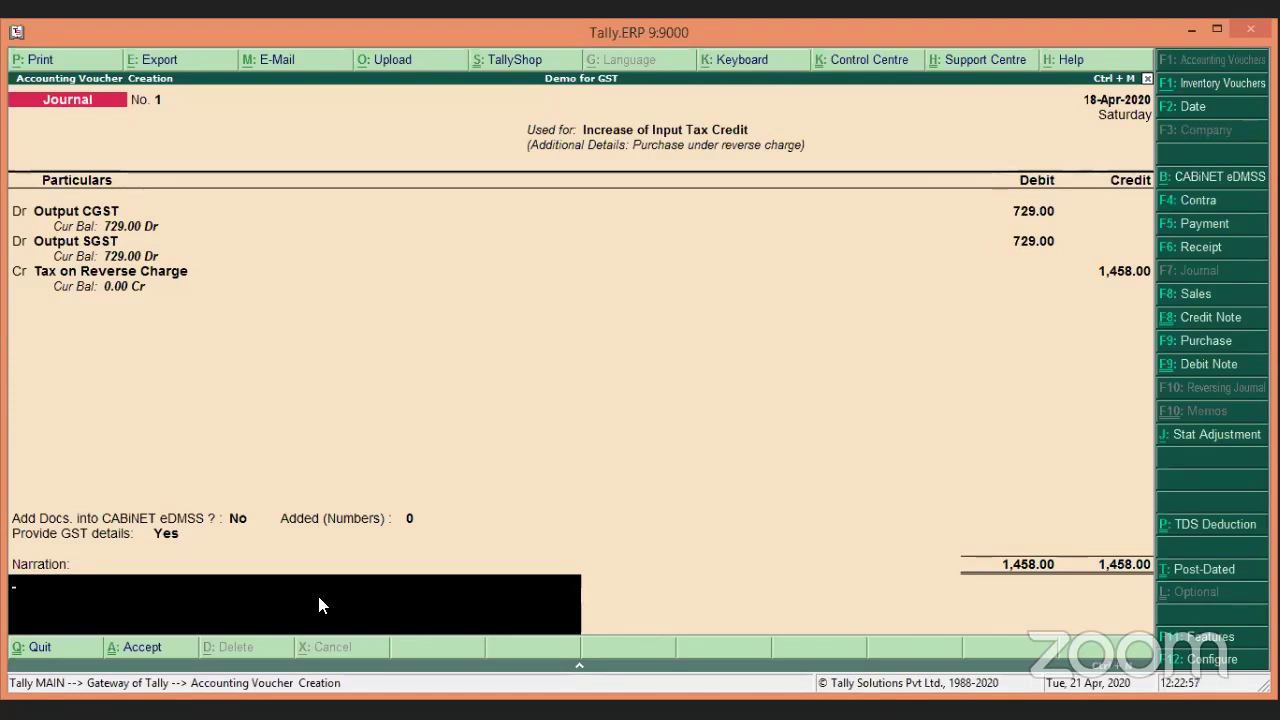
pyautogui.press('Return')
pyautogui.press('Return')
pyautogui.press('Escape')
pyautogui.press('Return')
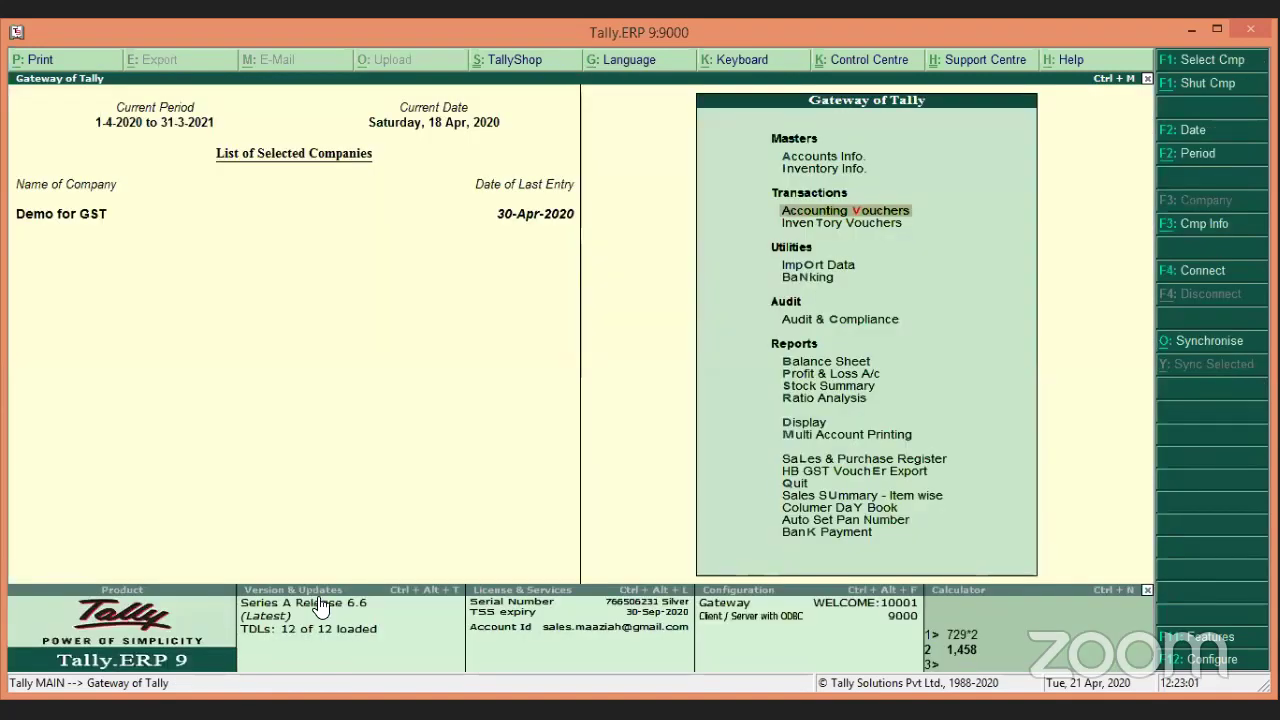
# Open the GSTR-3B report from the GST statutory reports.
pyautogui.press('d')
pyautogui.press('Down')
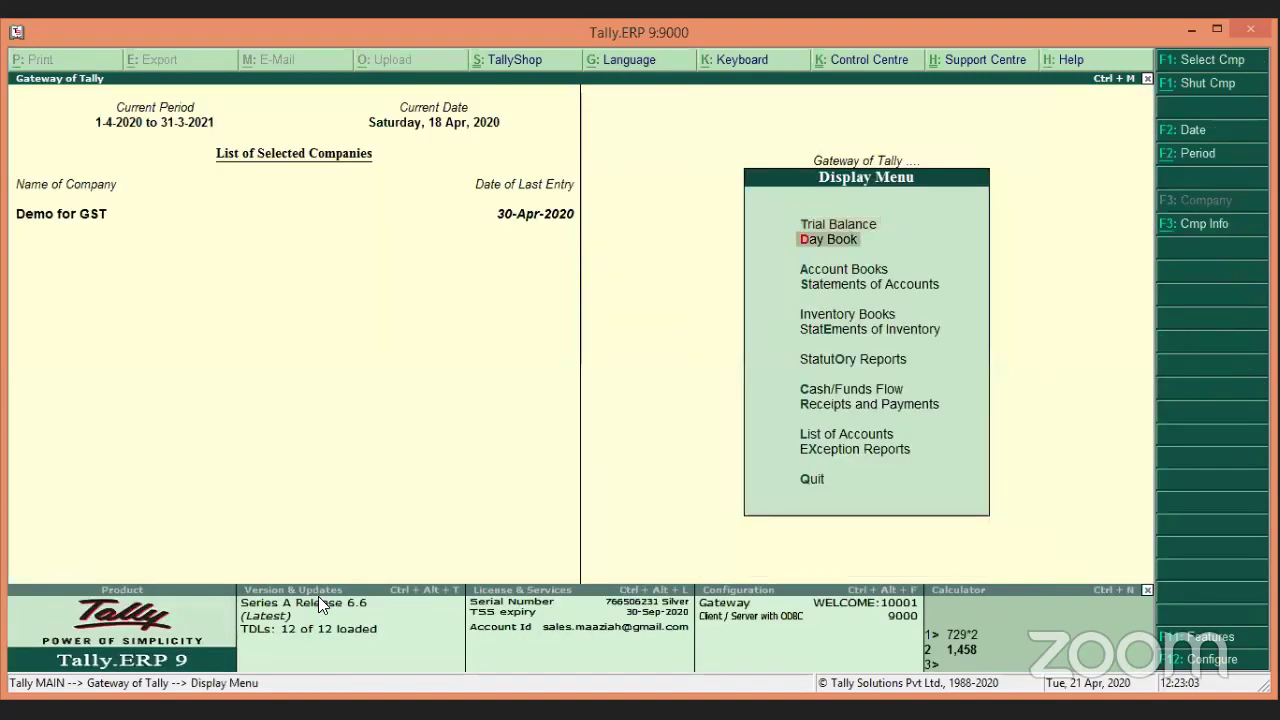
pyautogui.press('Down')
pyautogui.press('Down')
pyautogui.press('Down')
pyautogui.press('Down')
pyautogui.press('Down')
pyautogui.press('Down')
pyautogui.press('Up')
pyautogui.press('Return')
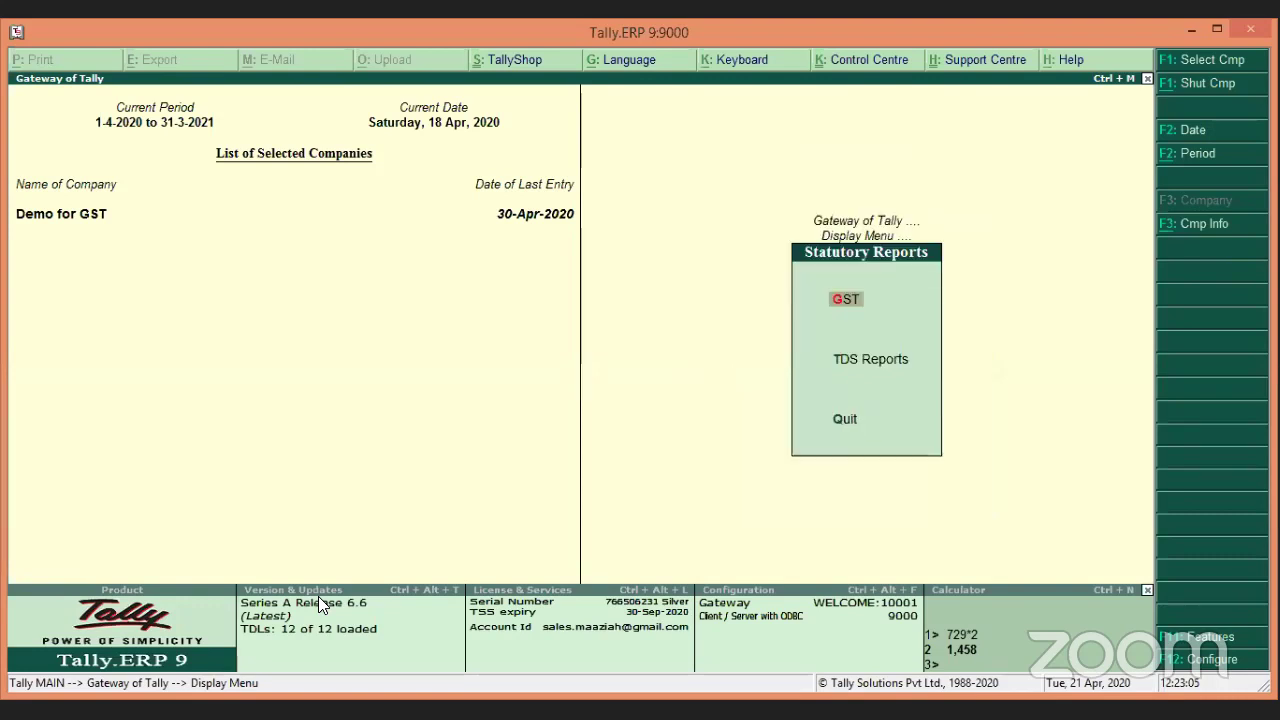
pyautogui.press('Return')
pyautogui.press('Down')
pyautogui.press('Down')
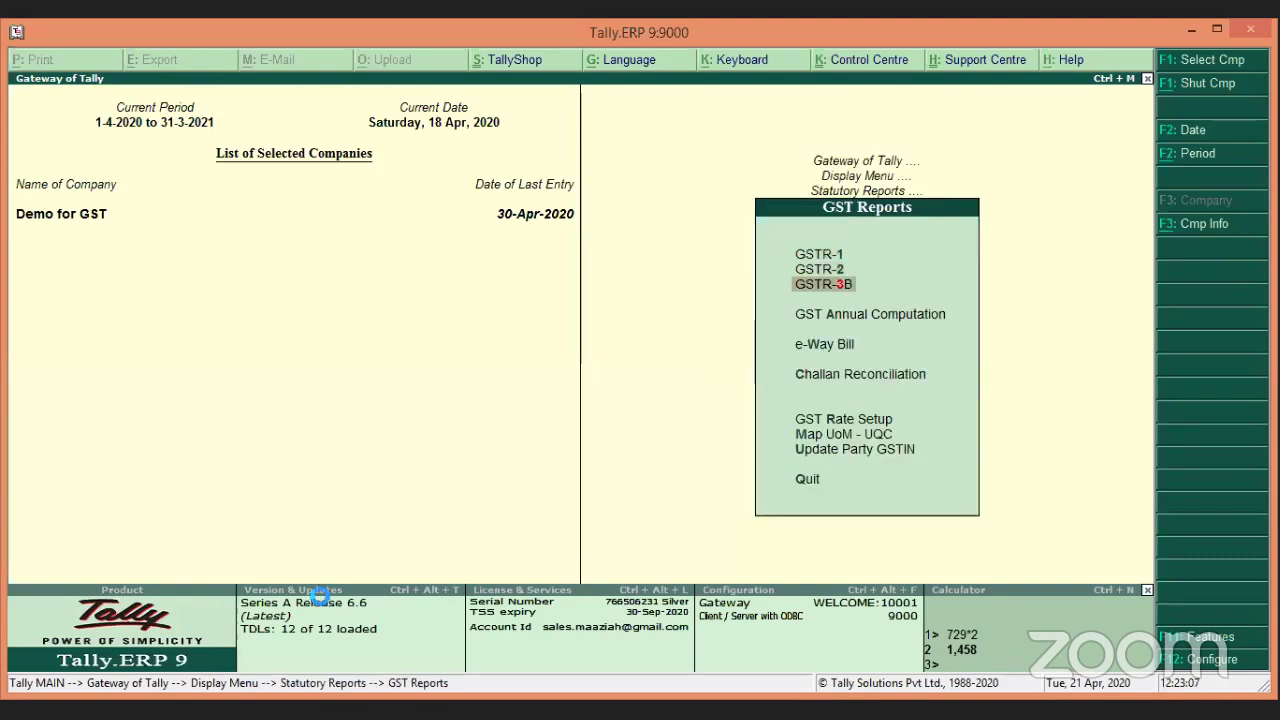
pyautogui.press('Return')
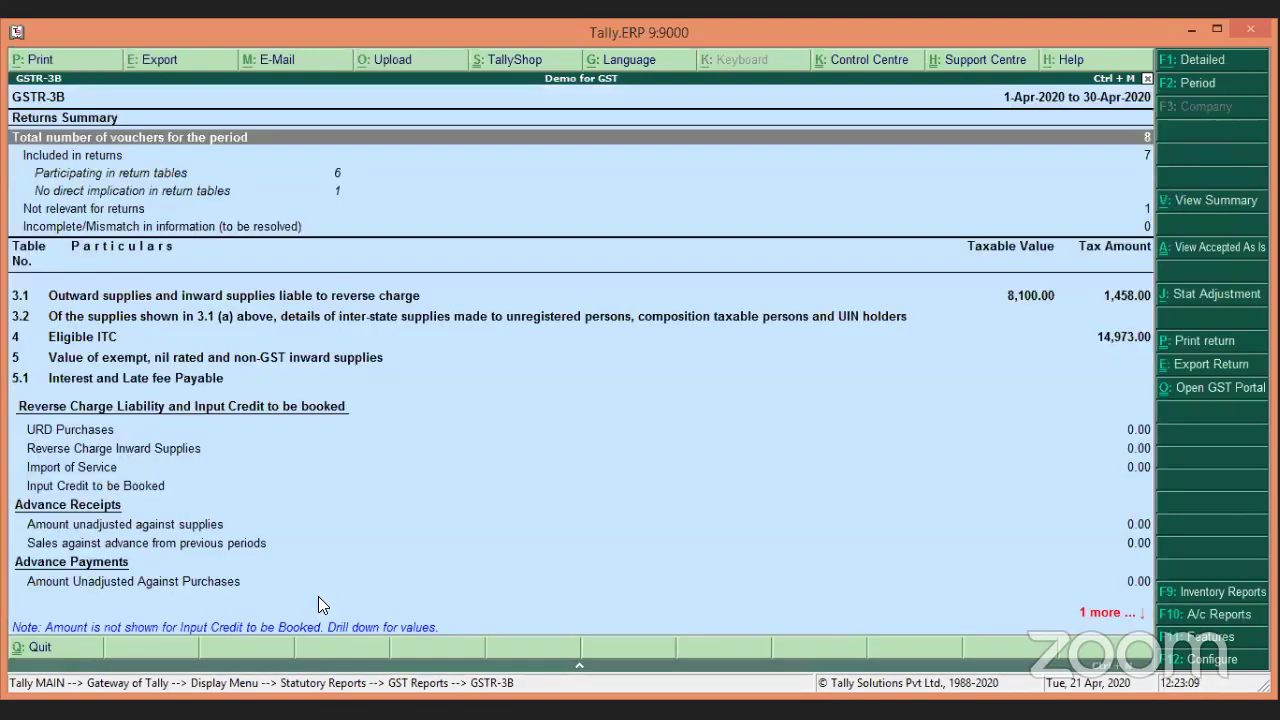
# Expand GSTR-3B to its detailed view and check the inward supplies liable to reverse charge in table 3.1.
pyautogui.hotkey('alt', 'F1')
pyautogui.press('Down')
pyautogui.press('Down')
pyautogui.press('Down')
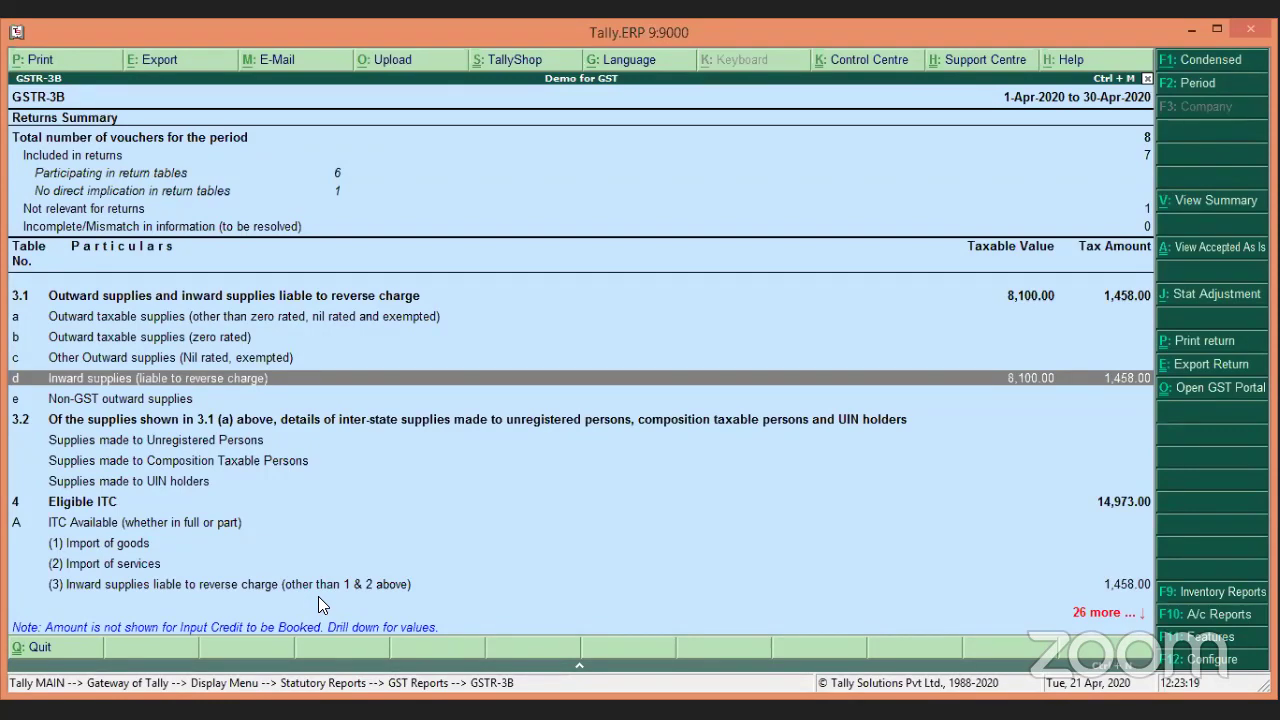
# Examine the ITC available on inward supplies liable to reverse charge in table 4 of the return.
pyautogui.press('Down')
pyautogui.press('Down')
pyautogui.press('Down')
pyautogui.press('Down')
pyautogui.press('Down')
pyautogui.press('Down')
pyautogui.press('Down')
pyautogui.press('Down')
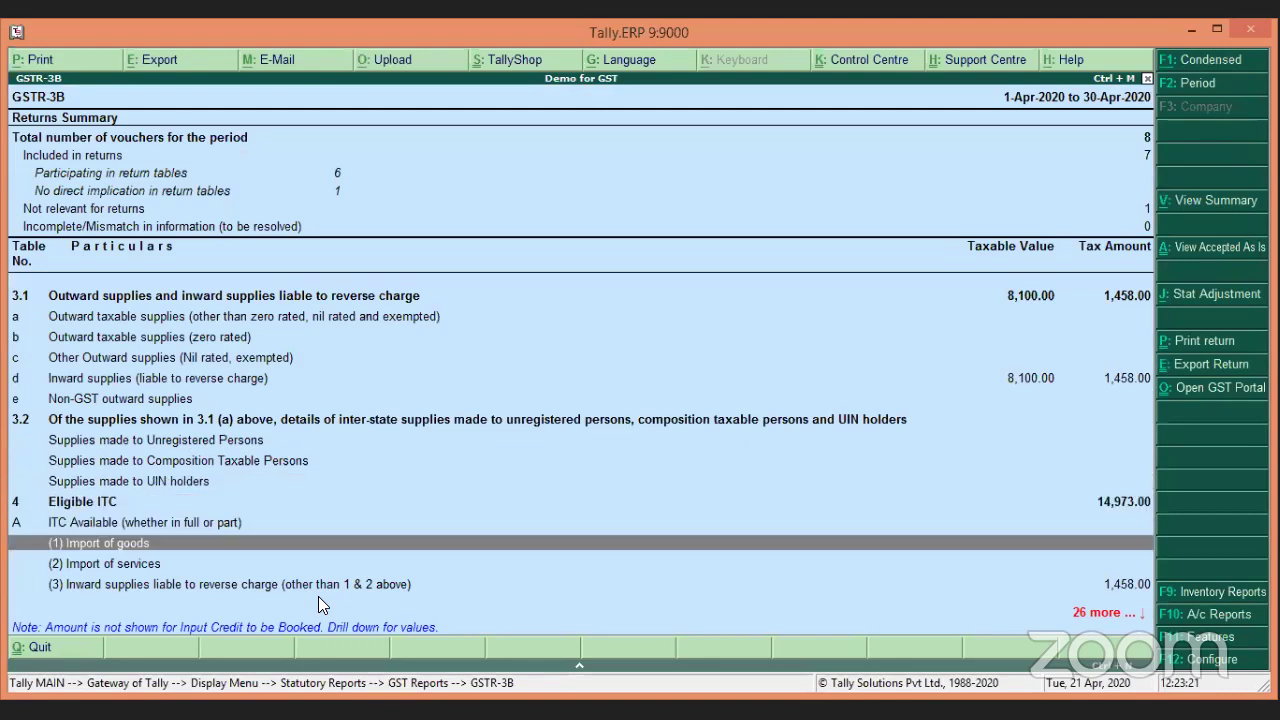
pyautogui.press('Down')
pyautogui.press('Down')
pyautogui.press('Down')
pyautogui.press('Up')
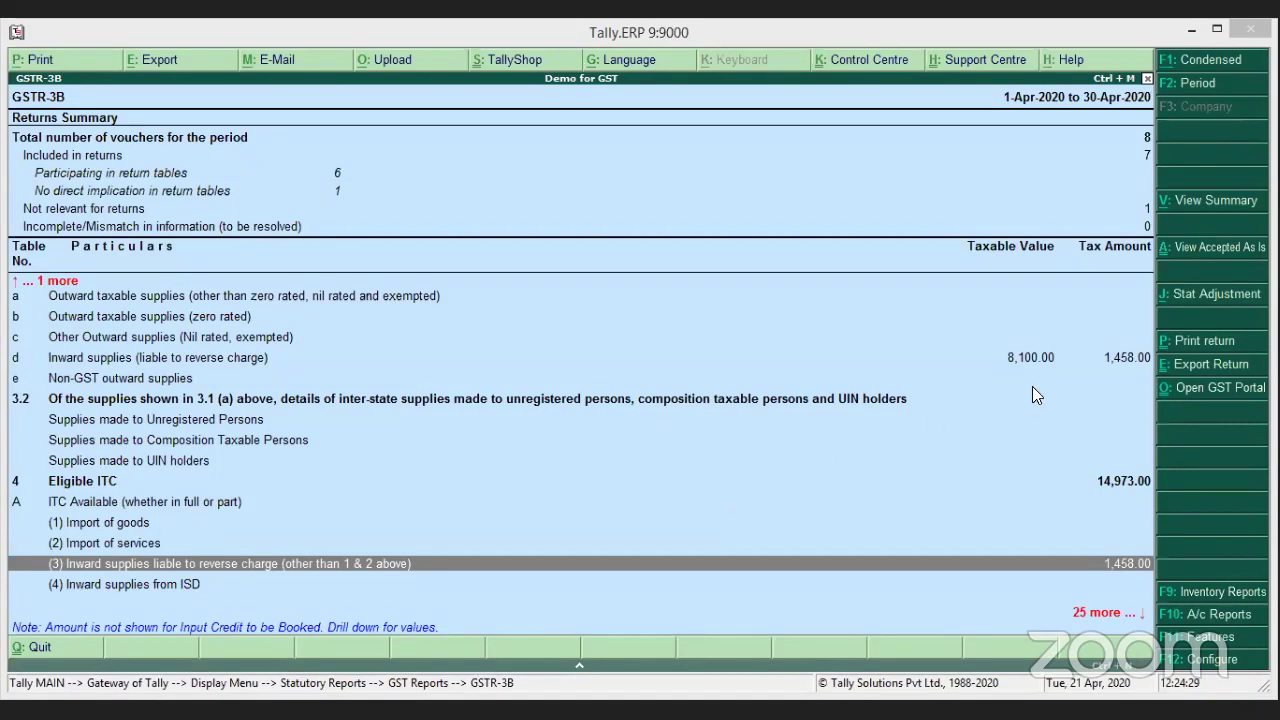
# Go back to table 3.1 and review row d, inward supplies liable to reverse charge.
pyautogui.press('Up')
pyautogui.press('Up')
pyautogui.press('Up')
pyautogui.press('Up')
pyautogui.press('Up')
pyautogui.press('Up')
pyautogui.press('Up')
pyautogui.press('Up')
pyautogui.press('Up')
pyautogui.press('Up')
pyautogui.press('Up')
pyautogui.press('Up')
pyautogui.press('Up')
pyautogui.press('Up')
pyautogui.press('Up')
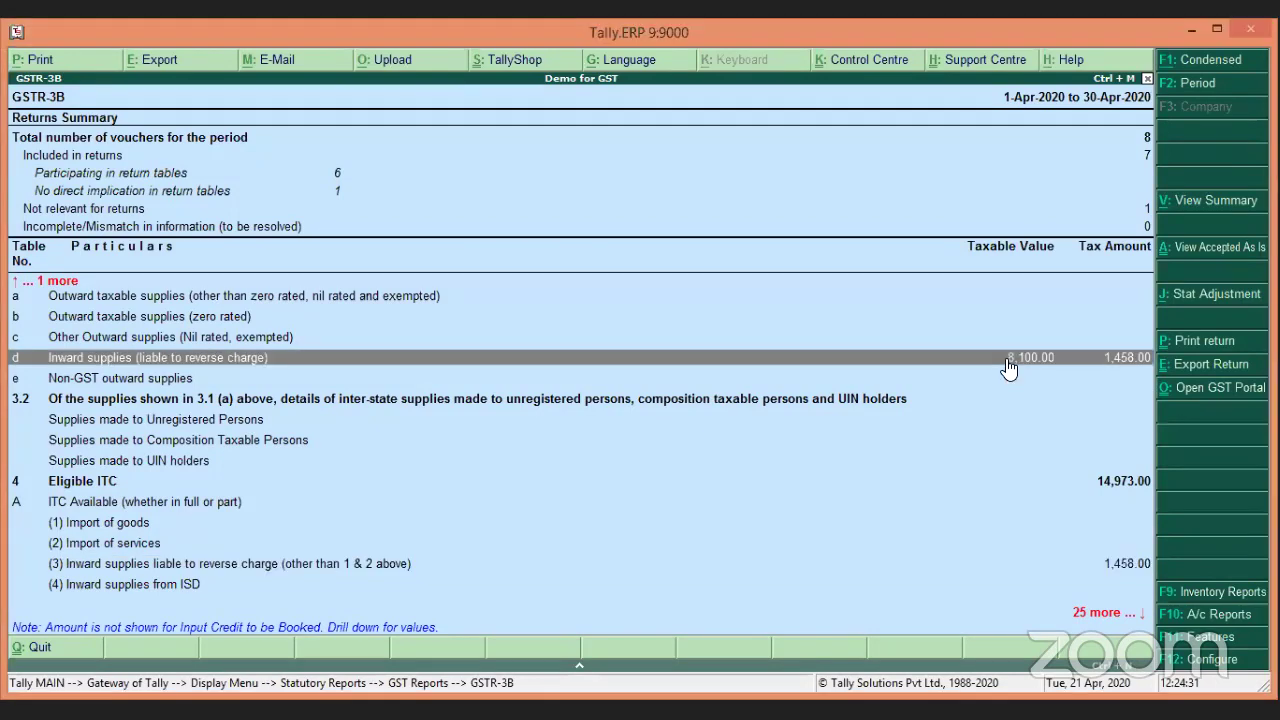
pyautogui.press('Up')
pyautogui.press('Down')
pyautogui.press('Down')
pyautogui.press('Down')
pyautogui.press('Down')
pyautogui.press('Down')
pyautogui.press('Down')
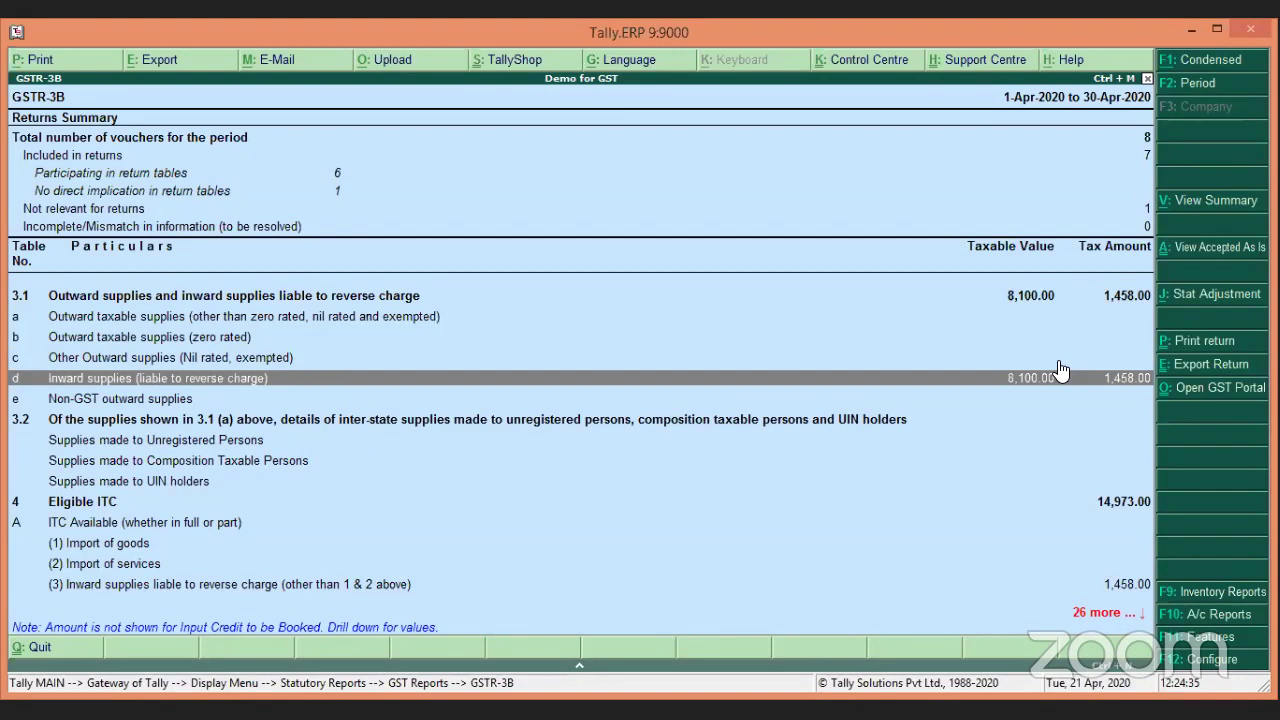
# Compare the reverse charge liability row with row (3) under ITC Available in table 4.
pyautogui.press('Down')
pyautogui.press('Down')
pyautogui.press('Down')
pyautogui.press('Down')
pyautogui.press('Down')
pyautogui.press('Down')
pyautogui.press('Down')
pyautogui.press('Down')
pyautogui.press('Down')
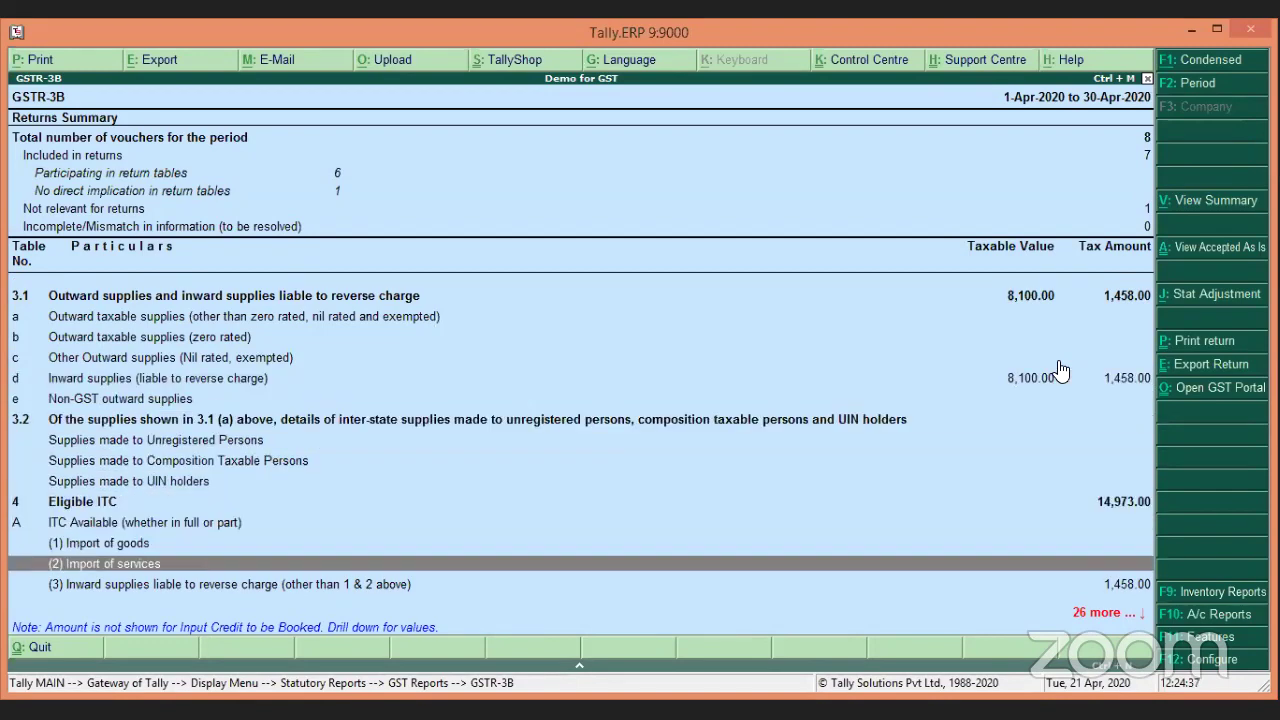
pyautogui.press('Down')
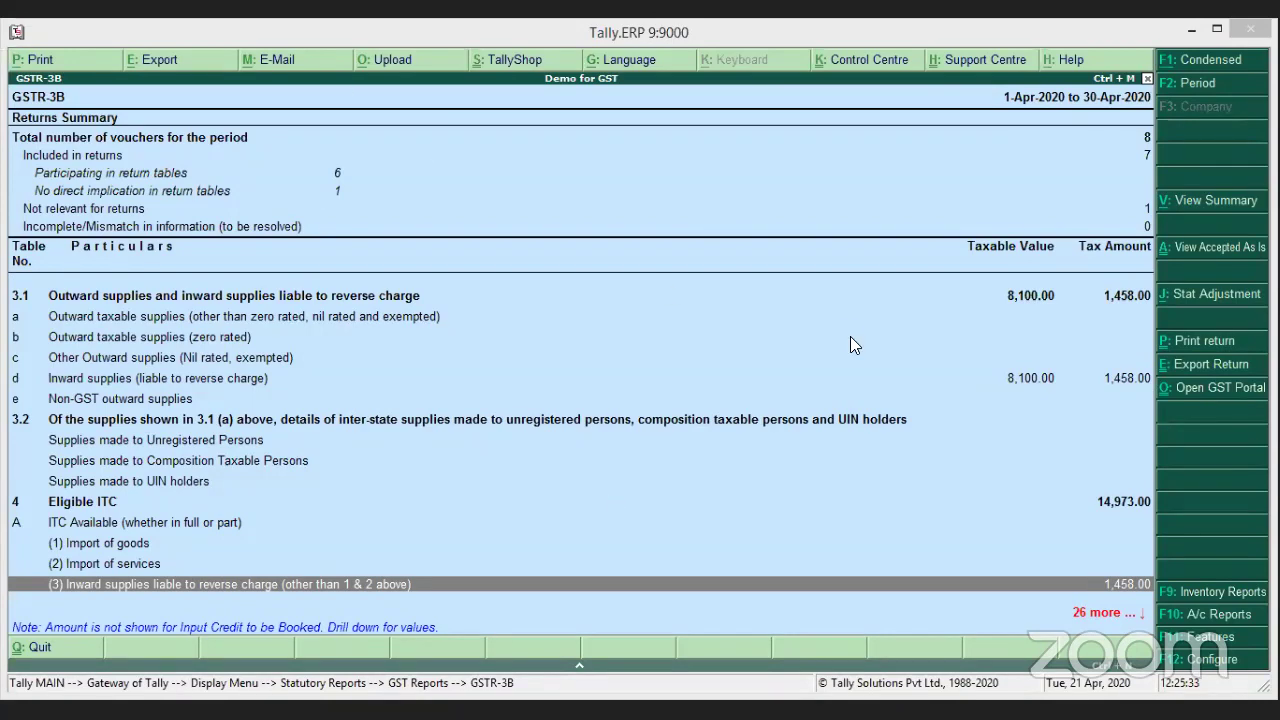
# Leave GSTR-3B and open the Input CGST ledger from the account books.
pyautogui.press('Escape')
pyautogui.press('Escape')
pyautogui.press('Escape')
pyautogui.press('Escape')
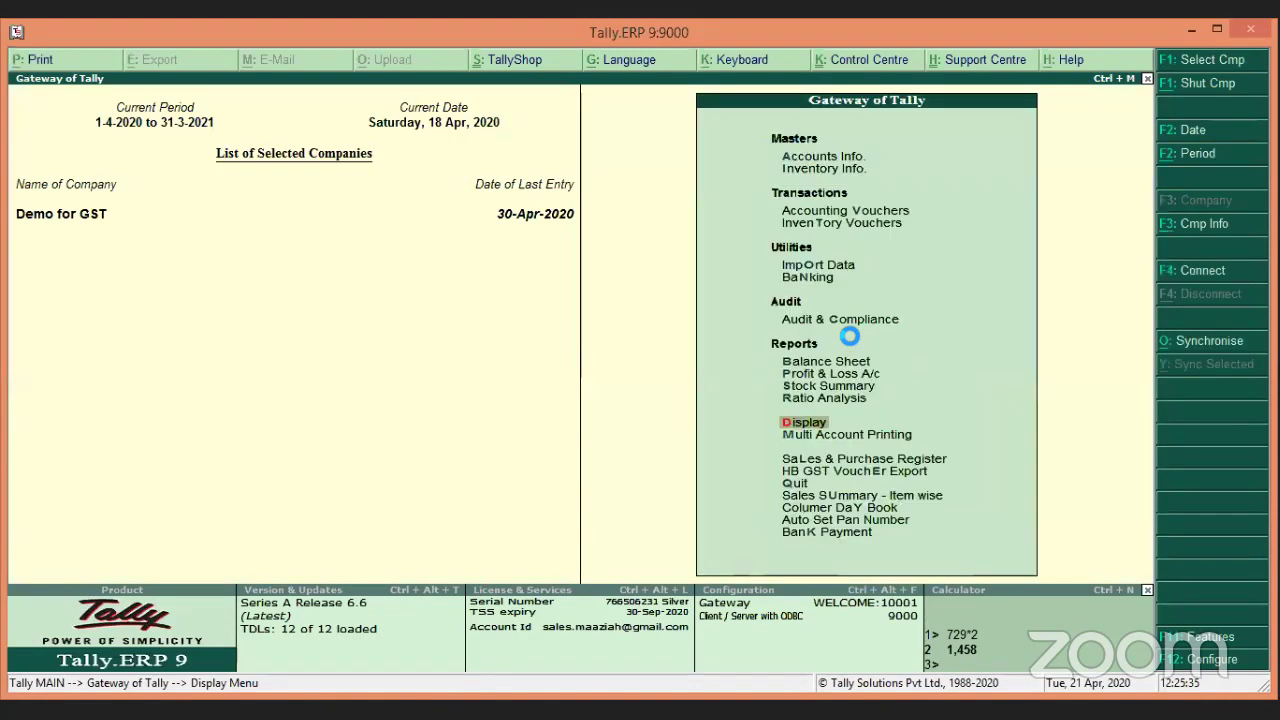
pyautogui.press('Return')
pyautogui.press('a')
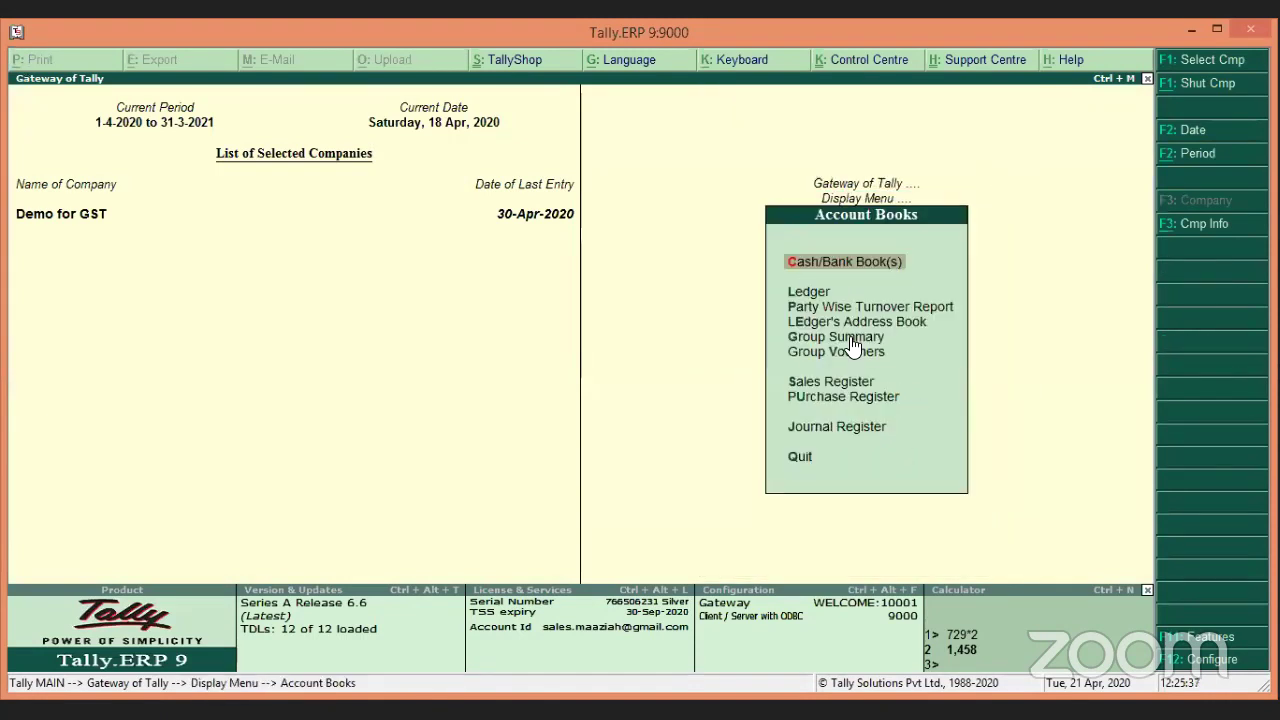
pyautogui.press('l')
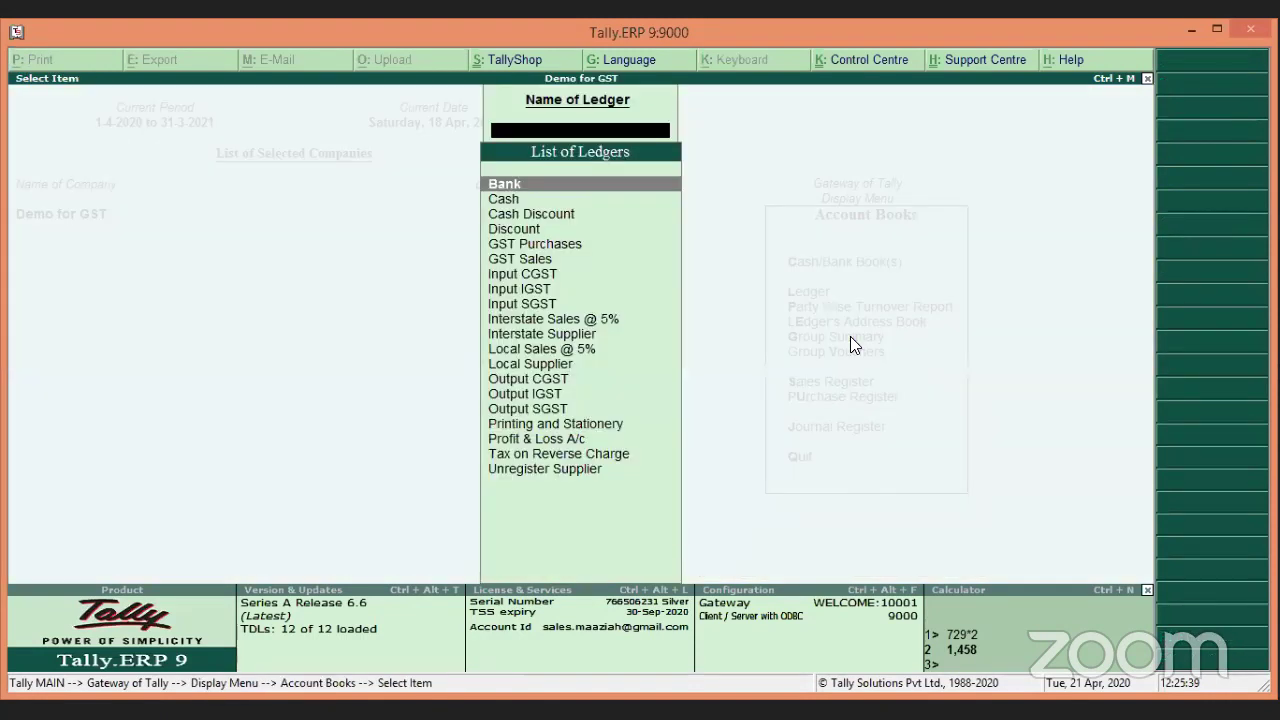
pyautogui.write('In')
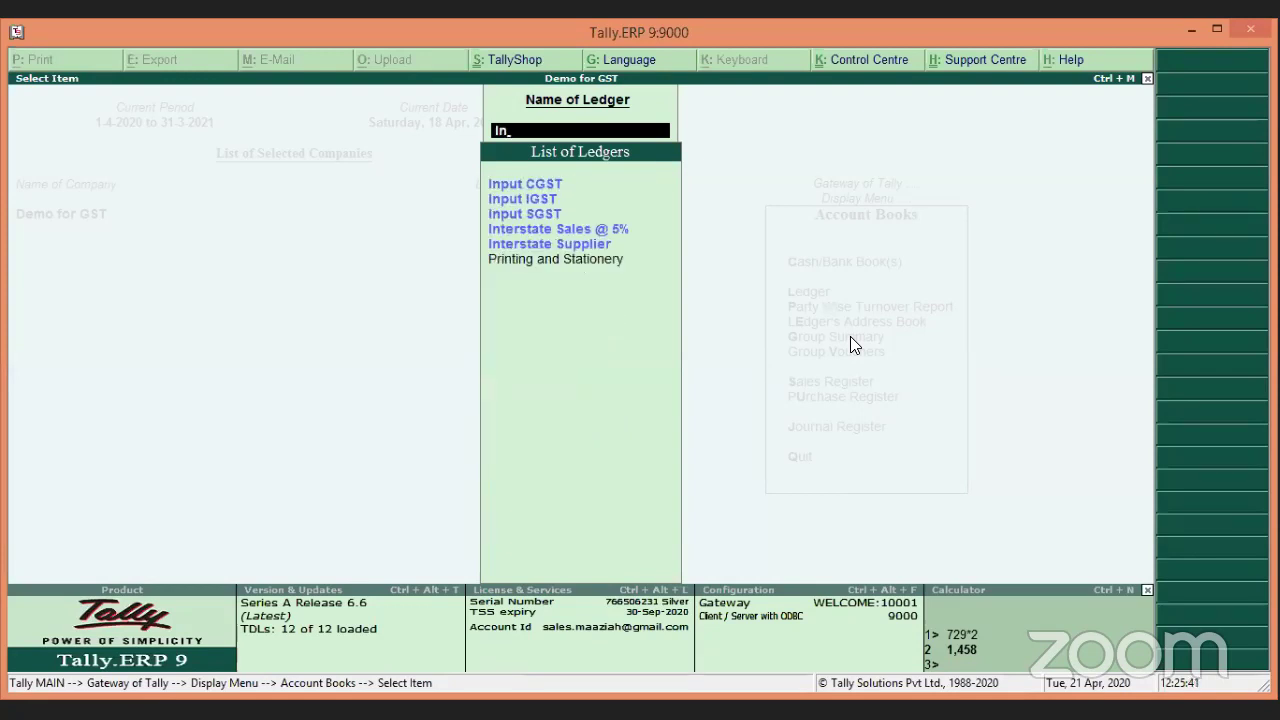
pyautogui.press('Return')
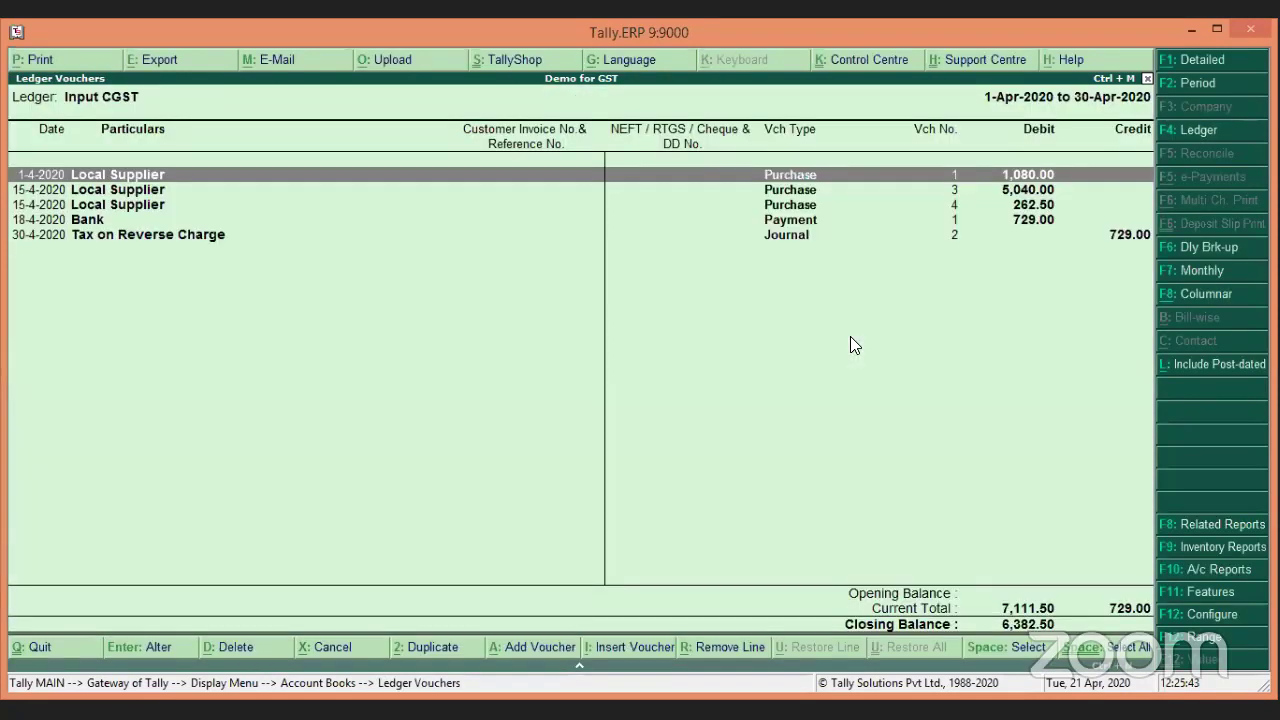
# Compare the bank payment with the 30-Apr-2020 Tax on Reverse Charge journal in the ledger, then return to the Gateway of Tally.
pyautogui.press('Down')
pyautogui.press('Down')
pyautogui.press('Down')
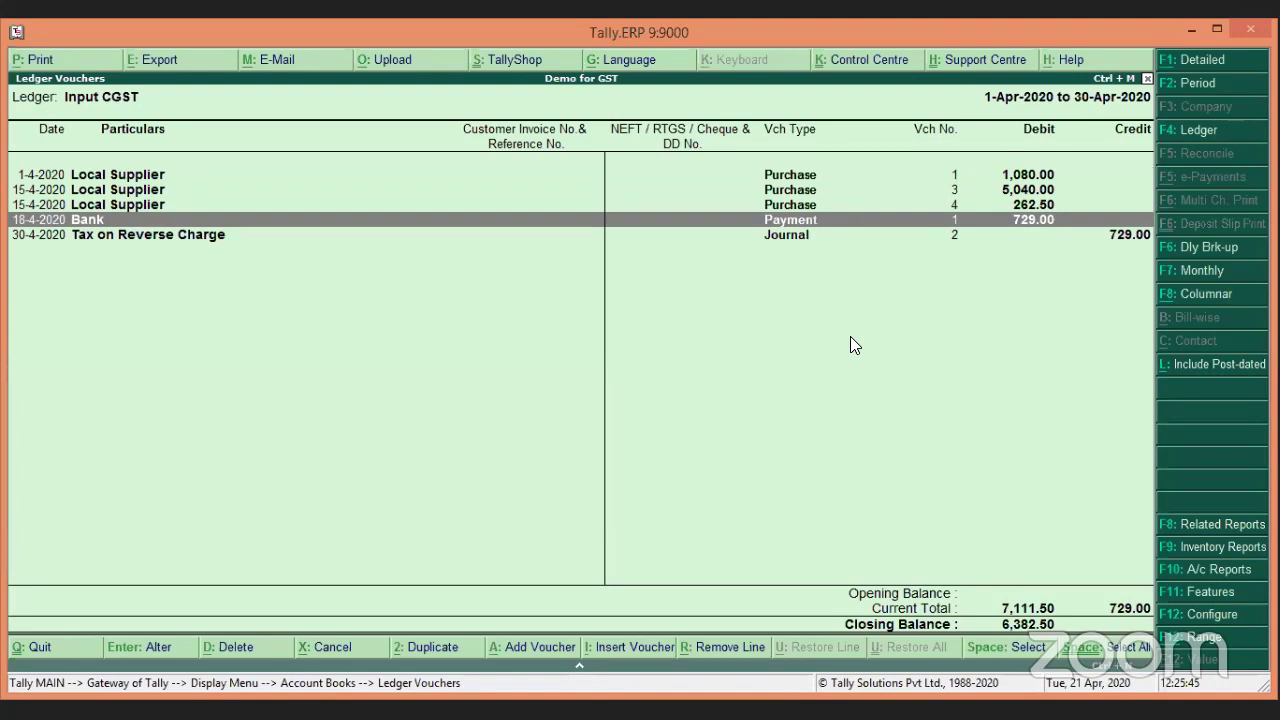
pyautogui.press('space')
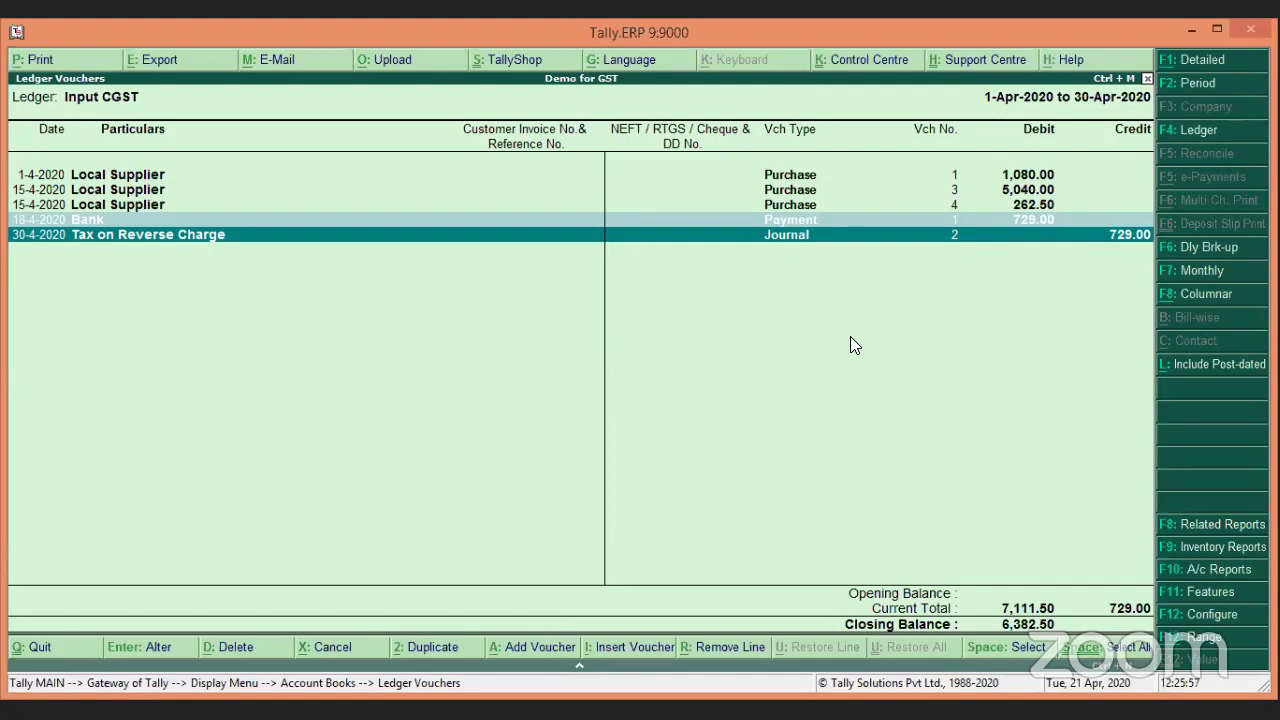
pyautogui.press('Up')
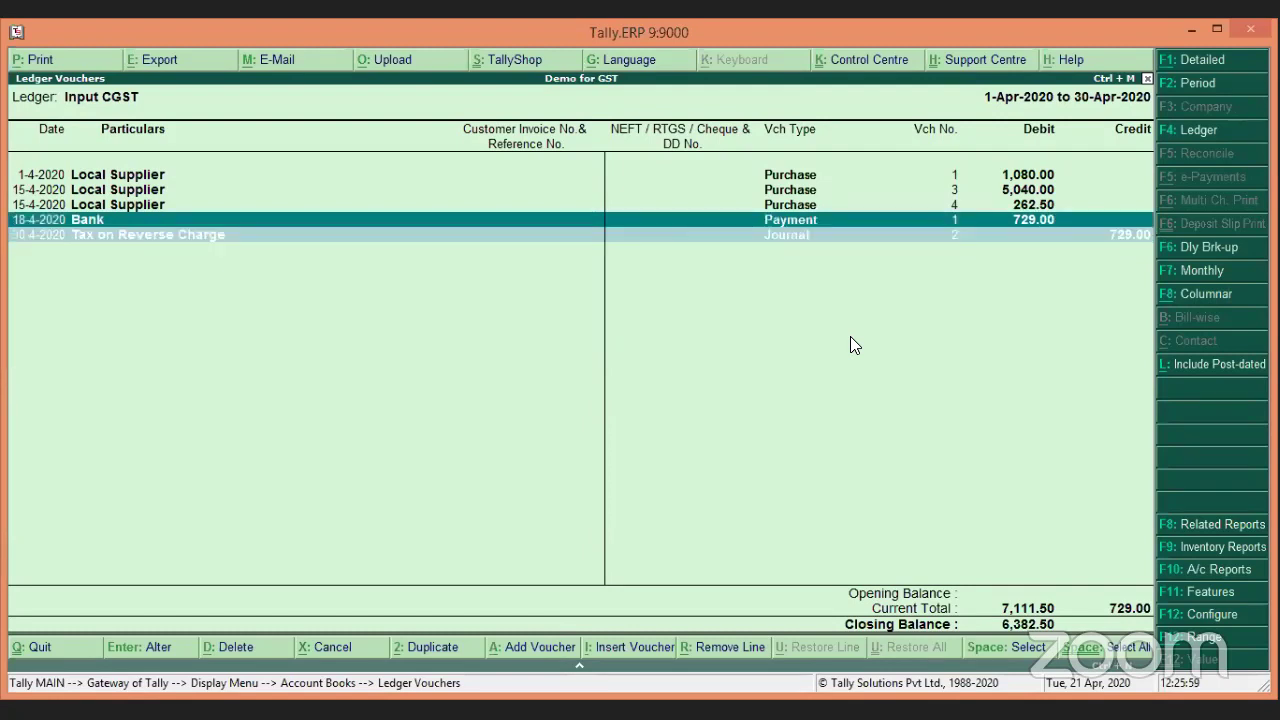
pyautogui.press('Down')
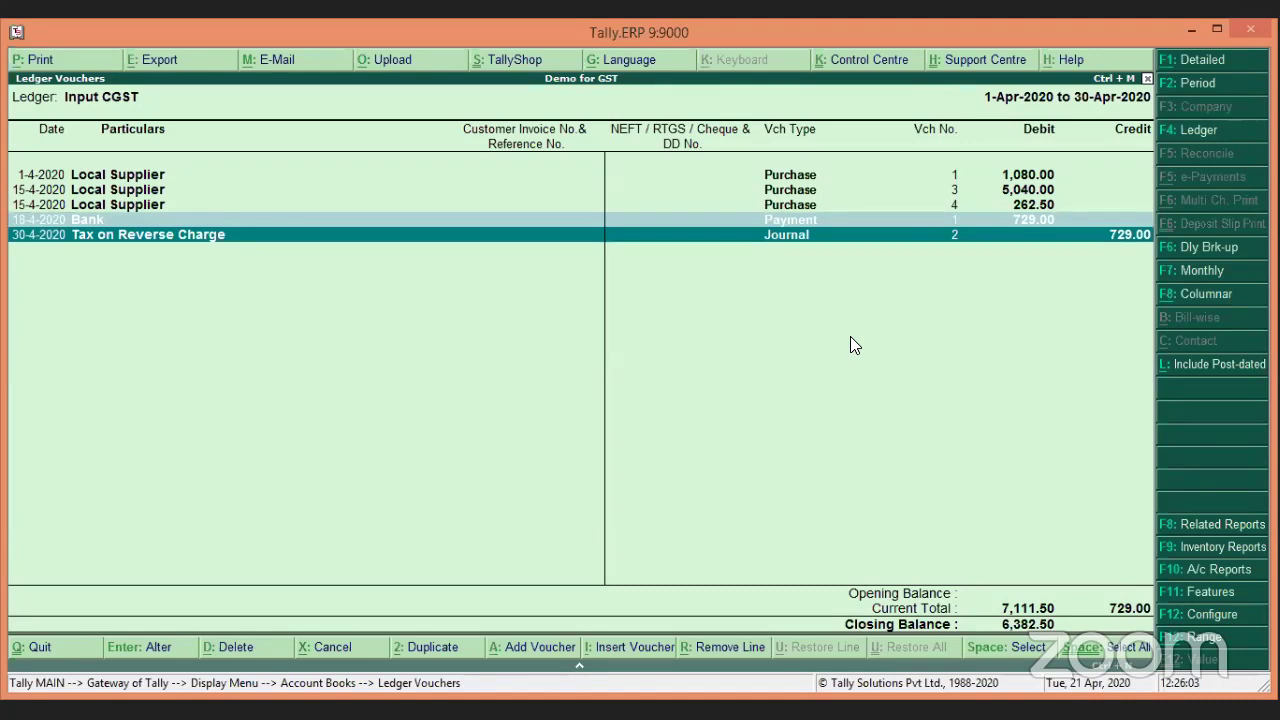
pyautogui.press('Up')
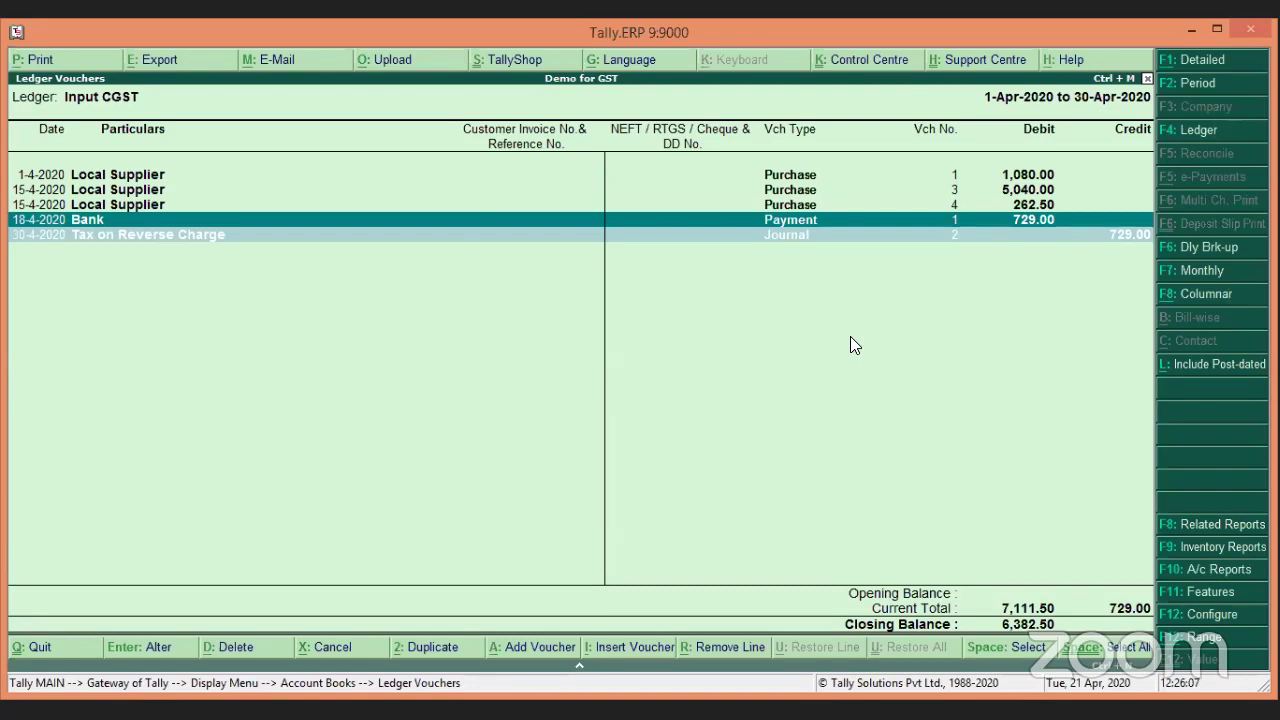
pyautogui.press('Down')
pyautogui.press('Up')
pyautogui.press('Down')
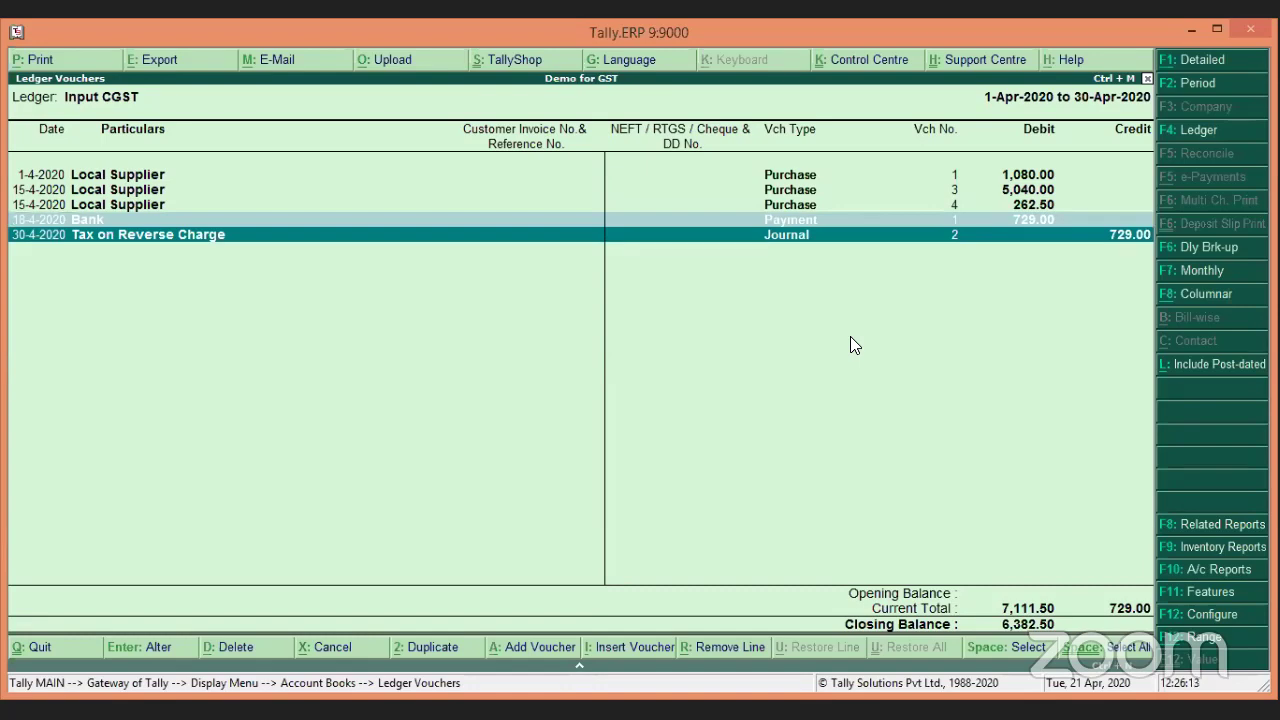
pyautogui.hotkey('alt', 'r')
pyautogui.press('Escape')
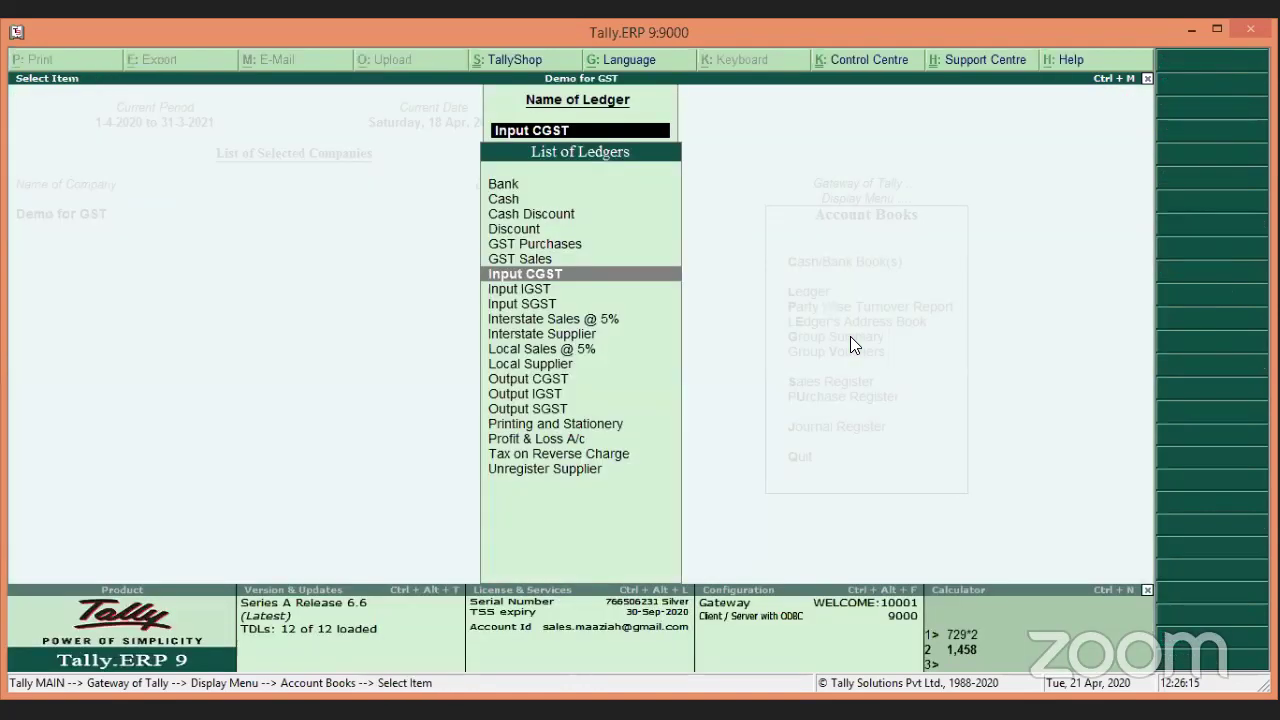
pyautogui.press('Escape')
pyautogui.press('Escape')
pyautogui.press('Escape')
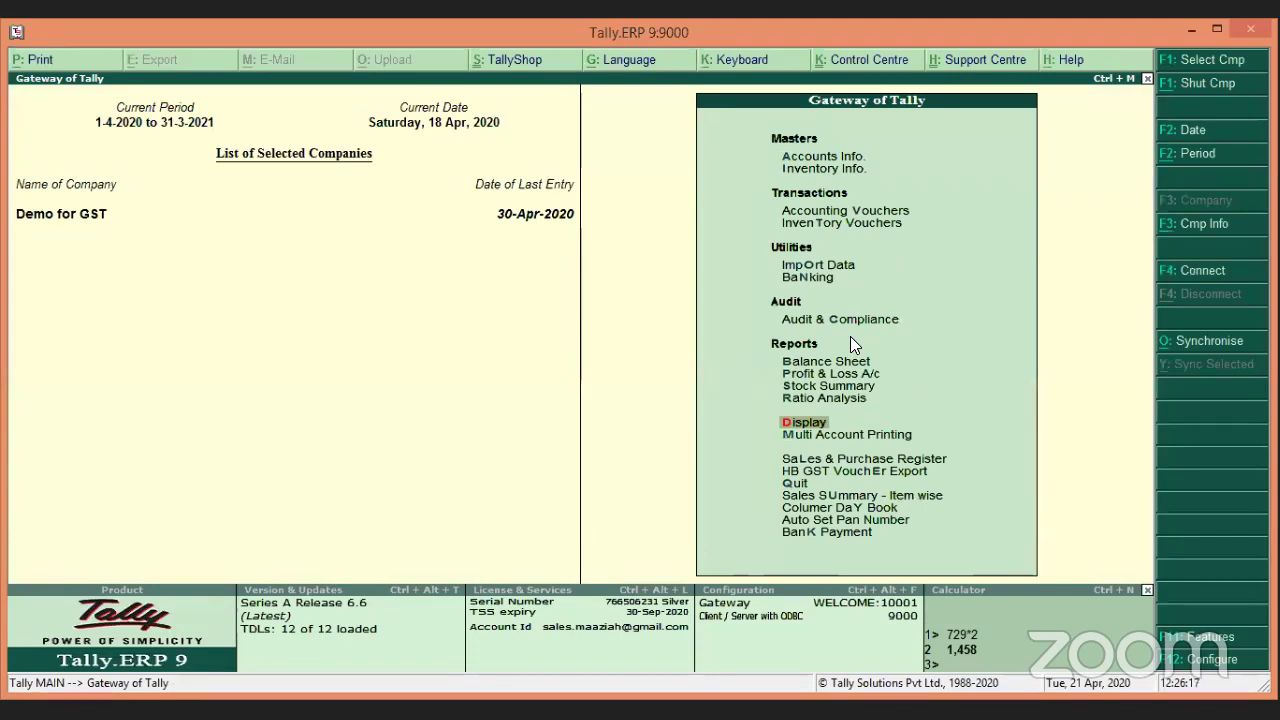
pyautogui.press('Return')
pyautogui.press('a')
pyautogui.press('l')
pyautogui.press('Escape')
pyautogui.press('Escape')
pyautogui.press('Escape')
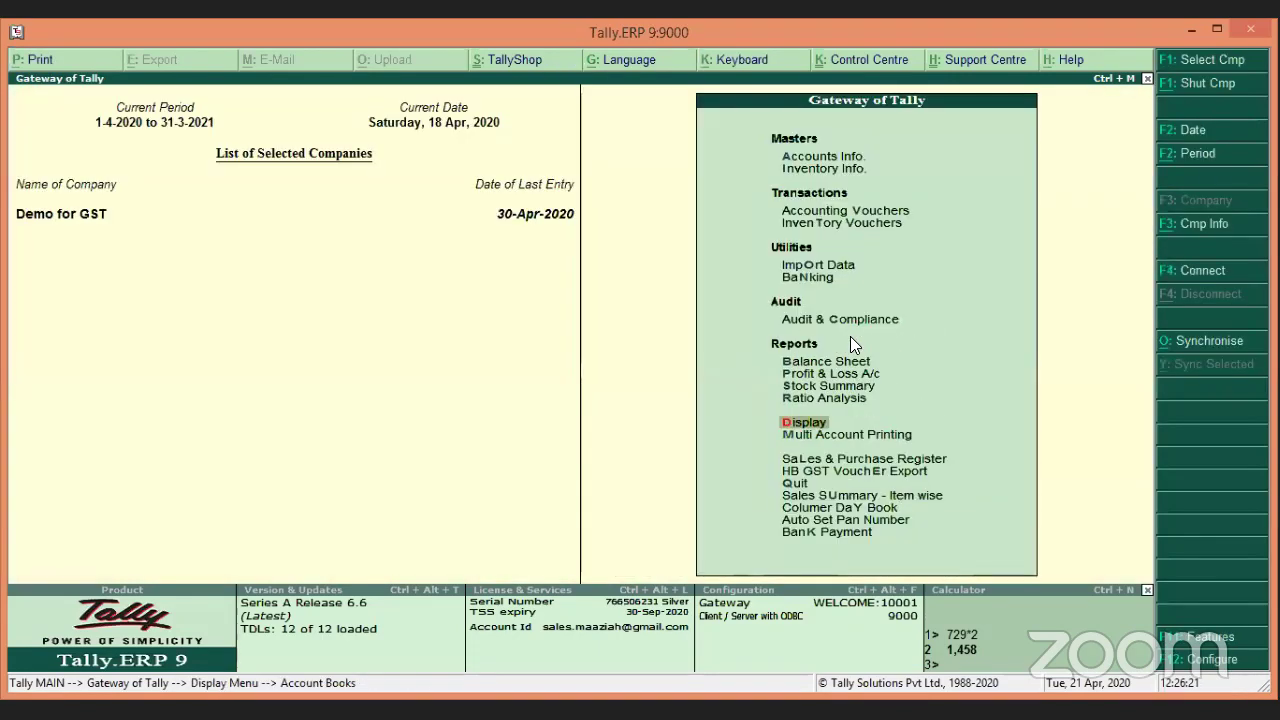
# Open the 18-Apr-2020 Output CGST journal voucher for alteration from the Day Book.
pyautogui.press('Return')
pyautogui.press('y')
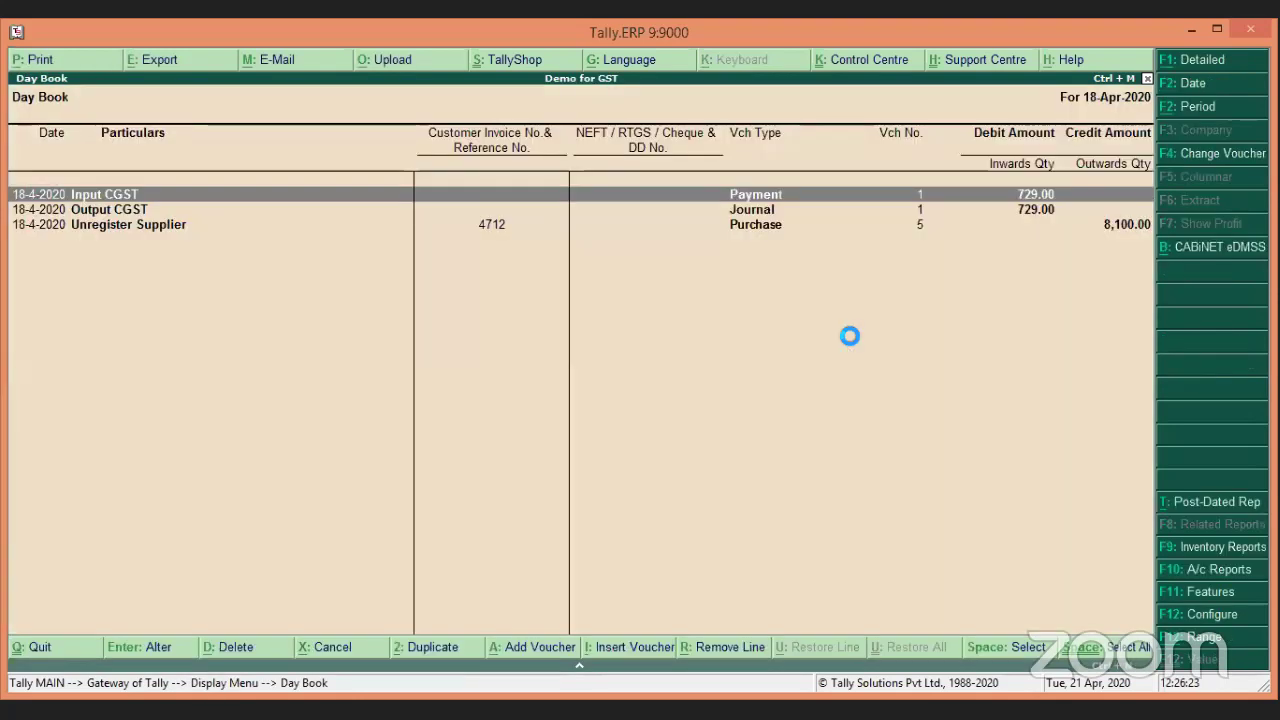
pyautogui.press('Up')
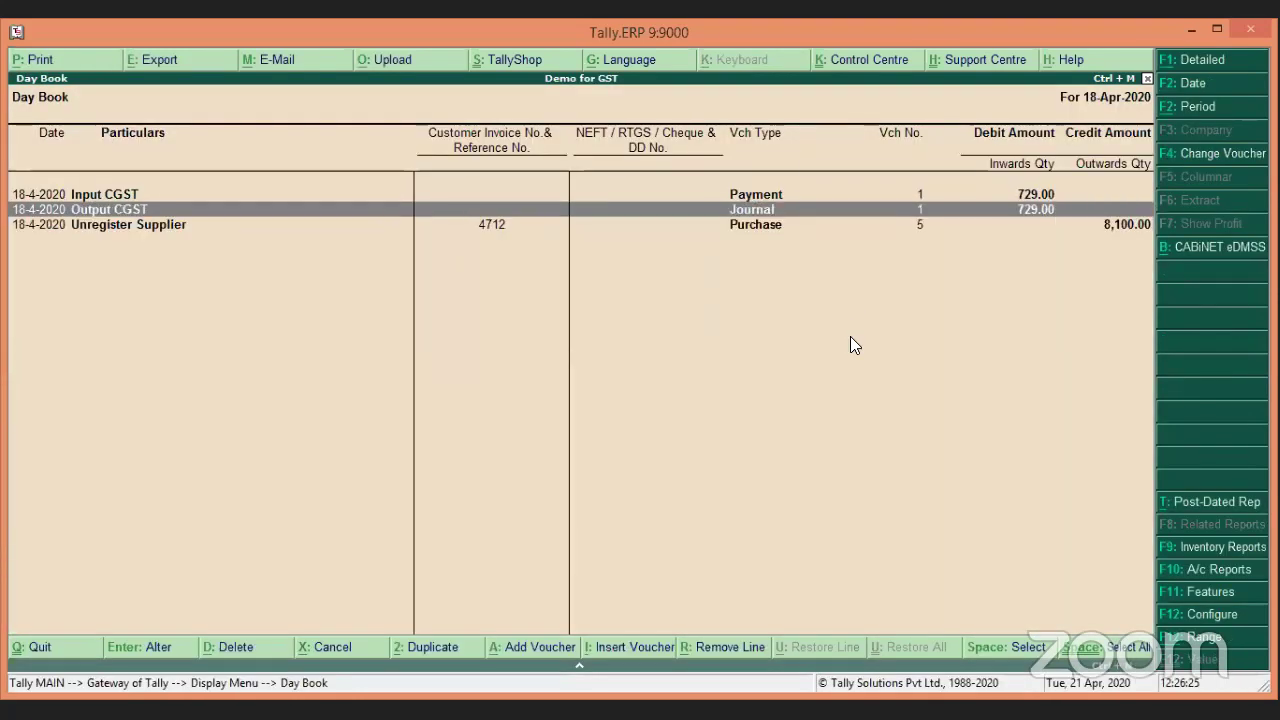
pyautogui.press('Return')
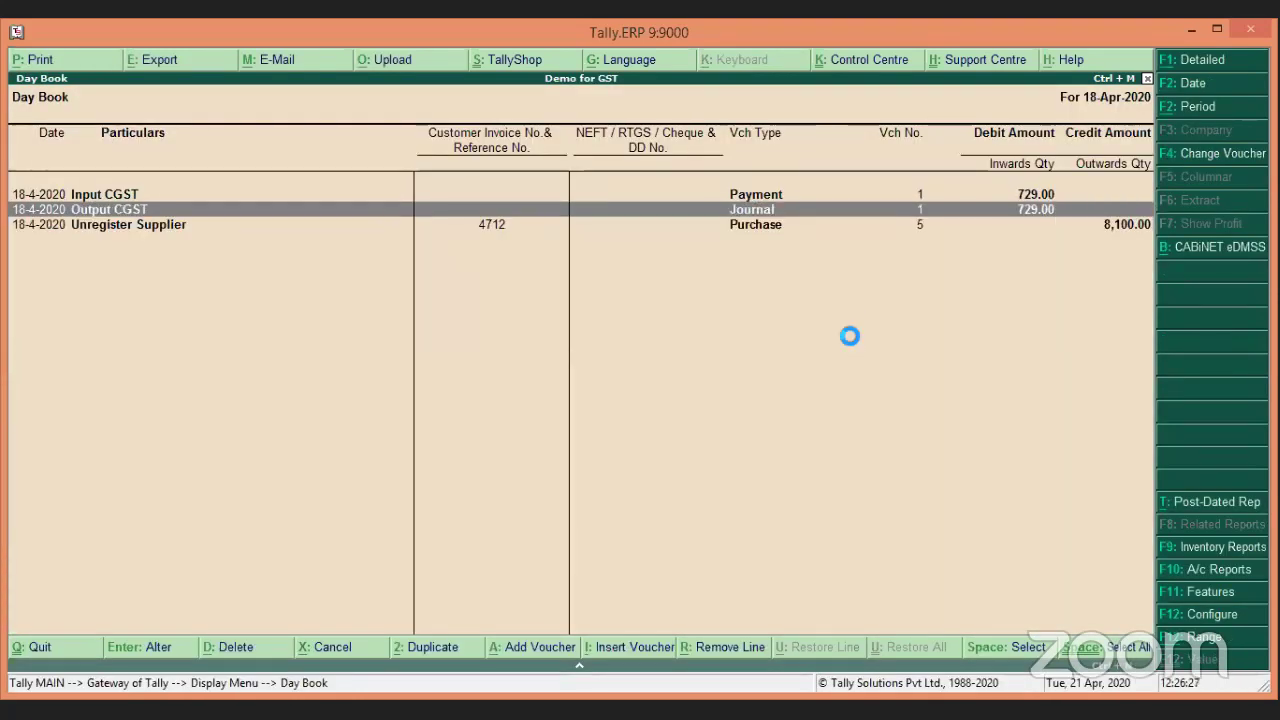
# Replace the first debit ledger of the journal with Input CGST, keeping the taxable value and amount.
pyautogui.write('In')
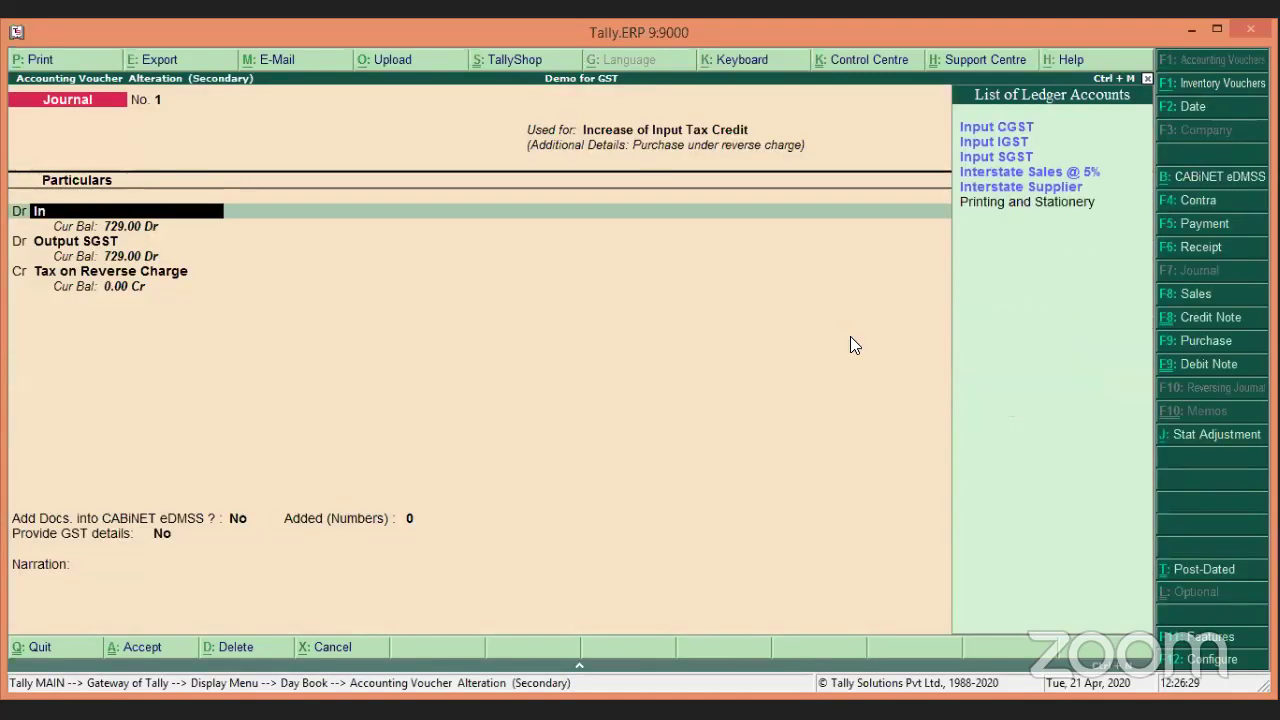
pyautogui.press('Return')
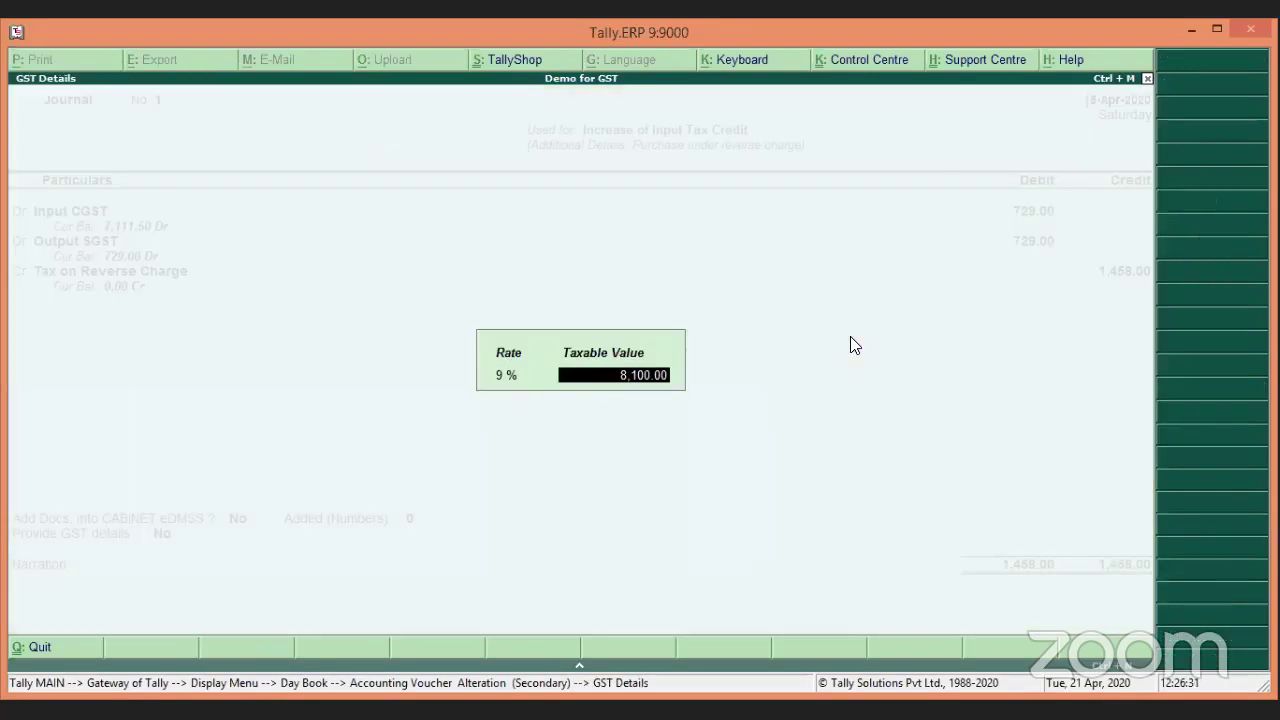
pyautogui.press('Return')
pyautogui.press('Return')
# Replace the second debit ledger with Input SGST, keeping its tax details and amount, then save the journal and leave the Day Book.
pyautogui.write('In')
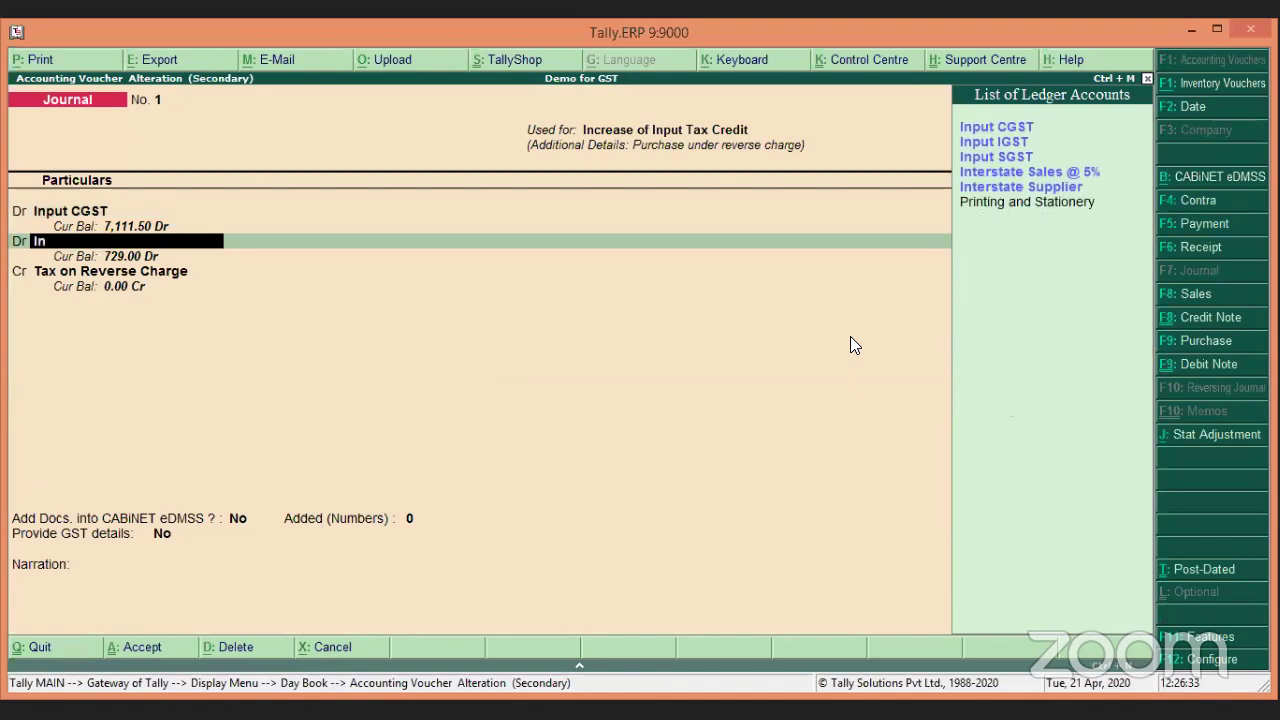
pyautogui.press('Down')
pyautogui.press('Down')
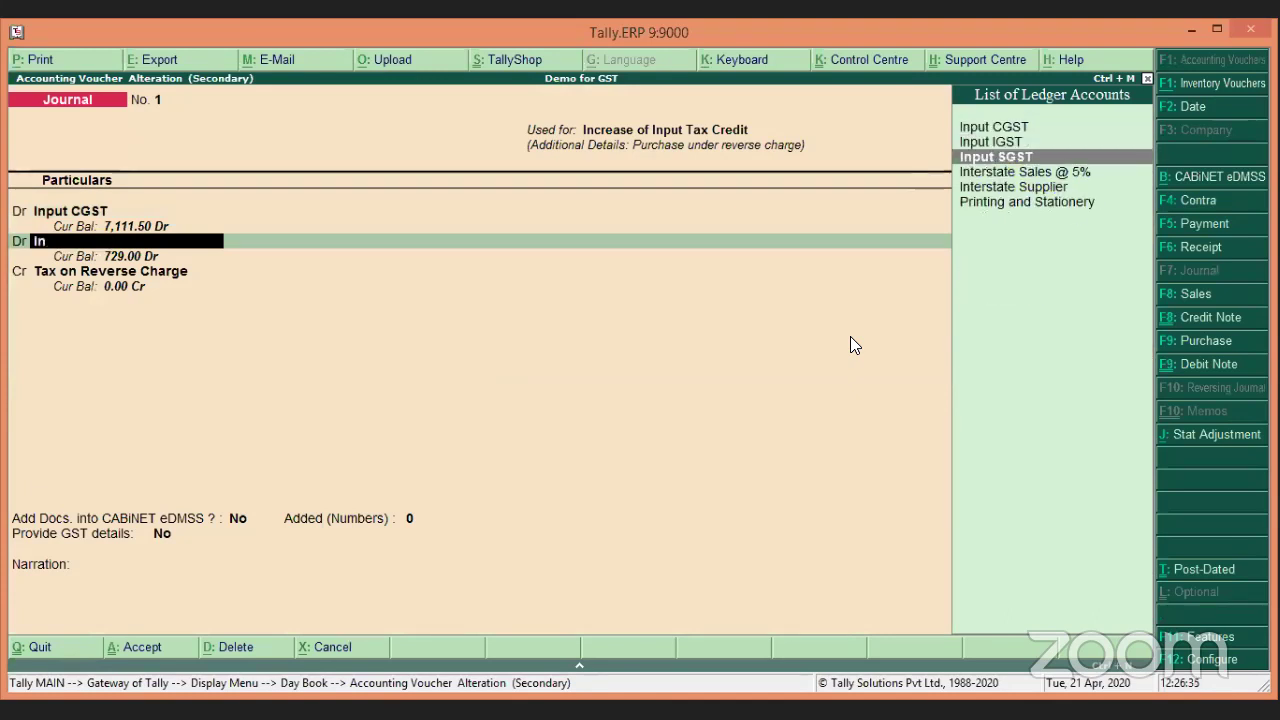
pyautogui.press('Return')
pyautogui.press('Return')
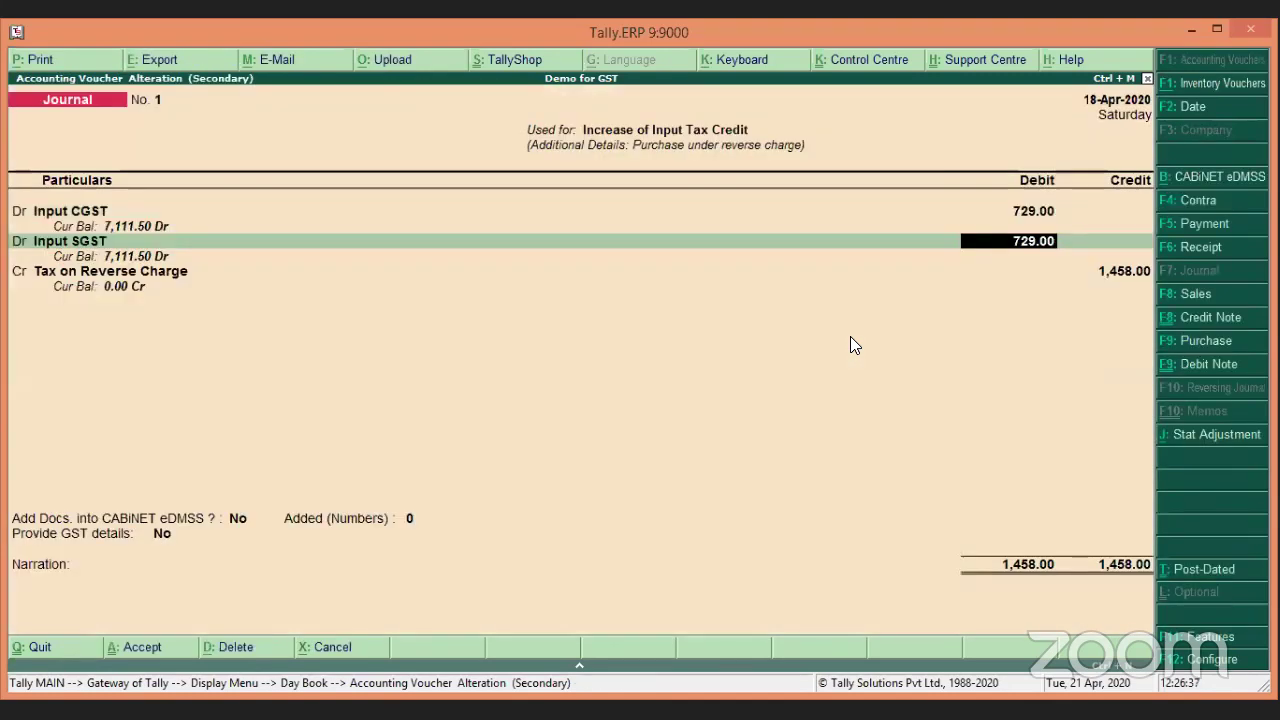
pyautogui.press('Return')
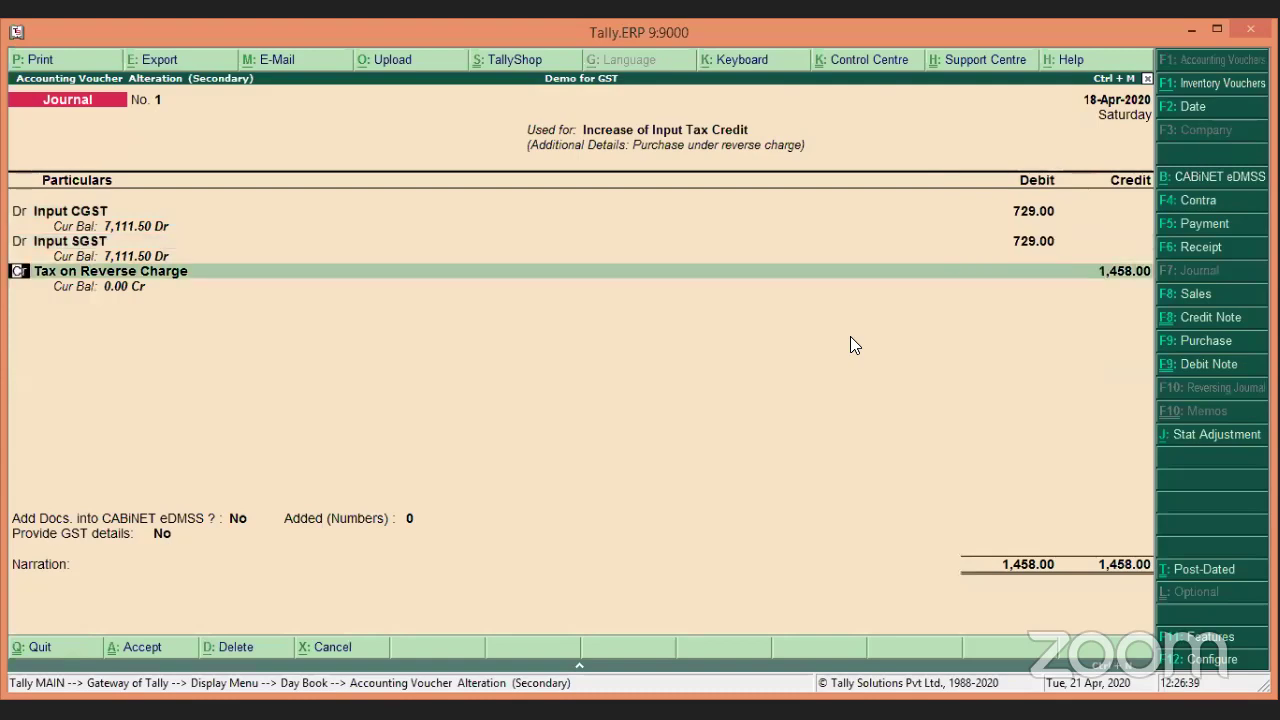
pyautogui.hotkey('ctrl', 'a')
pyautogui.press('Escape')
pyautogui.press('Escape')
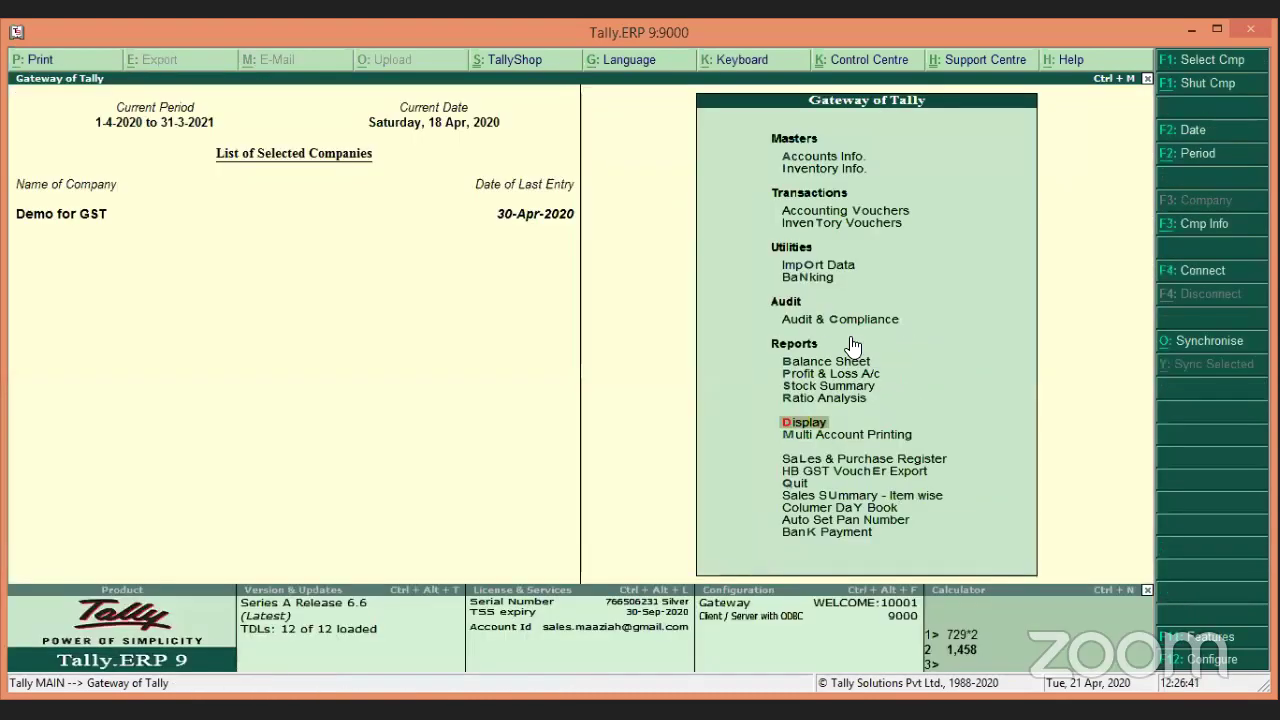
# Reopen the Input CGST ledger from the account books.
pyautogui.press('Return')
pyautogui.press('a')
pyautogui.press('l')
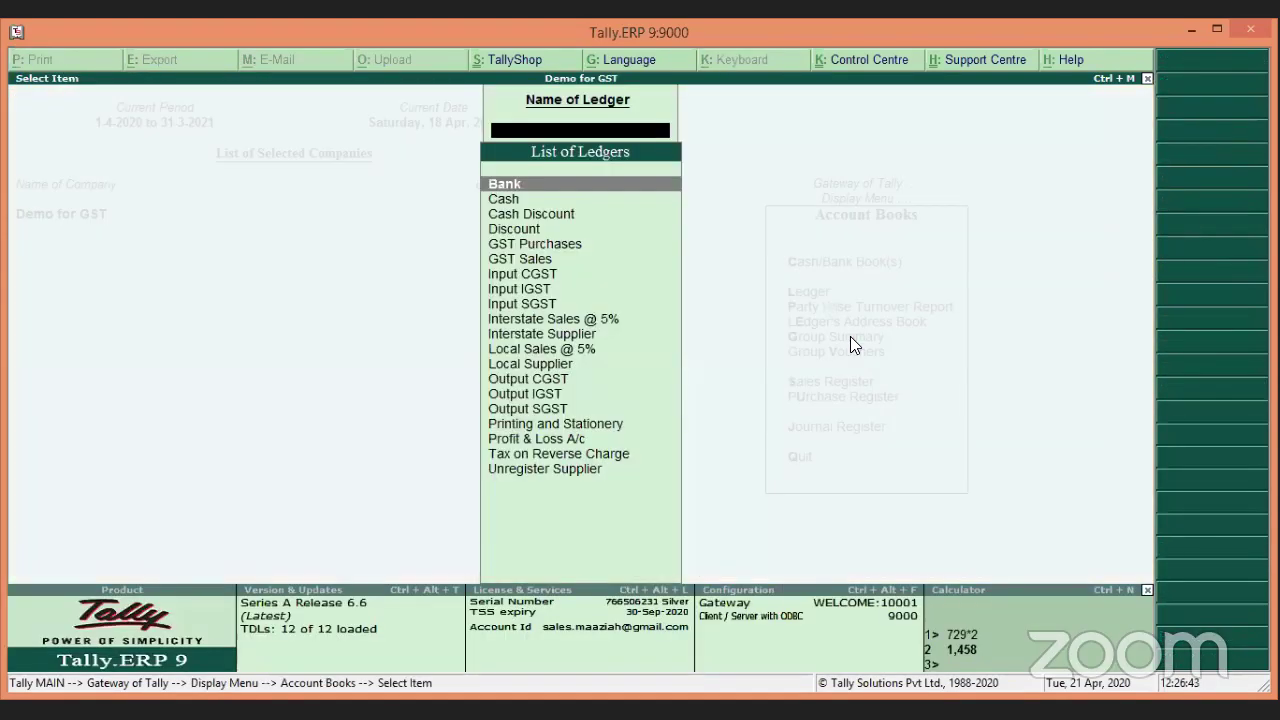
pyautogui.write('Cg')
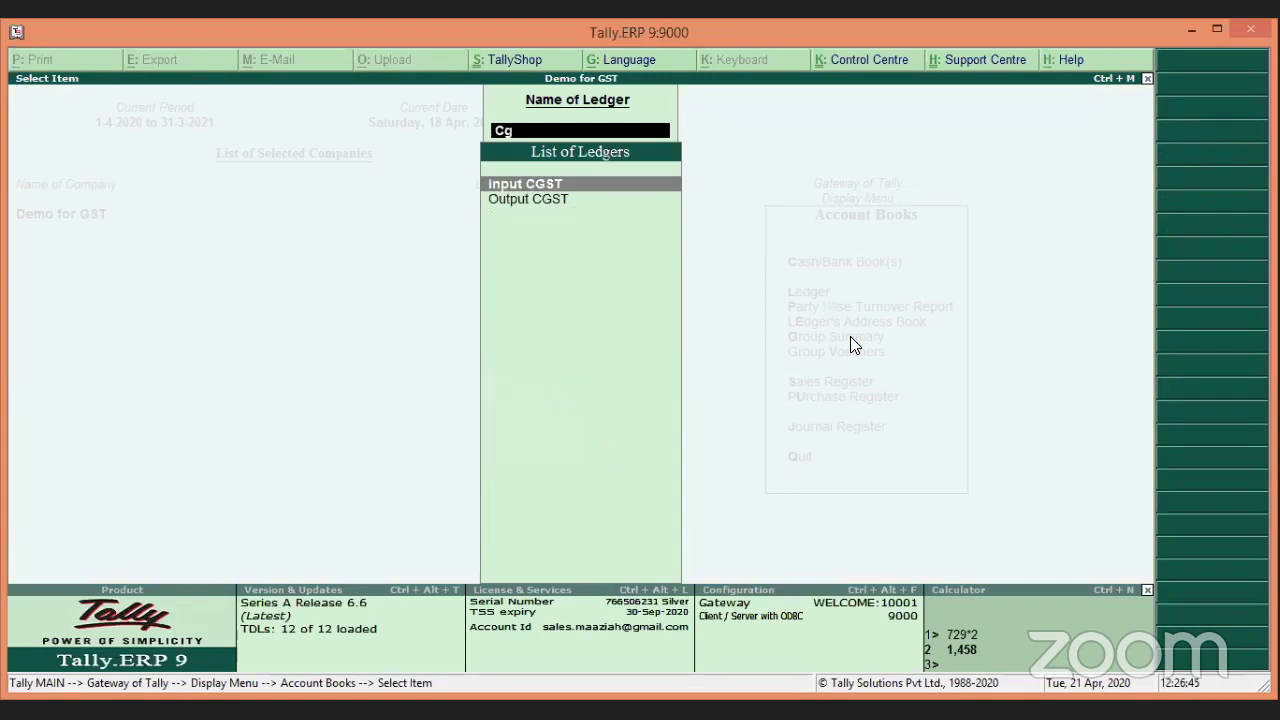
pyautogui.press('Return')
# Compare the 18-Apr-2020 bank payment and Tax on Reverse Charge journal entries in the Input CGST ledger.
pyautogui.press('Down')
pyautogui.press('Down')
pyautogui.press('Down')
pyautogui.press('Down')
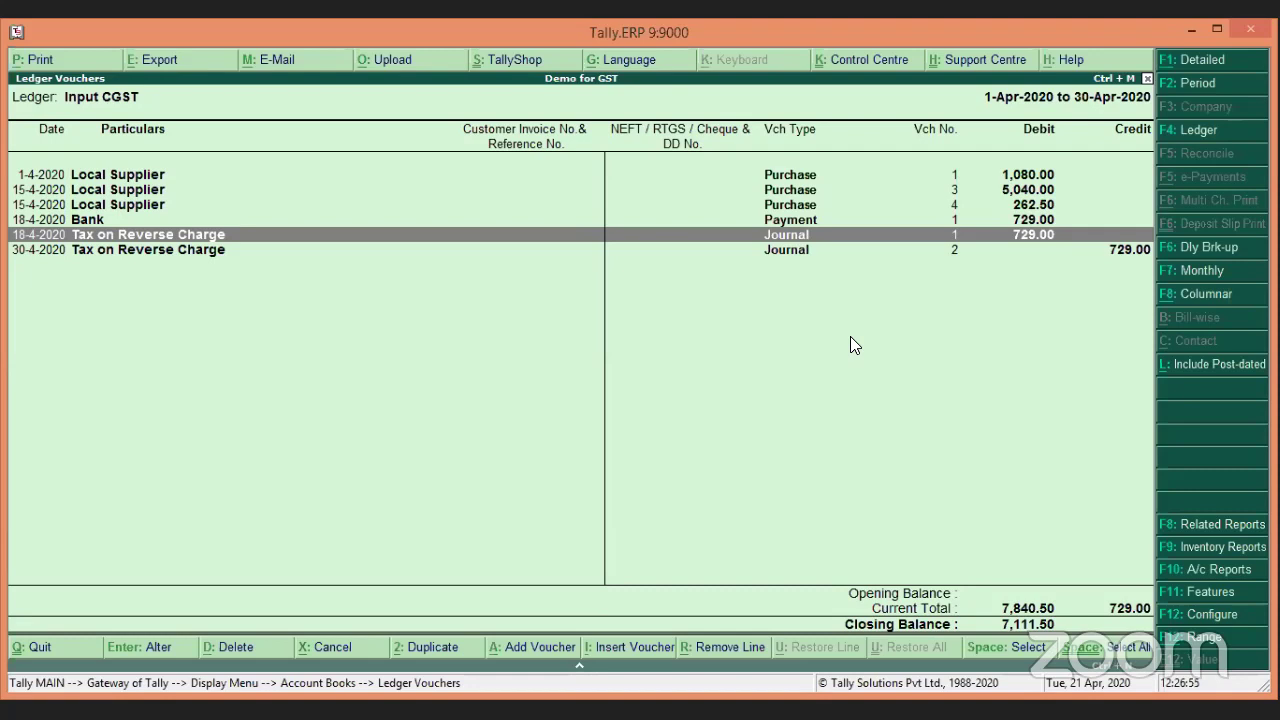
pyautogui.press('Up')
pyautogui.press('Up')
pyautogui.press('Down')
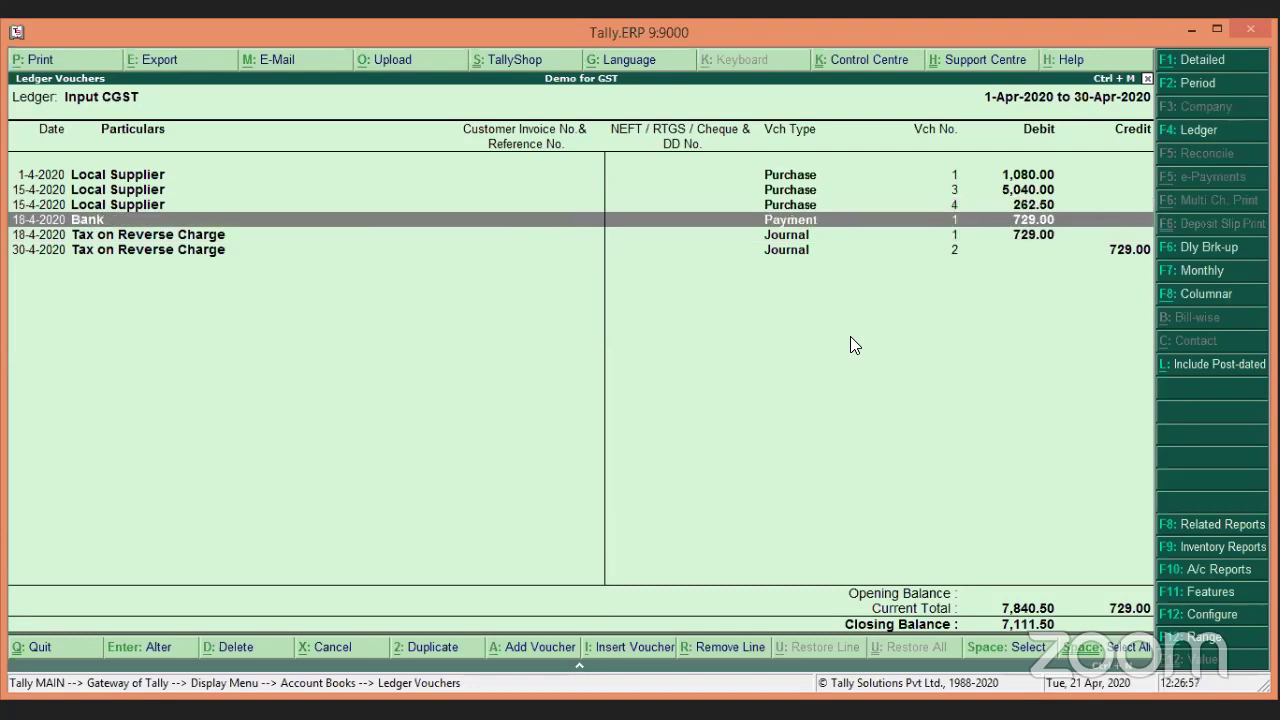
pyautogui.press('Down')
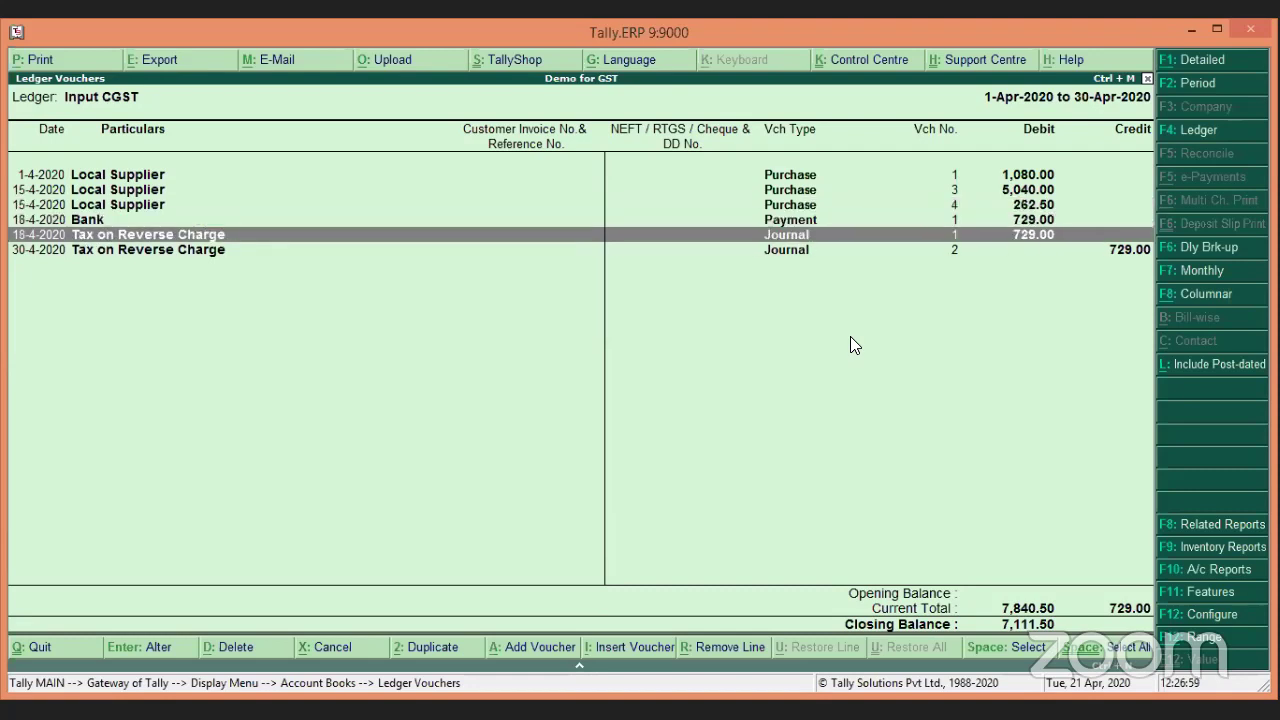